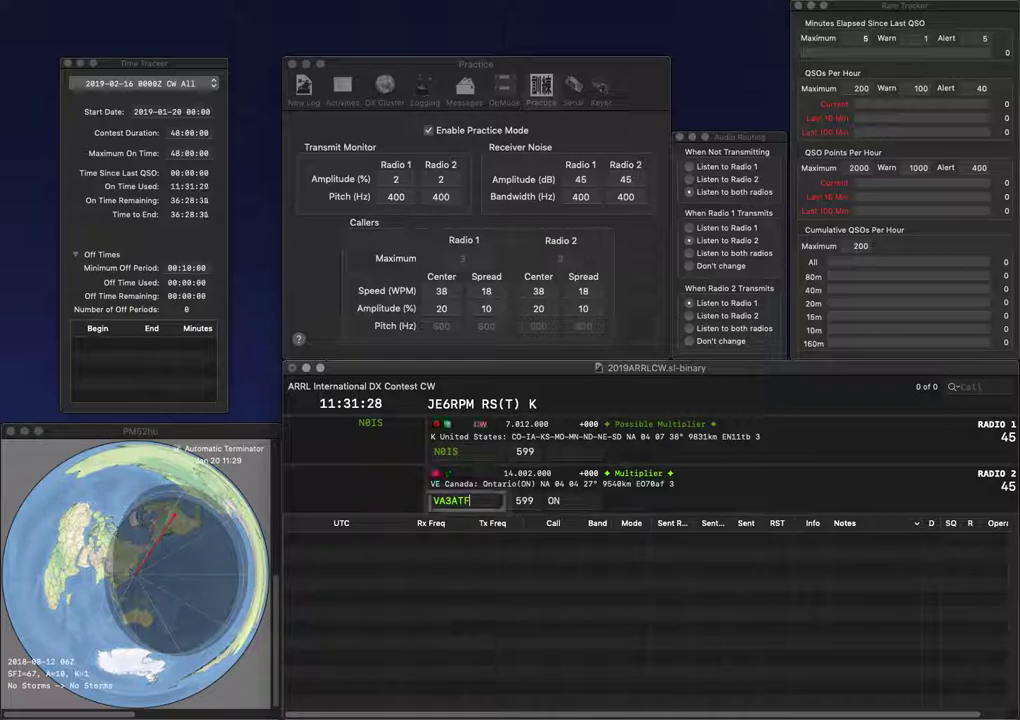
key(space)
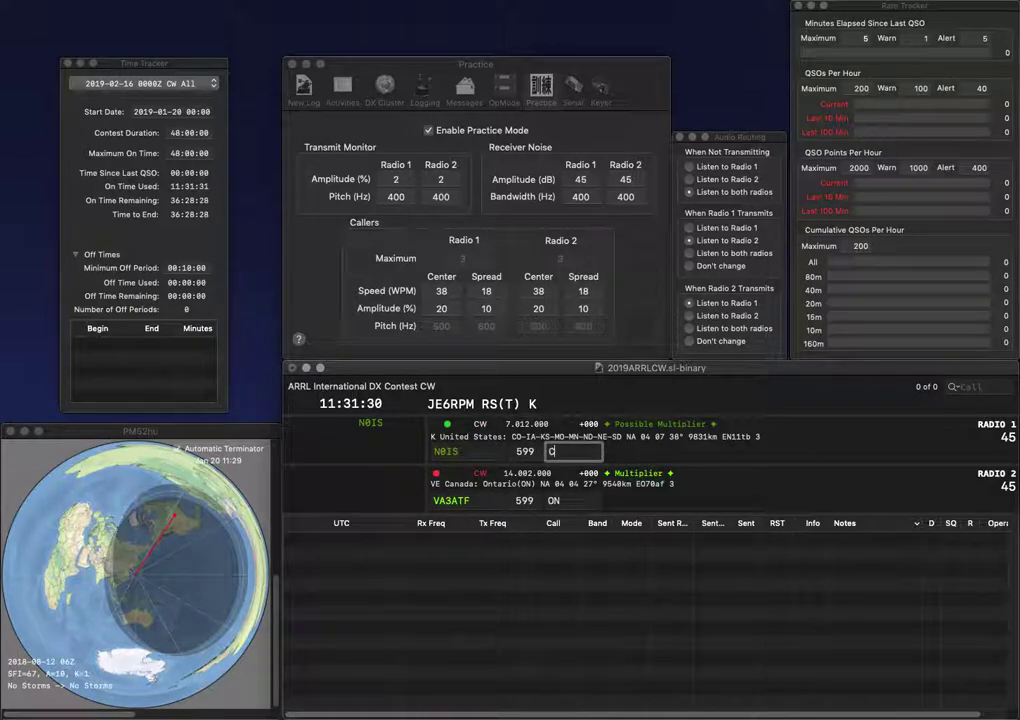
text(KS)
key(Return)
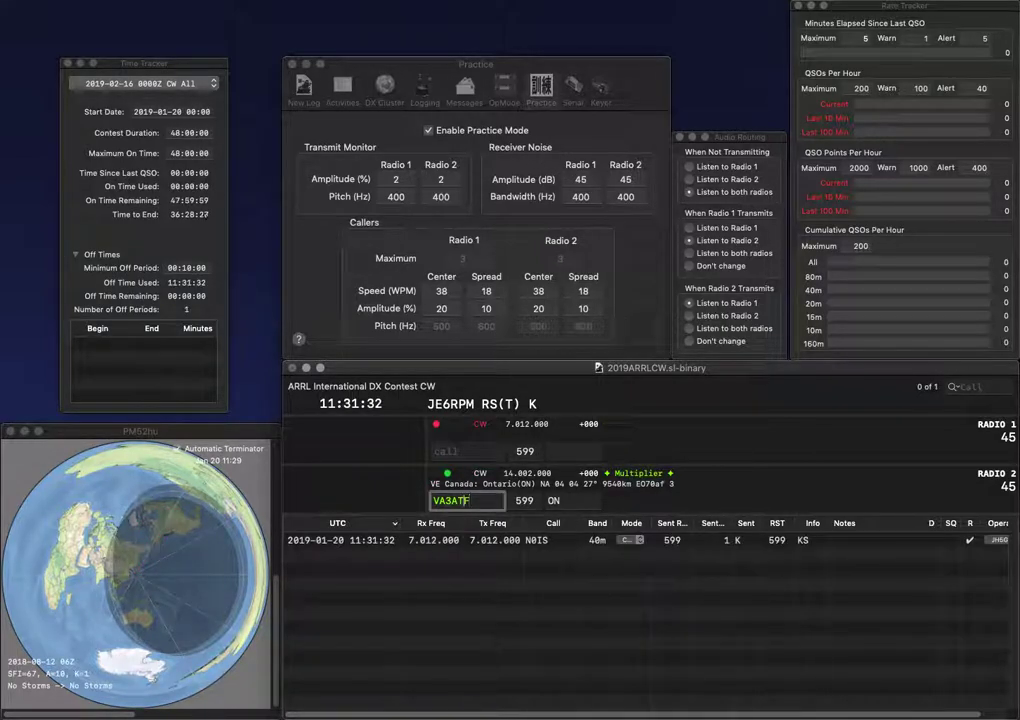
key(BackSpace)
text(2)
key(Return)
Step: Enter K7MK as the caller on Radio 1 and send its exchange
text(KZ)
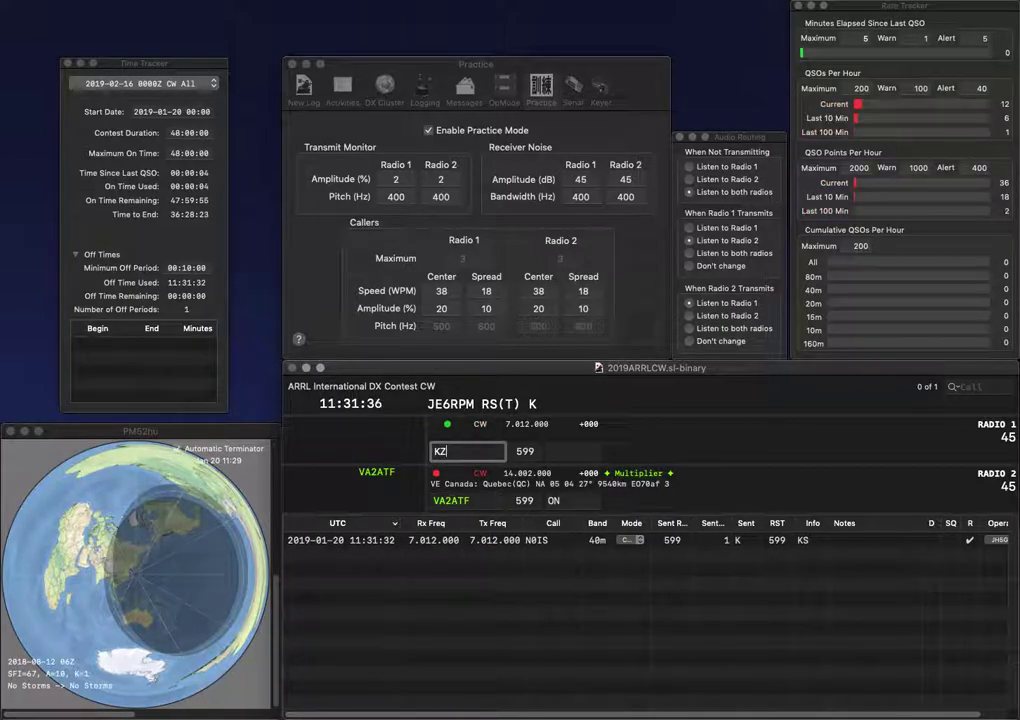
text(MK)
key(Return)
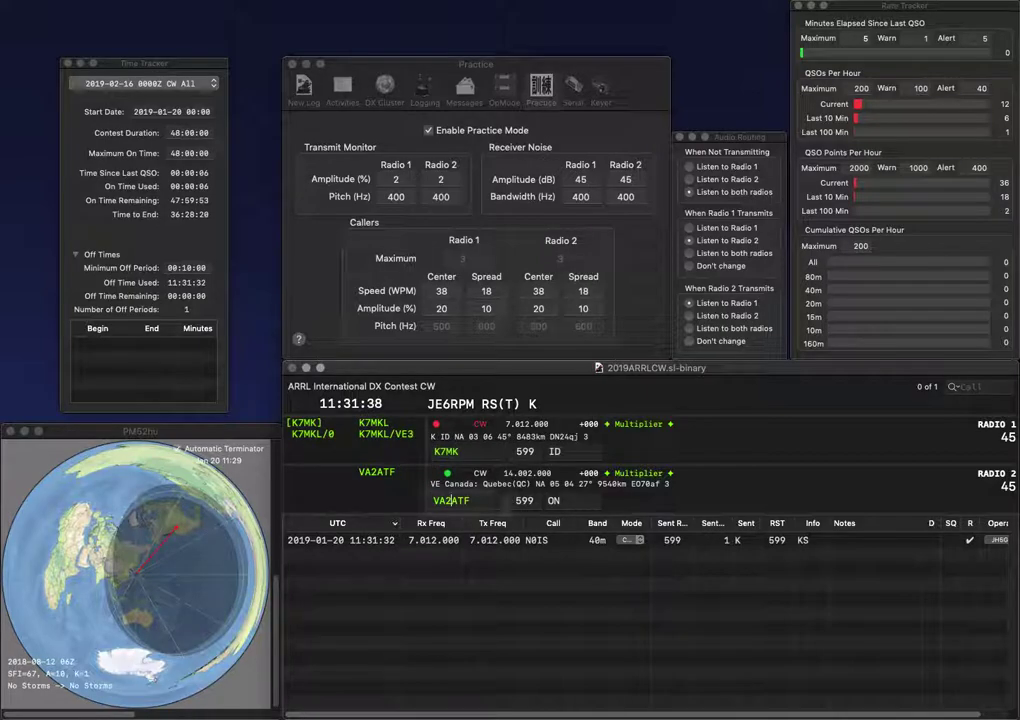
text(QC)
key(Return)
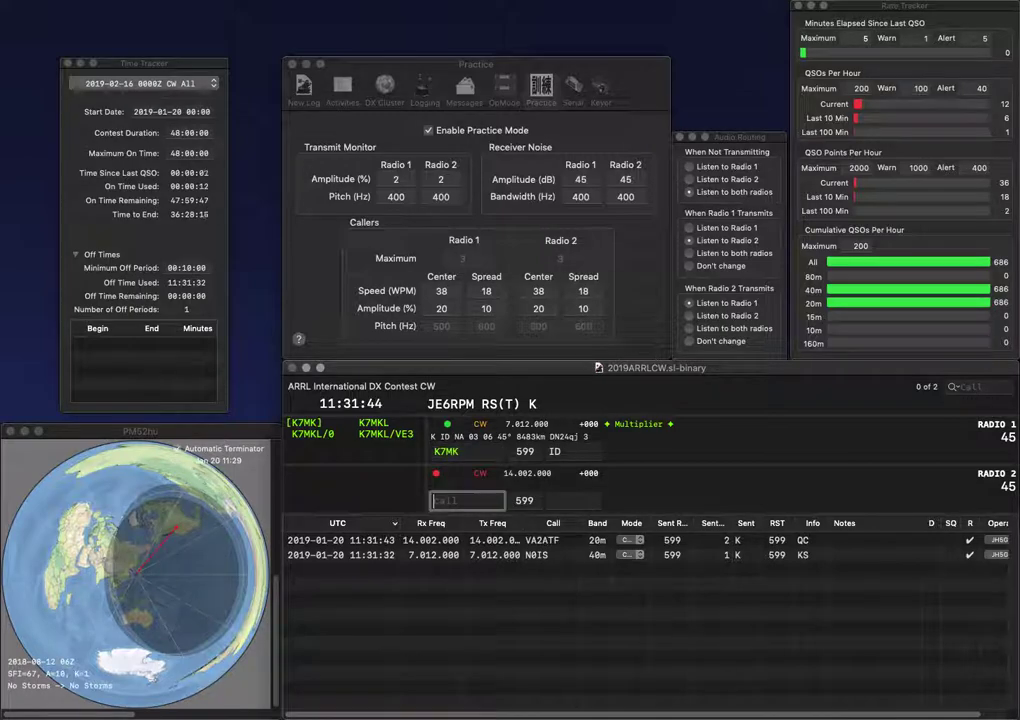
key(Return)
text(WB)
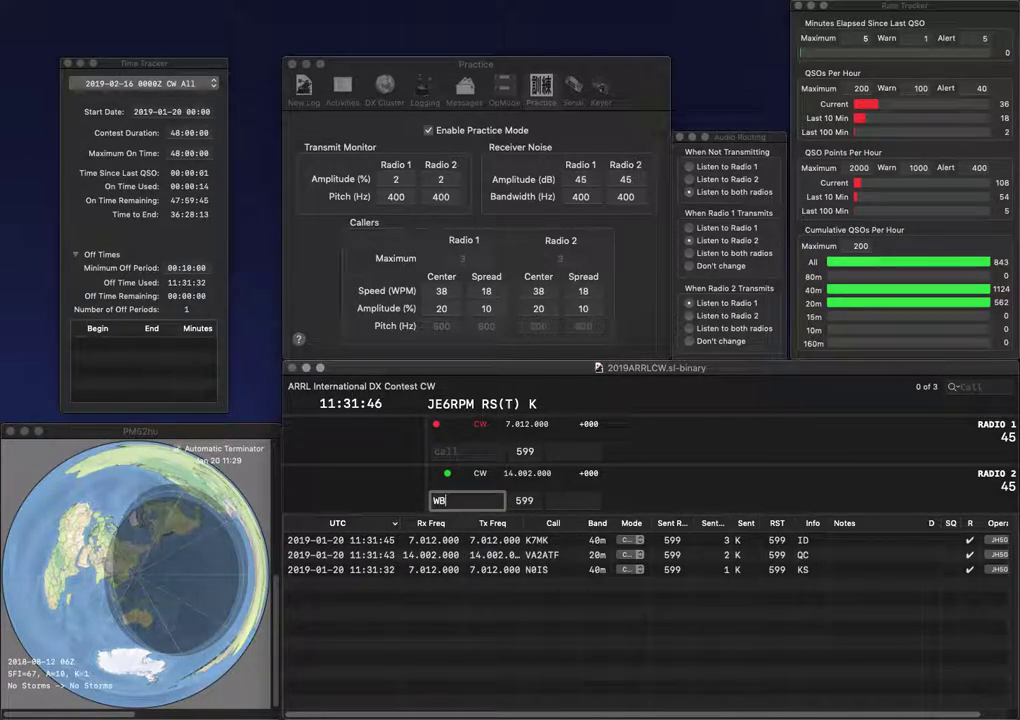
key(Return)
text(KC)
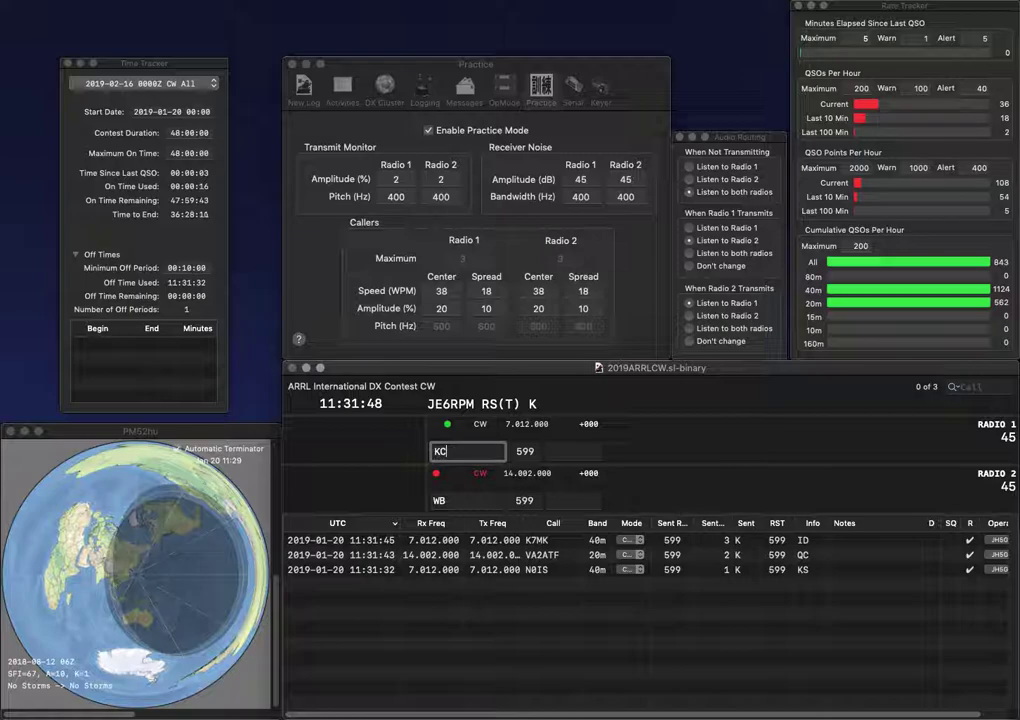
text(2PJH)
key(Return)
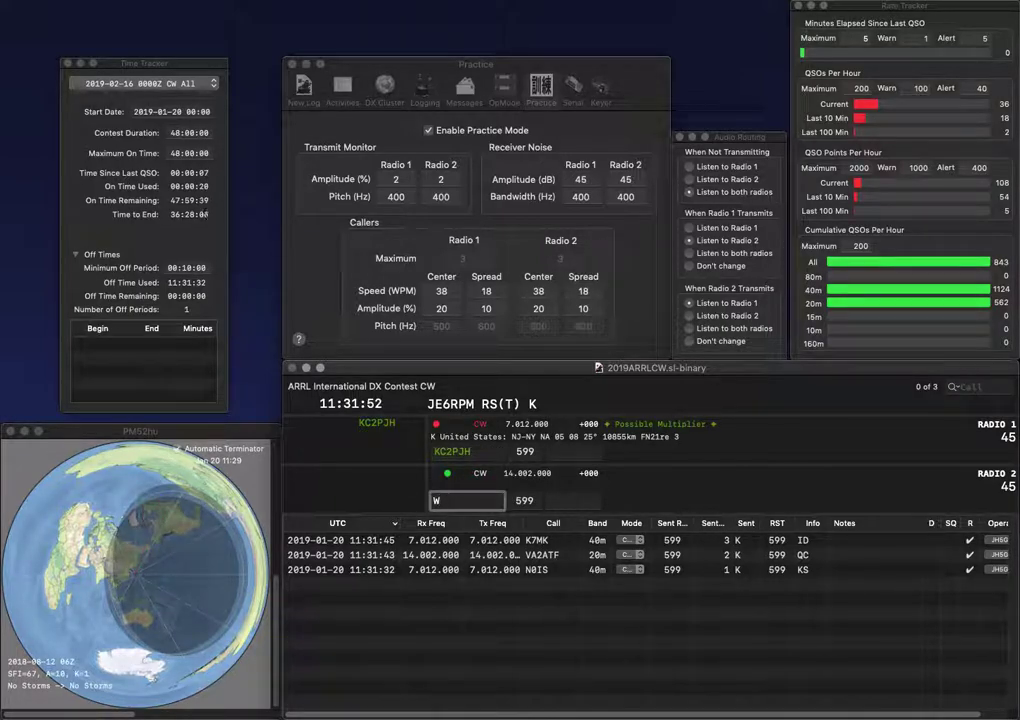
text(EZE)
key(Return)
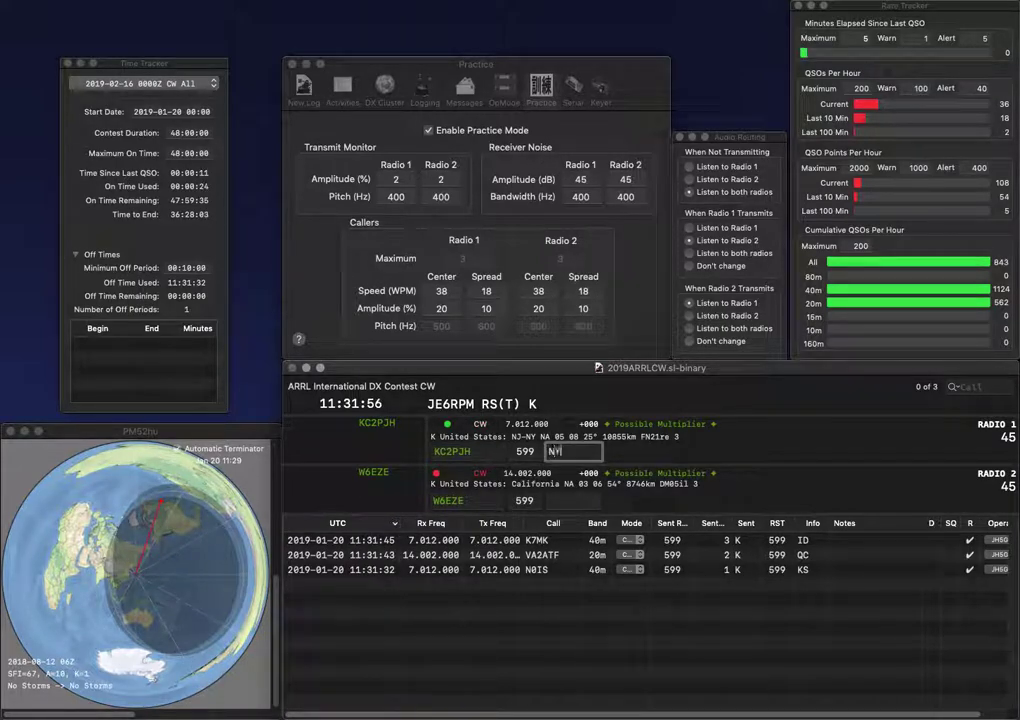
key(Return)
text(CA)
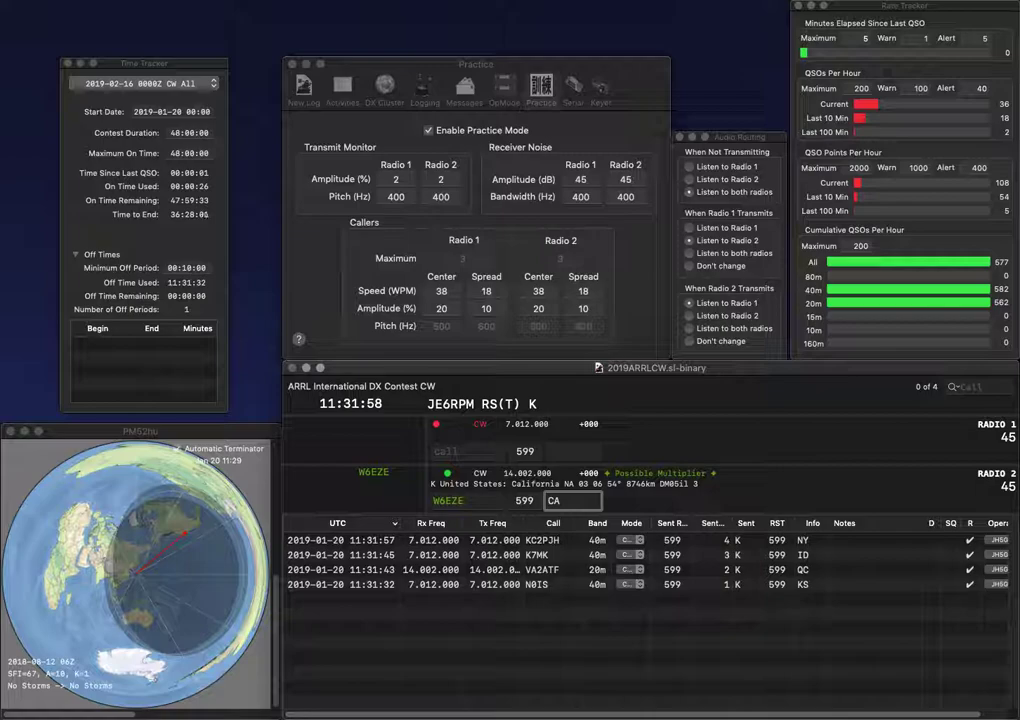
key(Return)
Step: Work and log K7EAR with exchange ID on Radio 1 and NA2CC with exchange CA on Radio 2
text(K7EAR)
key(Return)
text(N)
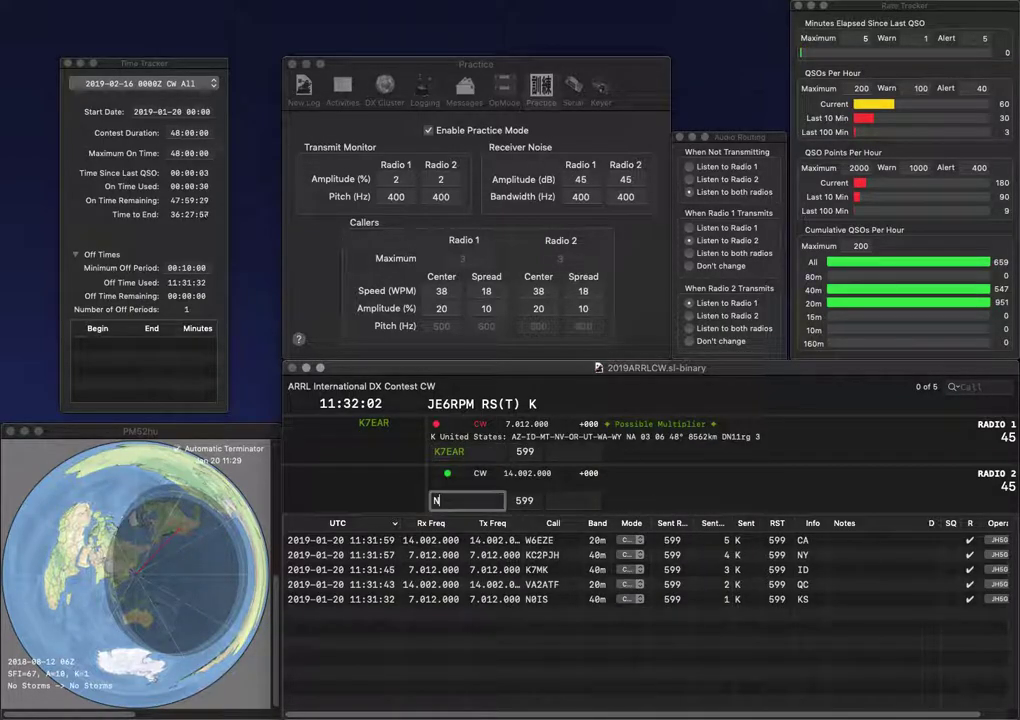
text(A2CC)
key(Return)
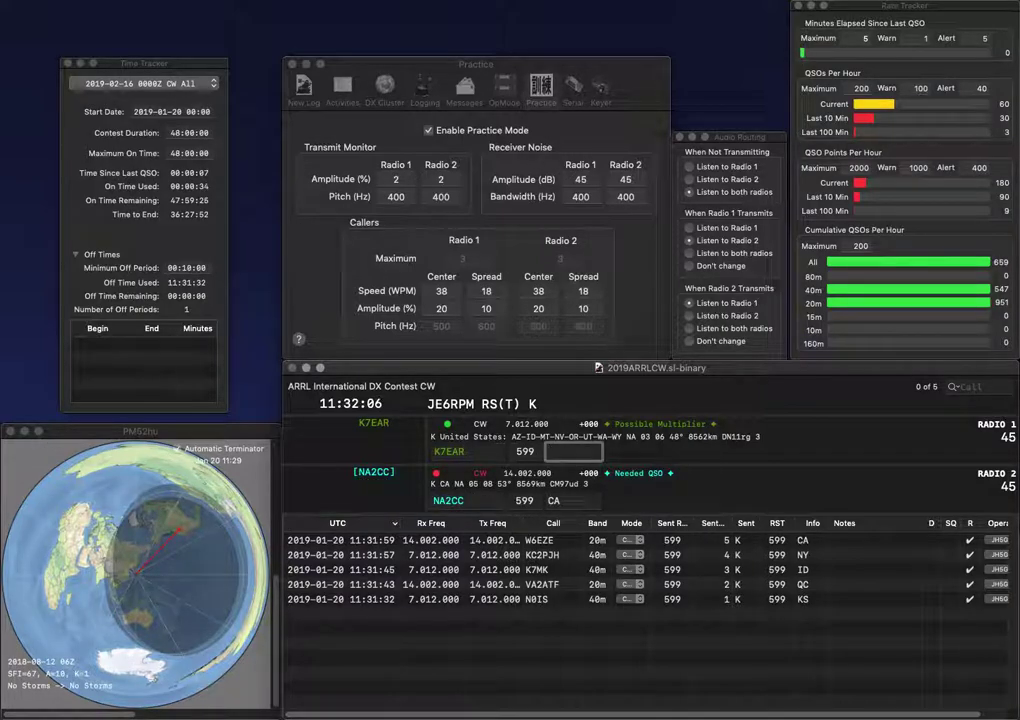
key(Return)
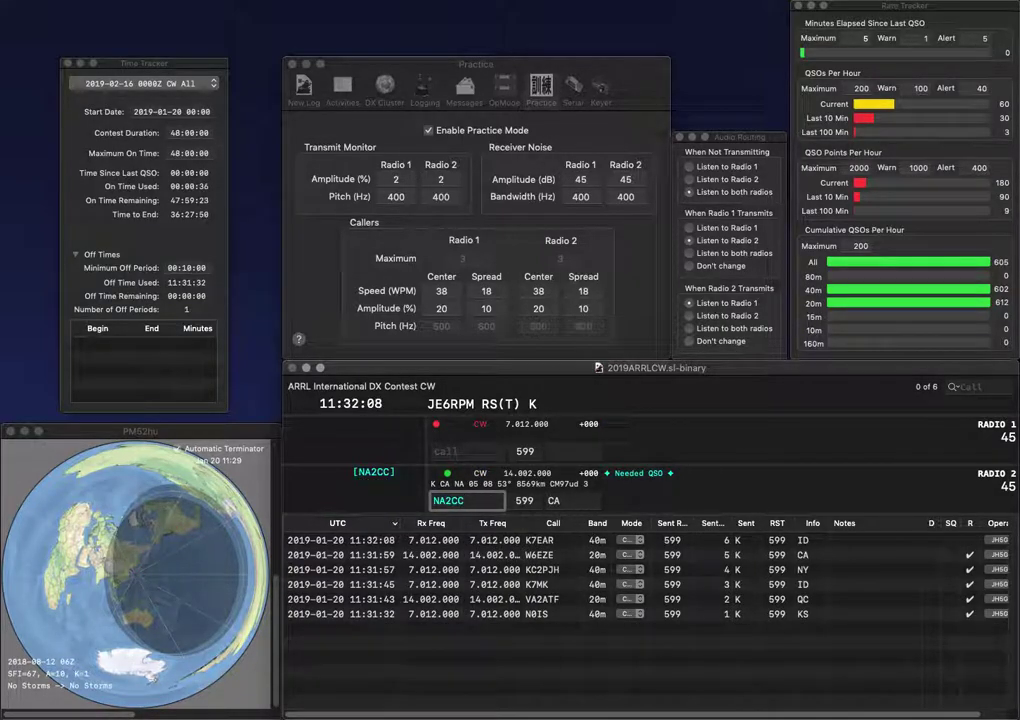
key(Return)
Step: Work and log K7PI with exchange WA on Radio 1, and send the partial call WAN on Radio 2
text(K7PI)
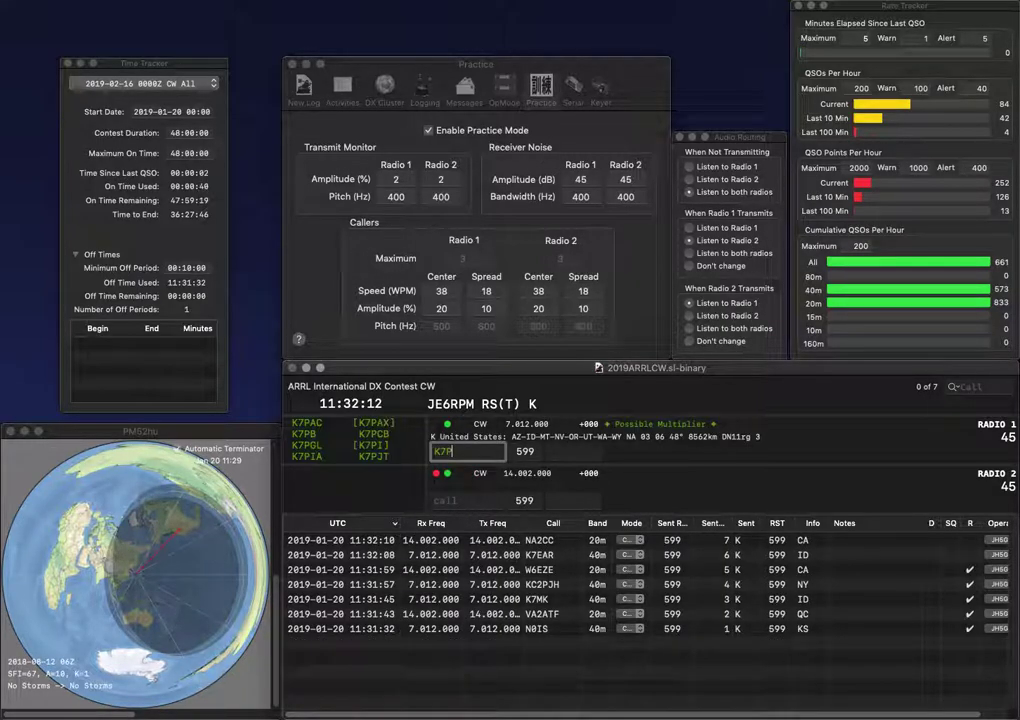
key(Return)
text(WA)
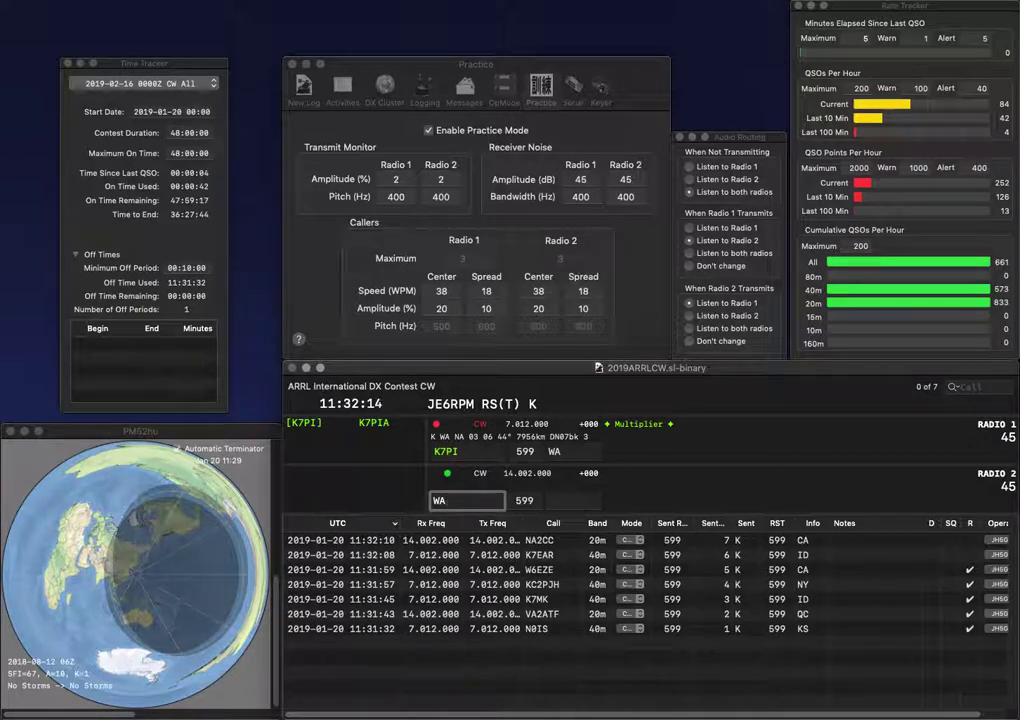
text(N)
key(Return)
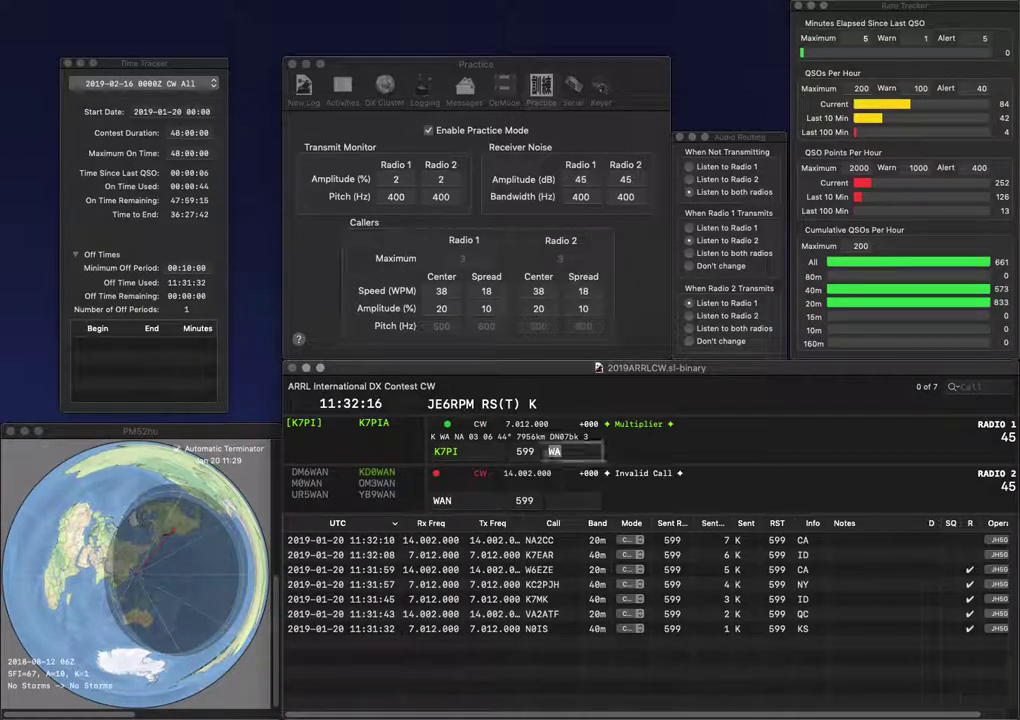
key(Return)
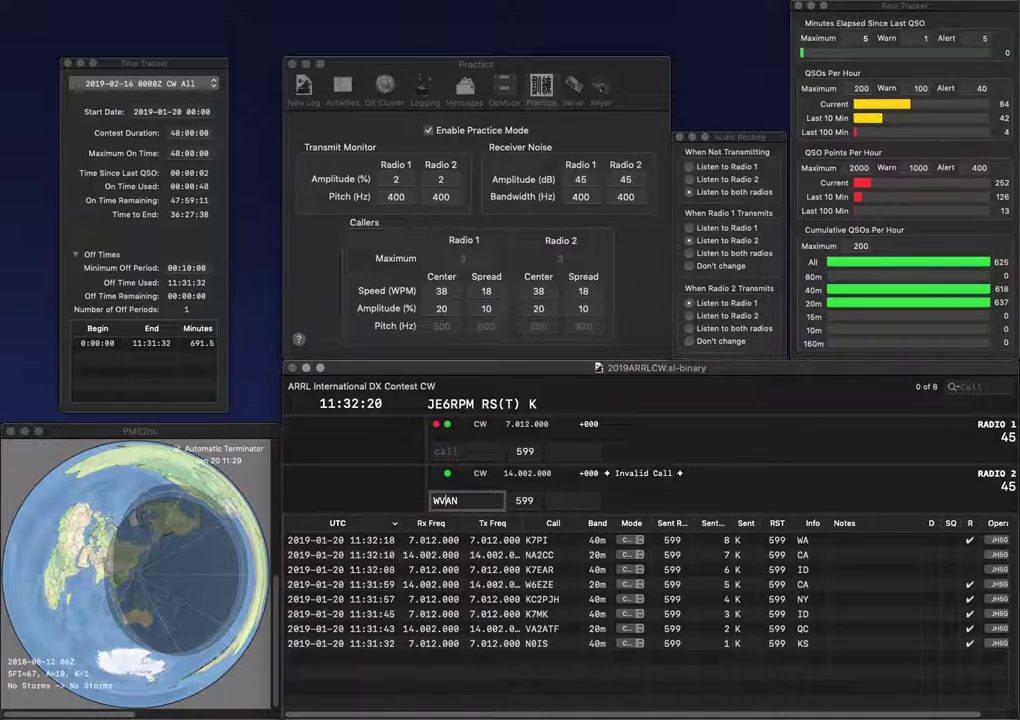
Step: Change the partial call on Radio 2 to WVH and send the partial call RSR on Radio 1
key(BackSpace)
key(BackSpace)
text(H)
key(Return)
text(R)
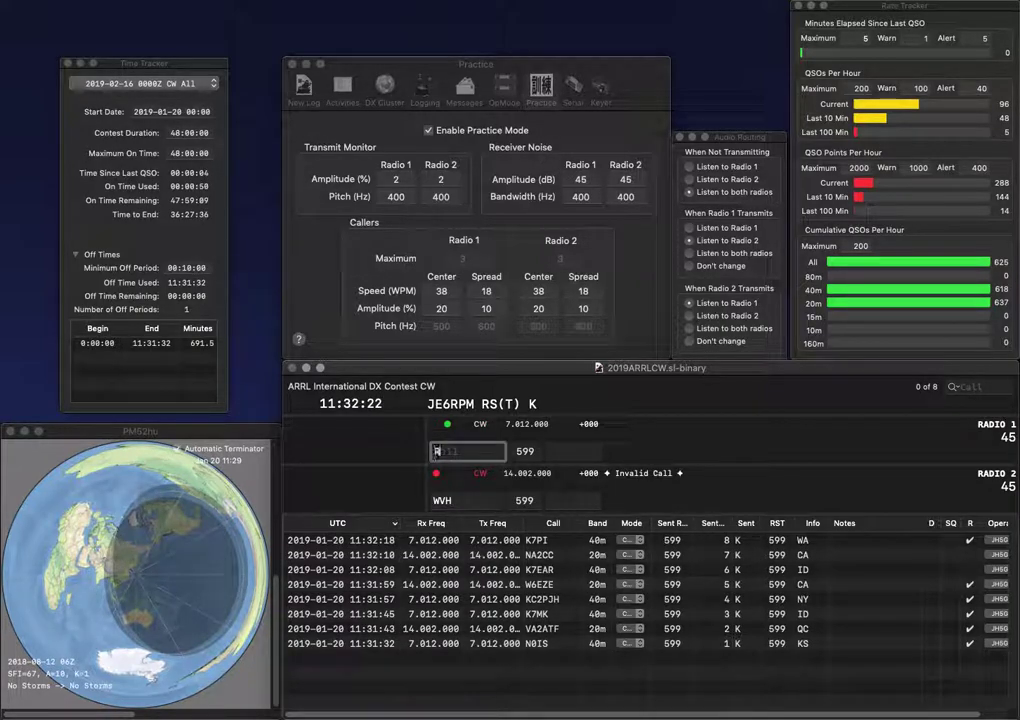
text(SR)
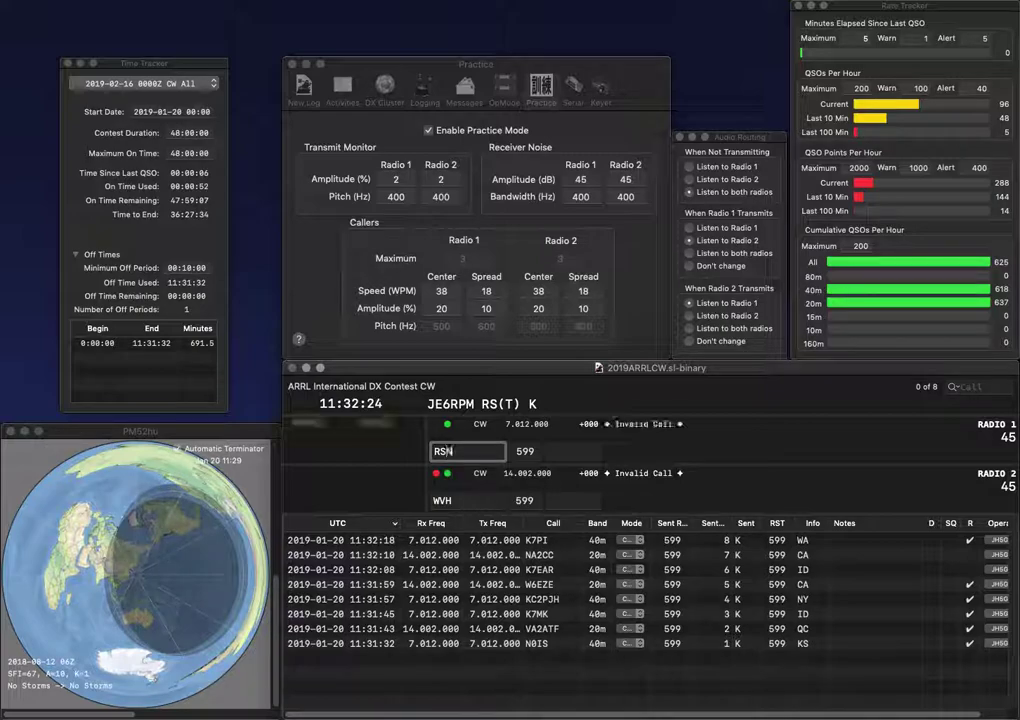
key(Return)
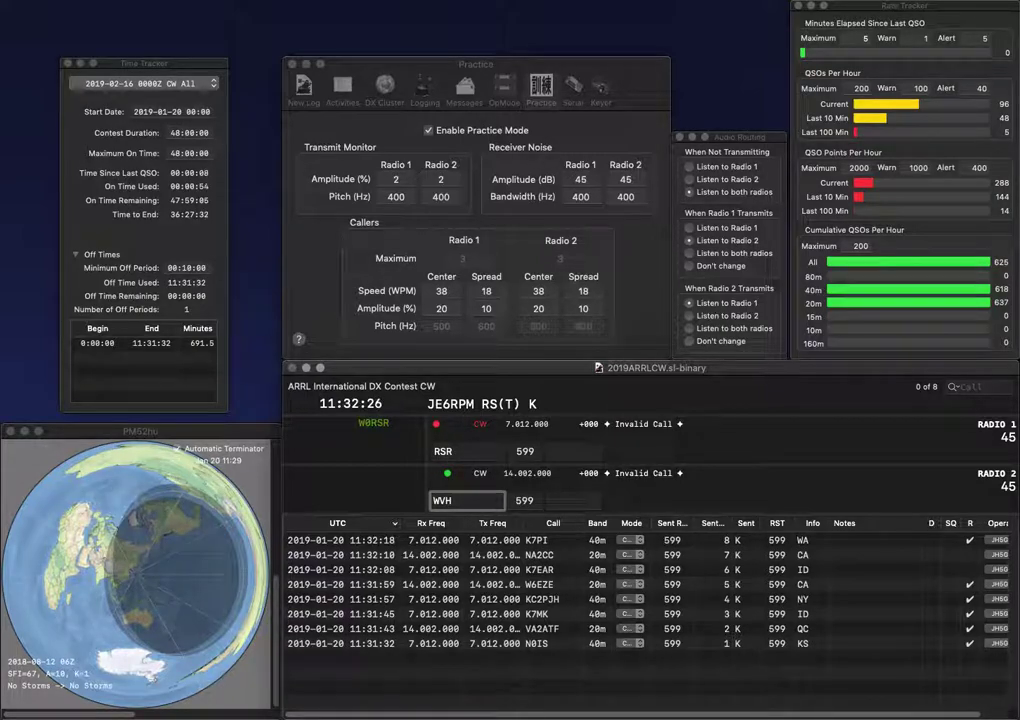
Step: Try WSRC as the partial call on Radio 2
key(BackSpace)
key(BackSpace)
text(SRC)
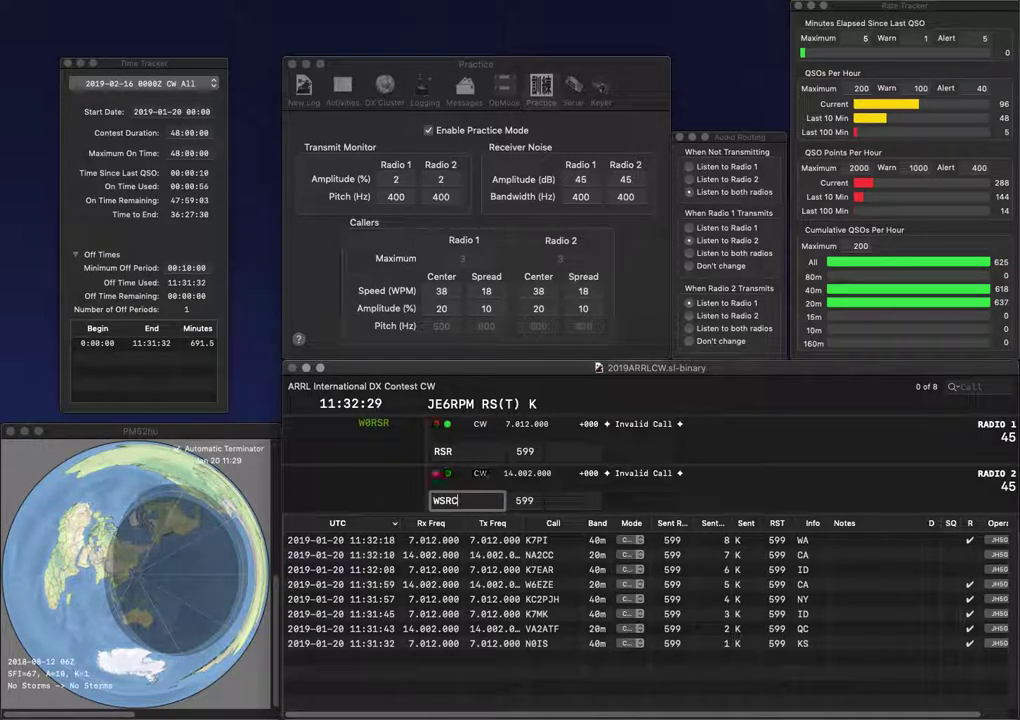
key(Return)
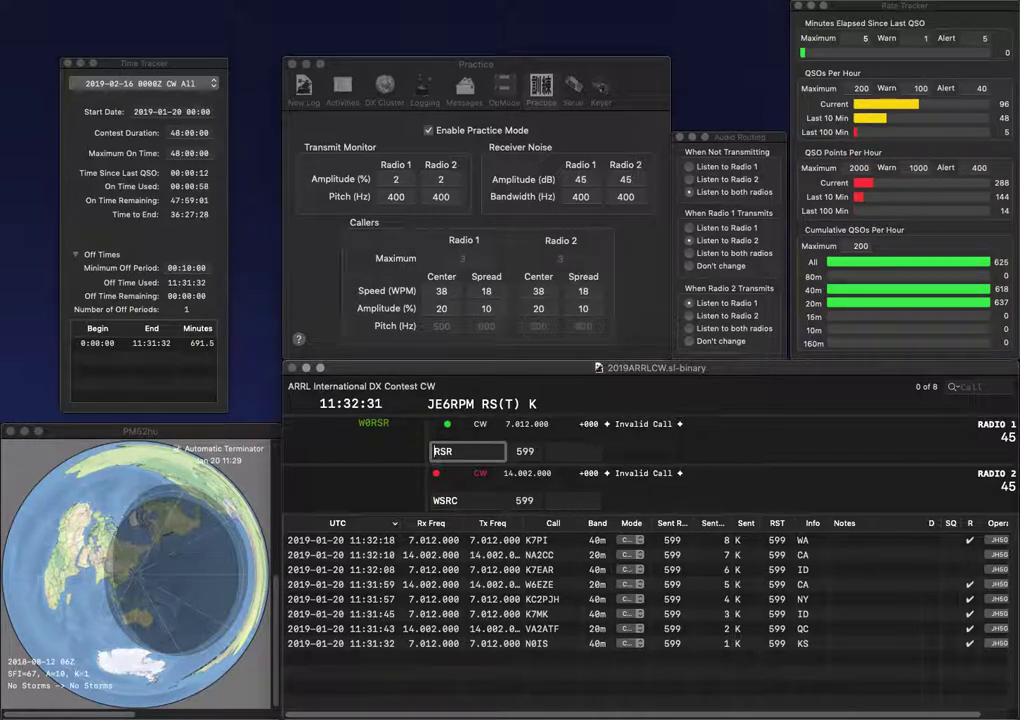
Step: Complete the Radio 1 call as W0RSR and replace the partial call on Radio 2 with WV4
text(W0)
key(Return)
text(V4)
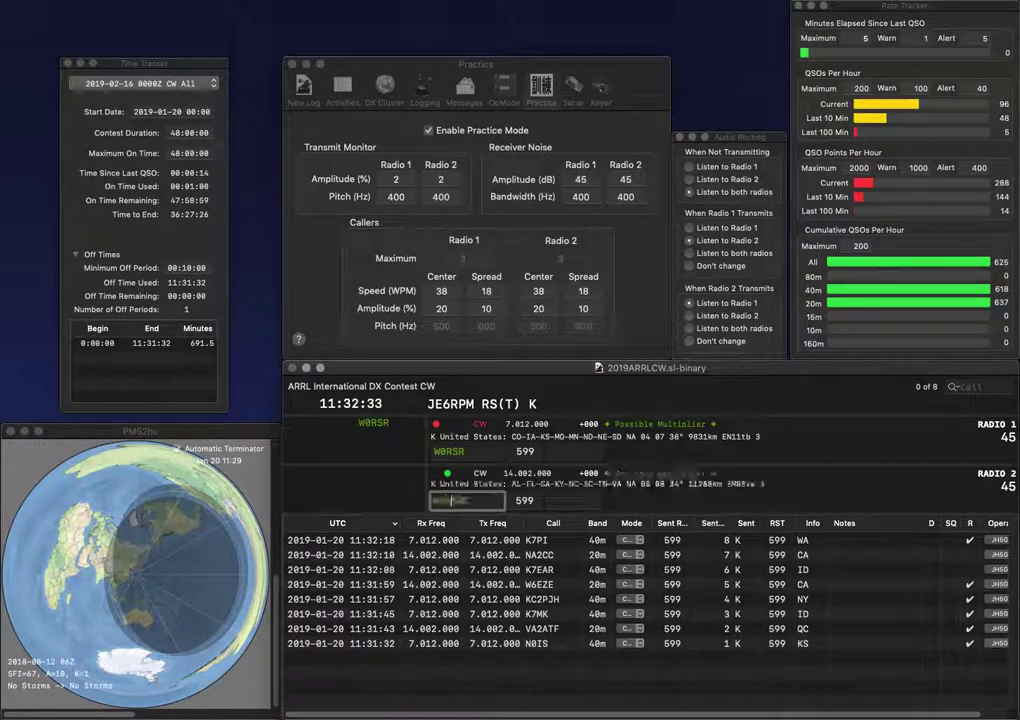
key(BackSpace)
key(Return)
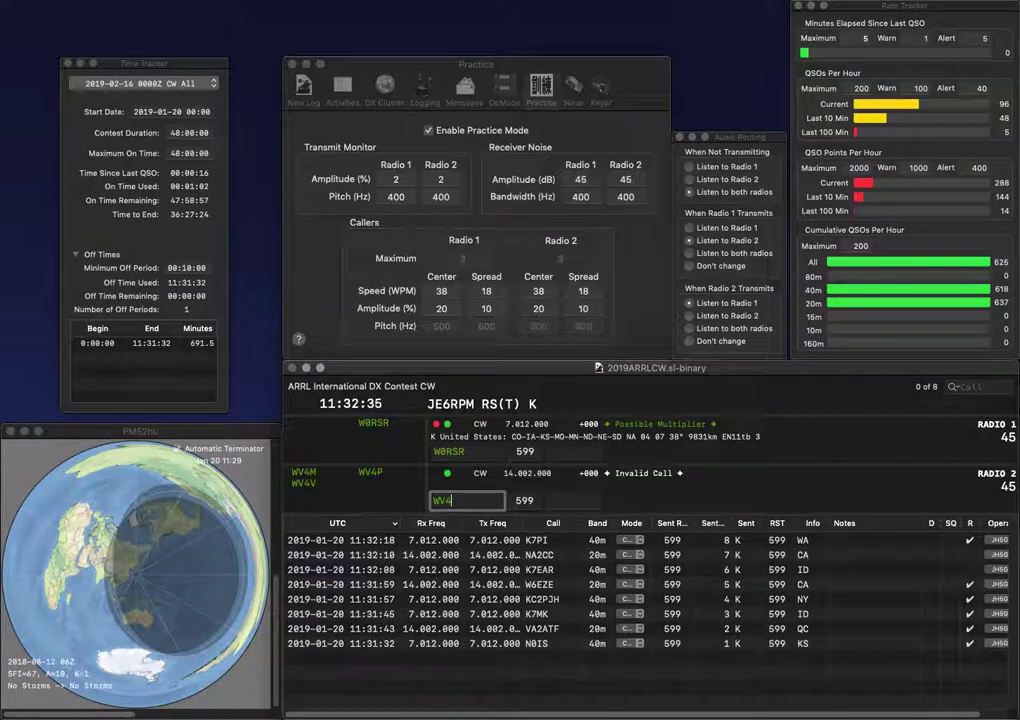
key(Tab)
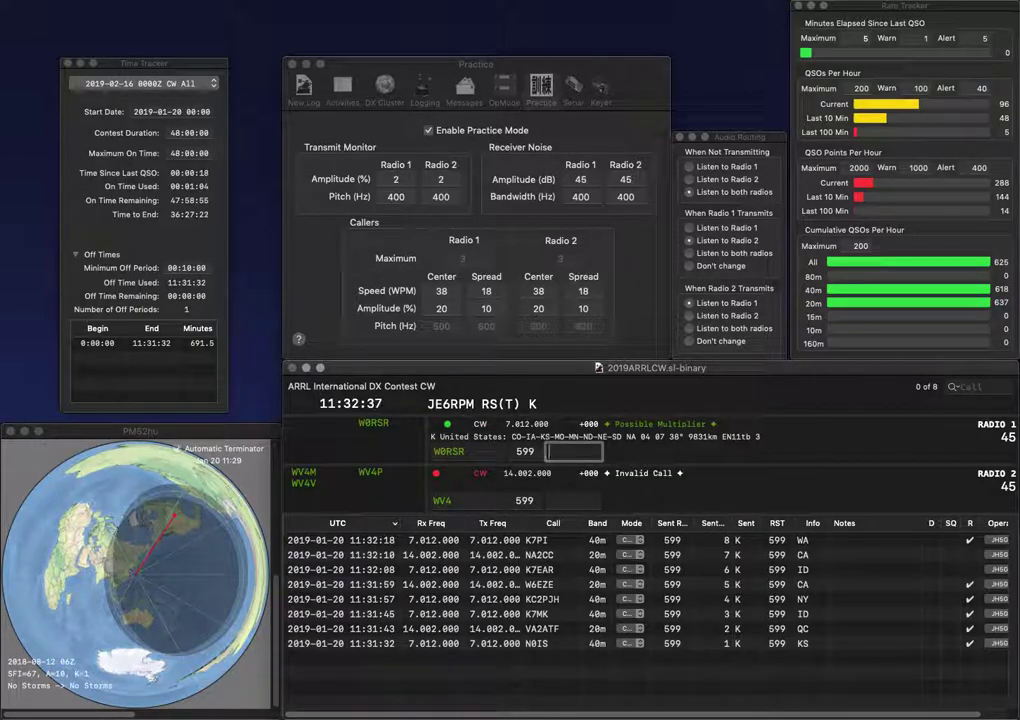
text(S)
key(Return)
key(BackSpace)
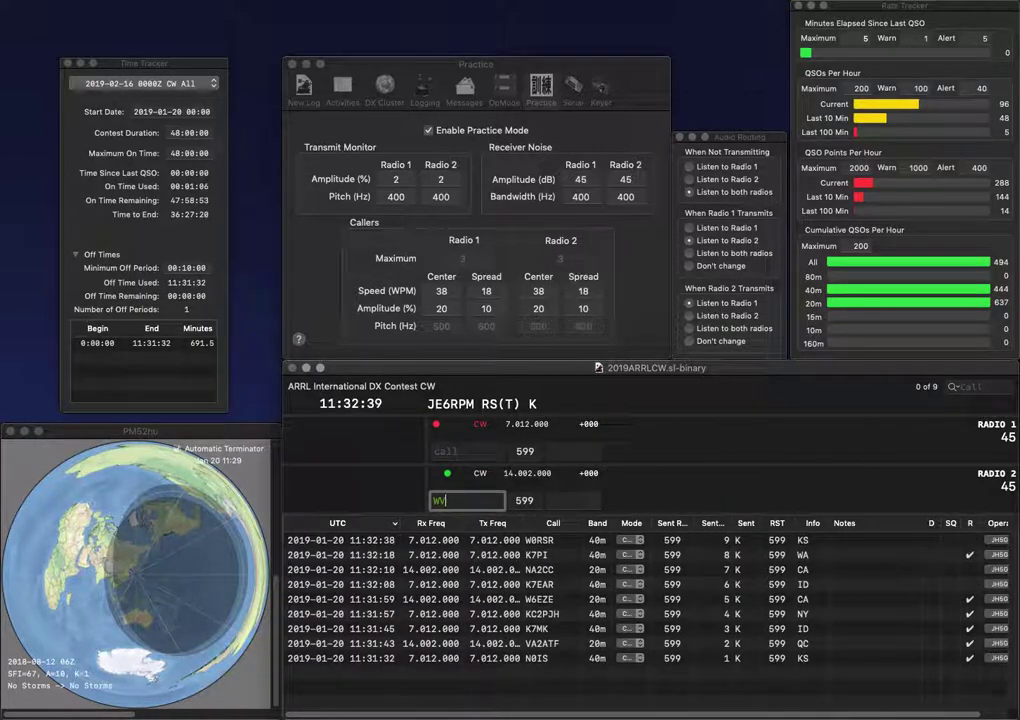
text(6N)
key(Return)
text(KF)
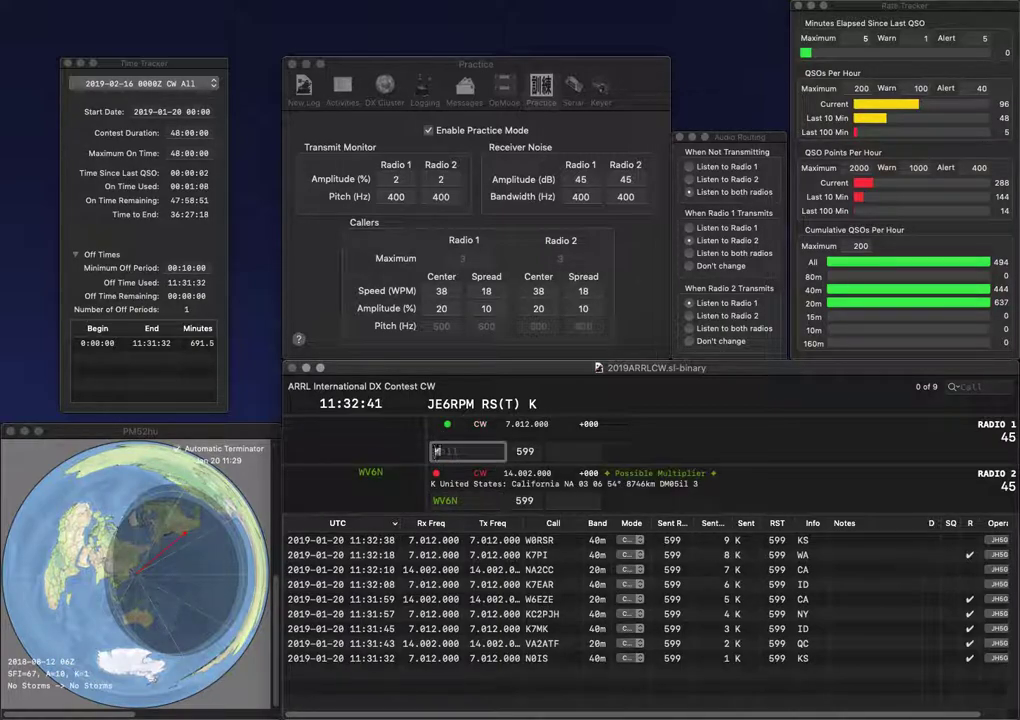
text(7E)
key(Return)
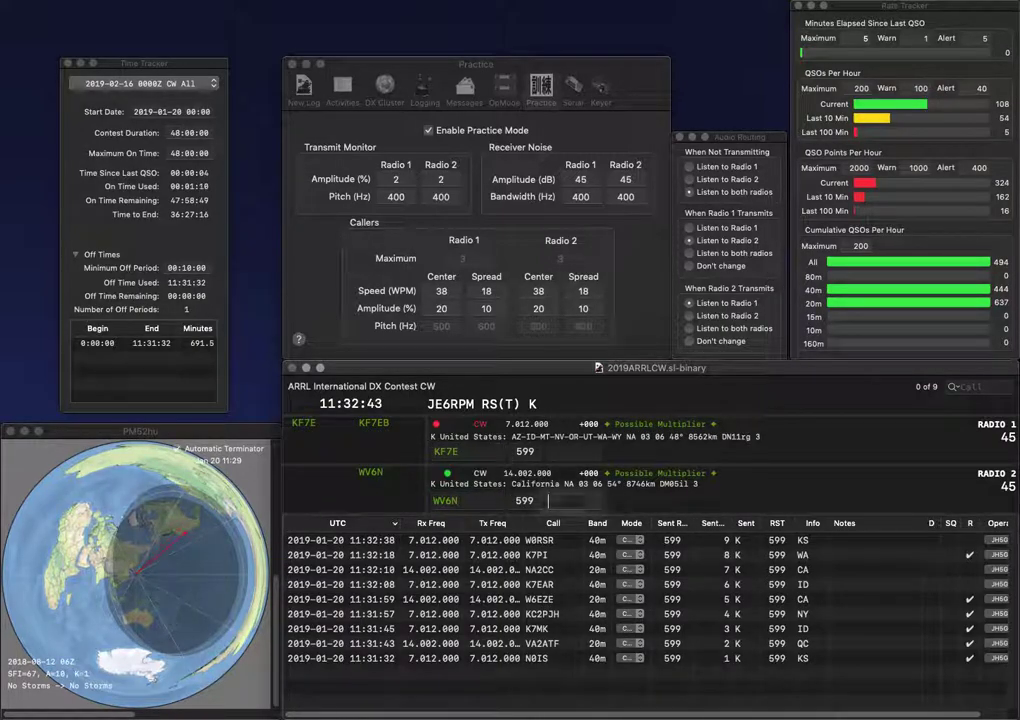
text(CA)
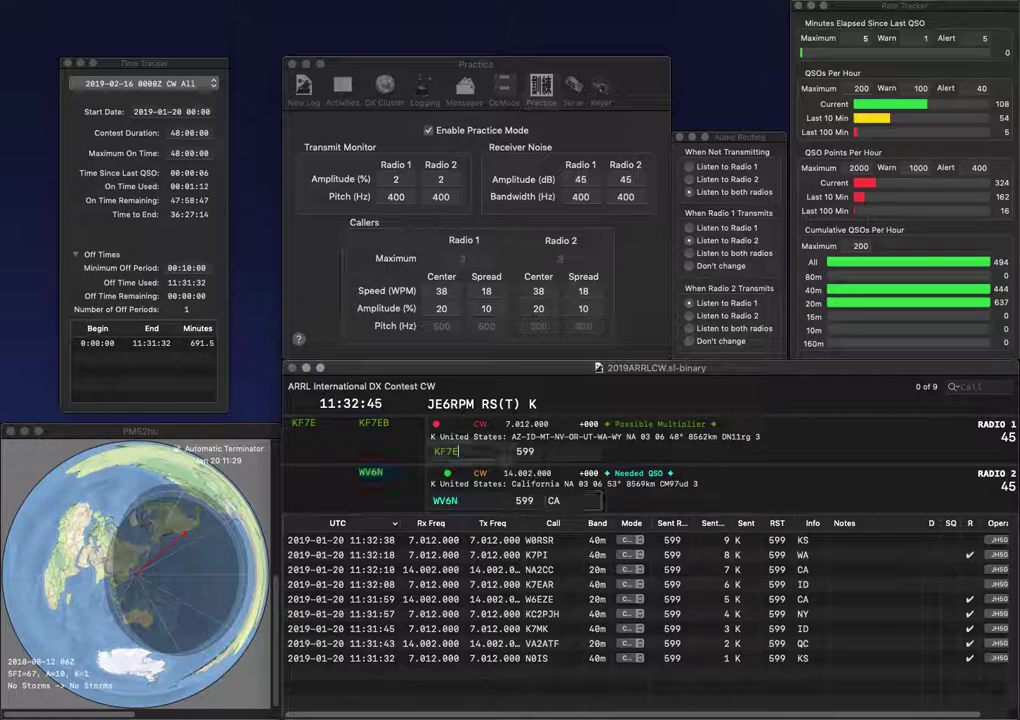
key(Return)
key(space)
key(BackSpace)
key(BackSpace)
text(8E)
key(Return)
text(K)
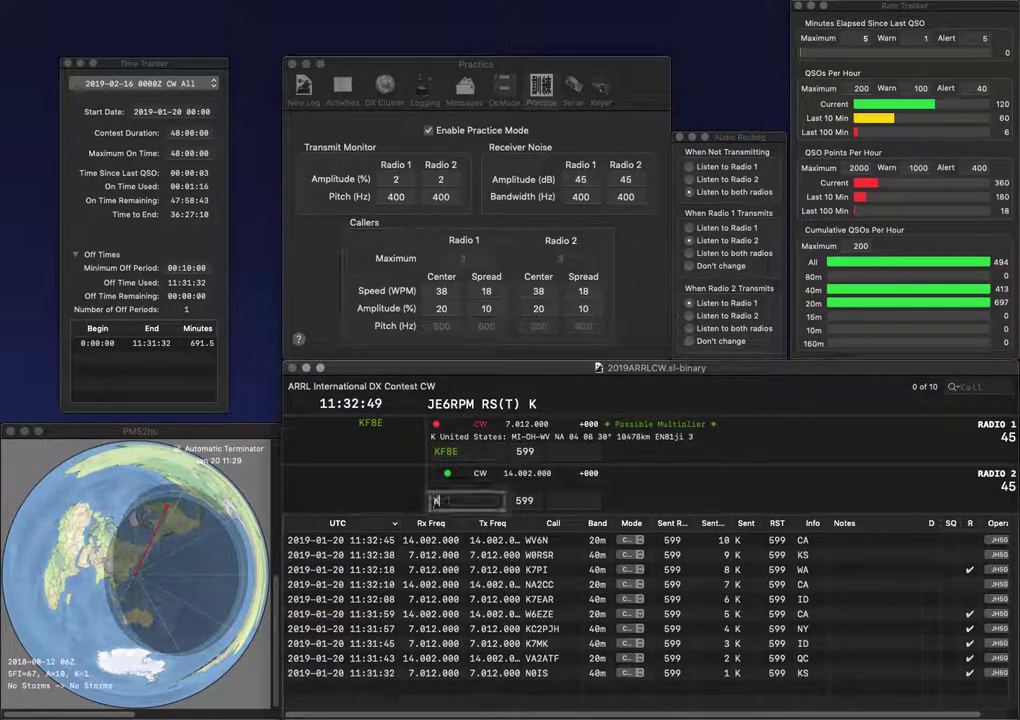
text(B8)
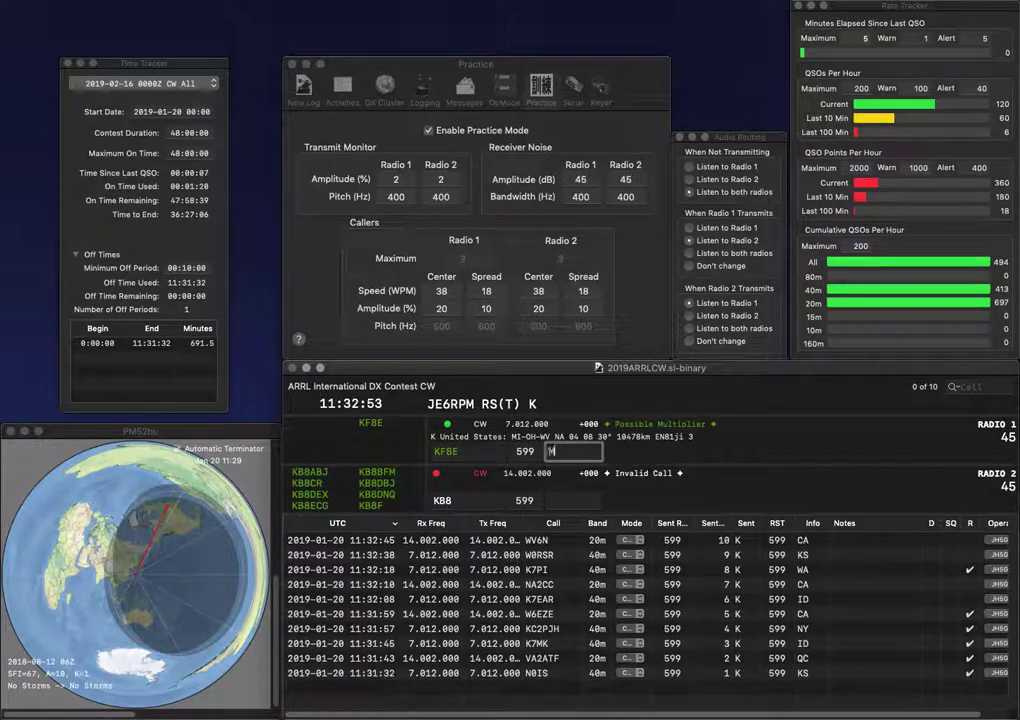
key(Return)
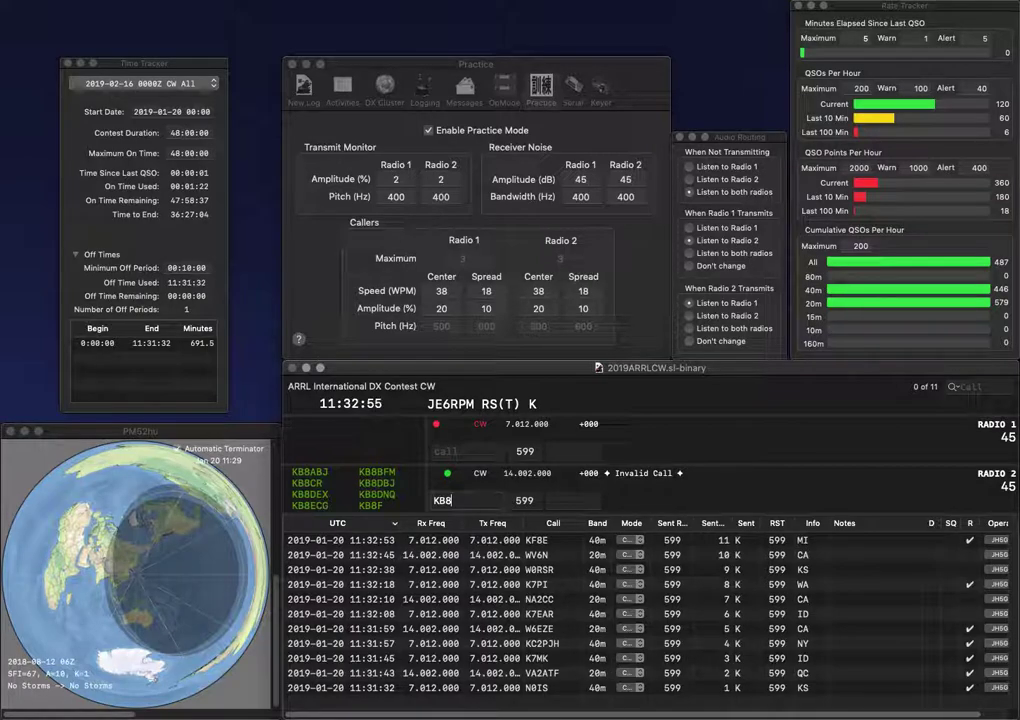
text(GDF)
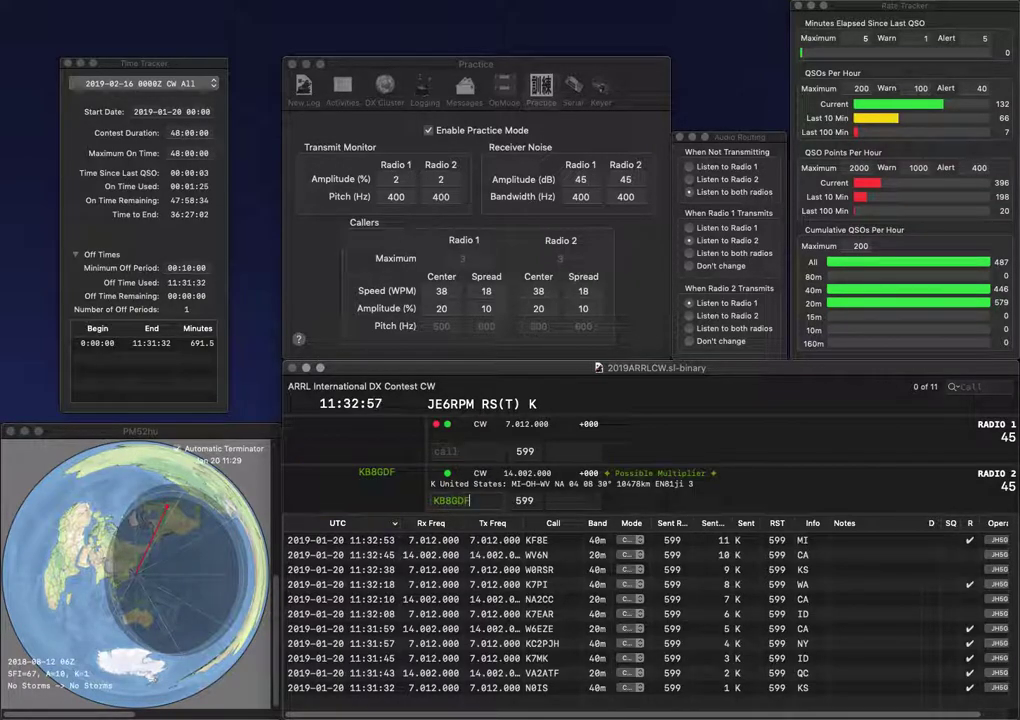
key(Return)
text(K)
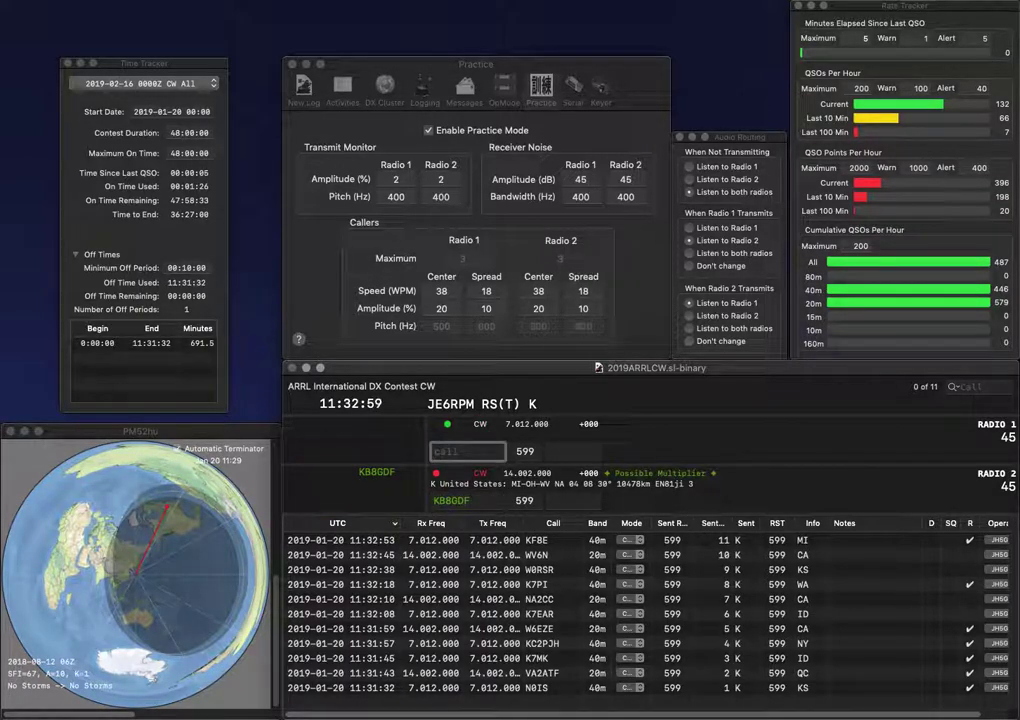
text(1EAR)
key(space)
key(Return)
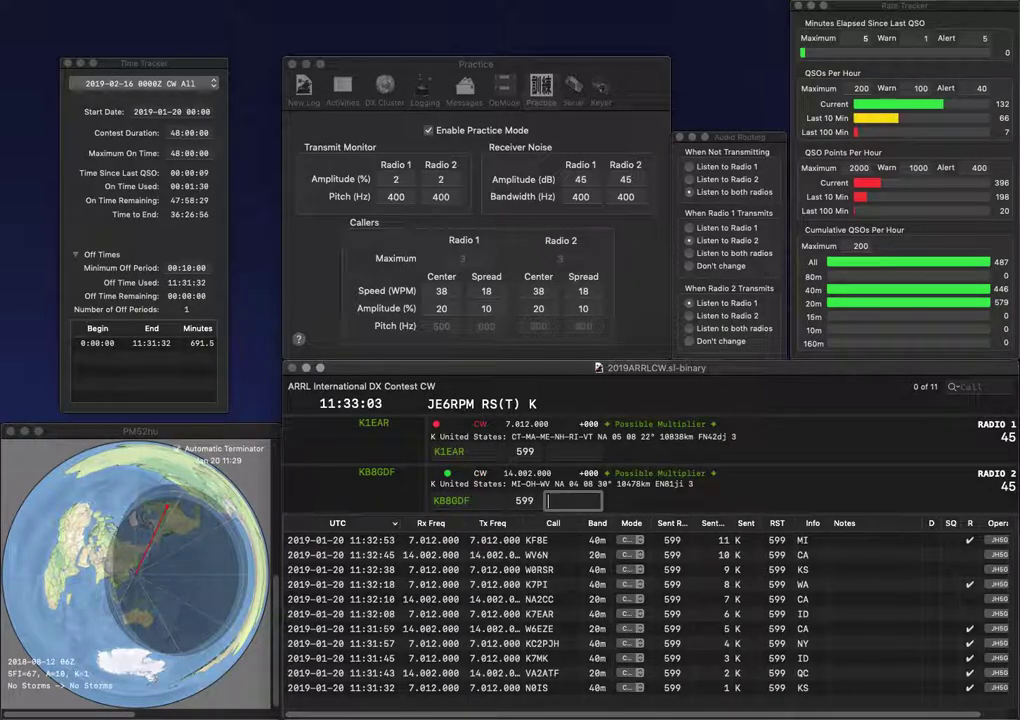
text(MI)
key(Return)
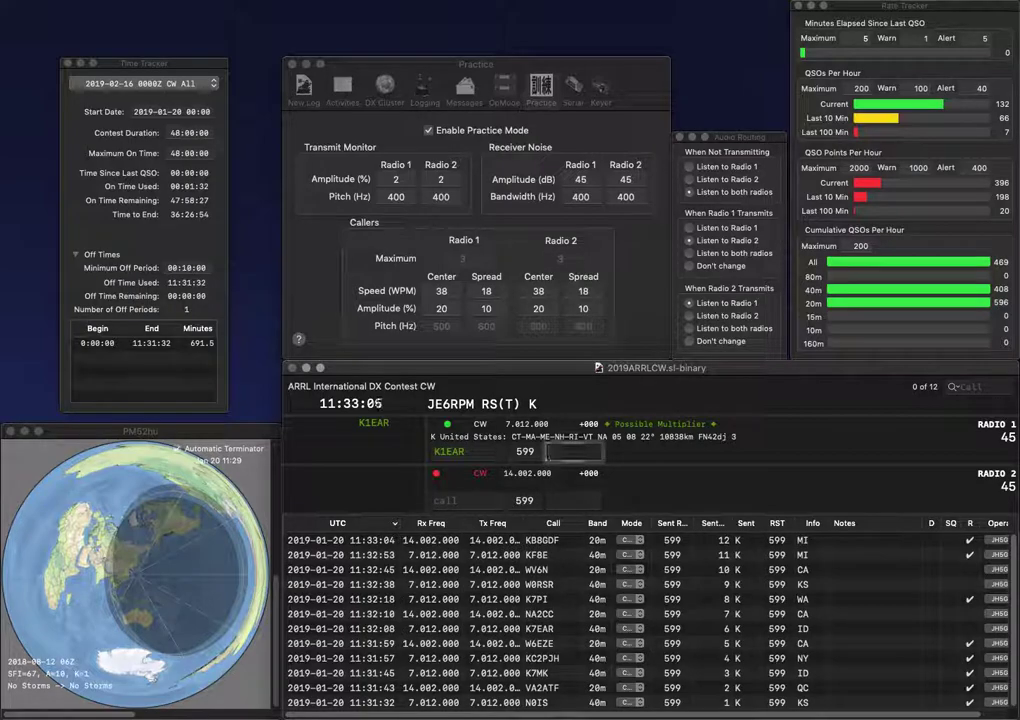
text(MA)
key(Return)
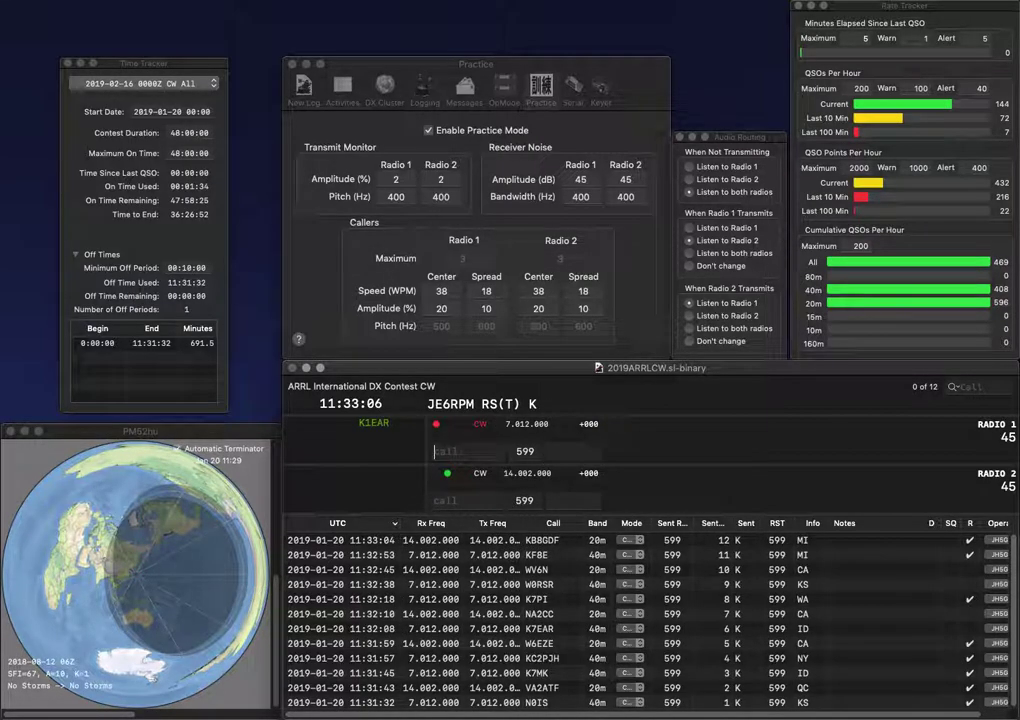
text(KA4R)
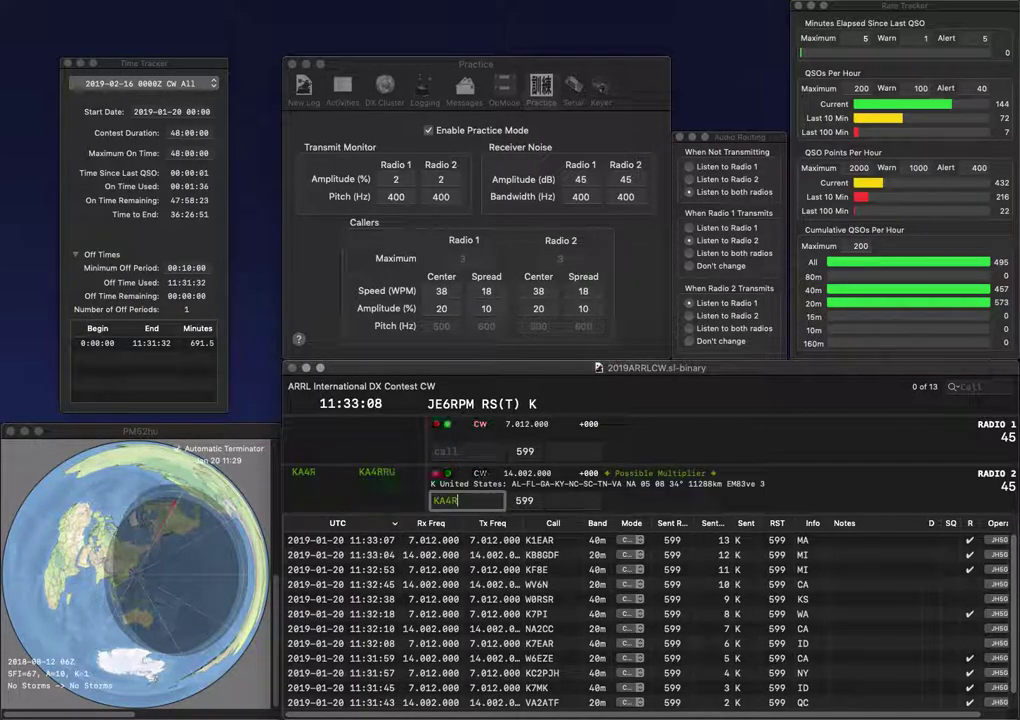
key(Return)
text(KE0HCE)
key(Return)
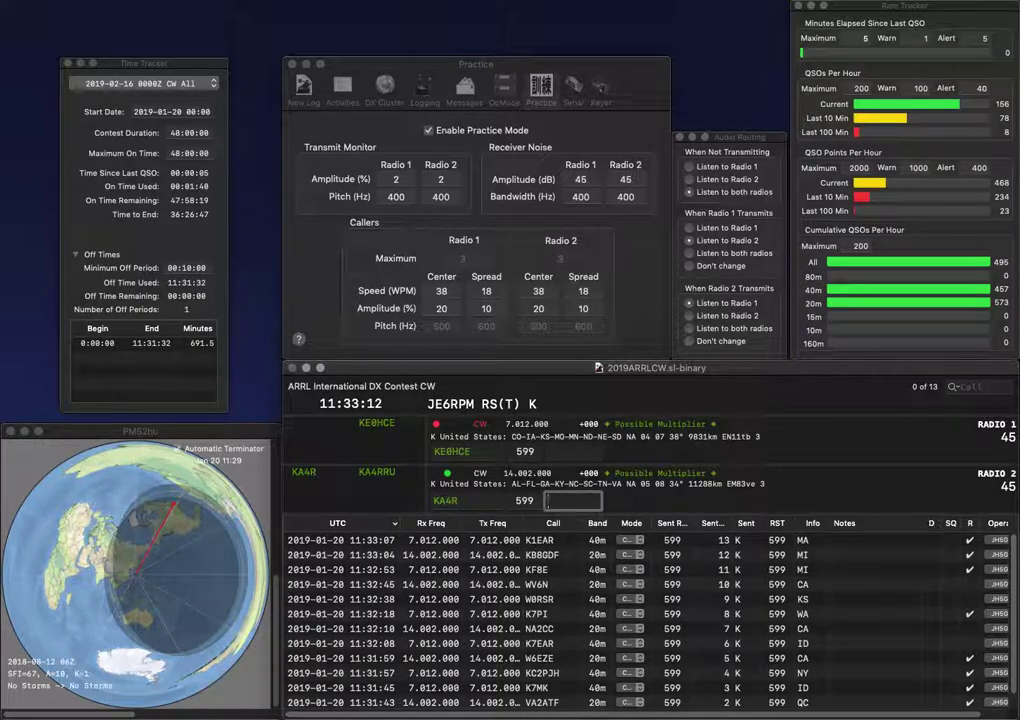
Step: Log KA4R with exchange NC on Radio 2 and KE0HCE with exchange MN on Radio 1
text(NC)
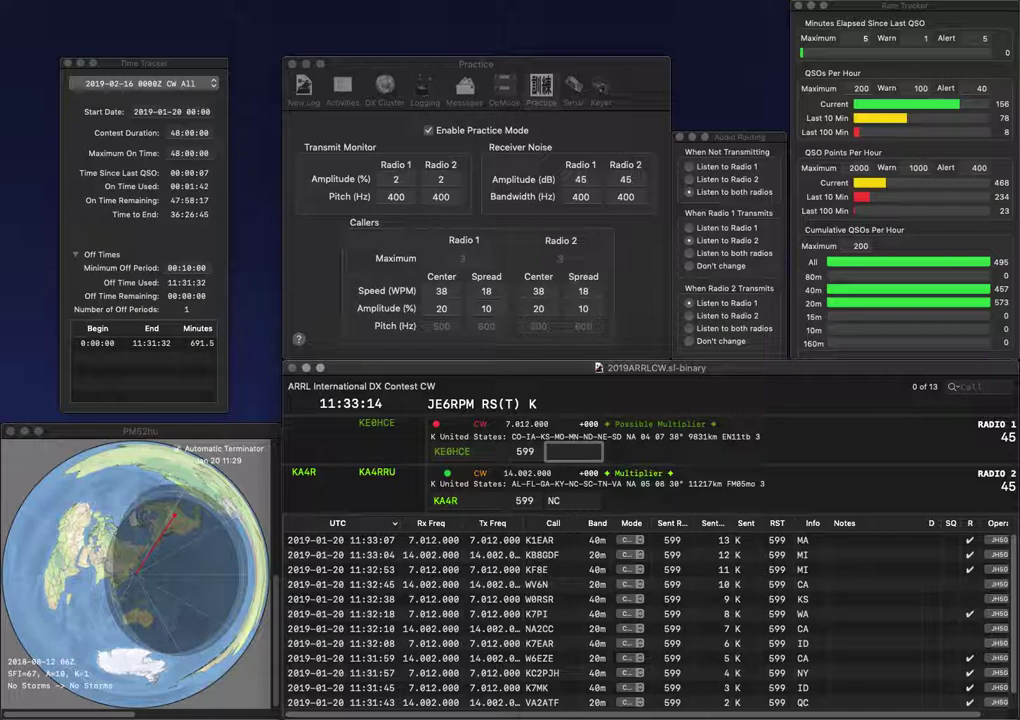
key(Return)
text(MN)
key(Return)
text(VA)
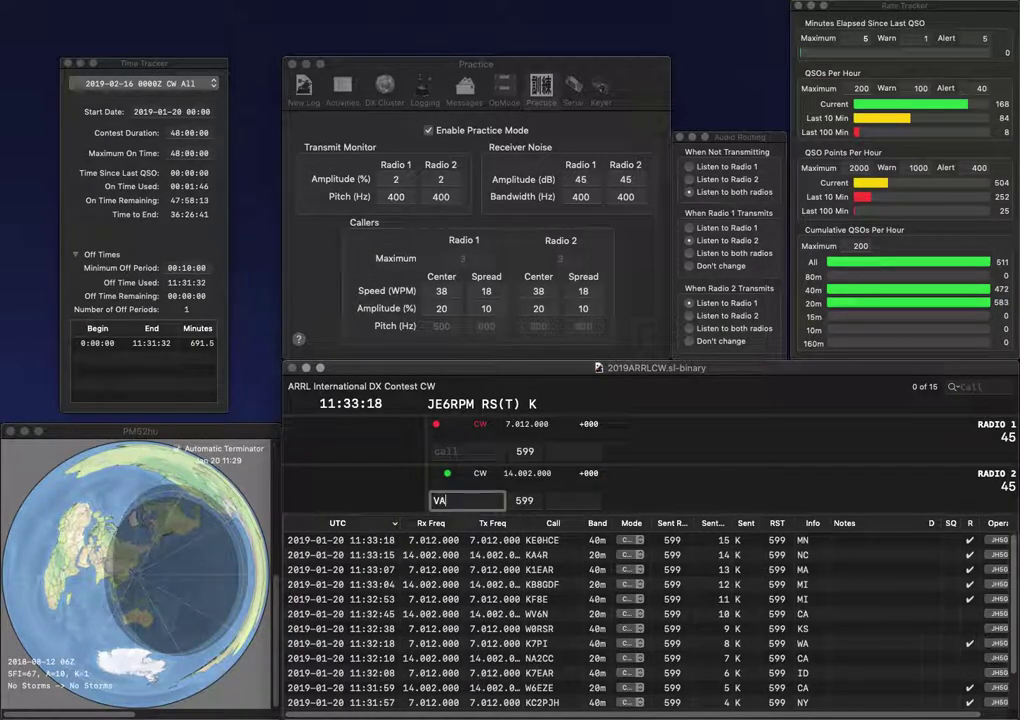
text(3BR)
key(Right)
key(Right)
key(BackSpace)
text(E)
key(Return)
text(Q)
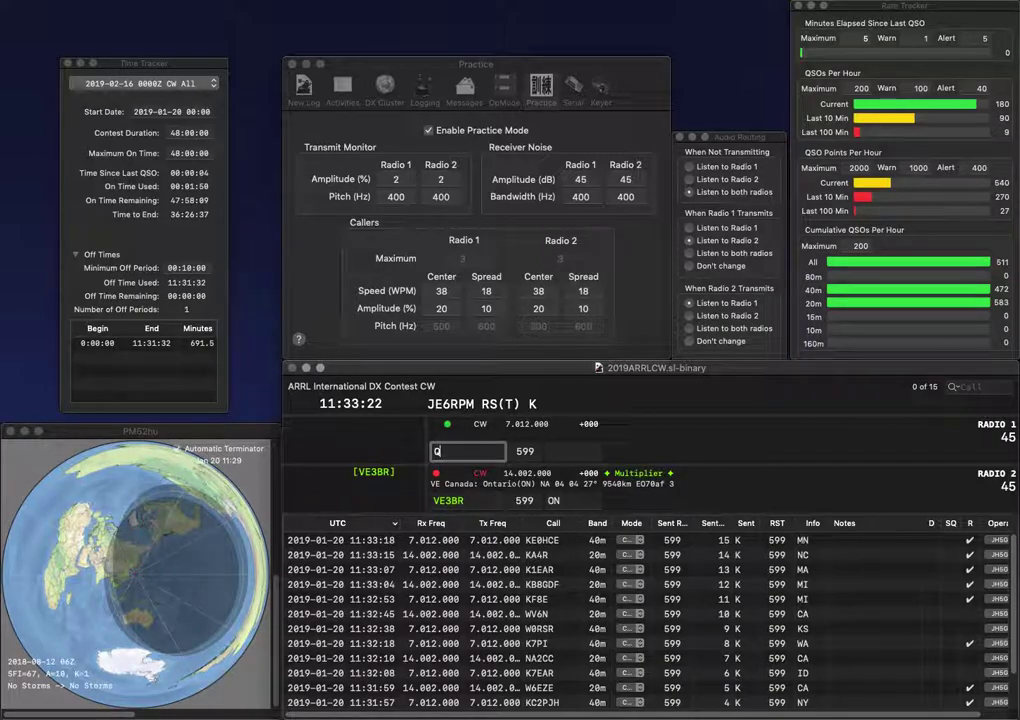
text(A)
key(Return)
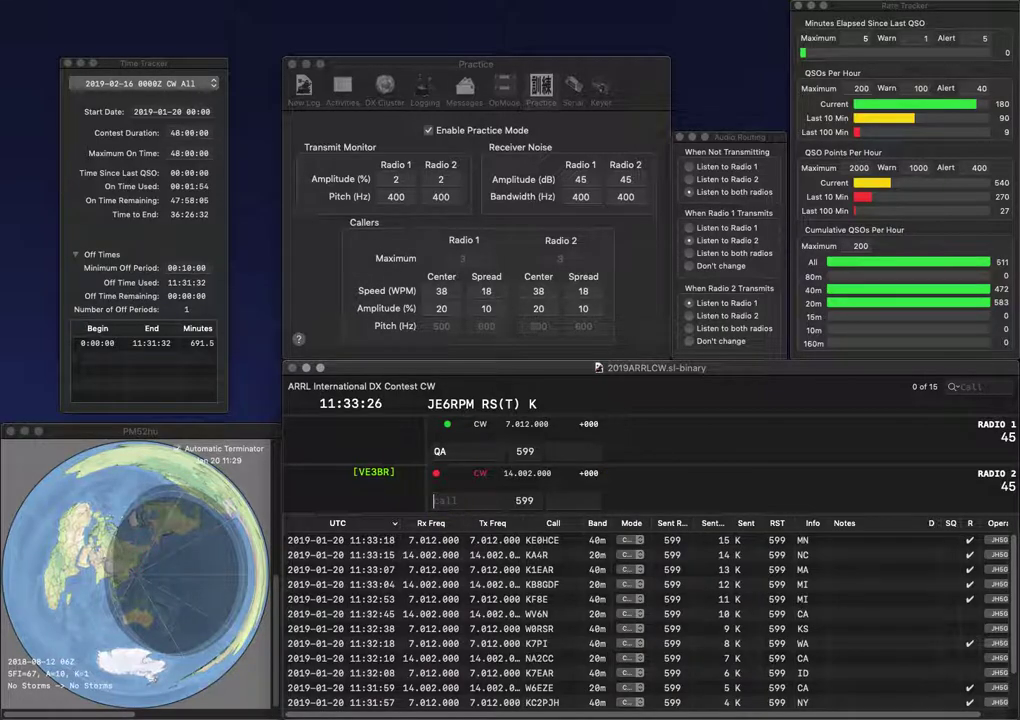
key(Return)
Step: Complete the Radio 1 call as WI8Q and send its exchange
text(W0RA)
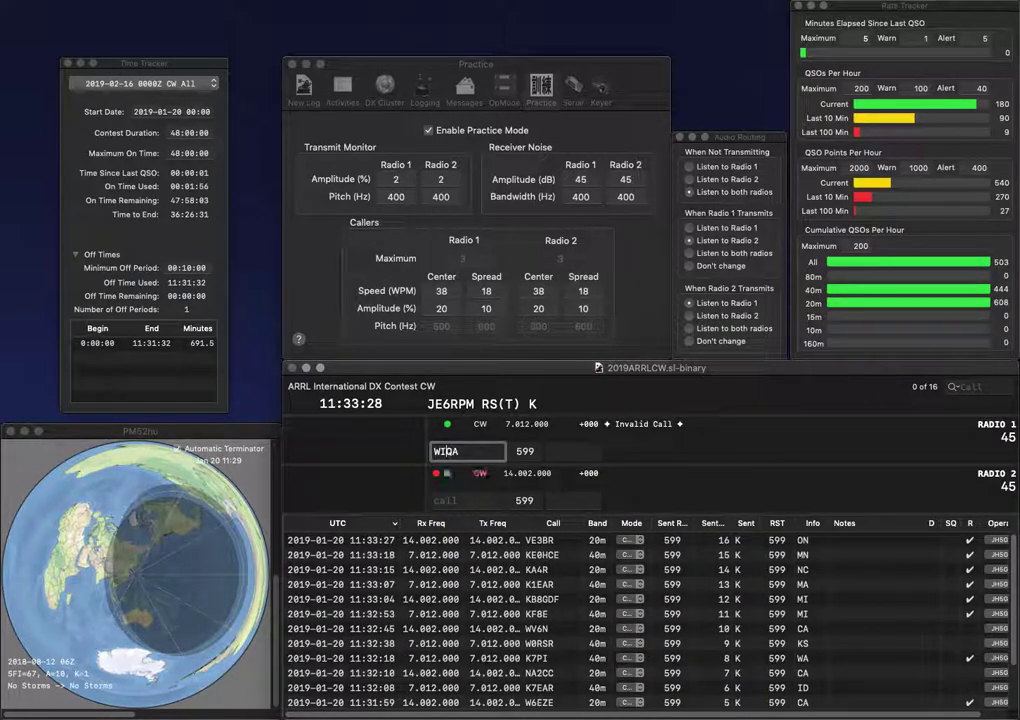
text(8)
key(Right)
key(Right)
key(BackSpace)
key(Return)
Step: Enter W8WWS as the caller on Radio 2 and send its exchange
text(WWWS)
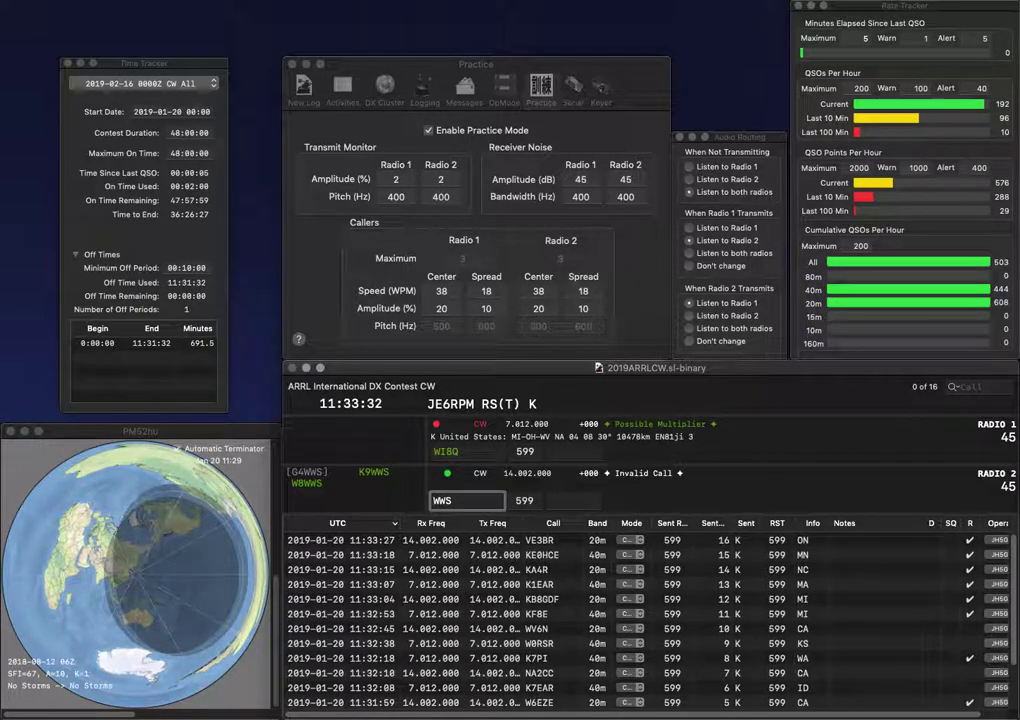
text(8)
key(Return)
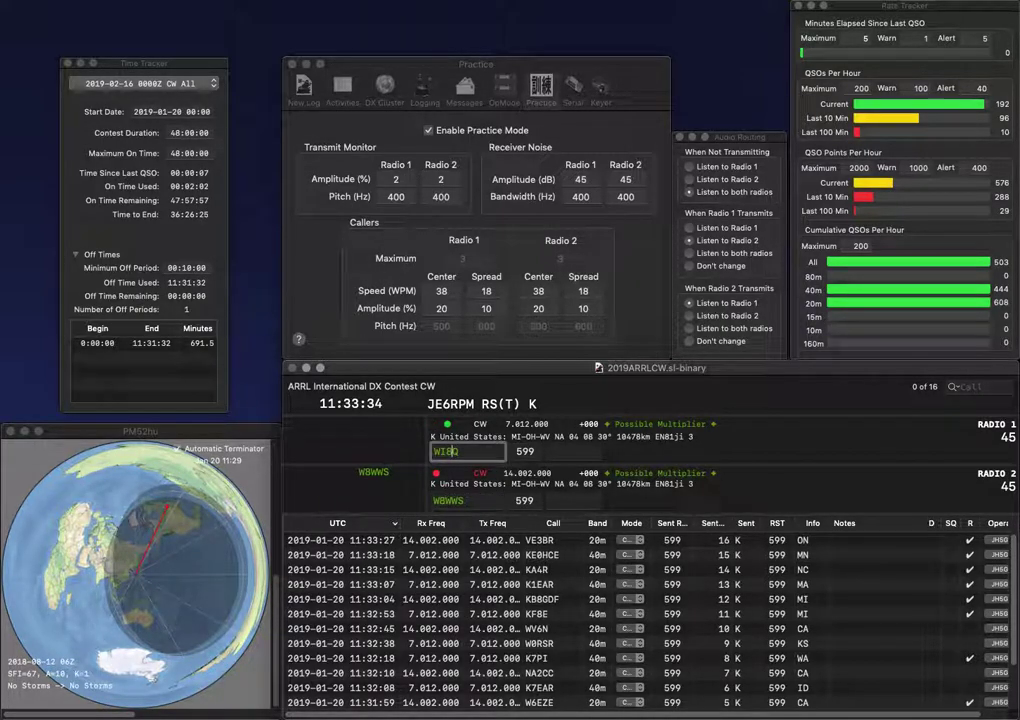
Step: Correct the Radio 1 call to WI6Q and log W8WWS with exchange OH on Radio 2
key(Return)
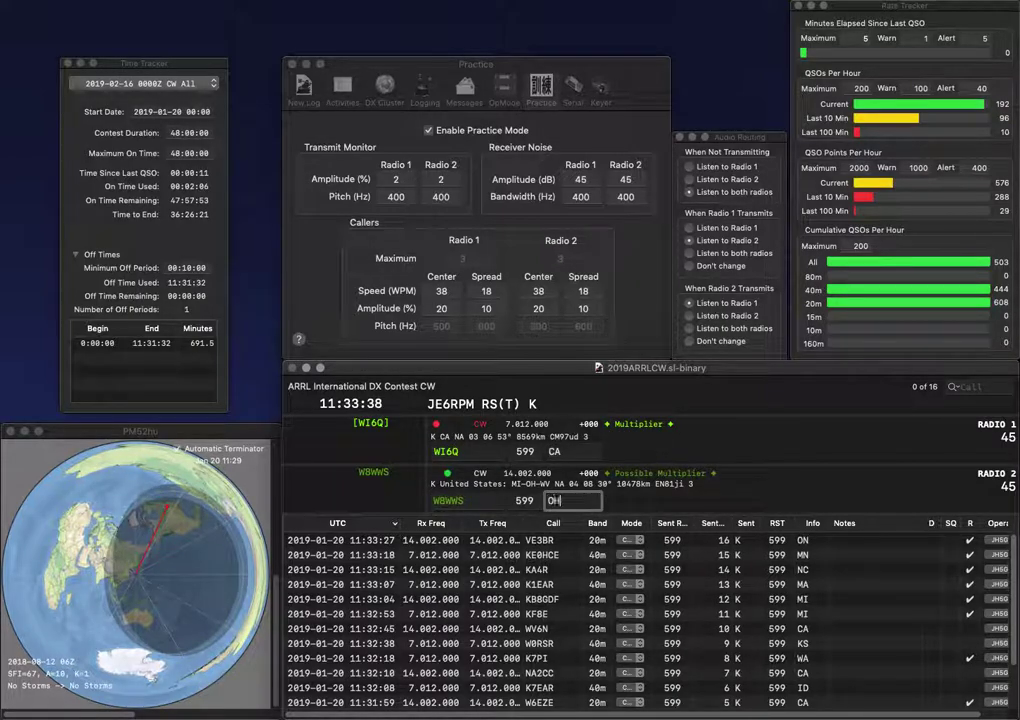
key(Return)
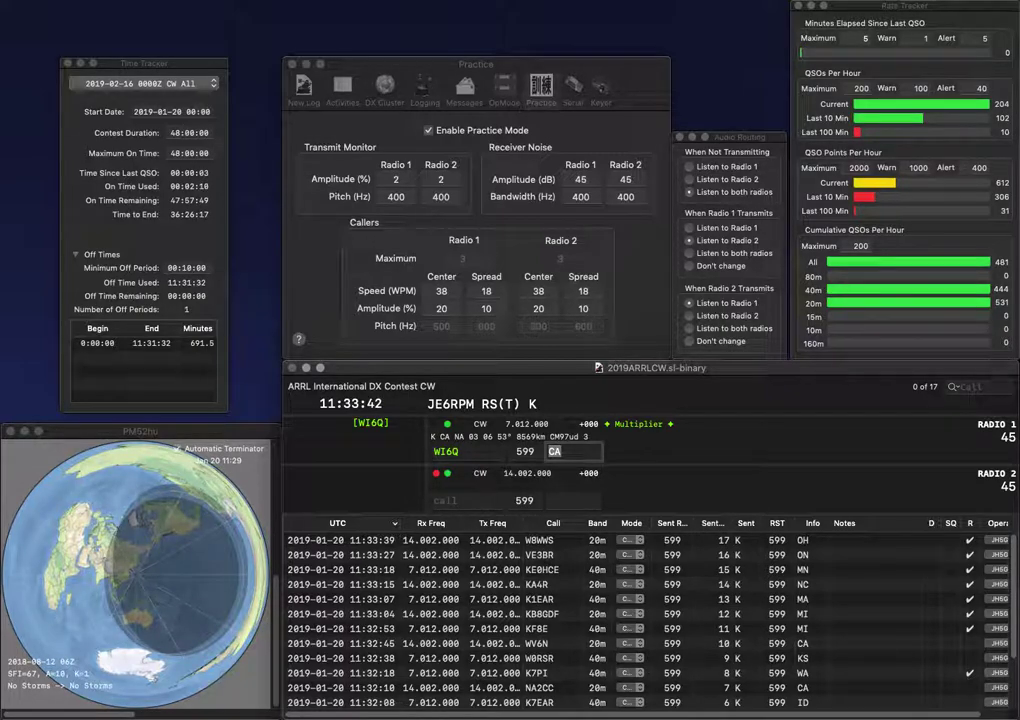
text(WIU)
text(K0)
key(Return)
text(WD7C)
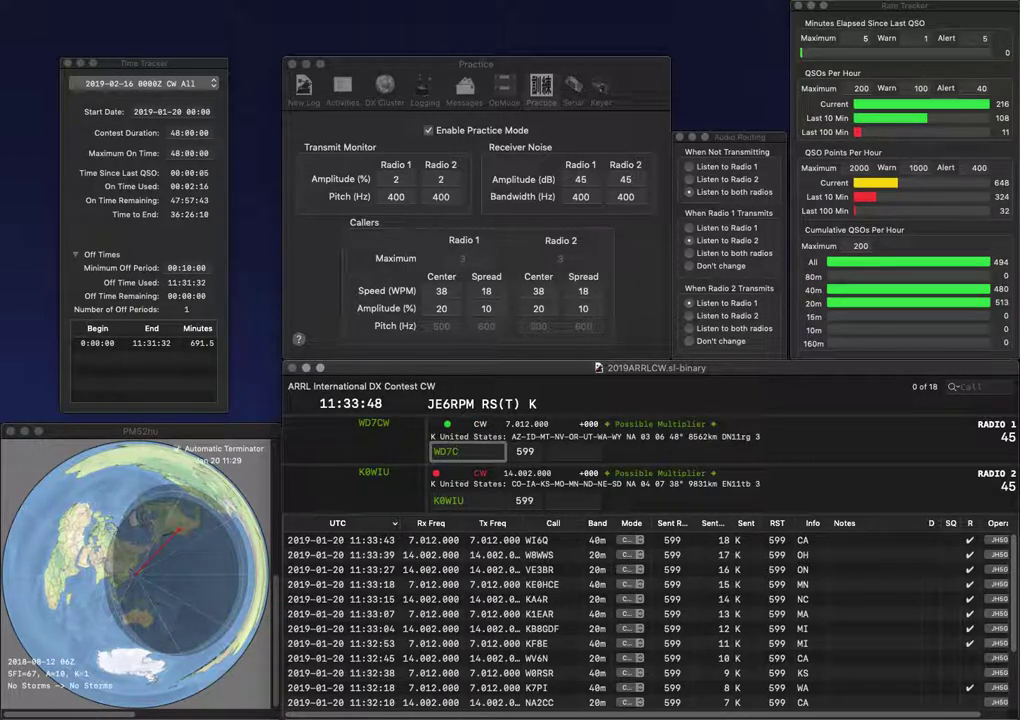
key(Down)
key(Tab)
text(ND)
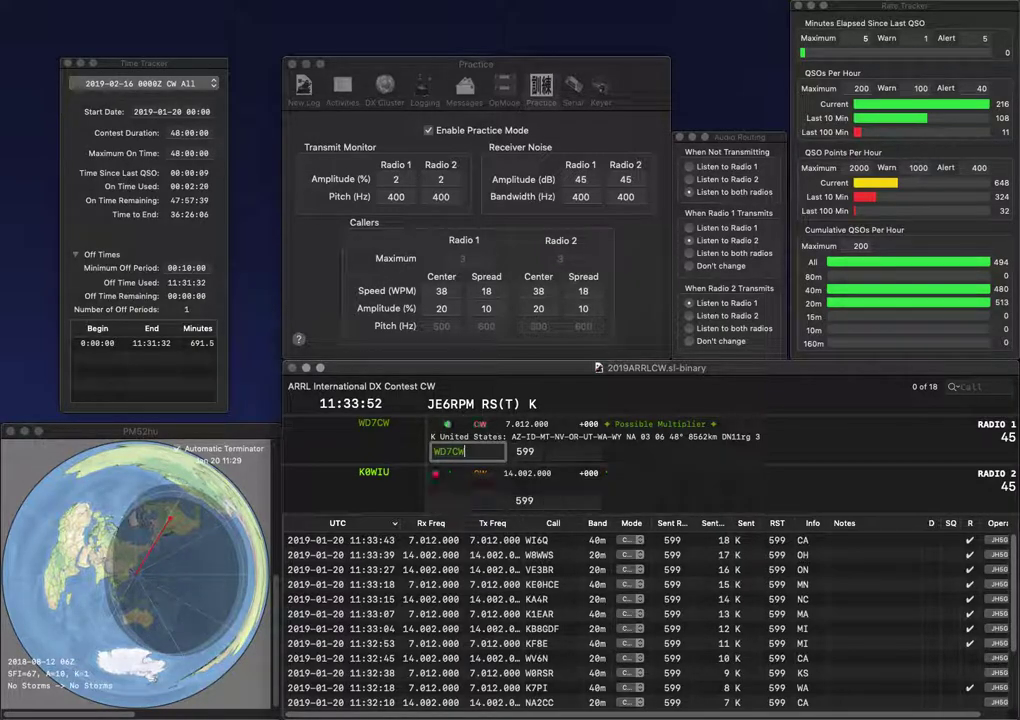
key(Return)
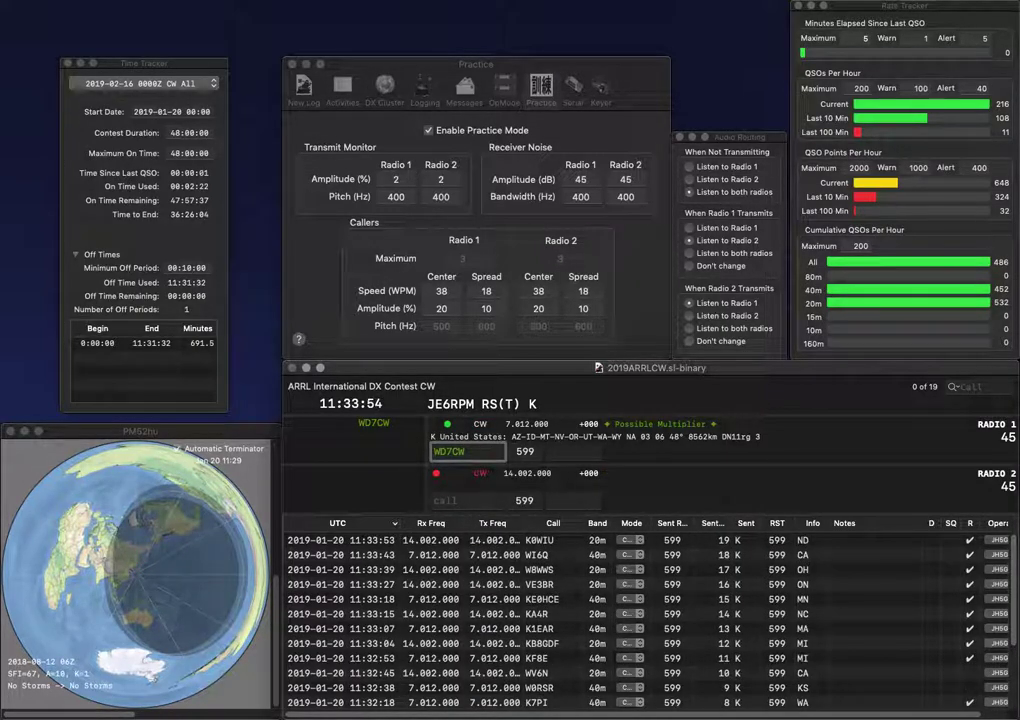
Step: Log WD7CW with exchange UT on Radio 1 and enter K1ZJH as the caller on Radio 2
key(Return)
text(UT)
key(Return)
text(K1ZJH)
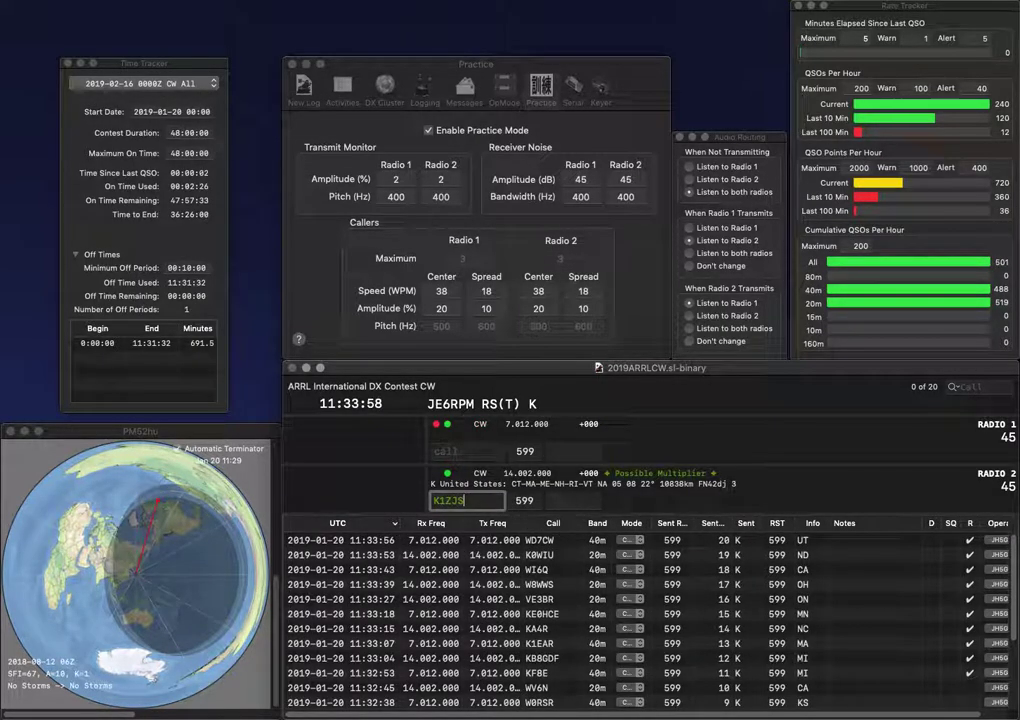
key(Return)
text(4N)
text(NR)
key(Return)
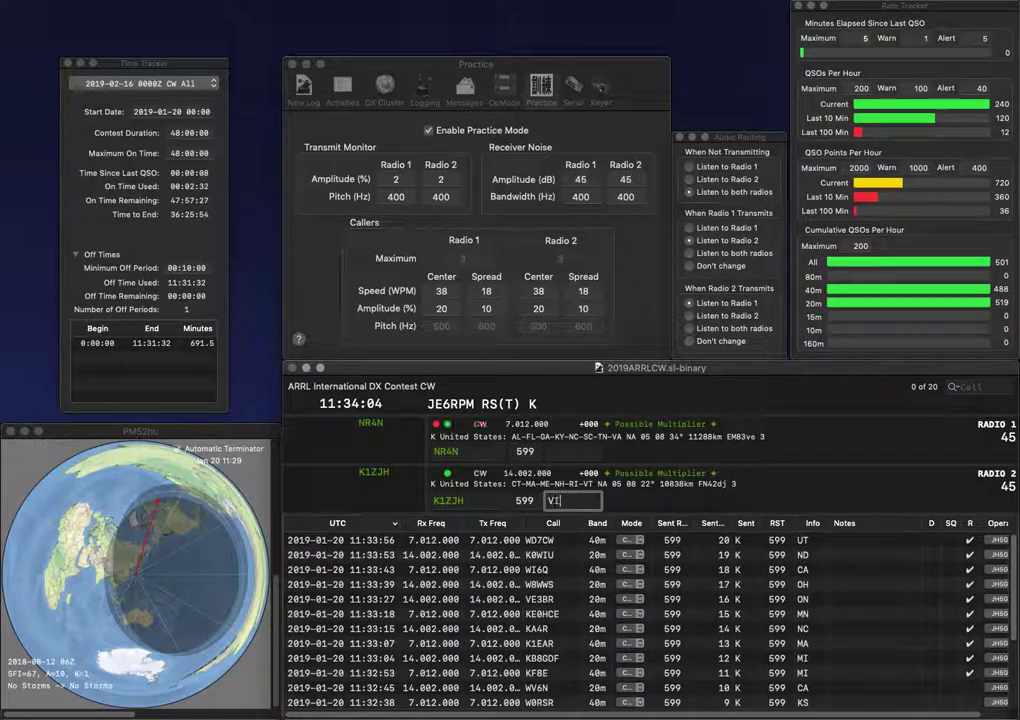
key(Return)
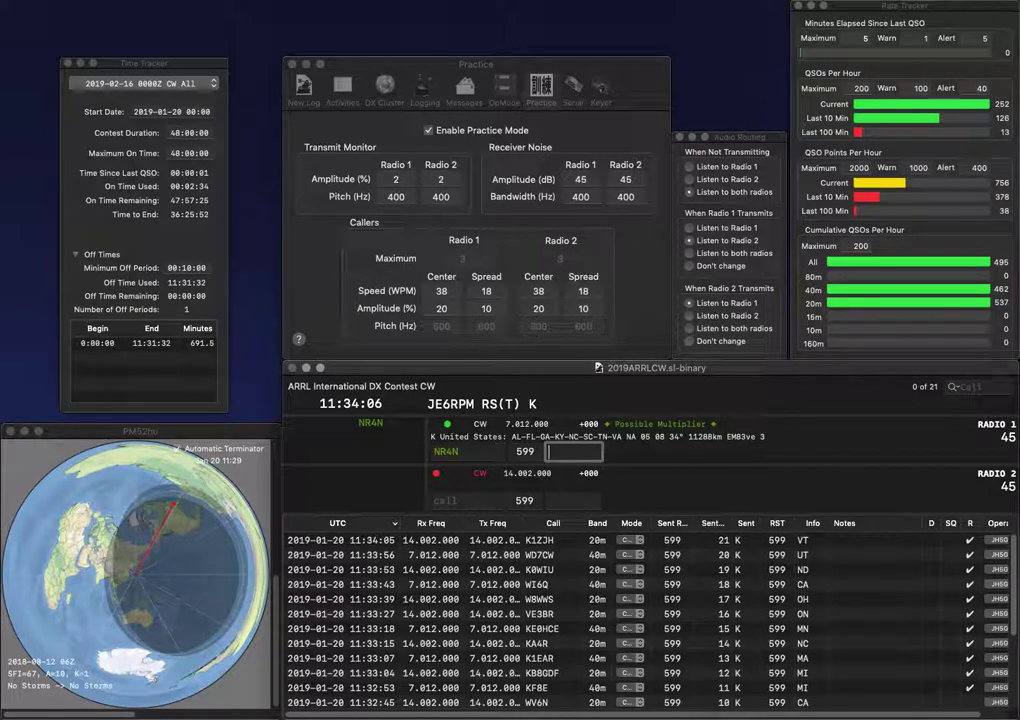
key(Return)
text(WA)
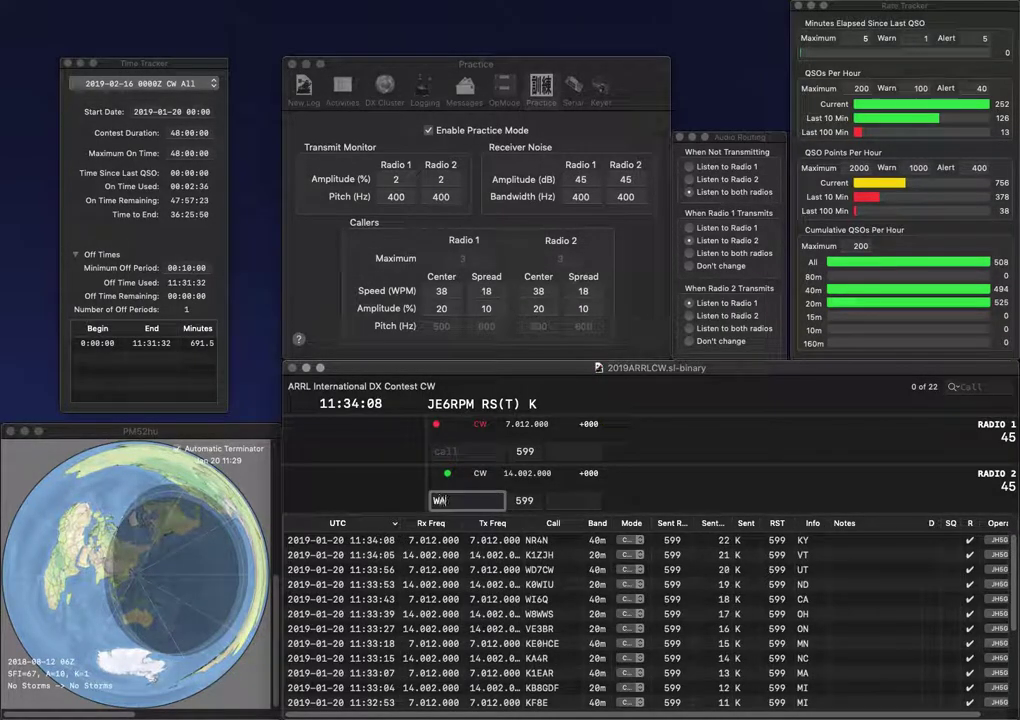
text(3WOM)
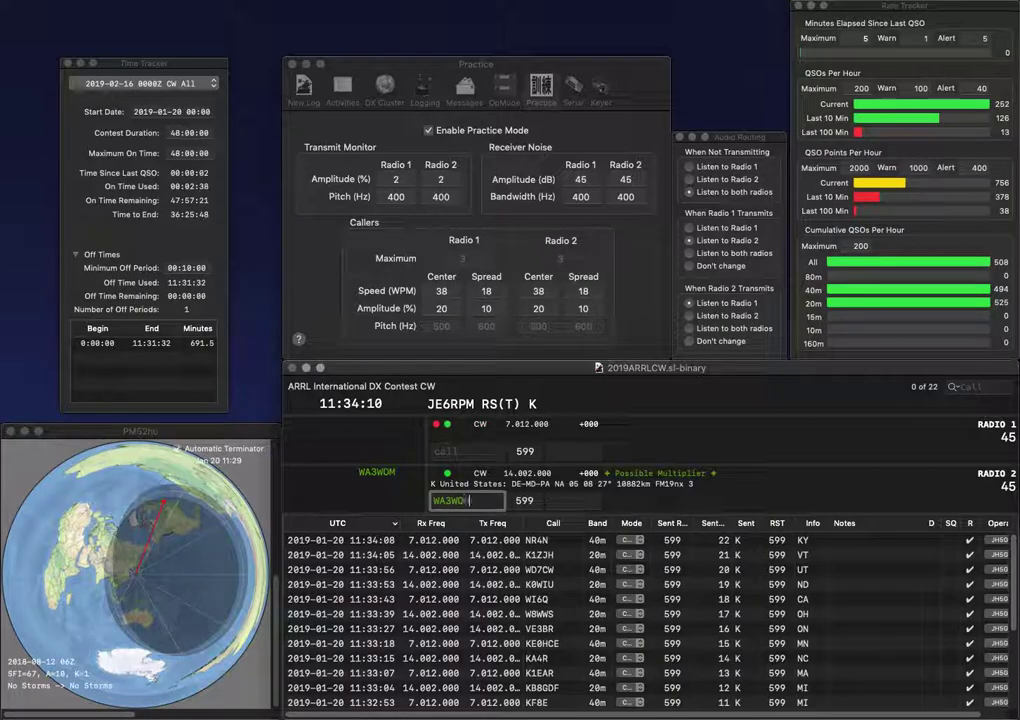
key(Return)
Step: Enter the Radio 1 caller as N2RET and send its exchange
text(RET)
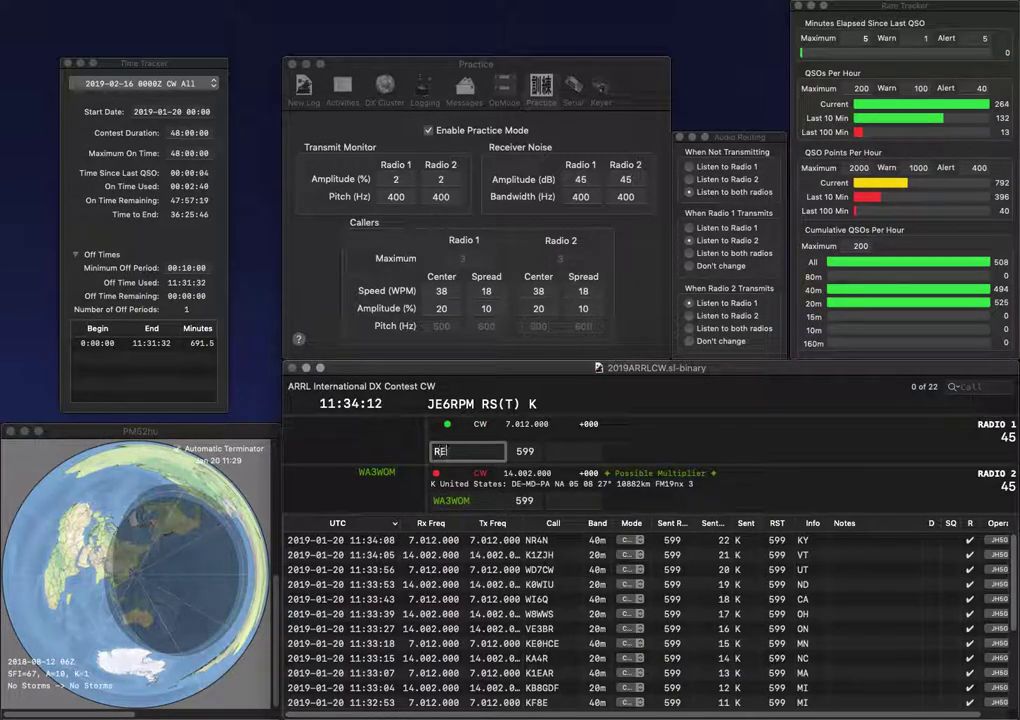
key(Left)
key(Left)
key(Left)
text(N)
click(440, 451)
text(2)
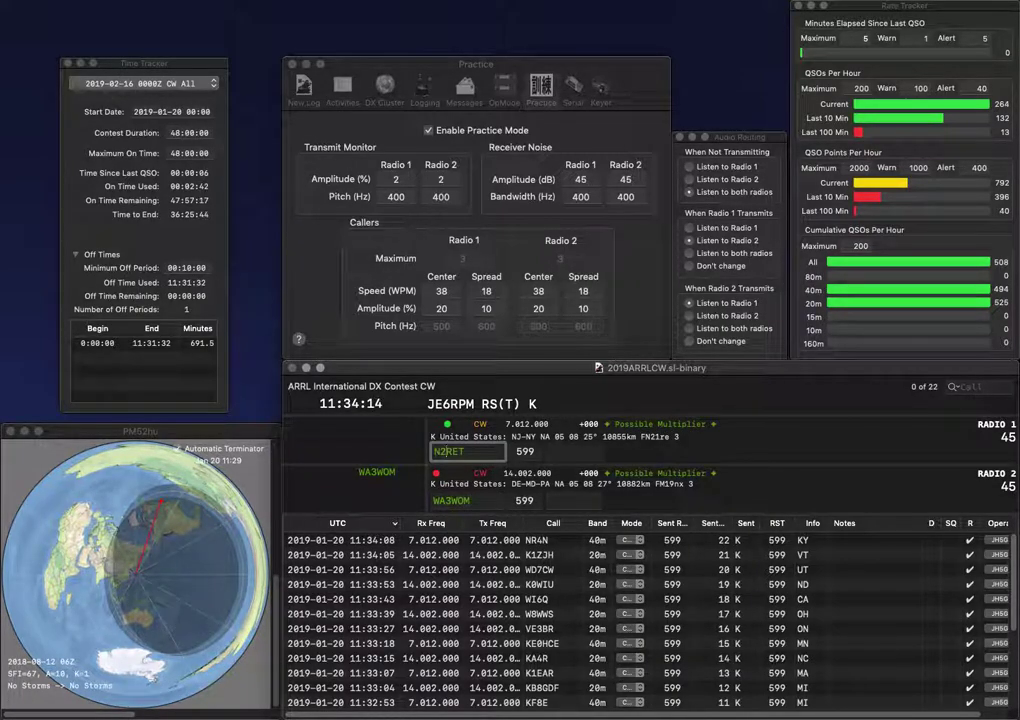
key(Return)
key(Tab)
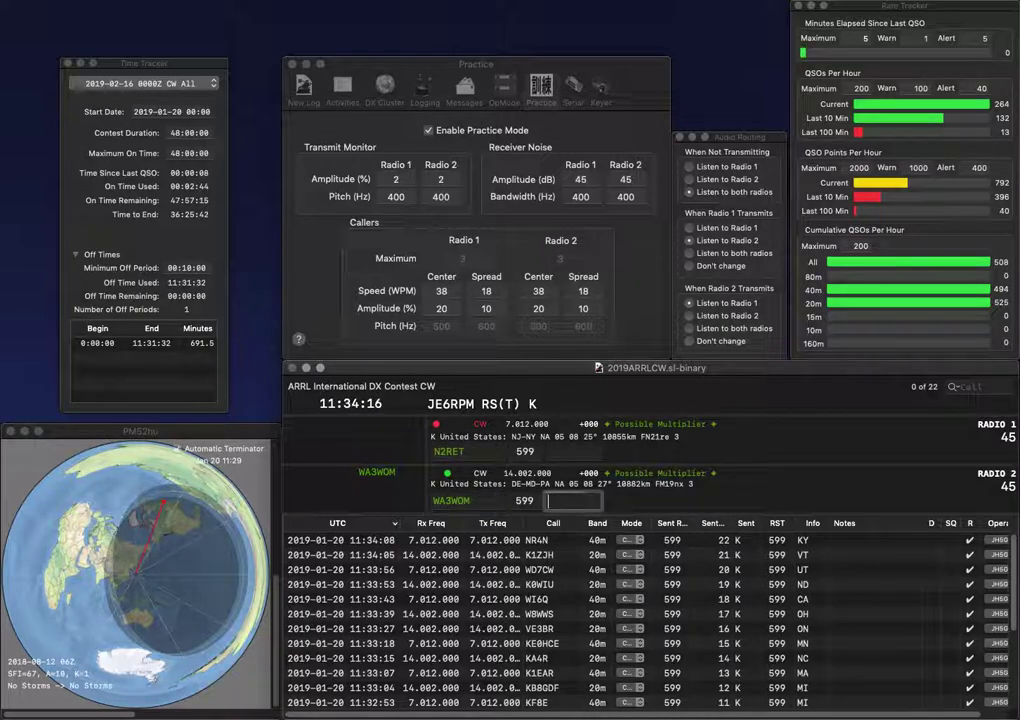
text(DE)
key(Return)
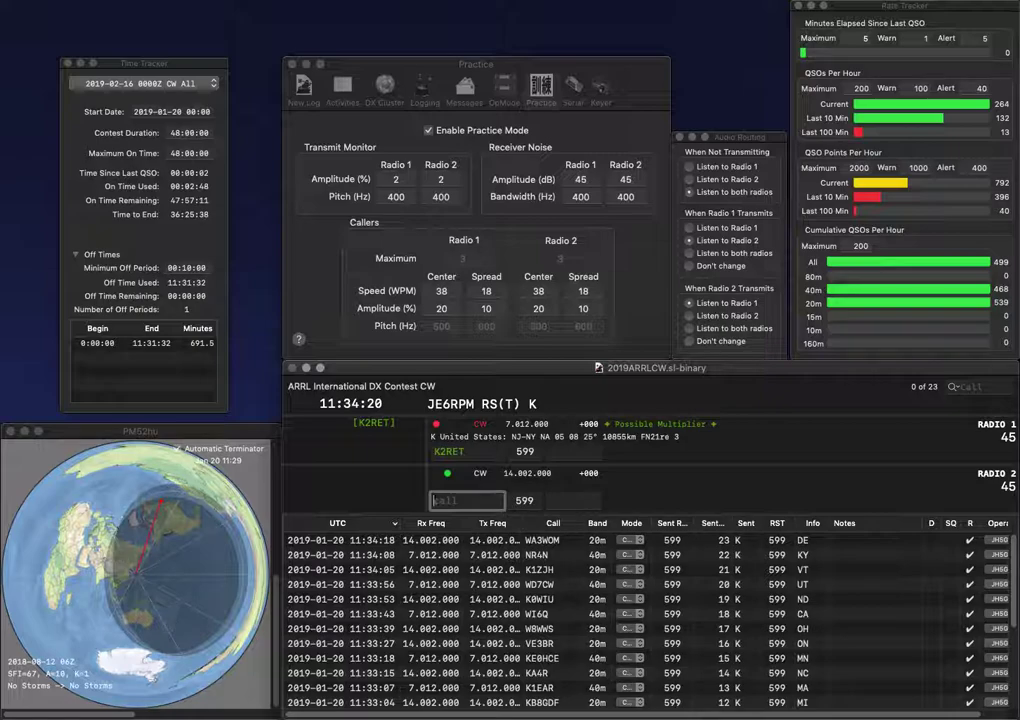
Step: Enter AA7E as the caller on Radio 2 and log K2RET with exchange NJ on Radio 1
text(AA7E)
key(Return)
text(N)
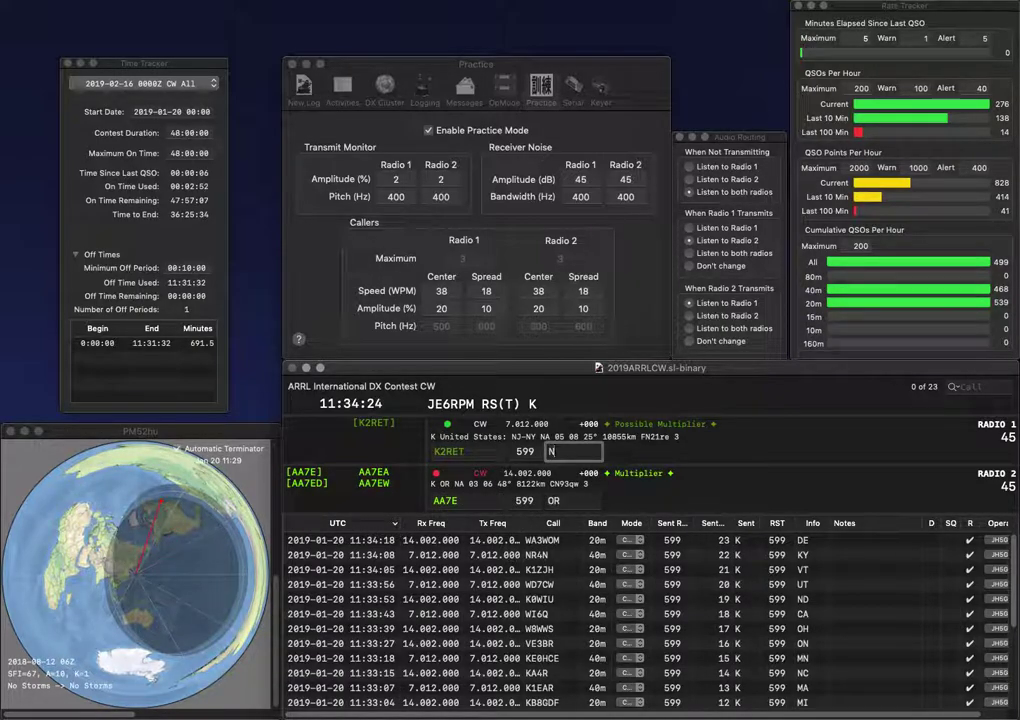
text(J)
key(Return)
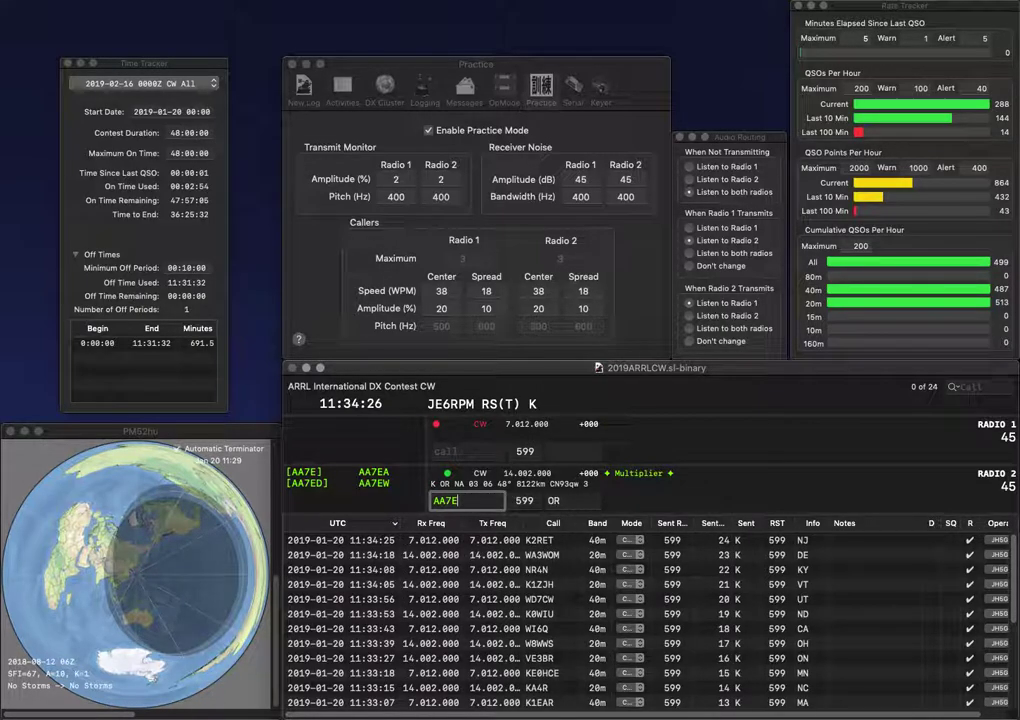
key(Return)
text(W3)
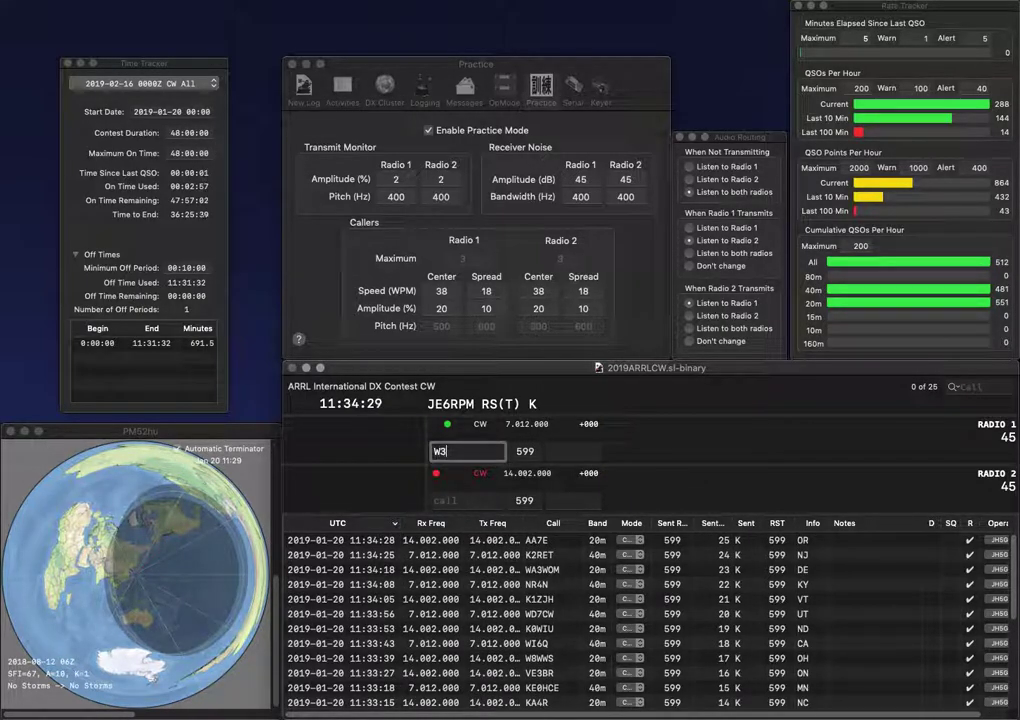
key(Return)
text(KO6UW)
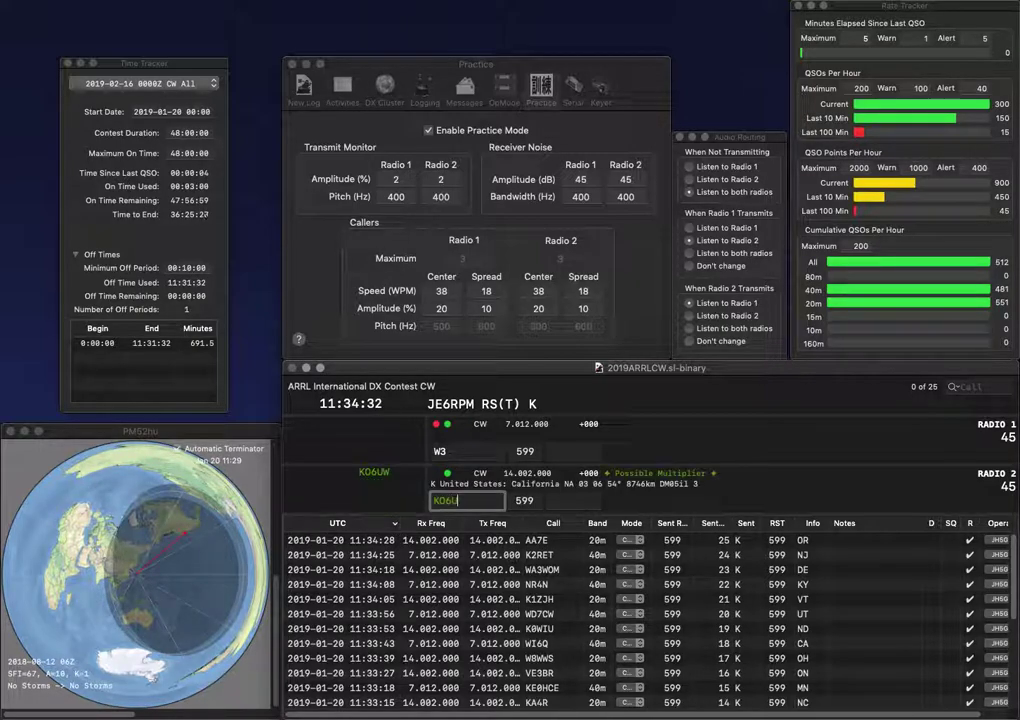
key(Return)
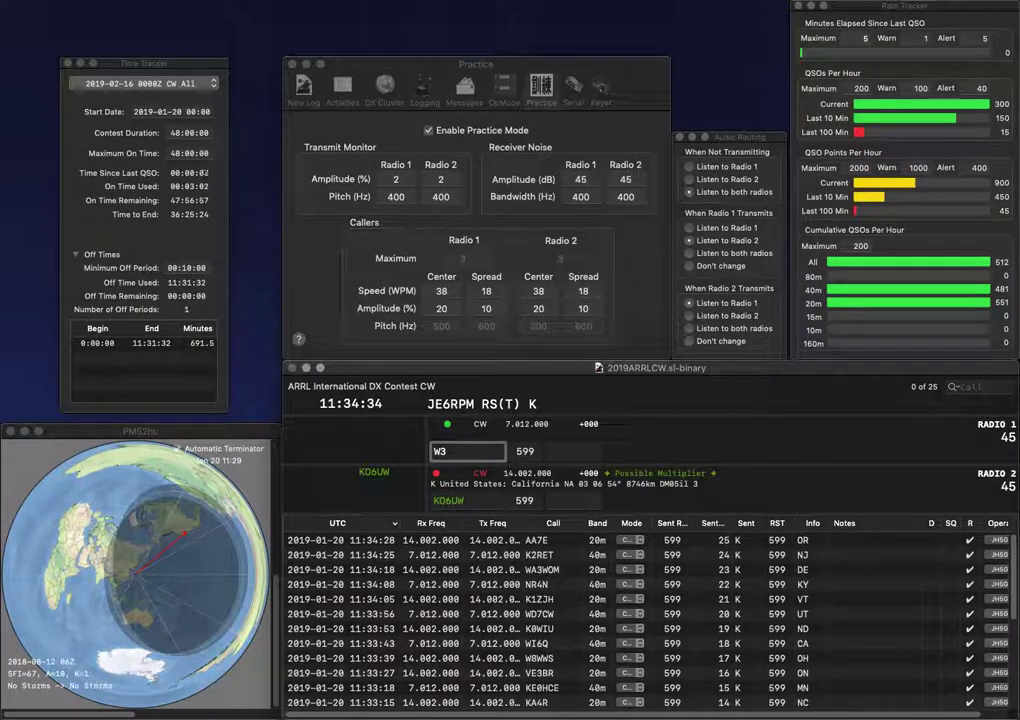
text(HZZ)
key(Return)
key(space)
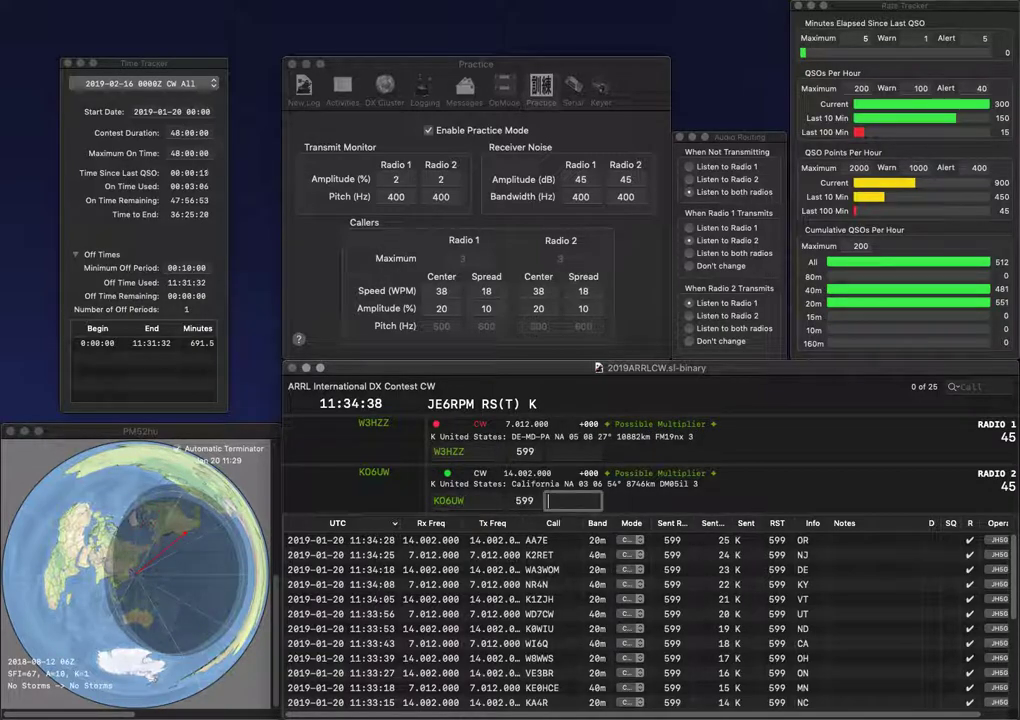
key(Return)
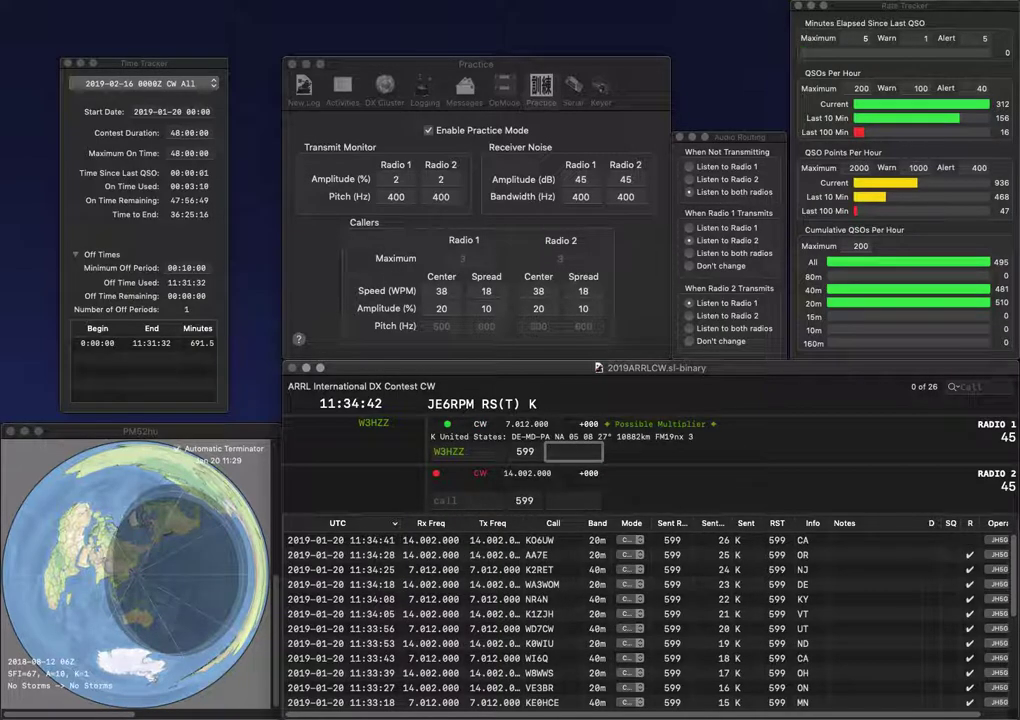
key(Return)
text(N4FB)
key(Return)
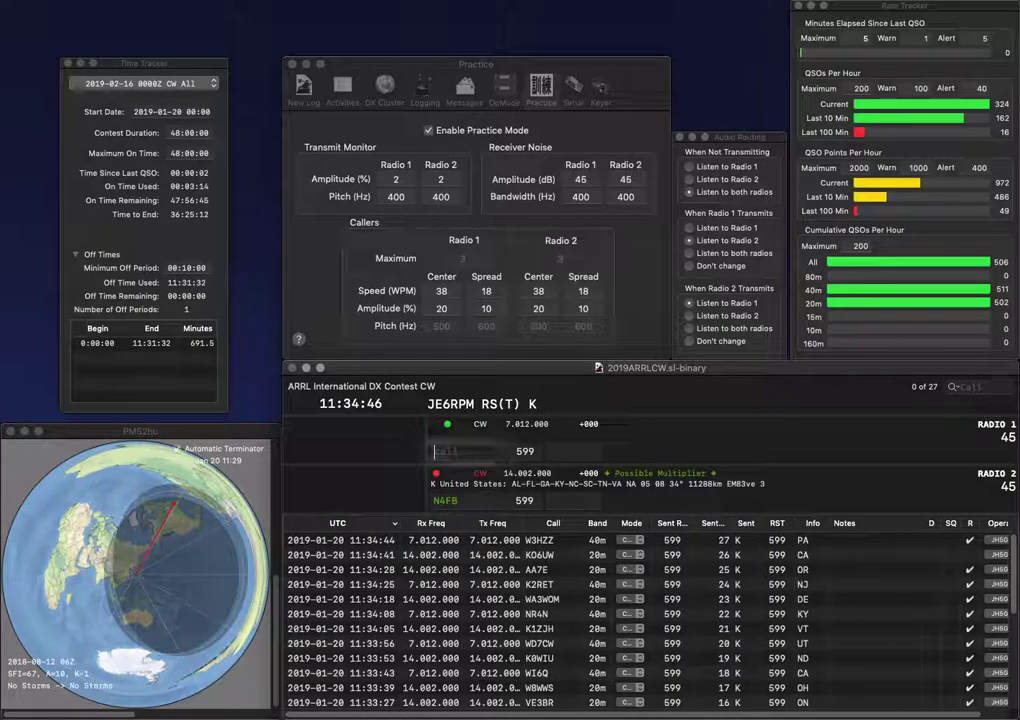
text(W0)
text(NY)
key(Return)
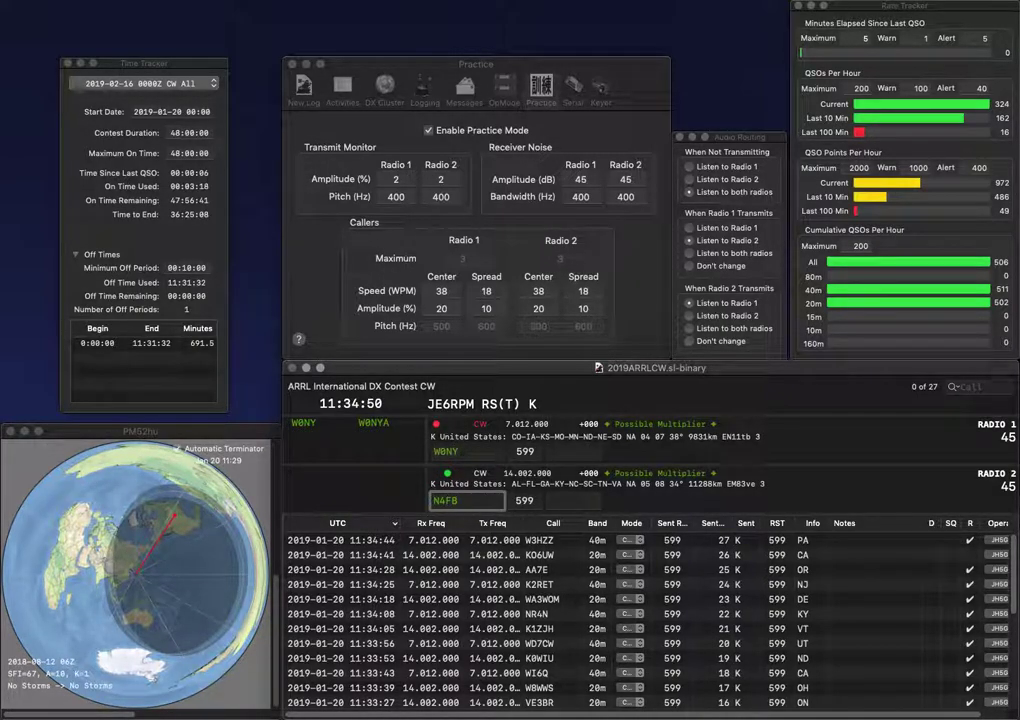
key(Delete)
text(S)
key(Return)
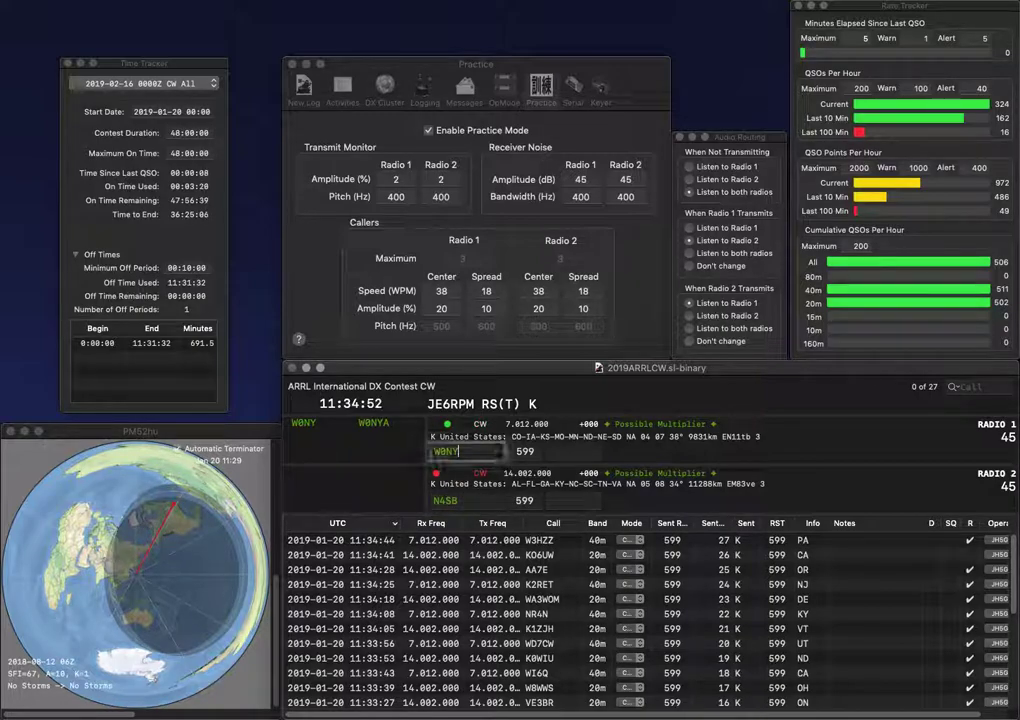
key(Tab)
text(MN)
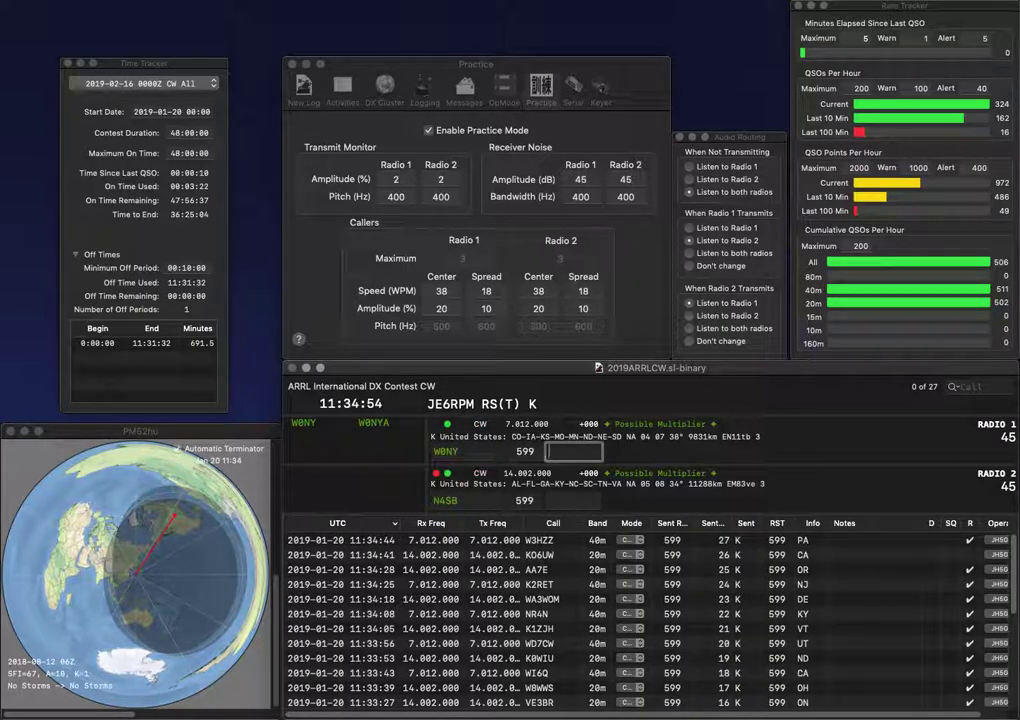
key(Return)
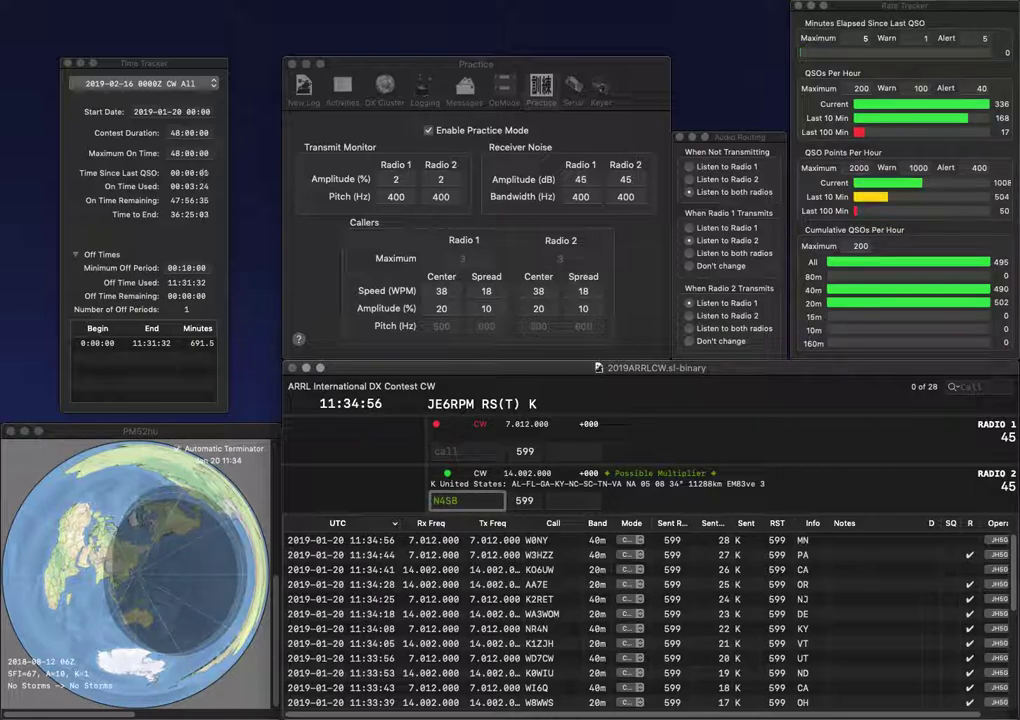
key(Return)
text(WUT)
key(BackSpace)
text(1T)
key(Return)
text(N3SB)
key(Return)
Step: Complete the Radio 1 call as NU1T and send its exchange
key(Home)
text(N)
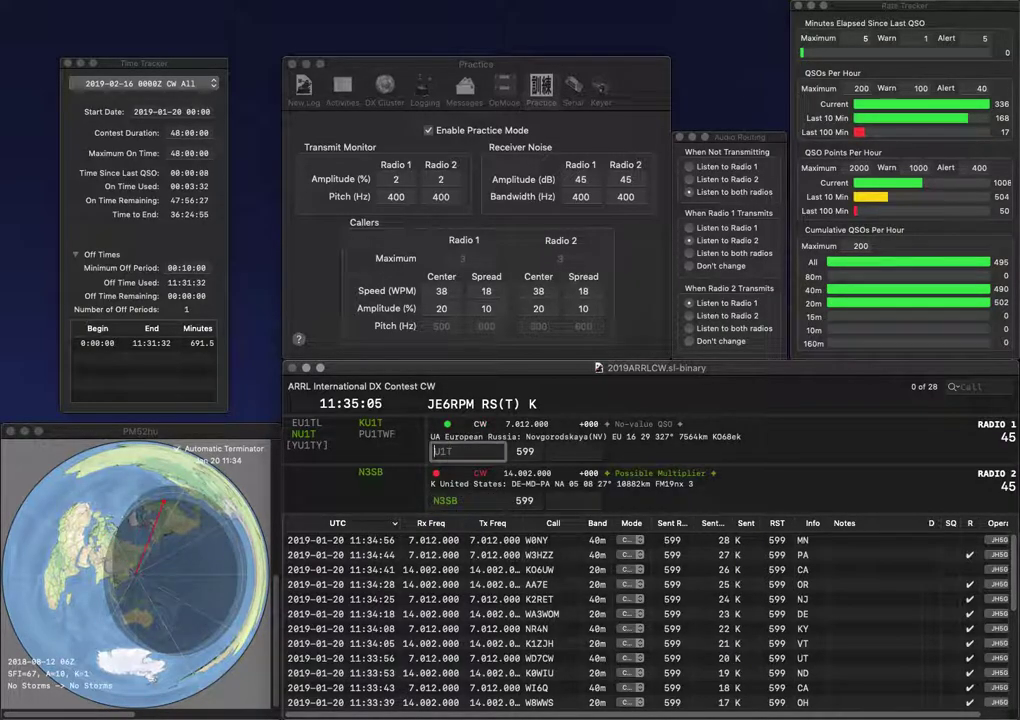
key(Return)
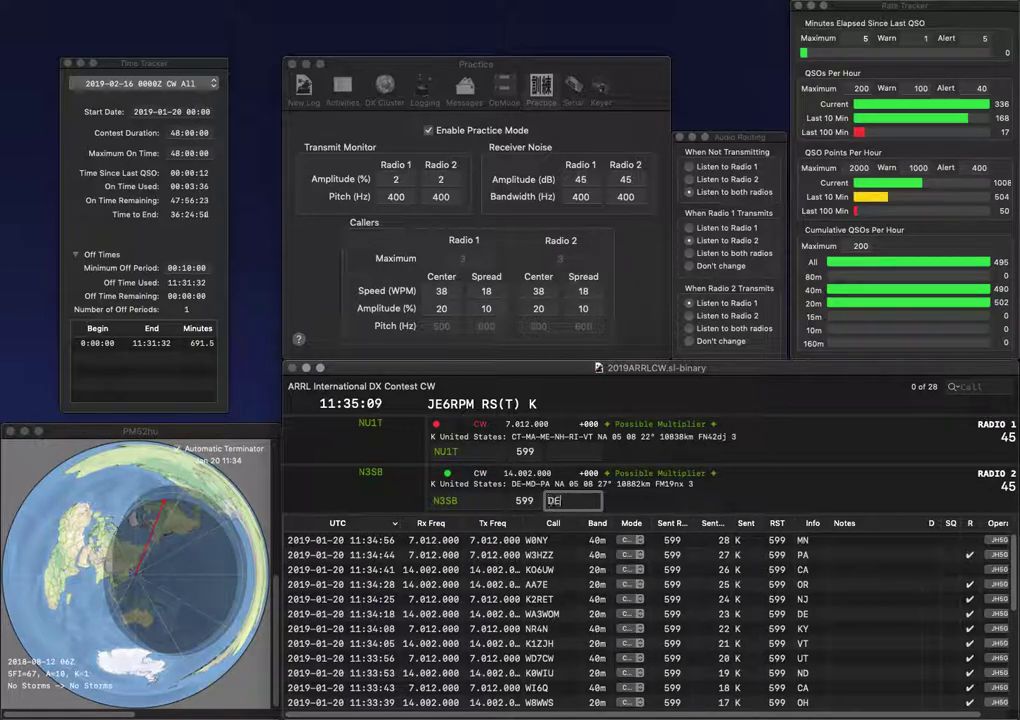
Step: Log N3SB with exchange DE on Radio 2 and NU1T with exchange ME on Radio 1
text(DE)
key(Return)
text(ME)
key(Return)
Step: Enter W6UM as the caller on Radio 2 and the partial call OM on Radio 1
text(W)
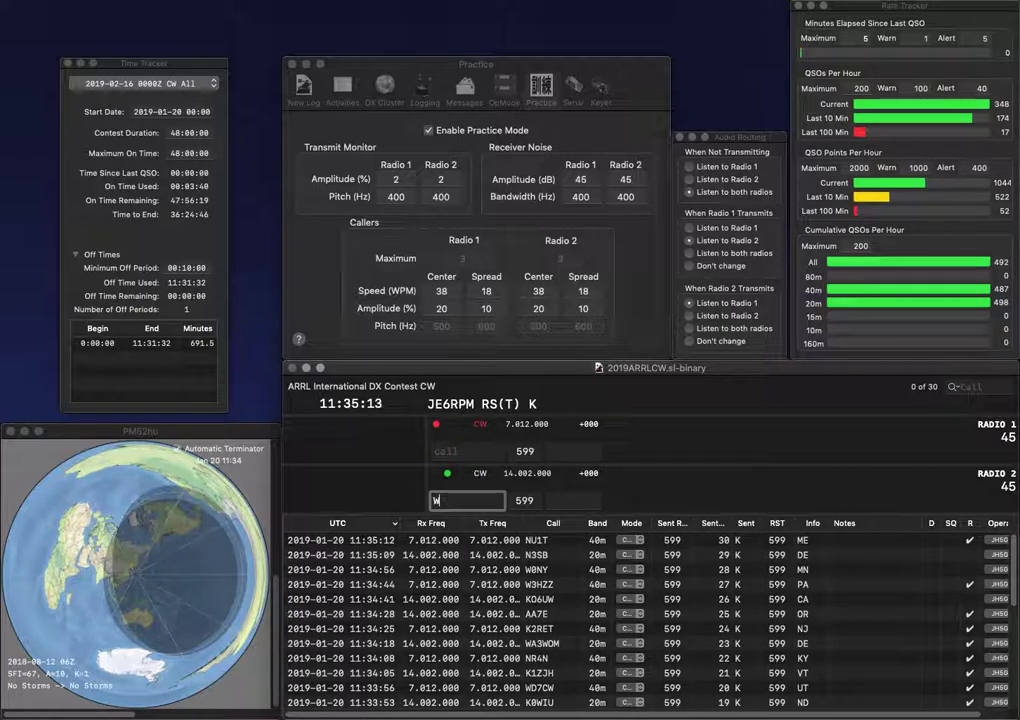
text(6UM)
key(Return)
text(OMA)
key(BackSpace)
key(Return)
key(space)
text(CA)
key(Return)
text(WD5)
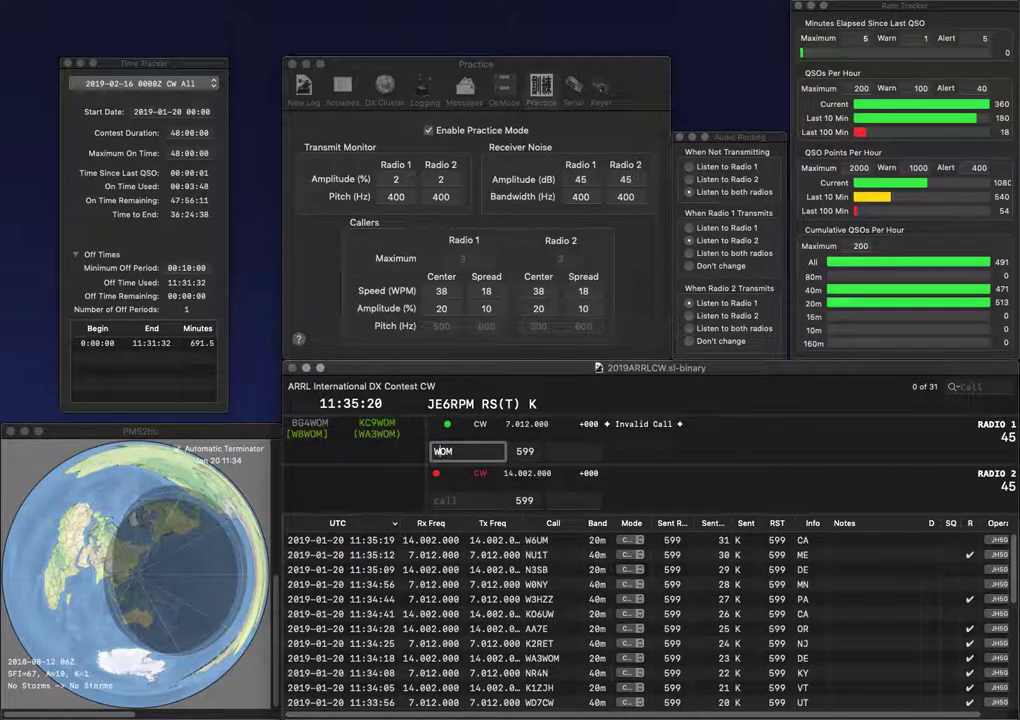
text(IOM)
key(Return)
text(W3ARO)
key(Return)
text(TX)
key(Return)
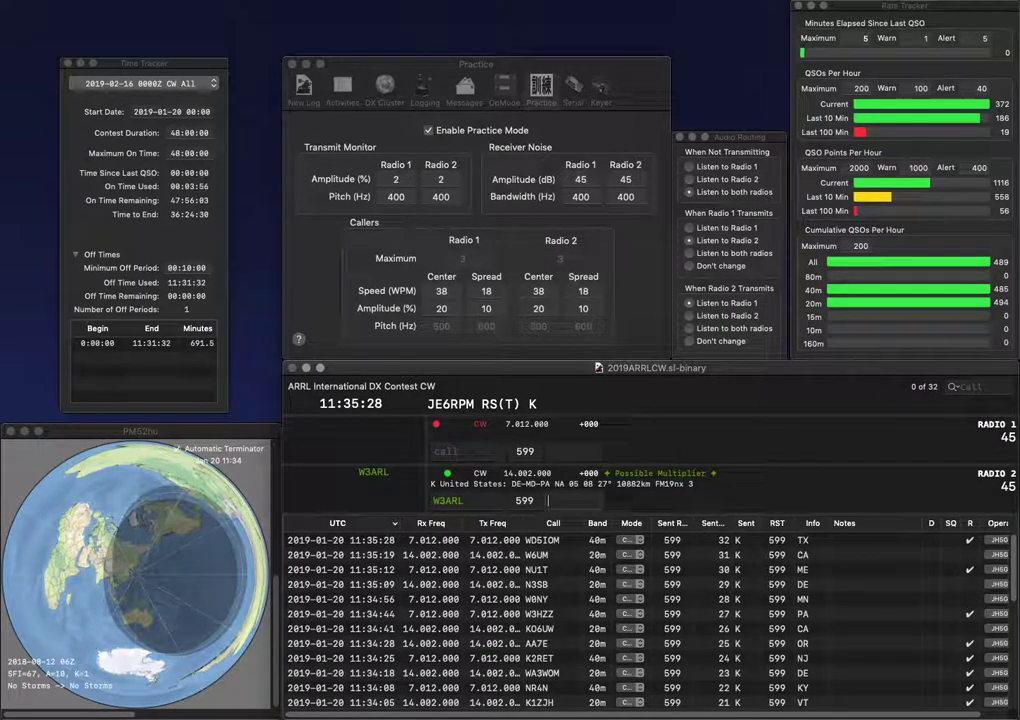
text(PA)
key(Return)
text(N6)
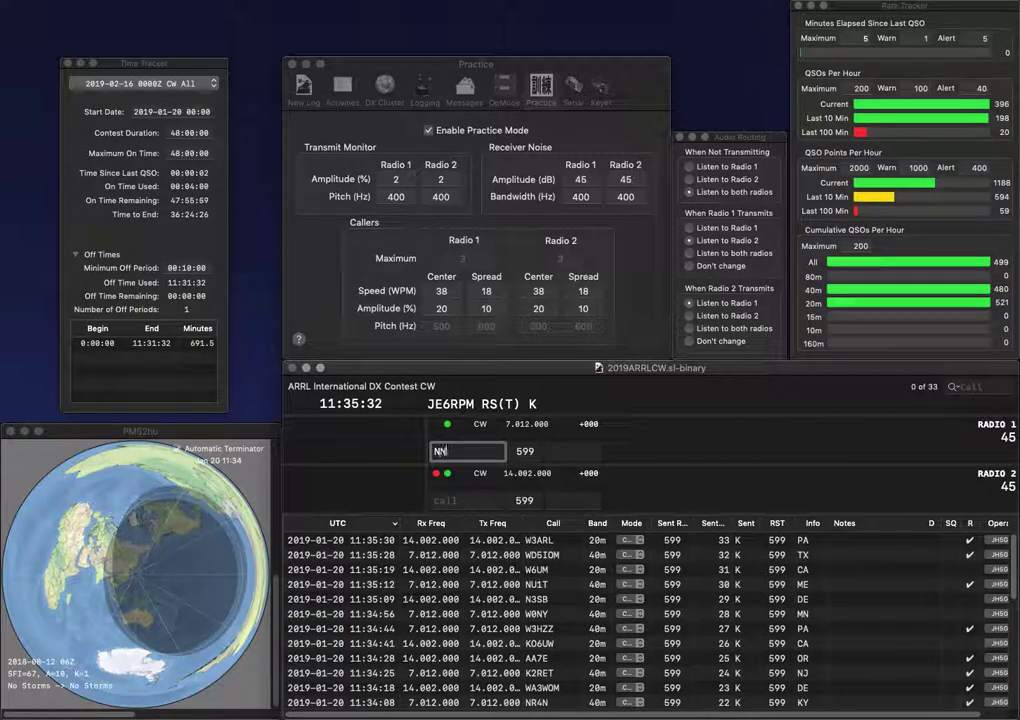
text(1O)
key(Return)
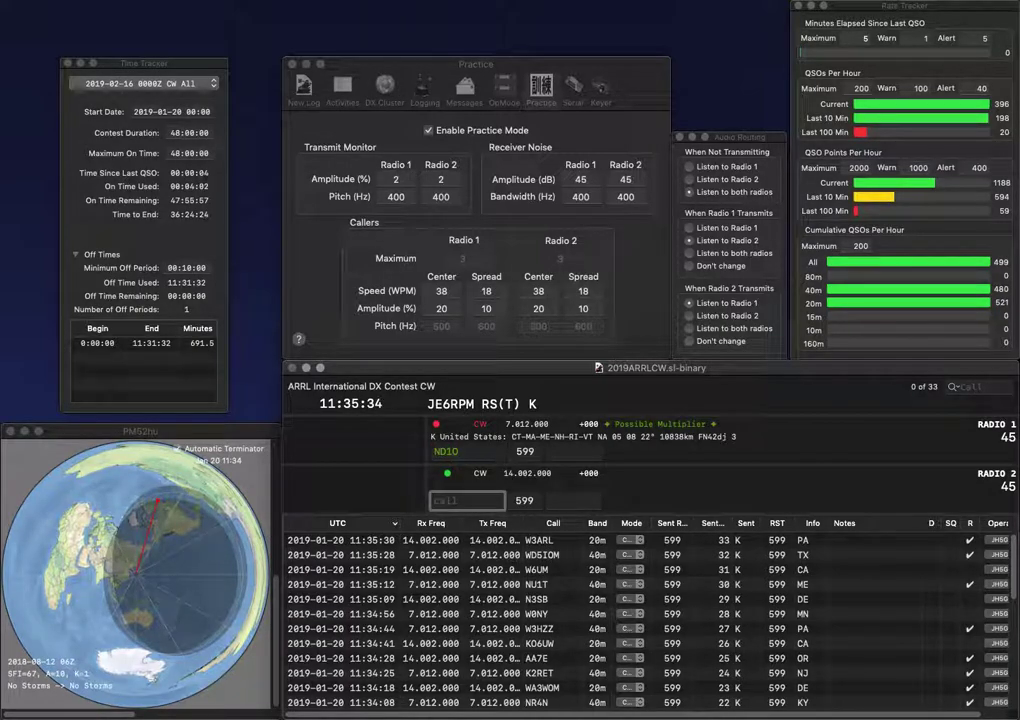
text(CRC)
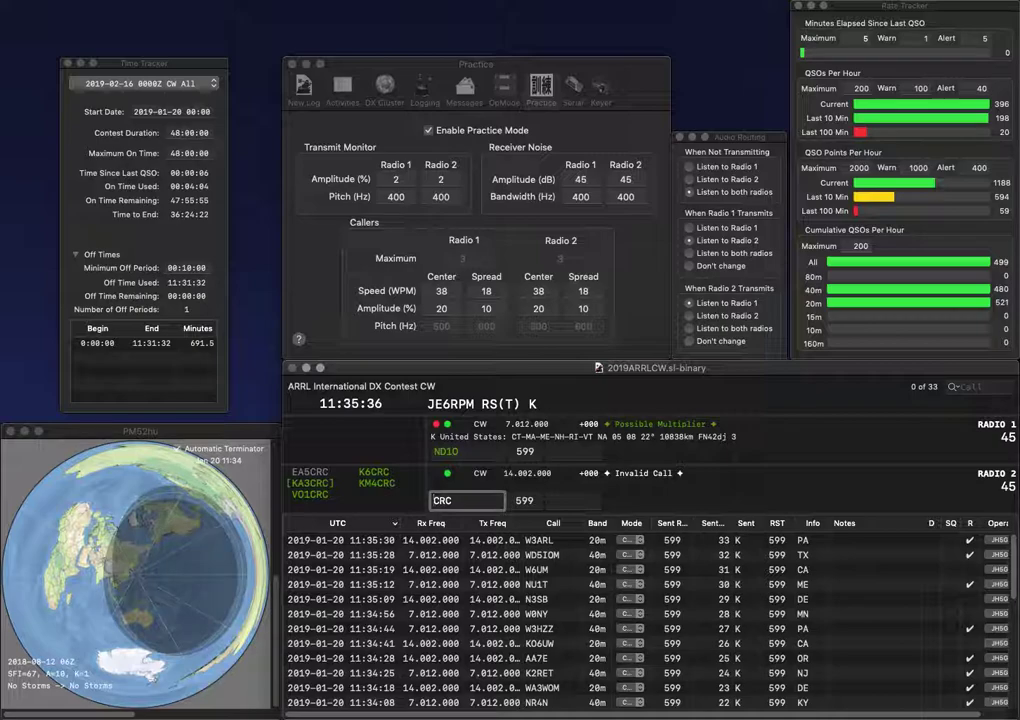
key(Return)
Step: Complete the Radio 2 call as VO1CRC and correct the Radio 1 call to NB1N
key(BackSpace)
text(N)
key(Return)
key(Home)
text(VO1)
key(Return)
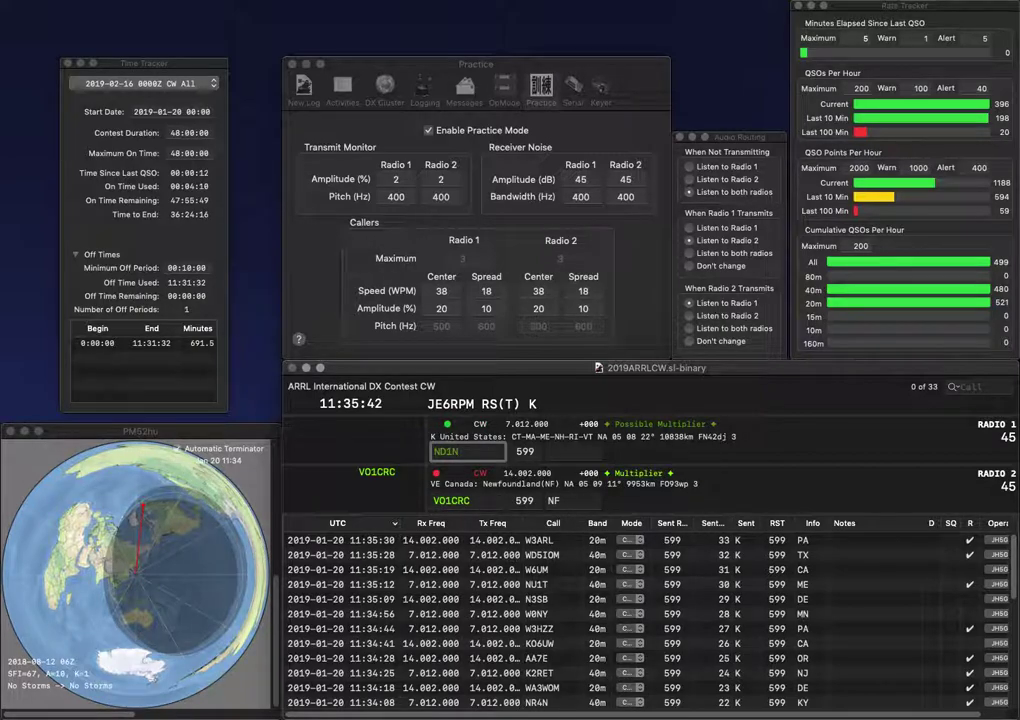
key(Return)
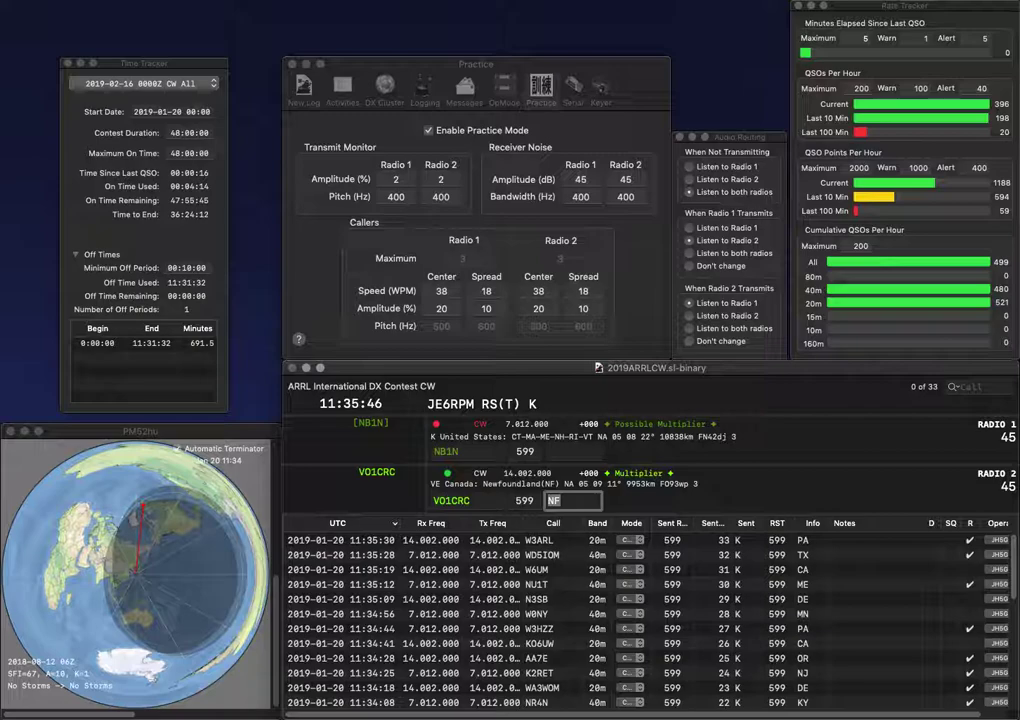
Step: Log VO1CRC with exchange NF on Radio 2 and NB1N with exchange NH on Radio 1
key(Return)
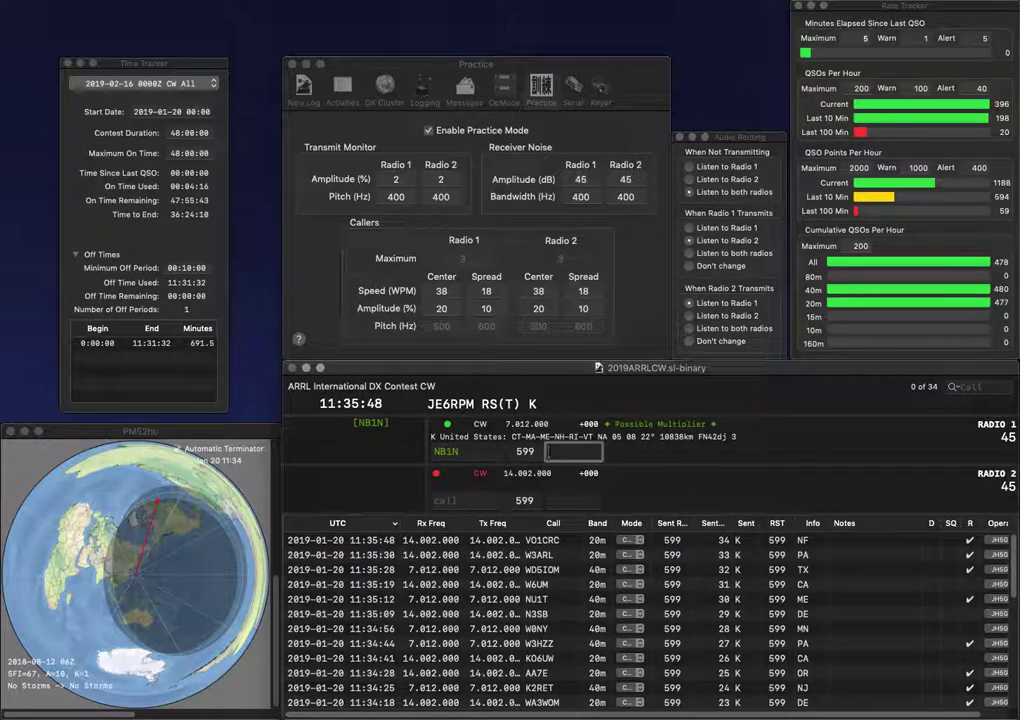
text(NH)
key(Return)
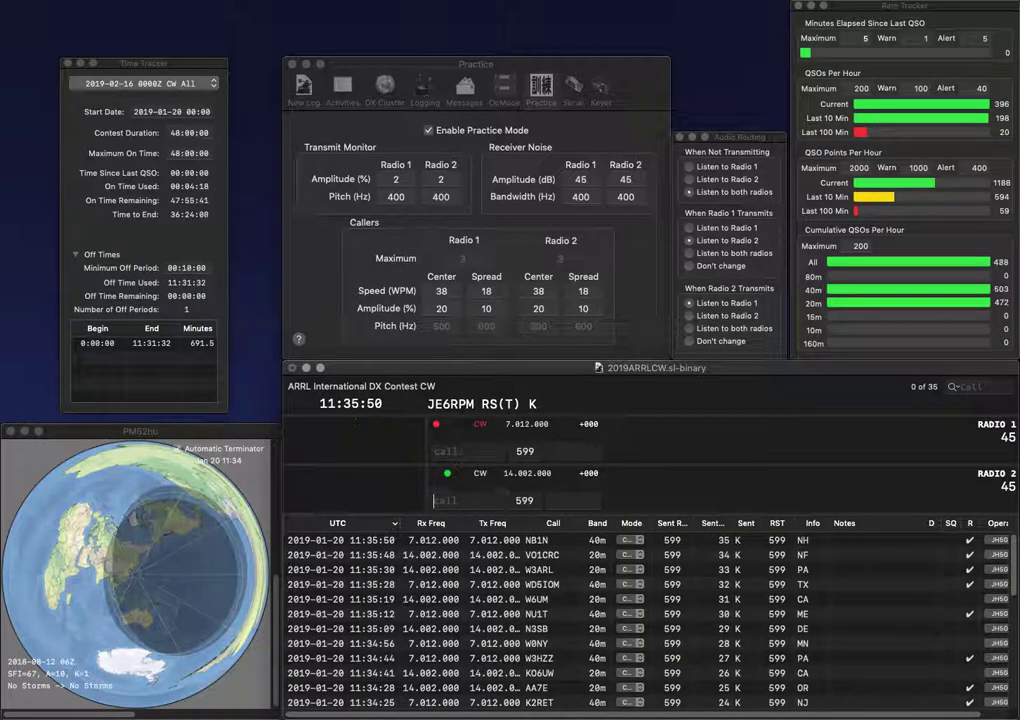
Step: Enter KD5JHE as the caller on Radio 2 and K8UNS as the caller on Radio 1
text(KD5JHE)
key(Return)
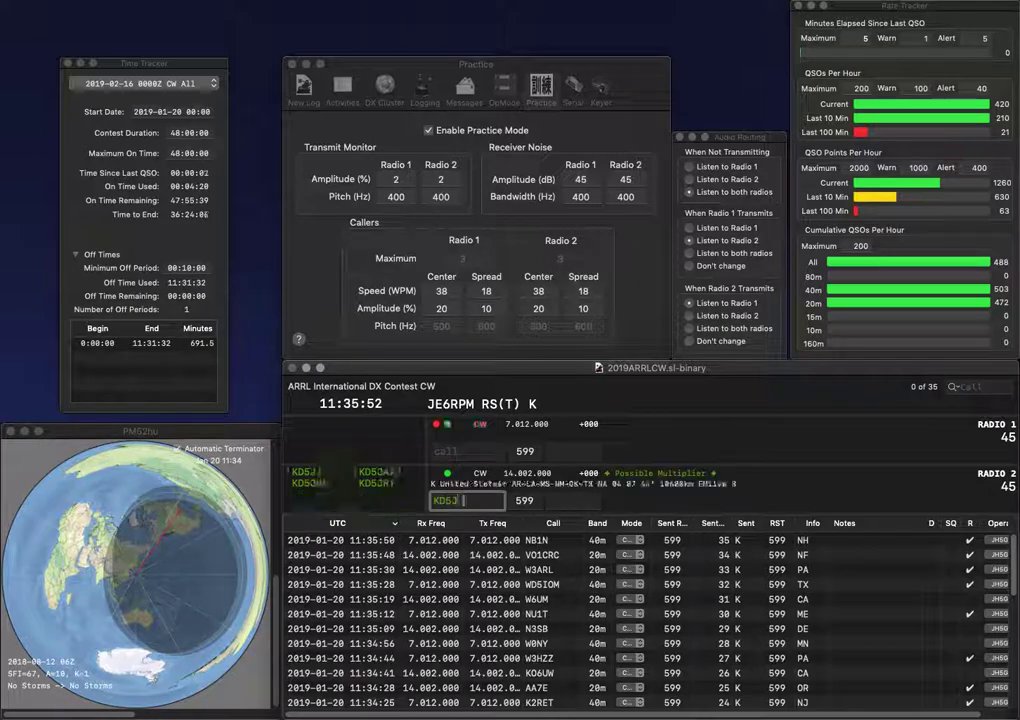
text(K8UNS)
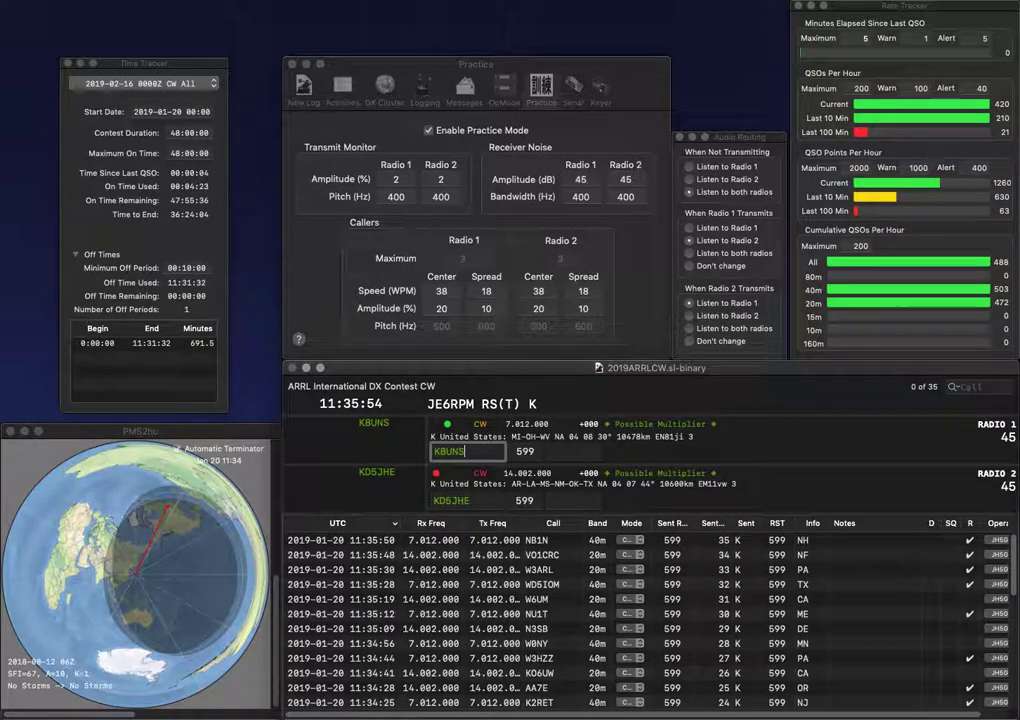
key(Return)
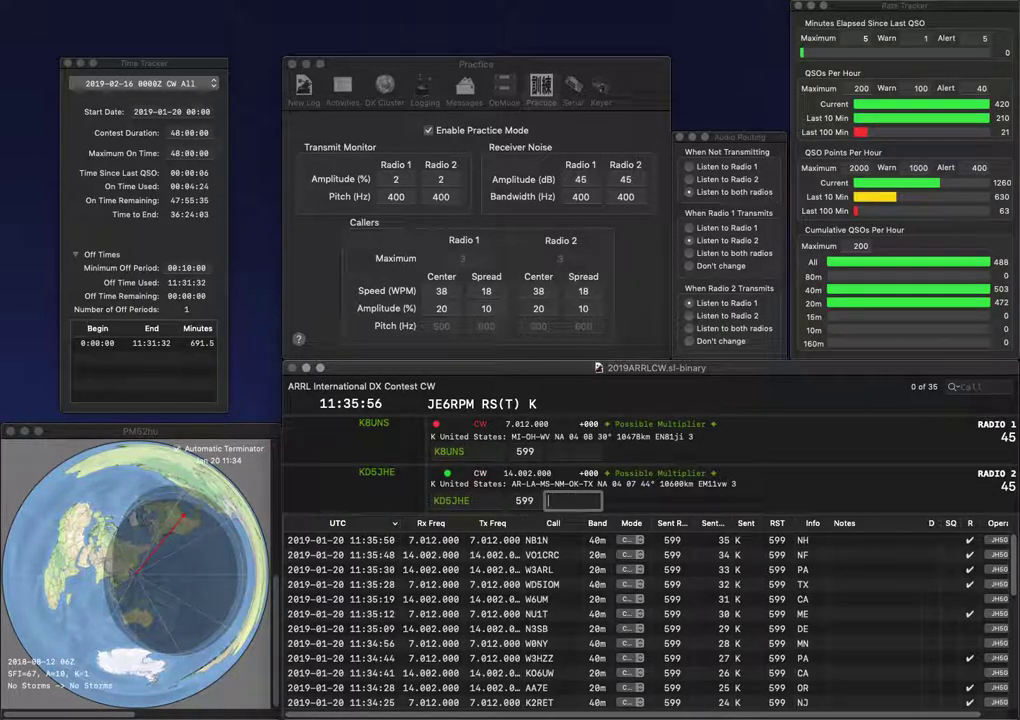
text(LA)
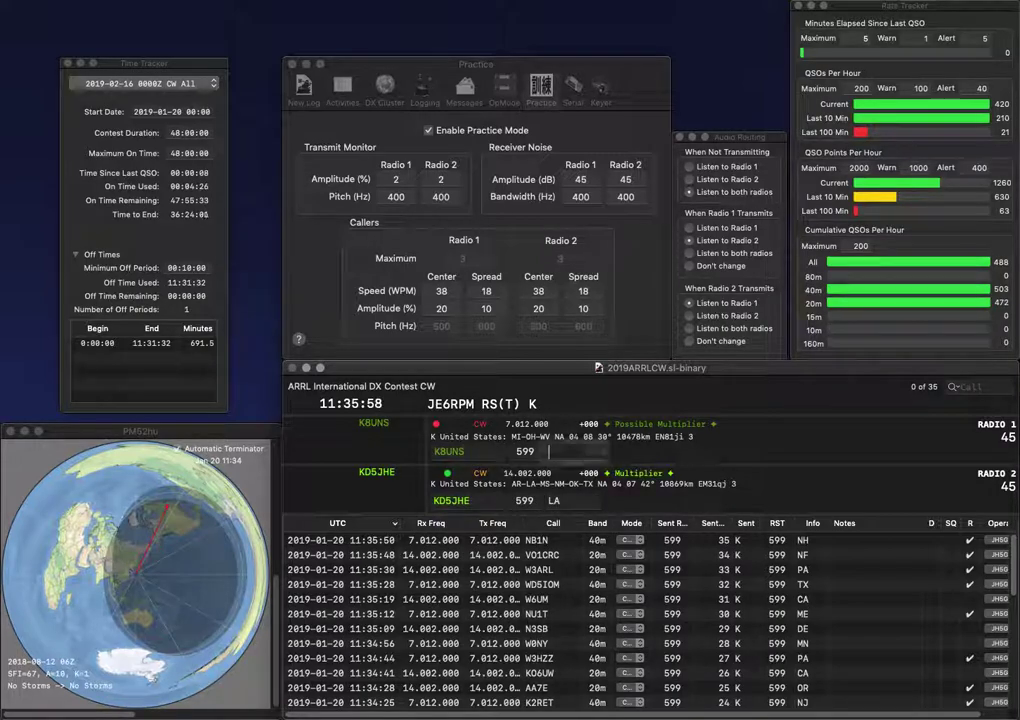
key(Return)
text(MI)
key(Return)
text(W9OA/9)
key(Return)
text(VE7F)
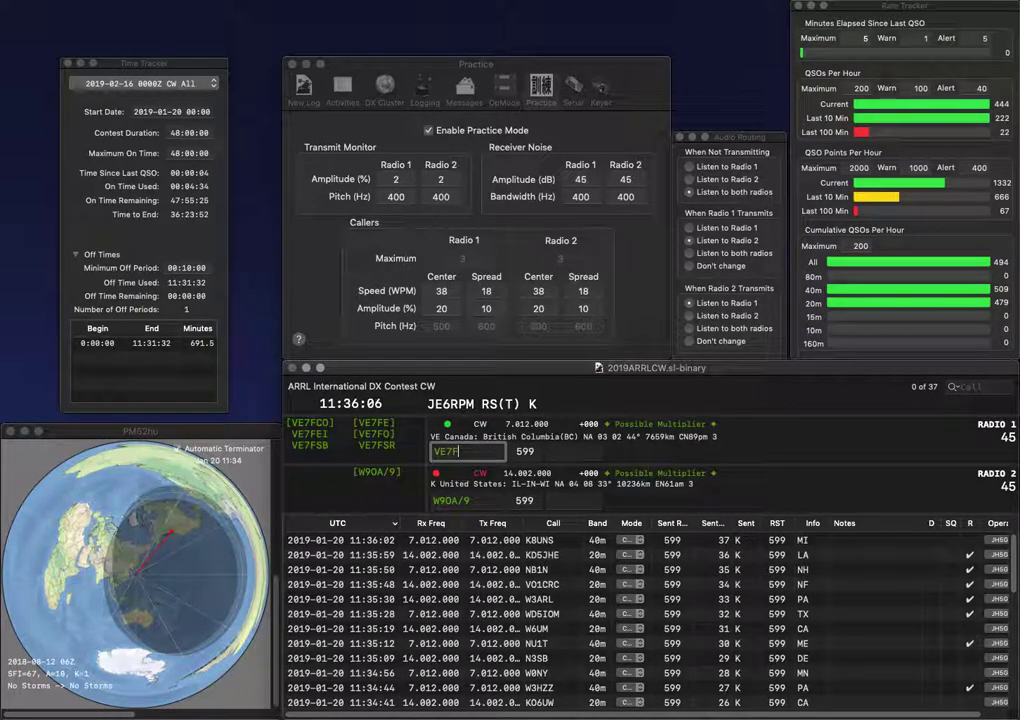
text(CO)
key(Return)
Step: Log W9OA/9 with exchange WI on Radio 2 and VE7FCO with exchange BC on Radio 1
key(space)
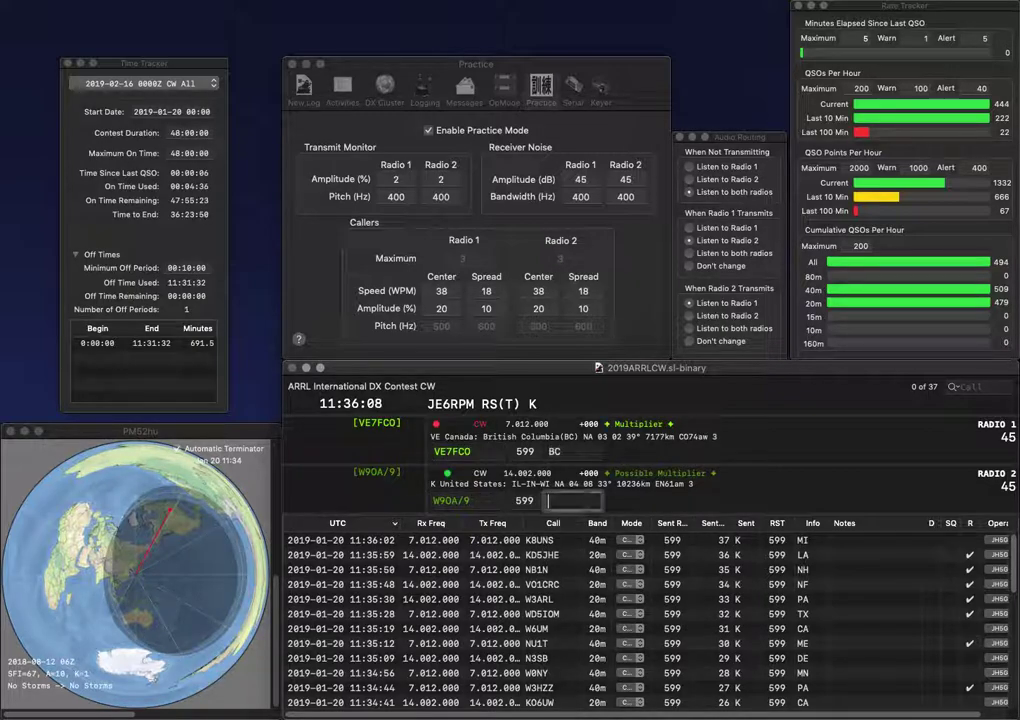
text(WI)
key(Return)
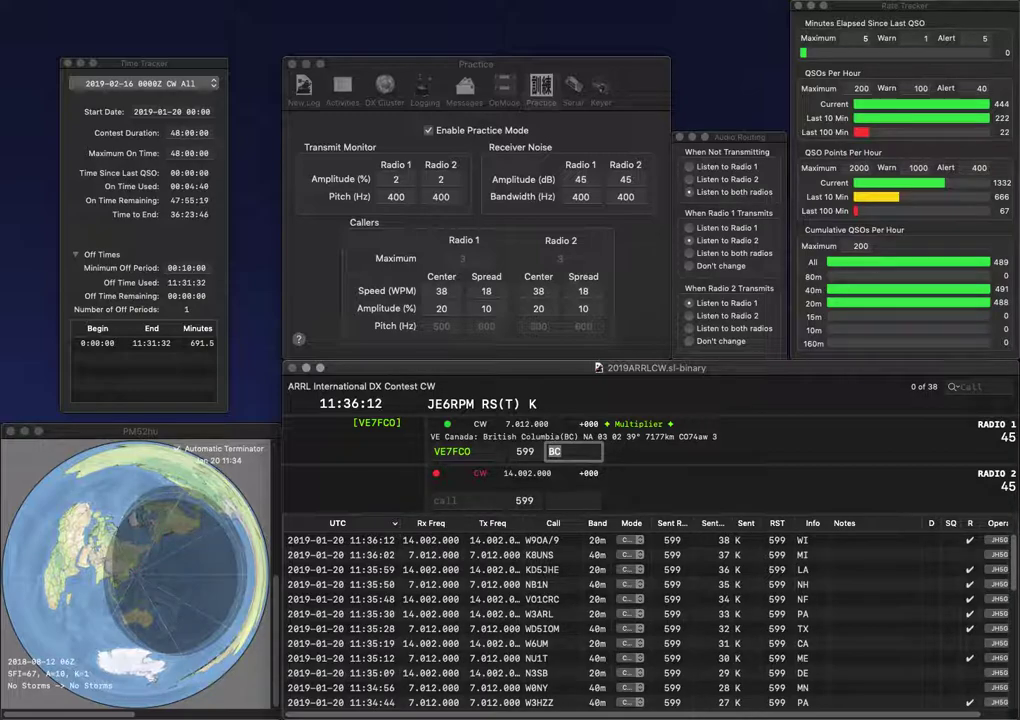
key(Return)
text(K5GDX)
key(Return)
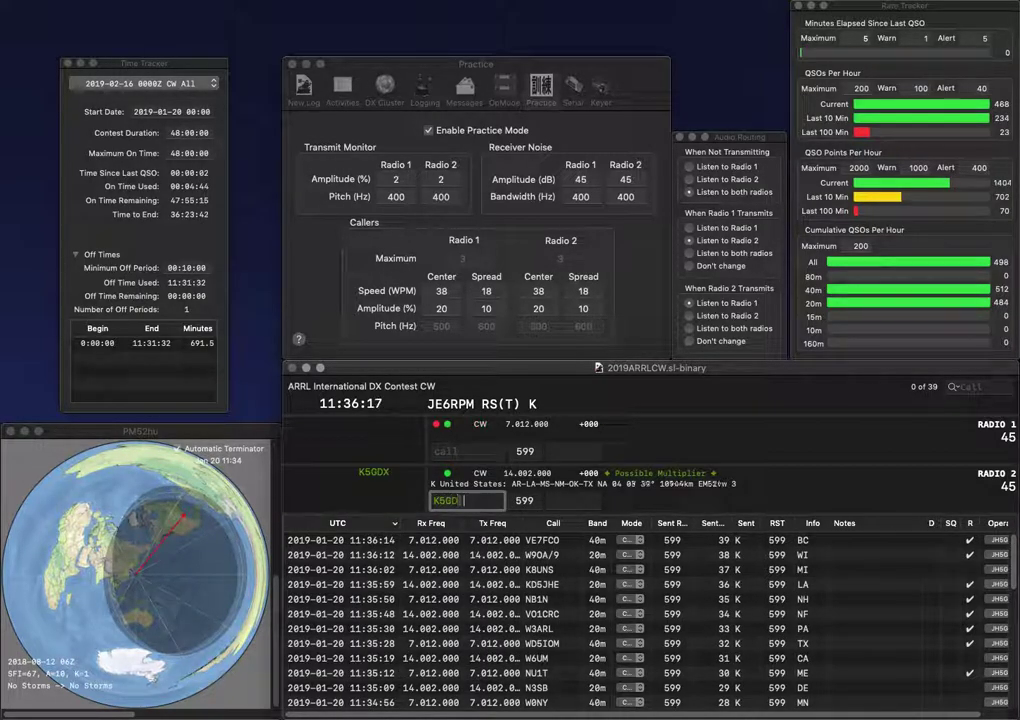
text(W4PID)
key(Return)
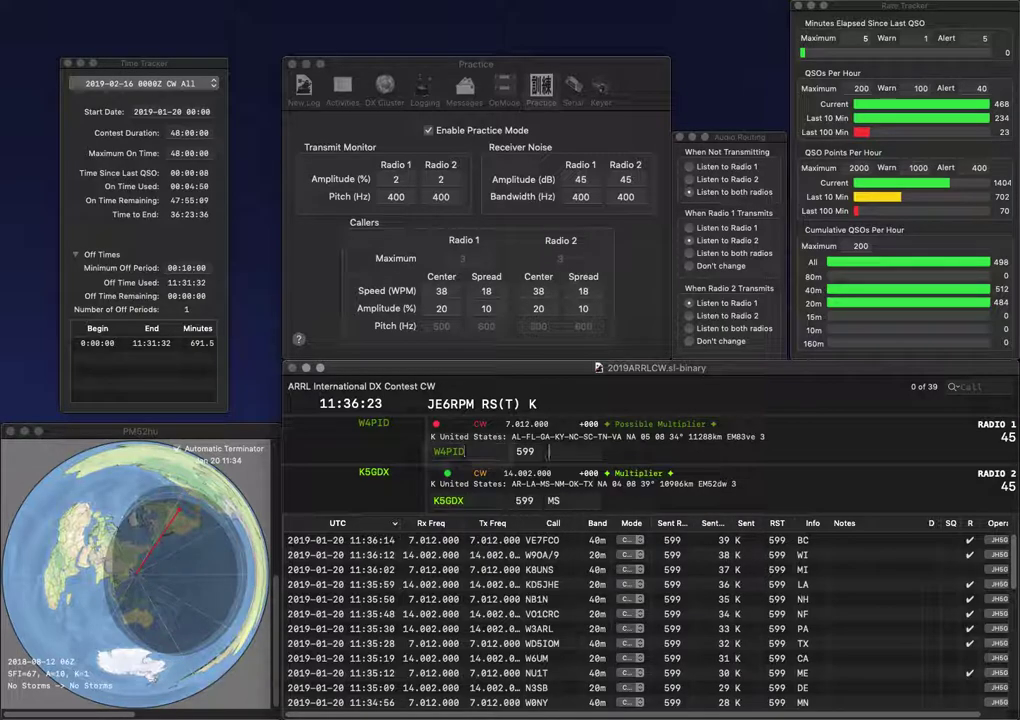
key(Return)
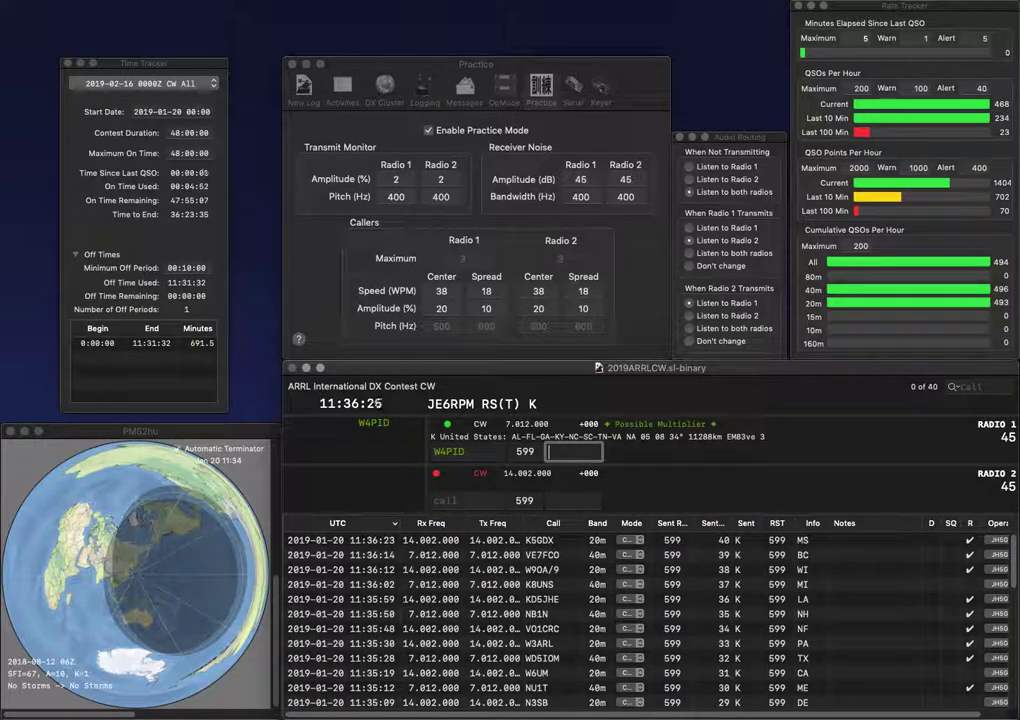
key(Return)
text(WA2F)
key(BackSpace)
text(USA)
key(Return)
text(KQ6K)
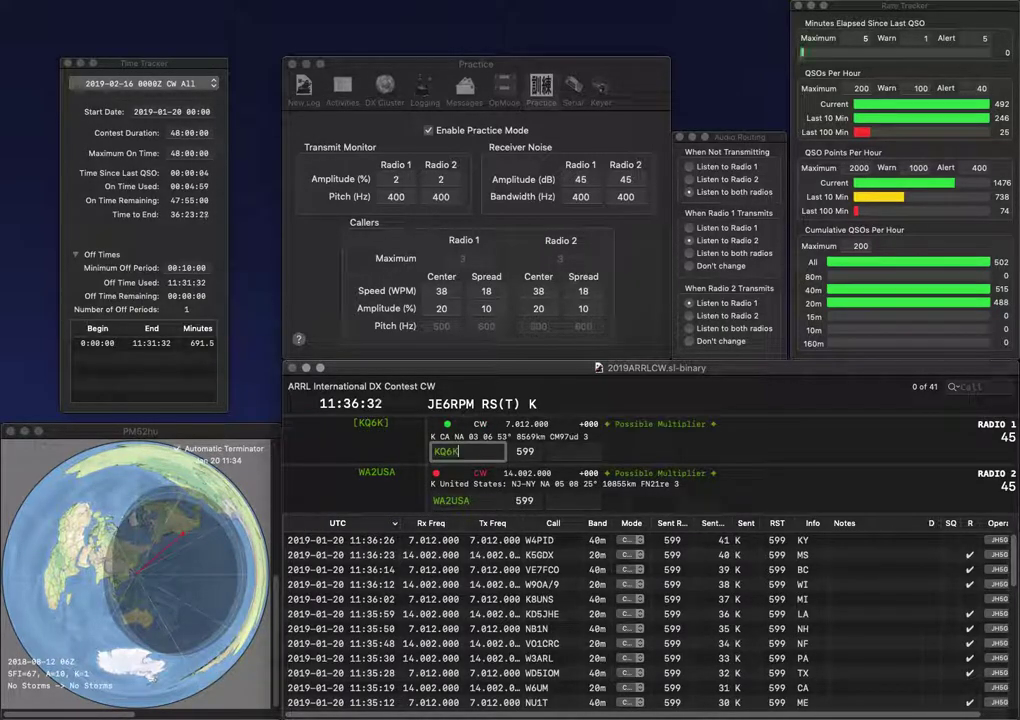
key(Return)
Step: Log WA2USA with exchange NJ on Radio 2 and KQ6K with exchange CA on Radio 1
key(space)
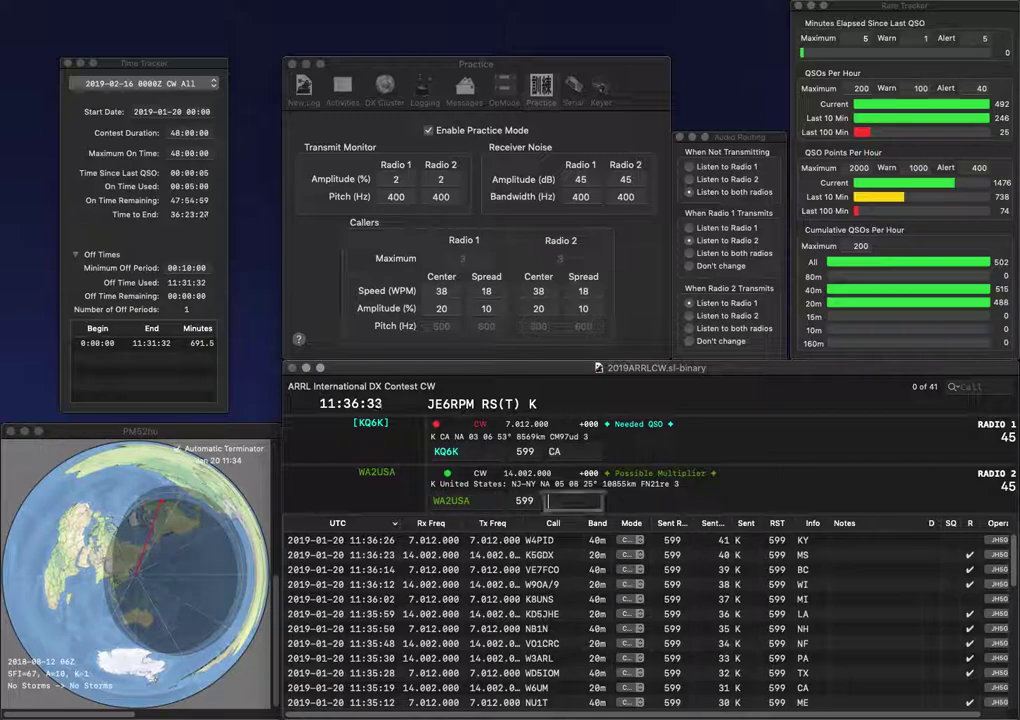
text(NJ)
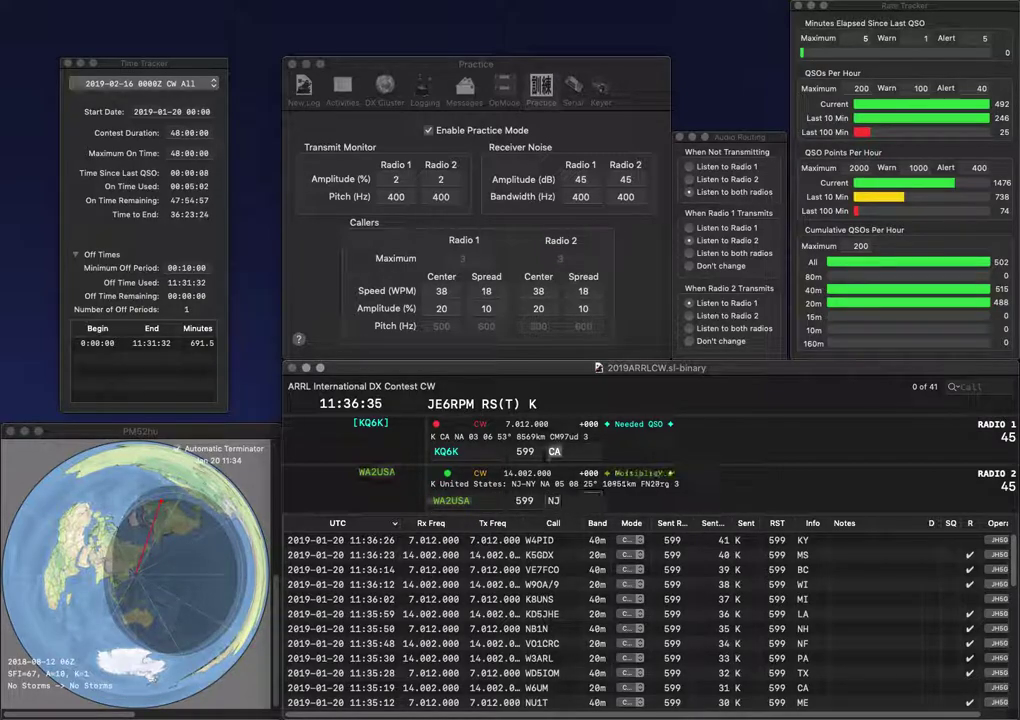
key(Return)
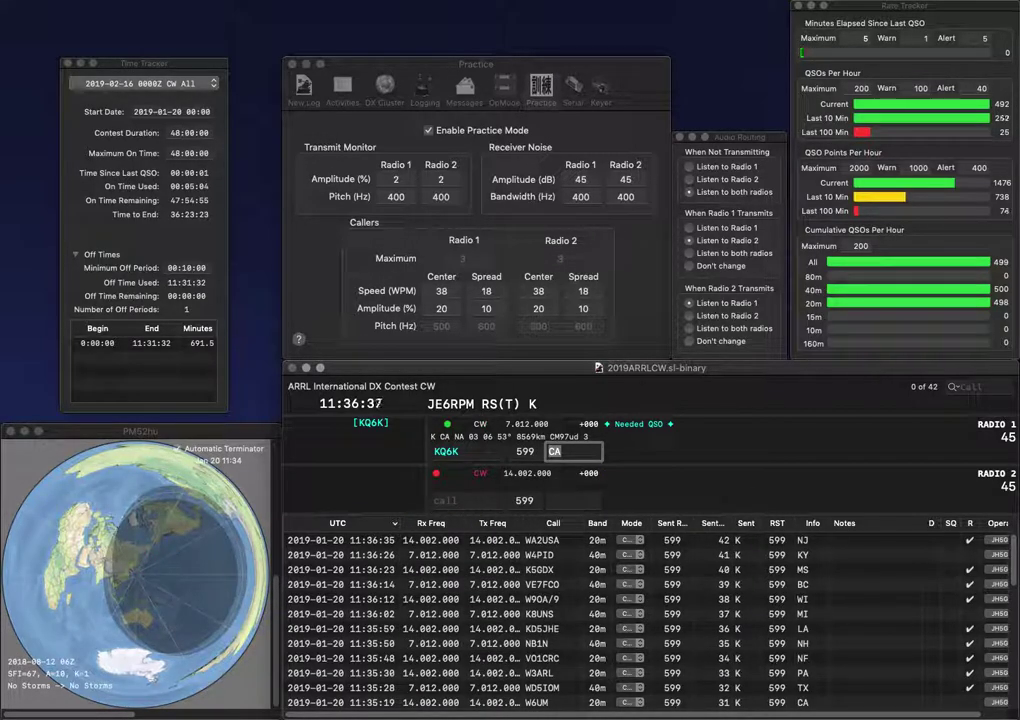
key(Return)
Step: Enter the partial call KB on Radio 2 and W4TAC as the caller on Radio 1
text(K)
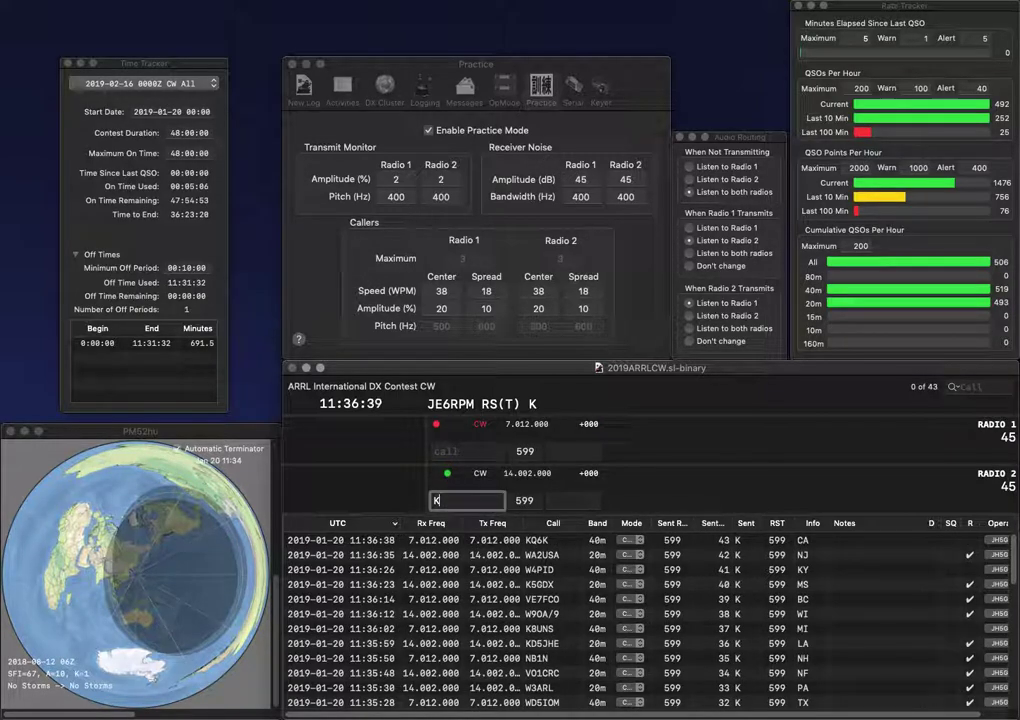
text(B11)
key(BackSpace)
key(BackSpace)
key(Return)
text(W4TAC)
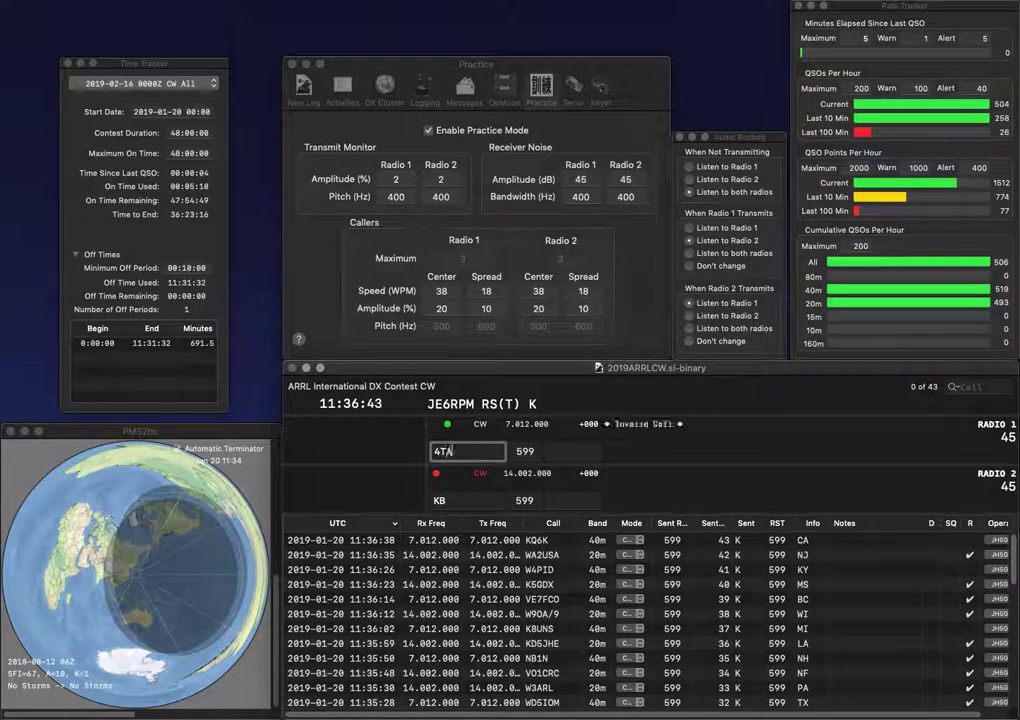
key(Return)
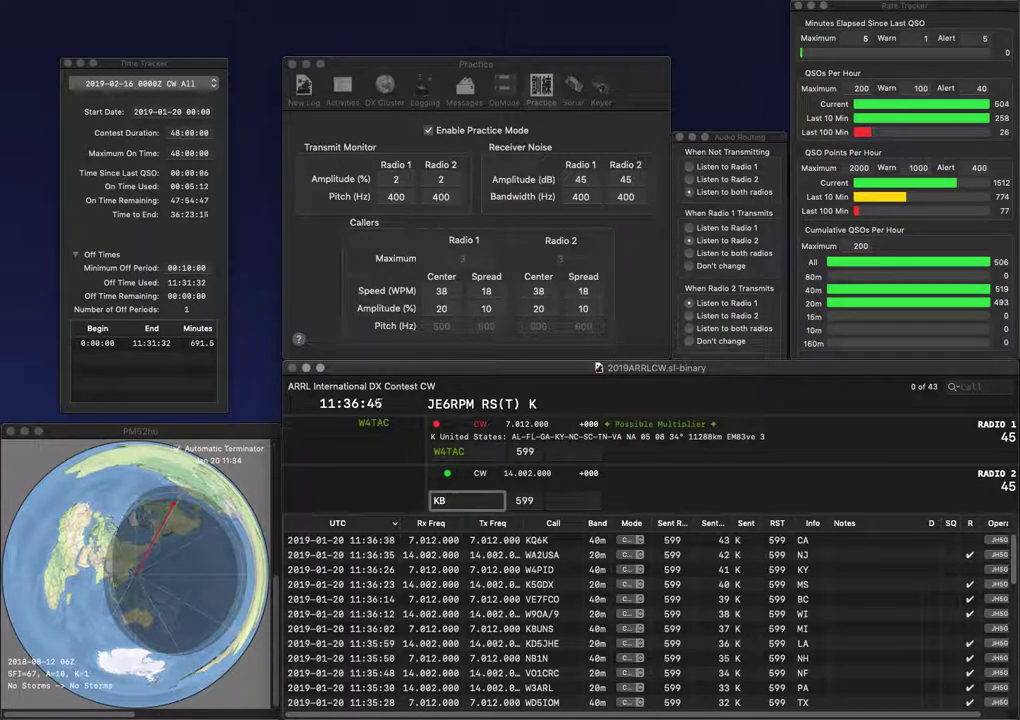
text(JJ)
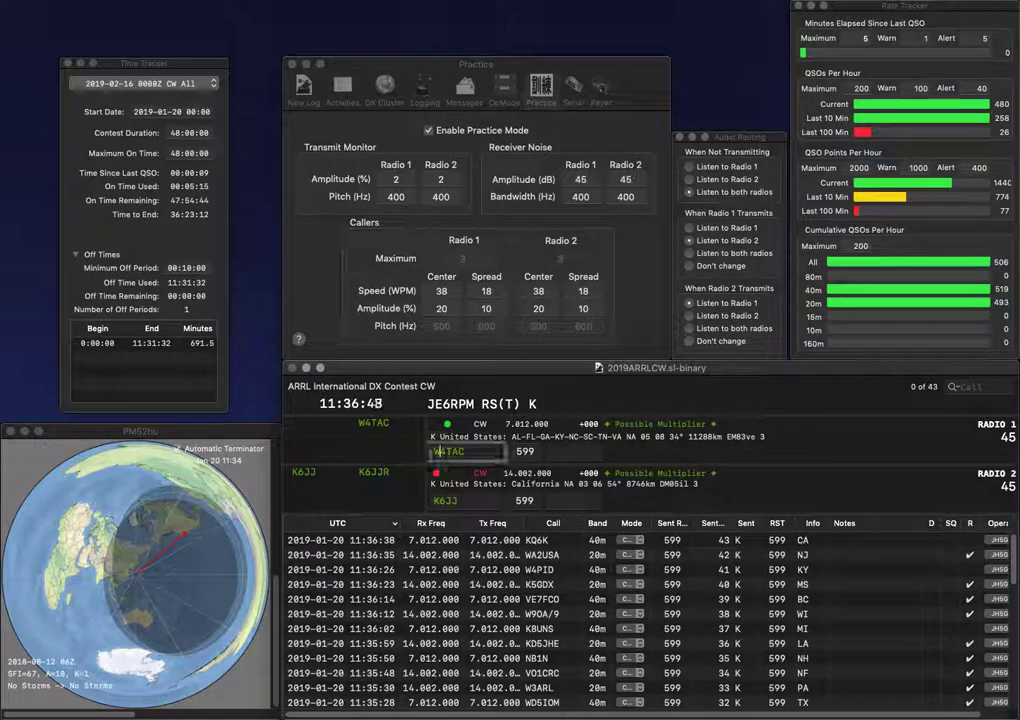
key(Return)
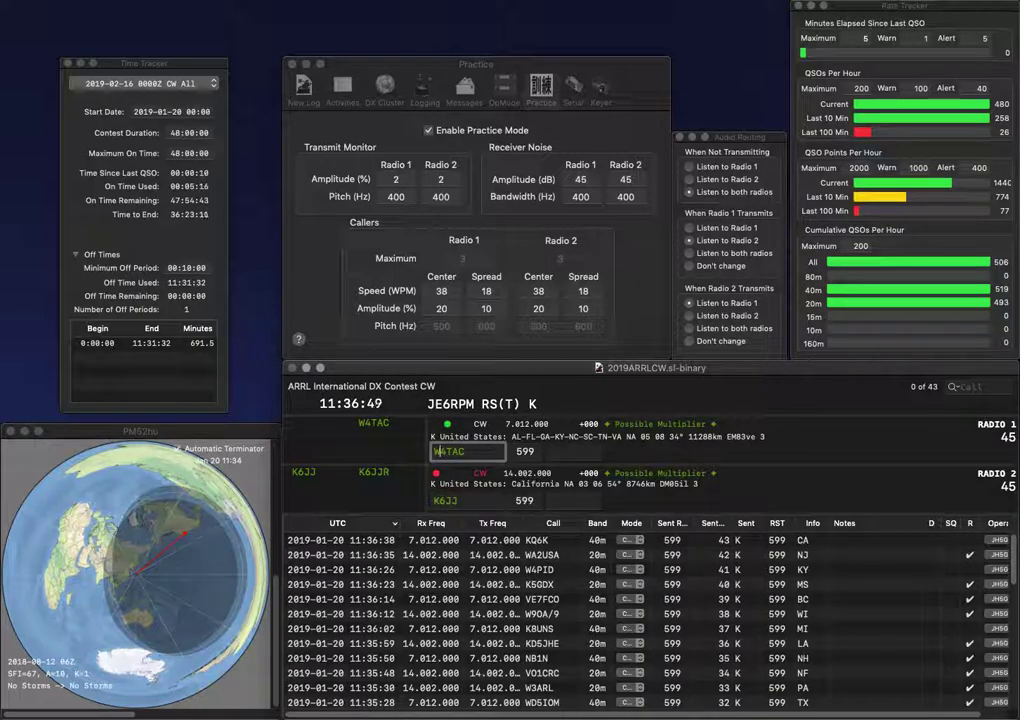
key(Tab)
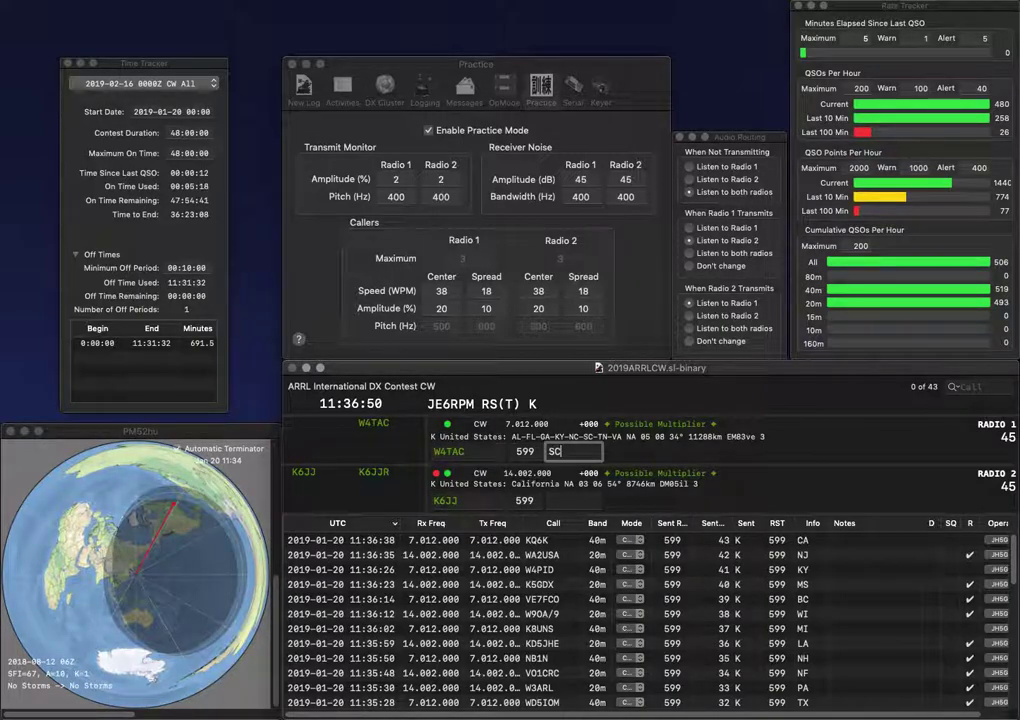
key(Return)
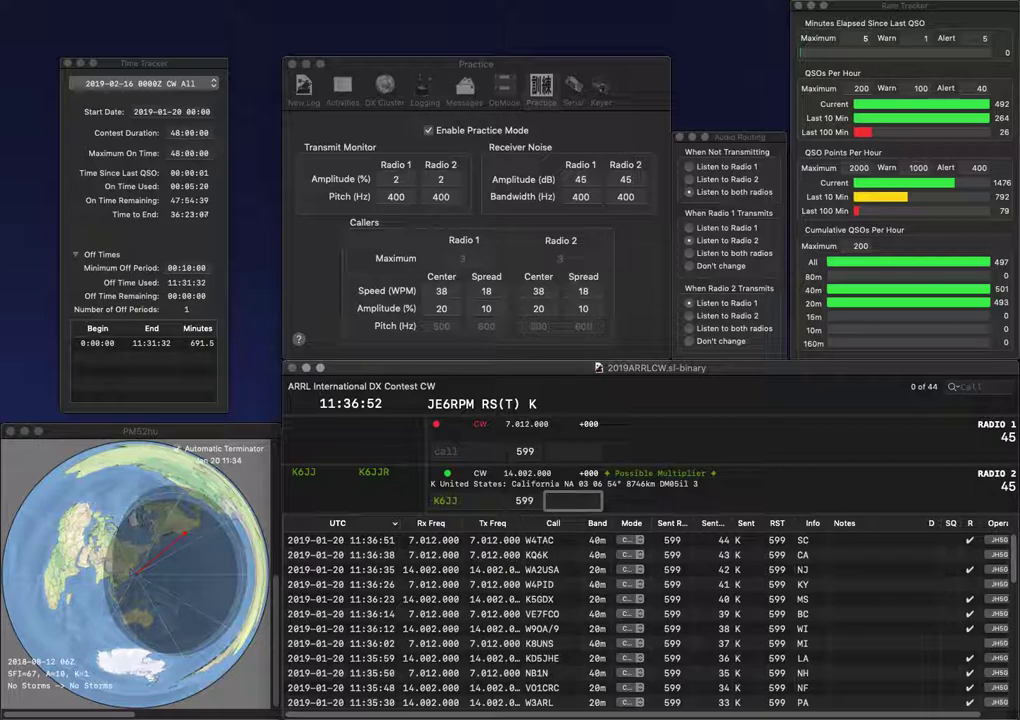
Step: Log K6JJ with exchange CA on Radio 2 and enter the callers WA3MEJ on Radio 1 and N6IV on Radio 2
key(Return)
text(WA3MEJ)
key(Return)
text(N6IV)
key(Return)
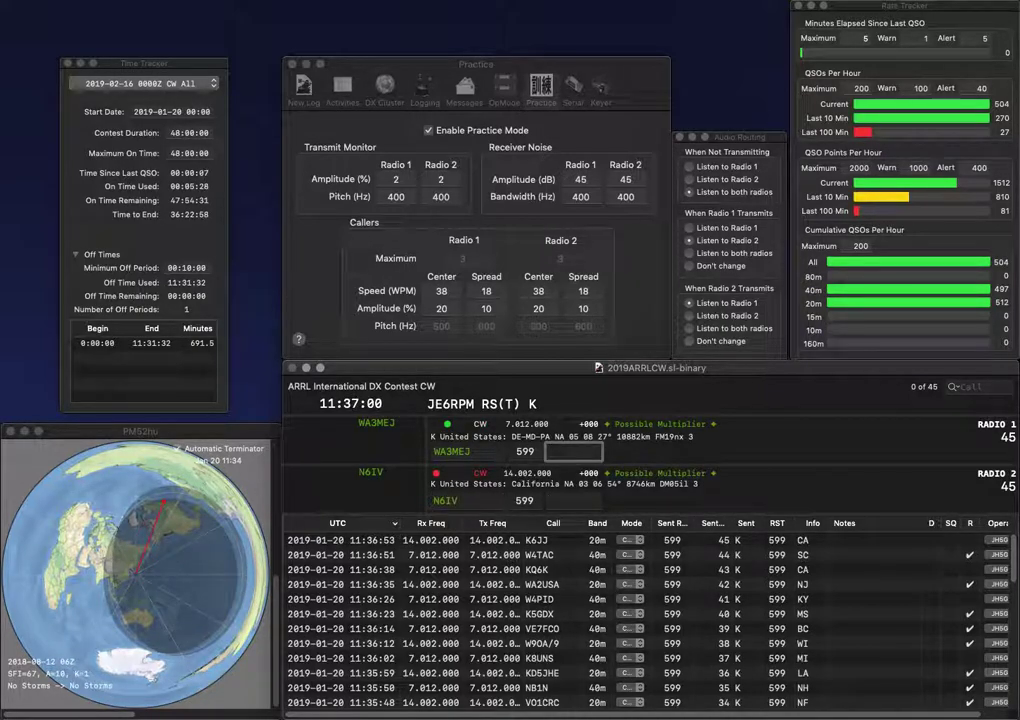
text(DE)
key(Return)
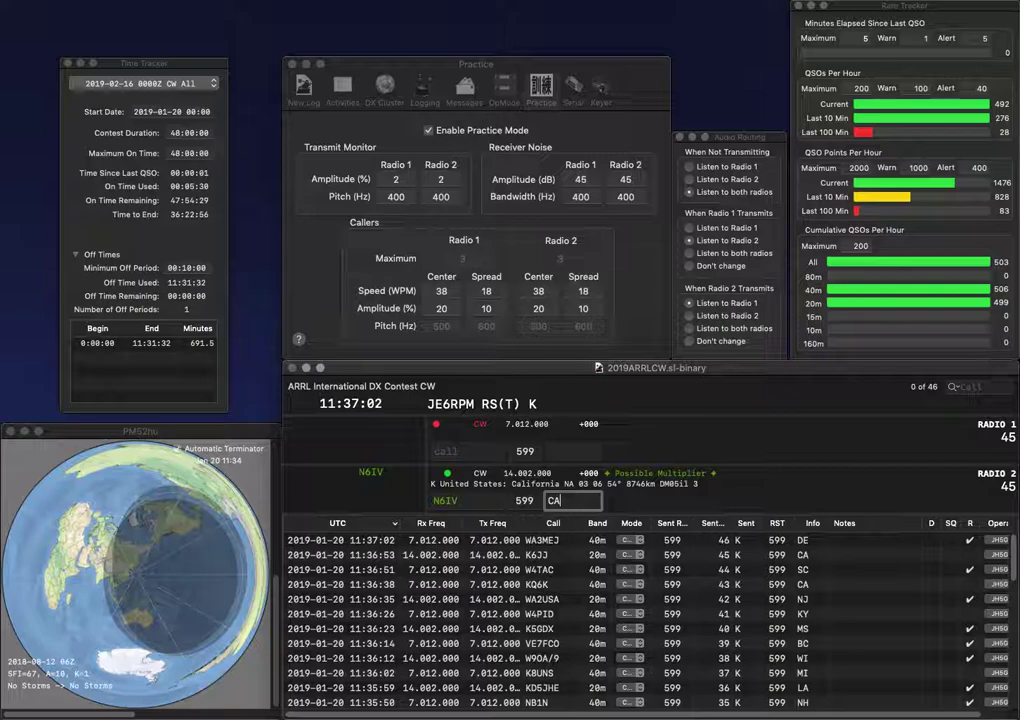
text(CA)
key(Return)
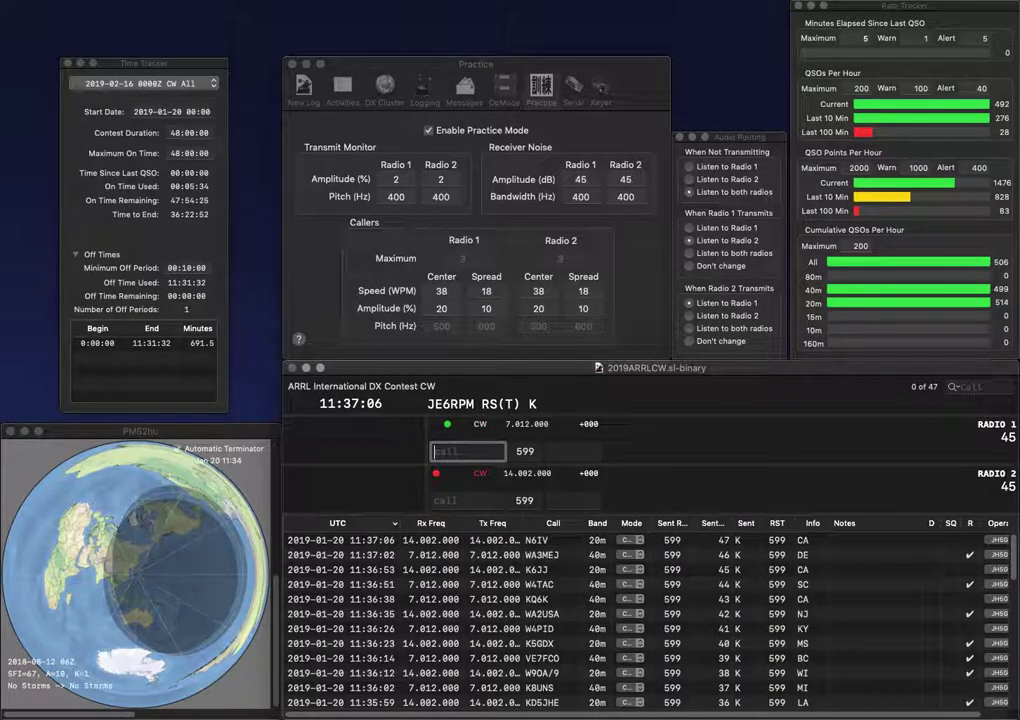
text(QCZ)
key(Return)
text(W8ICE)
key(Return)
key(ctrl+k)
text(WC7ZZ)
key(Return)
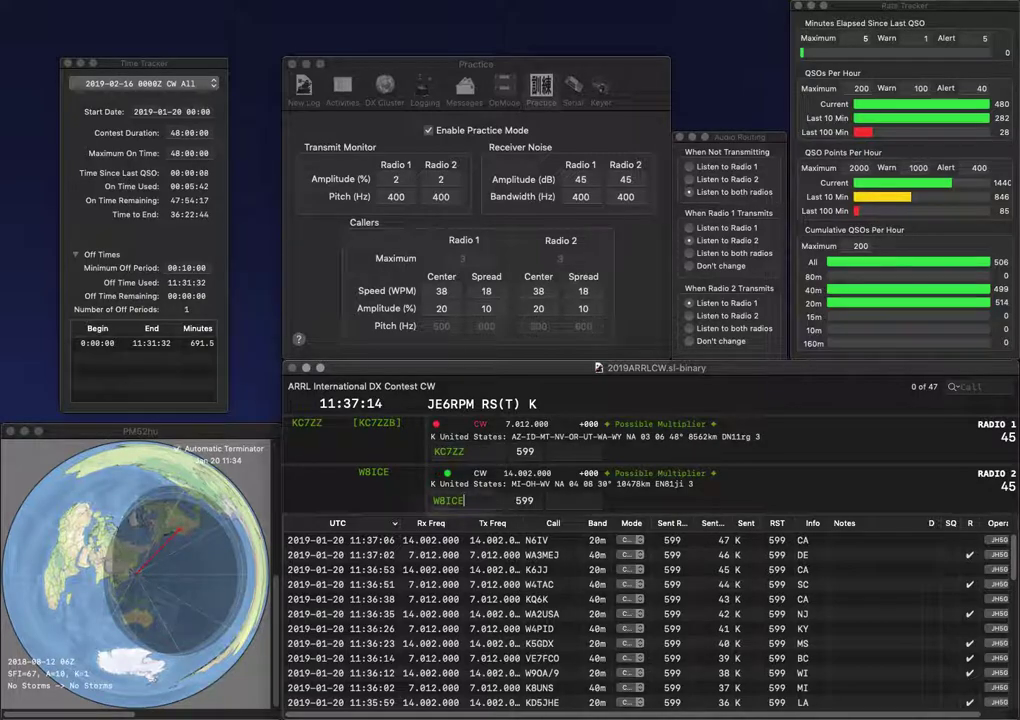
Step: Log W8ICE with exchange MI on Radio 2 and KC7ZZ with exchange WA on Radio 1
text(M)
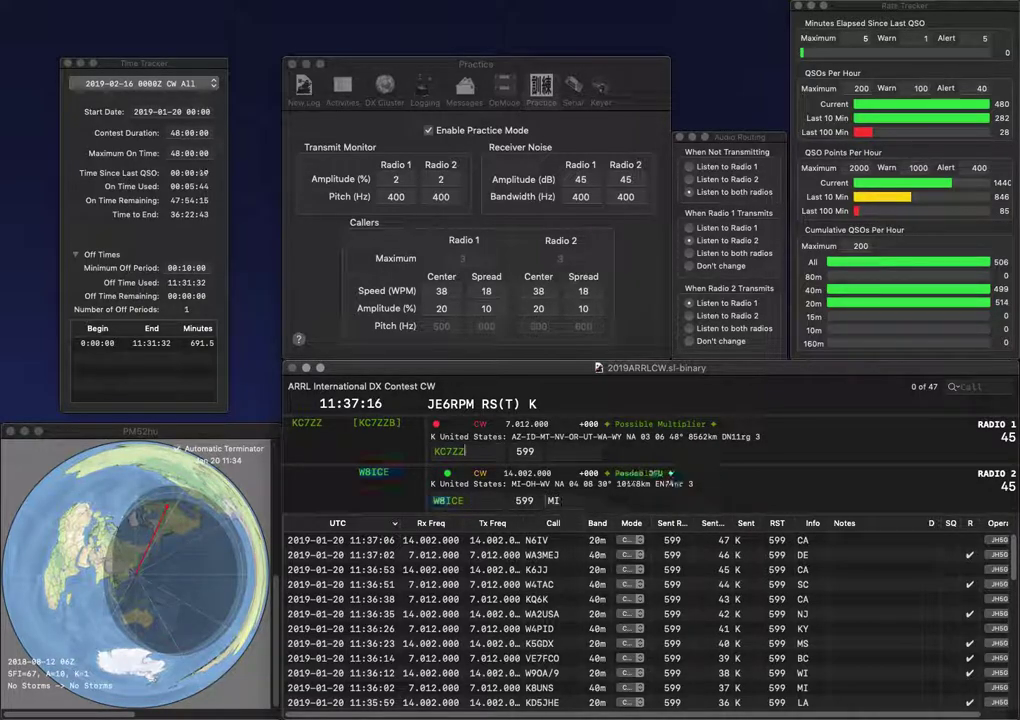
text(I)
key(Return)
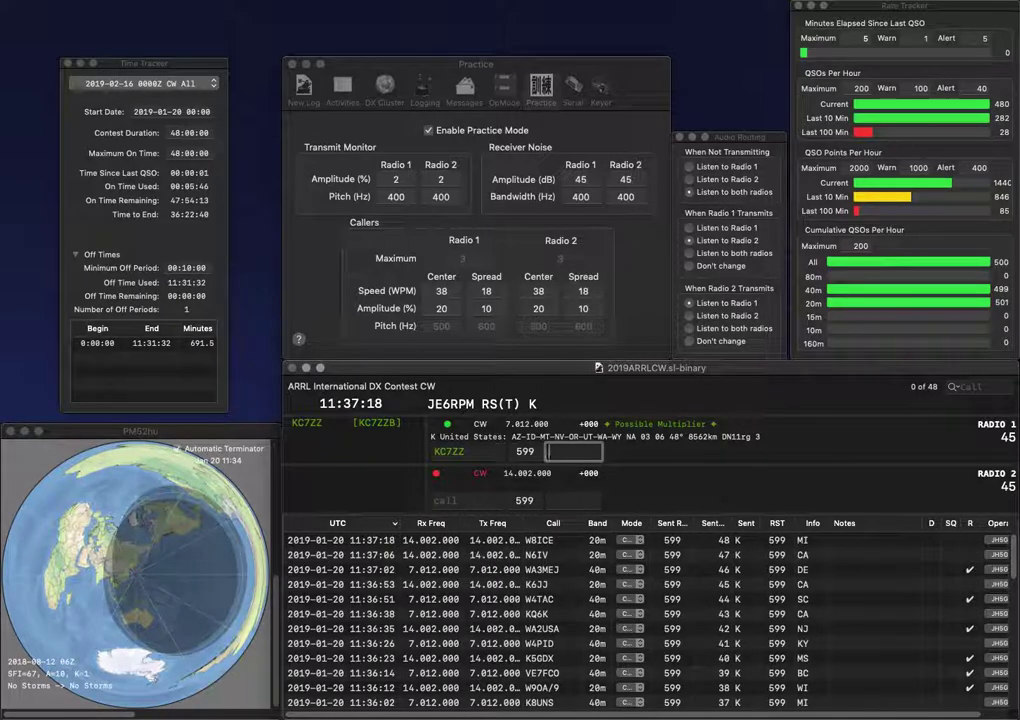
text(WA)
key(Return)
text(N7RC)
key(Return)
key(Return)
text(AG6JA)
key(Return)
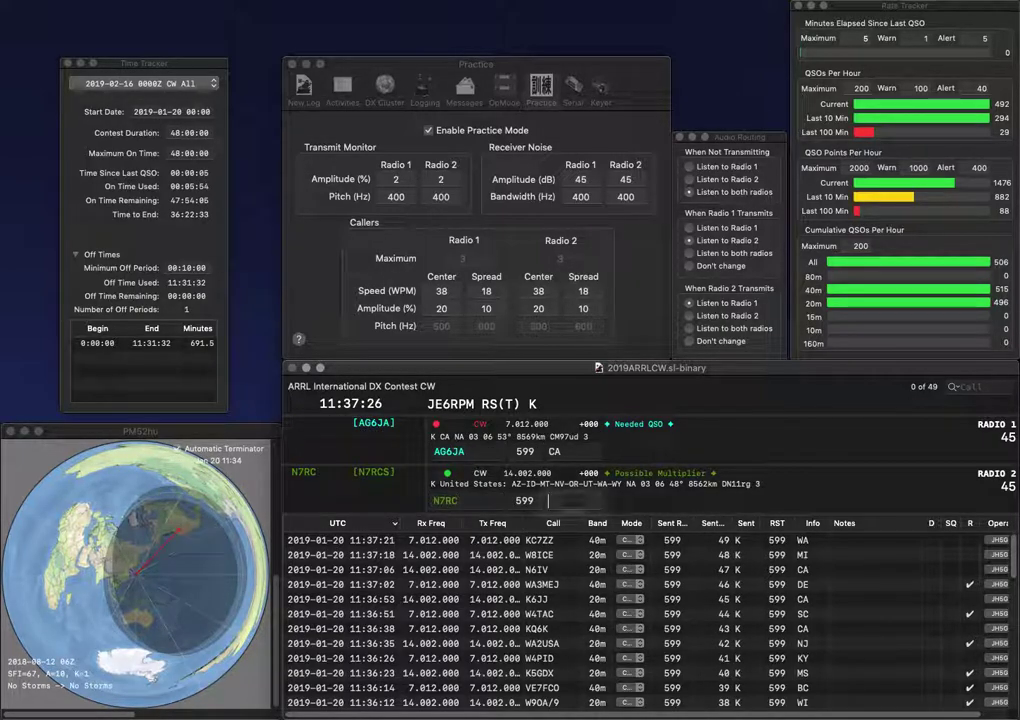
Step: Log N7RC with exchange WA on Radio 2 and AG6JA with exchange CA on Radio 1
text(WA)
key(Return)
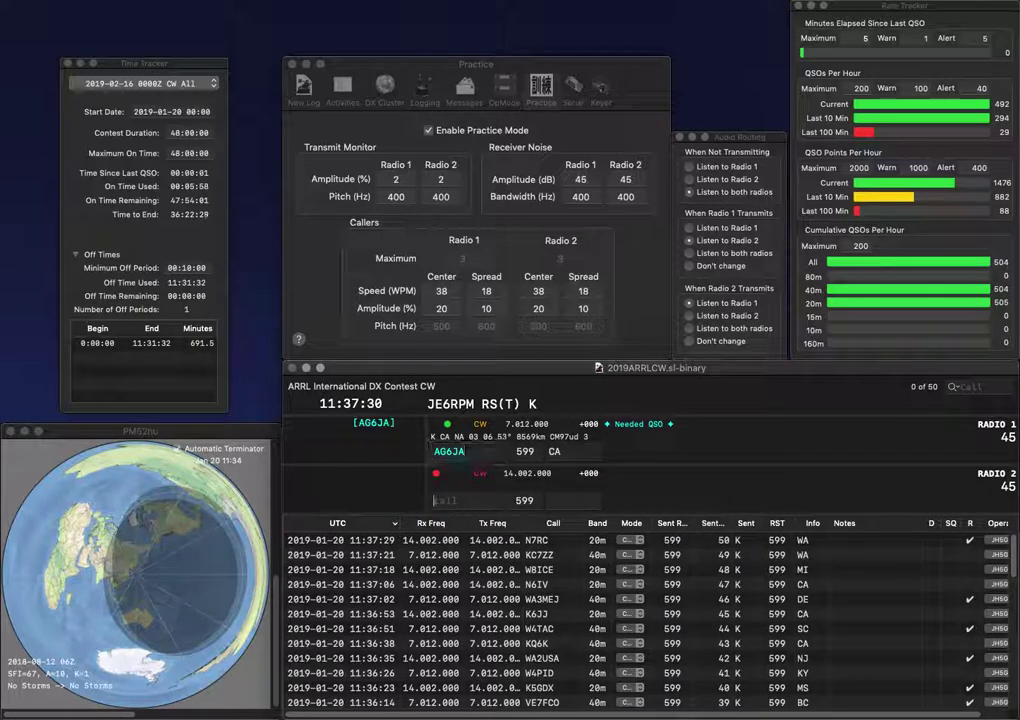
key(Return)
text(AA4XA)
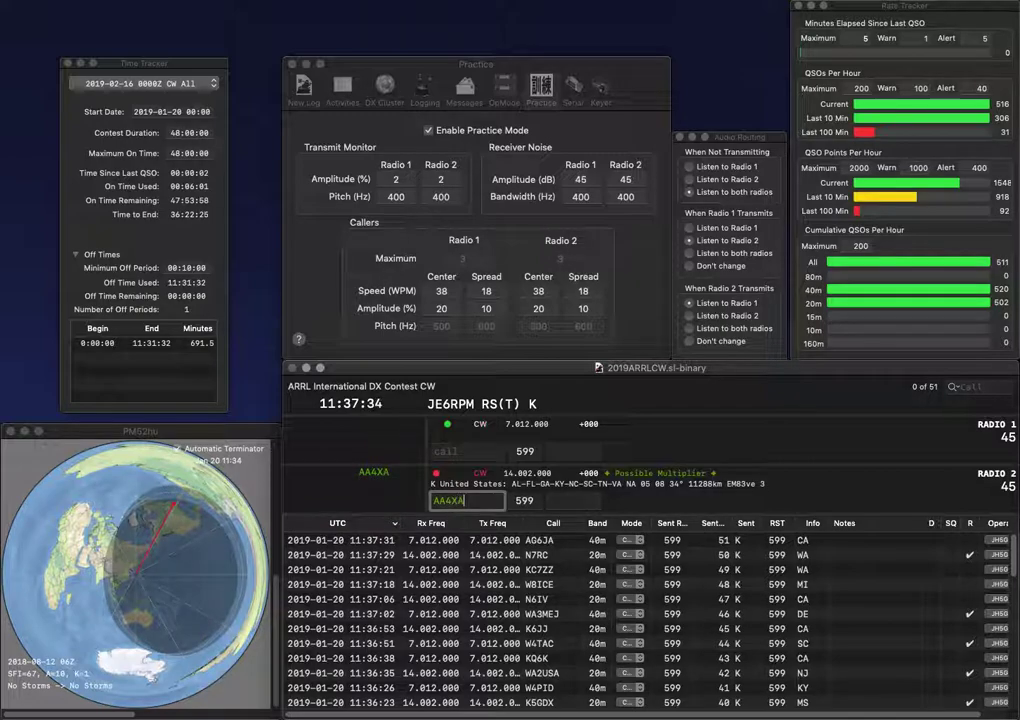
key(Return)
text(VE1C)
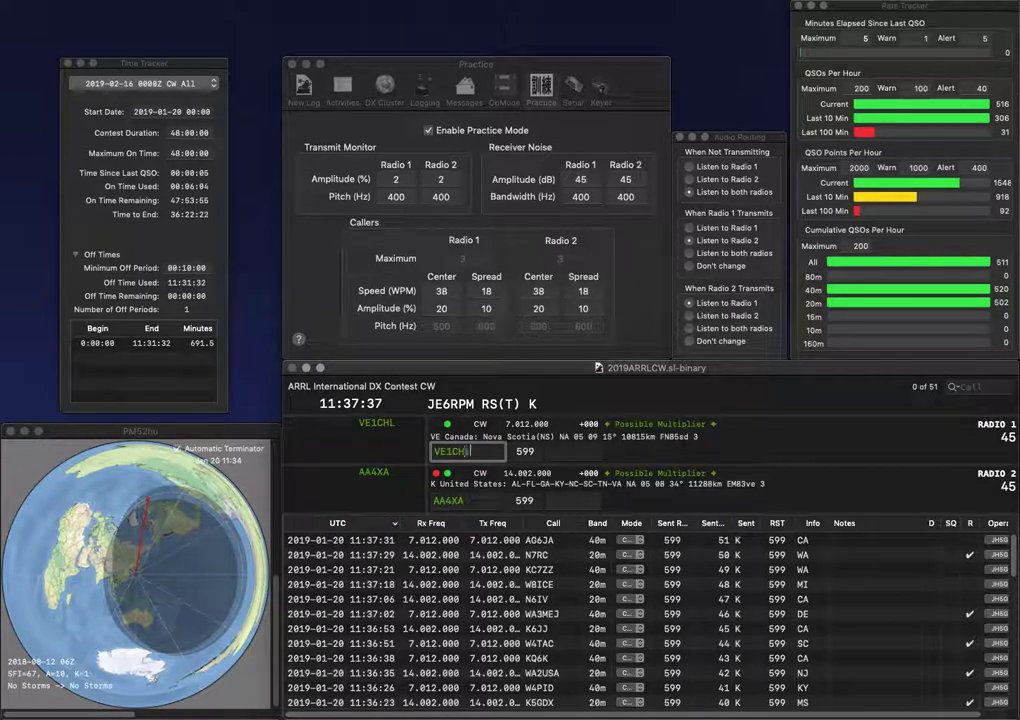
text(HL)
key(Return)
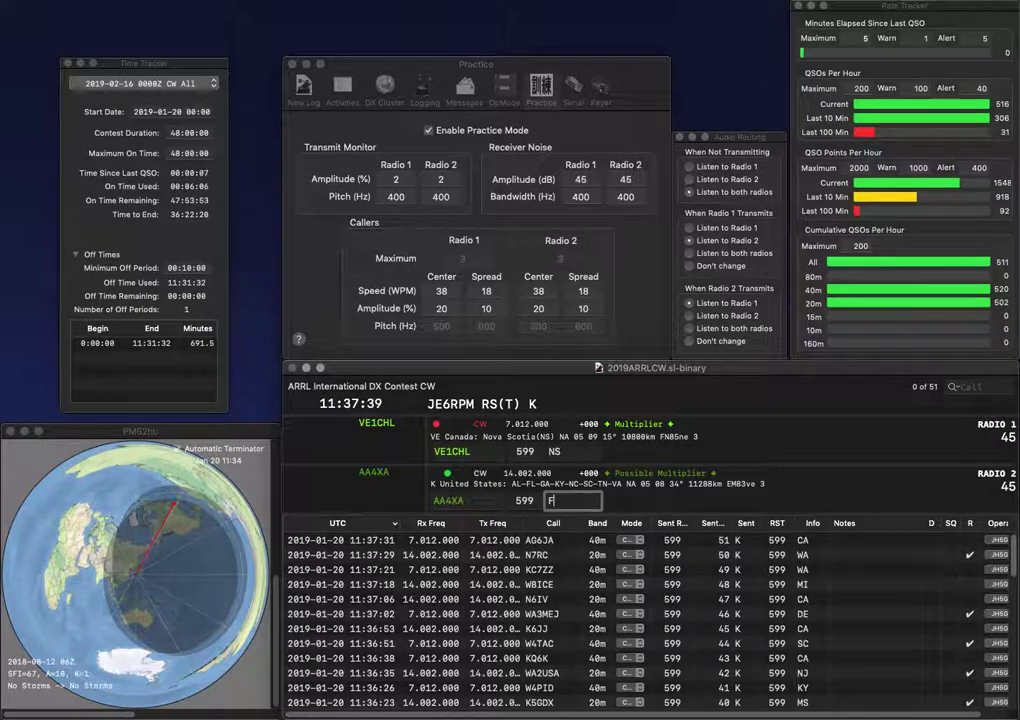
text(FL)
key(Return)
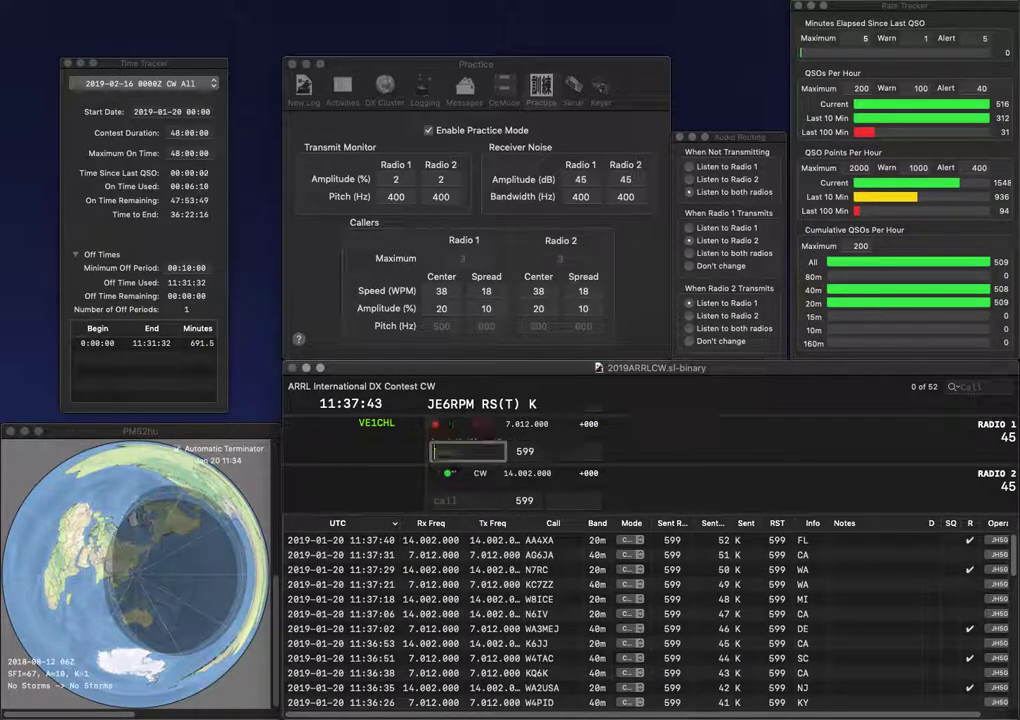
key(Return)
Step: Enter AD4OS as the caller on Radio 2 and K5WSW as the caller on Radio 1
text(AD4QS)
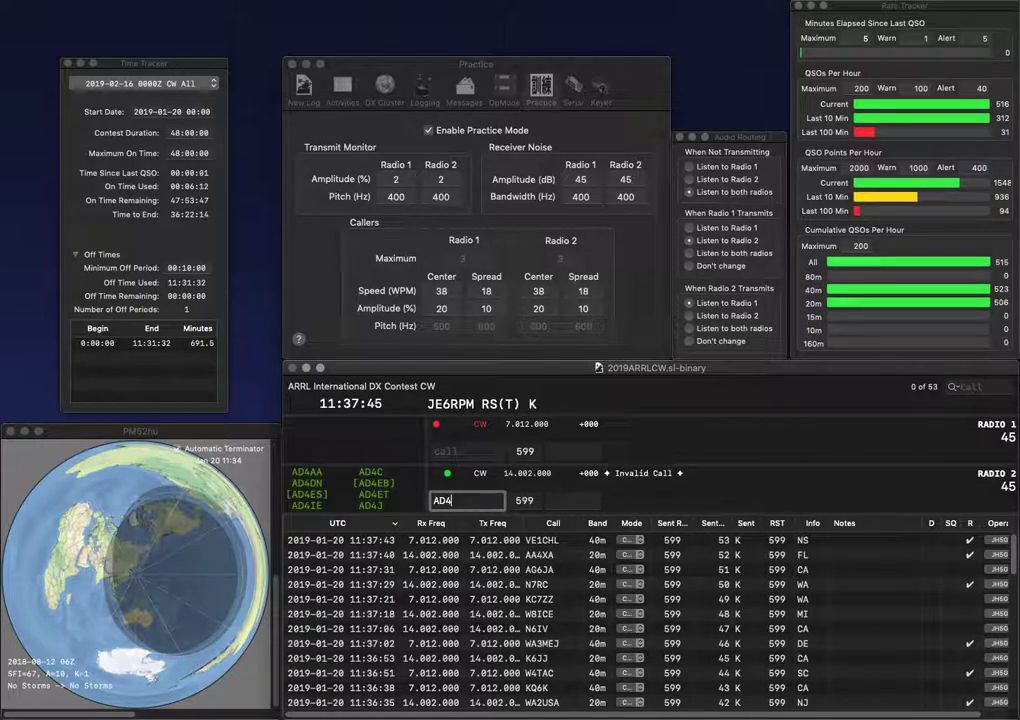
key(Return)
text(K5WSW)
key(Return)
Step: Log AD4OS with exchange NC on Radio 2 and K5WSW with exchange AR on Radio 1
key(Tab)
text(NC)
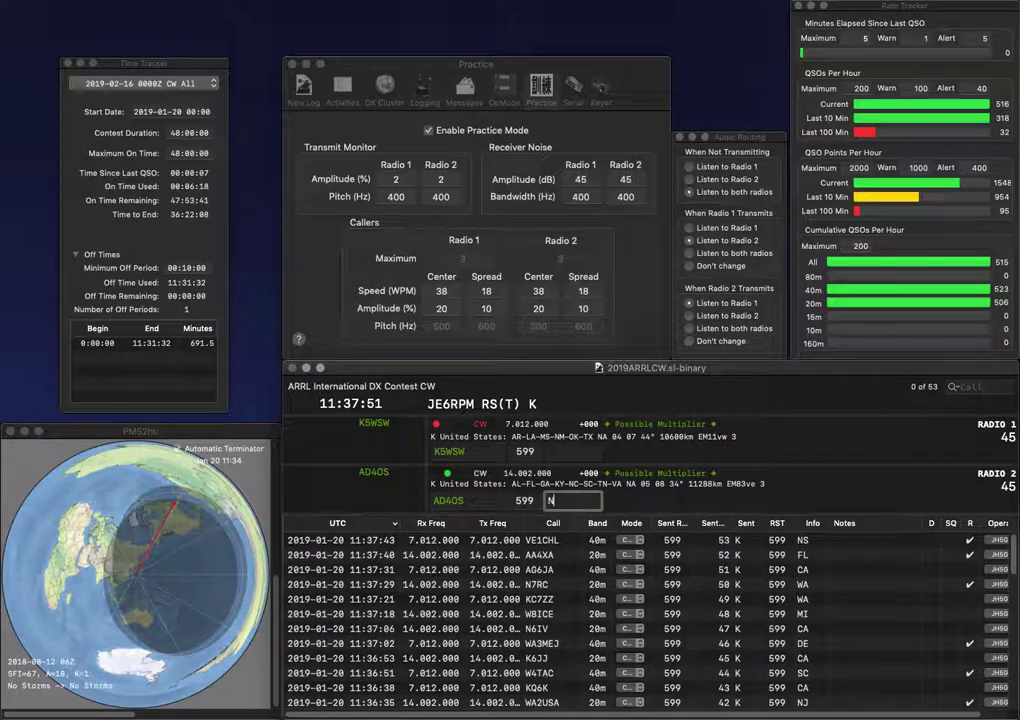
key(Return)
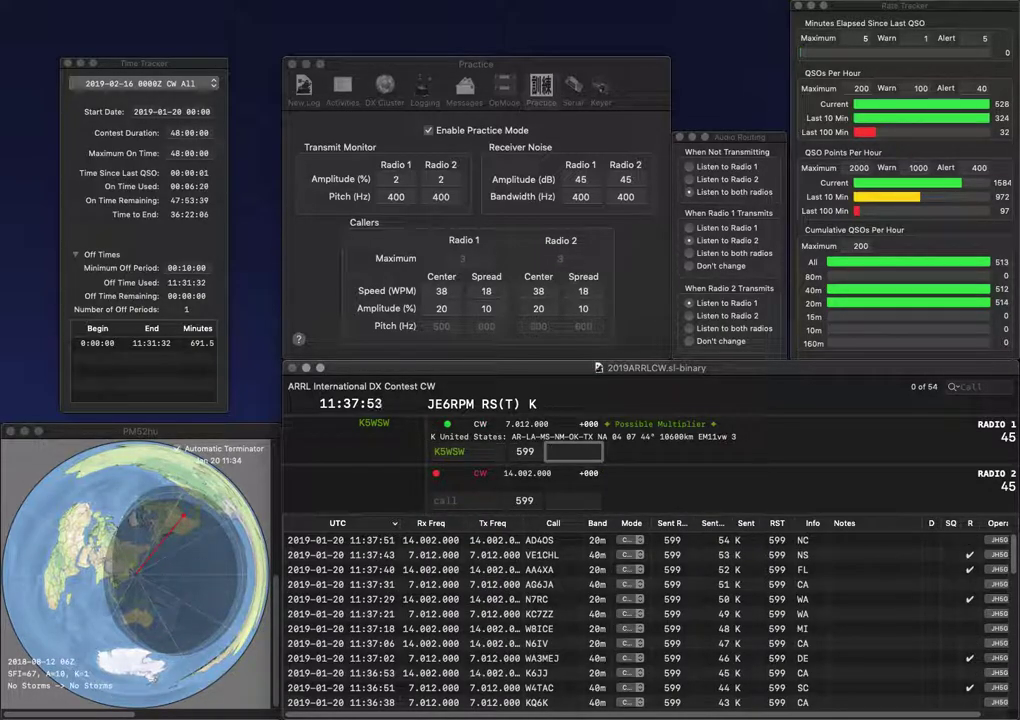
text(AR)
key(Return)
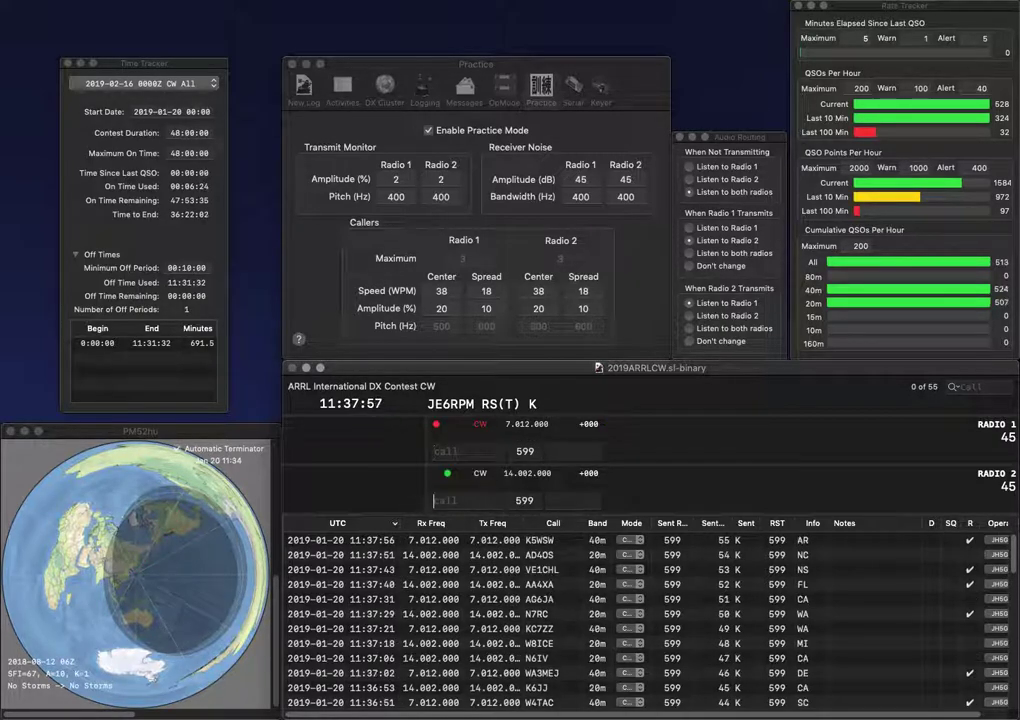
text(K5QR)
key(Return)
text(K4WSU)
key(Return)
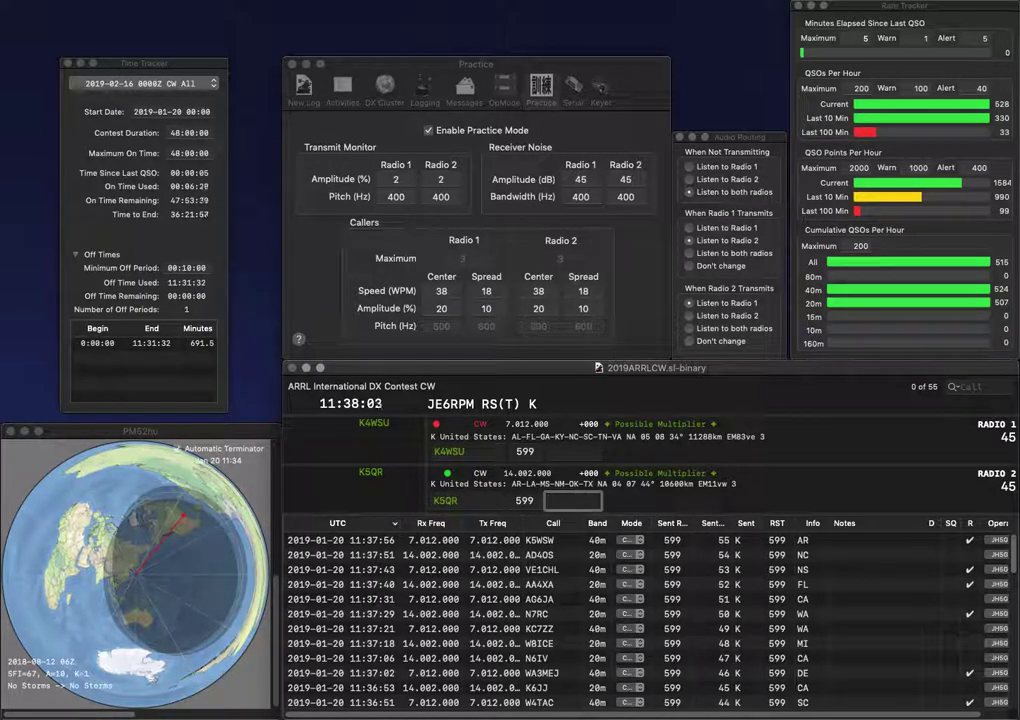
text(OK)
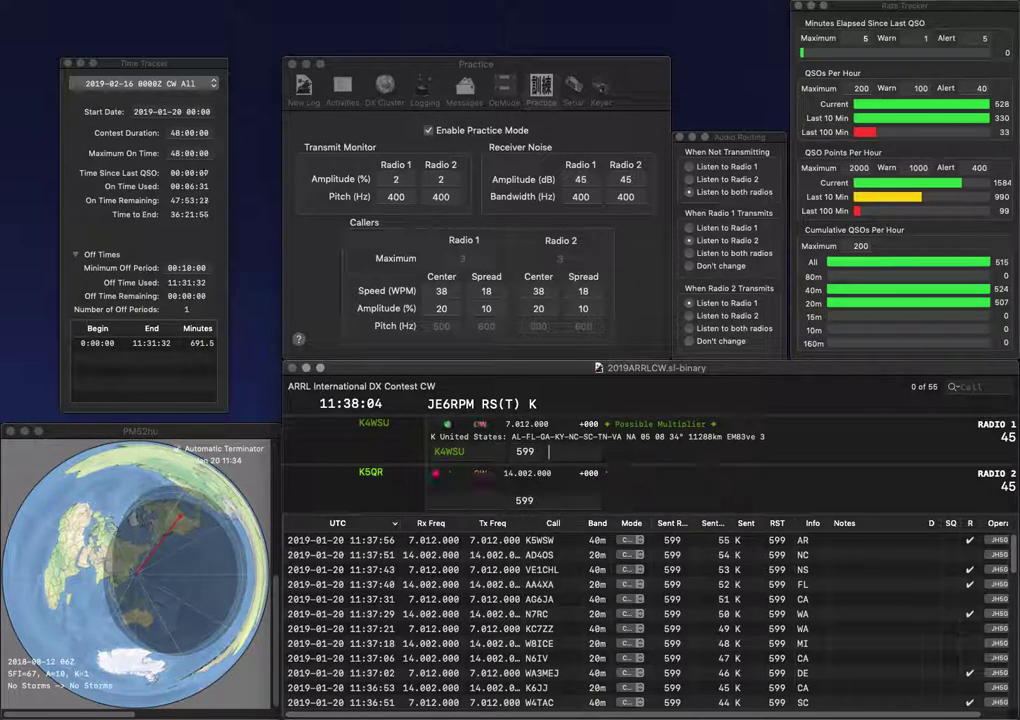
key(Return)
text(S)
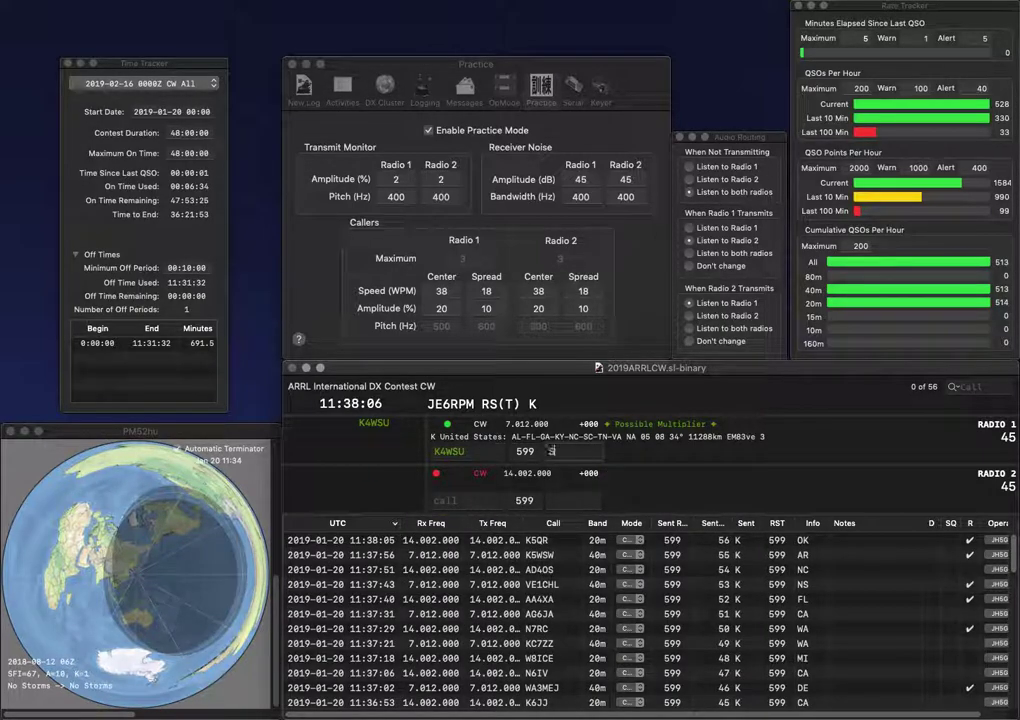
text(C)
key(Return)
text(F6QH)
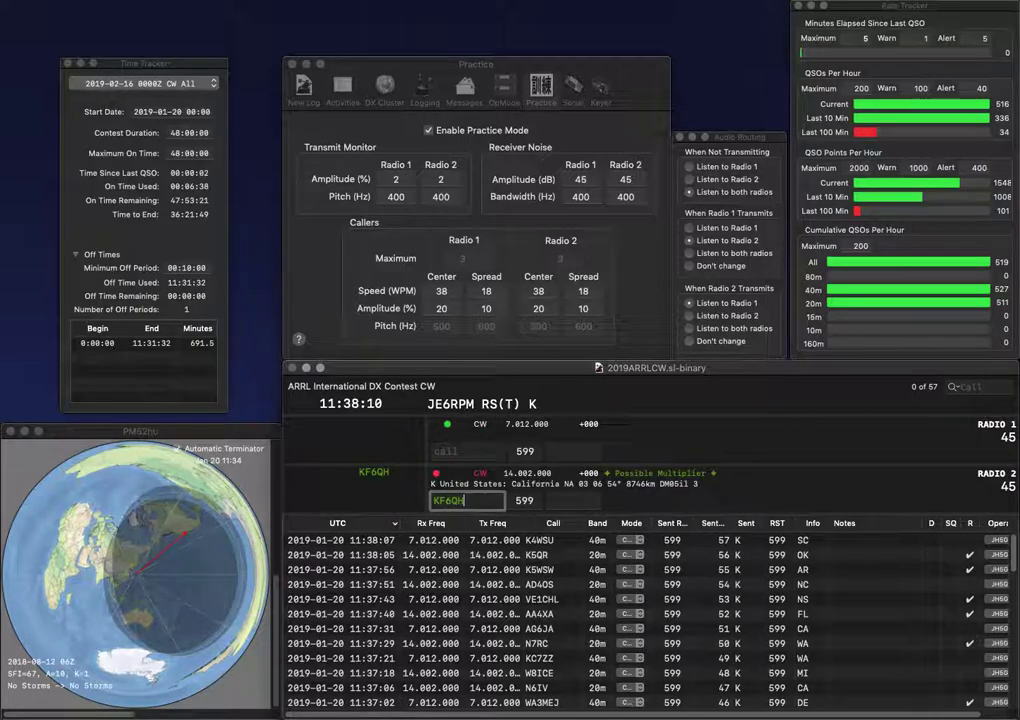
key(Up)
text(K3IS)
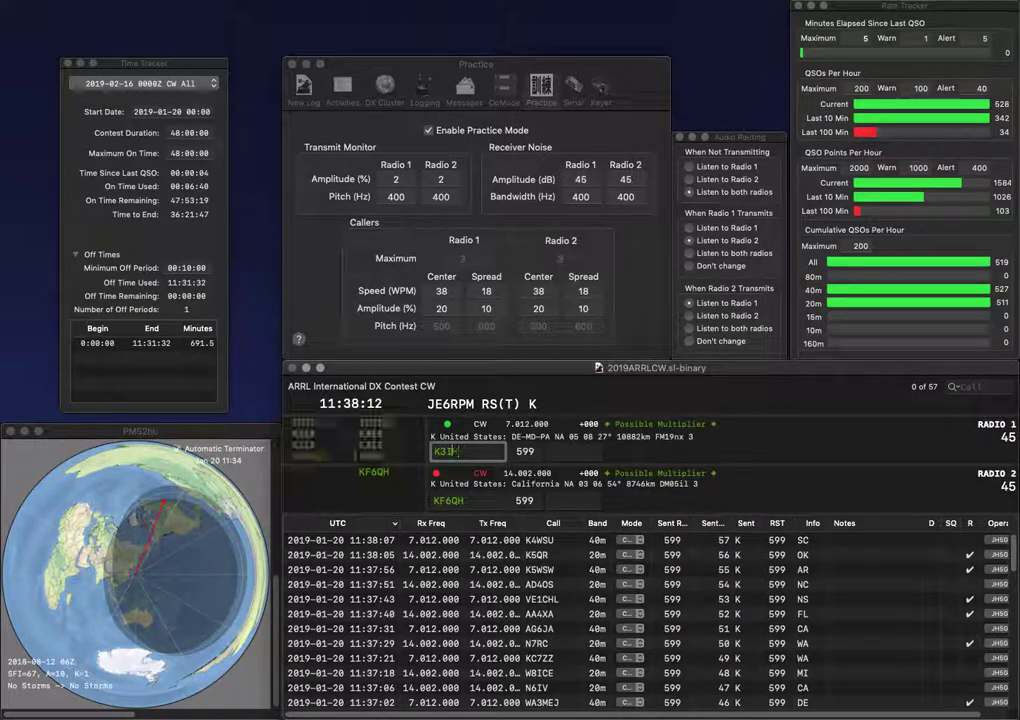
key(Return)
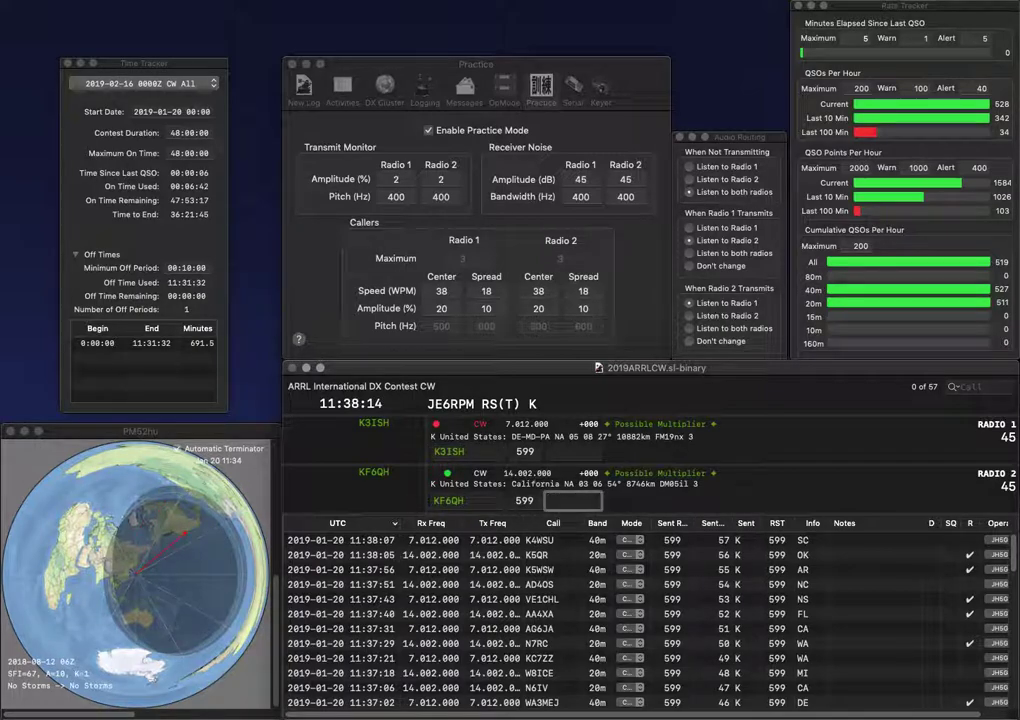
key(Return)
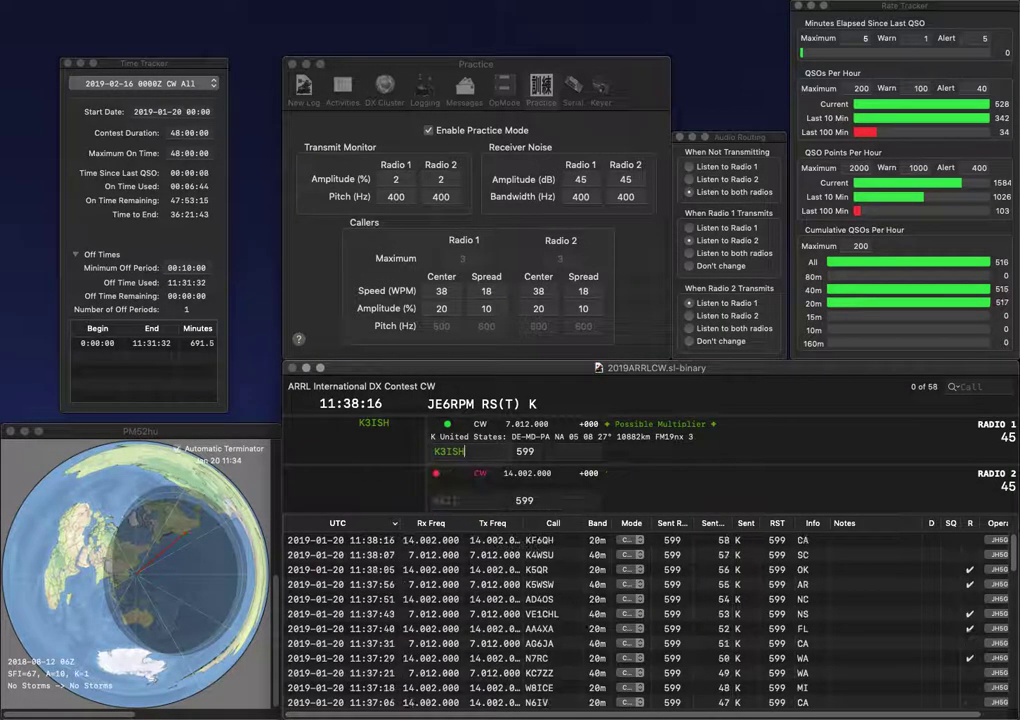
text(DE)
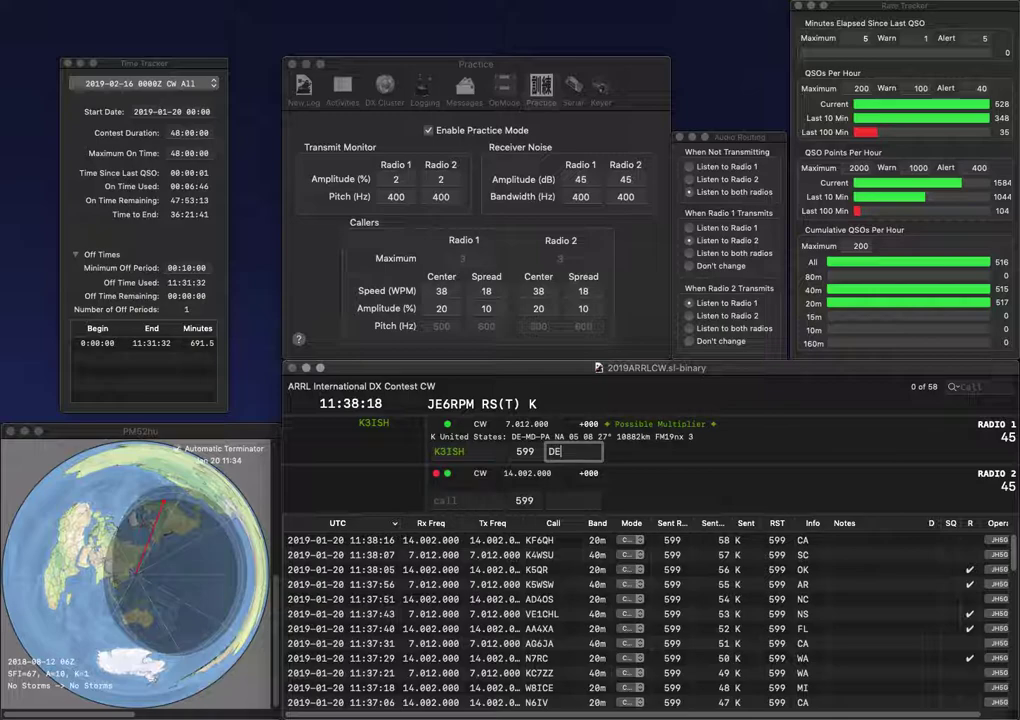
key(Return)
text(KM4PYH)
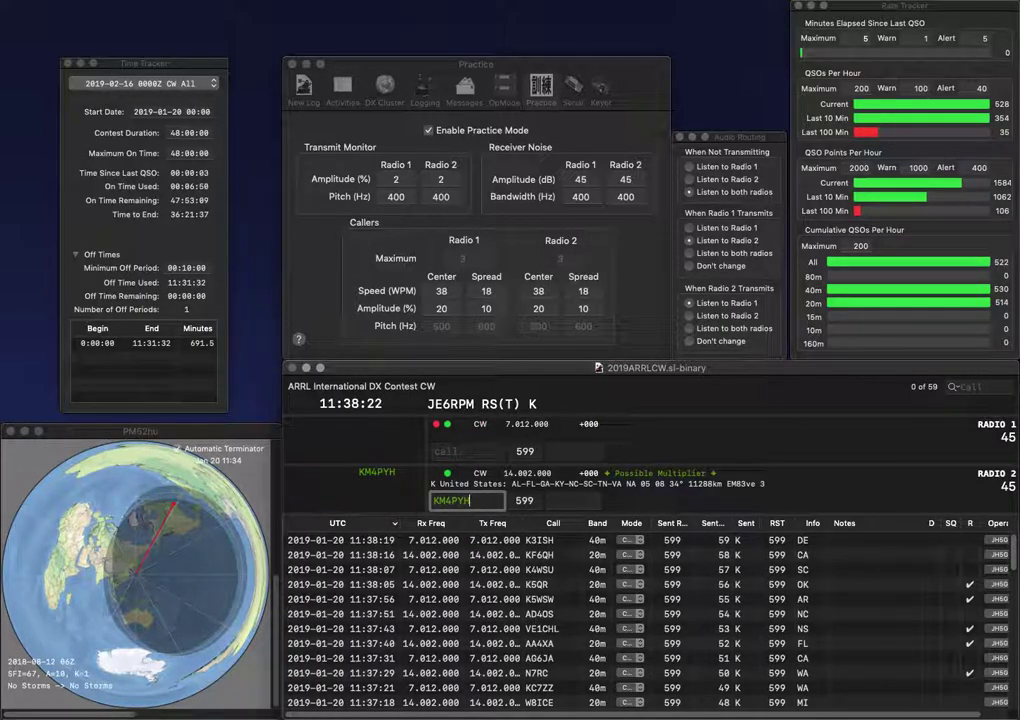
key(Return)
text(M4MWE)
key(Home)
text(K)
key(Return)
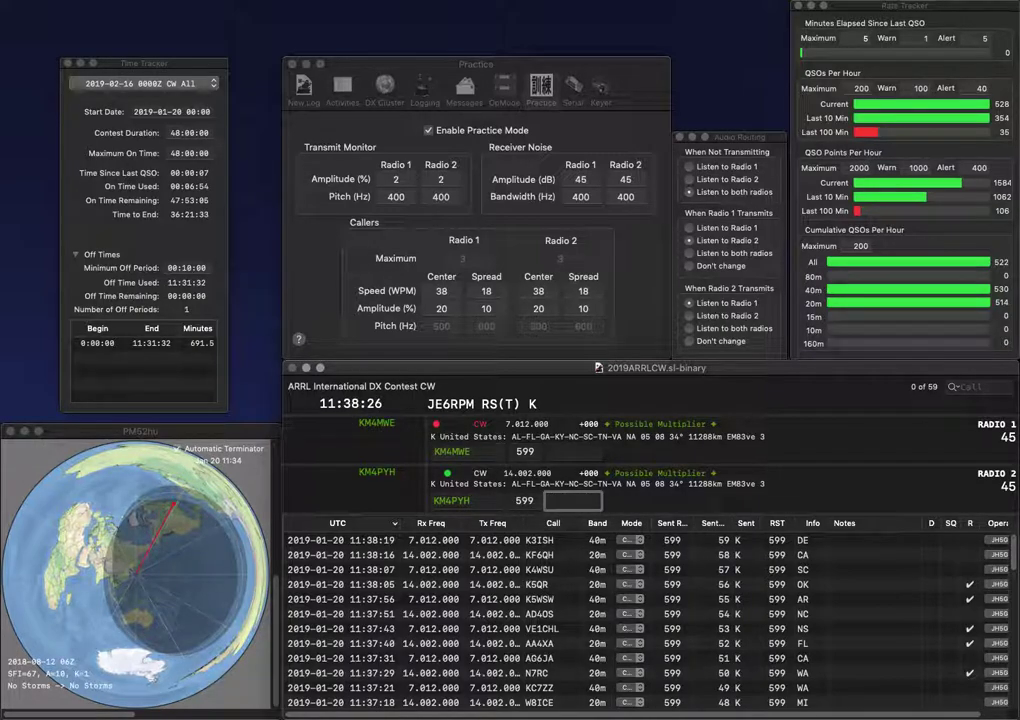
text(K)
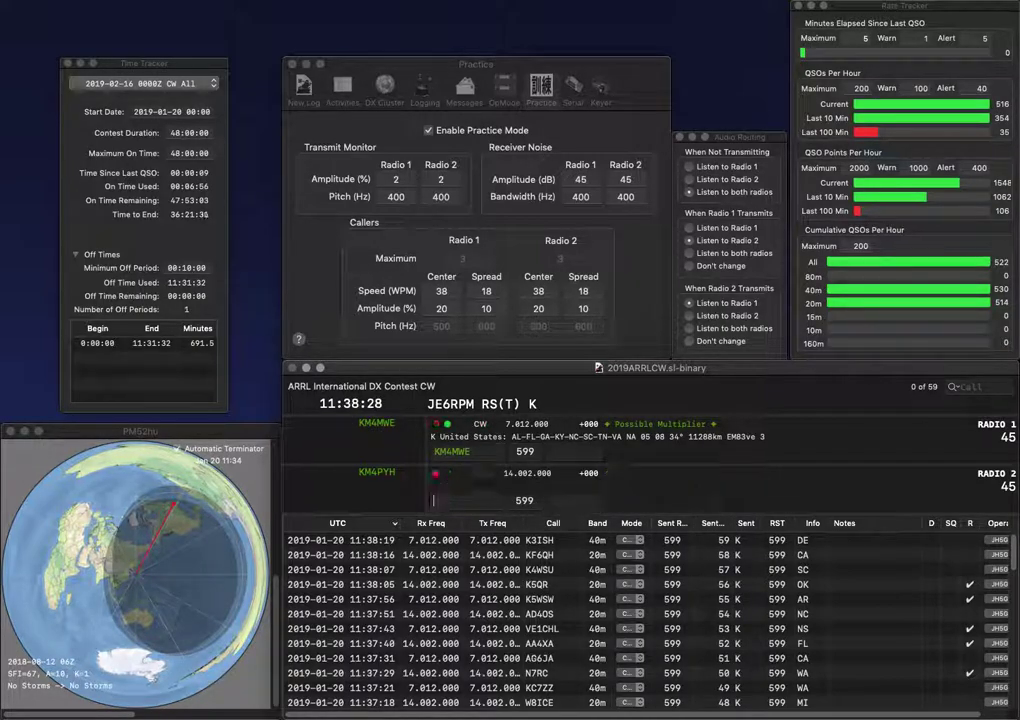
text(Y)
key(Return)
text(S)
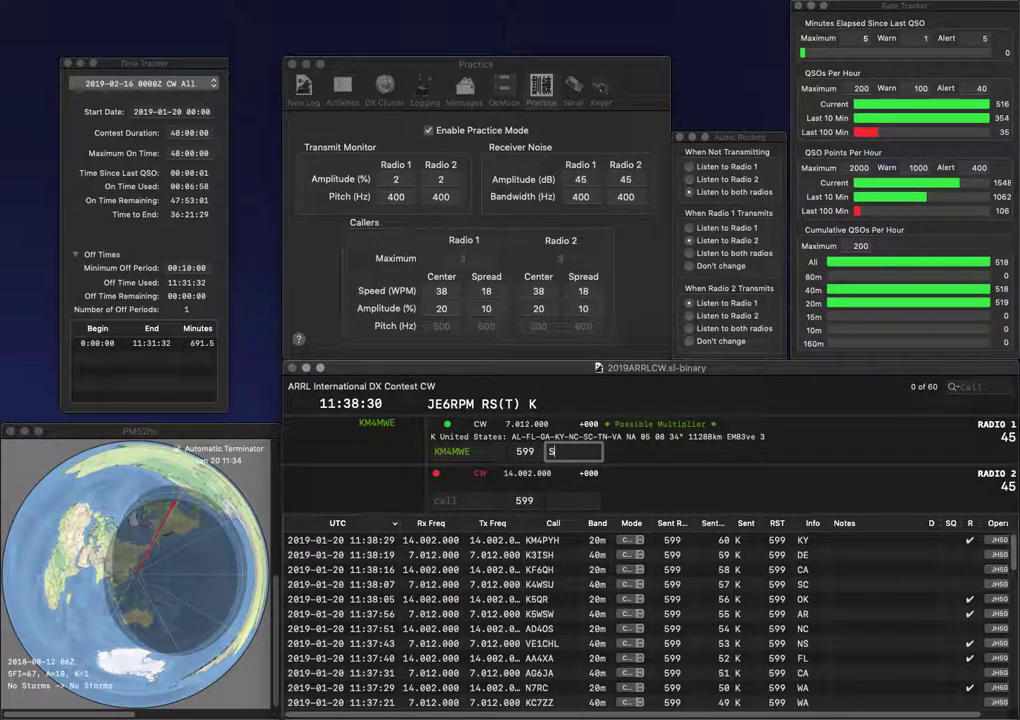
text(C)
key(Return)
text(AD)
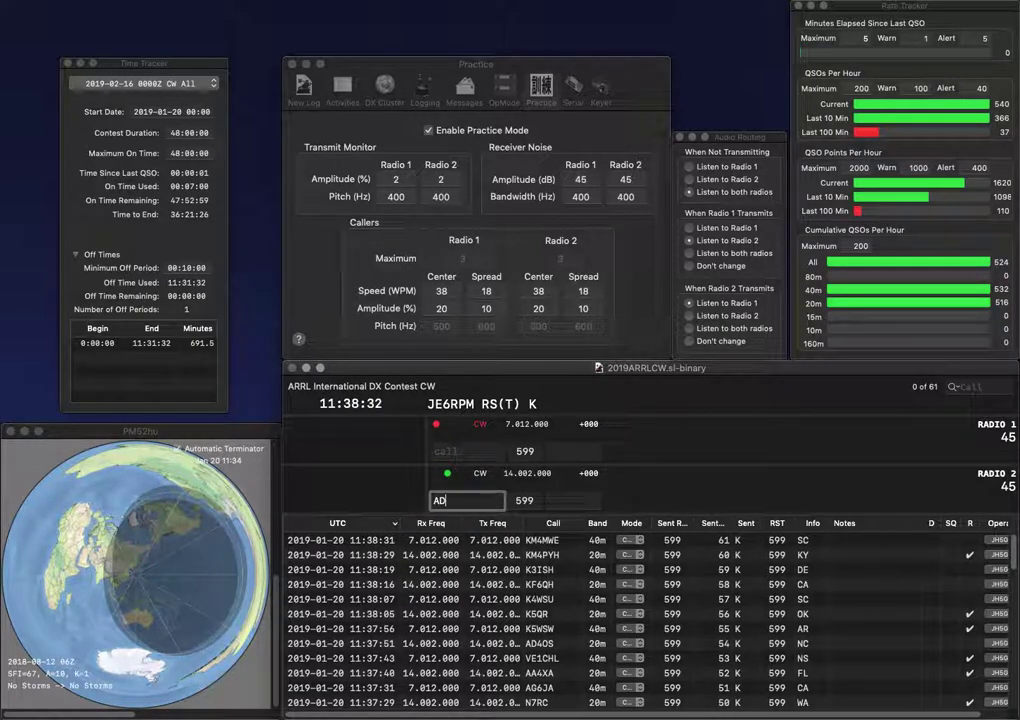
text(0IE)
key(Return)
text(K3K)
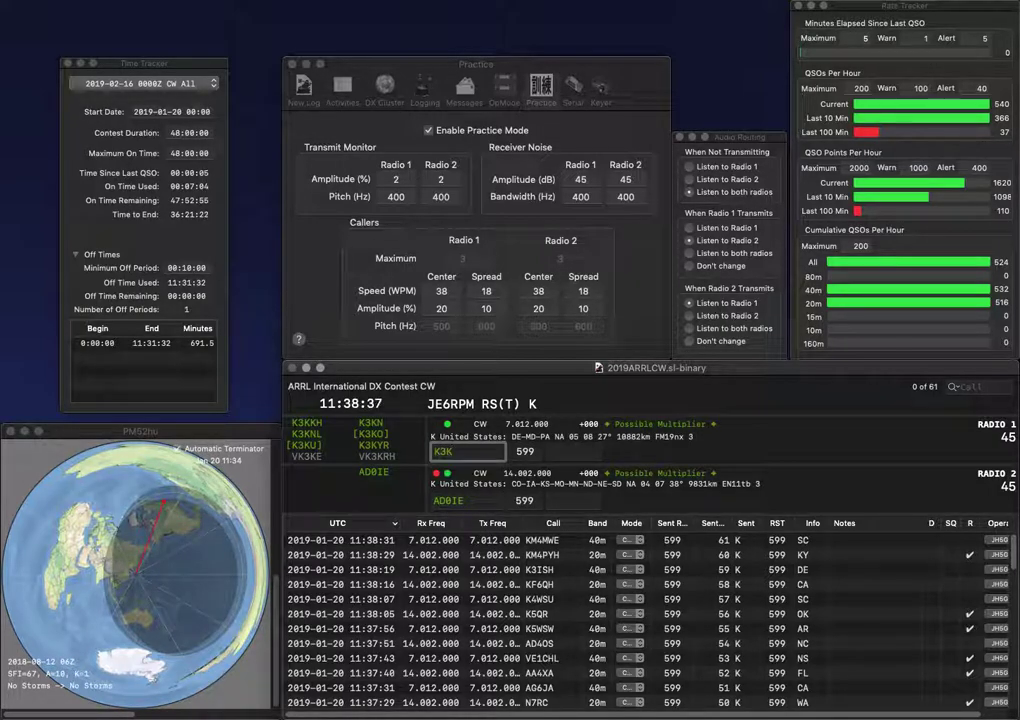
key(Return)
text(MO)
key(Return)
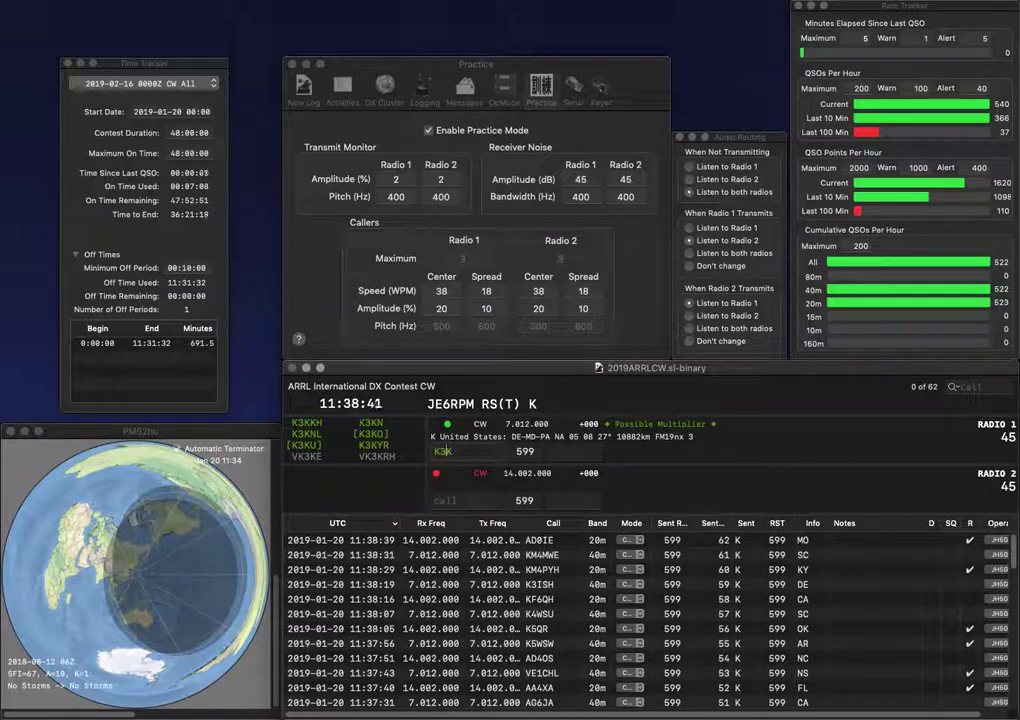
text(N)
key(Return)
text(VE22)
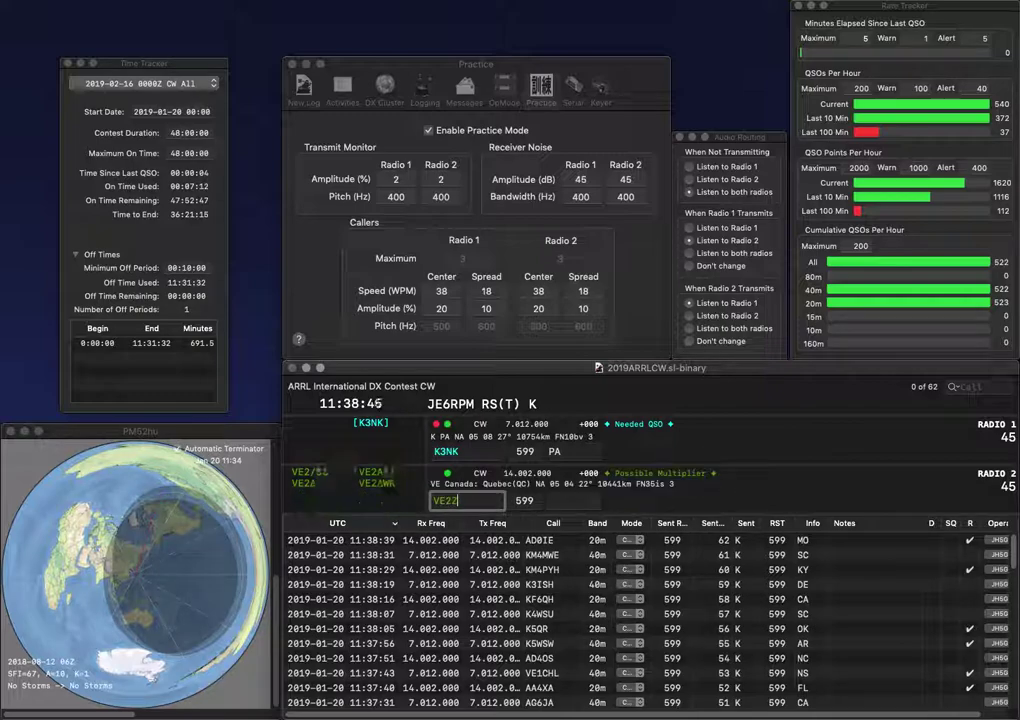
text(BI)
key(Return)
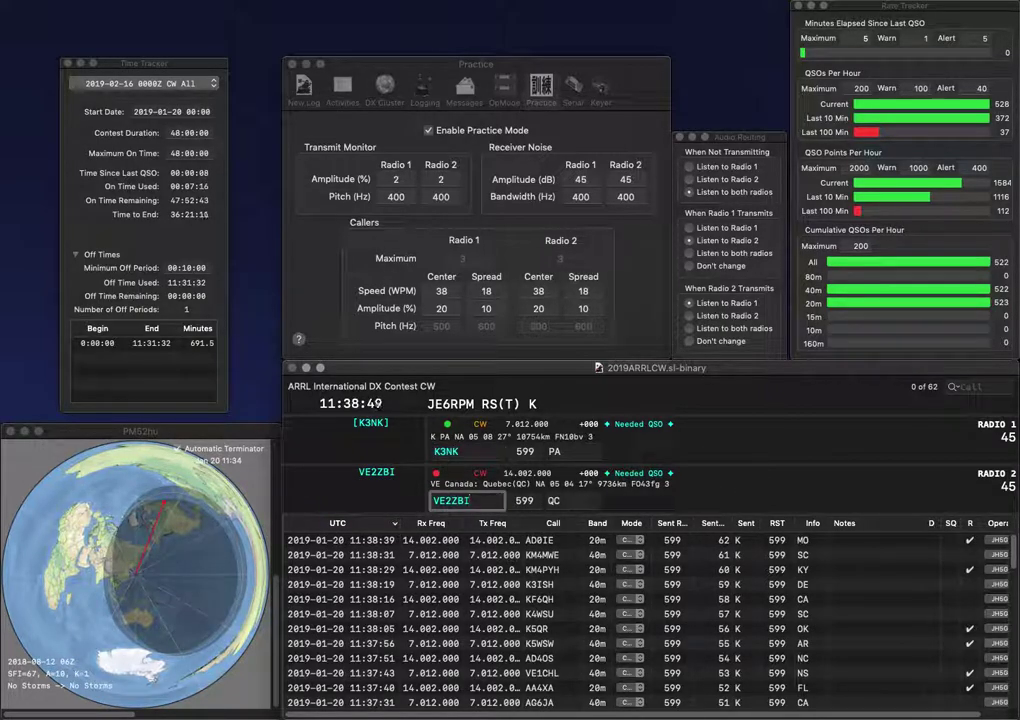
key(Return)
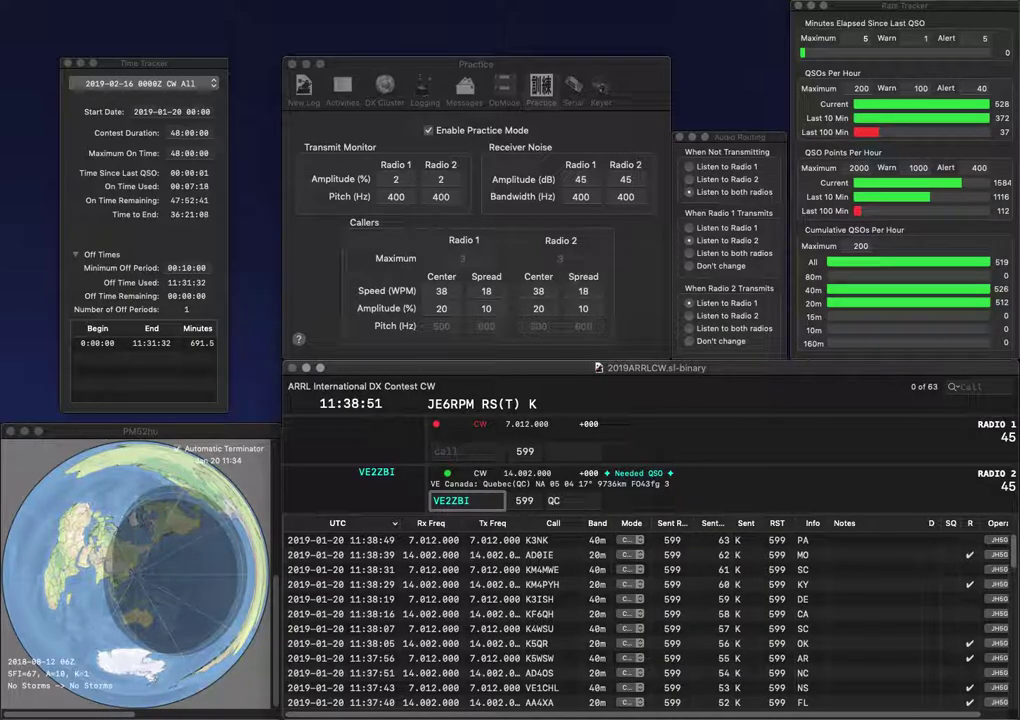
key(Return)
text(W0RMS)
key(Return)
text(WA1G)
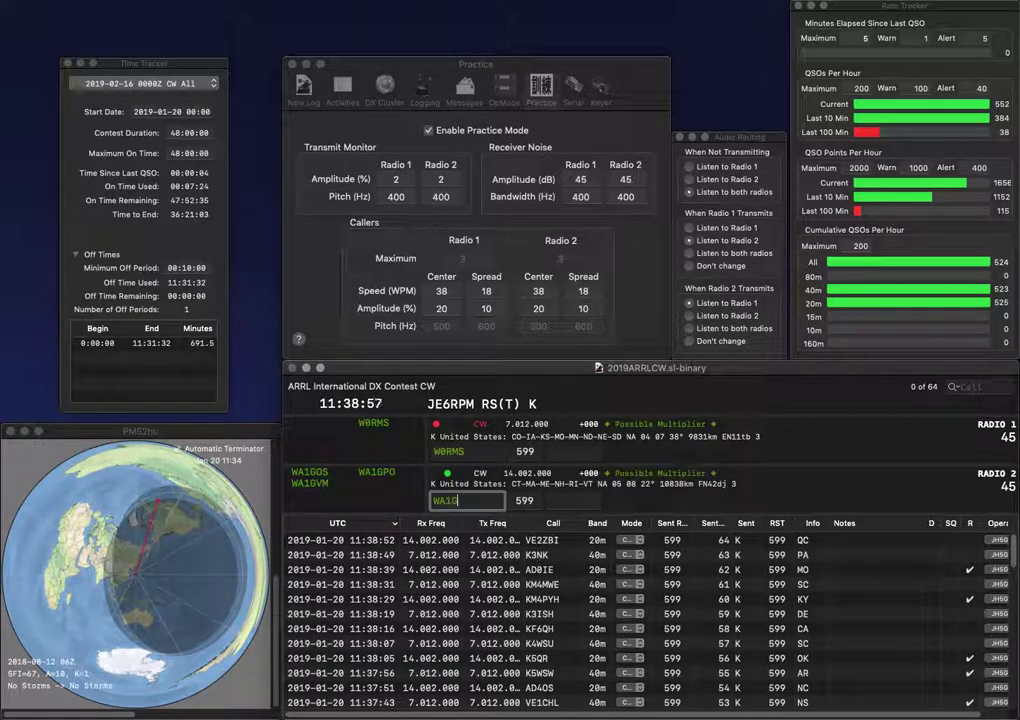
text(VM)
key(Return)
text(MO)
key(Return)
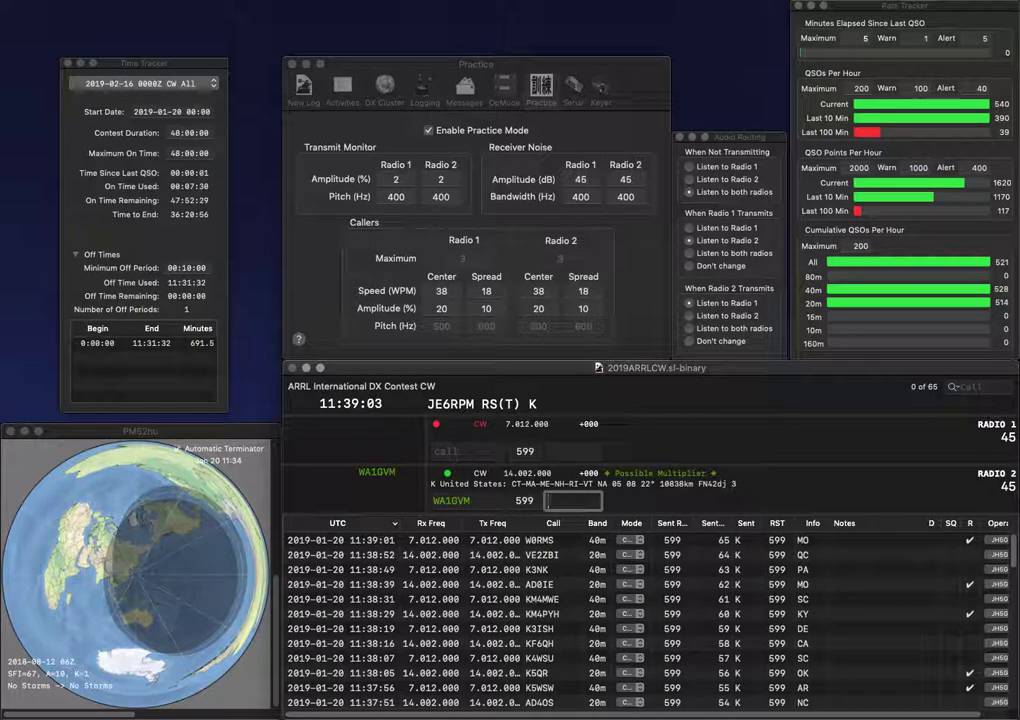
text(ME)
key(Return)
Step: Enter the partial call N5B on Radio 1 and AC2K as the caller on Radio 2
text(N5B)
key(Return)
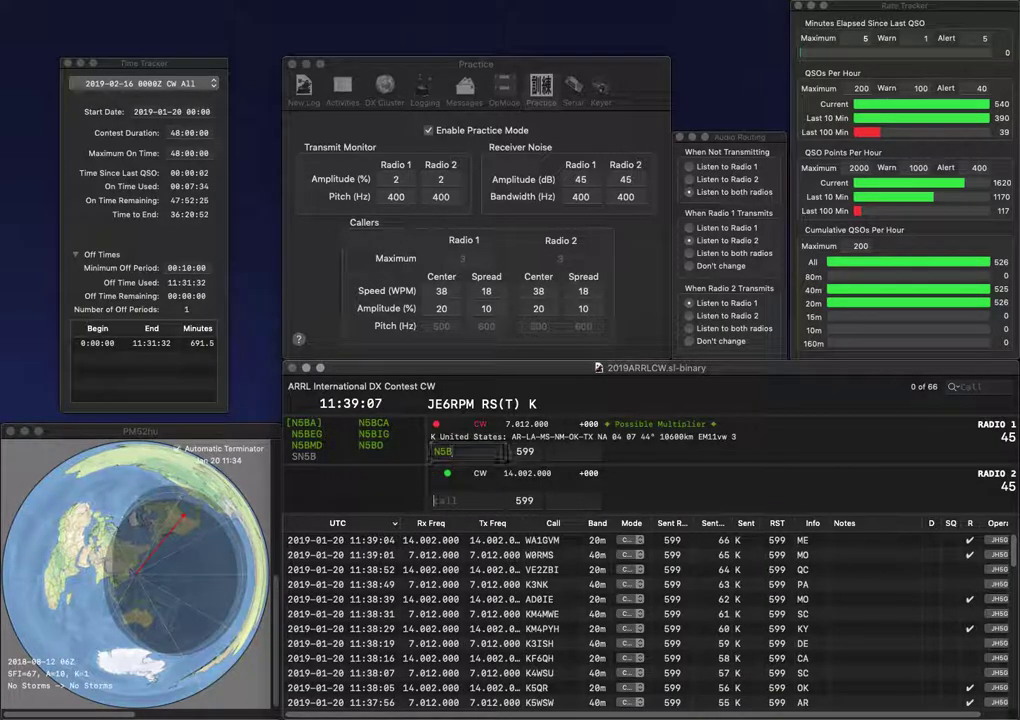
text(WC2K)
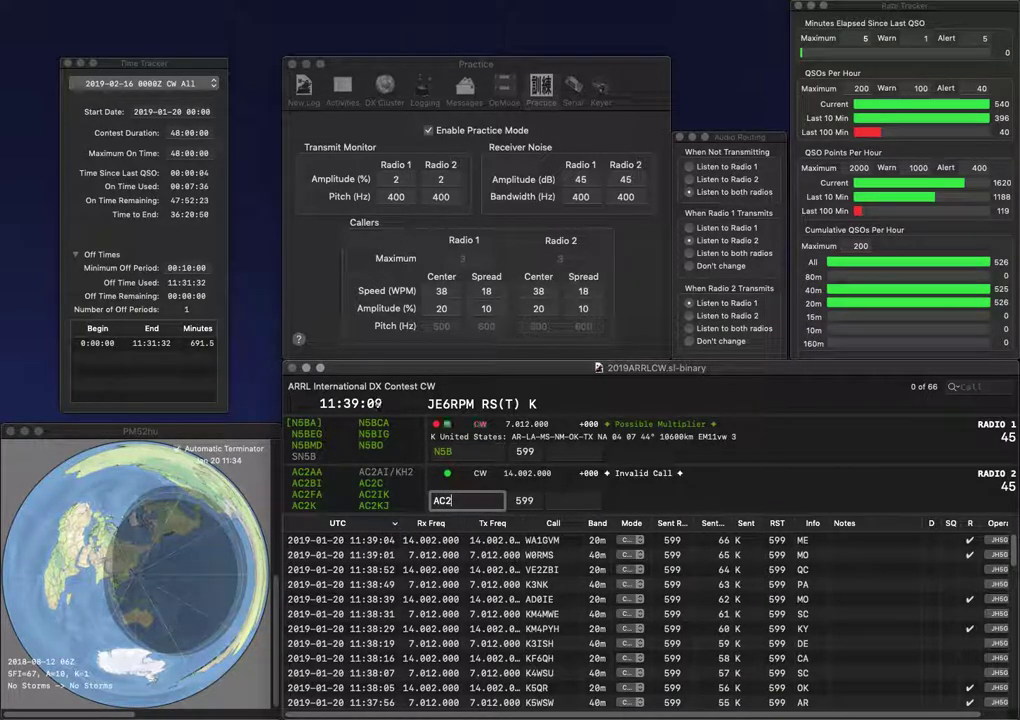
key(Return)
text(N0)
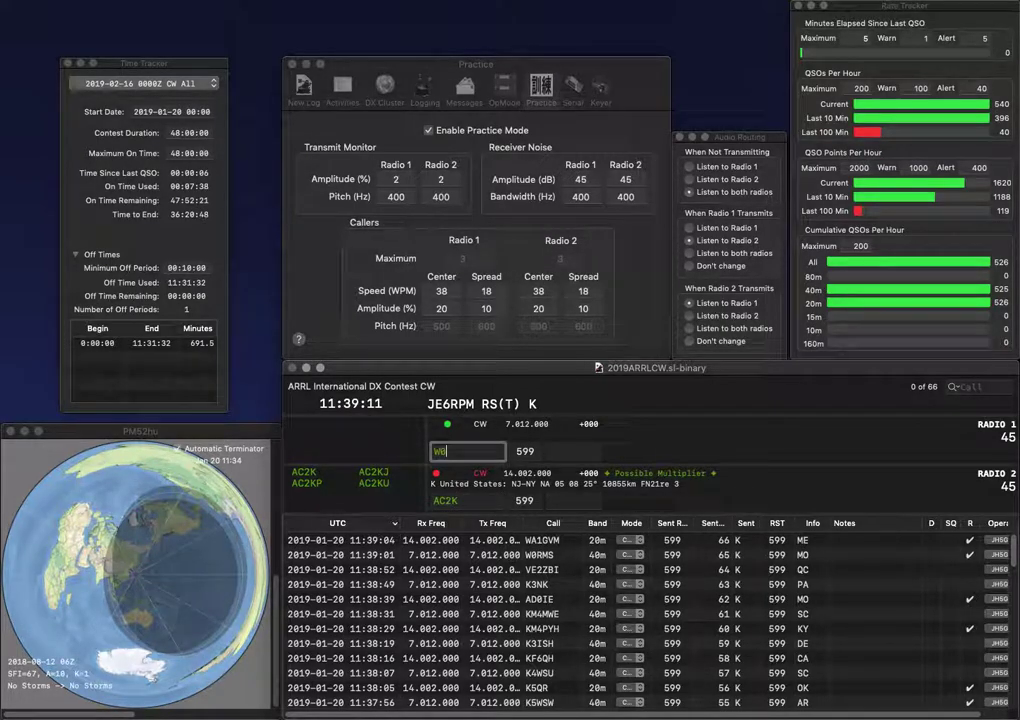
key(BackSpace)
text(W0HI)
key(BackSpace)
text(Y)
key(Return)
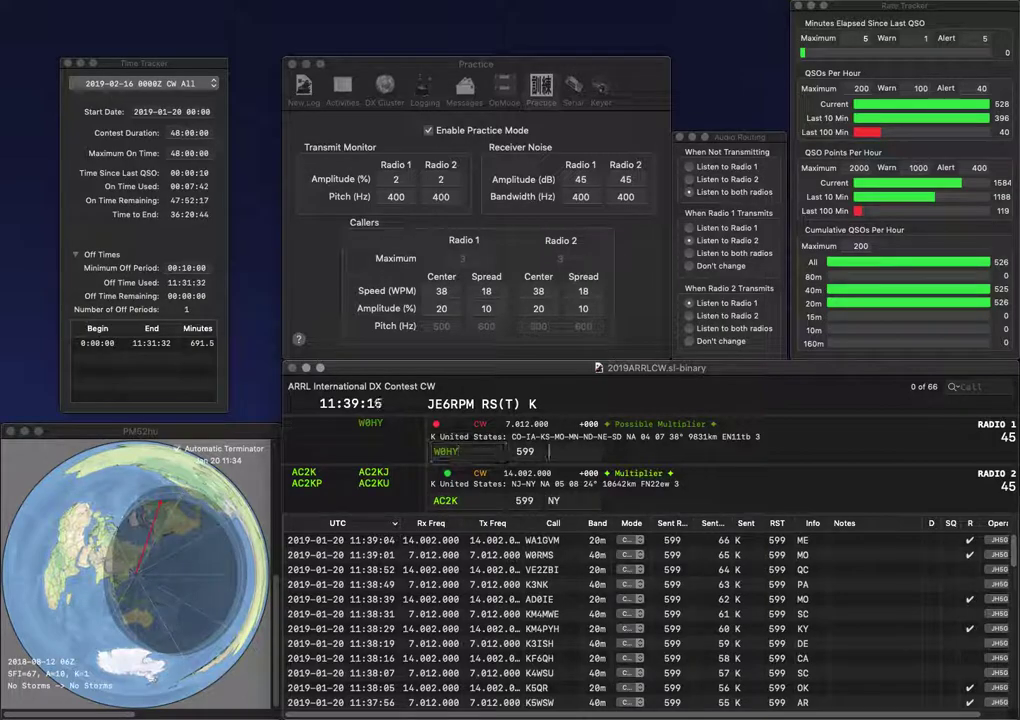
key(Return)
text(MN)
key(Return)
text(NB8)
key(Return)
text(NH6T/W4)
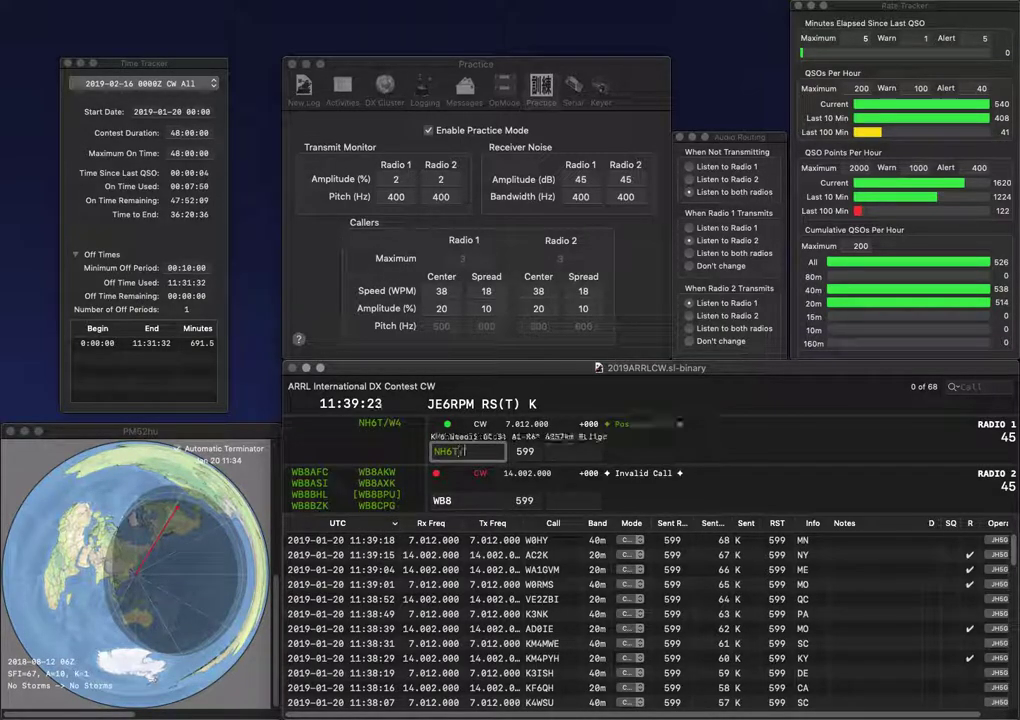
key(Return)
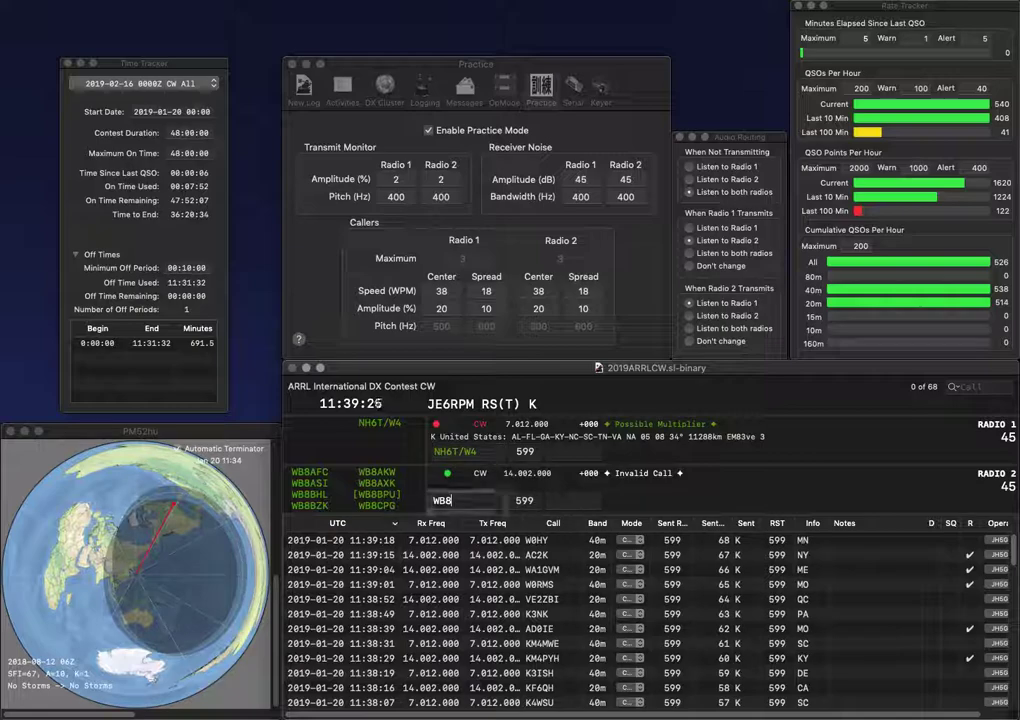
text(JP)
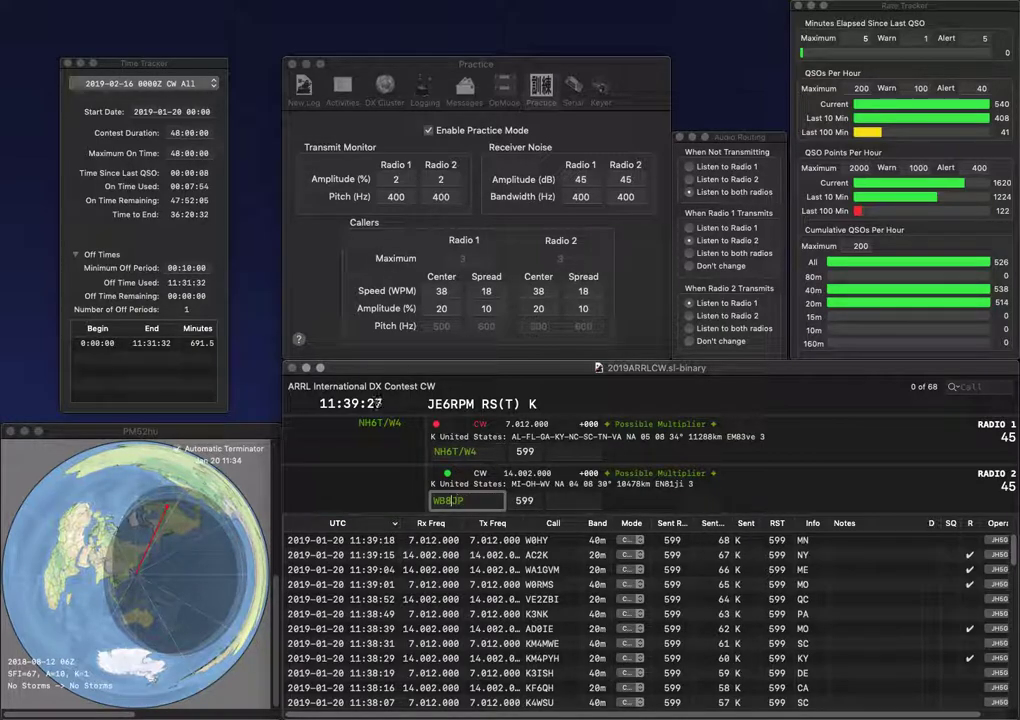
key(Return)
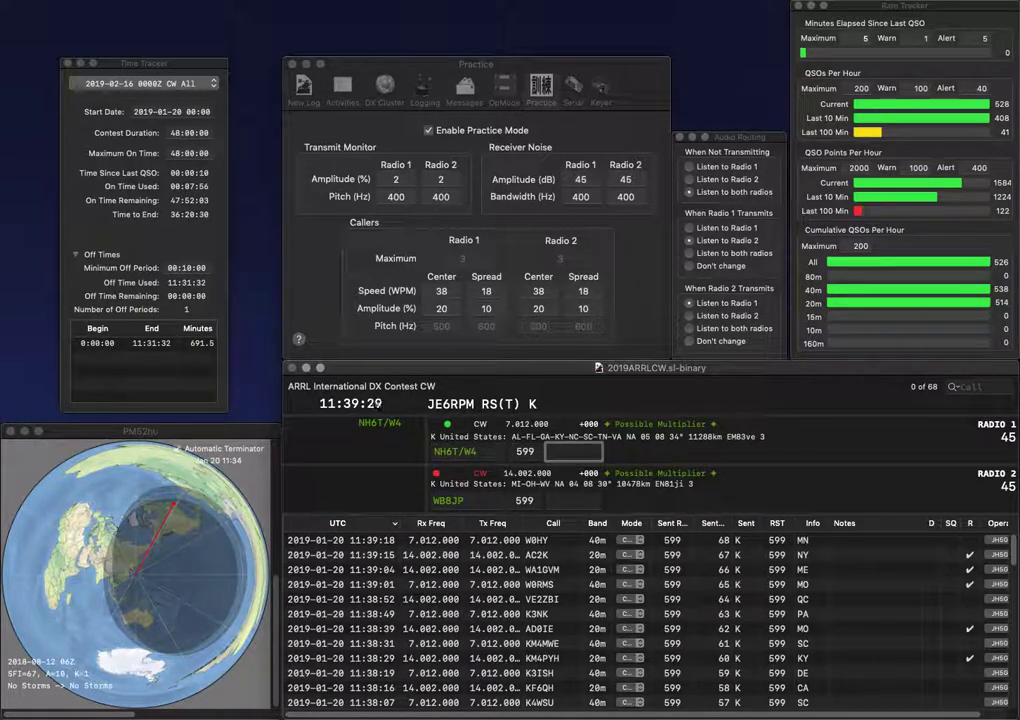
text(VA)
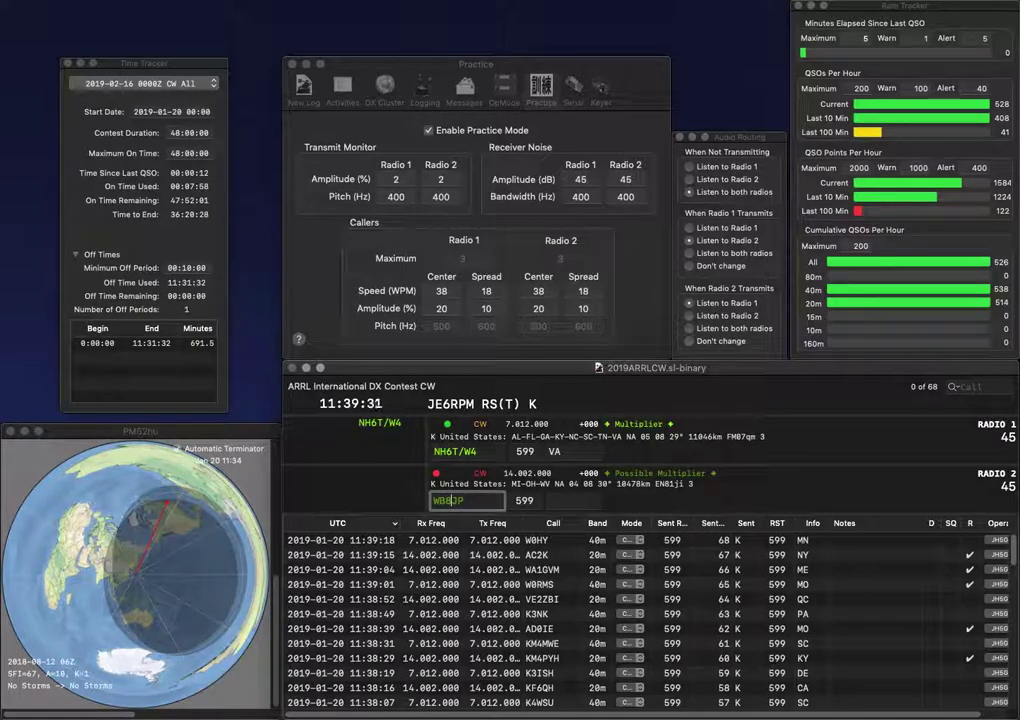
key(Return)
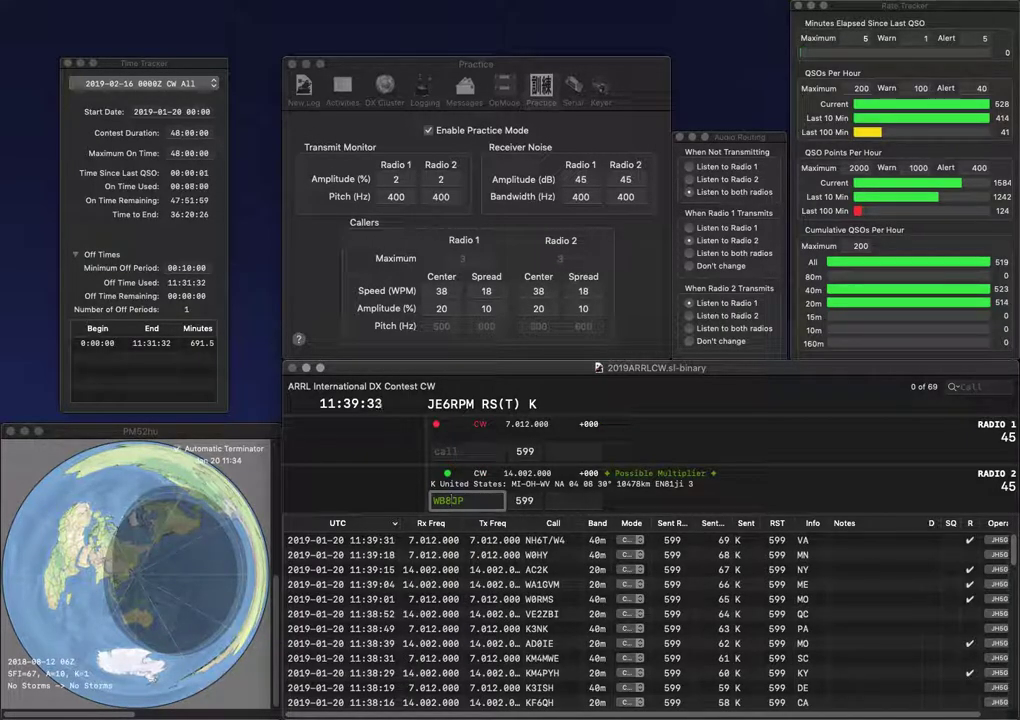
Step: Correct the Radio 2 call to WD8JP and enter K9APW as the caller on Radio 1
text(D)
key(Return)
text(K9APW)
key(Return)
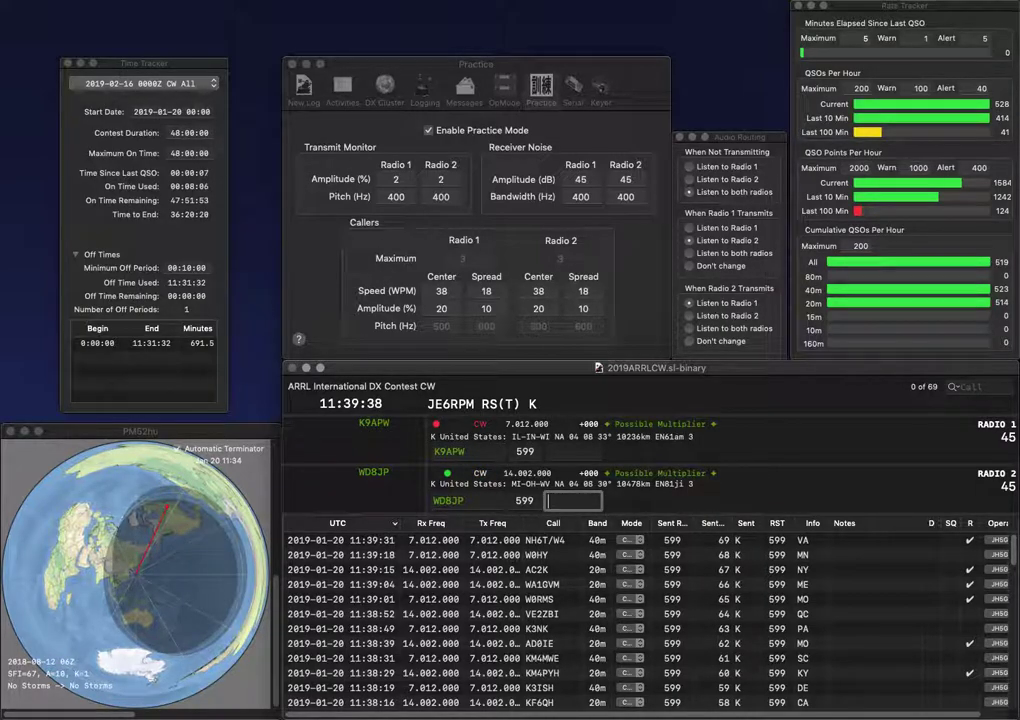
text(WV)
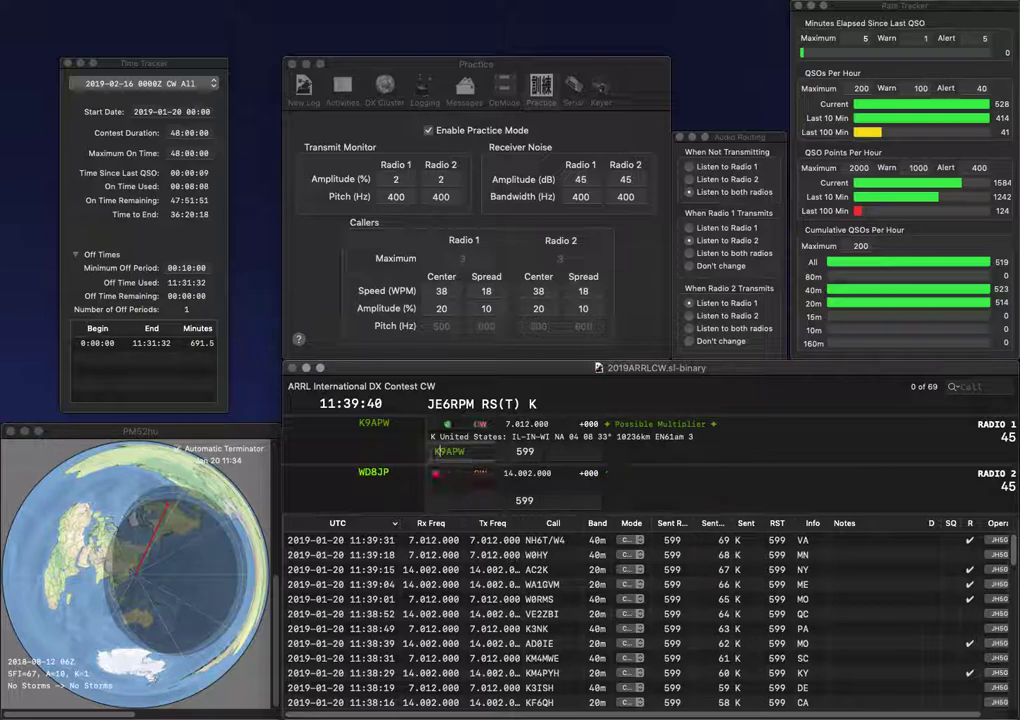
key(Return)
text(IN)
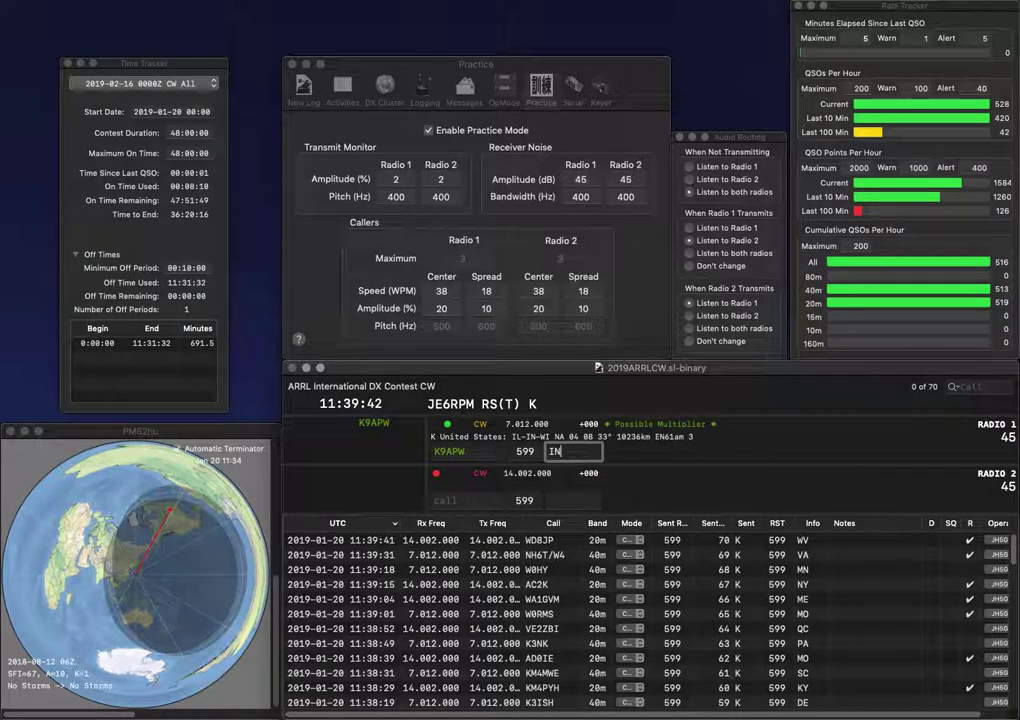
key(Return)
Step: Enter NC4RY as the caller on Radio 2 and W8FAX as the caller on Radio 1
text(NC4)
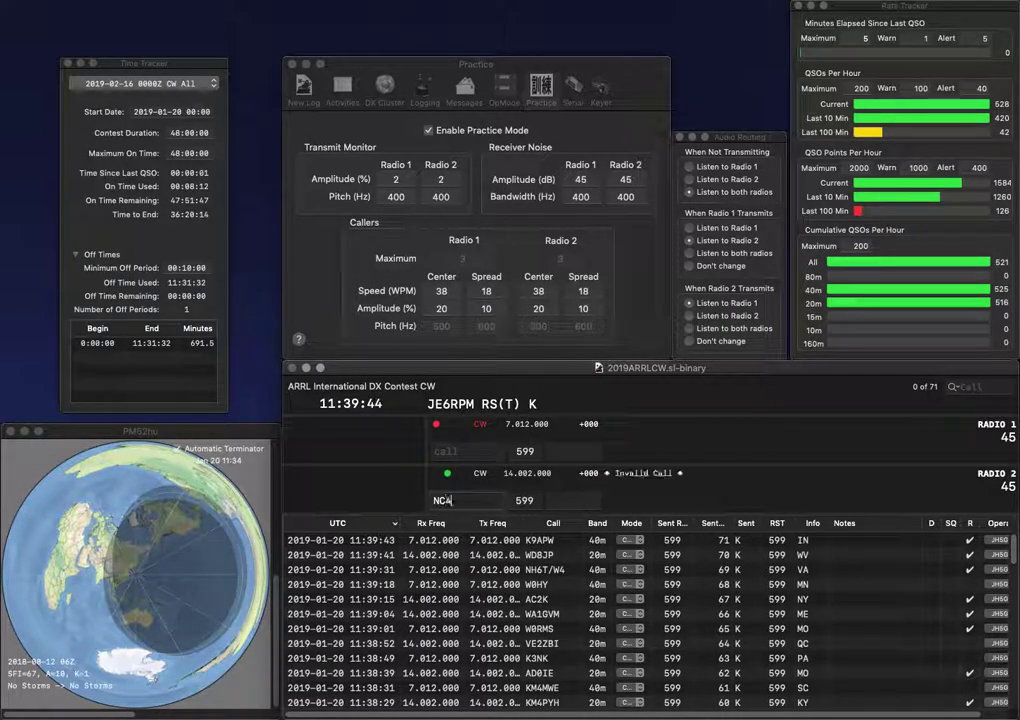
text(RY)
key(Return)
text(W8FAX)
key(Return)
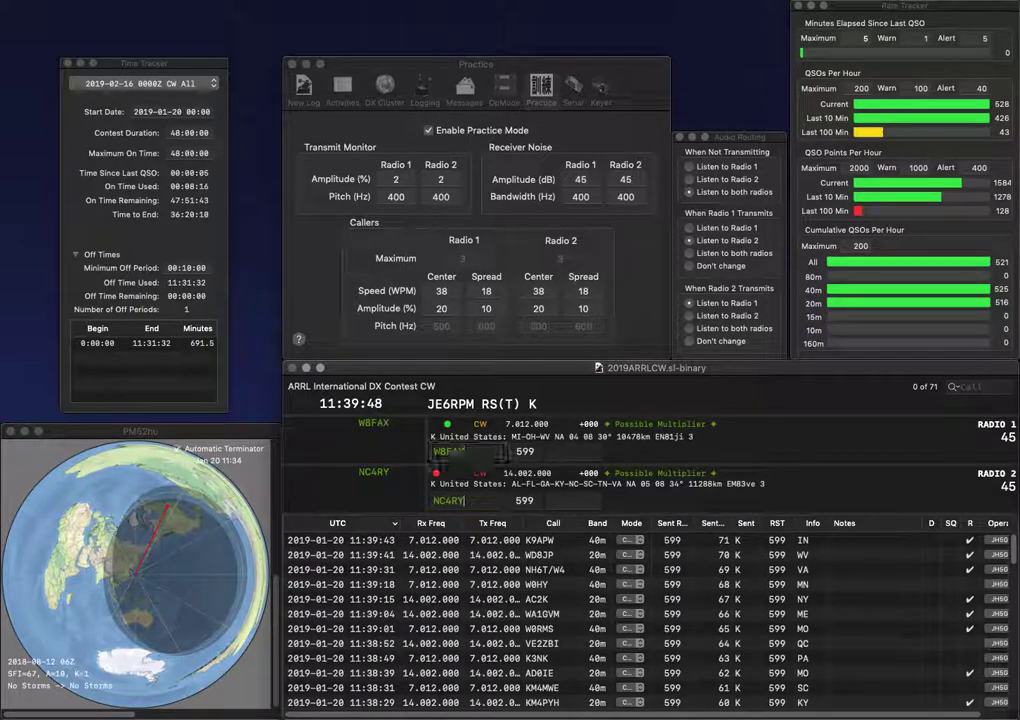
Step: Log NC4RY with exchange SC on Radio 2 and W8FAX with exchange OH on Radio 1
text(SC)
key(Return)
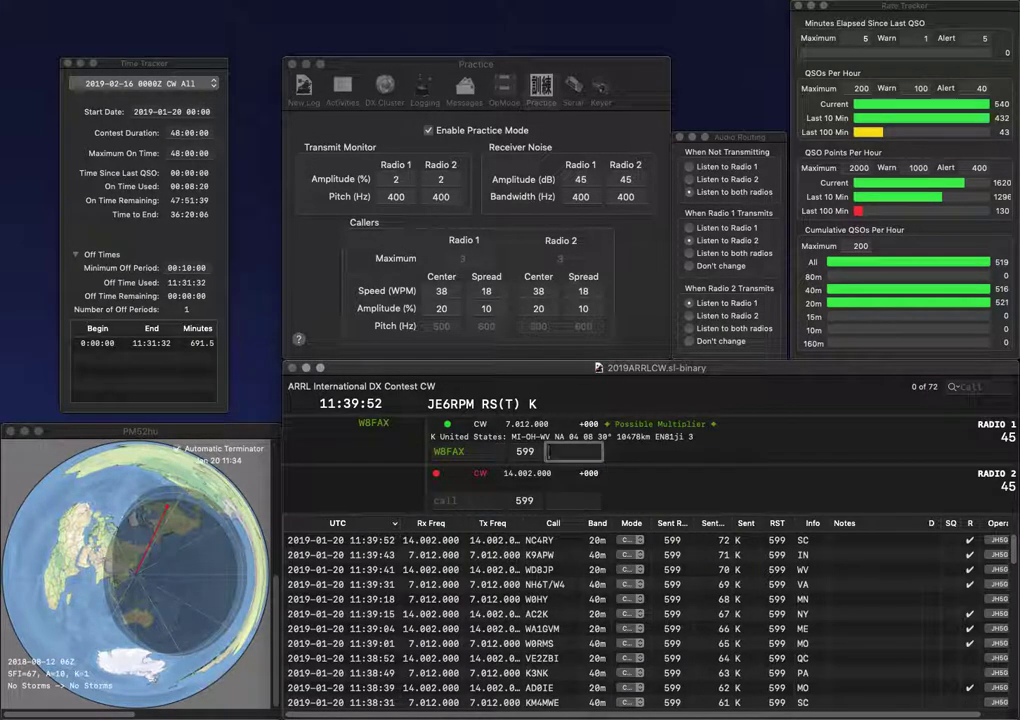
text(OH)
key(Return)
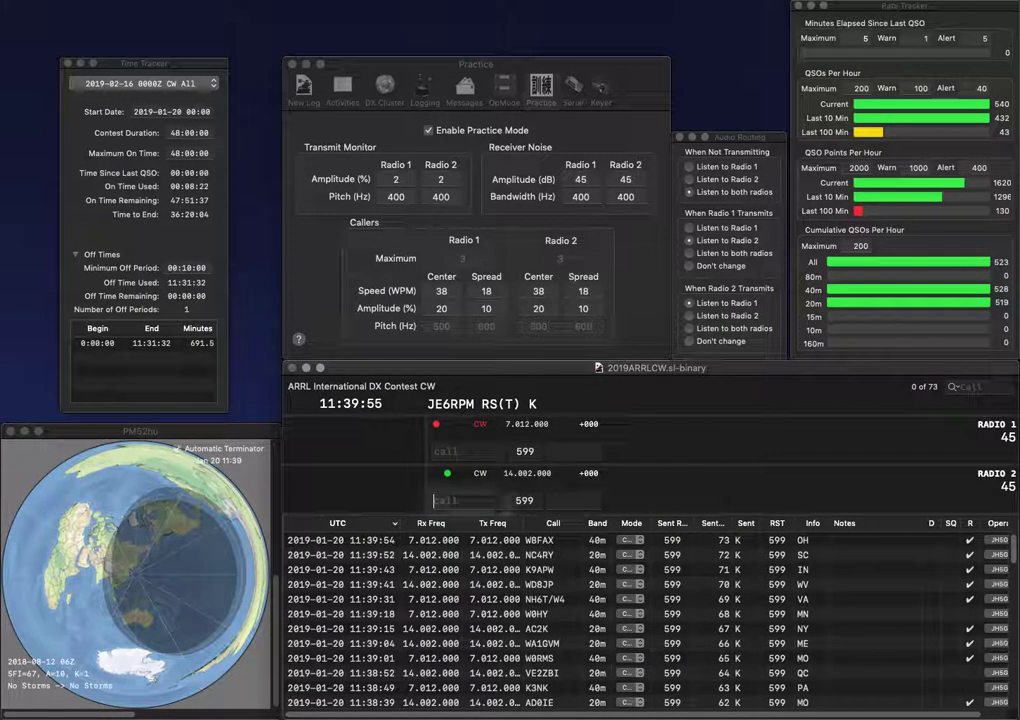
text(N5YBG)
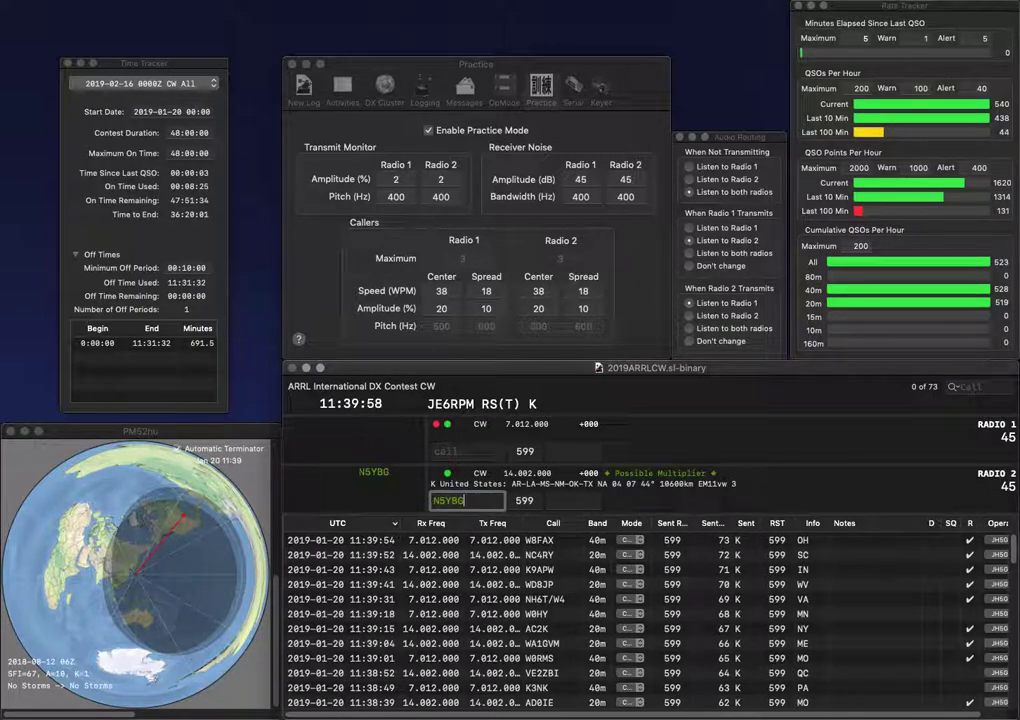
key(Return)
text(5)
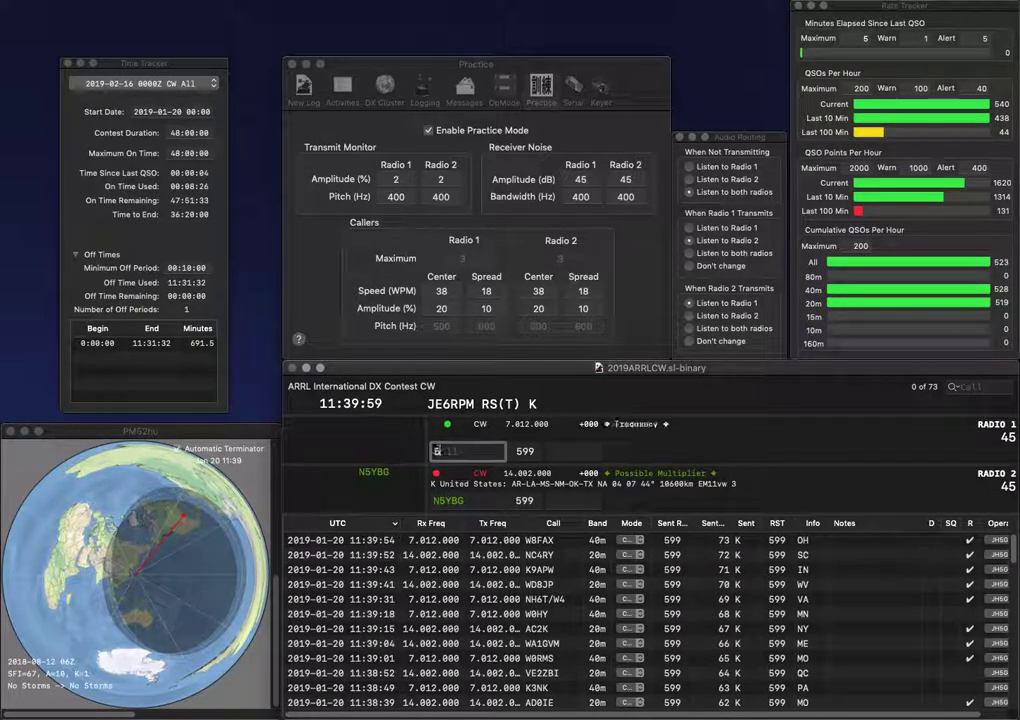
text(UYR)
key(Return)
text(OK)
key(Return)
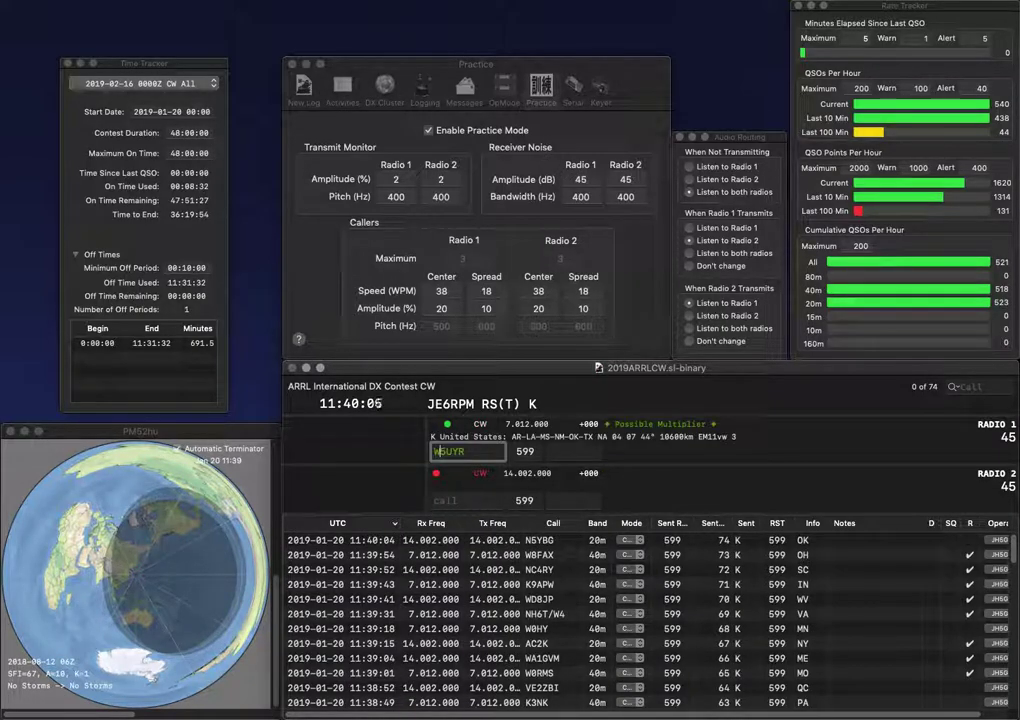
key(Return)
text(NE0US)
key(Return)
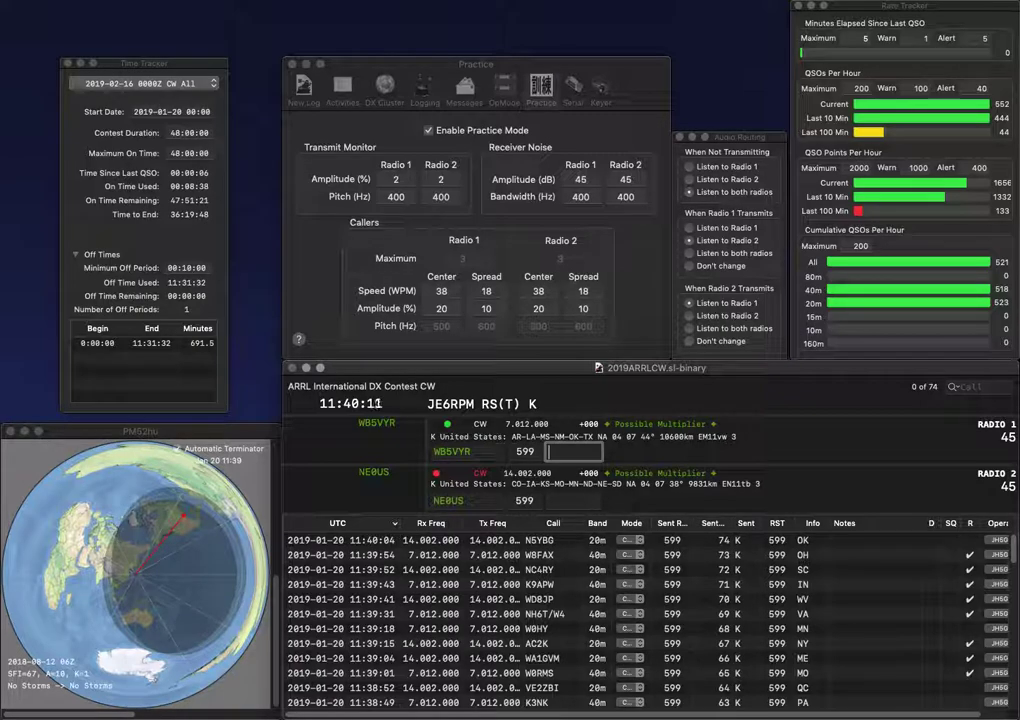
text(MS)
key(Return)
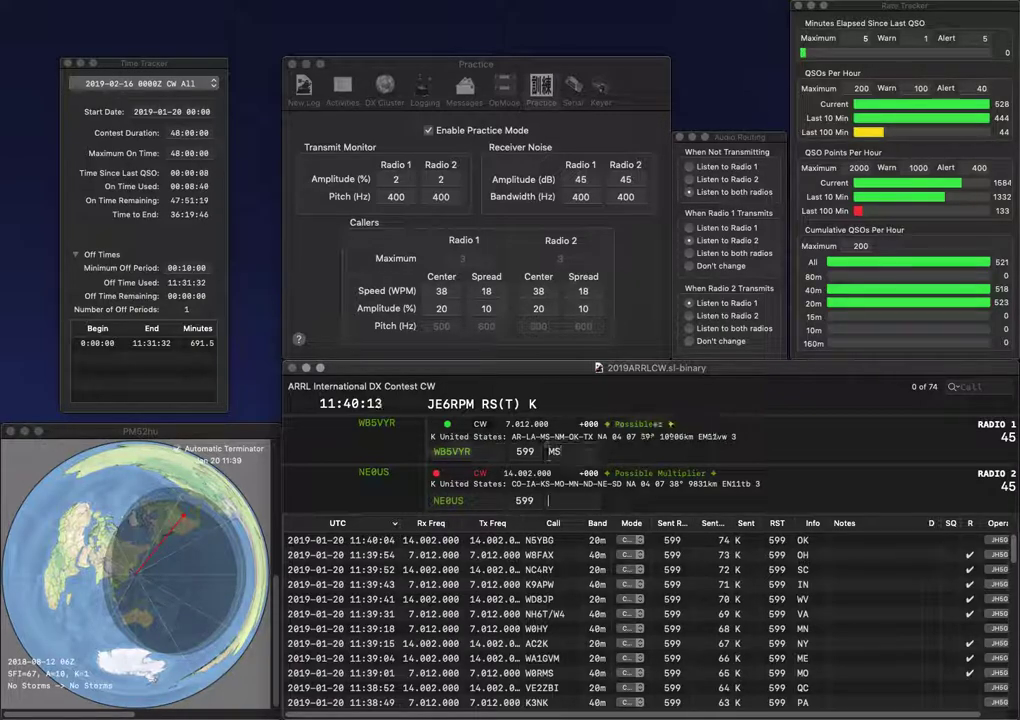
text(MO)
key(Return)
Step: Enter K0BBB as the caller on Radio 1 and N4OGW as the caller on Radio 2
text(K)
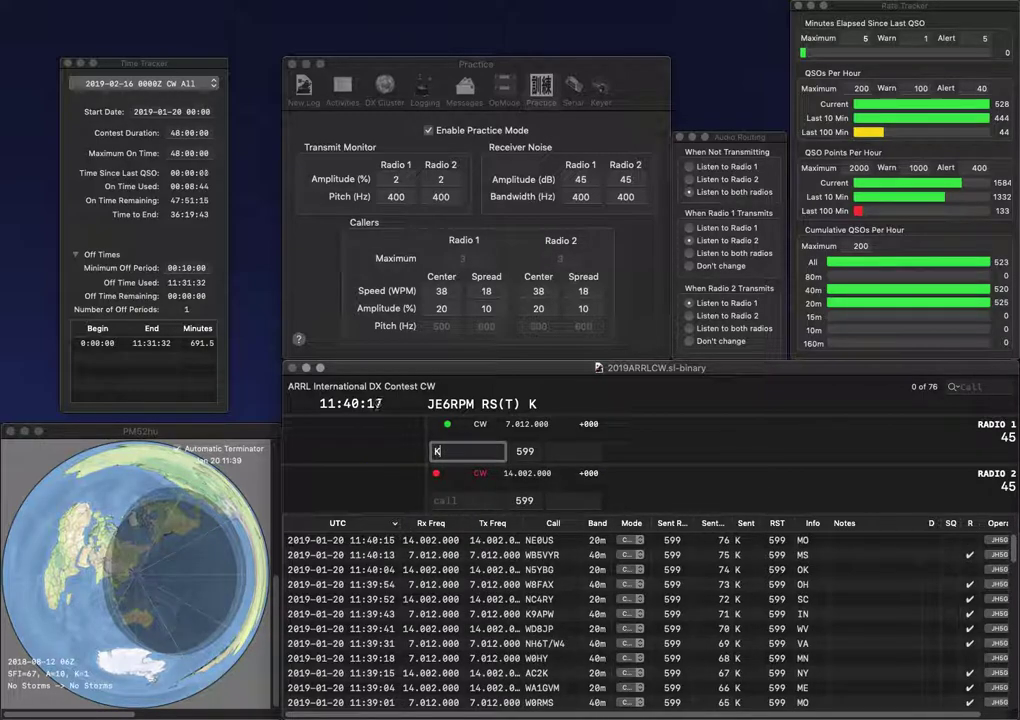
text(0BBB)
key(Return)
text(N4OGW)
key(Return)
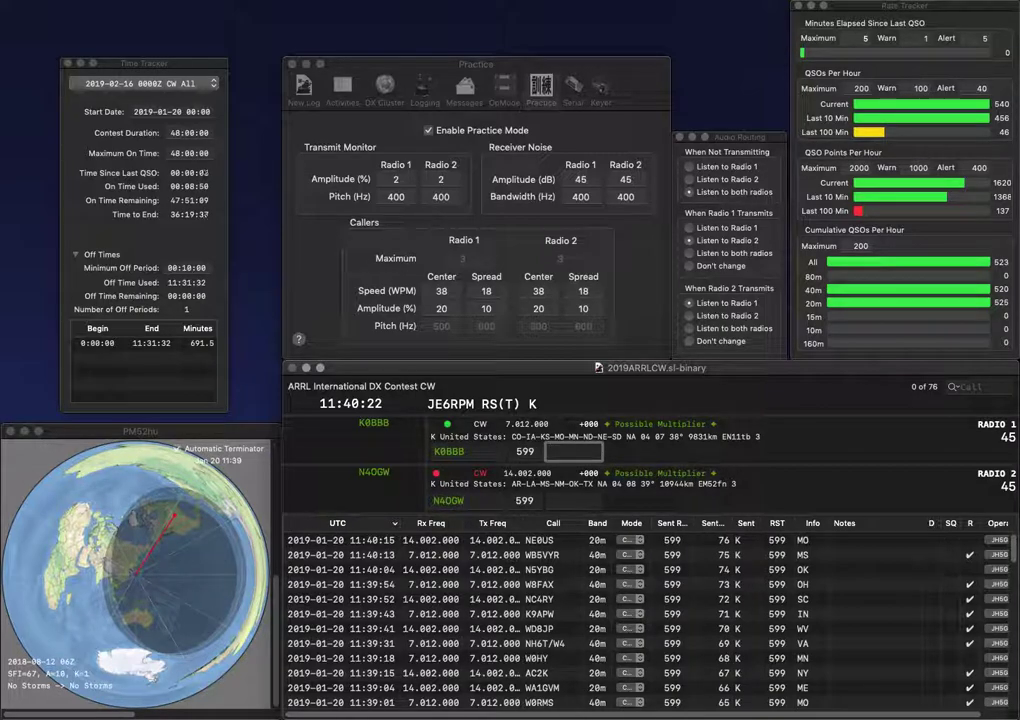
text(NE)
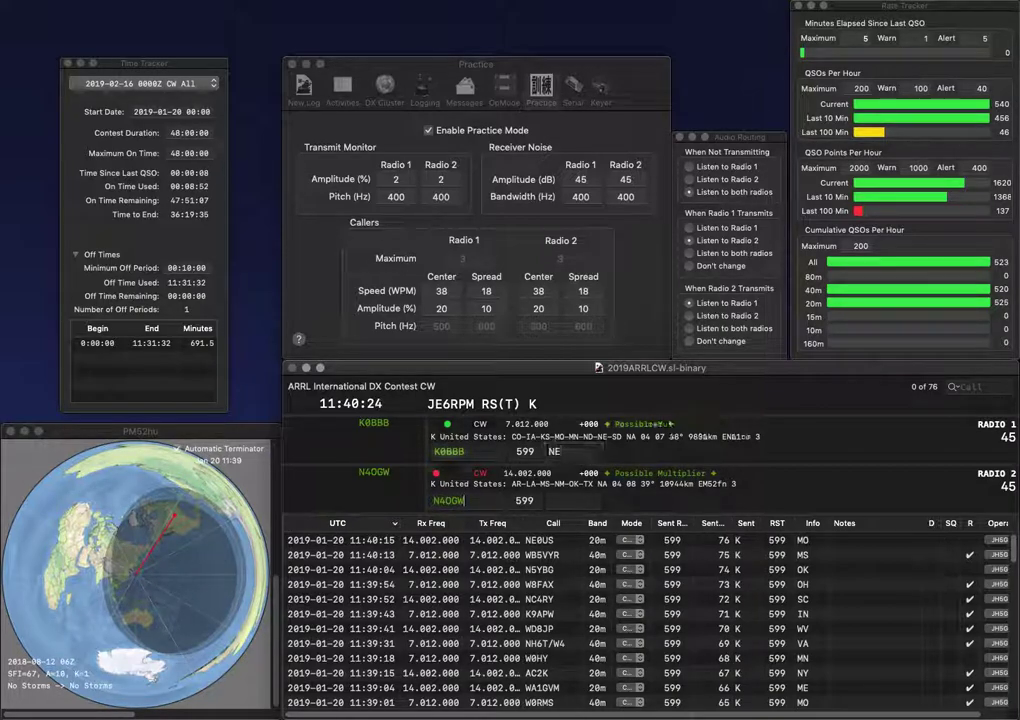
key(Return)
key(Tab)
text(NX)
key(Return)
text(2NMY)
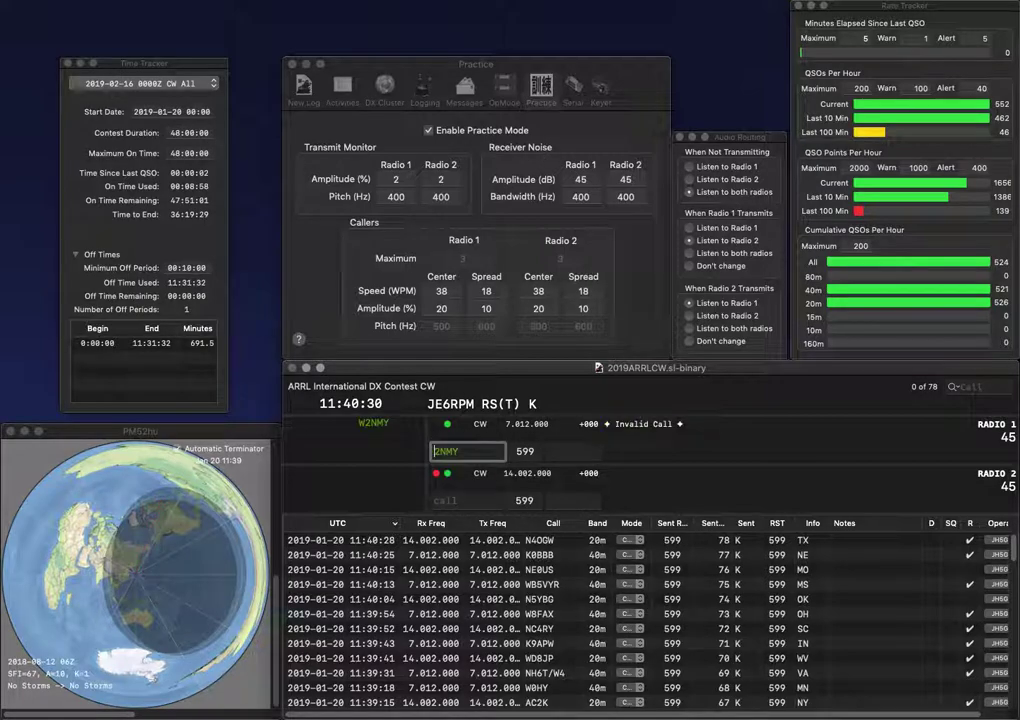
key(Return)
text(N6JL)
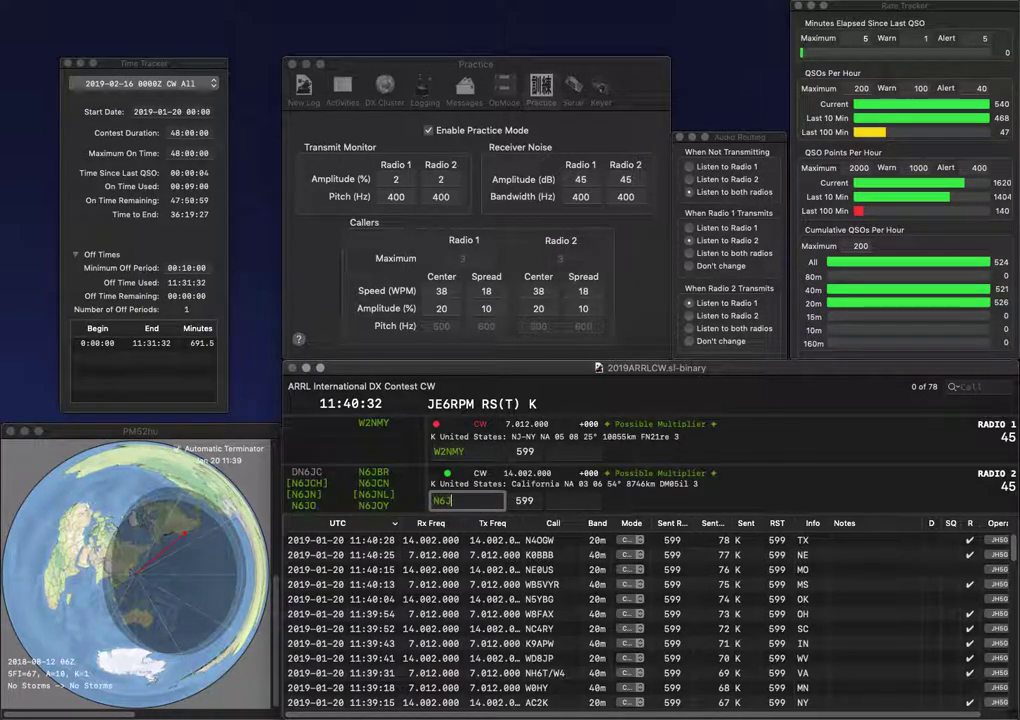
key(BackSpace)
key(BackSpace)
key(BackSpace)
text(B1U)
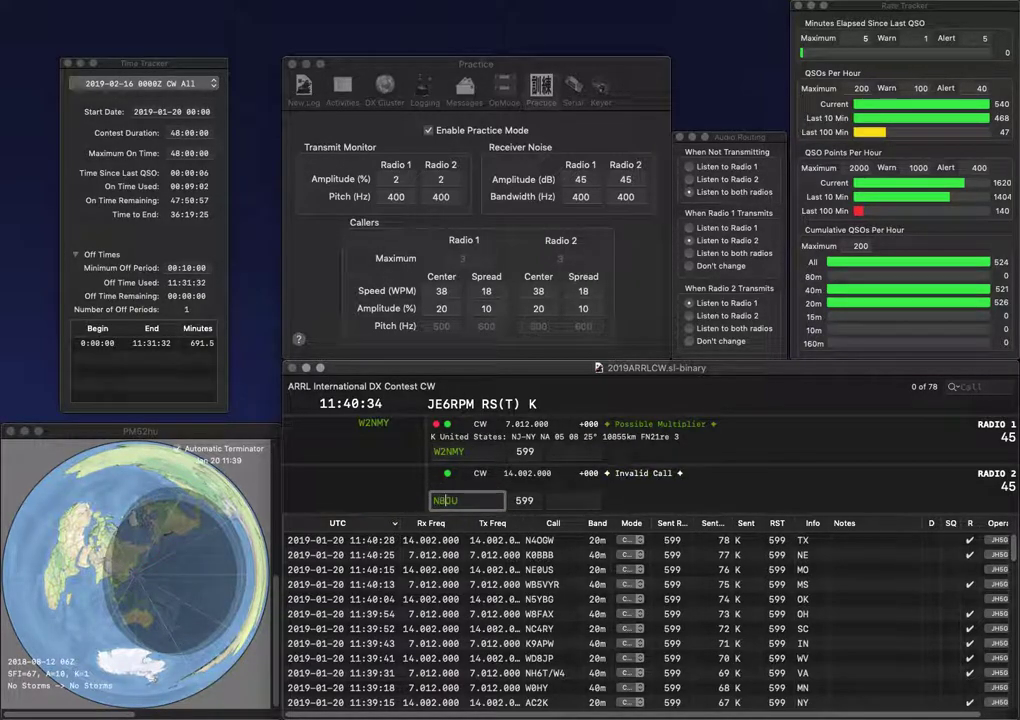
key(Return)
key(Tab)
text(NY)
key(Return)
key(Return)
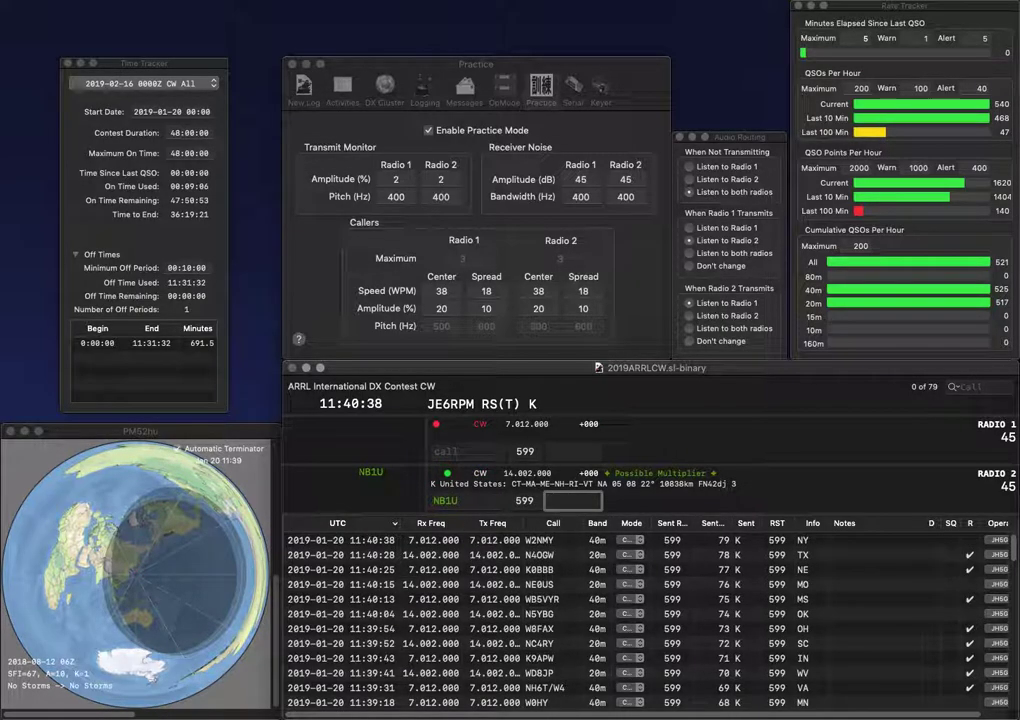
text(VA)
key(BackSpace)
text(T)
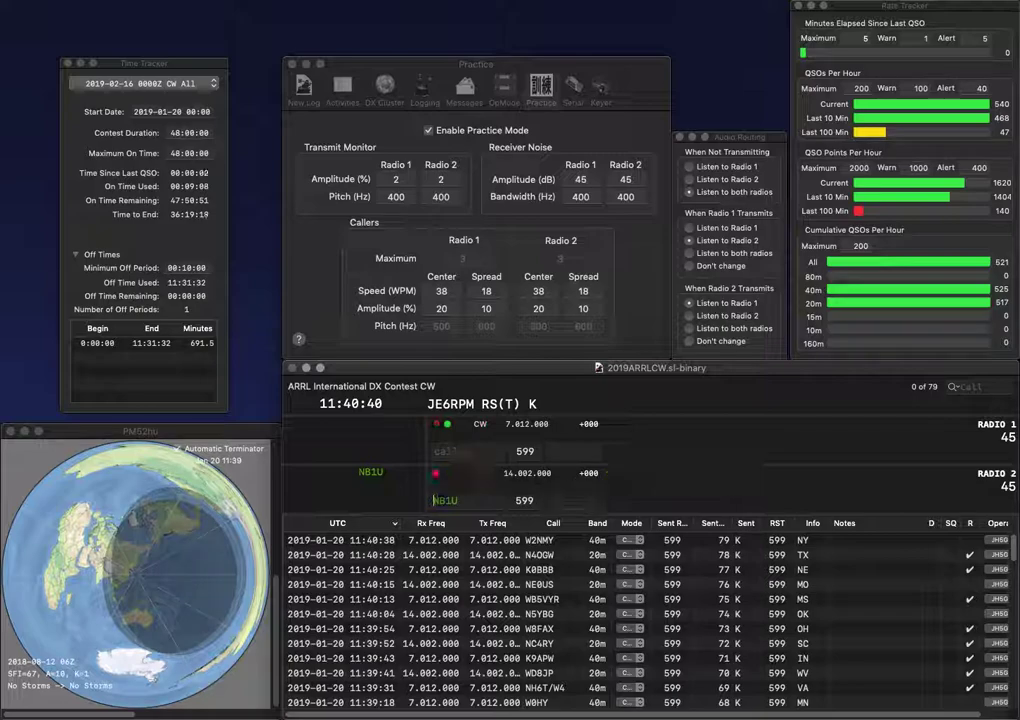
key(Return)
Step: Enter KE5FWC as the caller on Radio 1
text(KE)
text(6FWC)
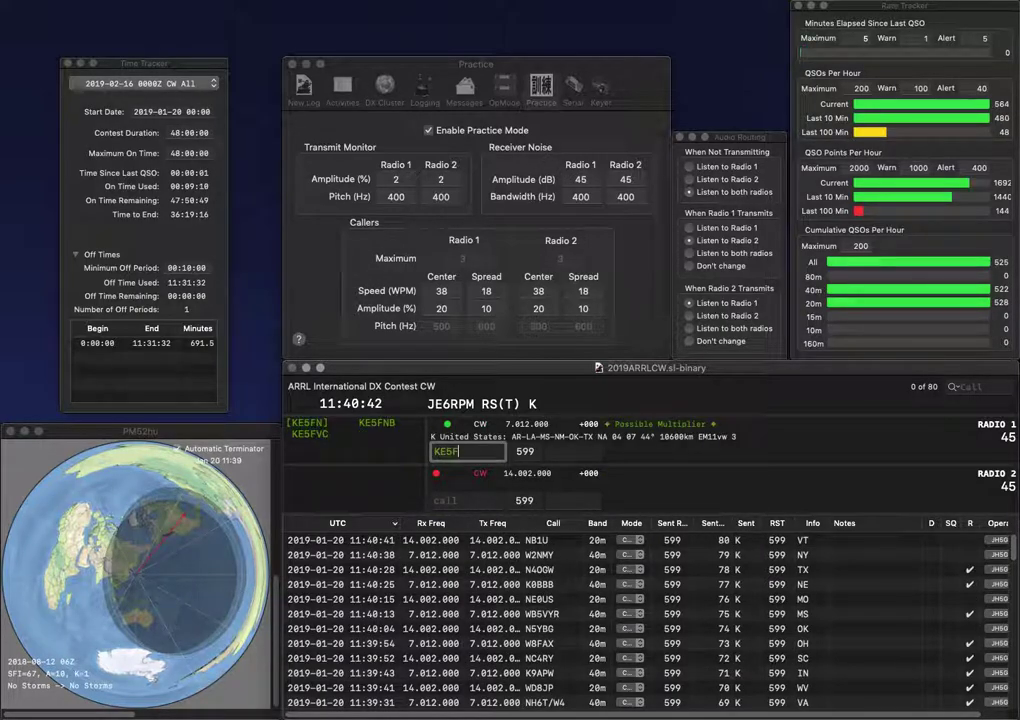
key(Return)
Step: Enter the partial callsign 5DRR as the caller on Radio 2, dropping the wrong prefix
text(AE5)
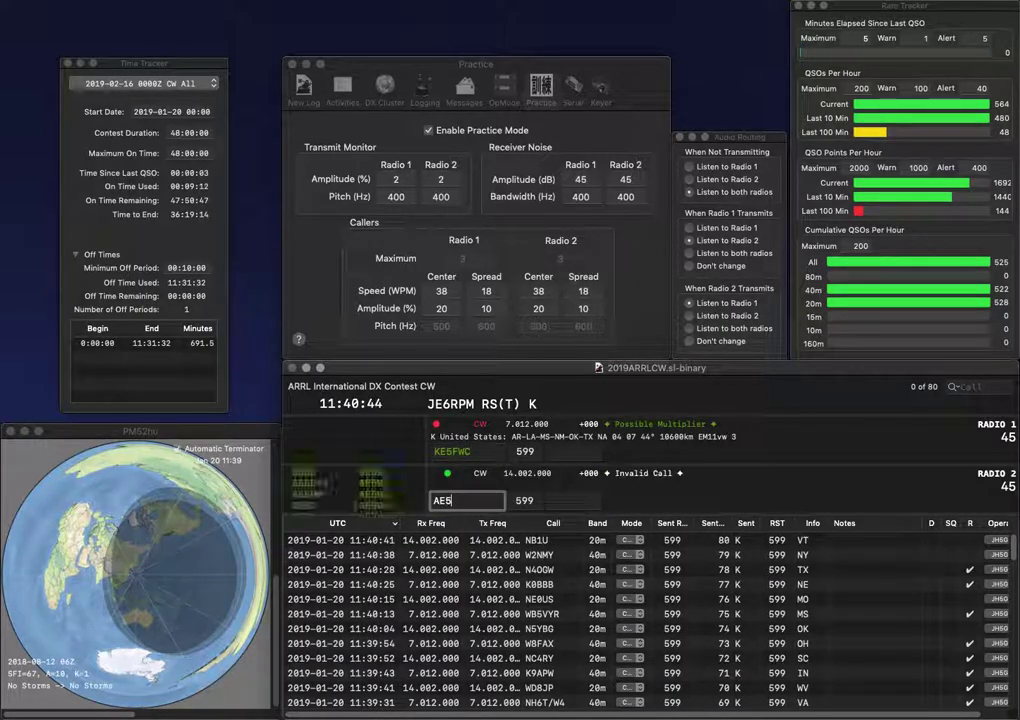
text(DRR)
key(Home)
key(Delete)
key(Delete)
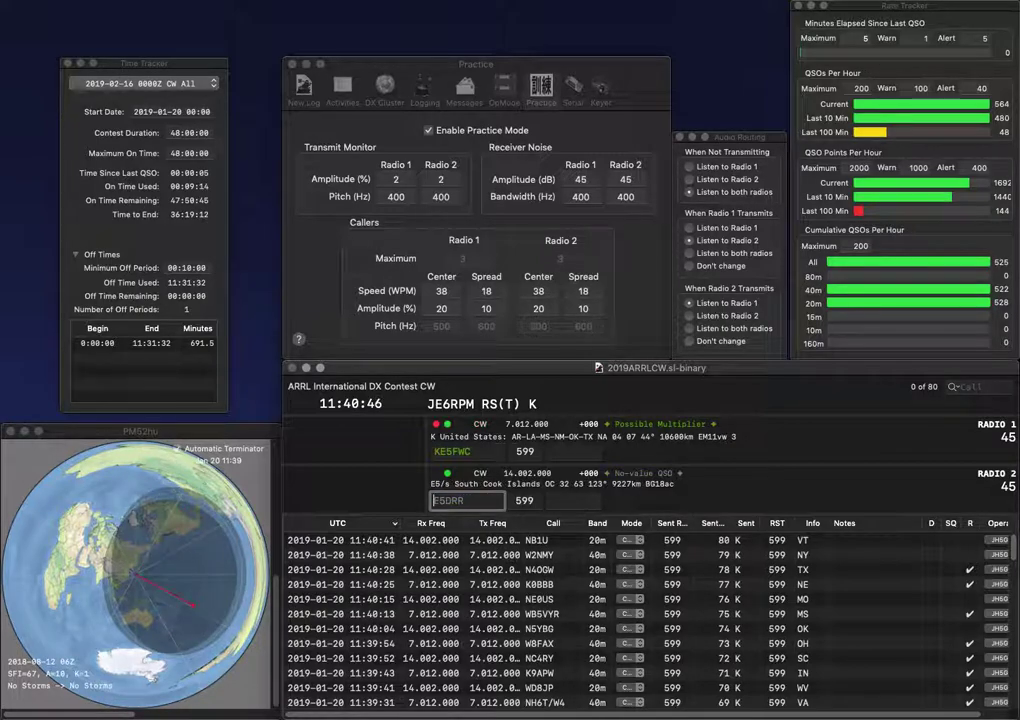
key(Return)
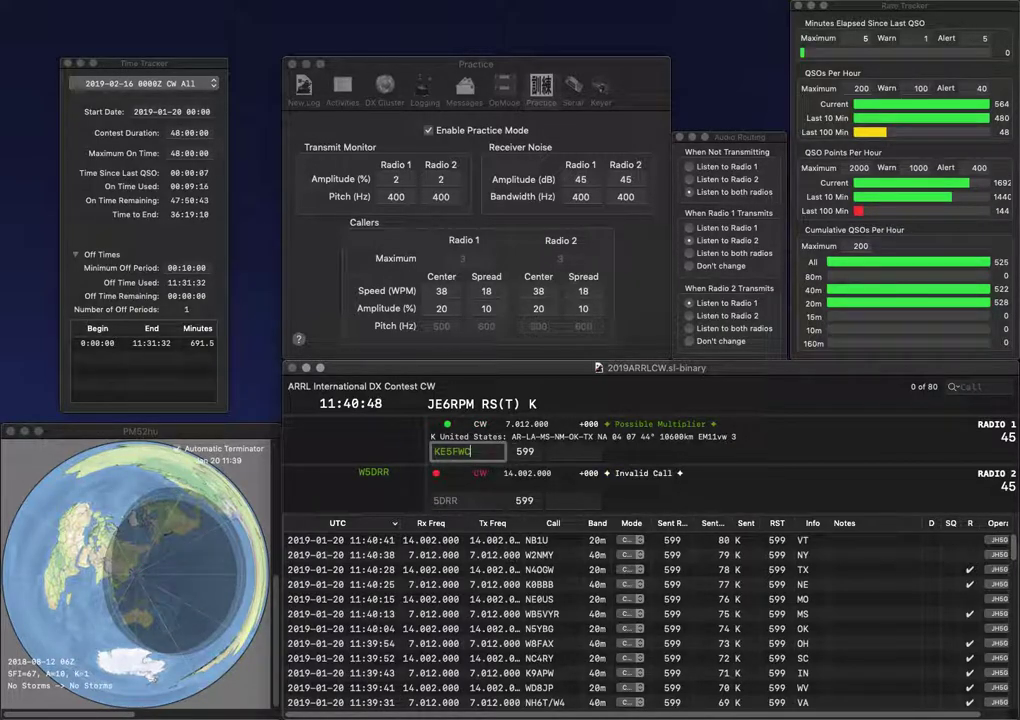
key(BackSpace)
text(V)
key(Return)
text(LA)
key(Return)
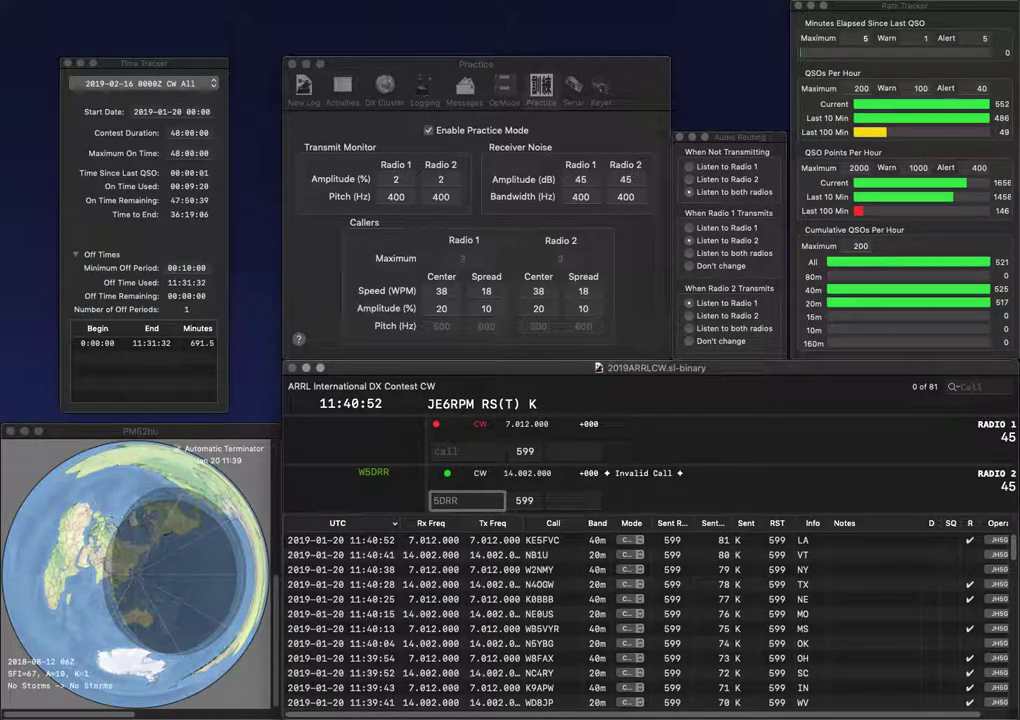
text(W)
key(Return)
text(WA5LFD)
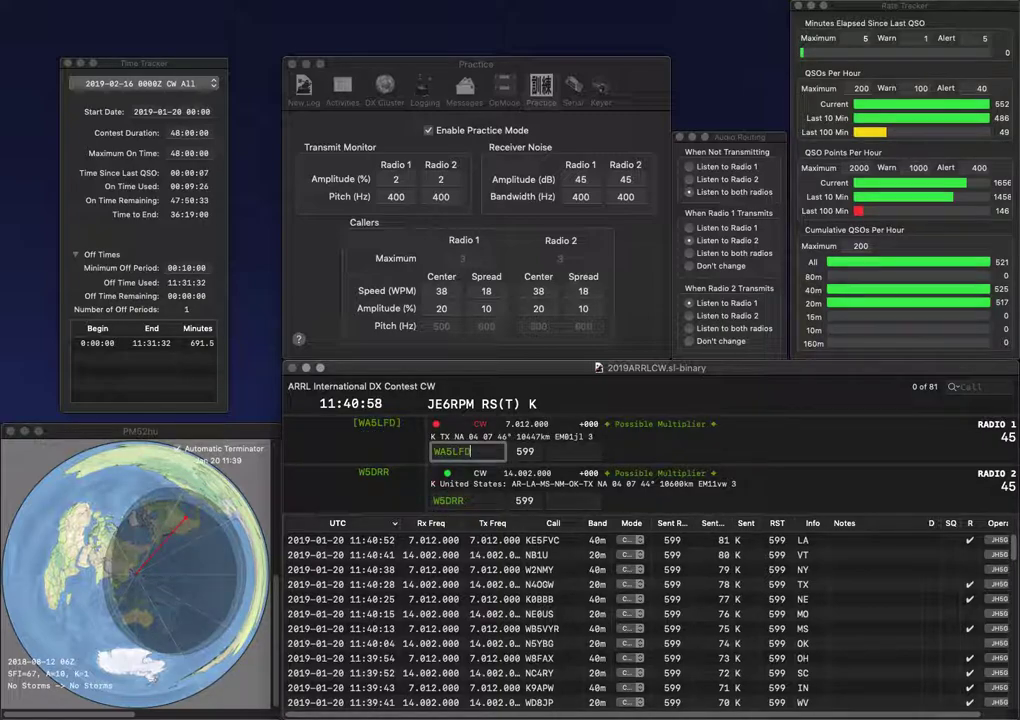
key(Return)
text(AR)
key(Return)
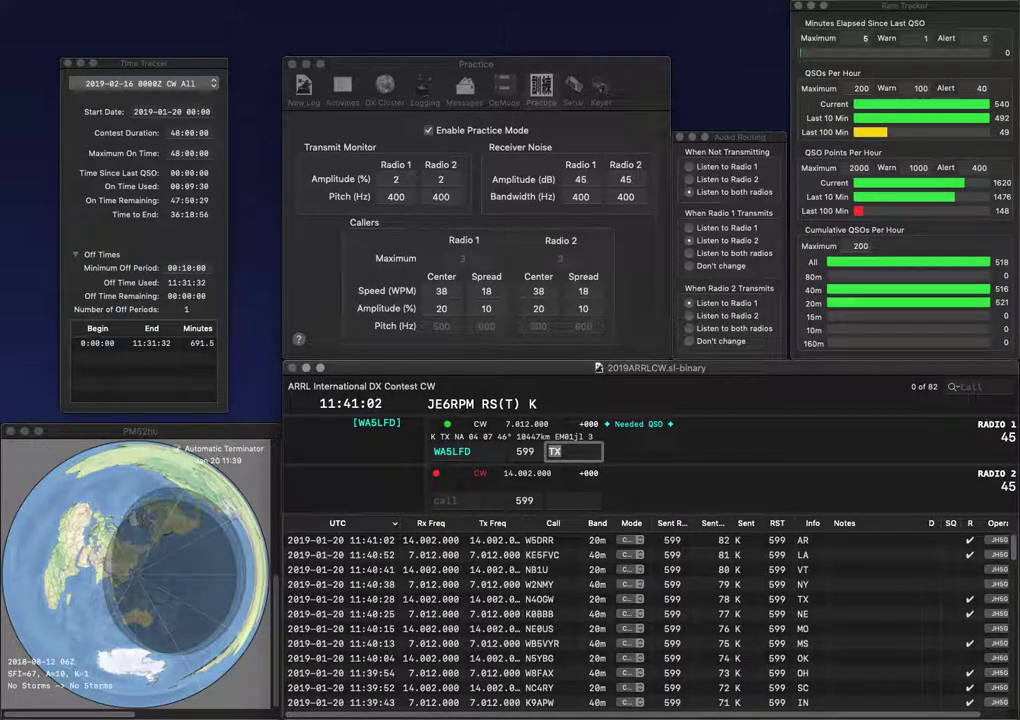
key(Return)
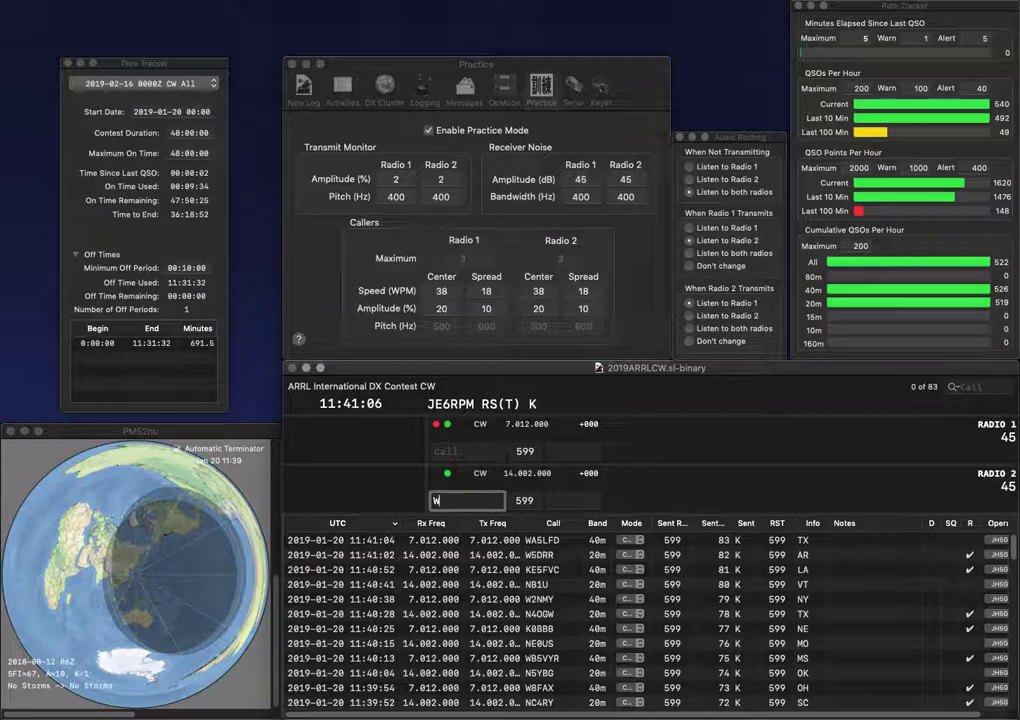
key(Return)
text(5JUO)
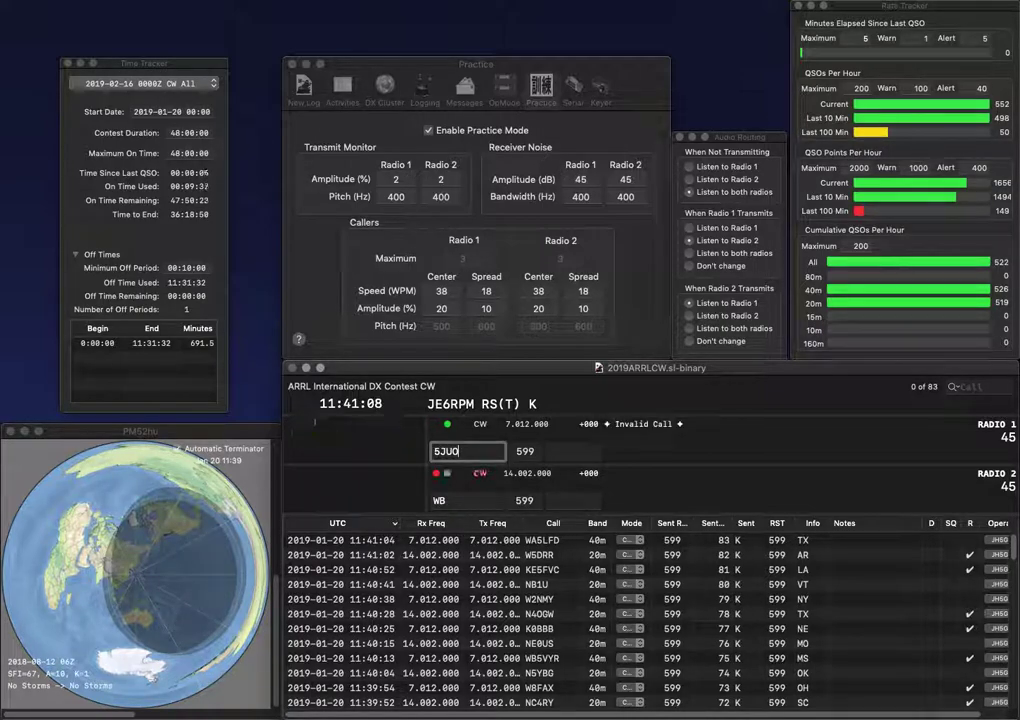
key(Return)
key(BackSpace)
text(6)
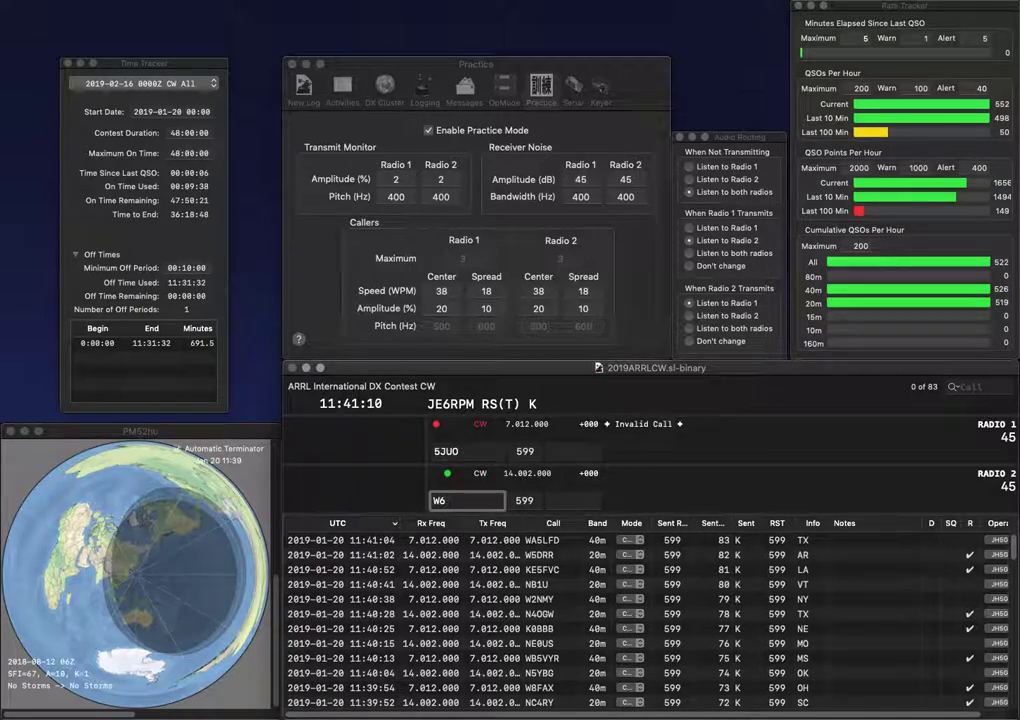
text(BO)
key(Return)
text(K4)
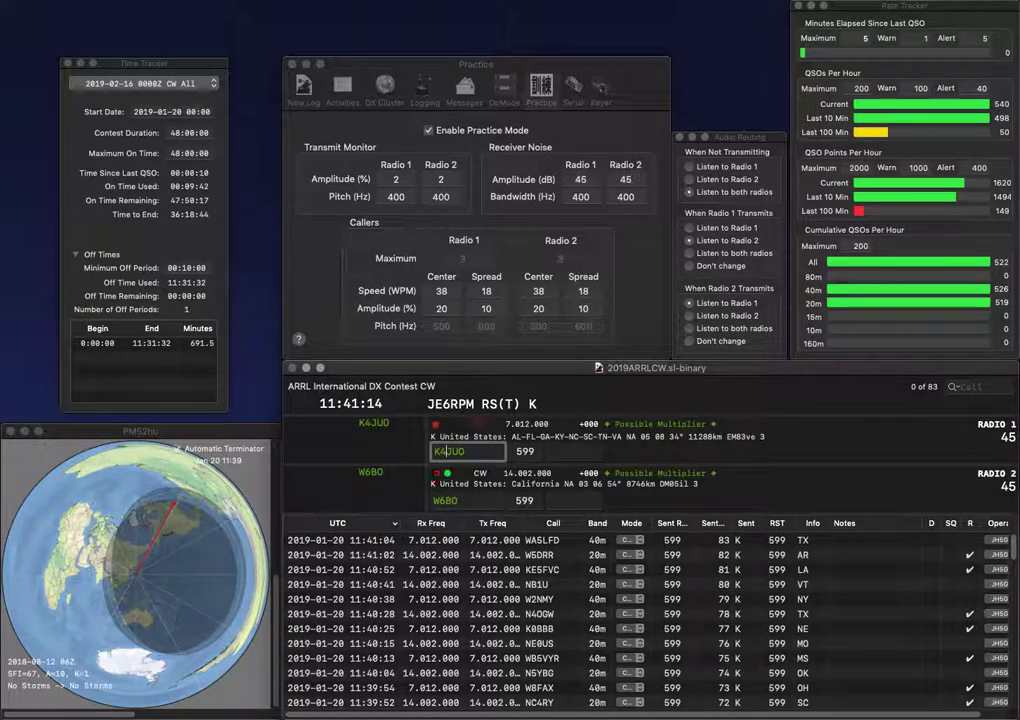
Step: Log W6BO with exchange CA on Radio 2 and K4JUO with exchange AL on Radio 1
key(Return)
text(CA)
key(Return)
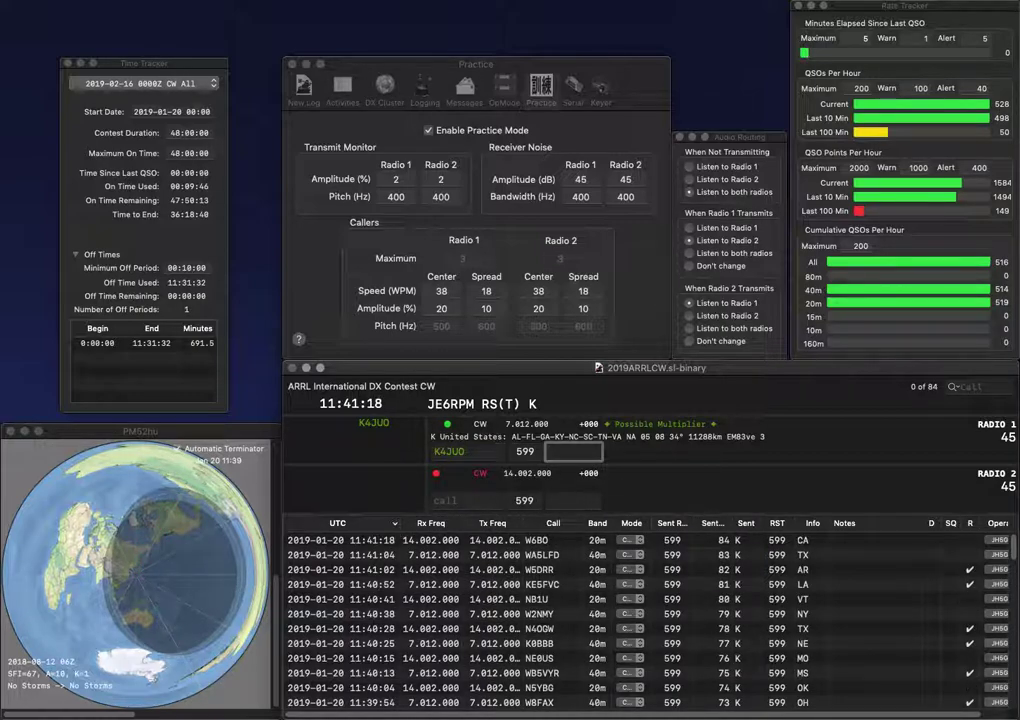
text(AL)
key(Return)
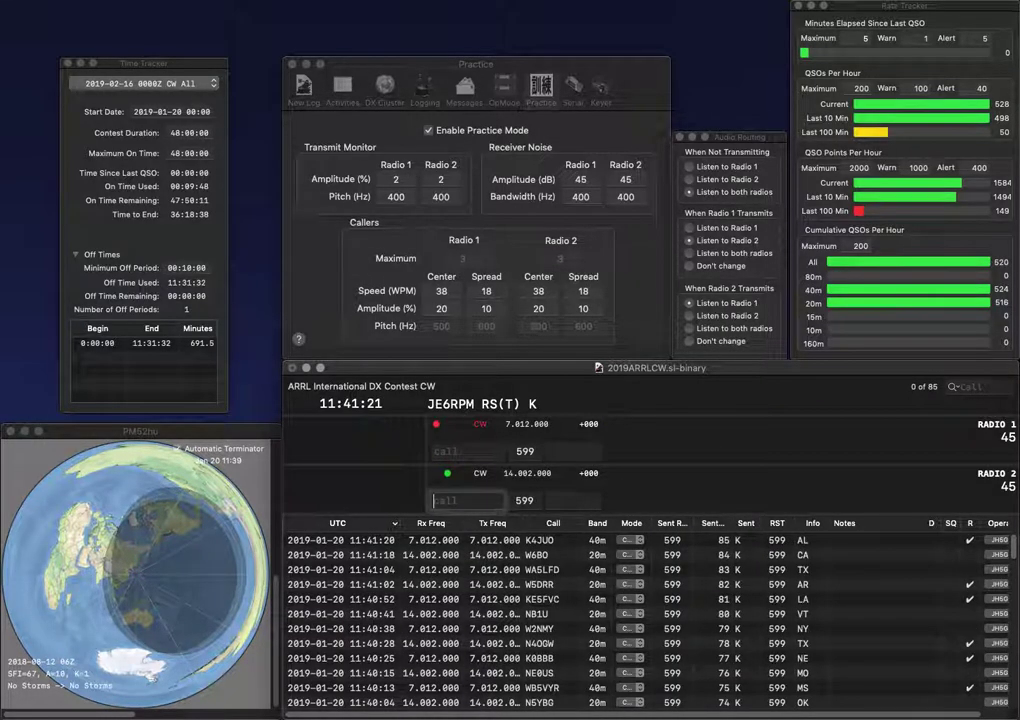
Step: Enter the partial callsign K1 on Radio 2 and AD8DS as the caller on Radio 1
text(KJ)
key(BackSpace)
text(1)
key(Return)
text(8DS)
key(ctrl+a)
text(AD)
key(Return)
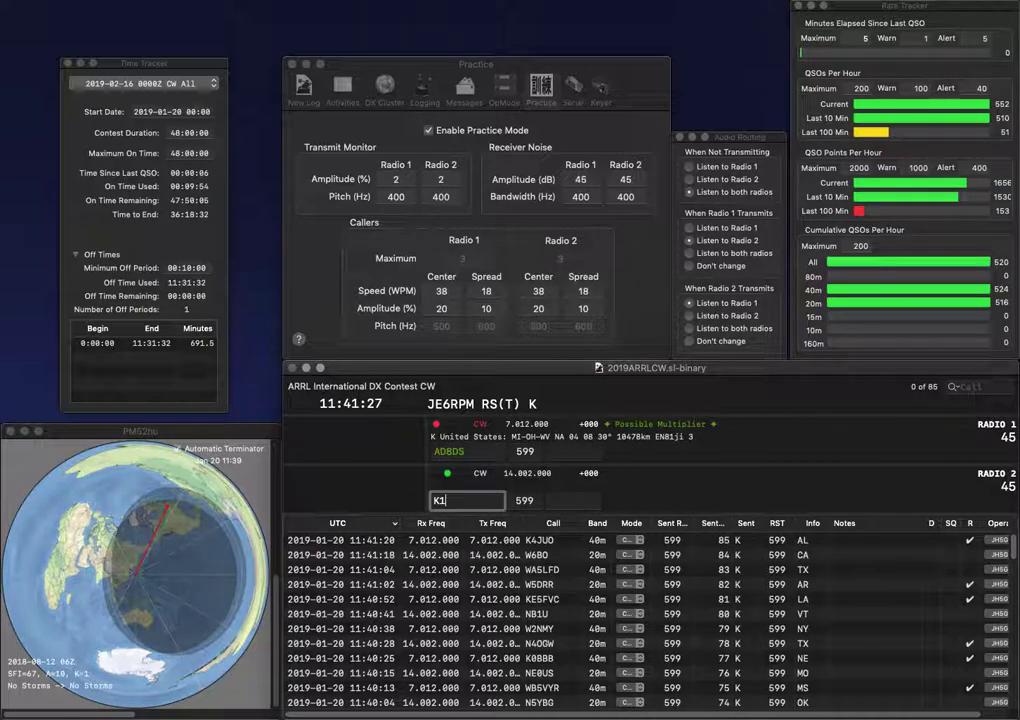
text(2A)
text(A)
key(Return)
key(Left)
key(Left)
key(Left)
key(BackSpace)
text(B)
key(Return)
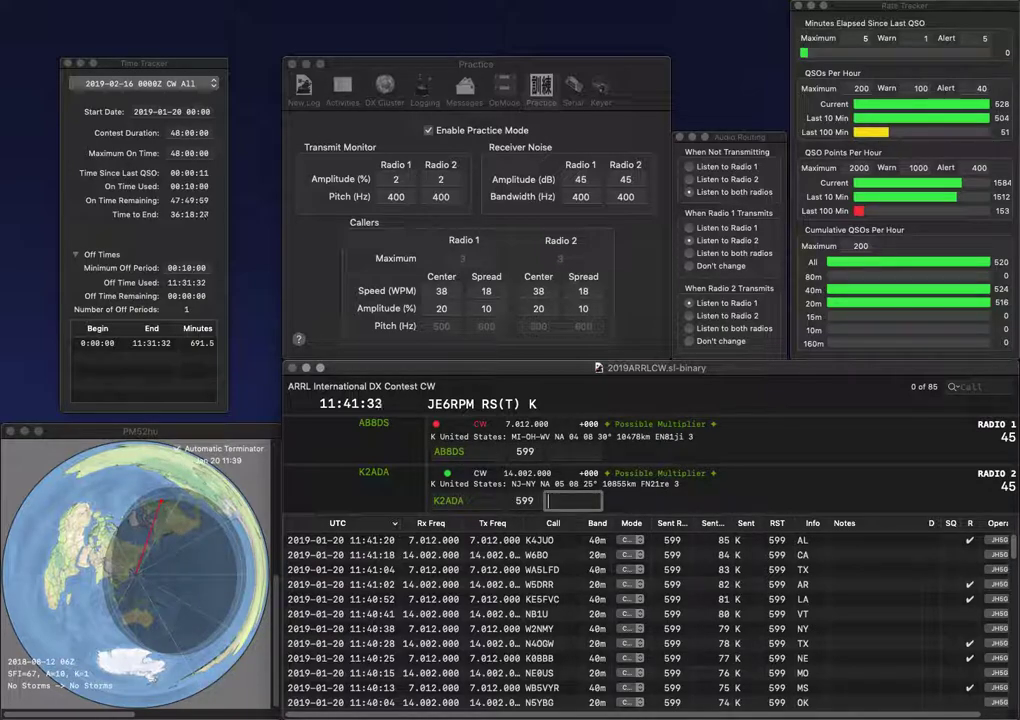
text(N)
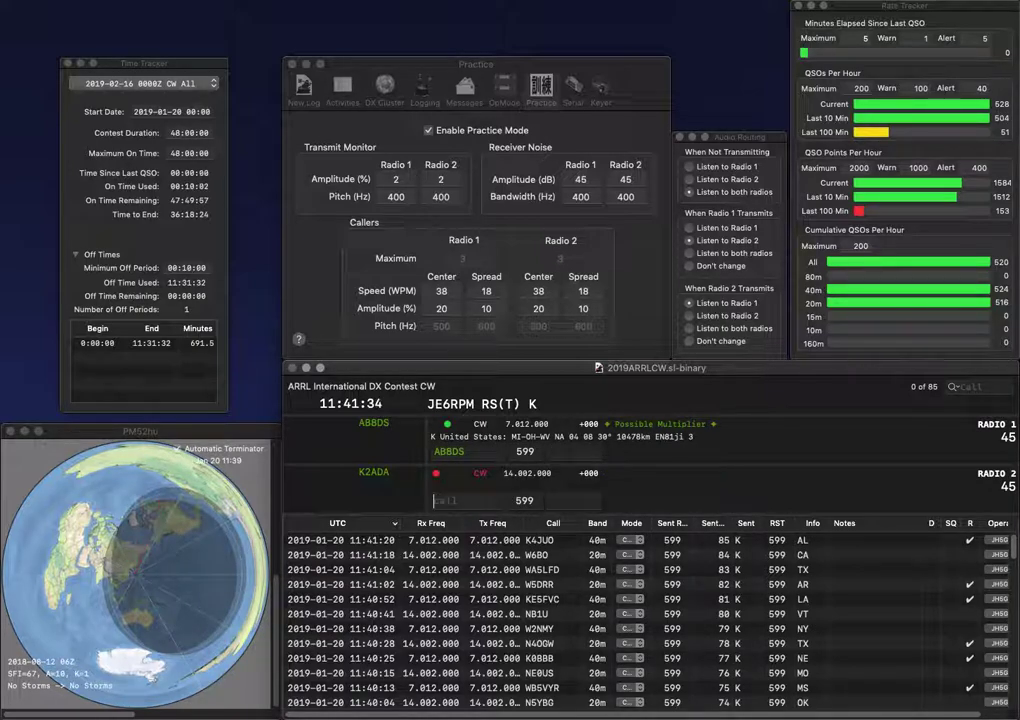
text(J)
key(Return)
text(W)
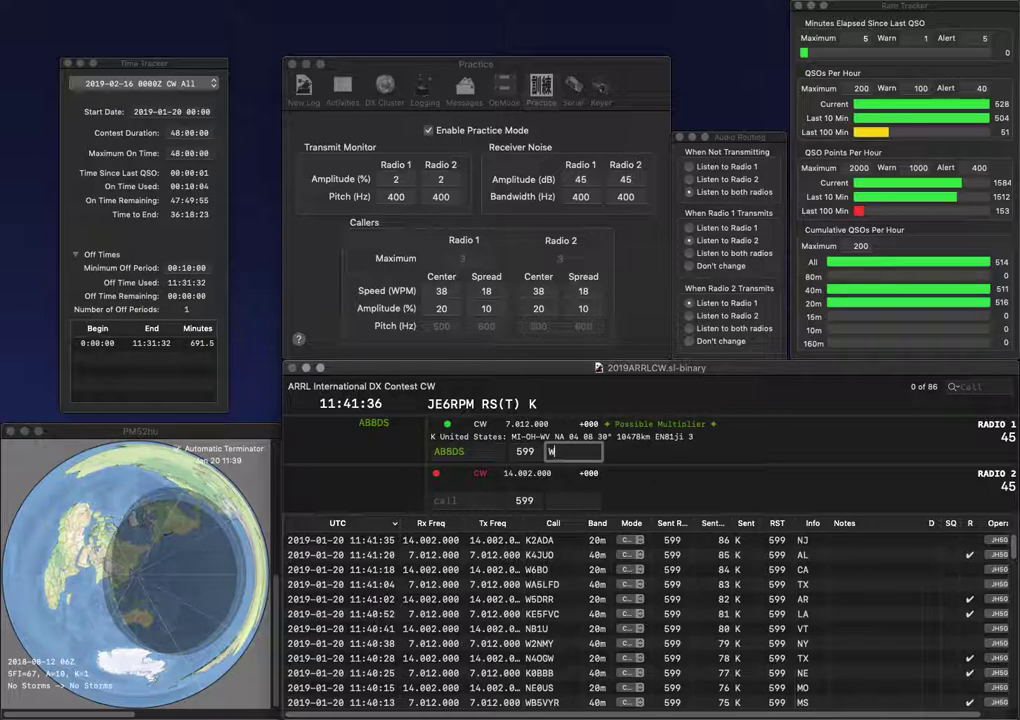
text(V)
key(Return)
text(K6)
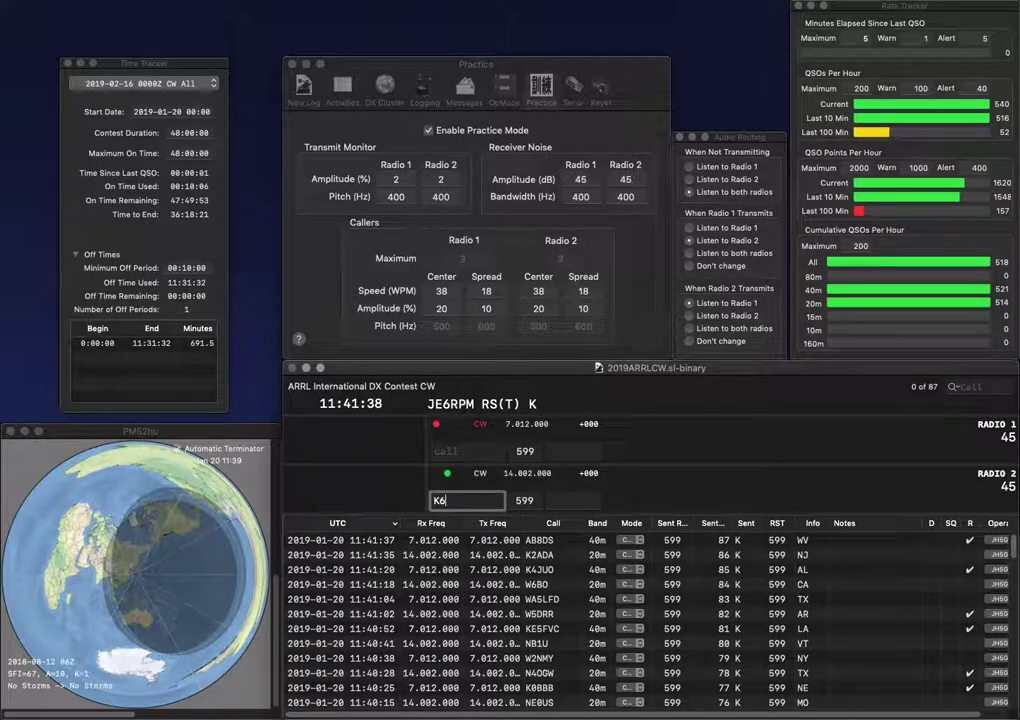
text(I)
text(KI4W)
text(CQ)
key(Return)
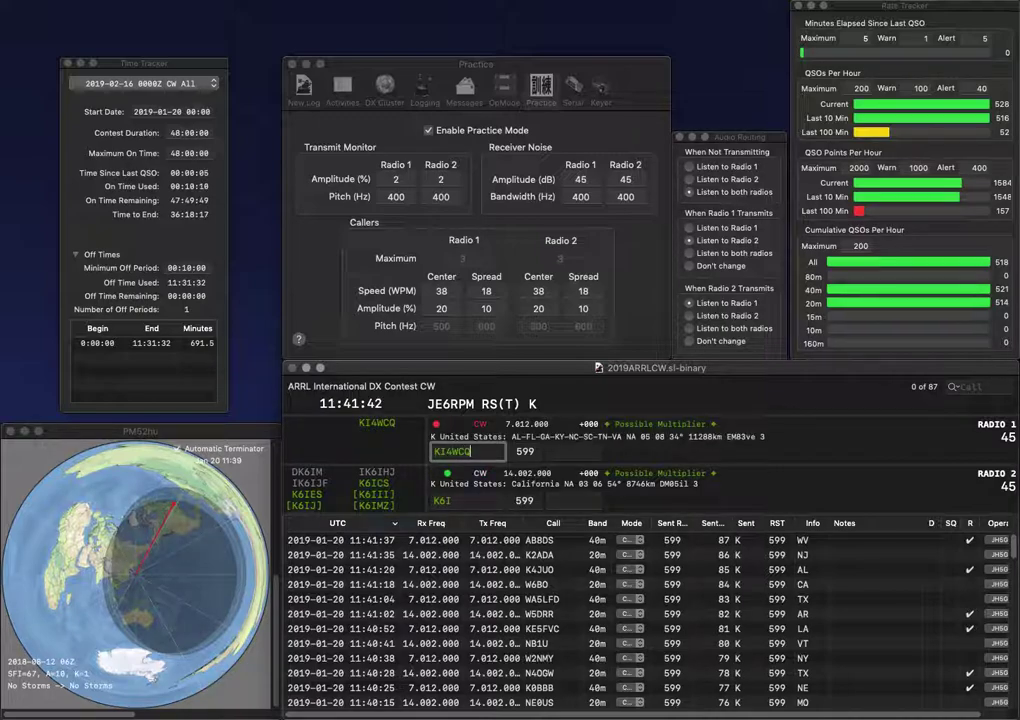
text(S)
key(BackSpace)
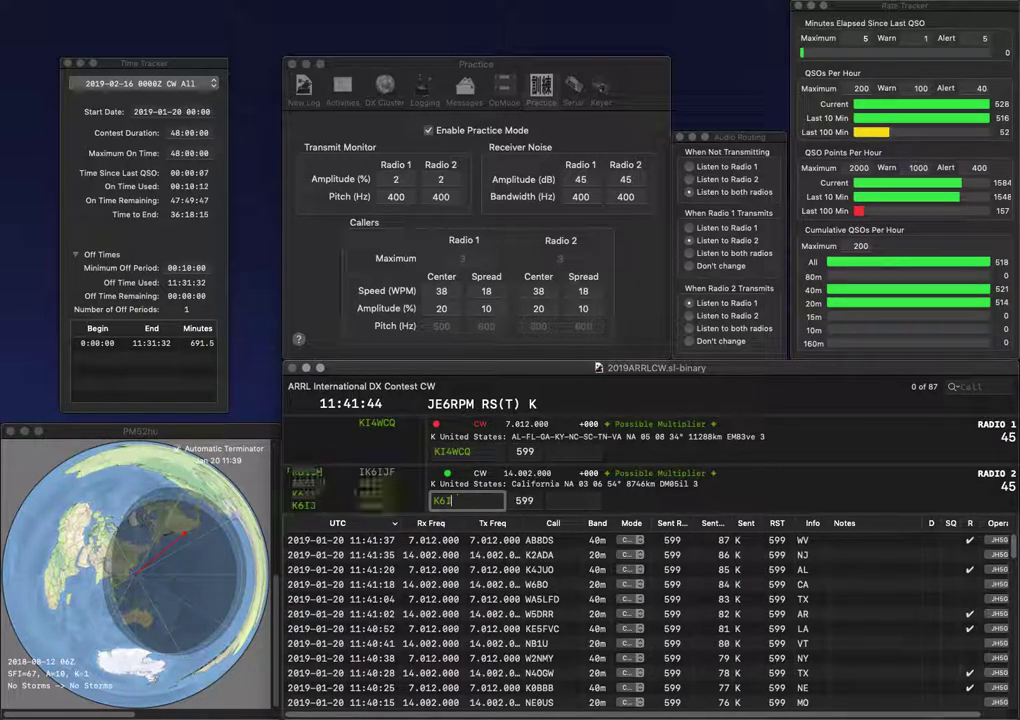
text(JT)
key(Return)
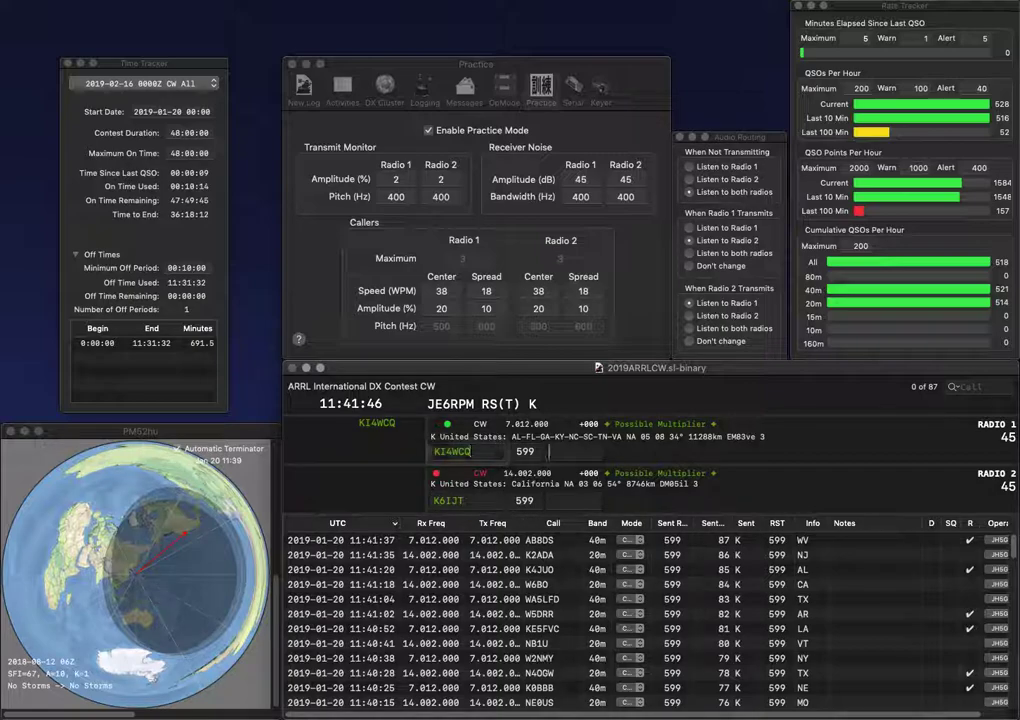
text(NC)
key(Return)
key(BackSpace)
text(S)
key(Return)
Step: Enter KD2NE as the caller on Radio 1, then log K6SJT with exchange CA and KD2NE with exchange NY
text(N)
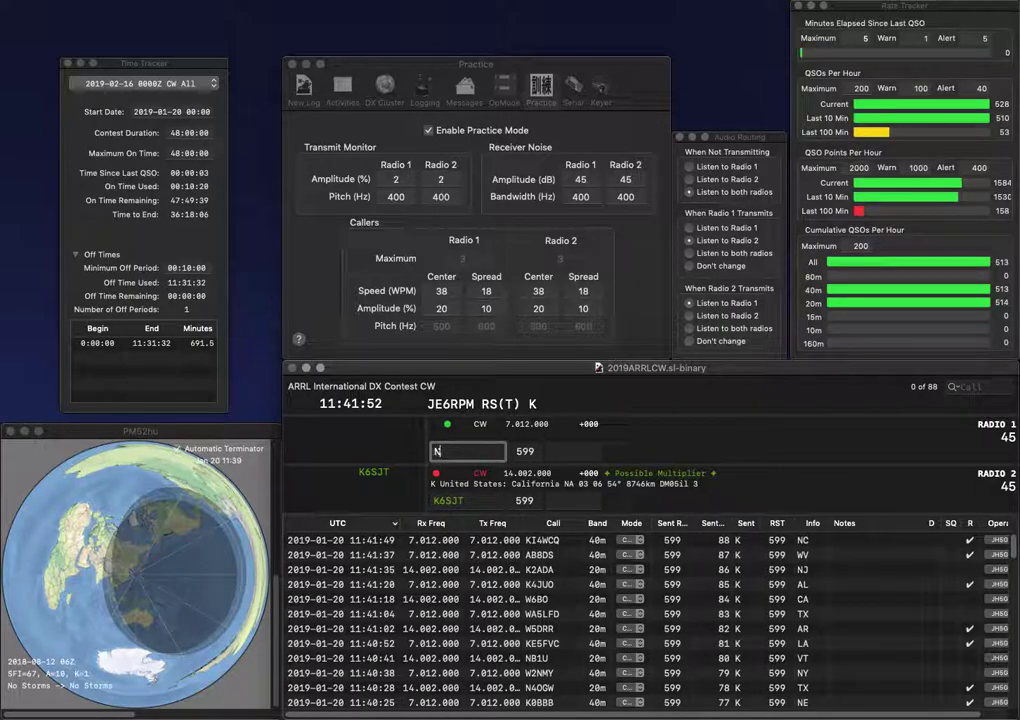
key(BackSpace)
text(KD2NE)
key(Return)
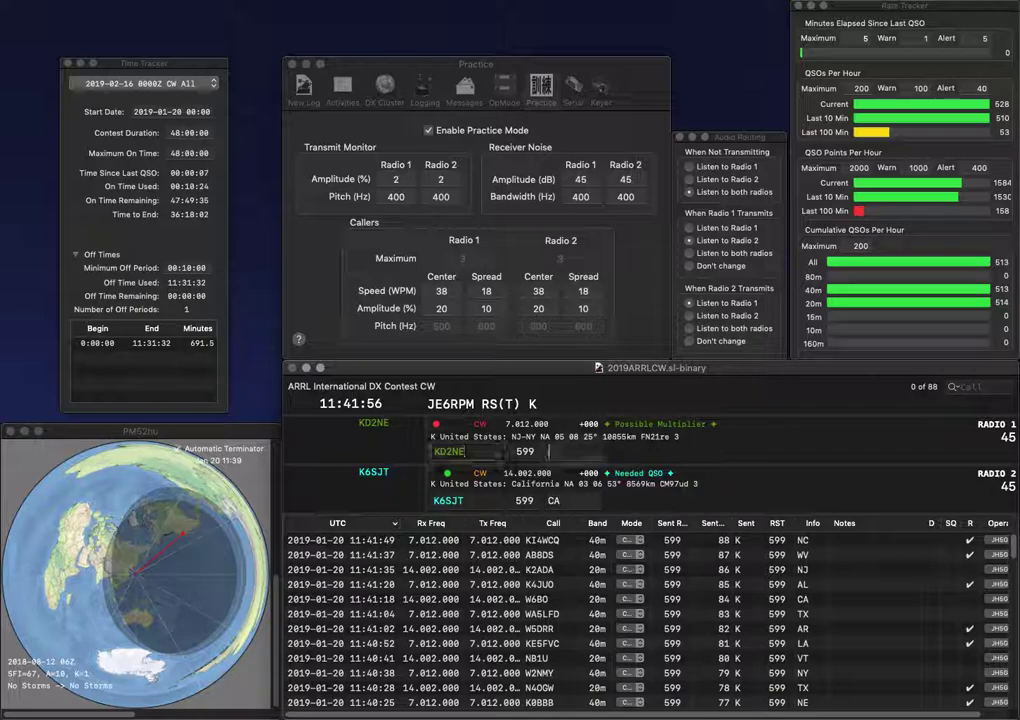
key(Return)
text(NY)
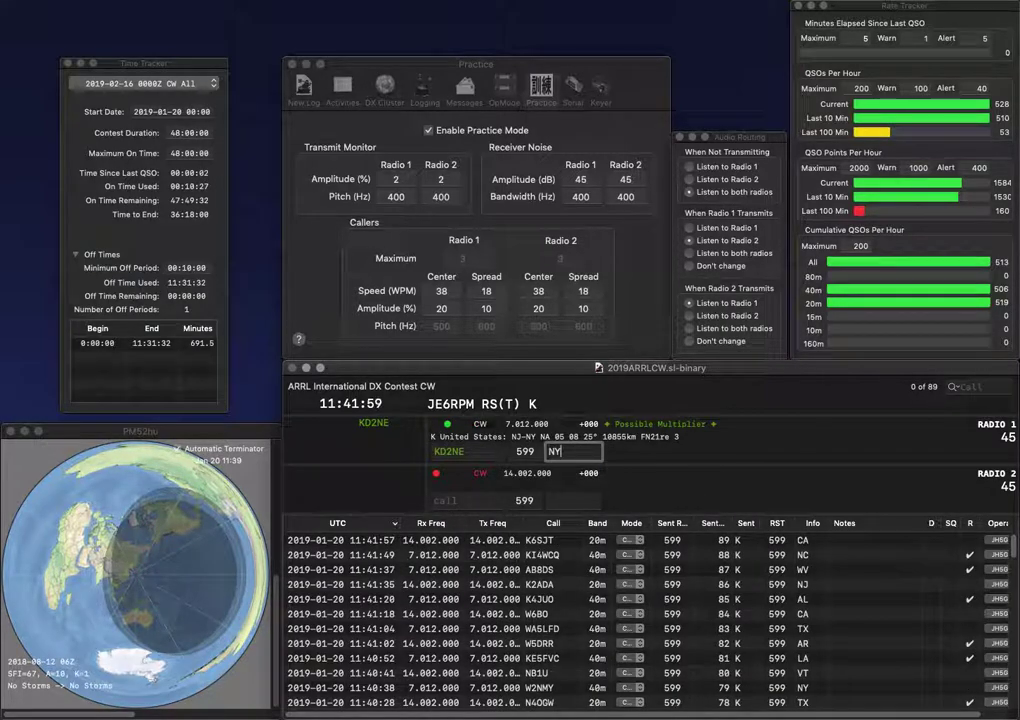
key(Return)
text(K7DQH)
key(Return)
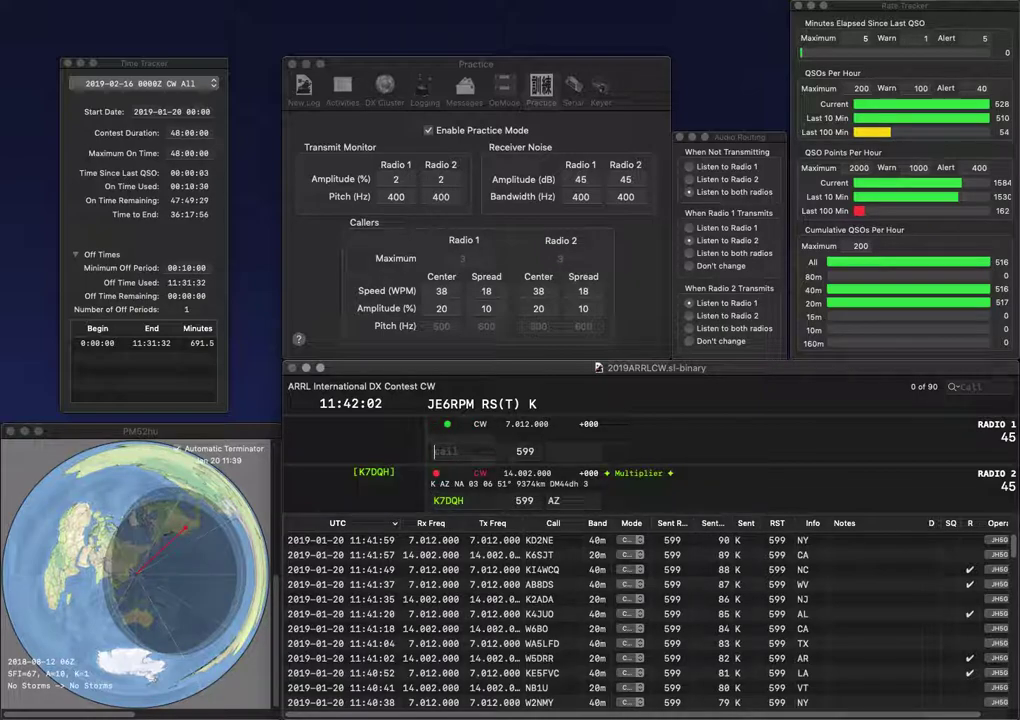
text(WW3K)
key(Return)
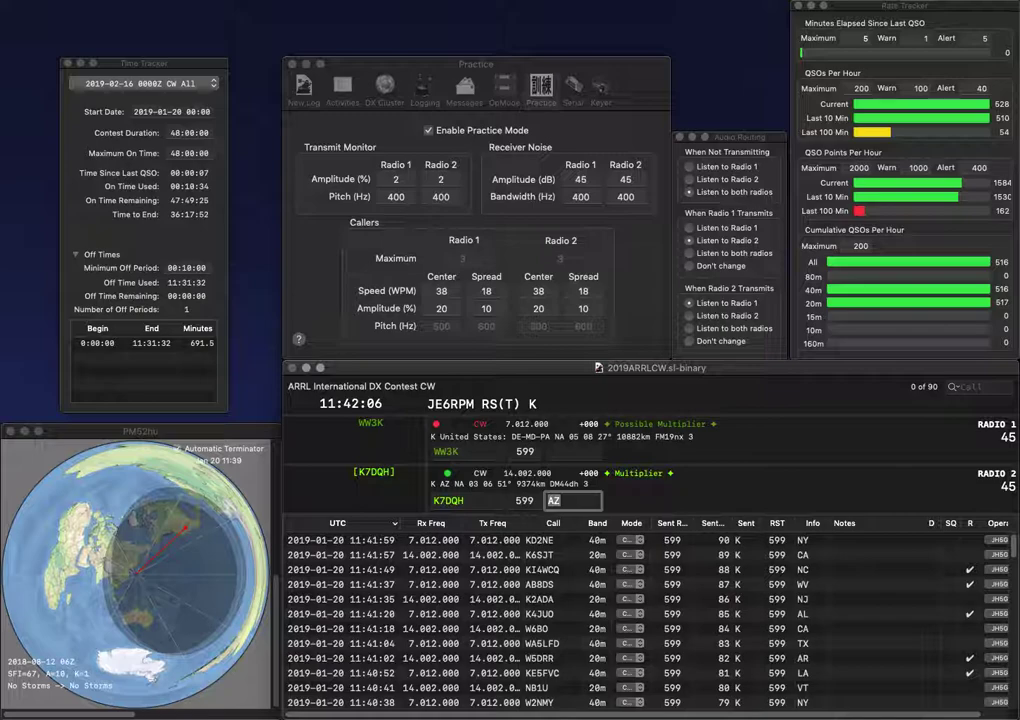
key(Return)
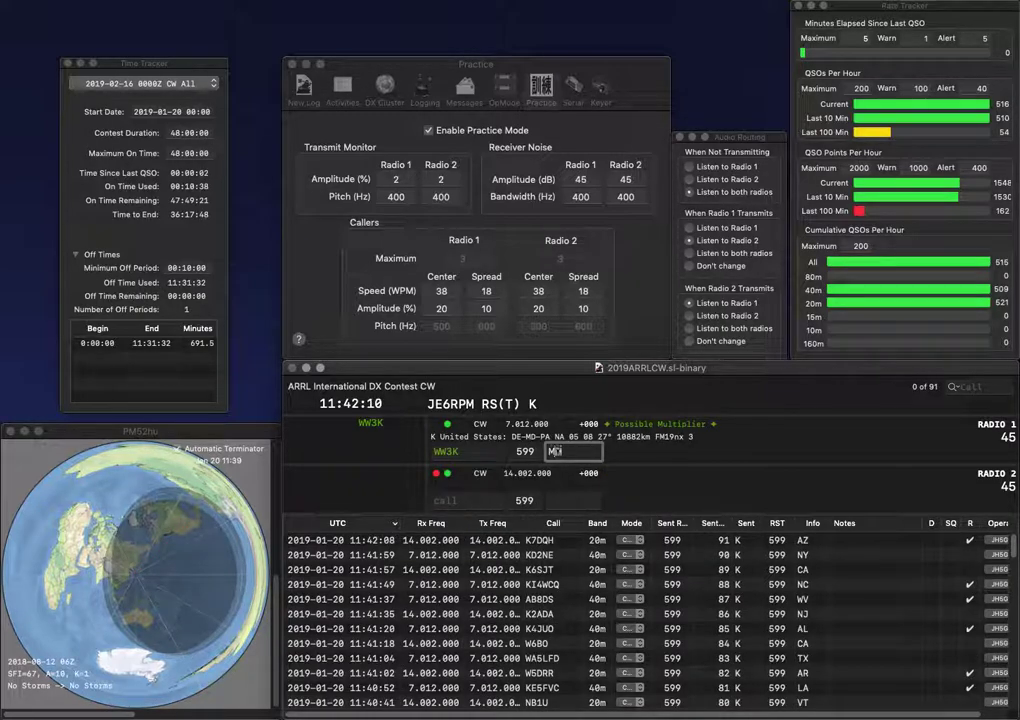
key(Return)
Step: Enter VE3GO as the caller on Radio 2 and N1NC as the caller on Radio 1
text(VE3D)
text(O)
key(Return)
text(N1NC)
key(Return)
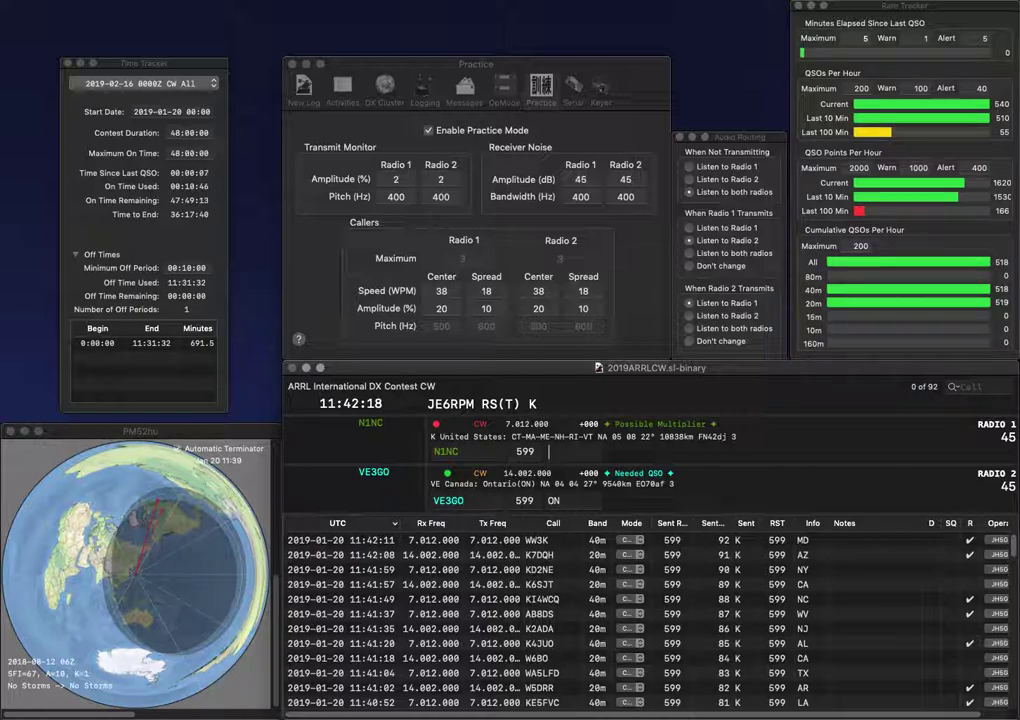
key(Return)
text(M)
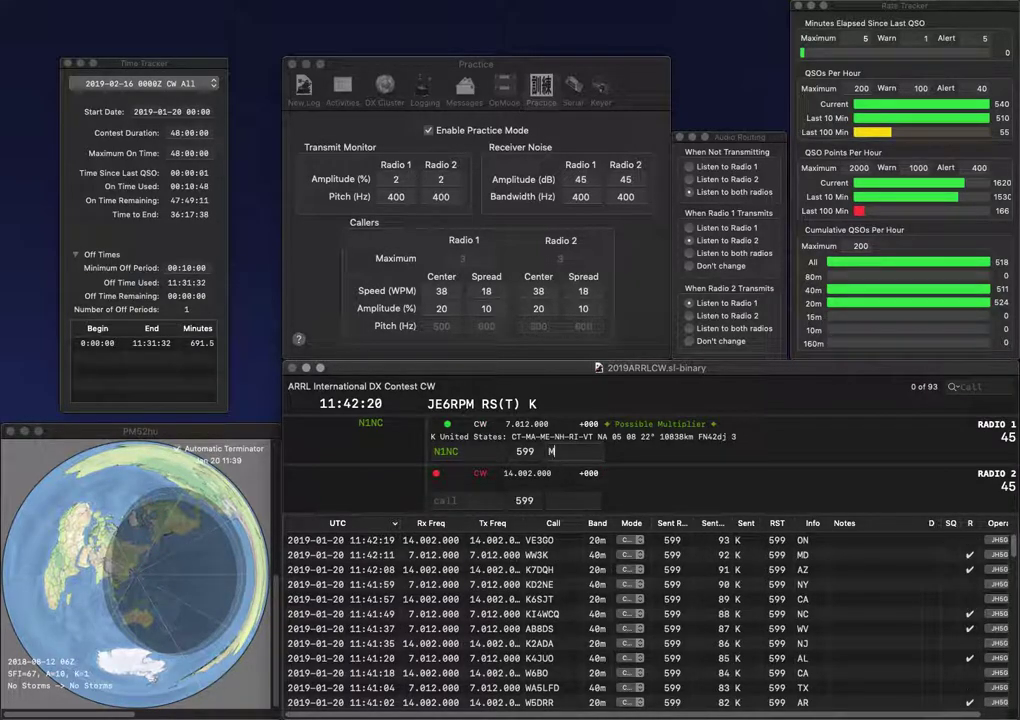
text(E)
key(Return)
Step: Enter KE1Q as the caller on Radio 2 and K9NB as the caller on Radio 1
text(KE1Q)
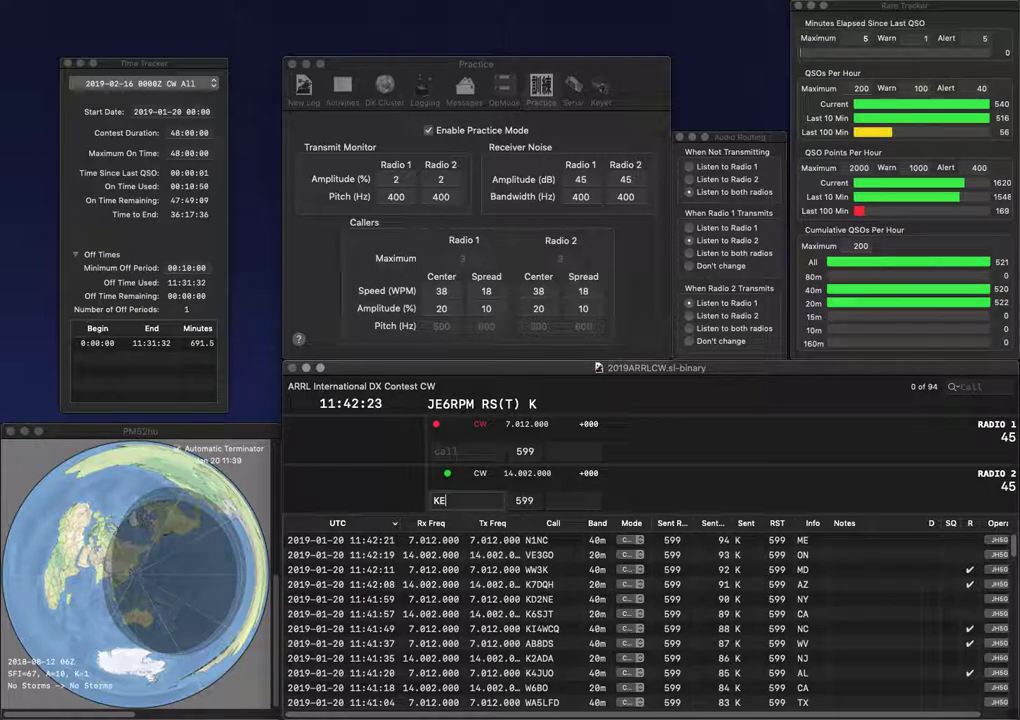
key(Return)
text(K)
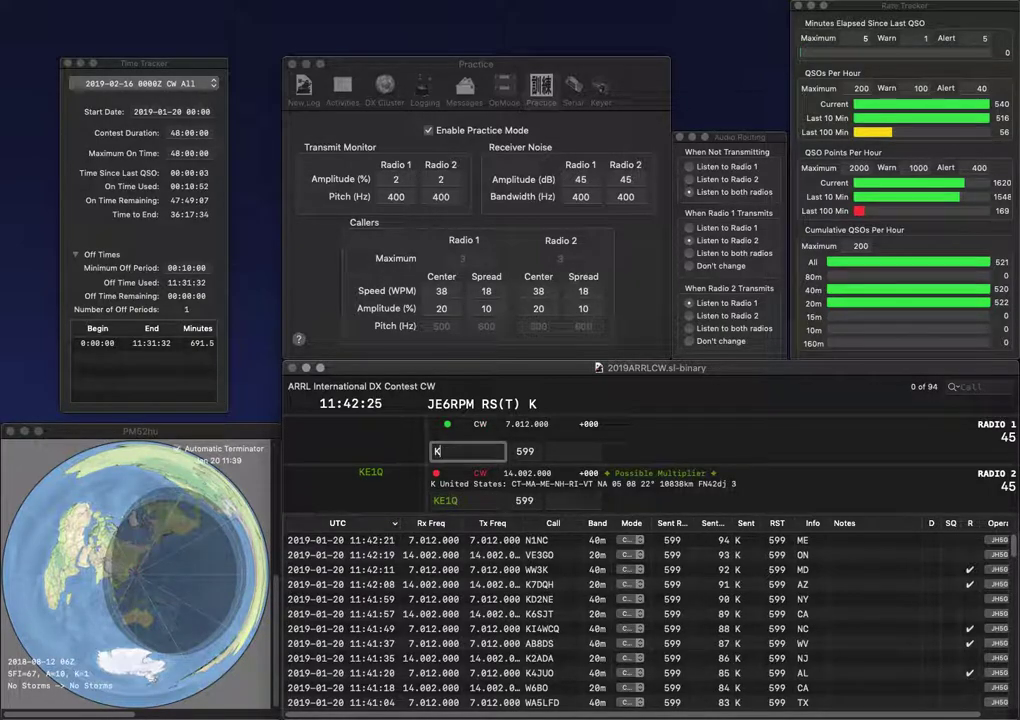
text(9NB)
key(Return)
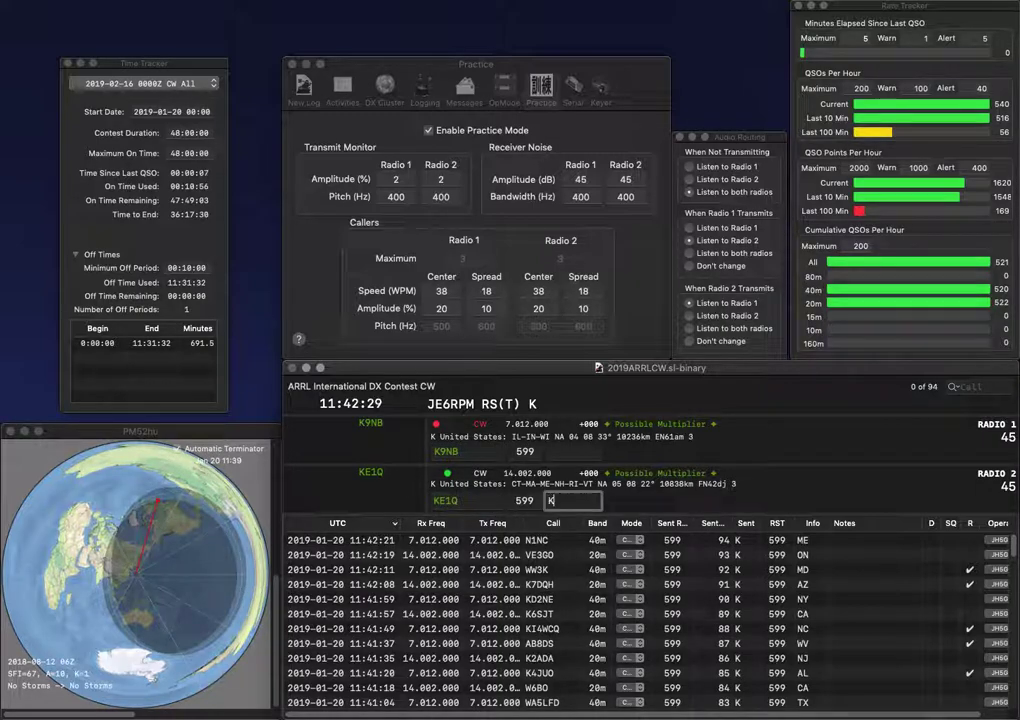
text(CT)
key(Return)
text(WI)
key(Return)
Step: Enter the partial callsign W4 as the caller on Radio 2
text(W)
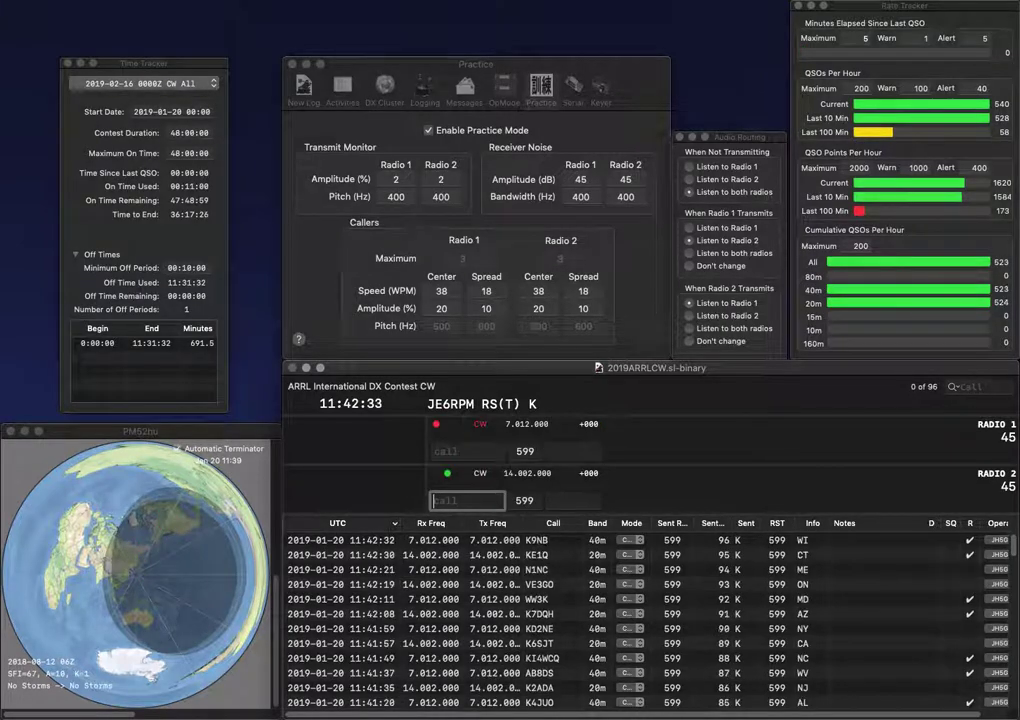
text(3)
key(BackSpace)
text(4)
key(Return)
text(NXG)
key(ctrl+a)
text(6)
text(6)
key(Return)
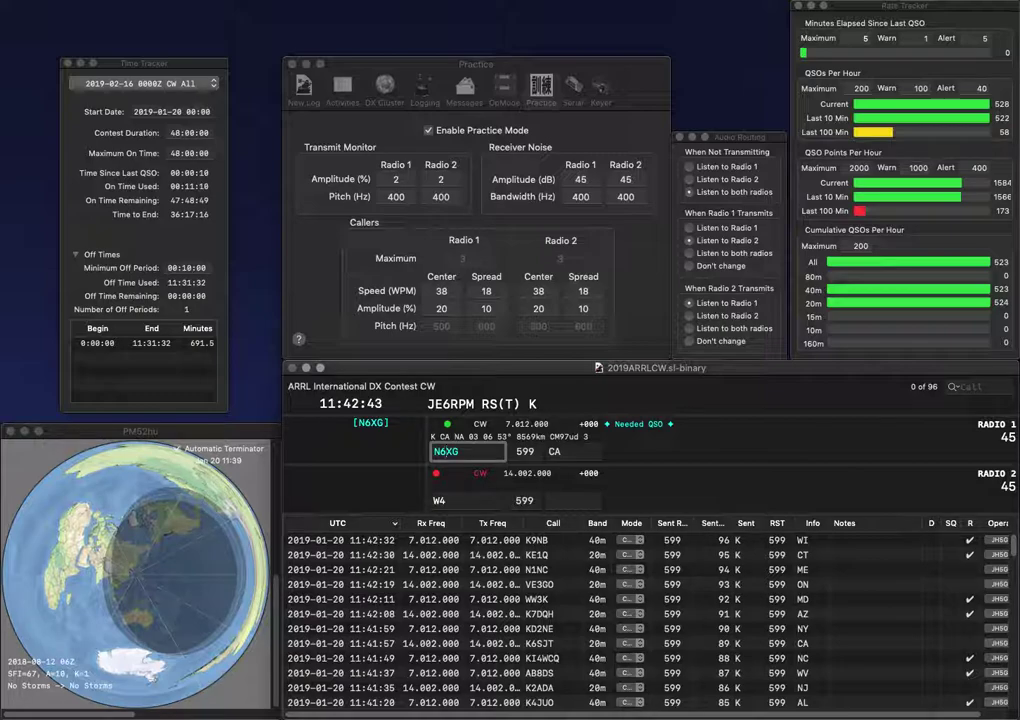
key(Return)
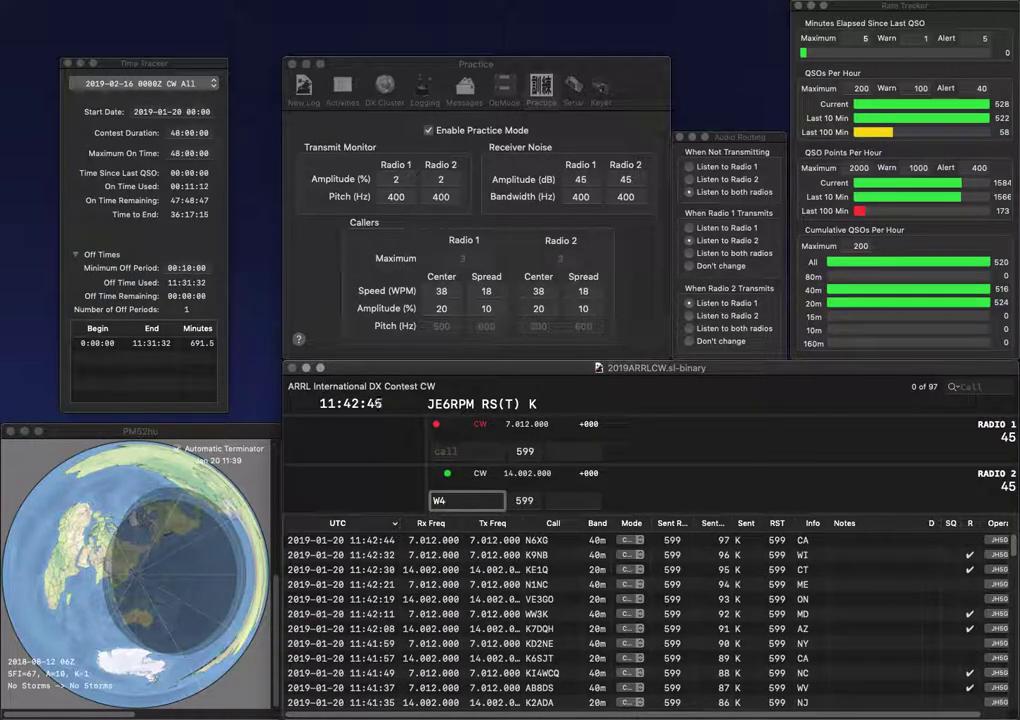
text(LJS)
key(Return)
text(W2I)
key(Return)
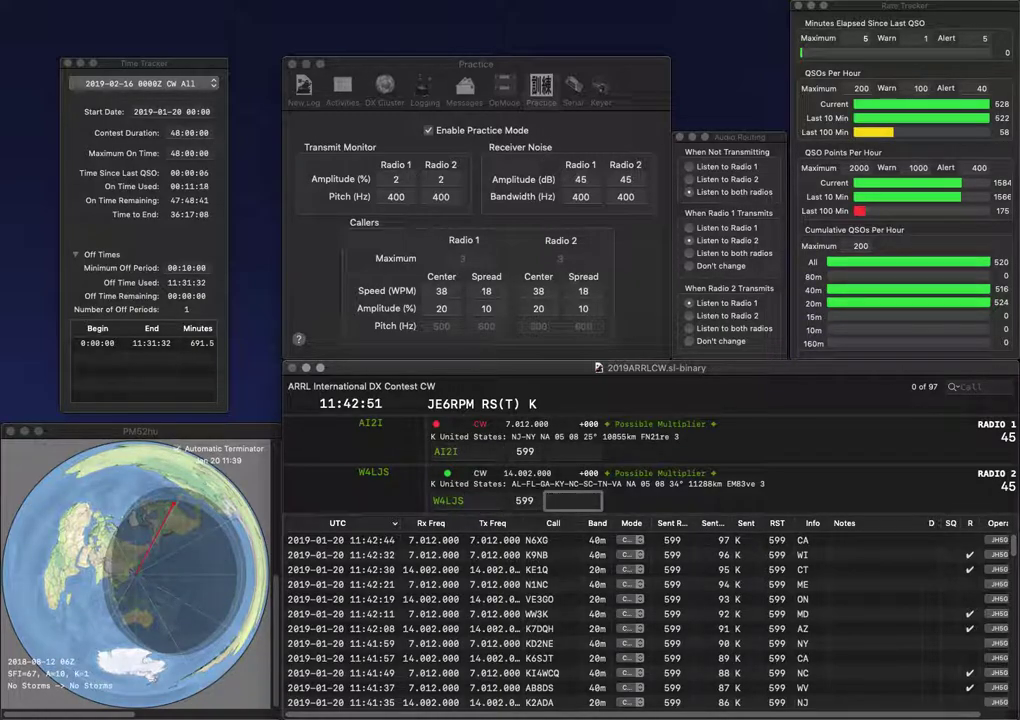
text(NC)
key(Return)
text(N)
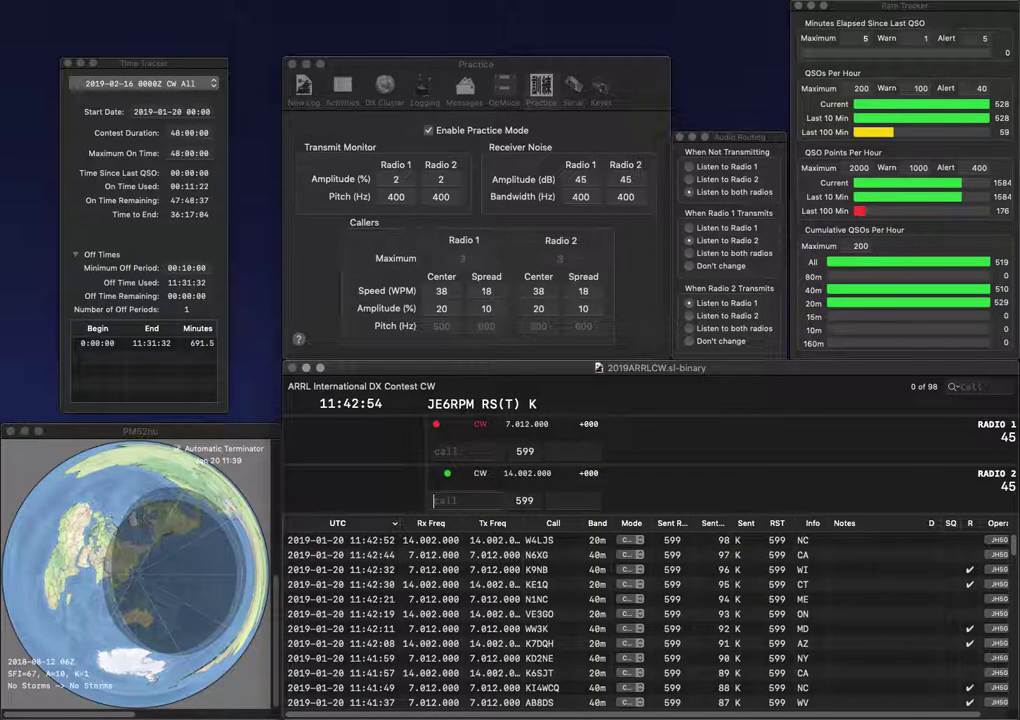
key(Return)
Step: Enter AF6GQ as the caller on Radio 2 and the partial callsign E3LC on Radio 1
text(AGQ)
key(Return)
text(E3LC)
key(Return)
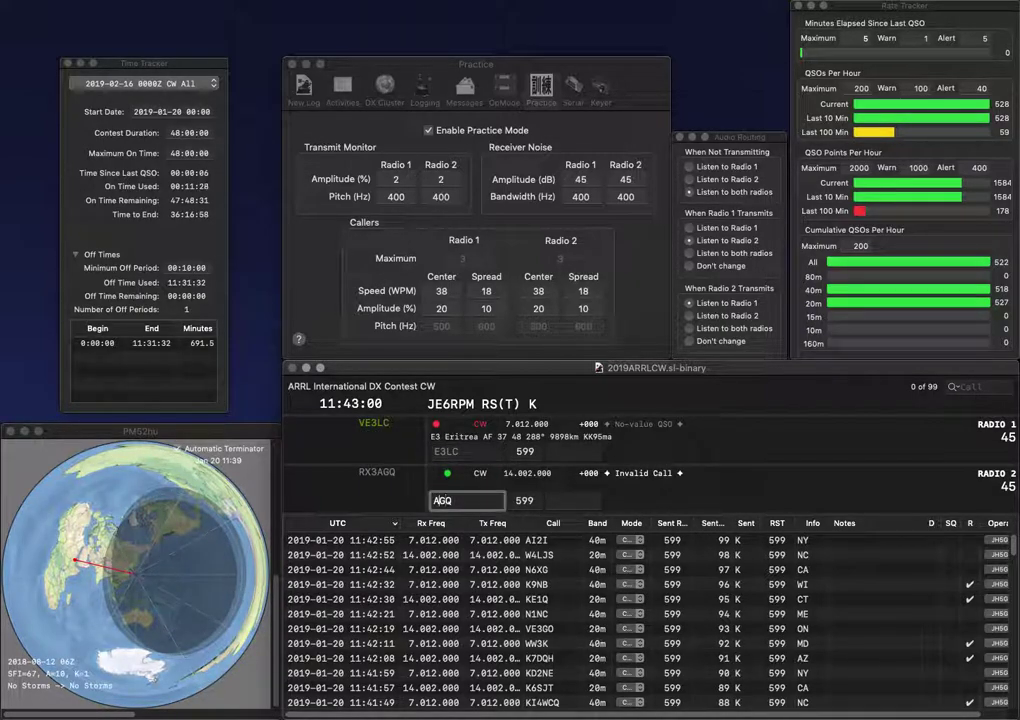
text(6)
key(Return)
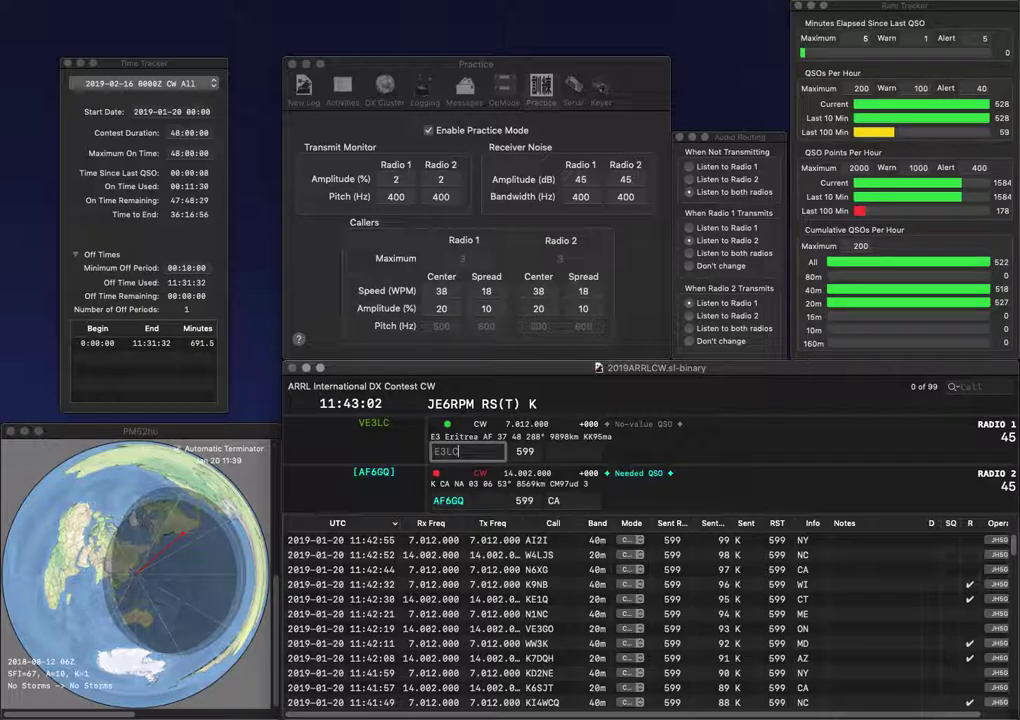
Step: Correct the Radio 1 callsign to VE3LC and log the contact with exchange ON
text(V)
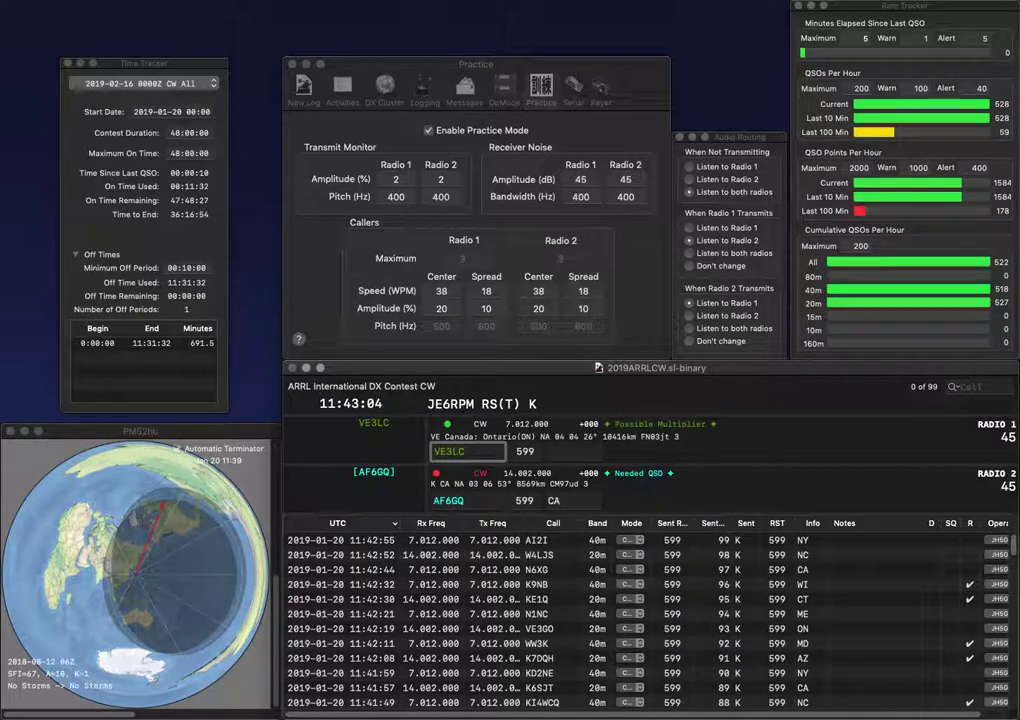
key(Tab)
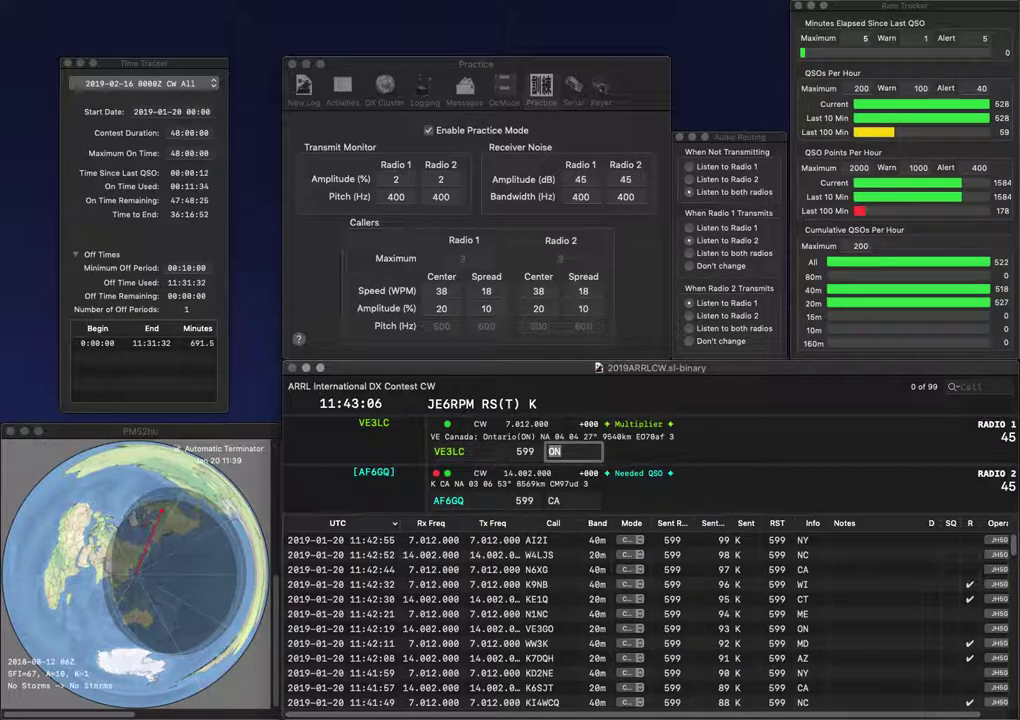
key(Return)
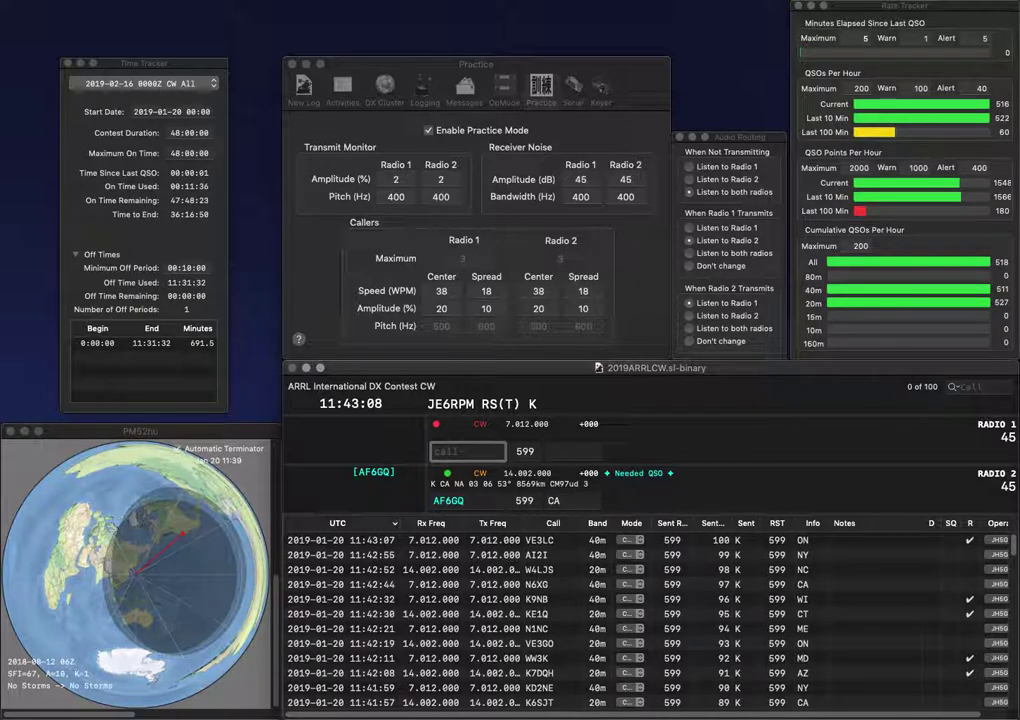
Step: Log AF6GQ with exchange CA on Radio 2 and enter N2CQ as the caller on Radio 1
key(Return)
text(N2CQ)
key(Return)
text(K)
key(BackSpace)
text(NX5)
key(BackSpace)
key(BackSpace)
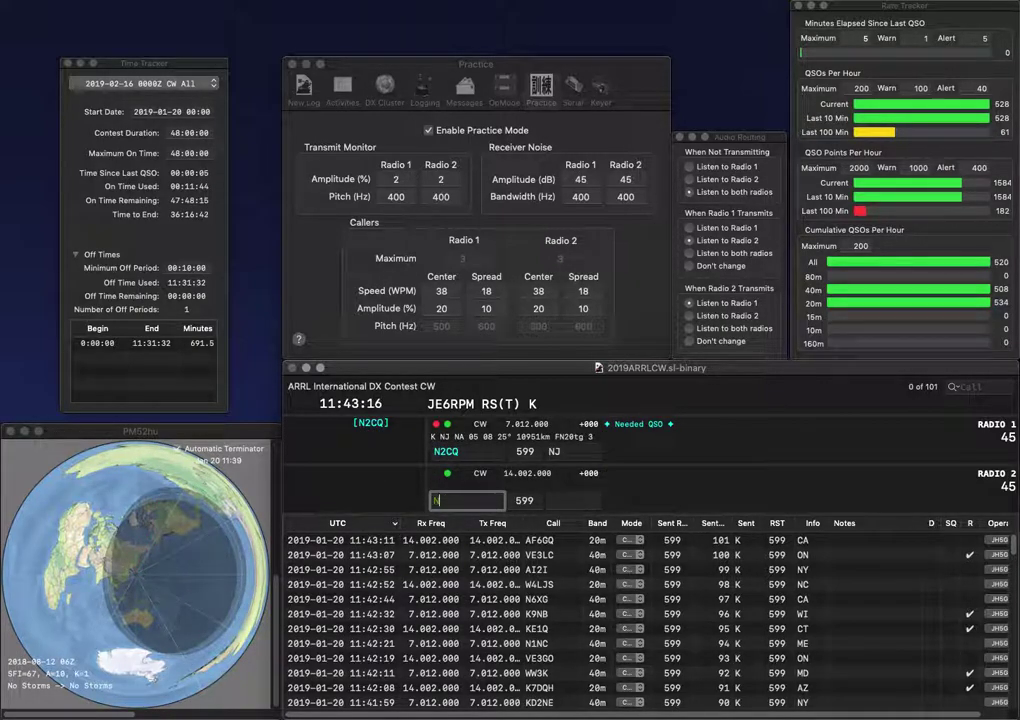
key(Return)
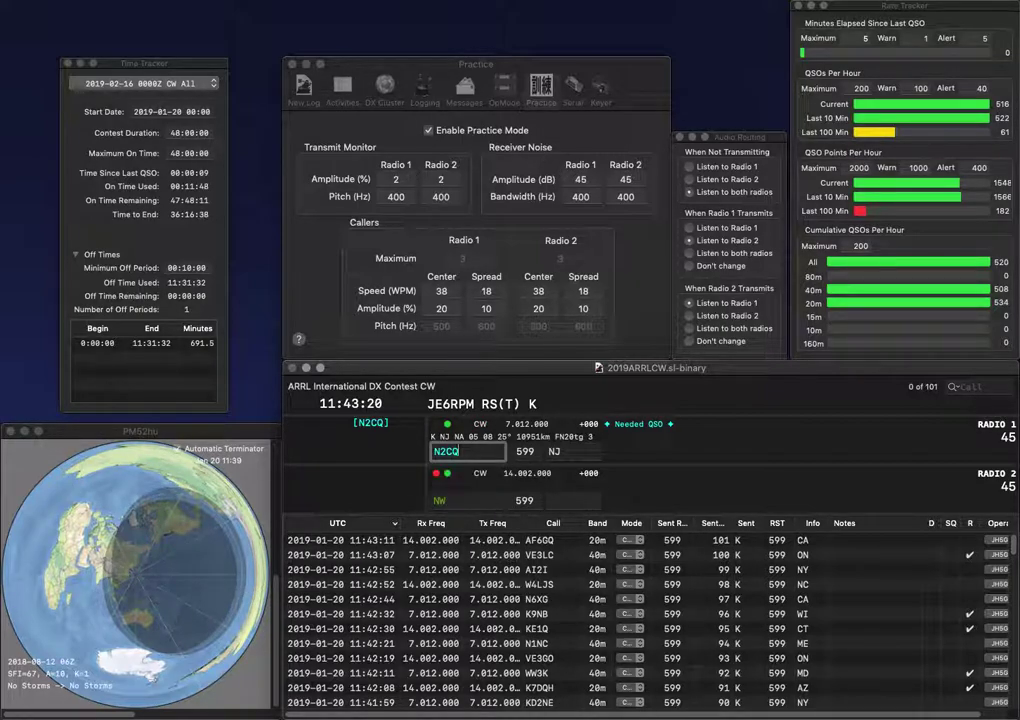
key(Return)
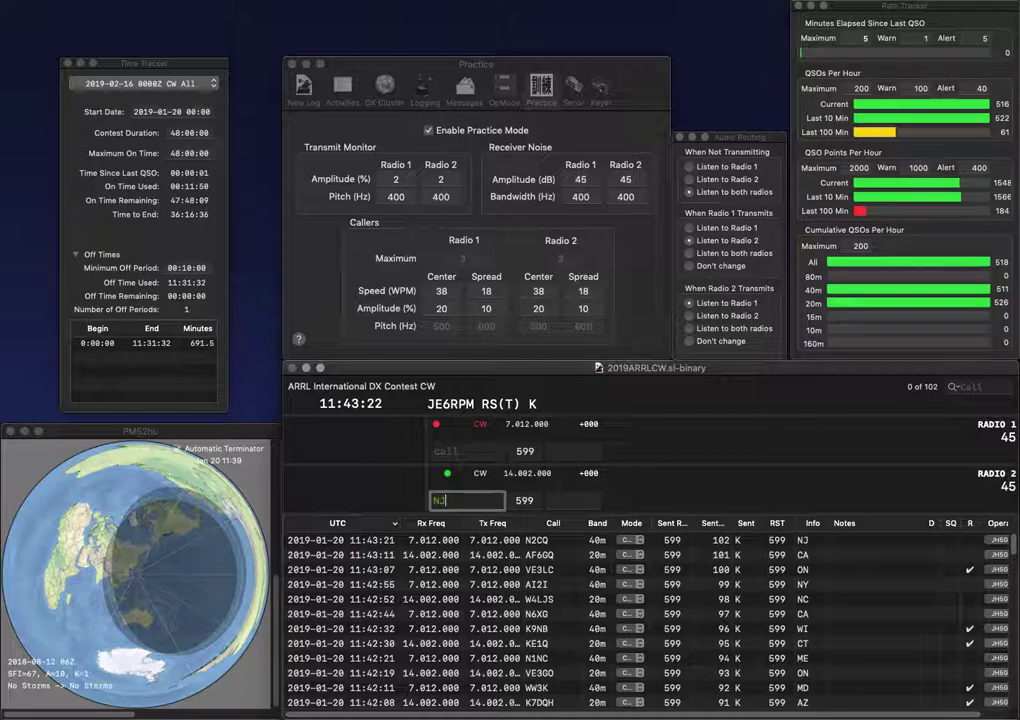
text(7V)
key(Return)
text(K1GJY)
key(Return)
key(Left)
key(Left)
key(BackSpace)
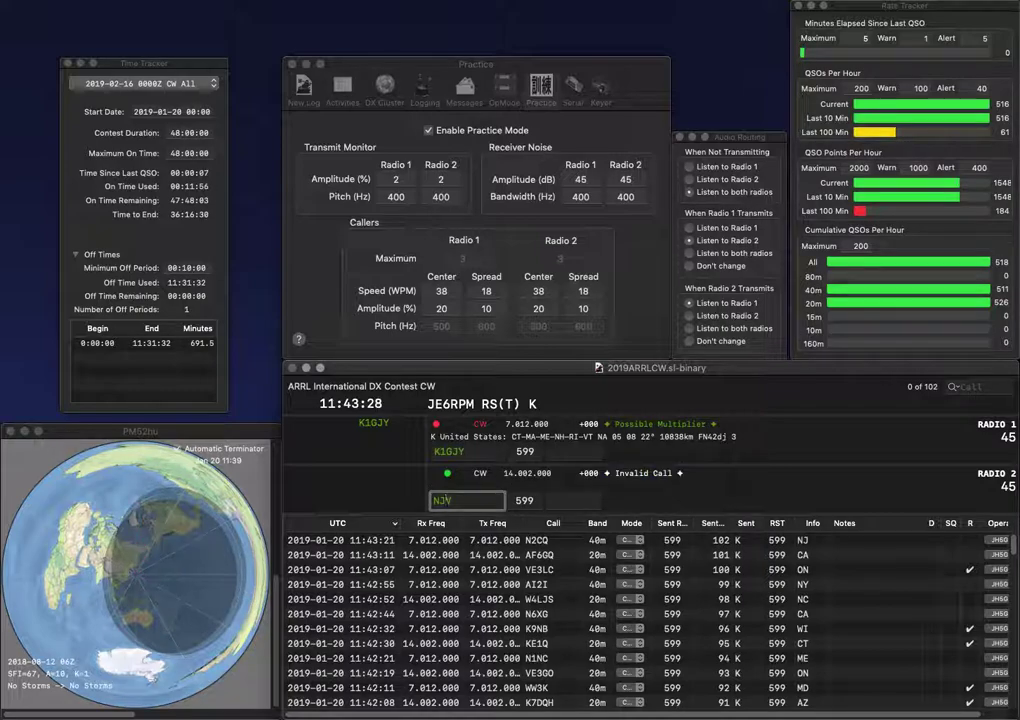
text(7)
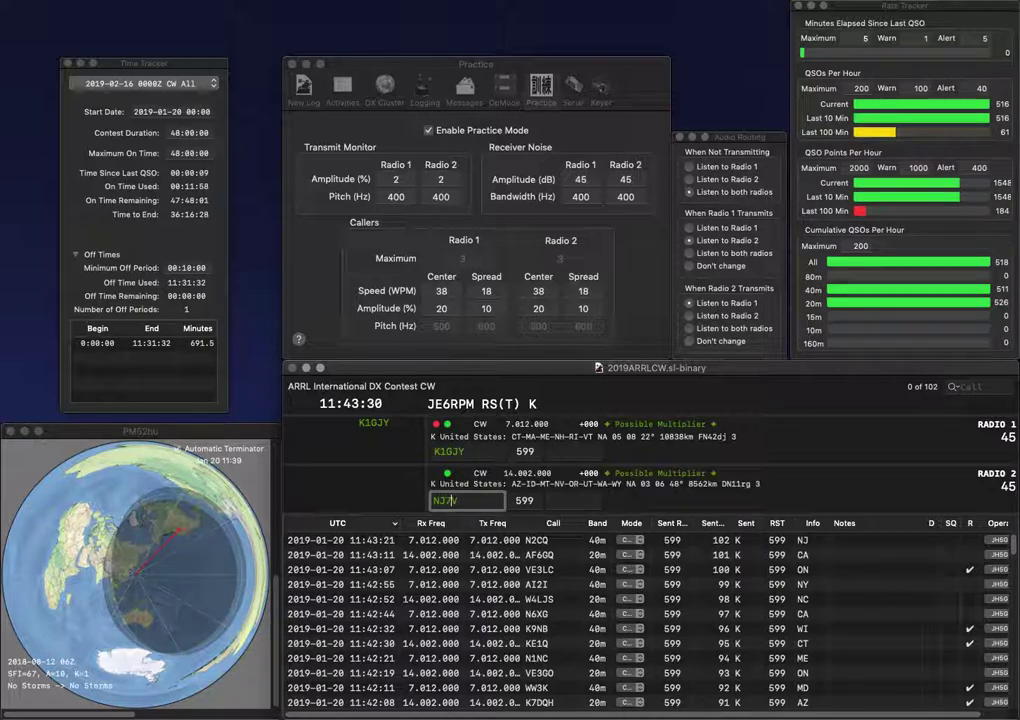
key(Delete)
text(K)
key(Return)
key(Tab)
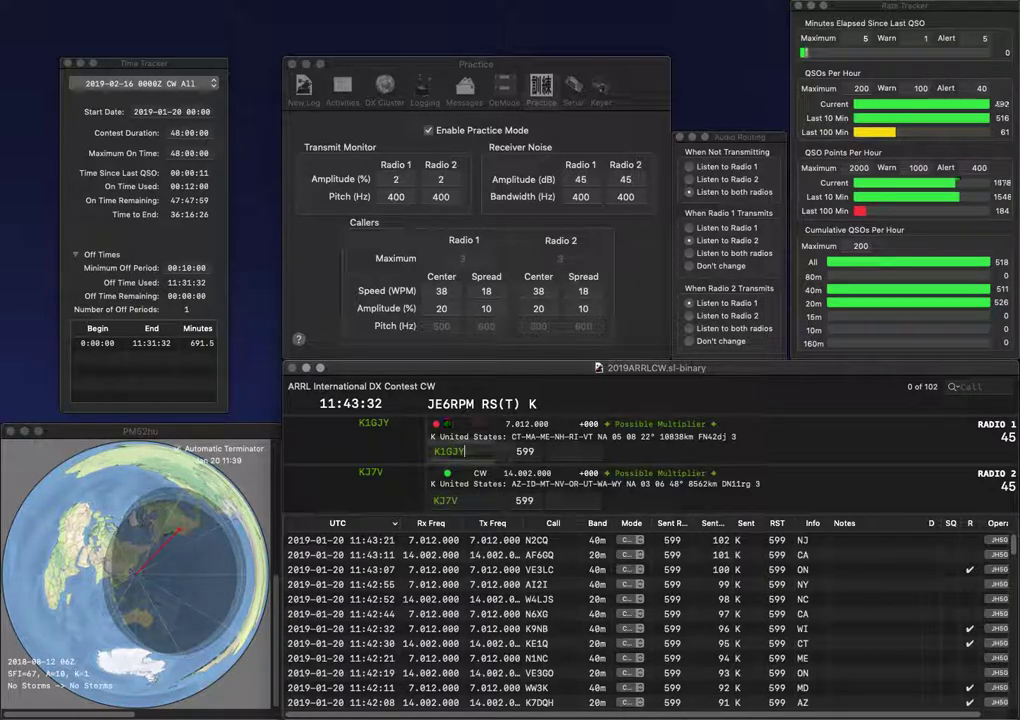
key(Tab)
text(MA)
key(Return)
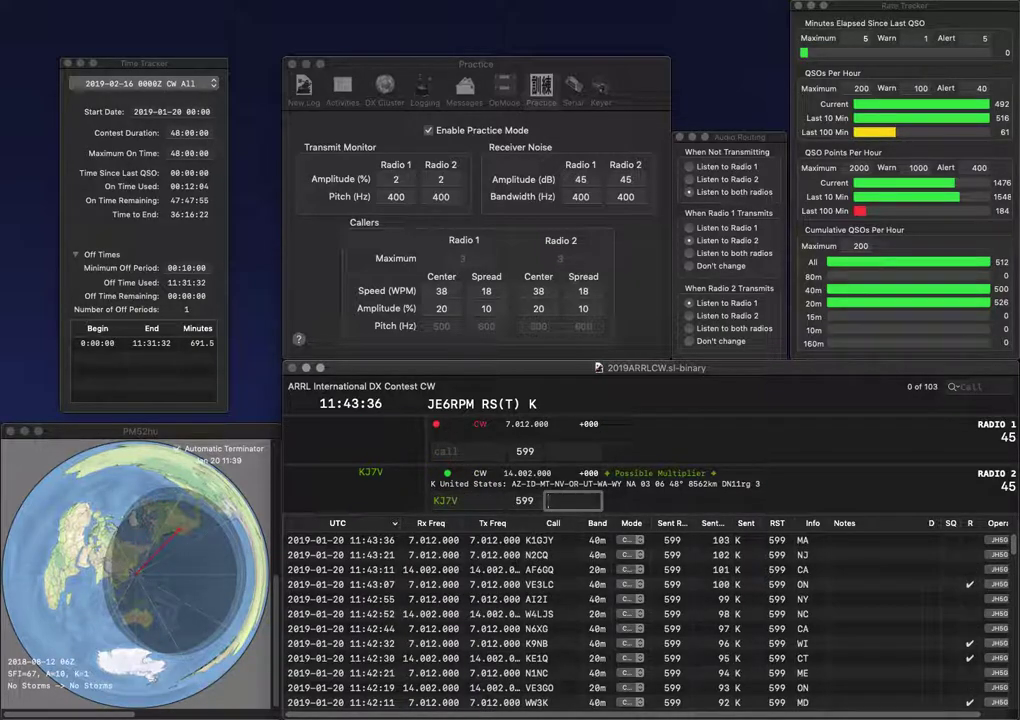
text(M)
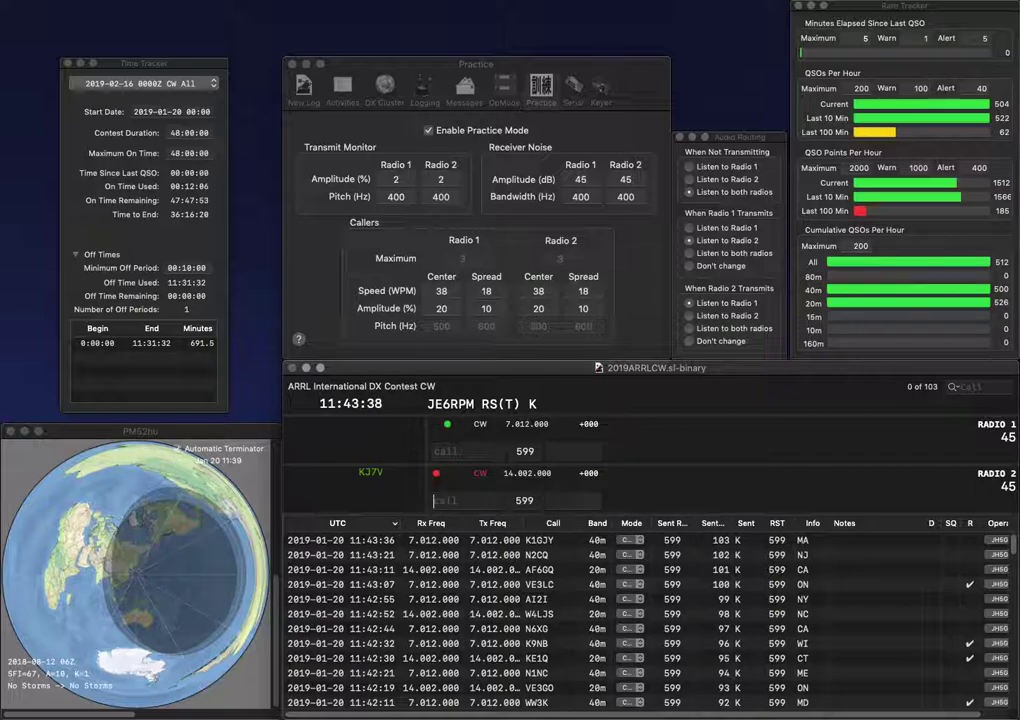
text(T)
key(Return)
Step: Enter the partial callsign NB on Radio 1 and K3OO as the caller on Radio 2
text(NB)
key(Return)
text(K300)
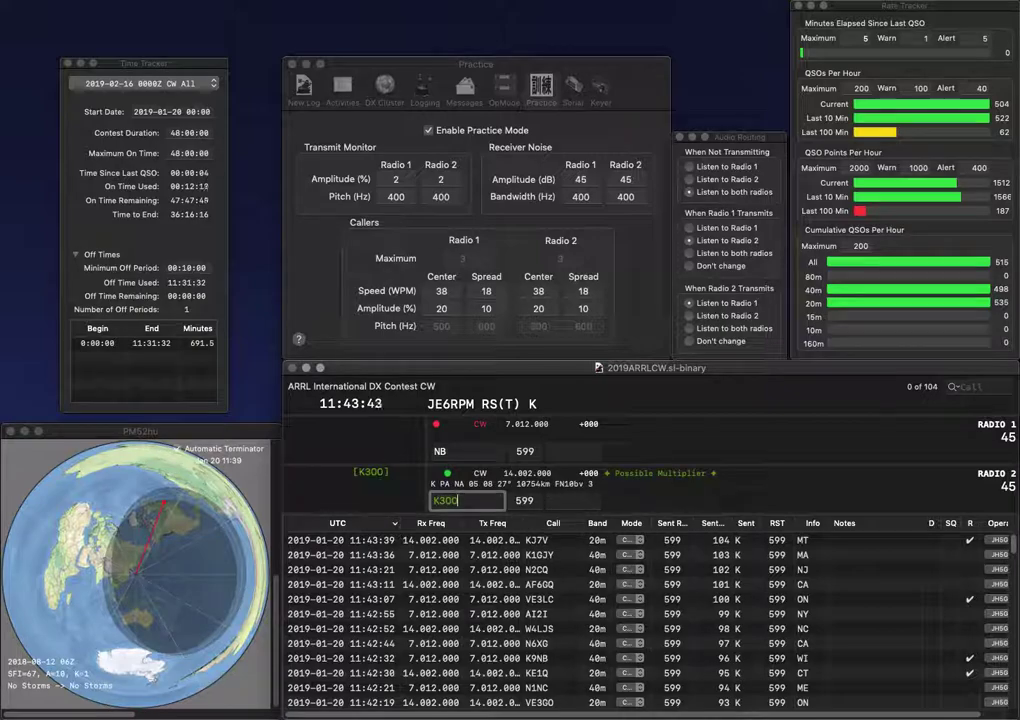
key(Return)
key(Return)
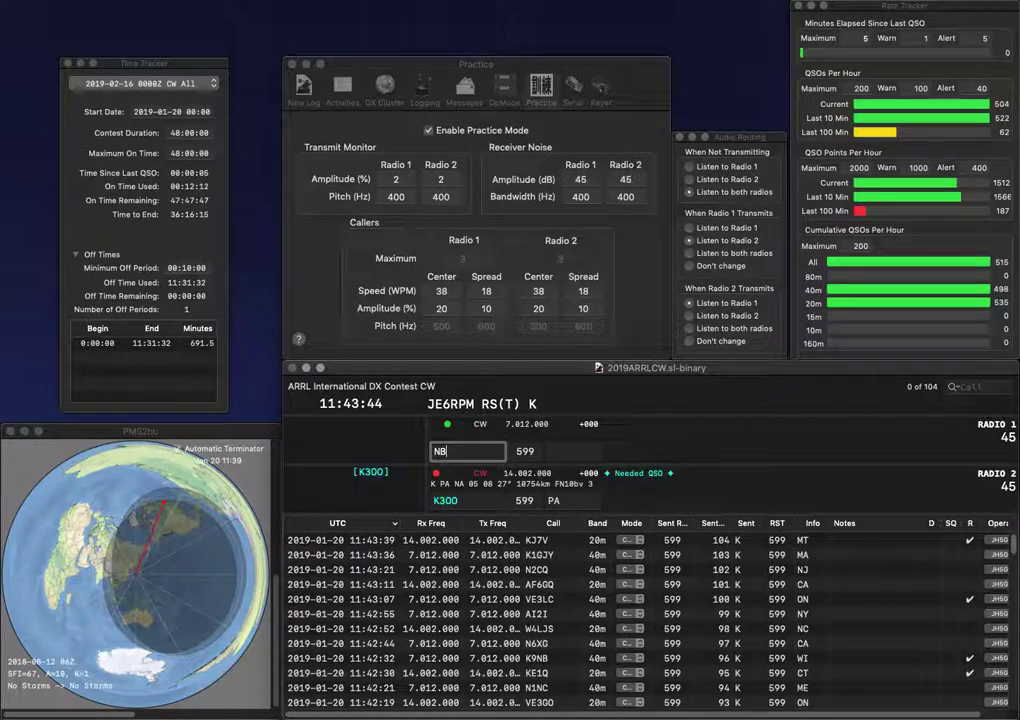
Step: Complete the Radio 1 callsign as NB4C, then log K3OO with exchange PA and NB4C with exchange AL
text(4C)
key(Return)
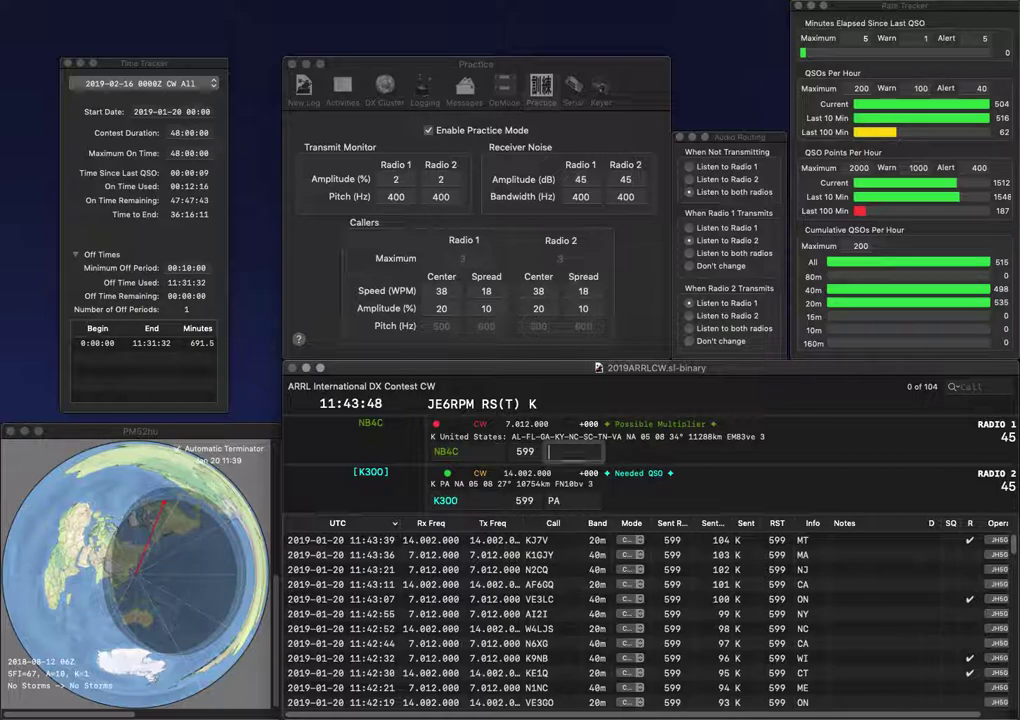
key(Return)
text(AL)
key(Return)
text(AD)
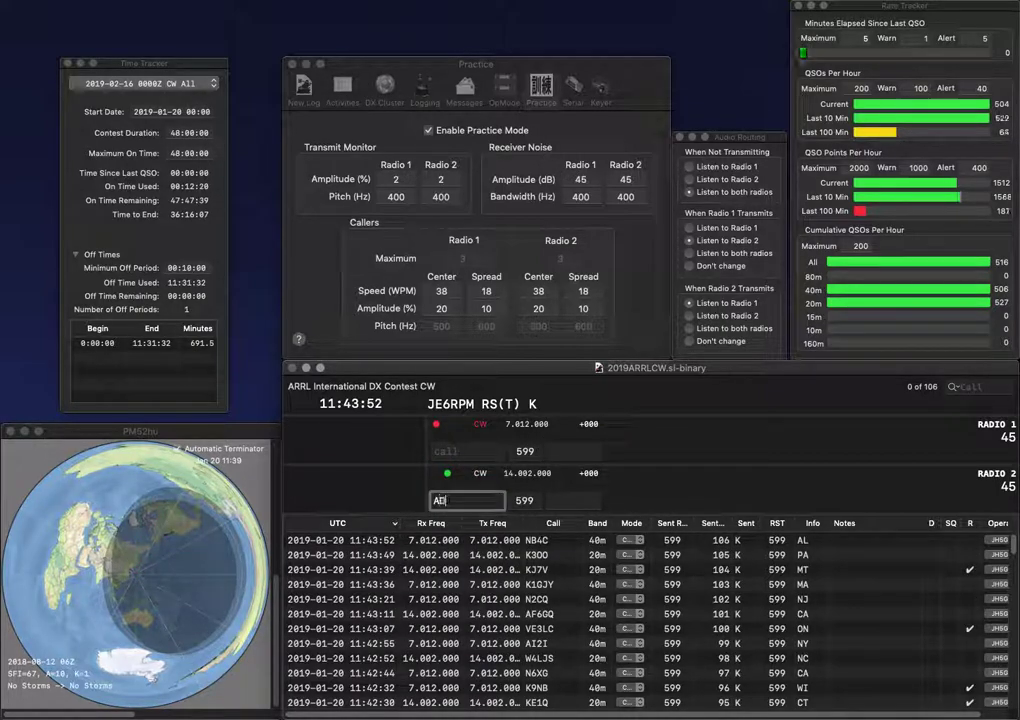
text(6LV)
key(Return)
text(K)
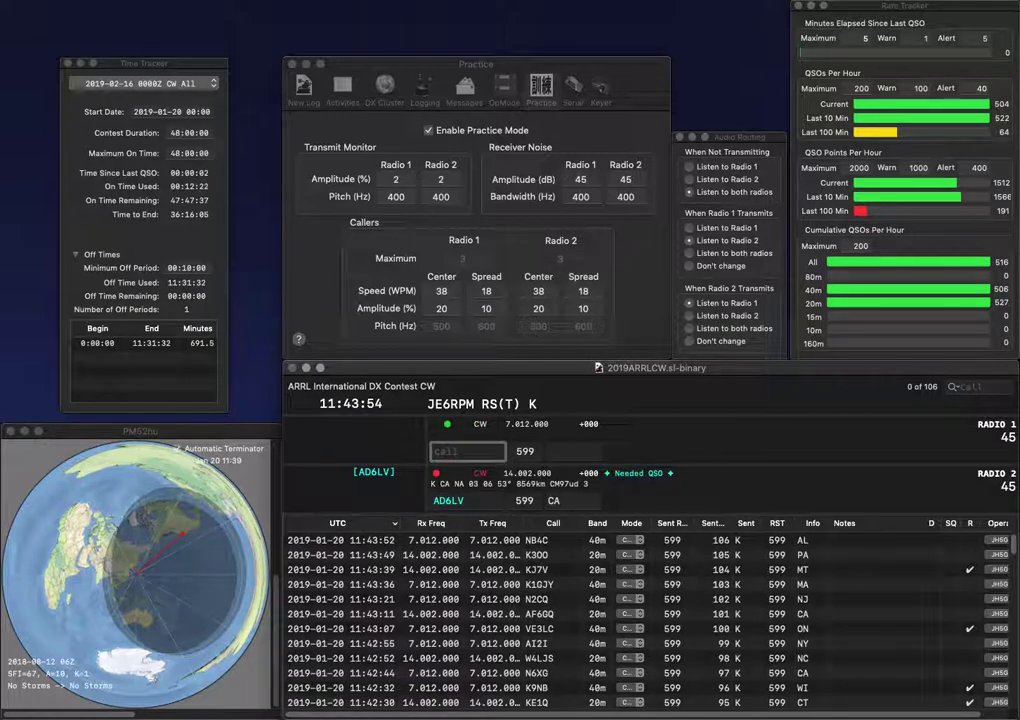
text(BRY)
key(Return)
Step: Log AD6LV with exchange CA on Radio 2 and K8RY with exchange WV on Radio 1
key(Return)
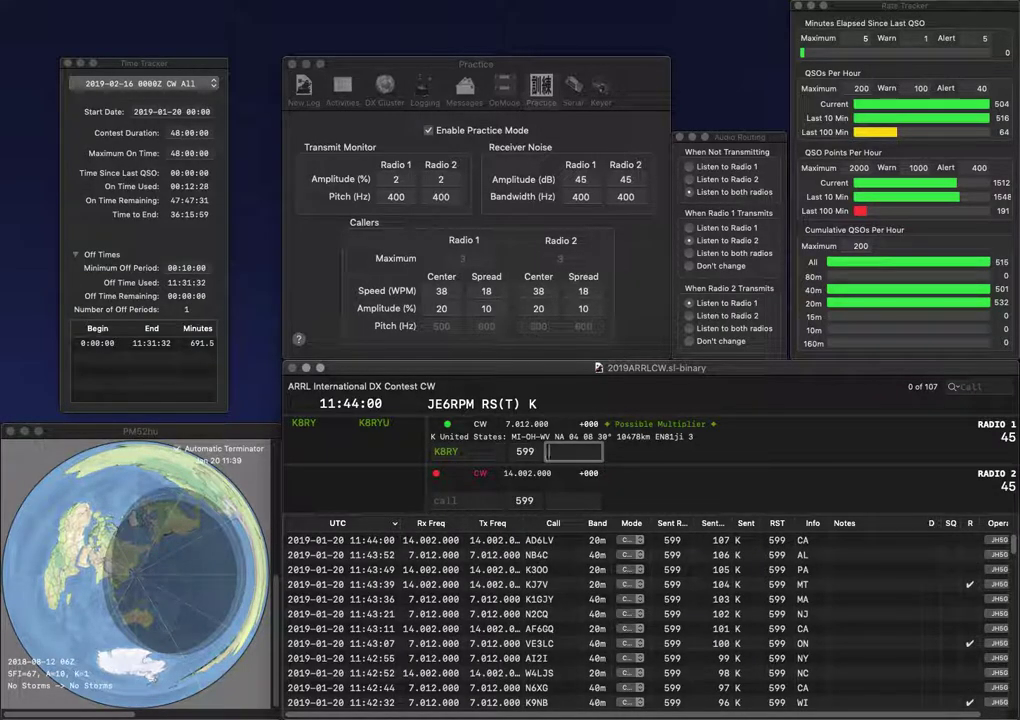
text(WV)
key(Return)
Step: Enter W9OD as the caller on Radio 2 and N4IDH as the caller on Radio 1
text(W)
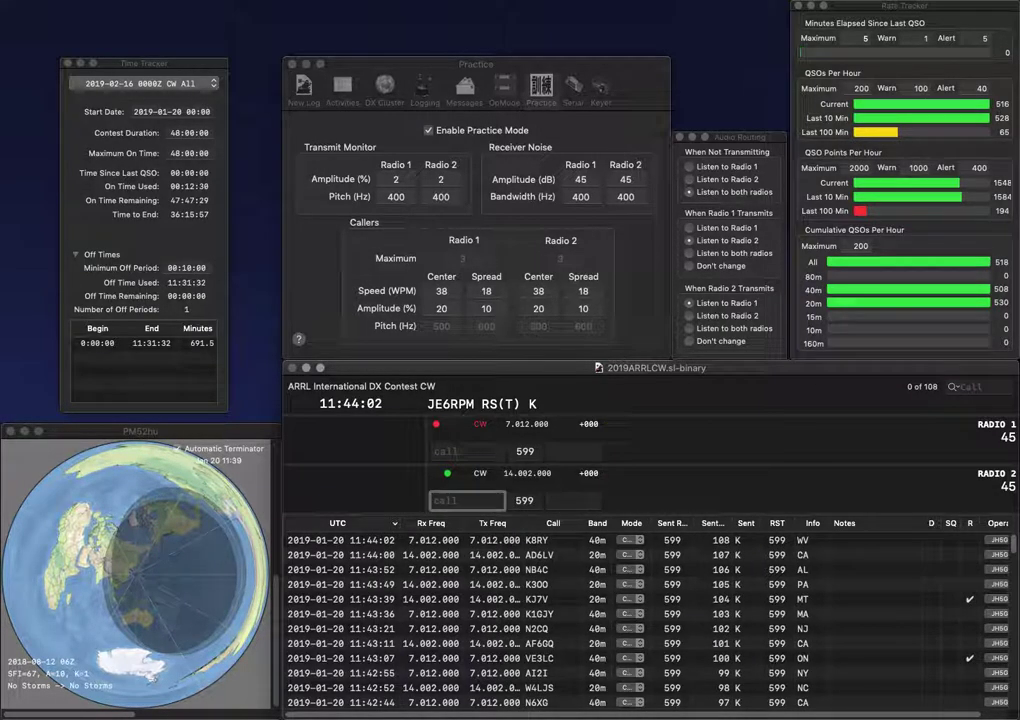
text(9OB)
key(Return)
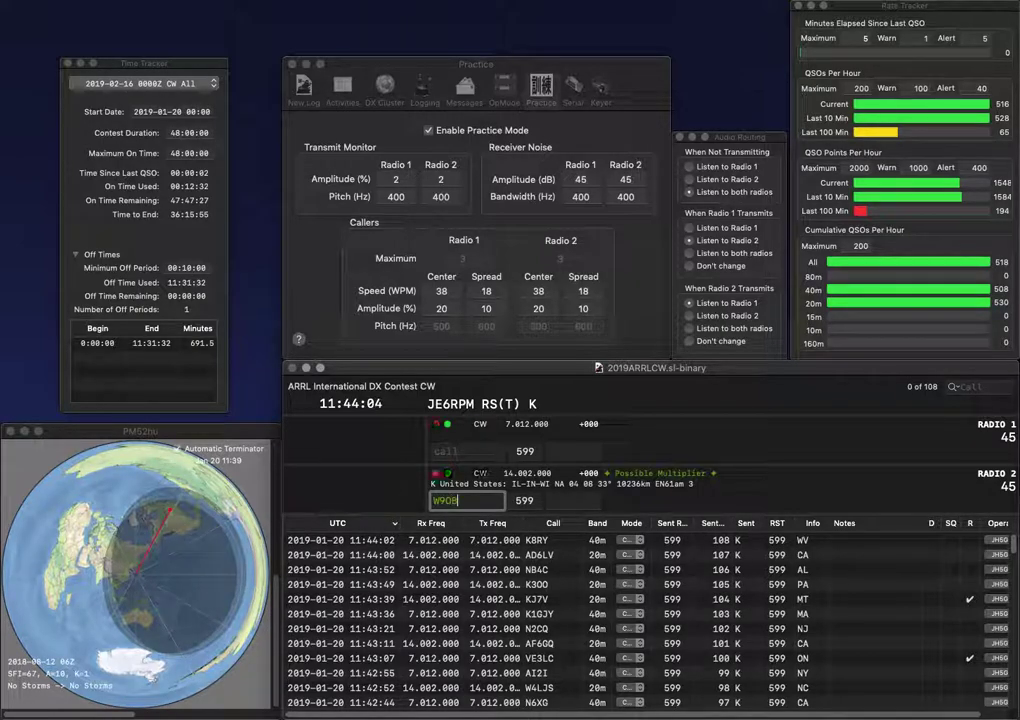
text(N4IDH)
key(Return)
key(BackSpace)
text(D)
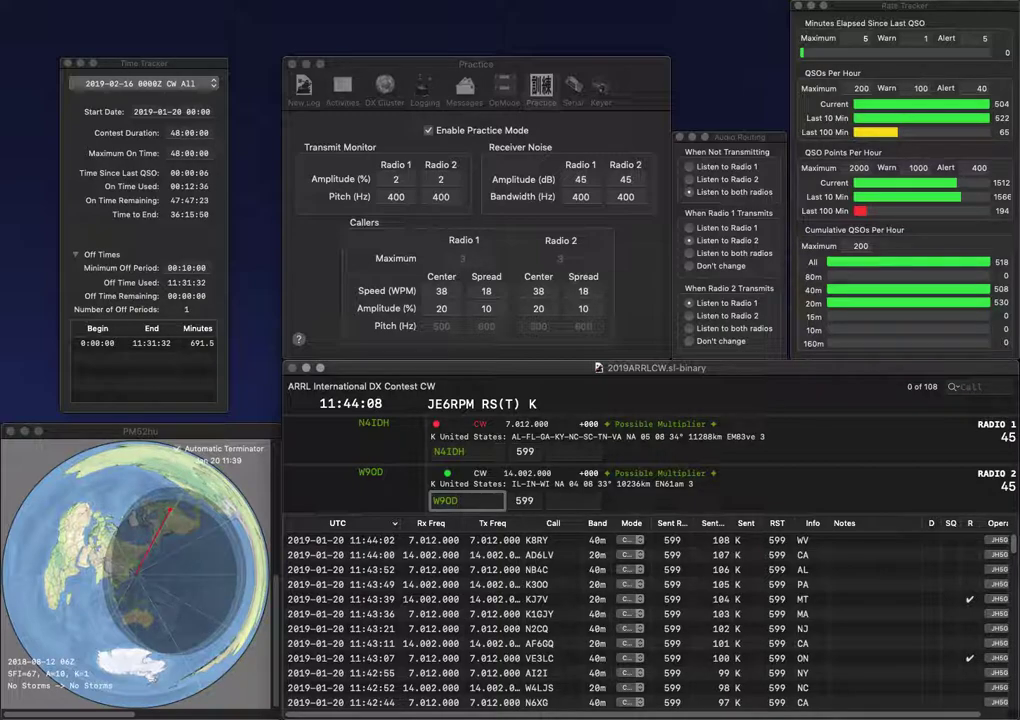
key(Return)
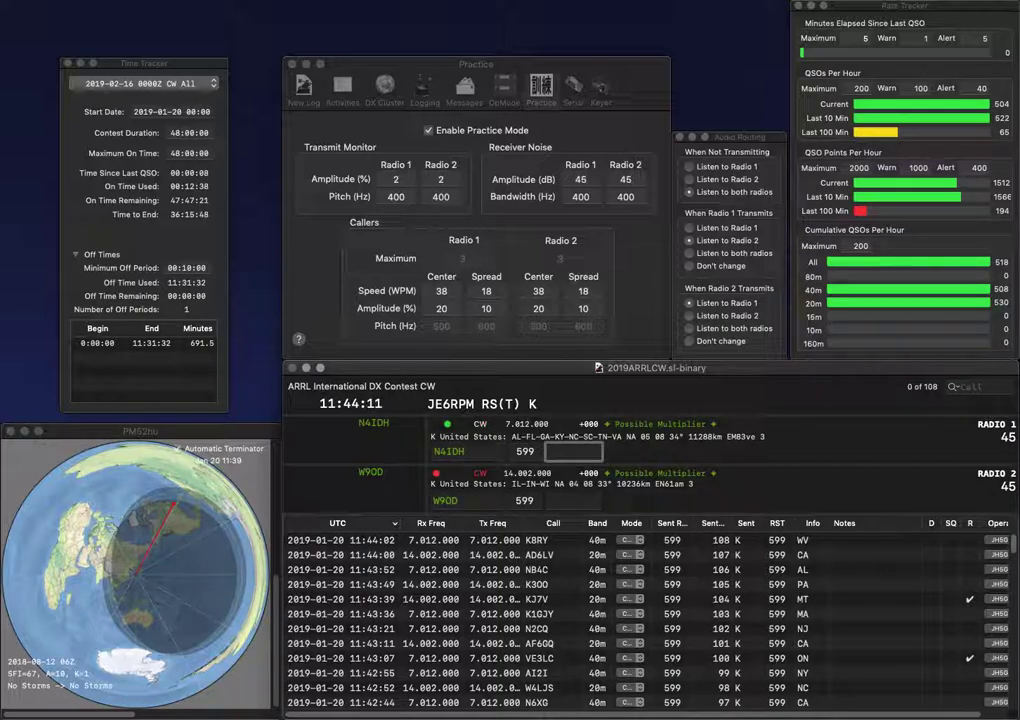
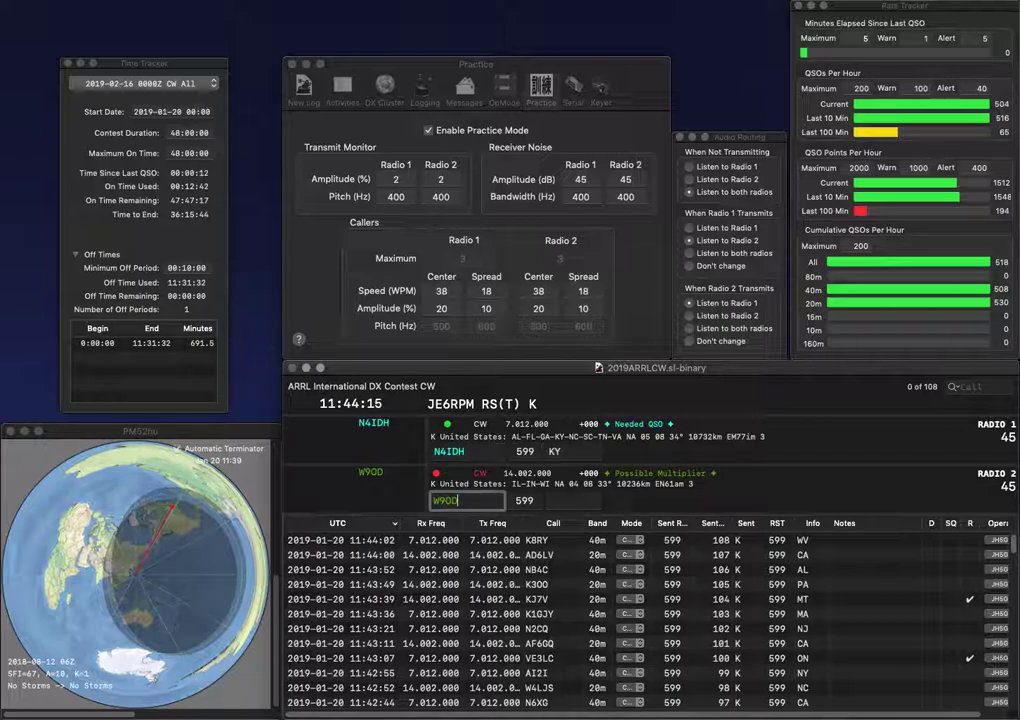
key(Return)
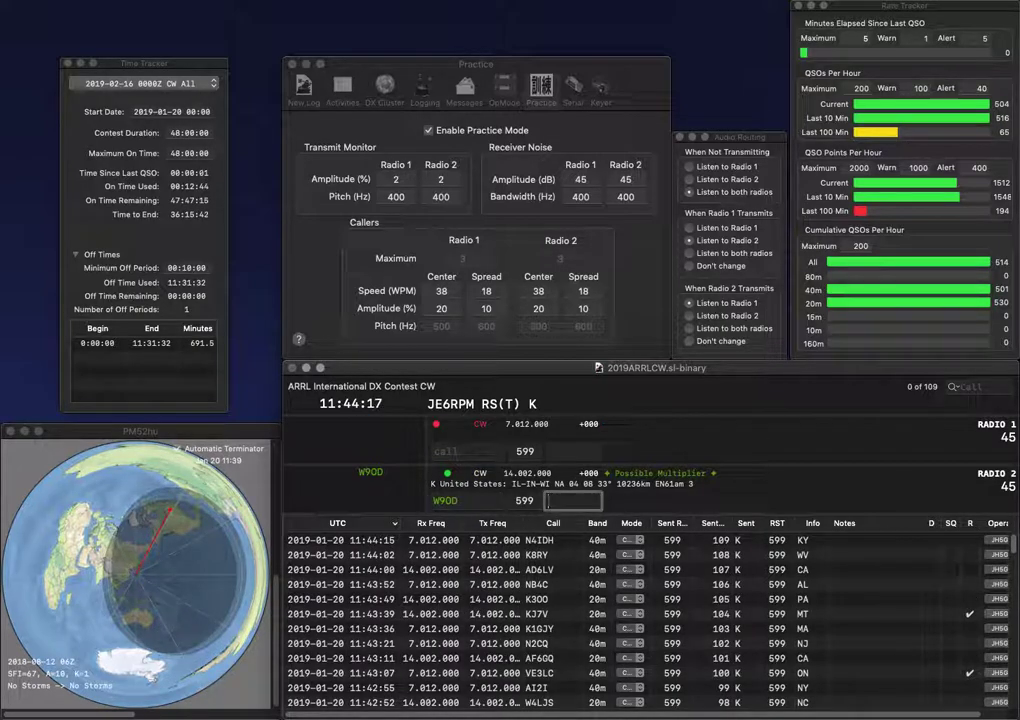
text(WI)
key(Return)
text(K3MF)
key(Return)
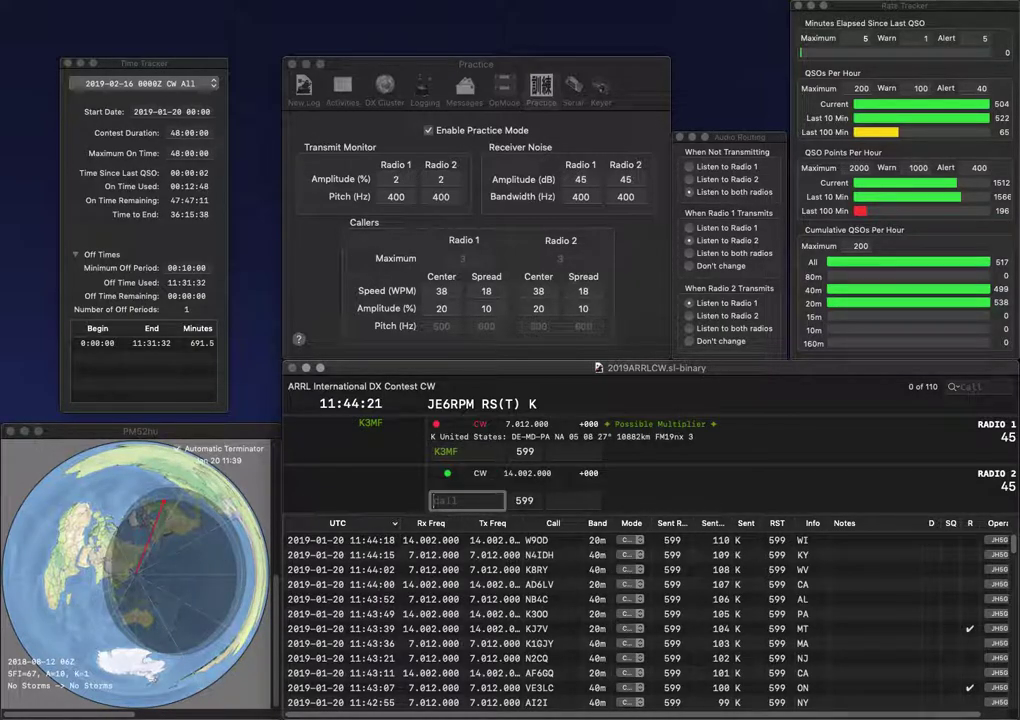
text(VE6S)
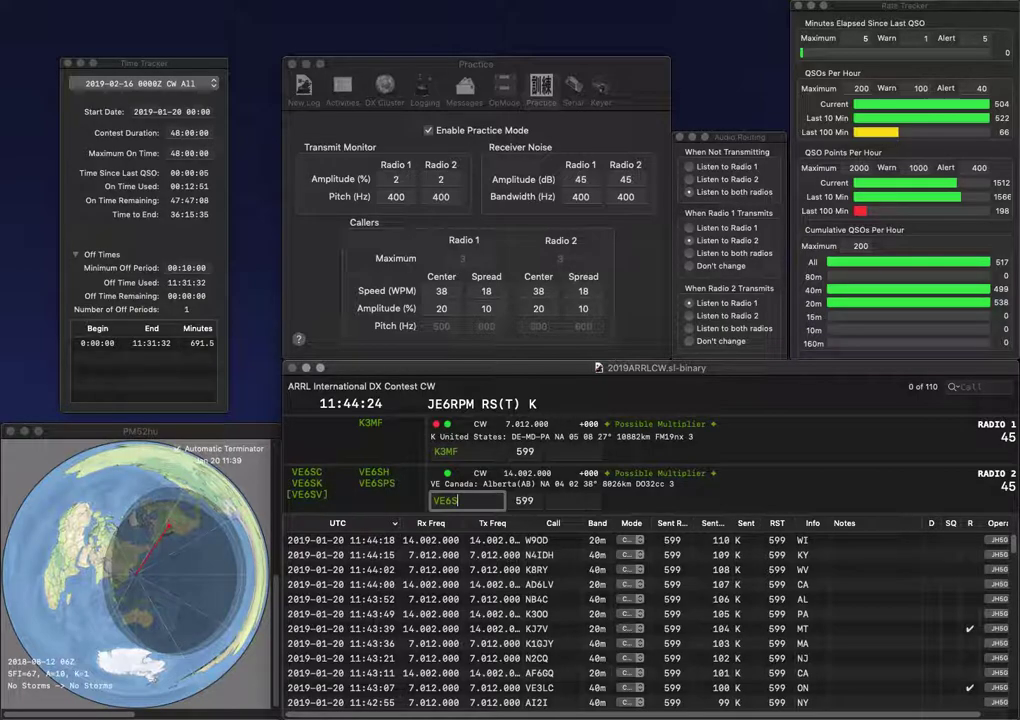
key(Return)
text(MD)
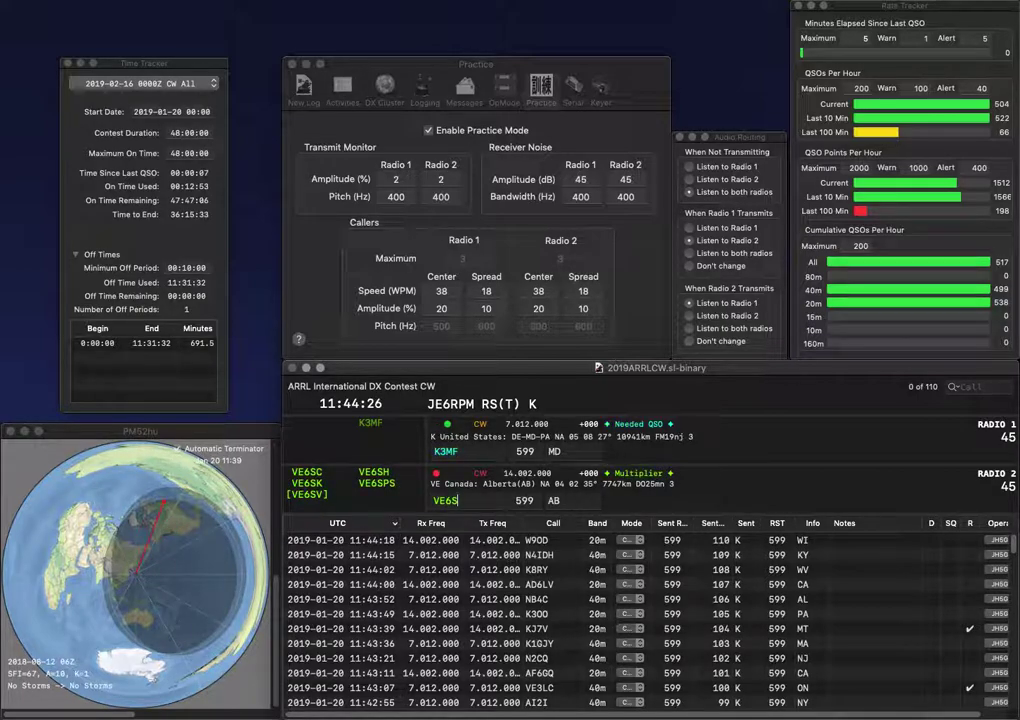
key(Return)
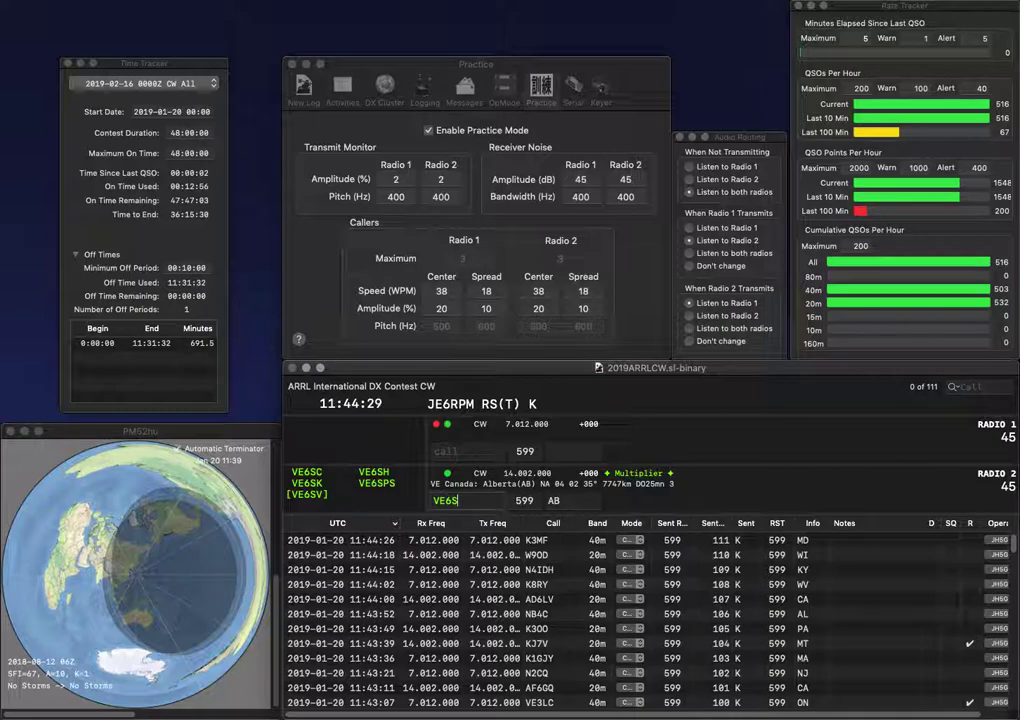
text(PS)
key(Return)
Step: Enter the partial callsign WBT on Radio 1 and log VE6SPS with exchange AB on Radio 2
text(W)
text(6T)
key(BackSpace)
key(BackSpace)
text(BT)
key(Return)
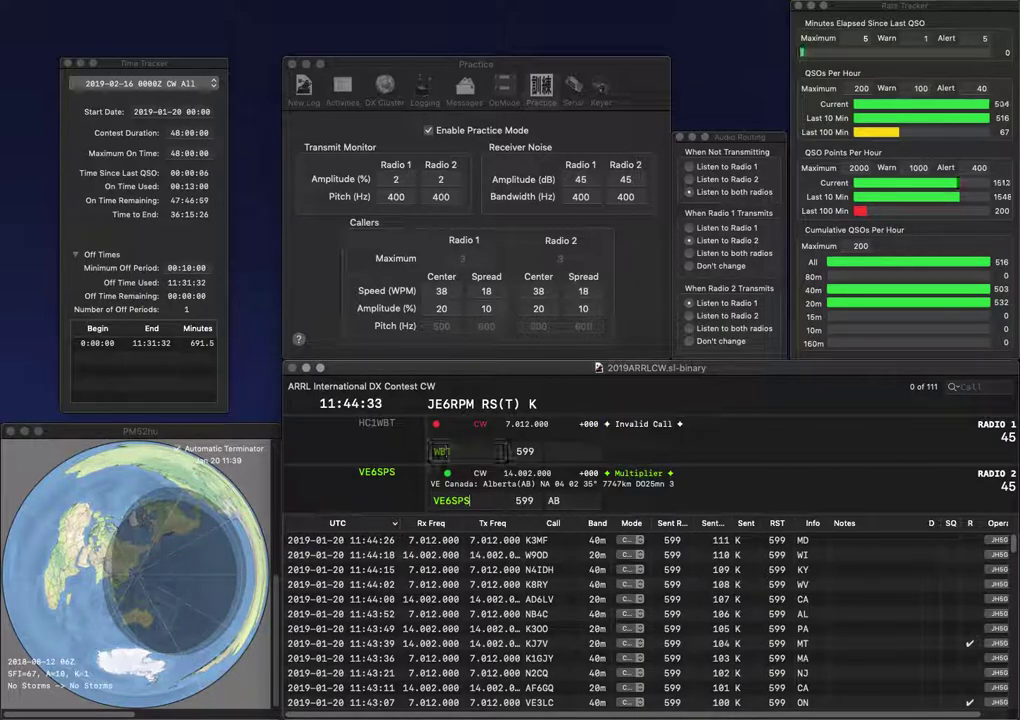
key(Return)
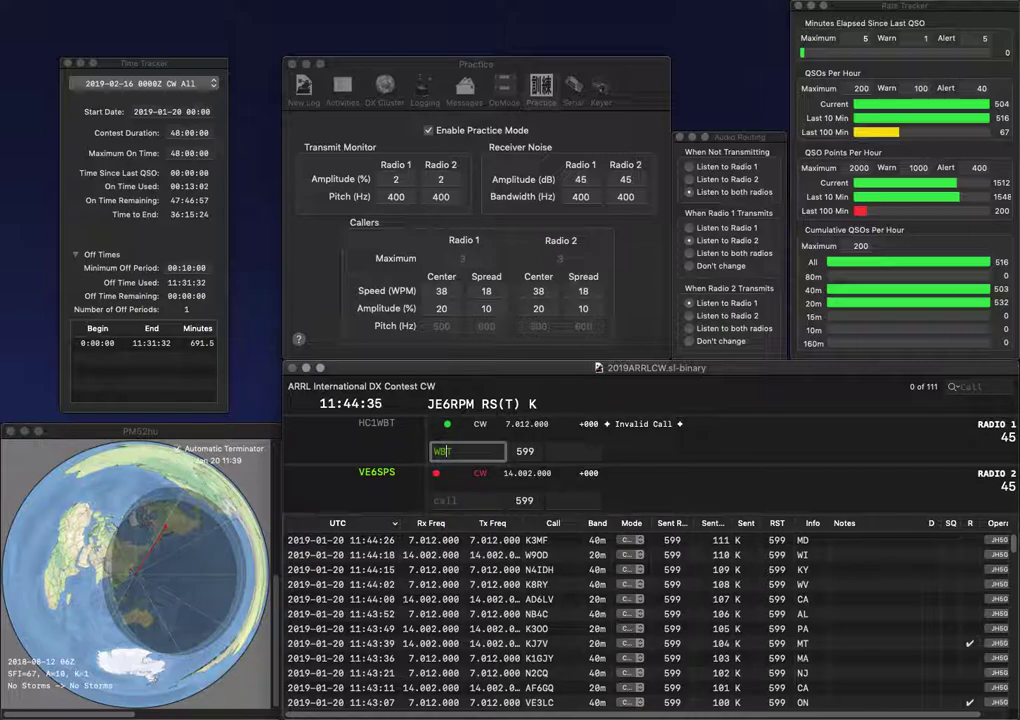
Step: Log WB7TED with exchange WY on Radio 1 and enter the partial callsign WA4 on Radio 2
key(BackSpace)
text(7TED)
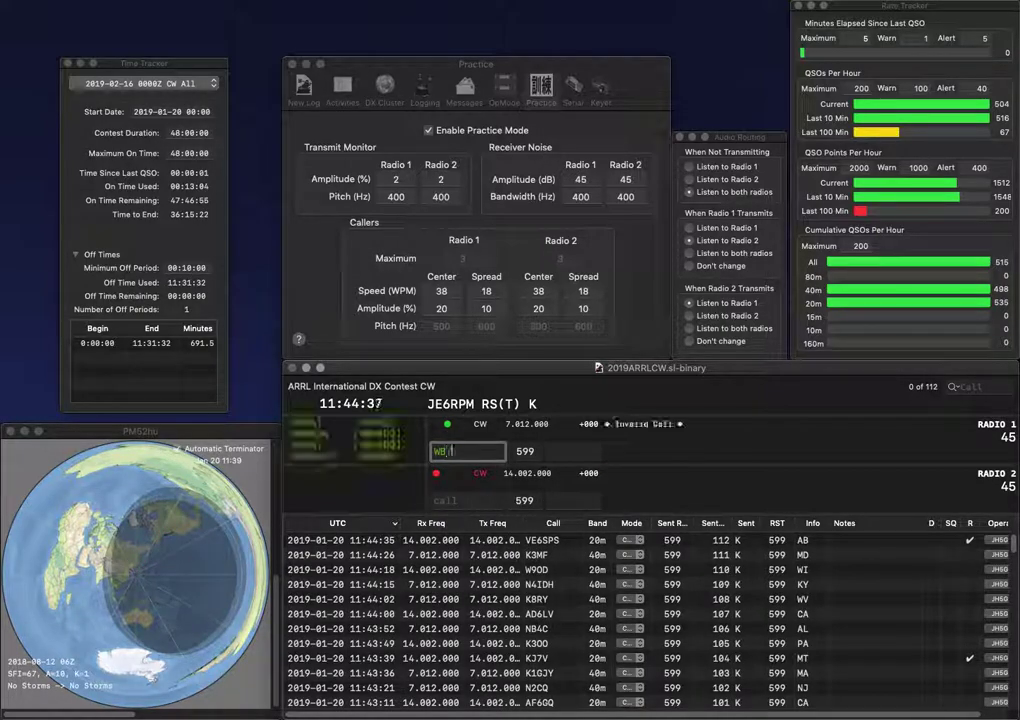
key(Return)
text(A)
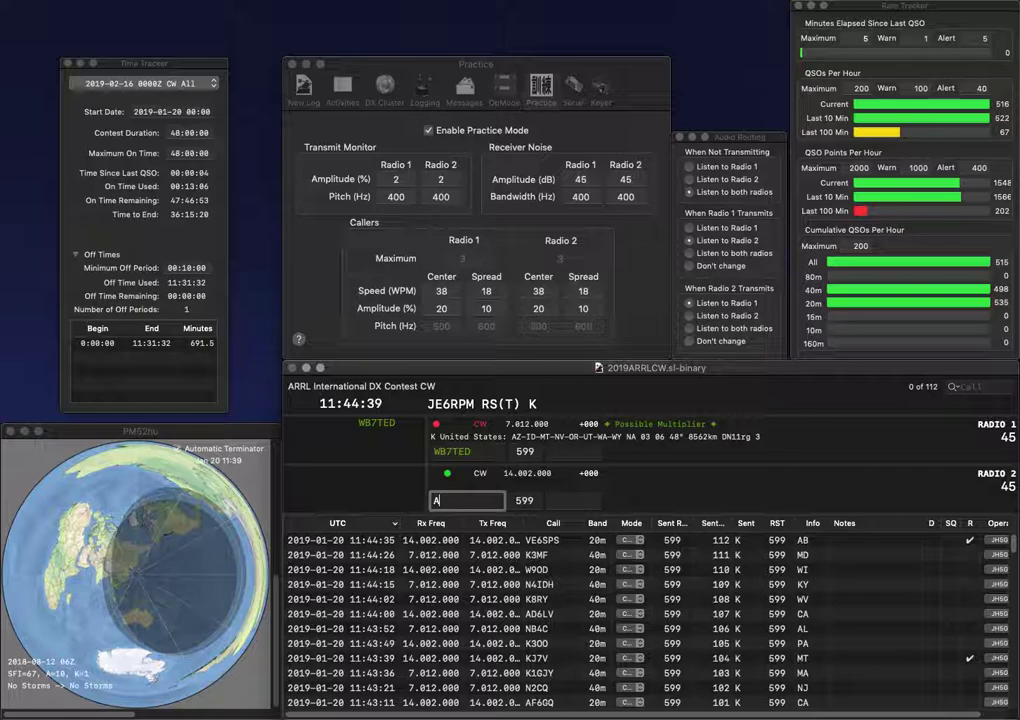
text(4)
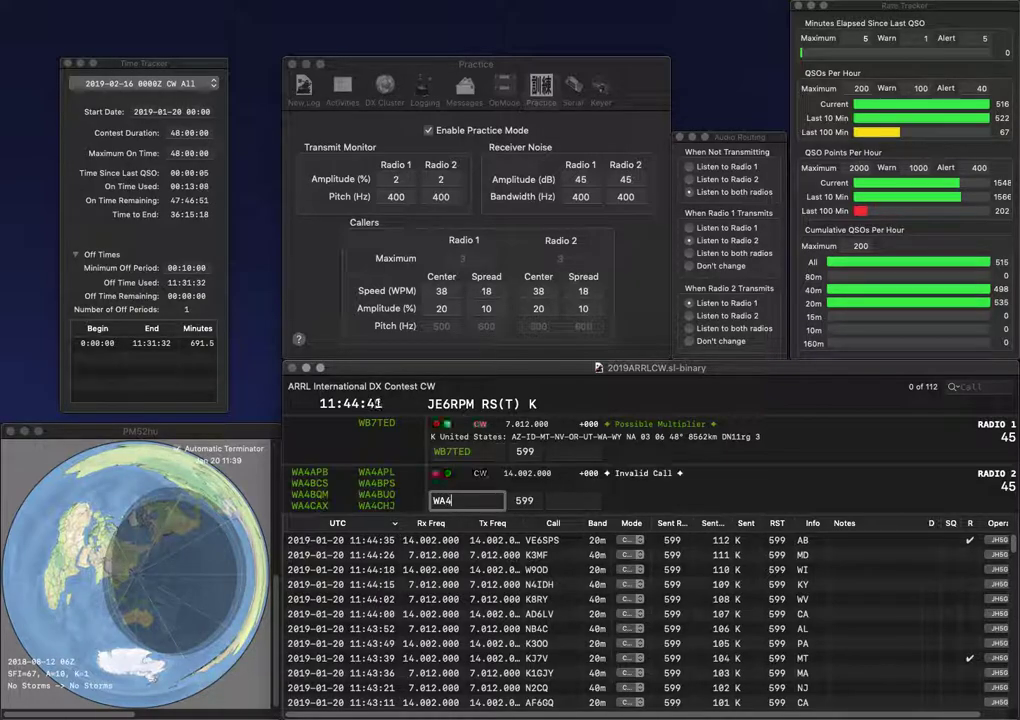
text(WY)
key(Return)
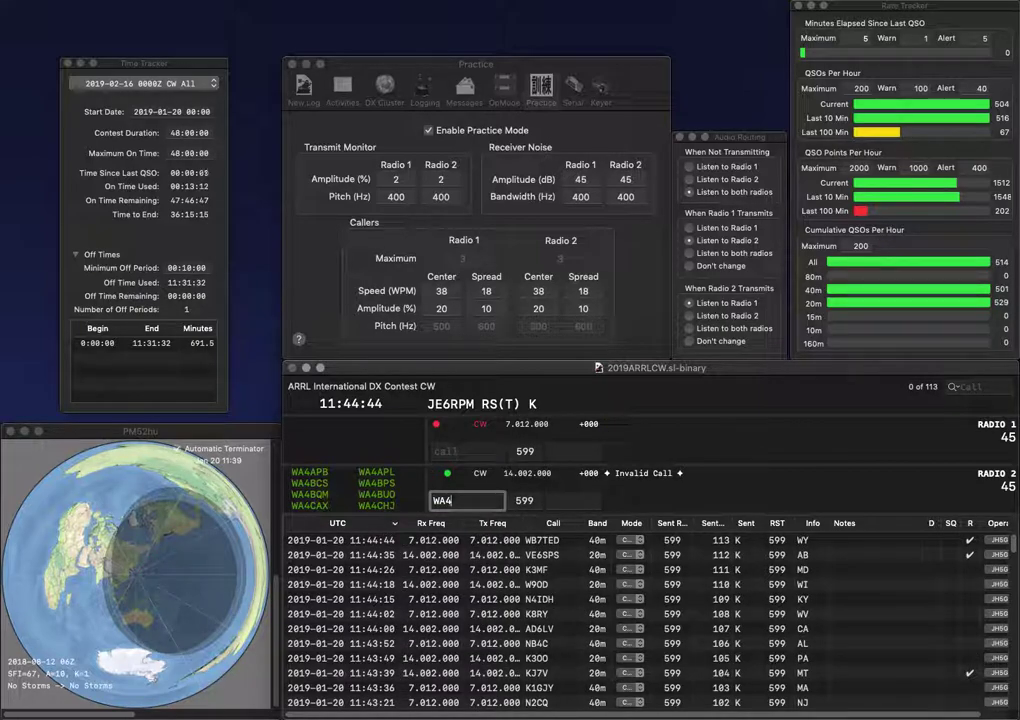
text(CHJ)
key(Tab)
text(VA7)
text(ZR)
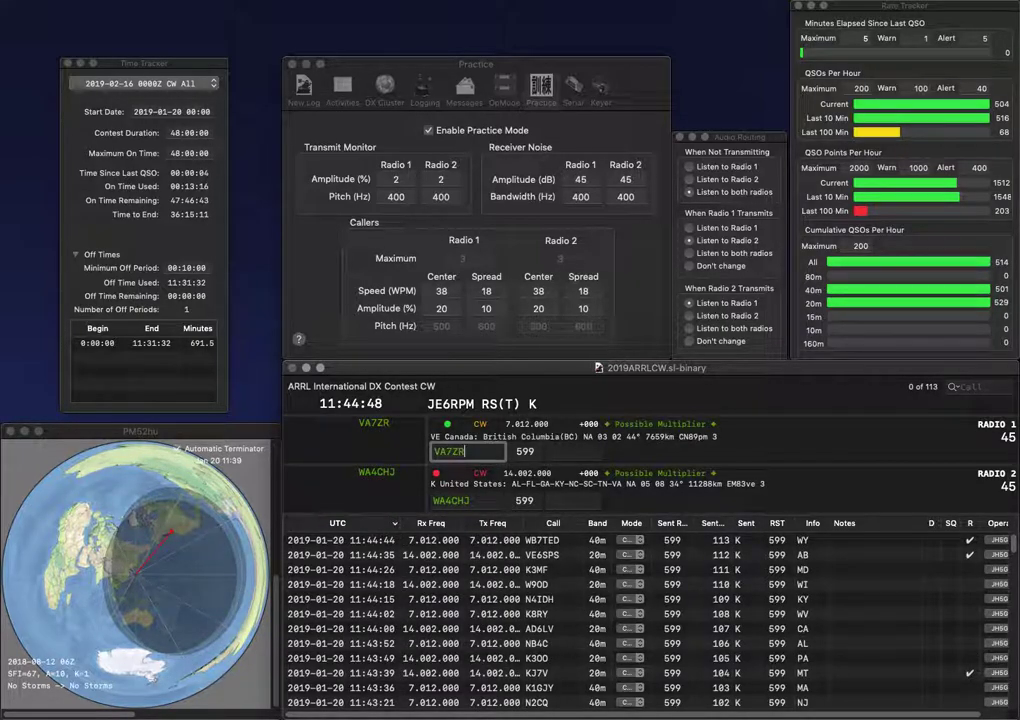
key(Return)
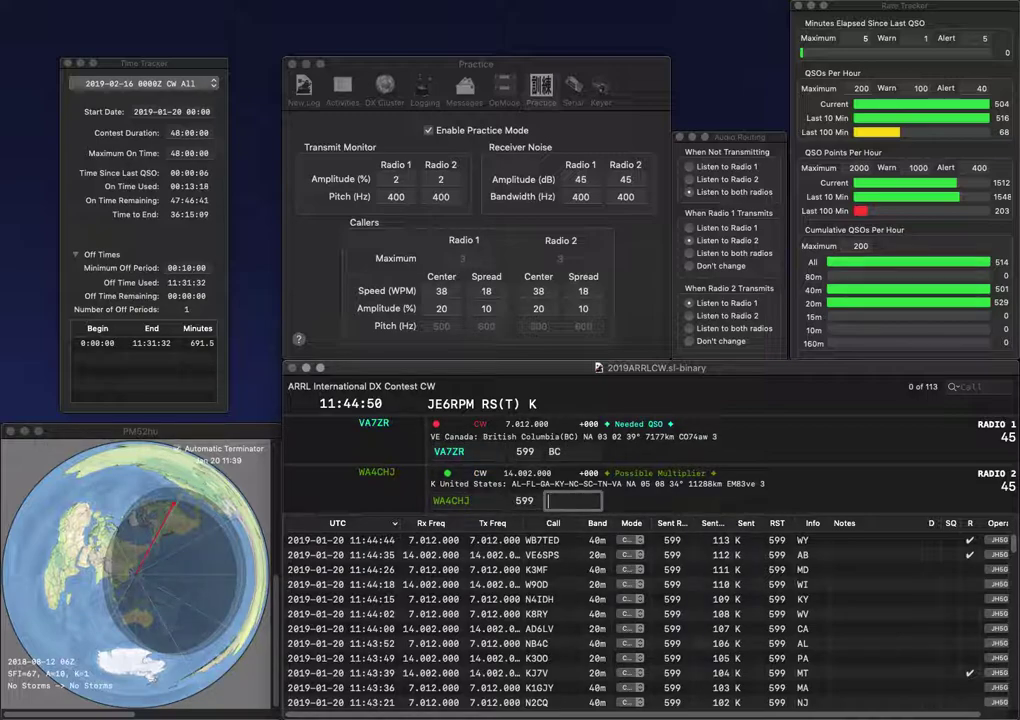
key(Return)
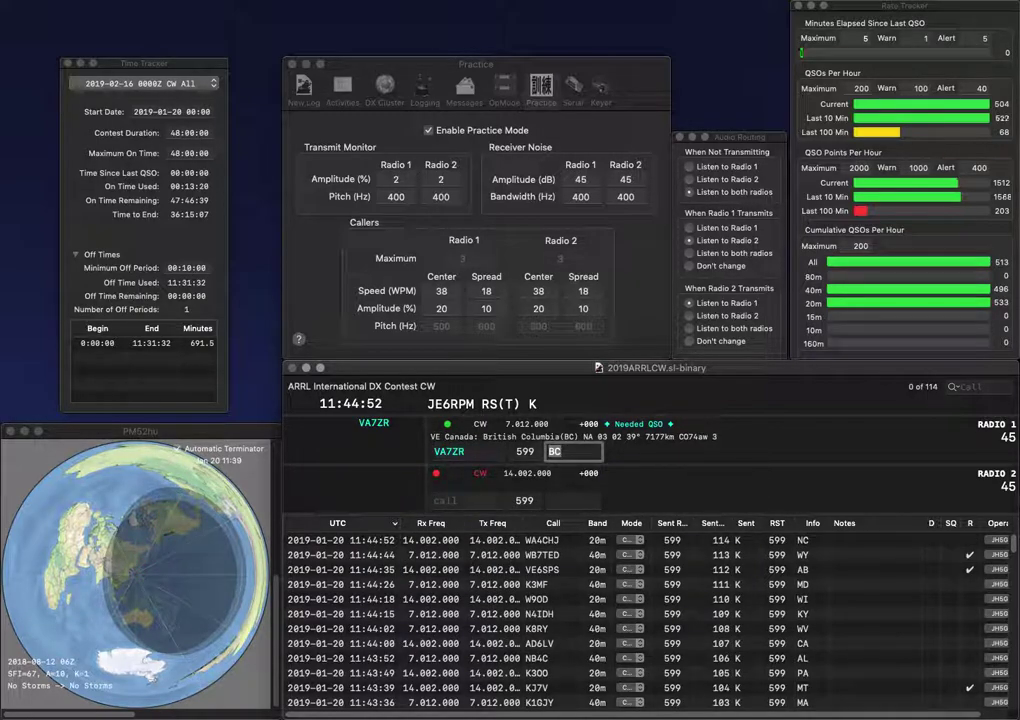
key(Return)
text(KZ)
key(Return)
text(K4JA)
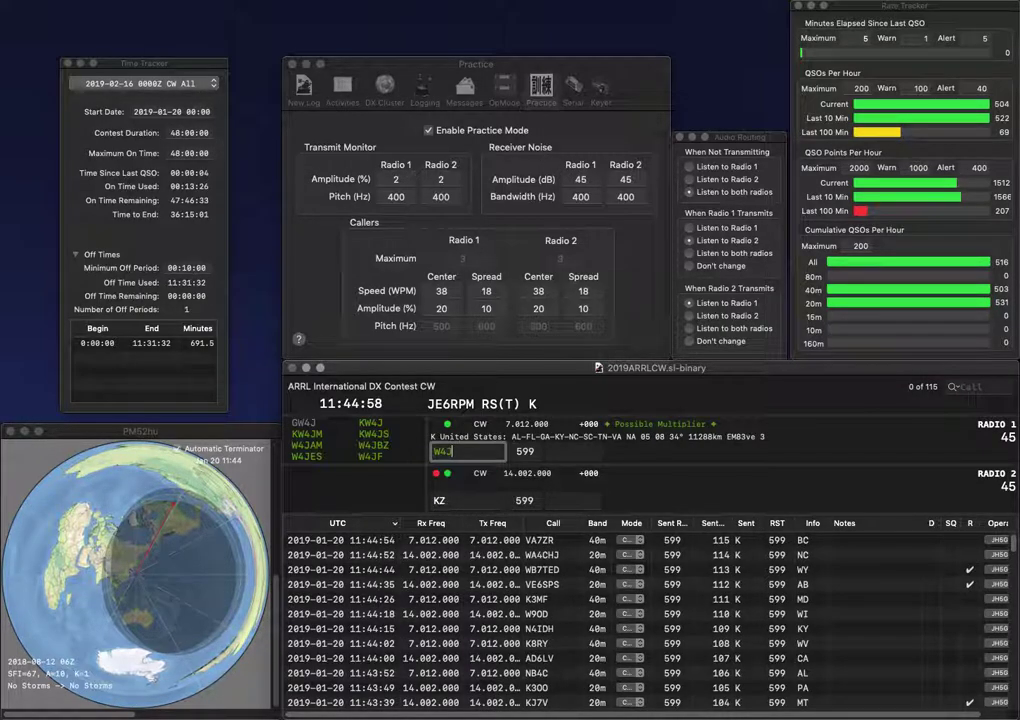
text(M)
key(Return)
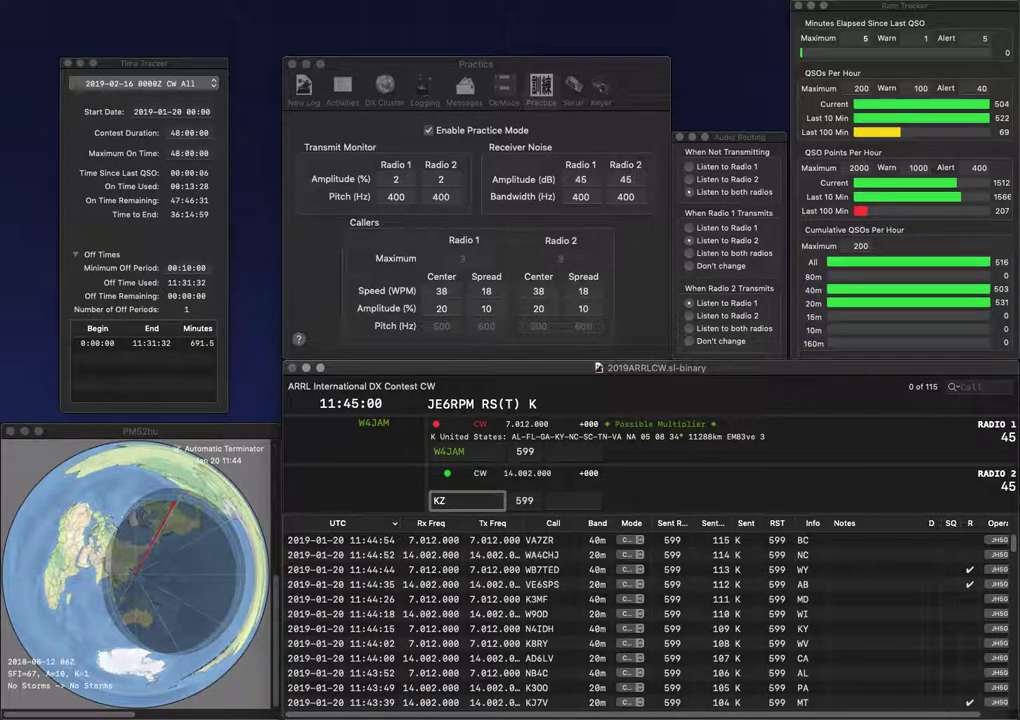
Step: Log W4JAM with exchange GA on Radio 1 and enter KU6F as the caller on Radio 2
key(Return)
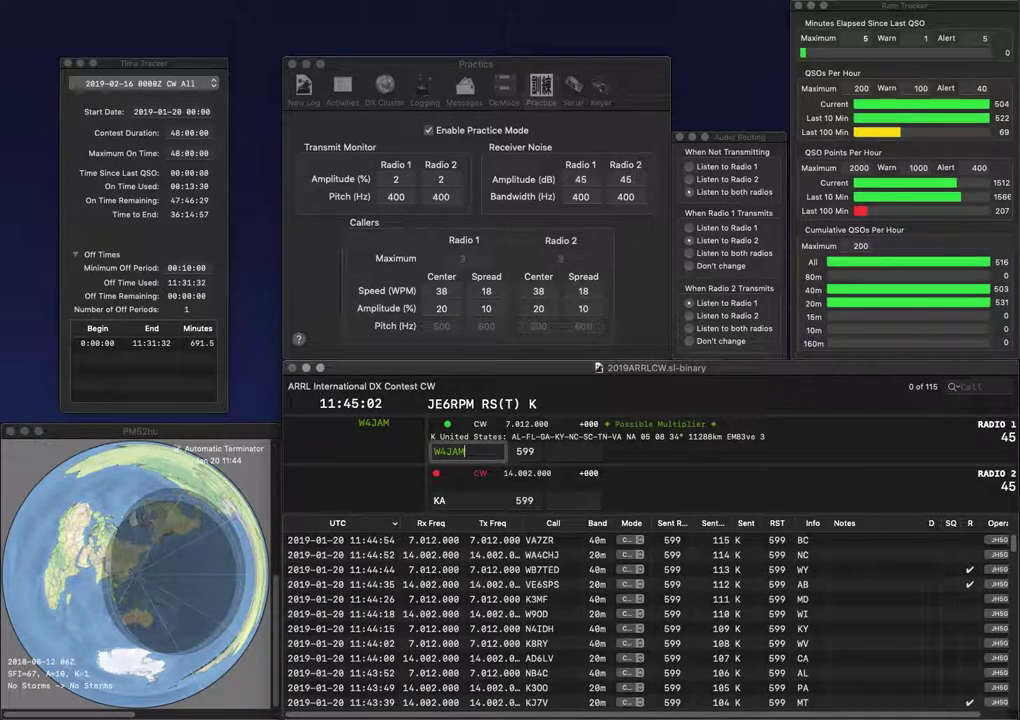
key(Return)
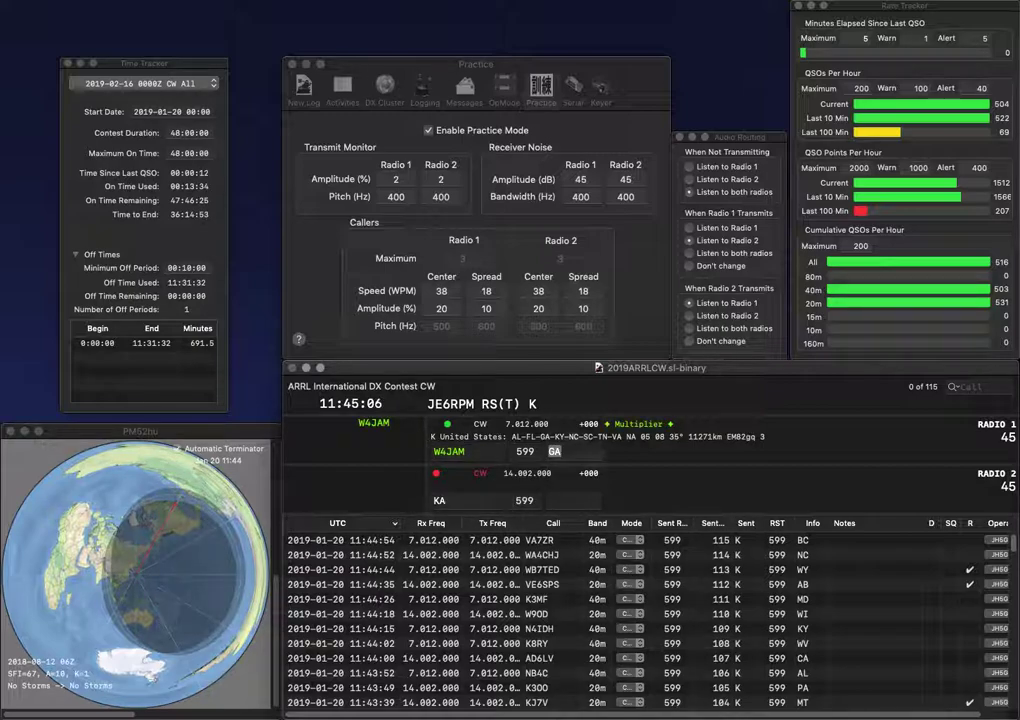
key(Return)
text(KU6F)
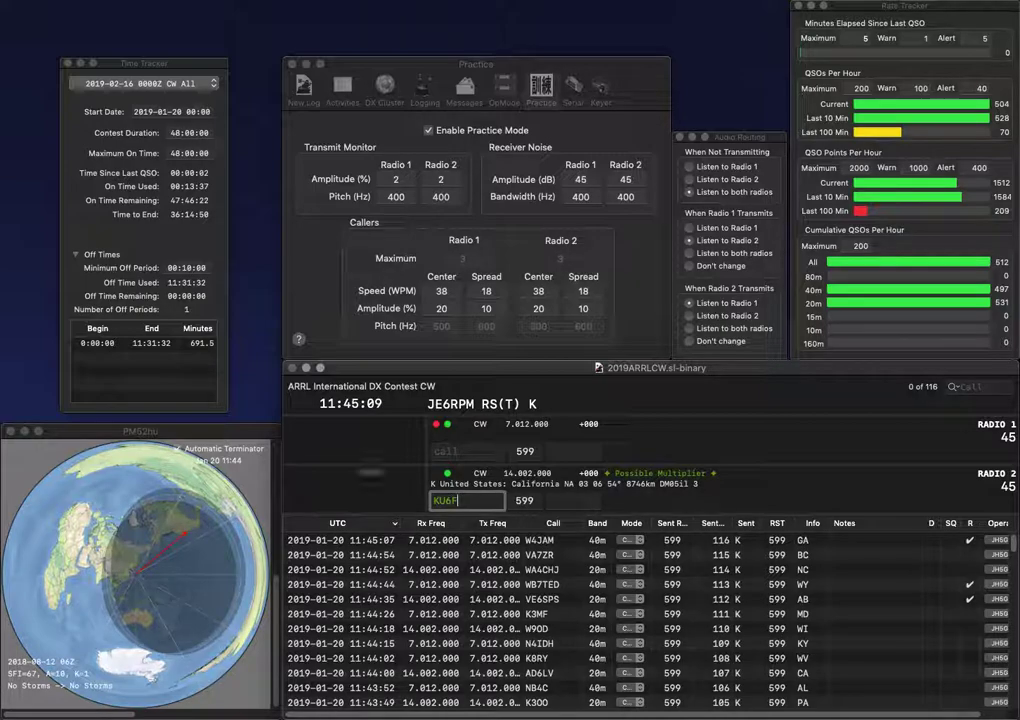
key(Return)
text(AC)
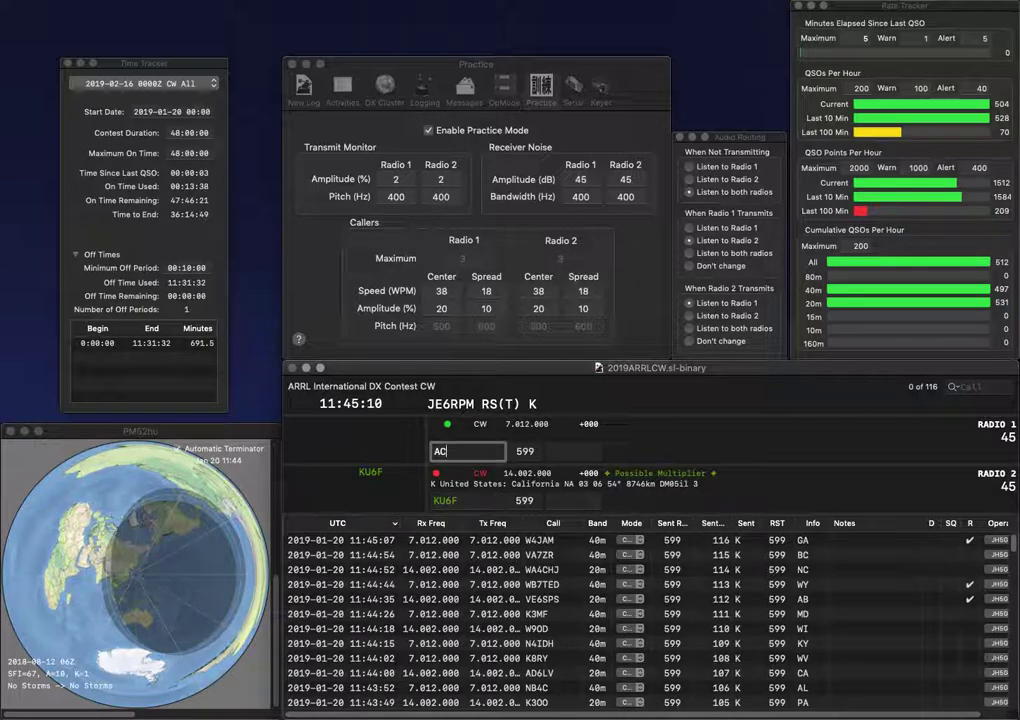
text(2QH)
key(Return)
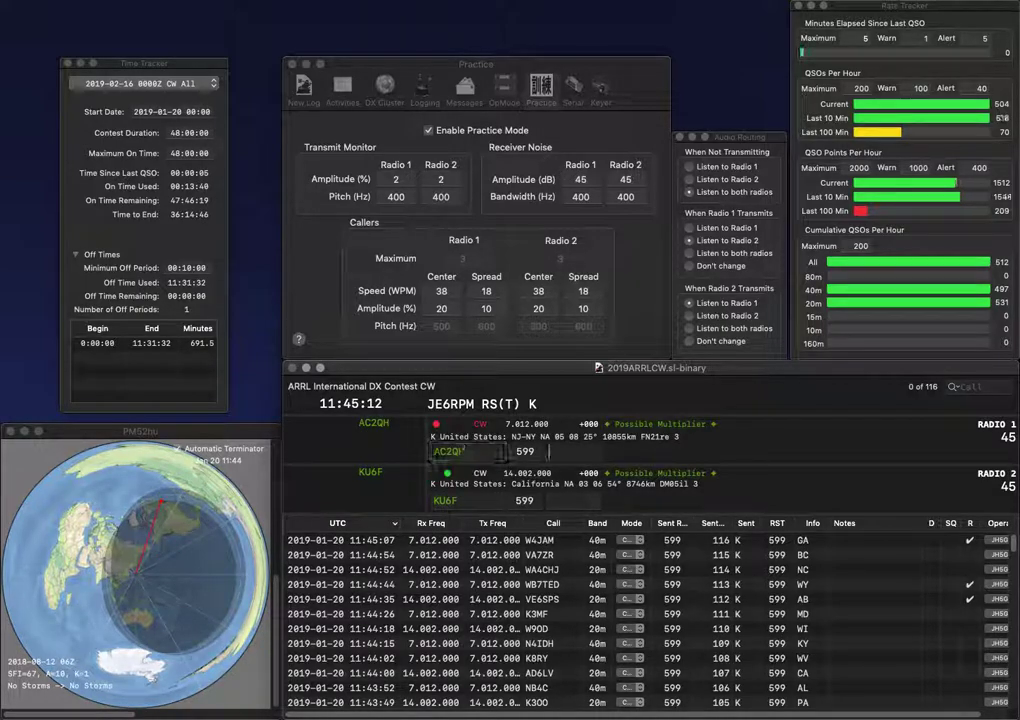
text(CA)
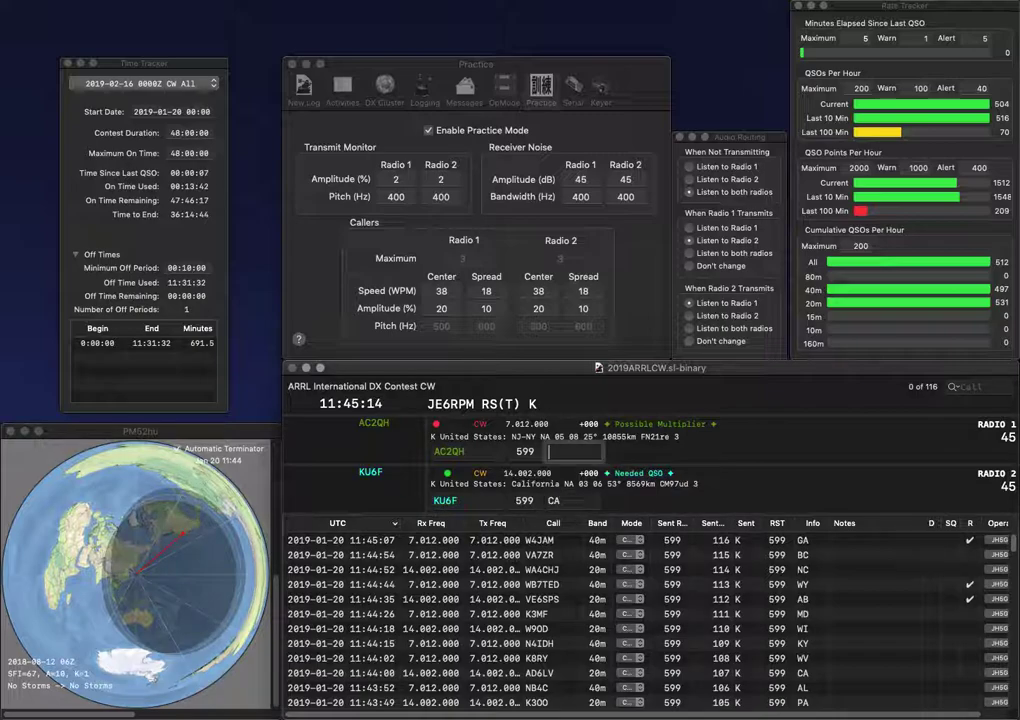
key(Return)
text(NJ)
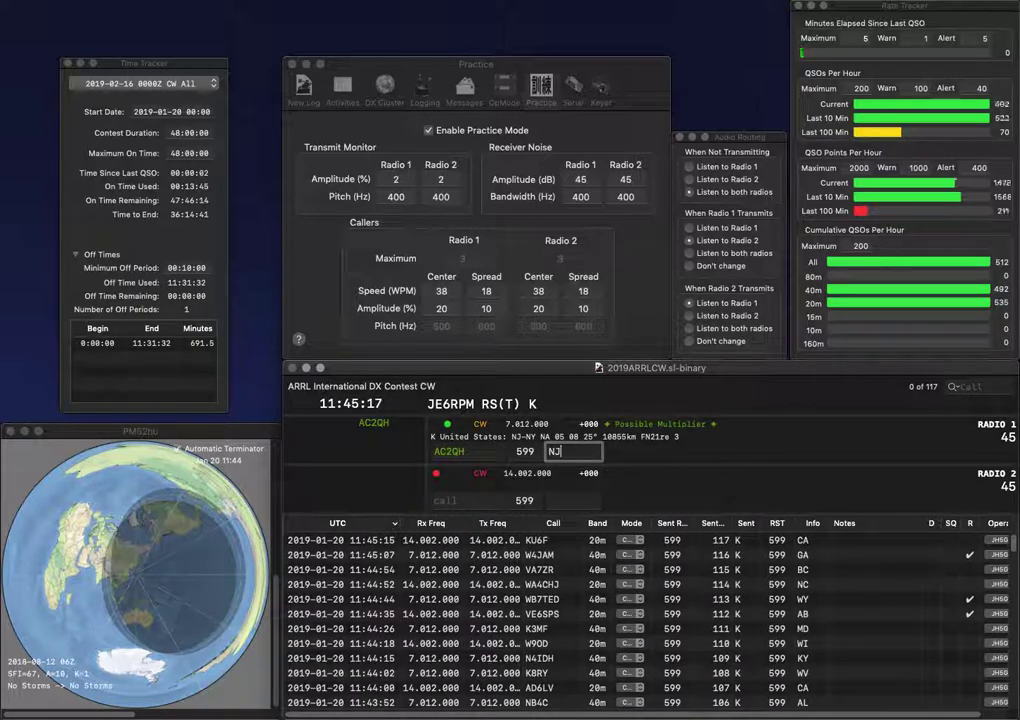
key(Return)
text(WB)
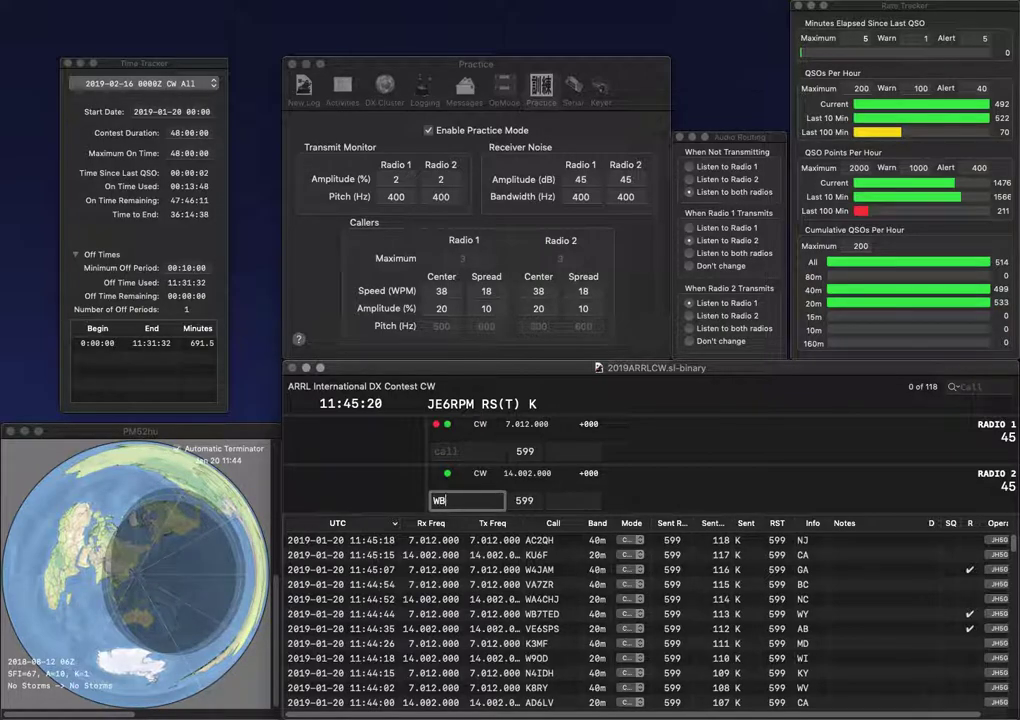
key(Return)
text(KK4FKH)
key(Return)
text(5)
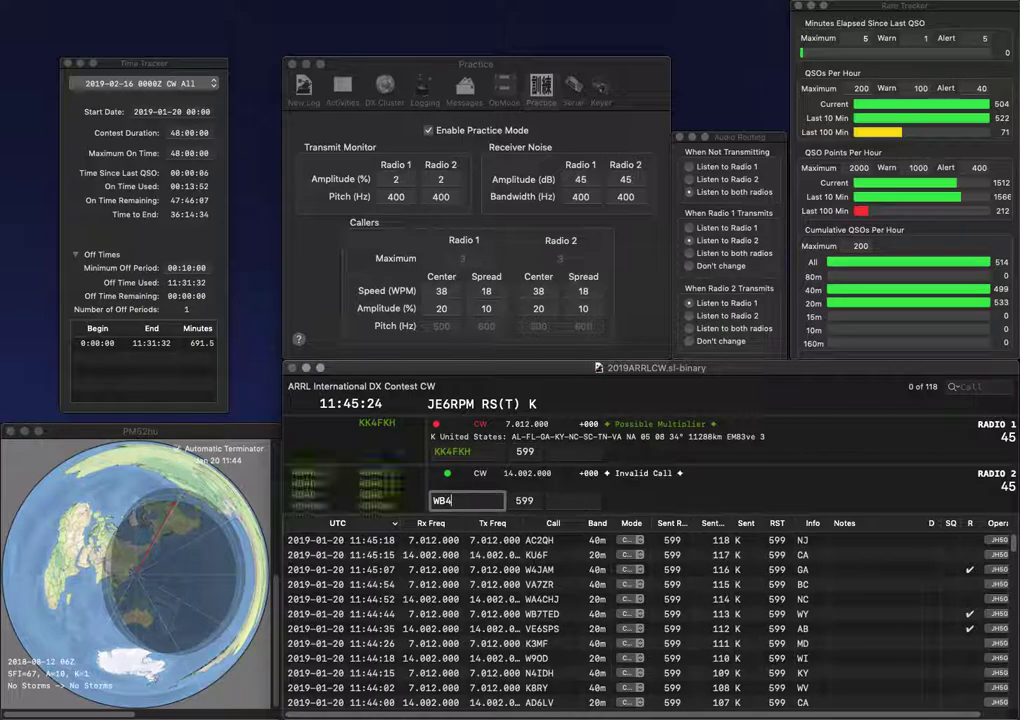
text(WEC)
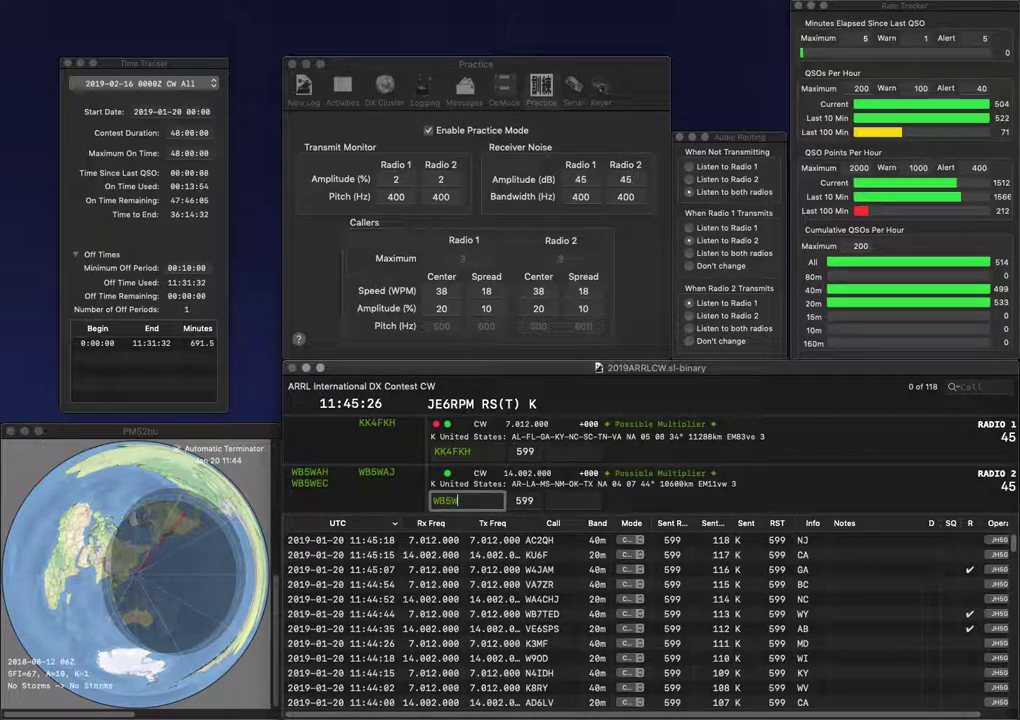
key(Return)
key(space)
text(GA)
key(Return)
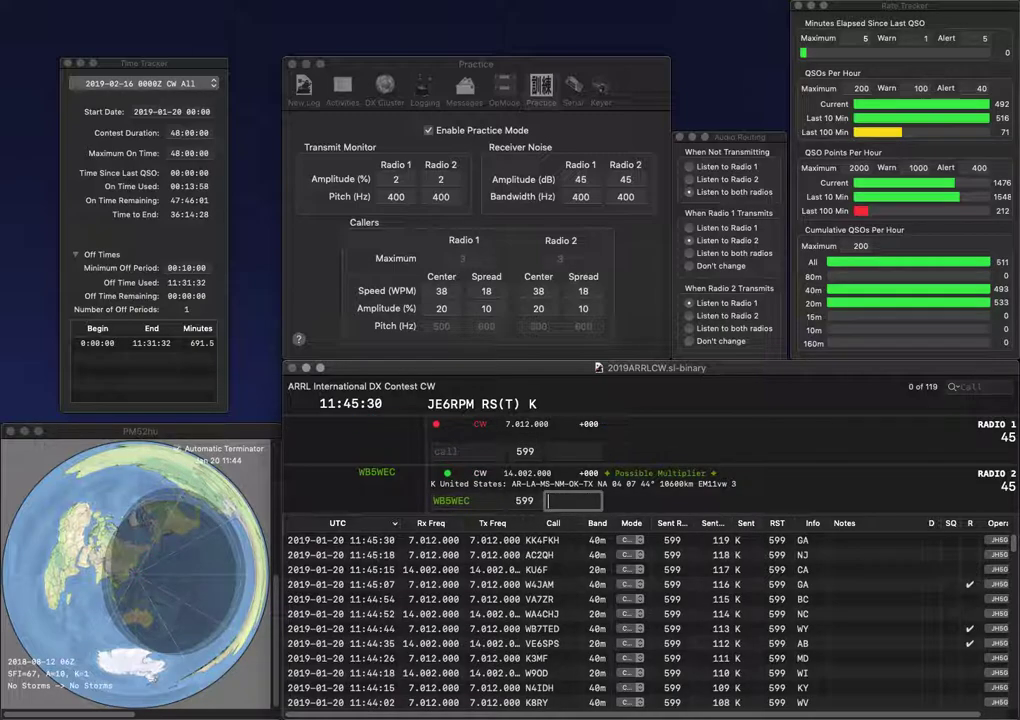
text(AR)
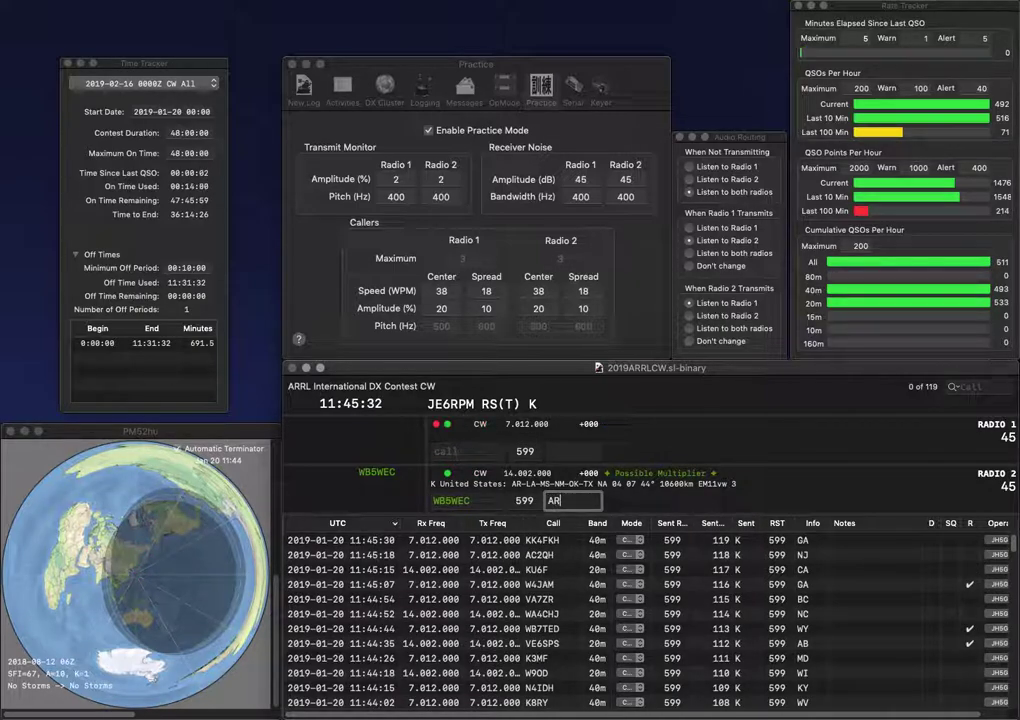
key(Return)
text(W)
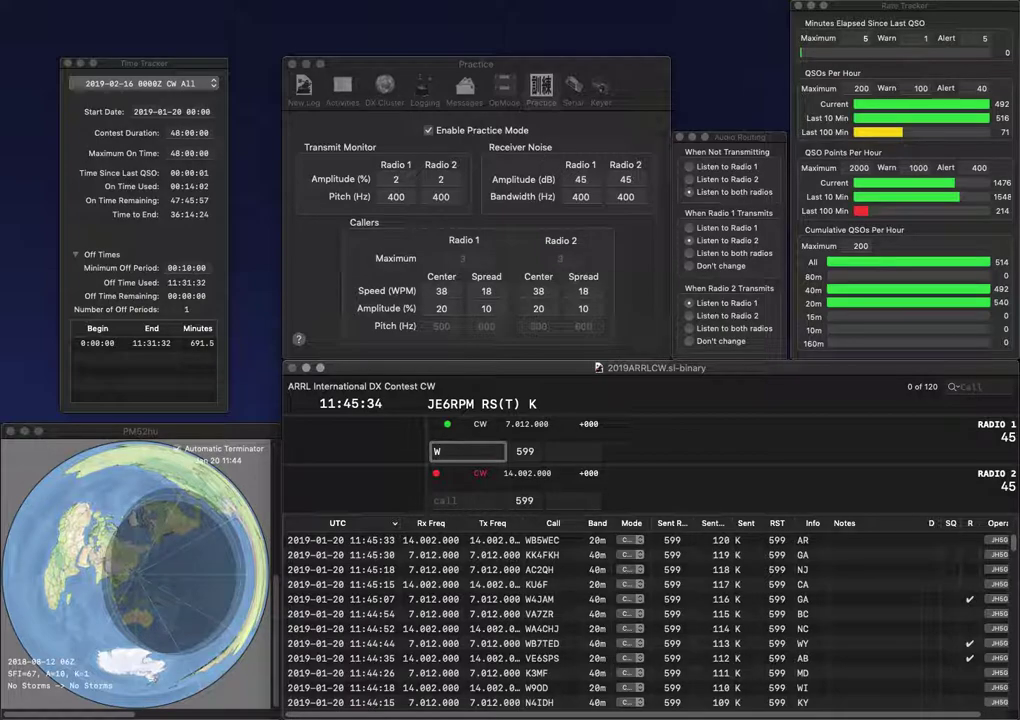
text(XL)
key(Return)
text(W)
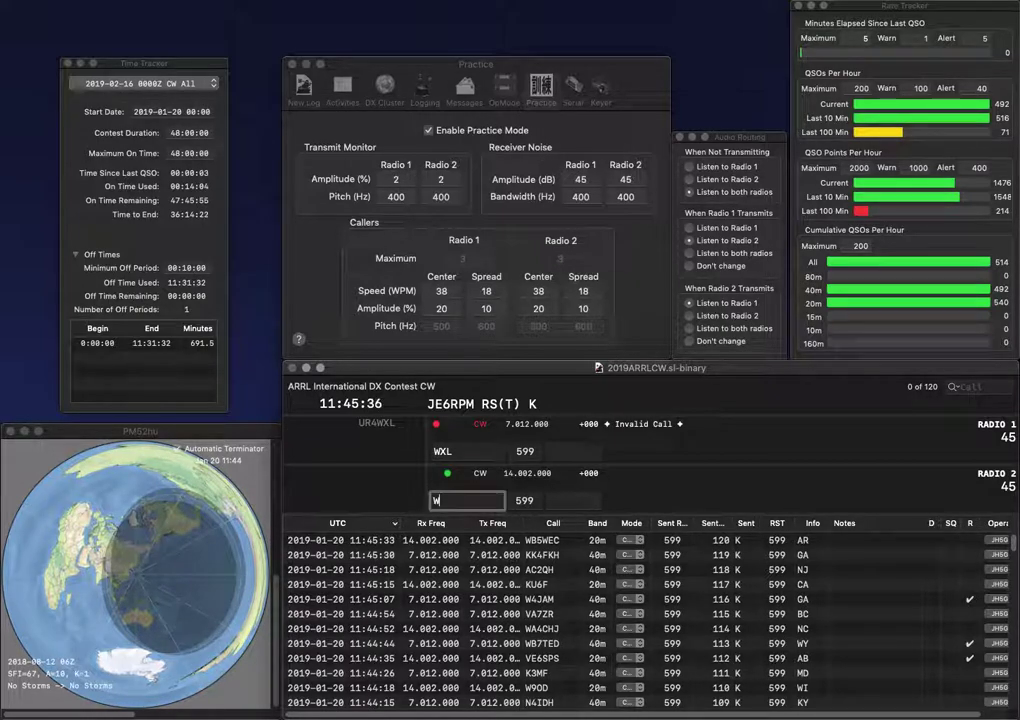
text(X6V)
key(Return)
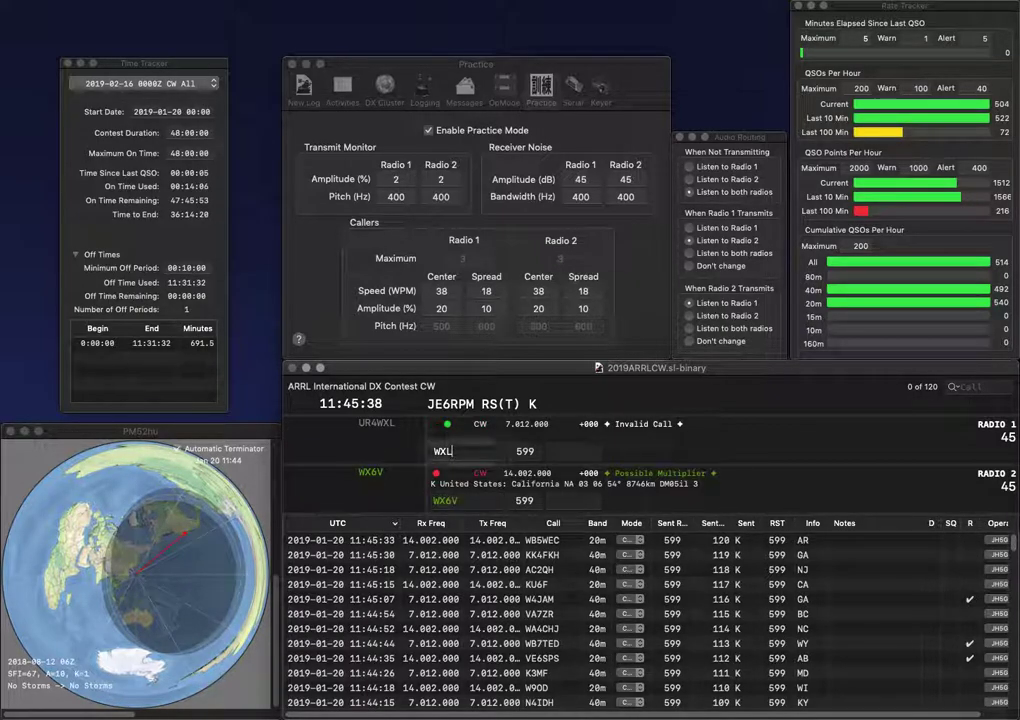
text(7P)
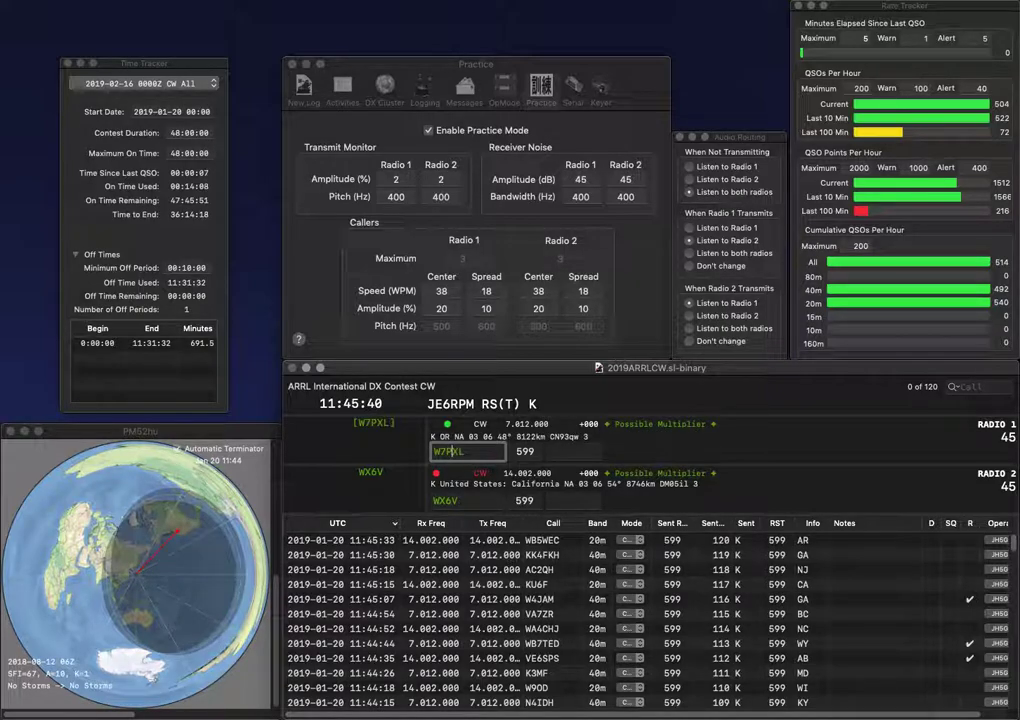
key(Return)
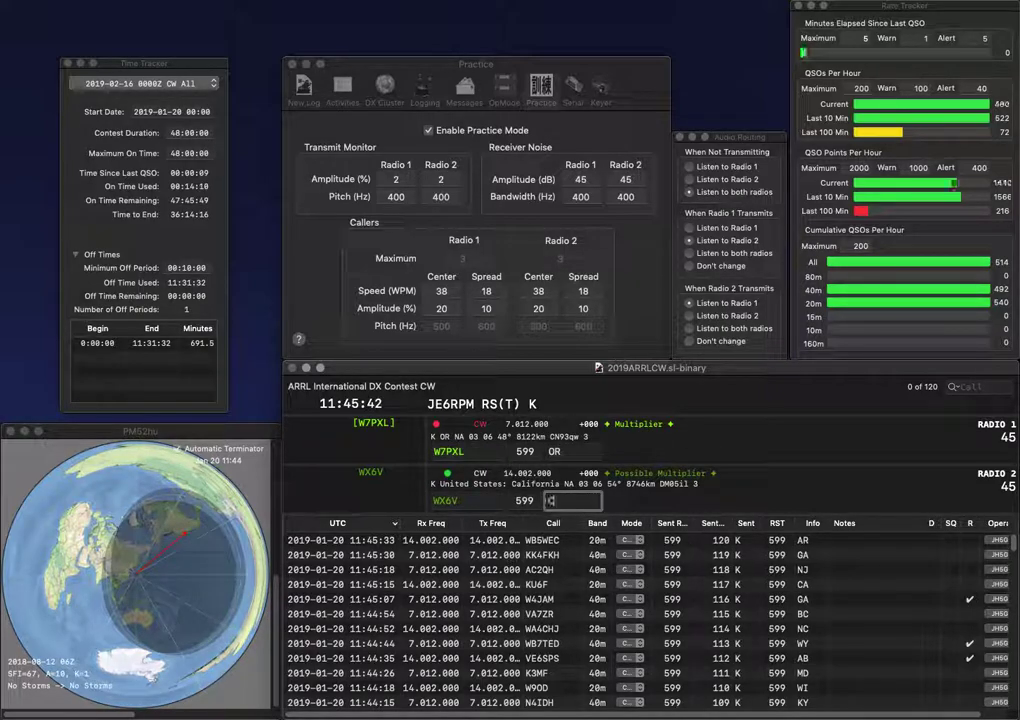
key(Return)
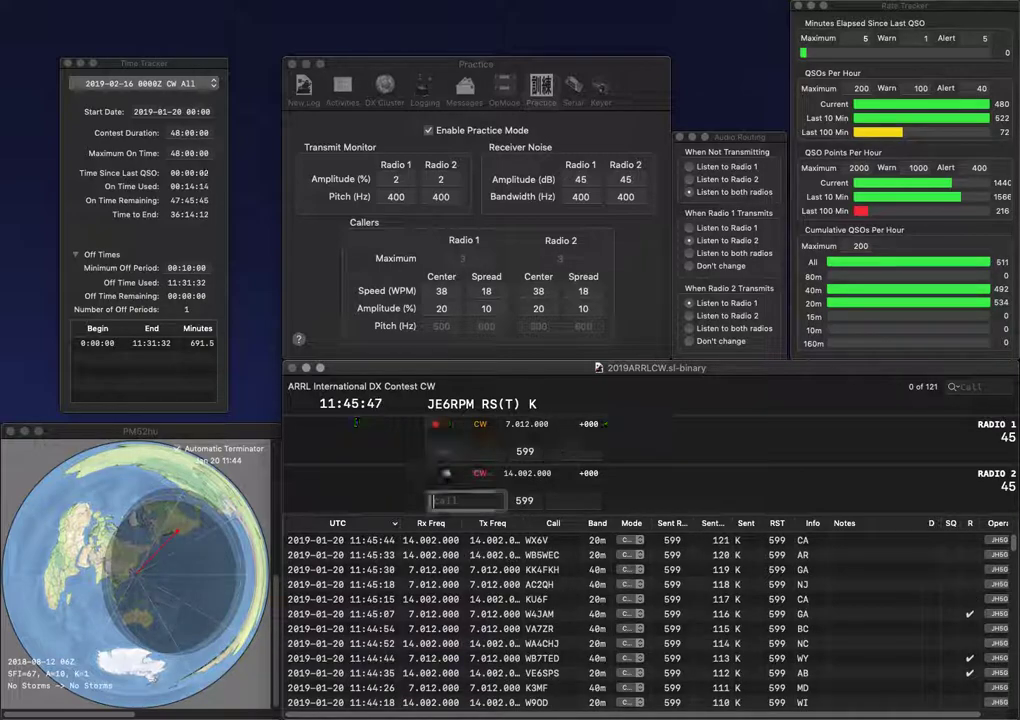
key(Return)
Step: Enter W4RIX as the caller on Radio 2 and K1PH as the caller on Radio 1
text(W4RIX)
key(Return)
text(KKPH)
key(Return)
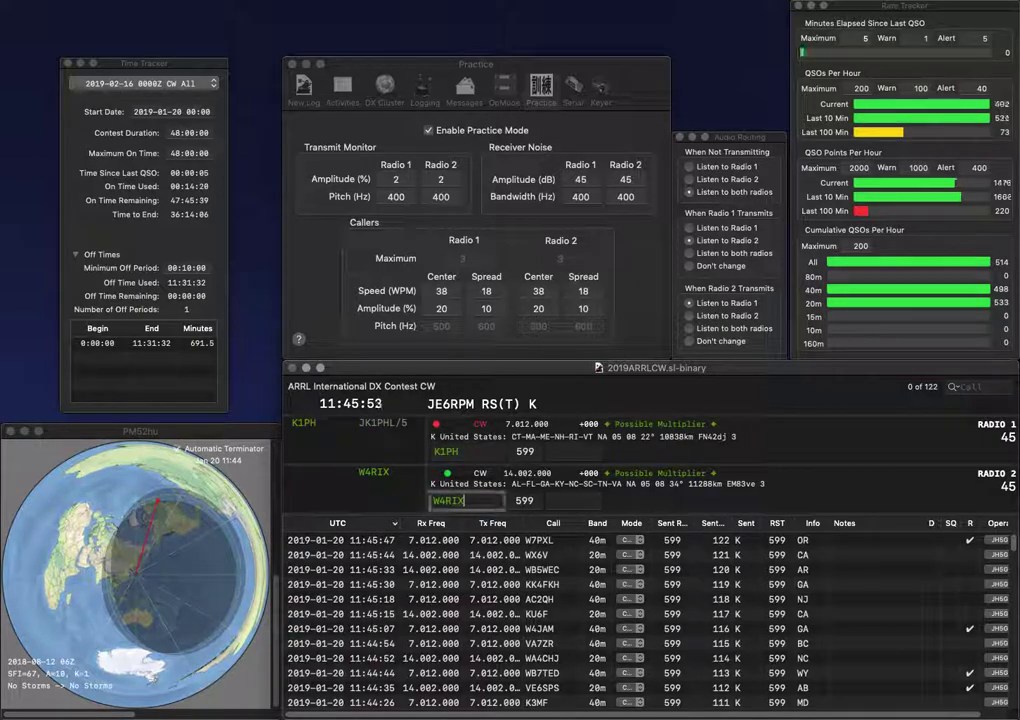
text(GA)
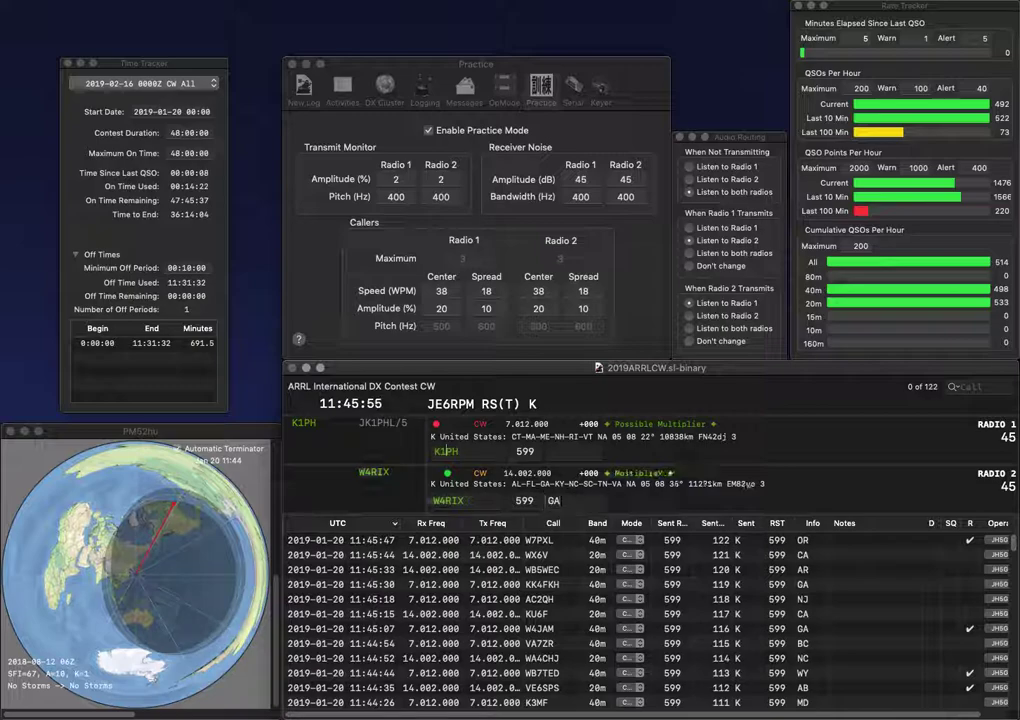
key(Return)
text(ME)
key(Return)
Step: Enter W4PGM as the caller on Radio 2 and KC6MIE as the caller on Radio 1
text(W)
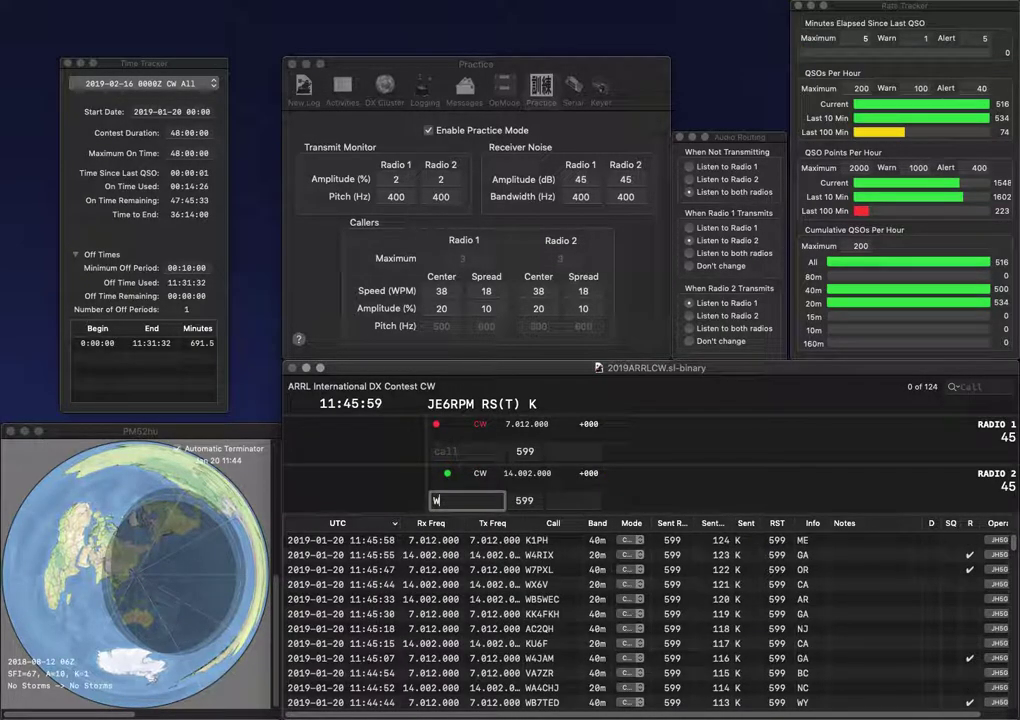
text(4PGM)
key(Return)
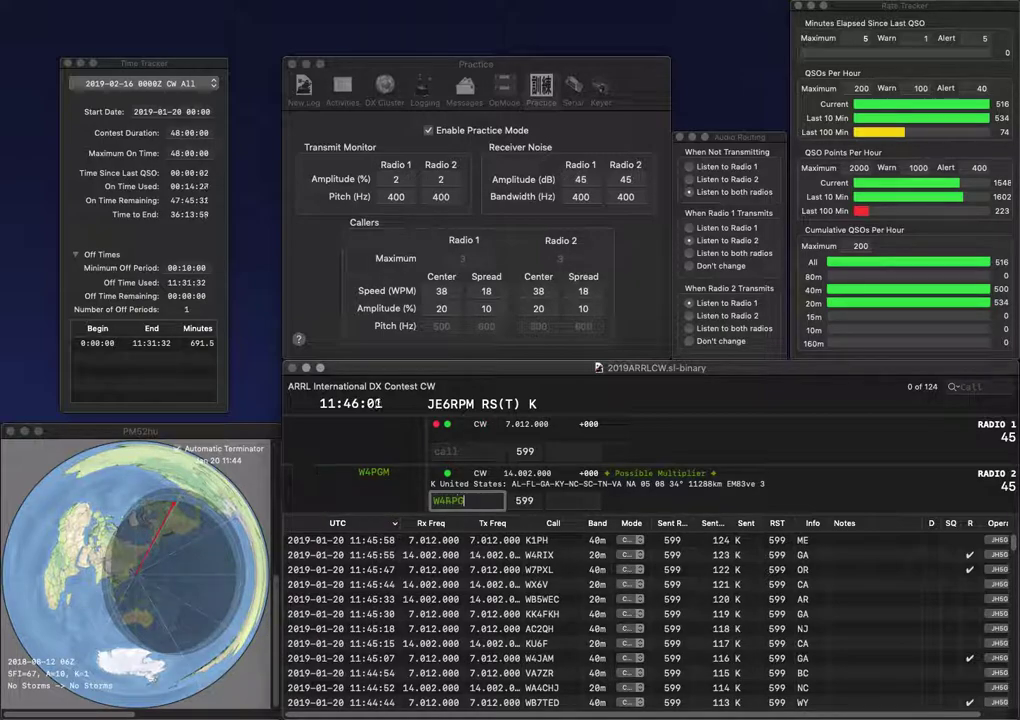
text(C6MIE)
key(Home)
text(K)
key(Return)
key(Return)
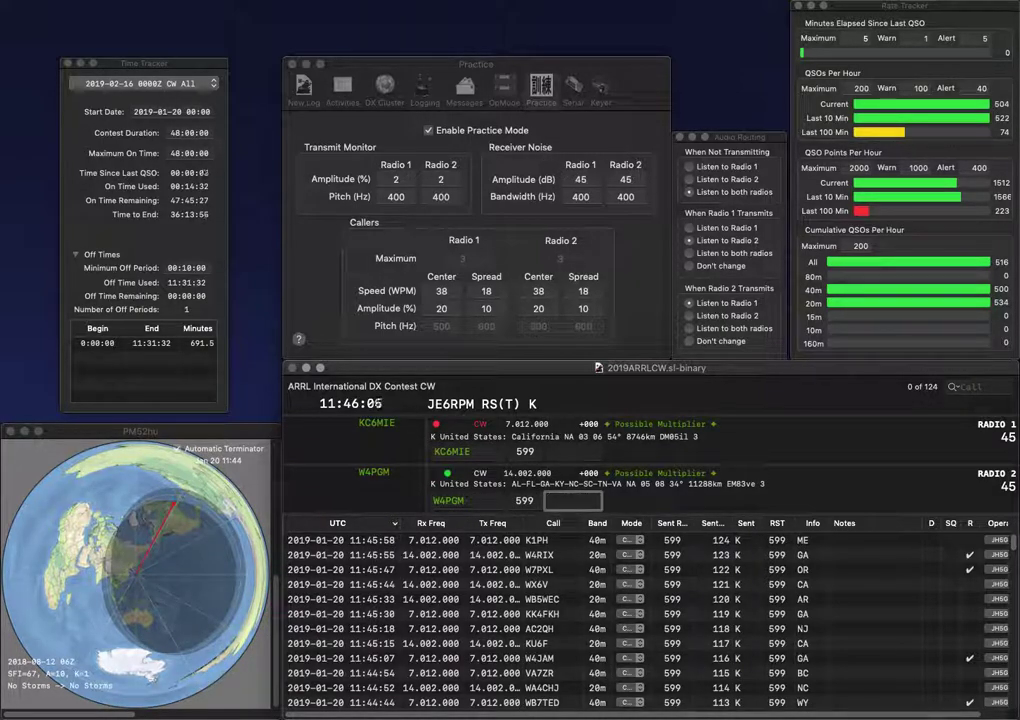
text(AL)
key(Return)
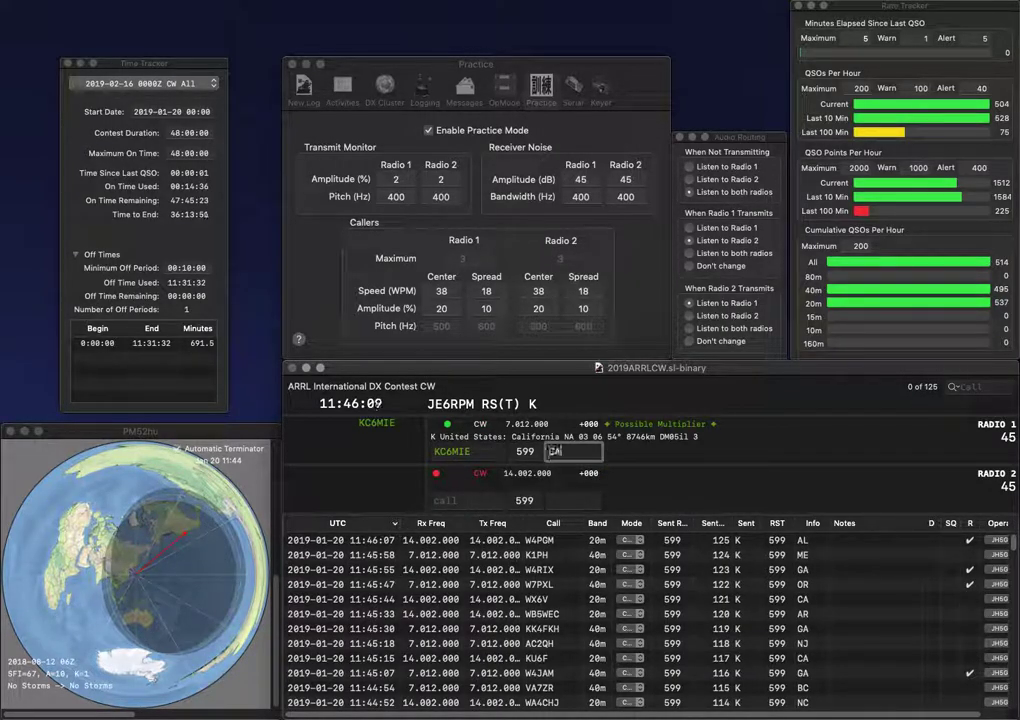
key(Return)
Step: Enter the partial callsigns N7 on Radio 2 and W5 on Radio 1
text(N)
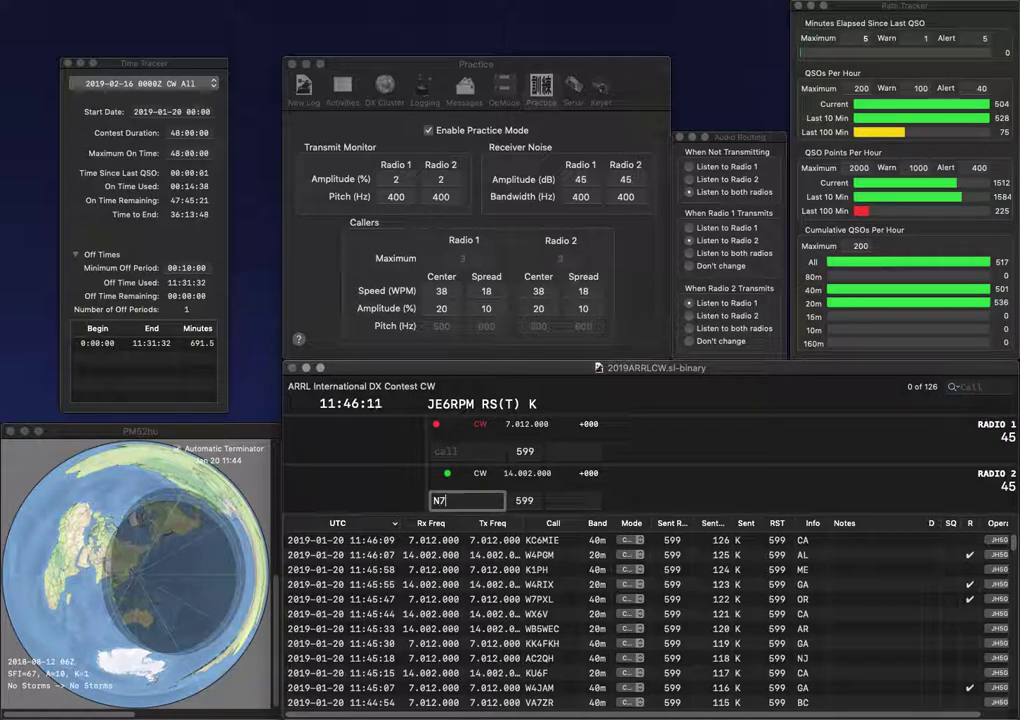
text(7)
key(Return)
text(W5)
key(Return)
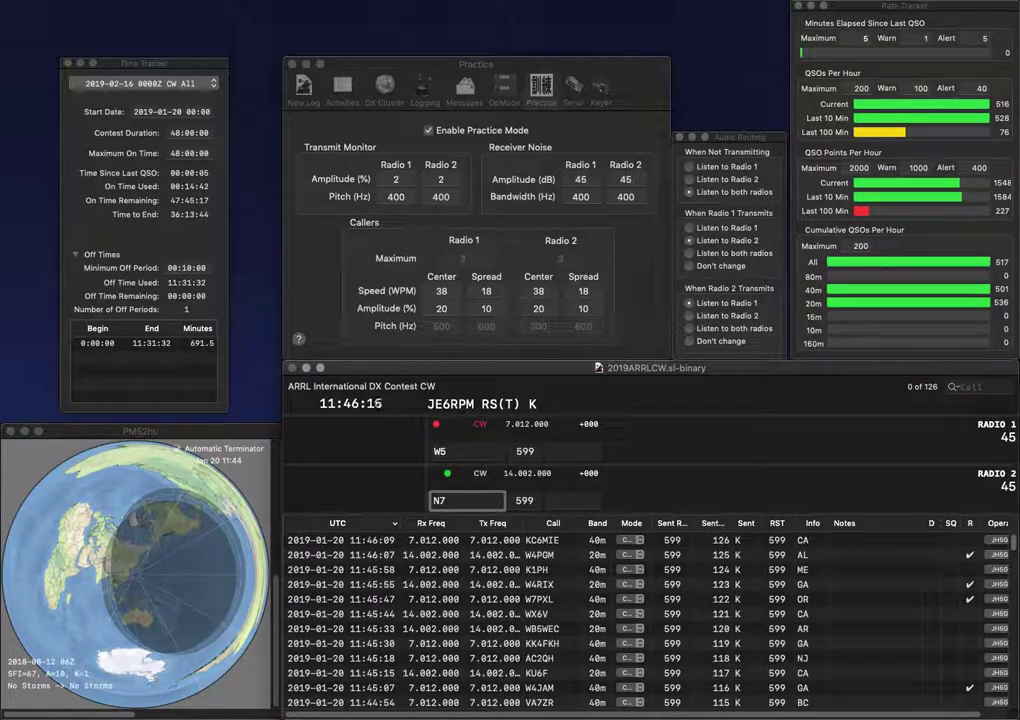
Step: Complete the callers' callsigns as N7QMT on Radio 2 and W5VE on Radio 1, and send them their exchanges
text(QMT)
key(Return)
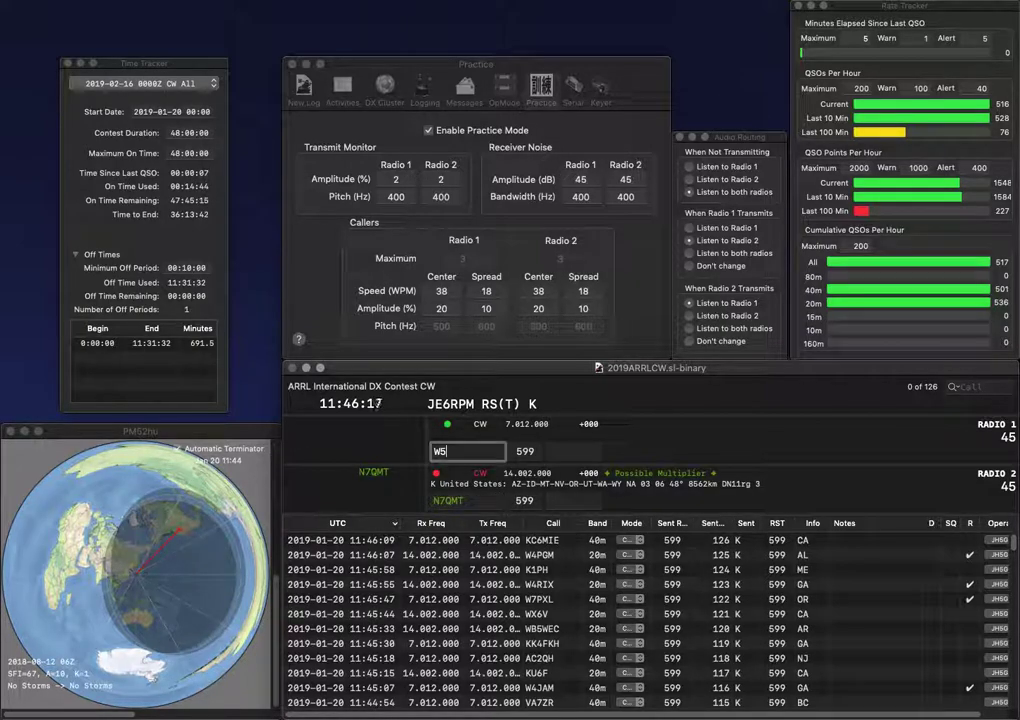
text(VE)
key(Return)
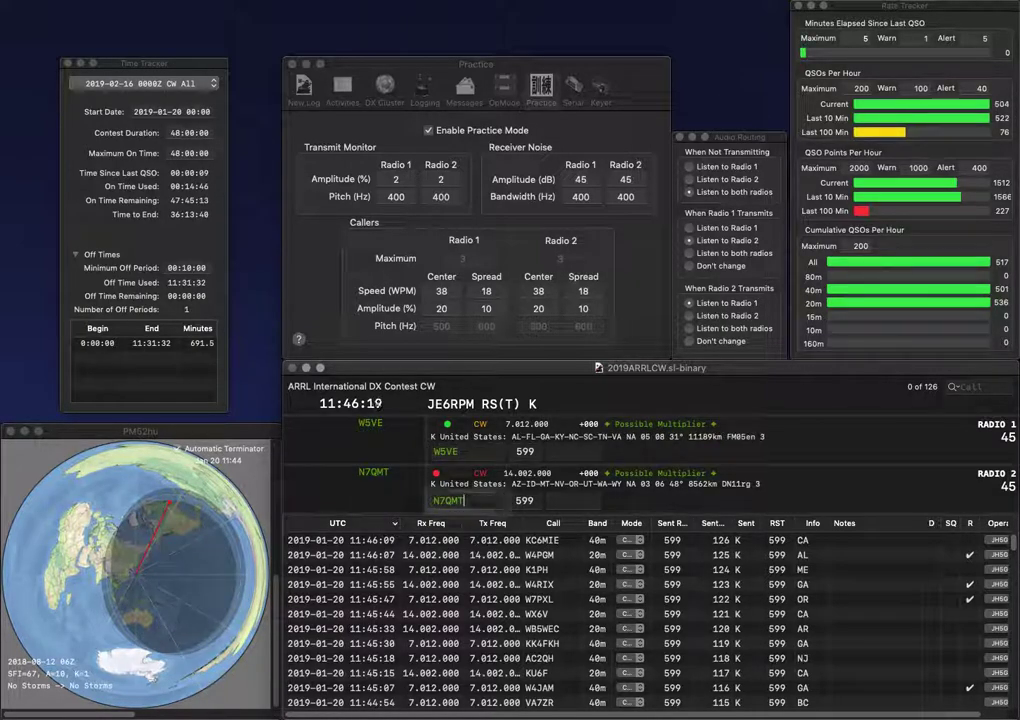
text(AZ)
key(Return)
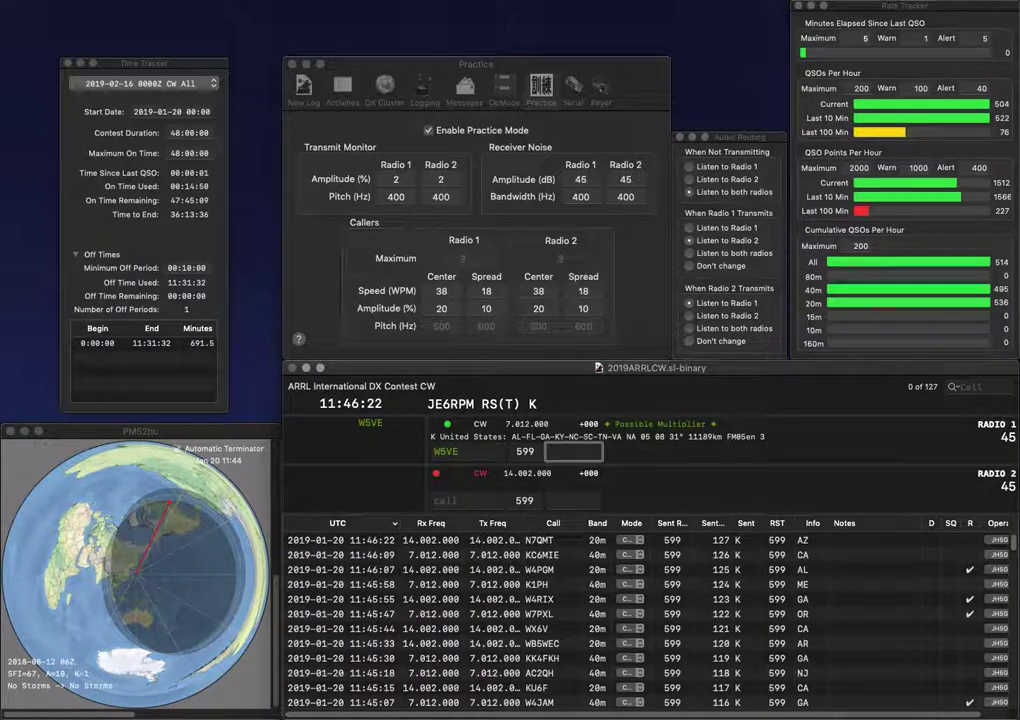
text(SC)
key(Return)
text(K)
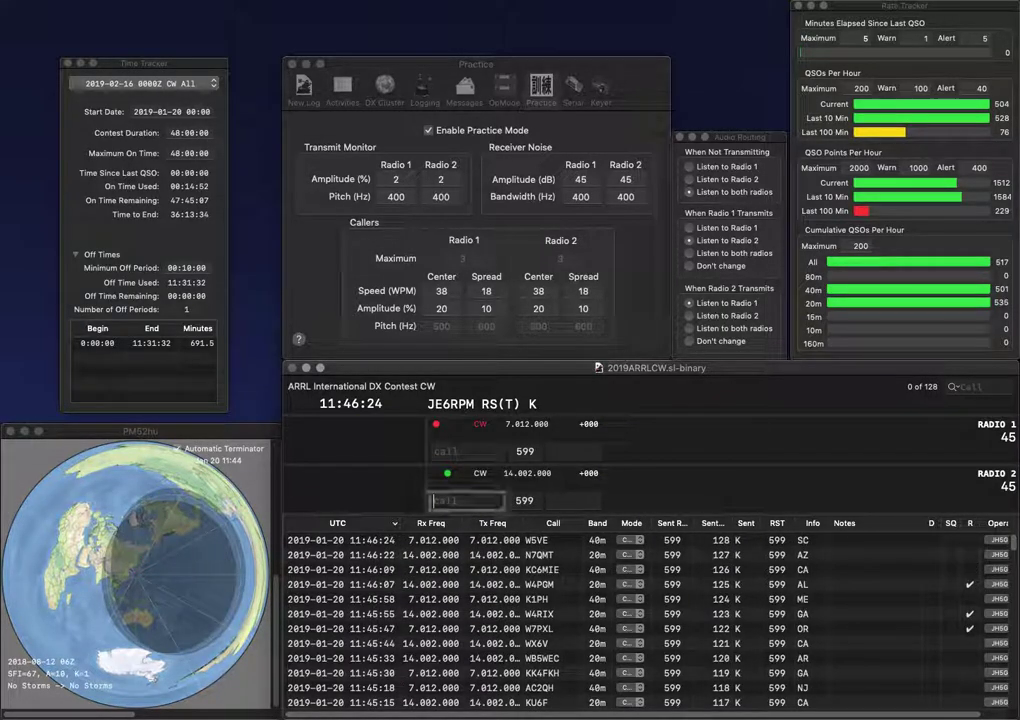
text(B3TC)
key(Return)
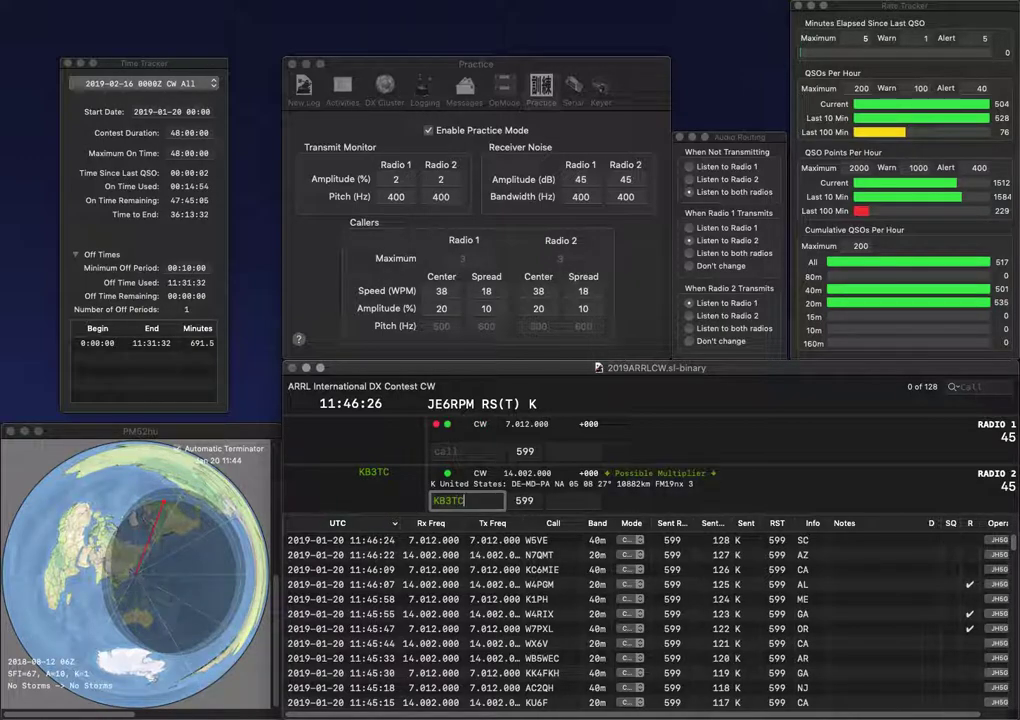
text(VA3PM)
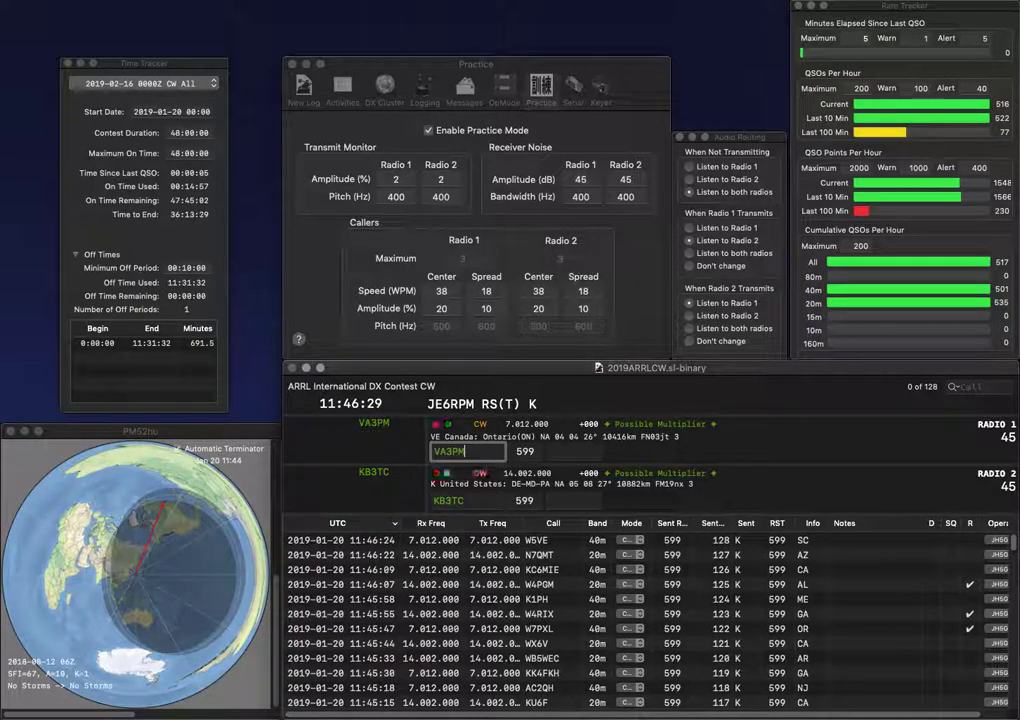
key(Return)
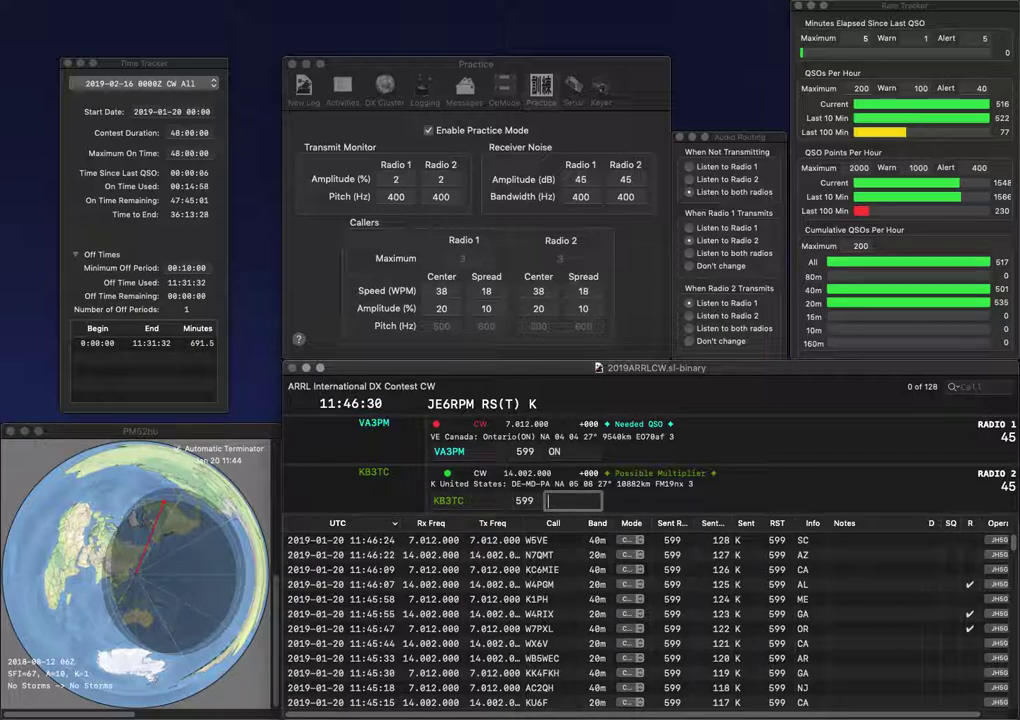
text(PA)
key(Return)
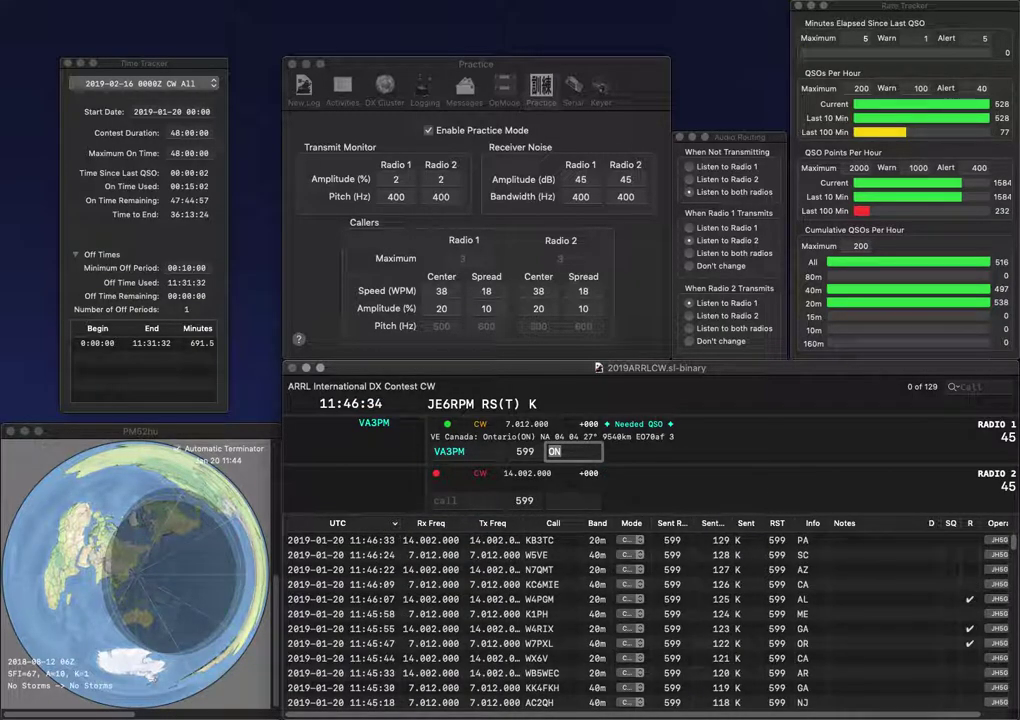
key(Return)
text(W8FAX)
key(Return)
text(W7PI)
key(Return)
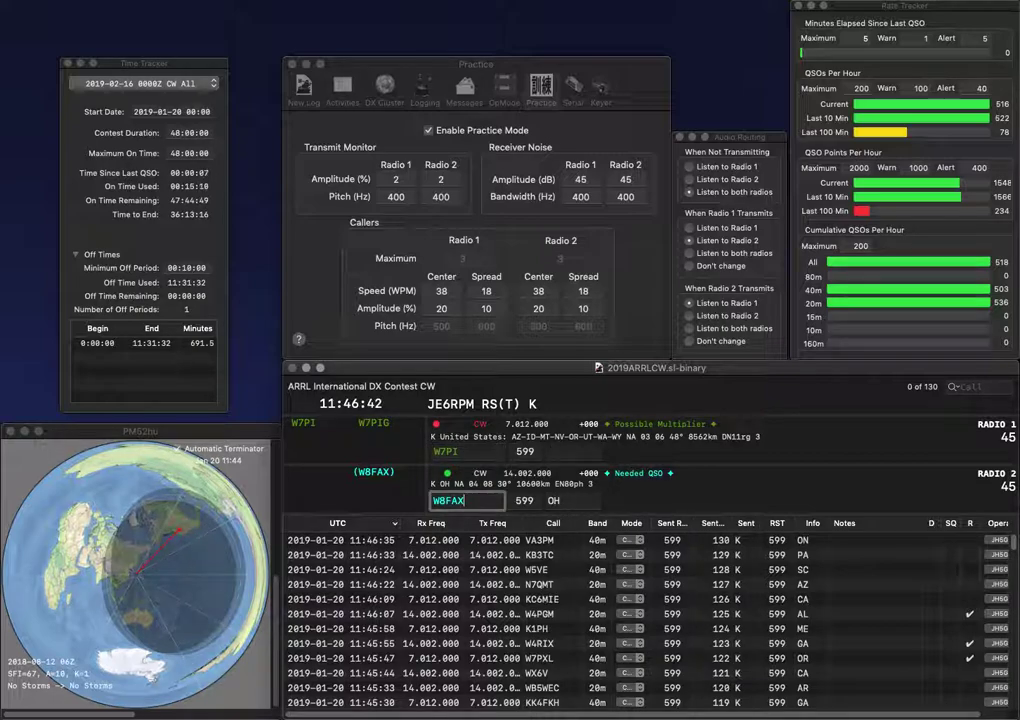
Step: Log W8FAX with exchange OH on Radio 2 and W7PI with exchange ID on Radio 1
key(Return)
text(ID)
key(Return)
text(K)
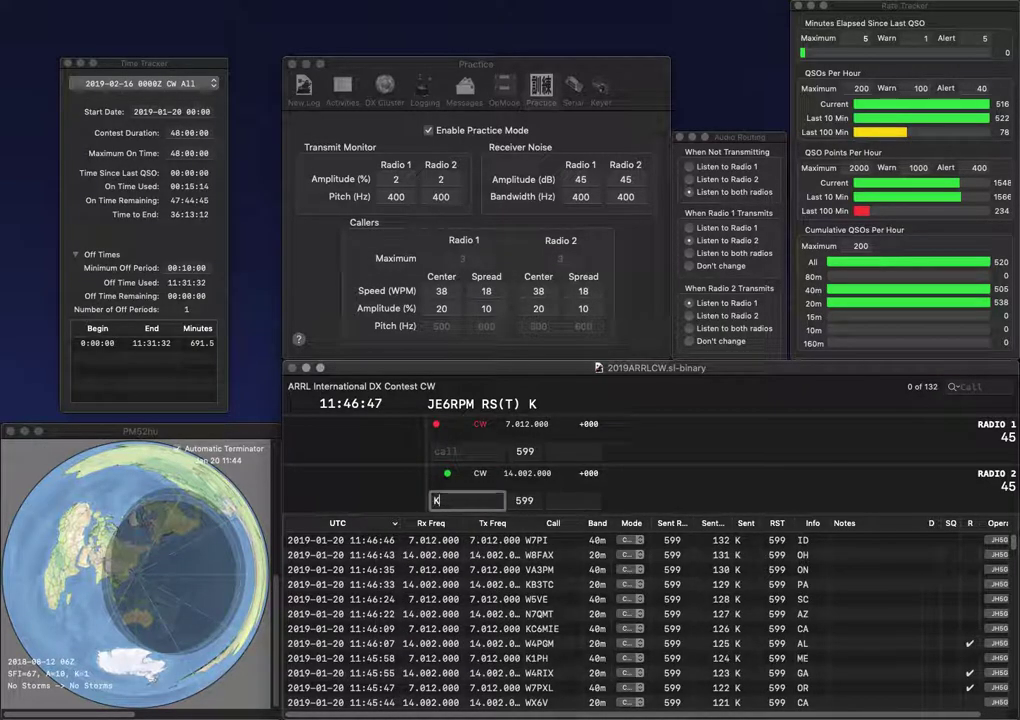
text(D4ISM)
key(Return)
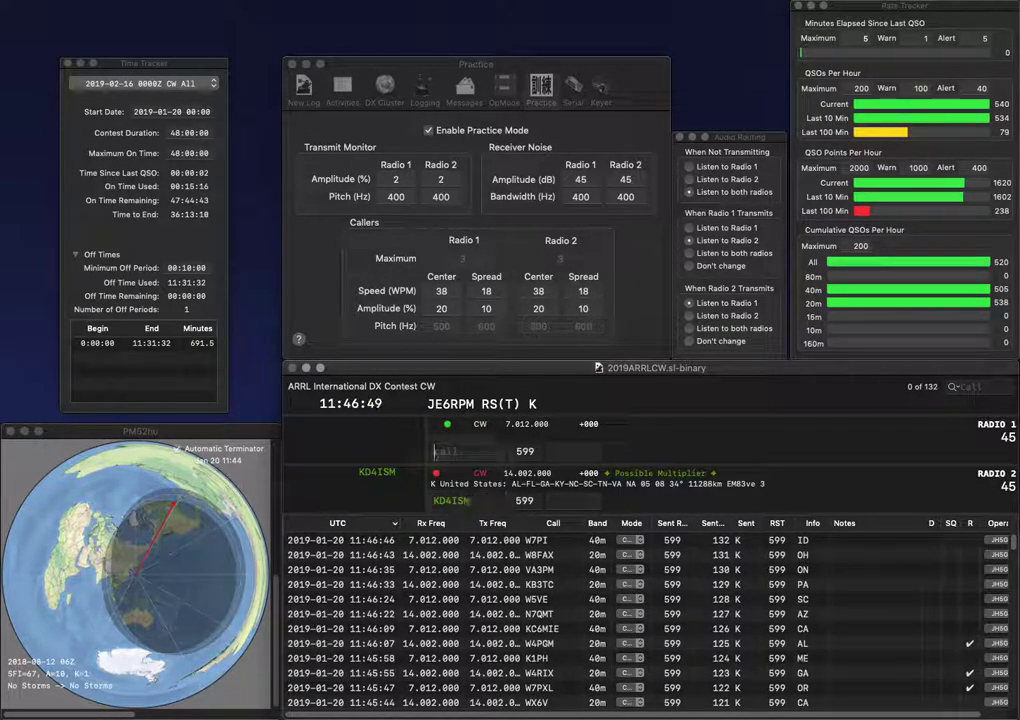
text(N4ASF)
key(Return)
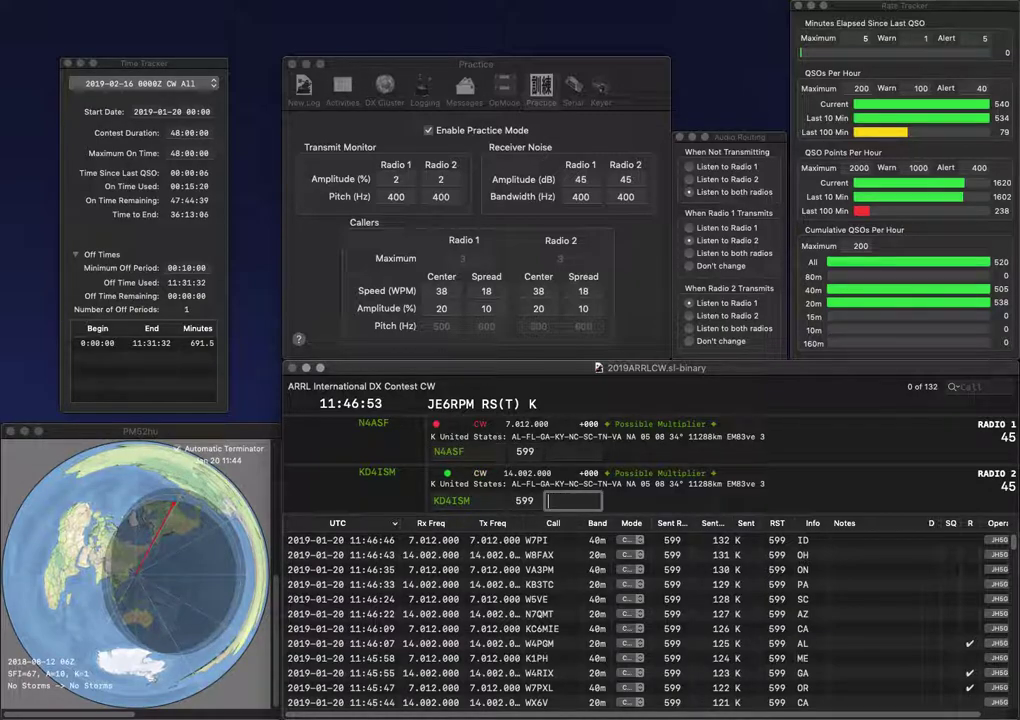
key(Return)
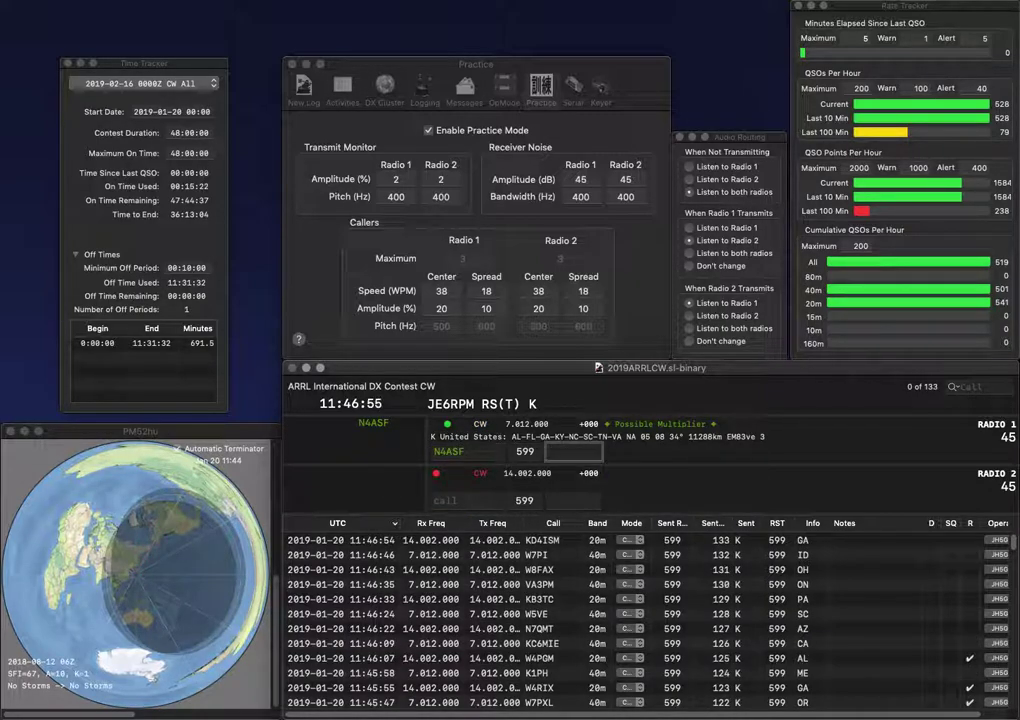
text(TN)
key(Return)
Step: Enter the partial callsign WN on Radio 2 and K3JWI as the caller on Radio 1
text(WN)
key(Return)
text(K3JWI)
key(Return)
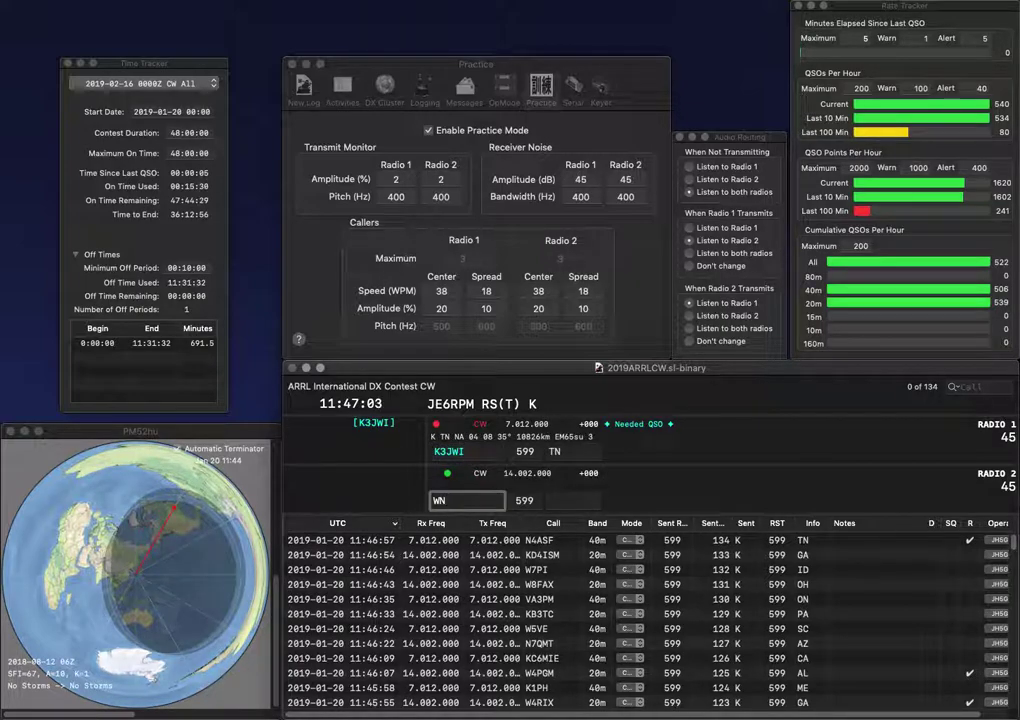
text(3E)
key(backslash)
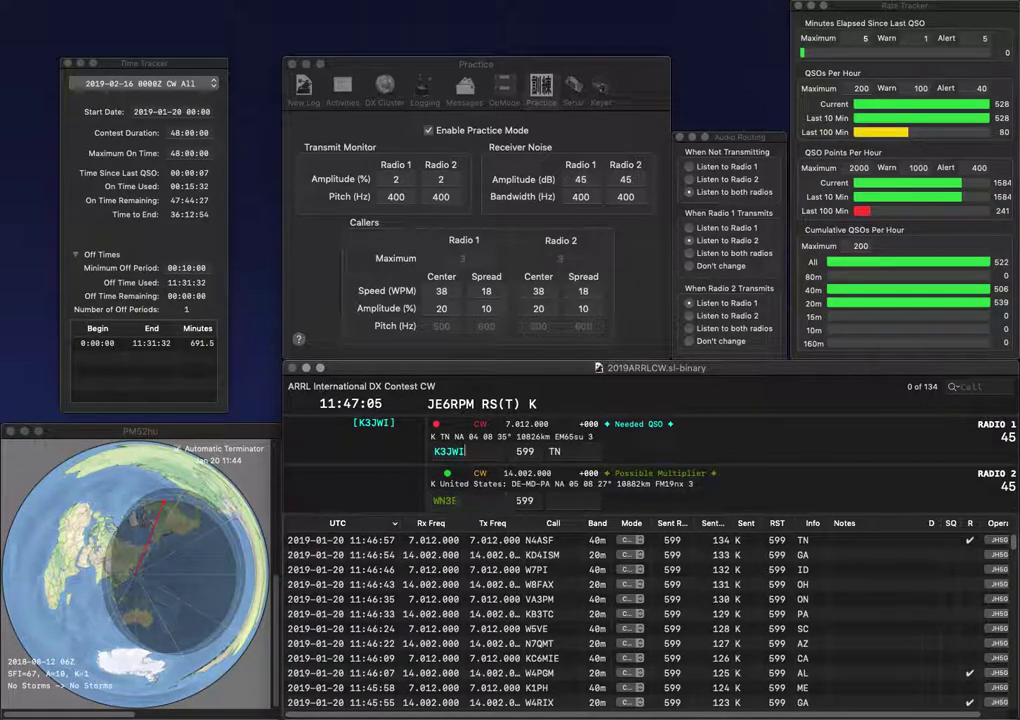
key(Tab)
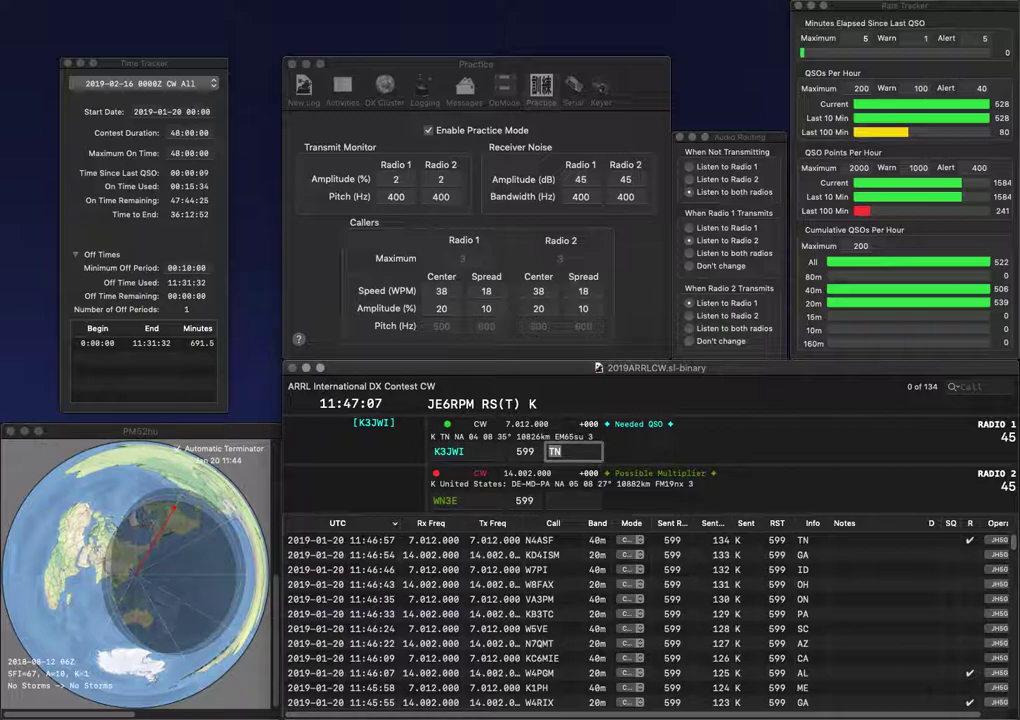
key(Return)
key(BackSpace)
key(BackSpace)
text(2E)
key(backslash)
text(N4AW)
key(Return)
text(NJ)
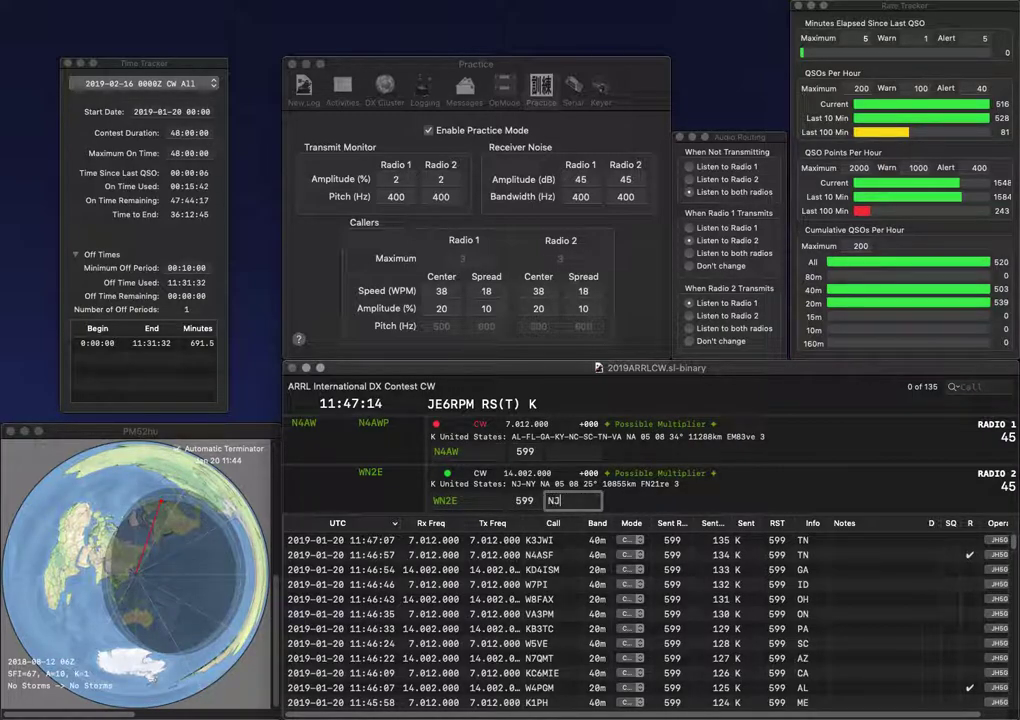
key(Return)
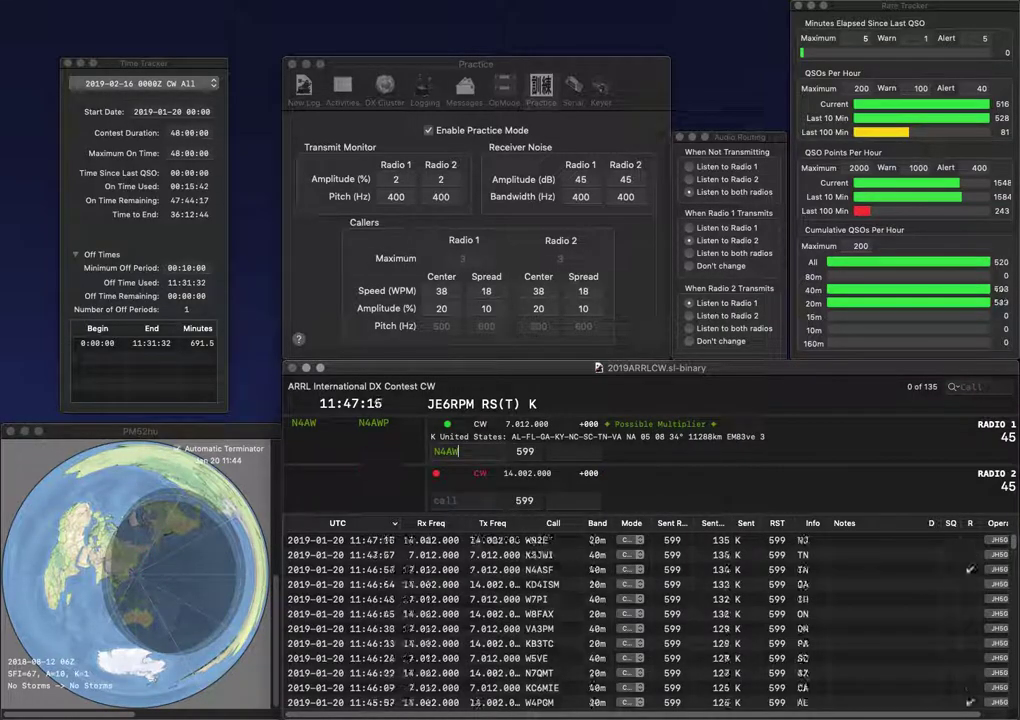
text(KY)
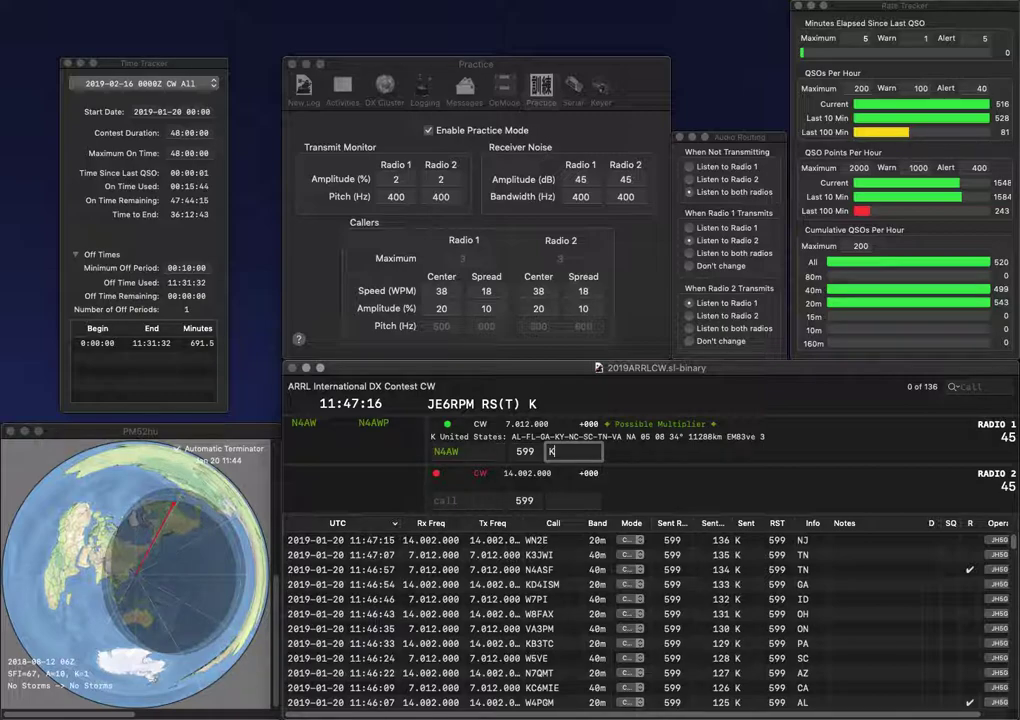
key(Return)
Step: Enter W2ZDP as the caller on Radio 2 and WR3R as the caller on Radio 1
text(W2)
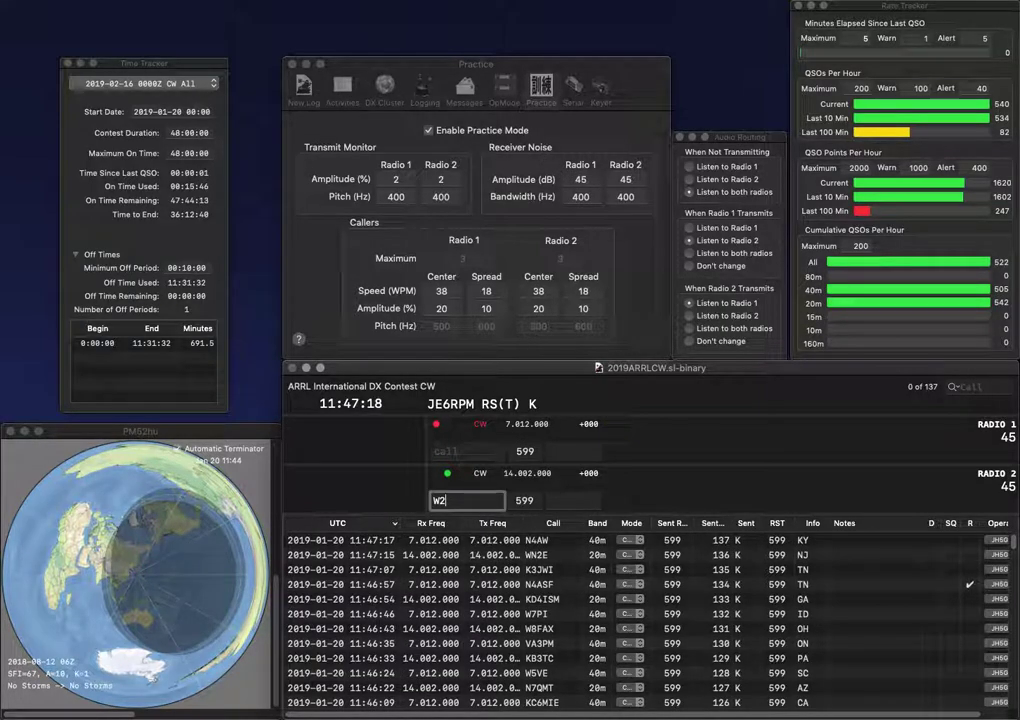
text(ZDP)
key(Return)
text(WA)
key(BackSpace)
text(R3R)
key(Return)
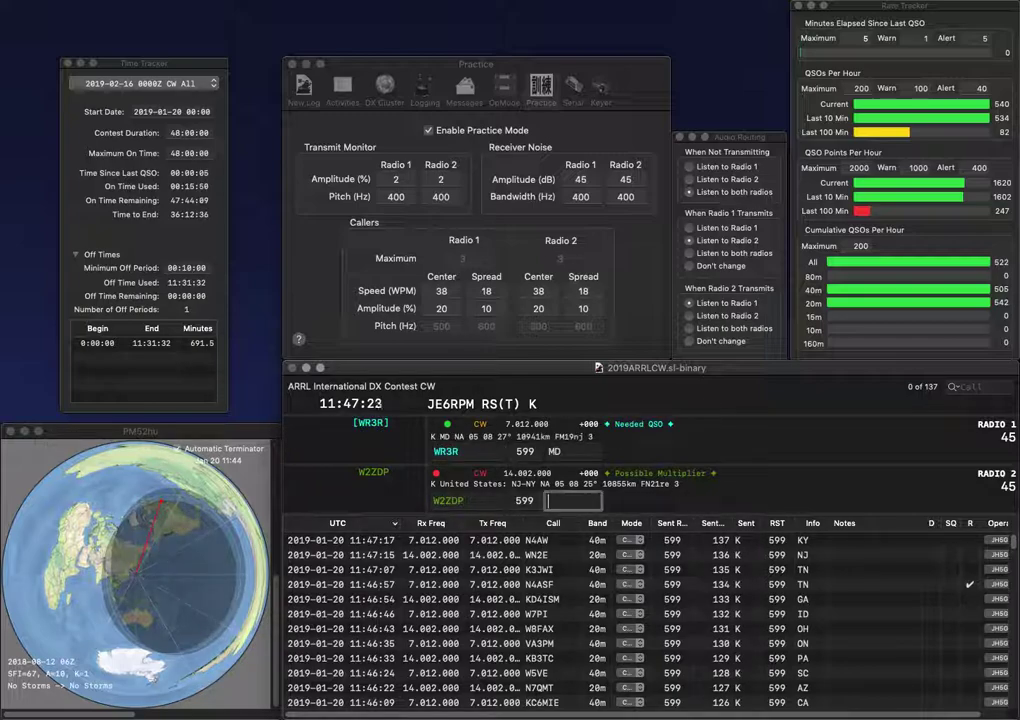
text(NJ)
key(Return)
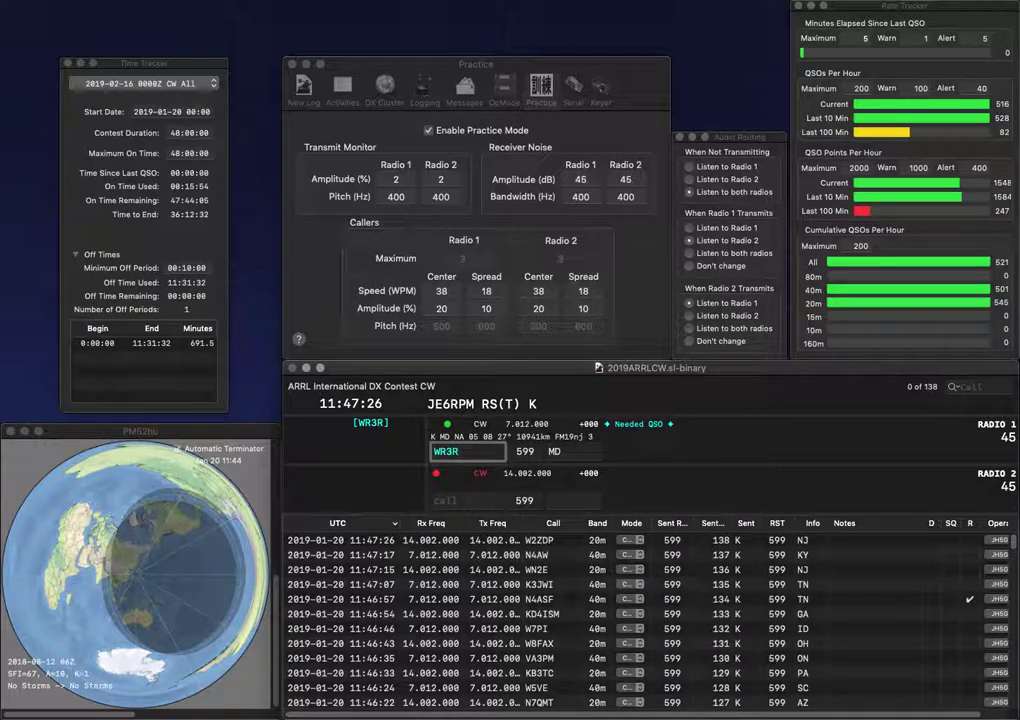
key(Return)
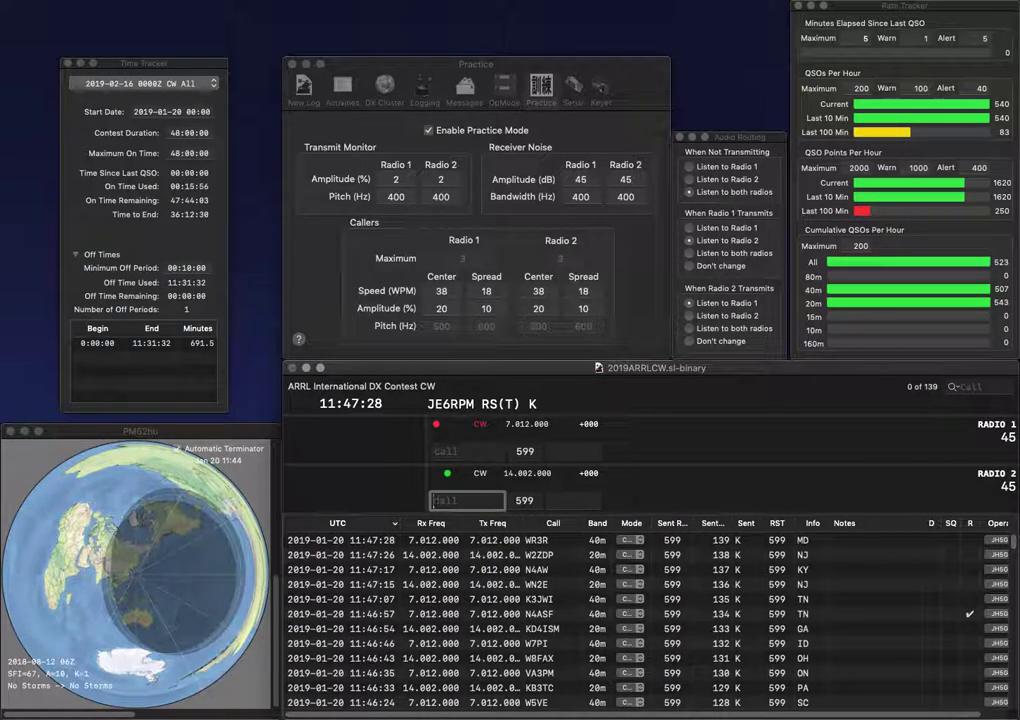
Step: Enter the partial callsign KT on Radio 2 and AA8AO as the caller on Radio 1
text(KT)
key(Return)
text(W)
text(AA8AO)
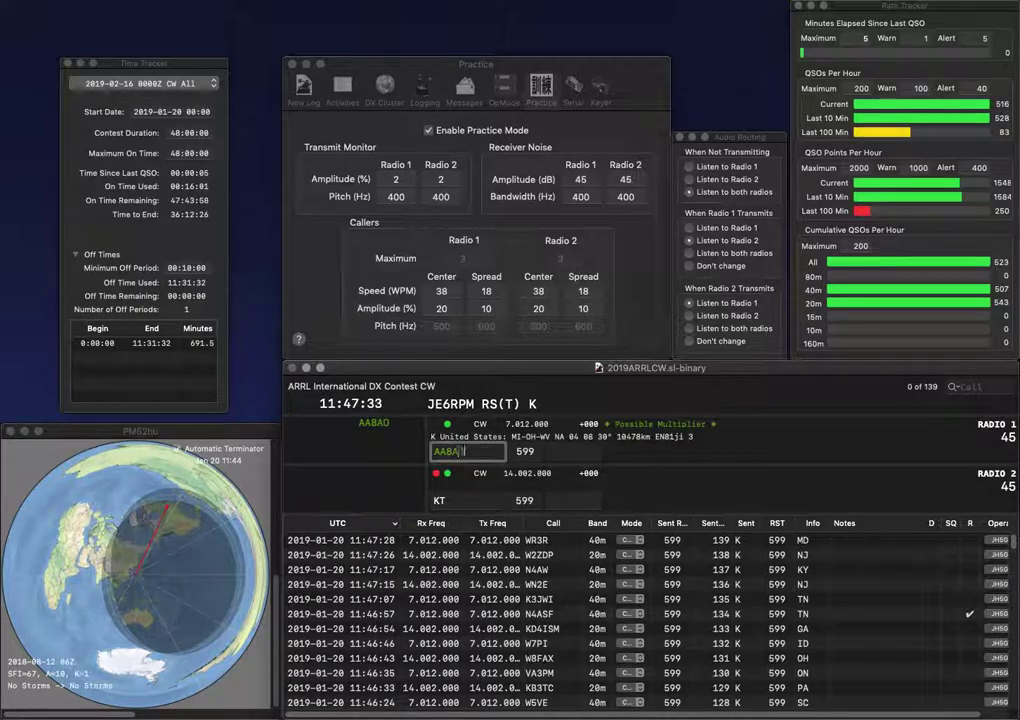
key(Return)
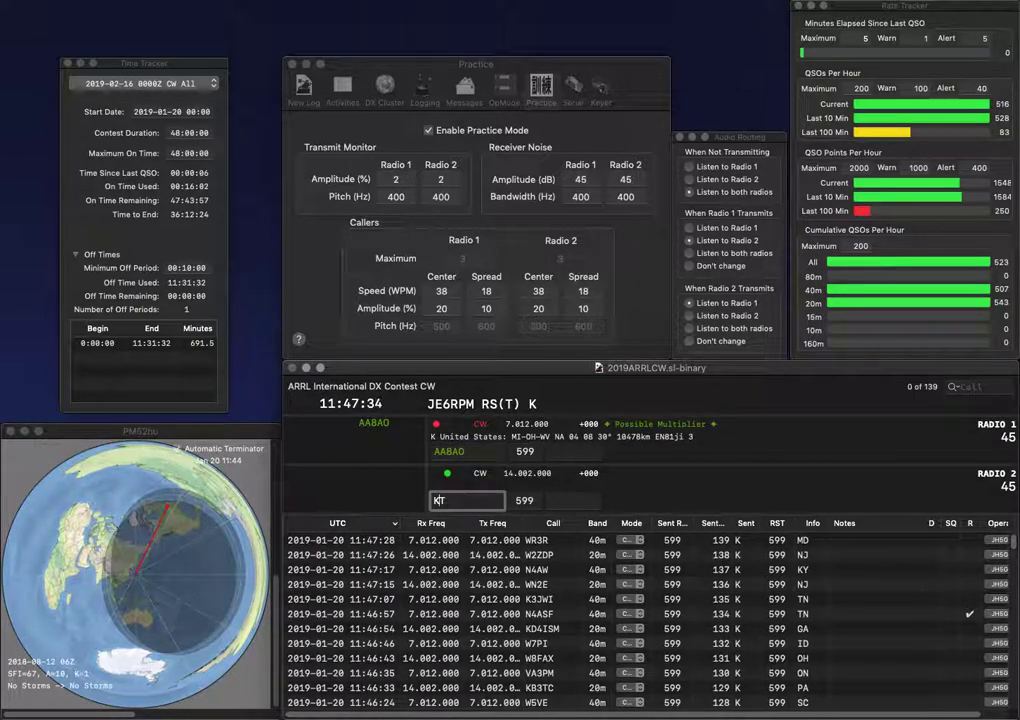
text(I)
key(BackSpace)
text(6)
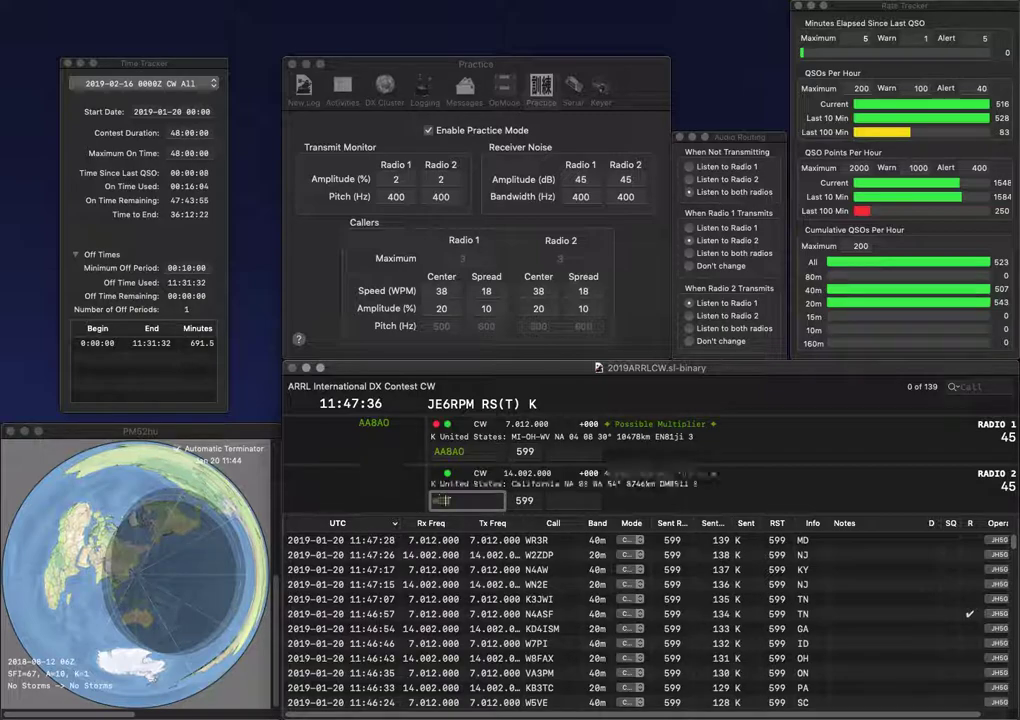
key(Return)
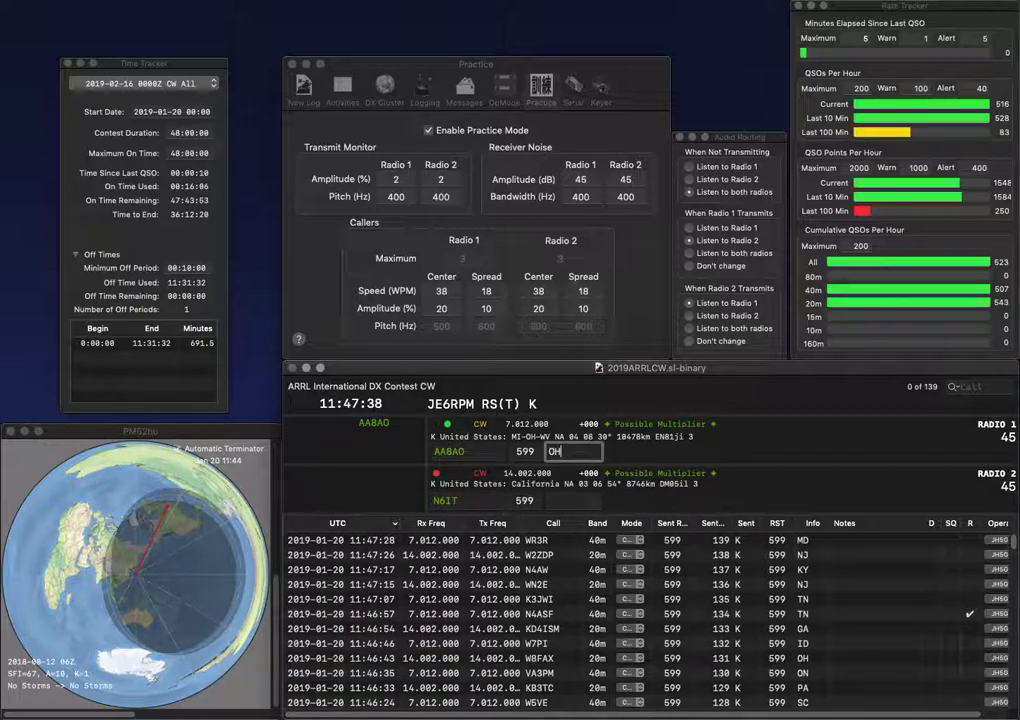
key(Return)
key(BackSpace)
text(5)
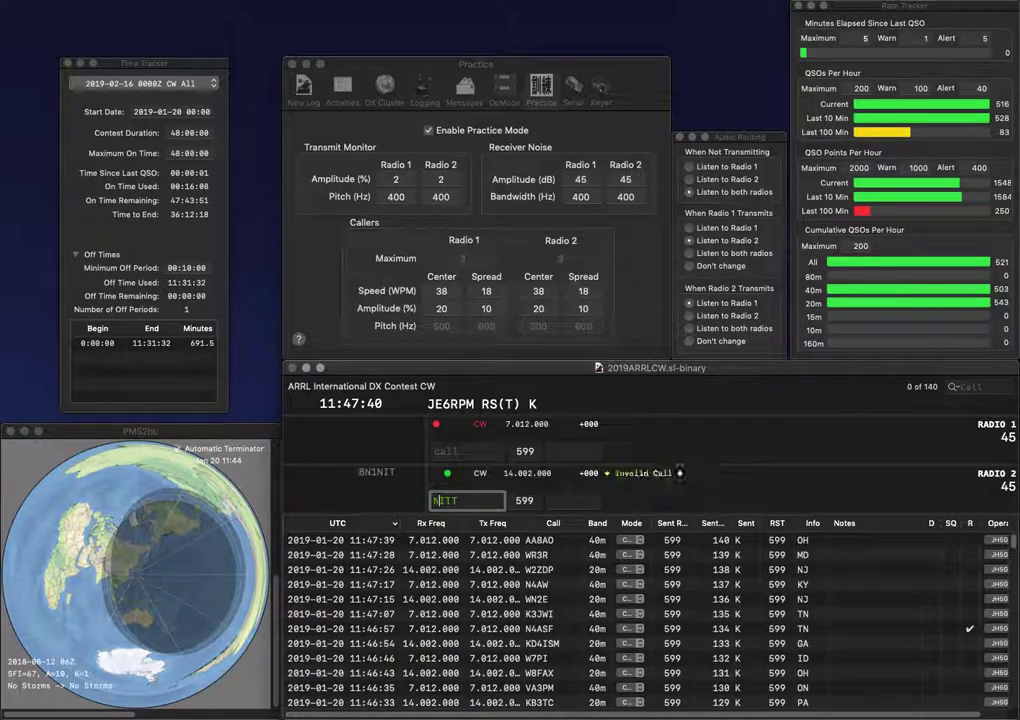
key(Return)
text(VE)
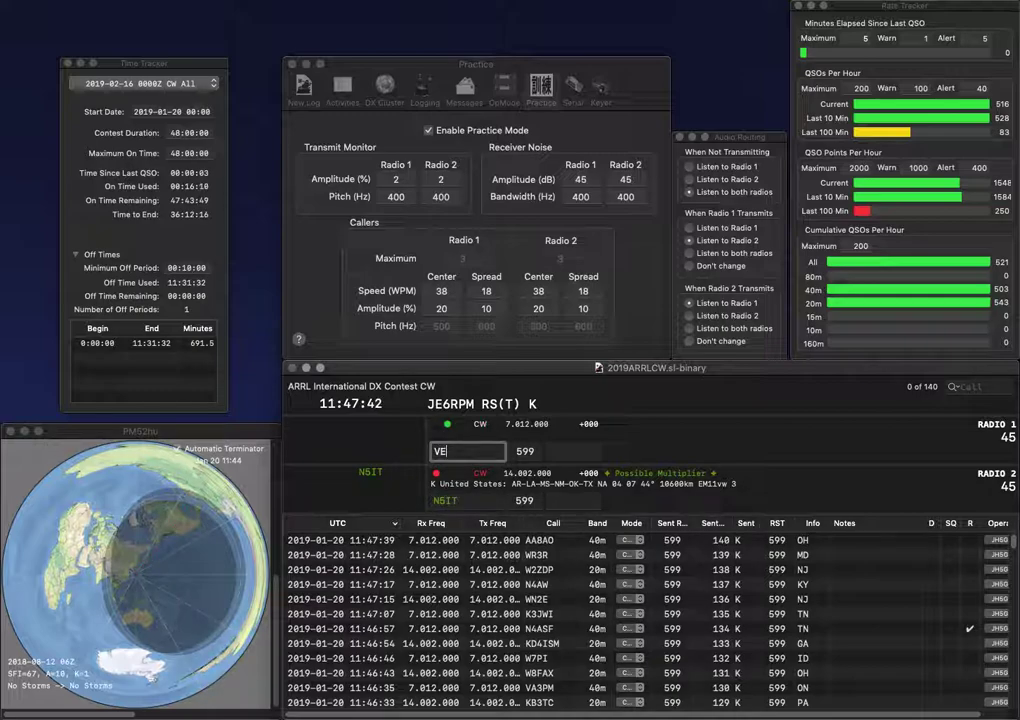
text(7SL)
key(Return)
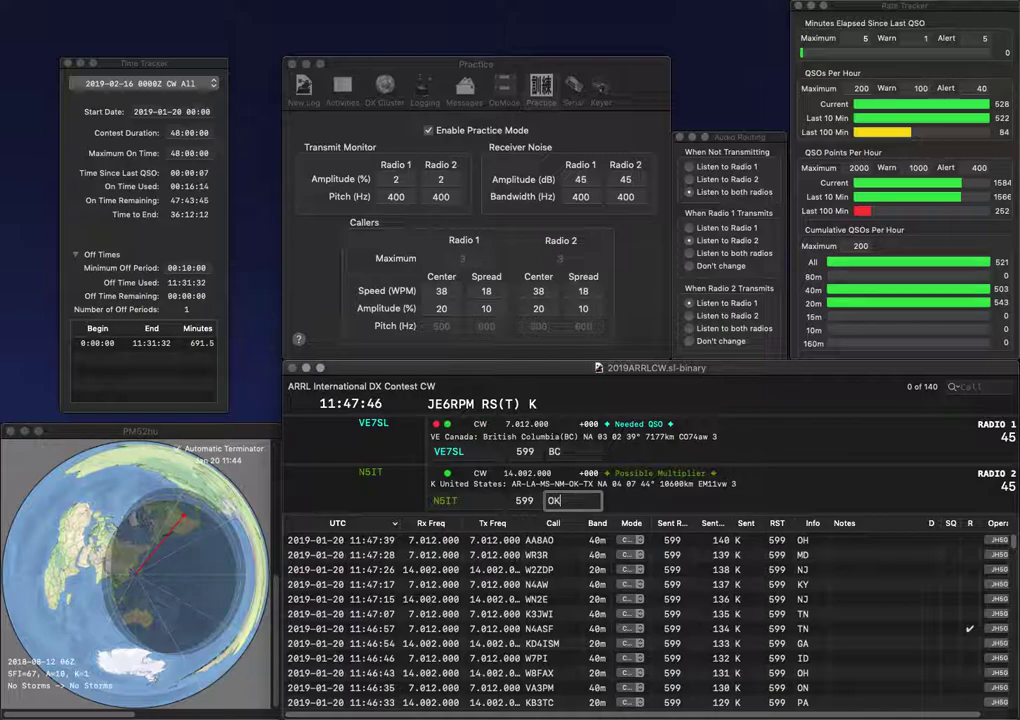
key(Return)
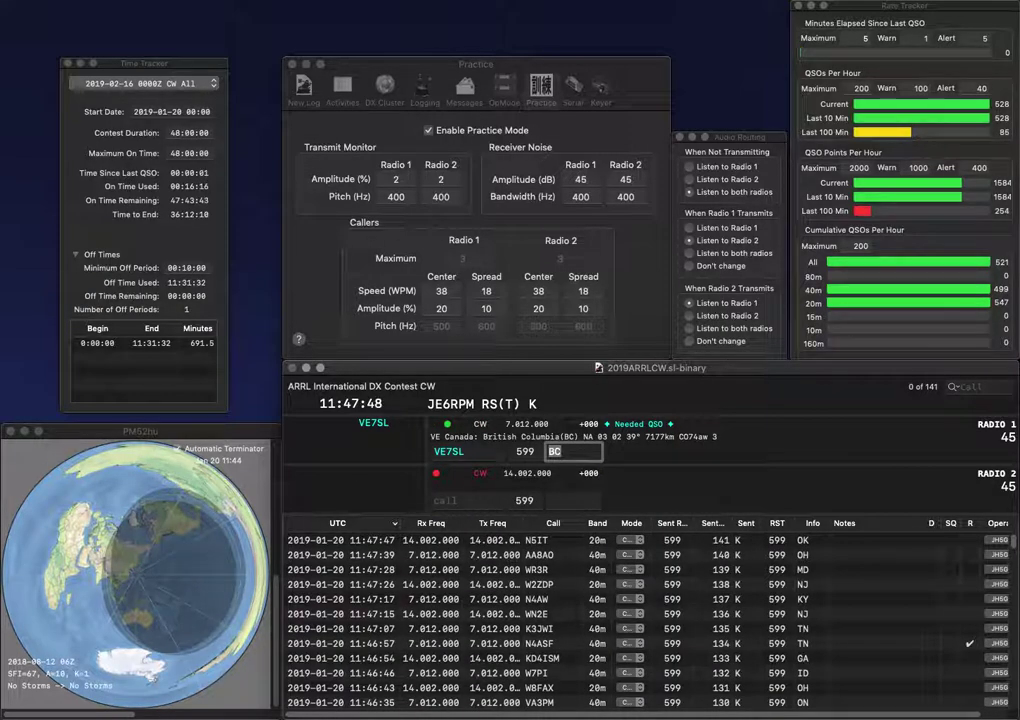
key(Return)
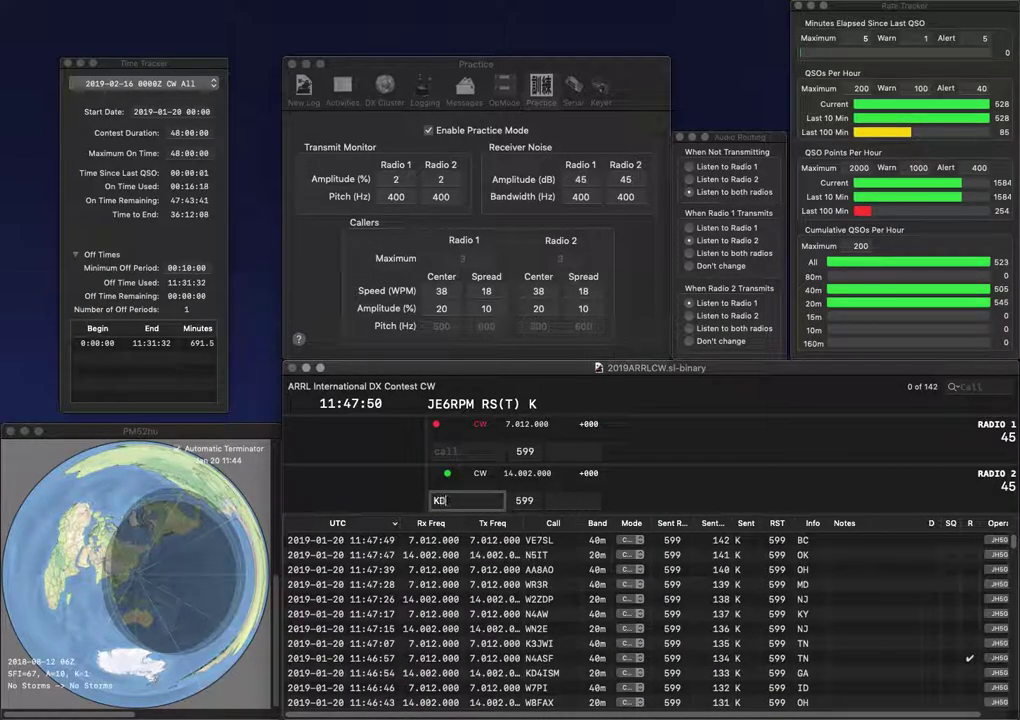
key(Return)
text(KM4IK)
key(grave)
text(6BIS)
key(Return)
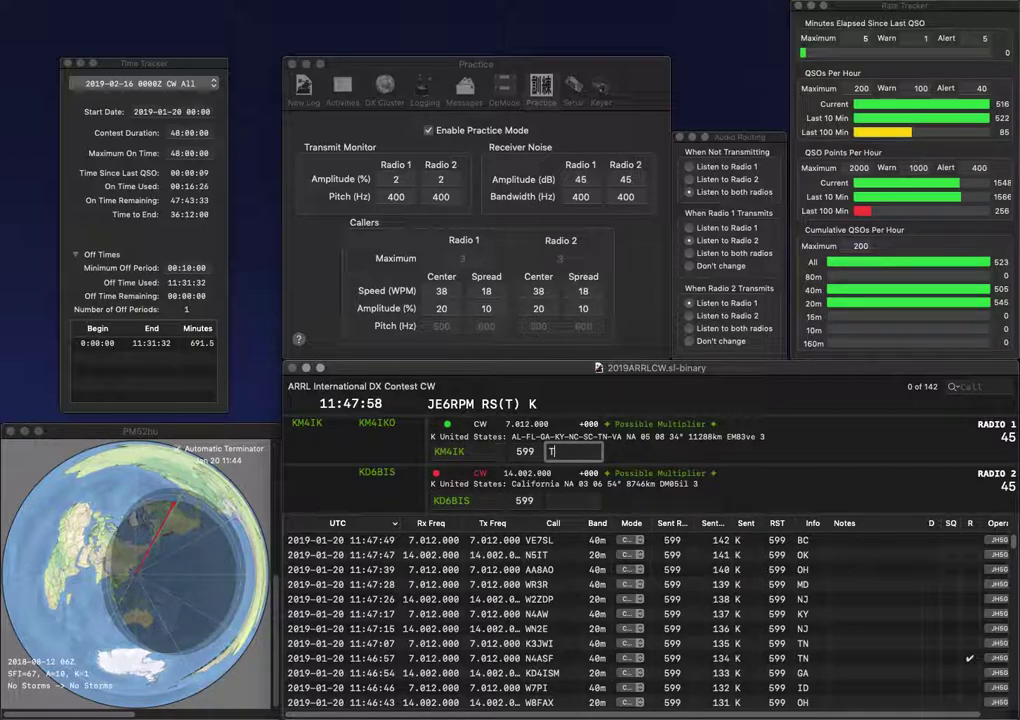
Step: Log KM4IK with exchange TN on Radio 1 and KD6BIS with exchange CA on Radio 2
text(CA)
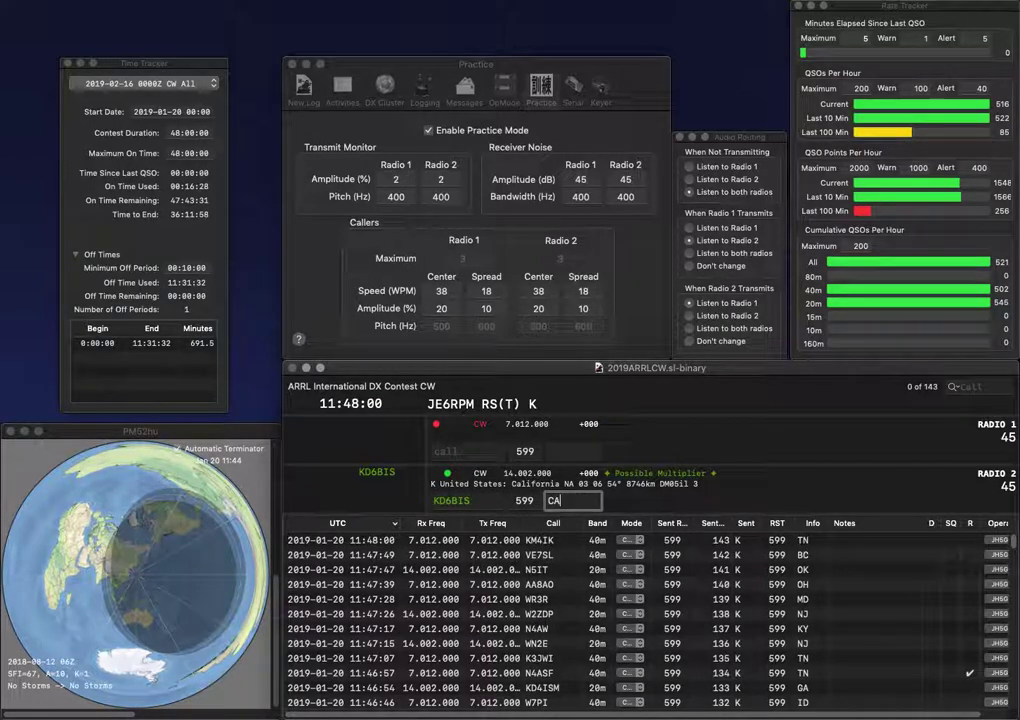
key(Return)
text(N3GP)
key(Return)
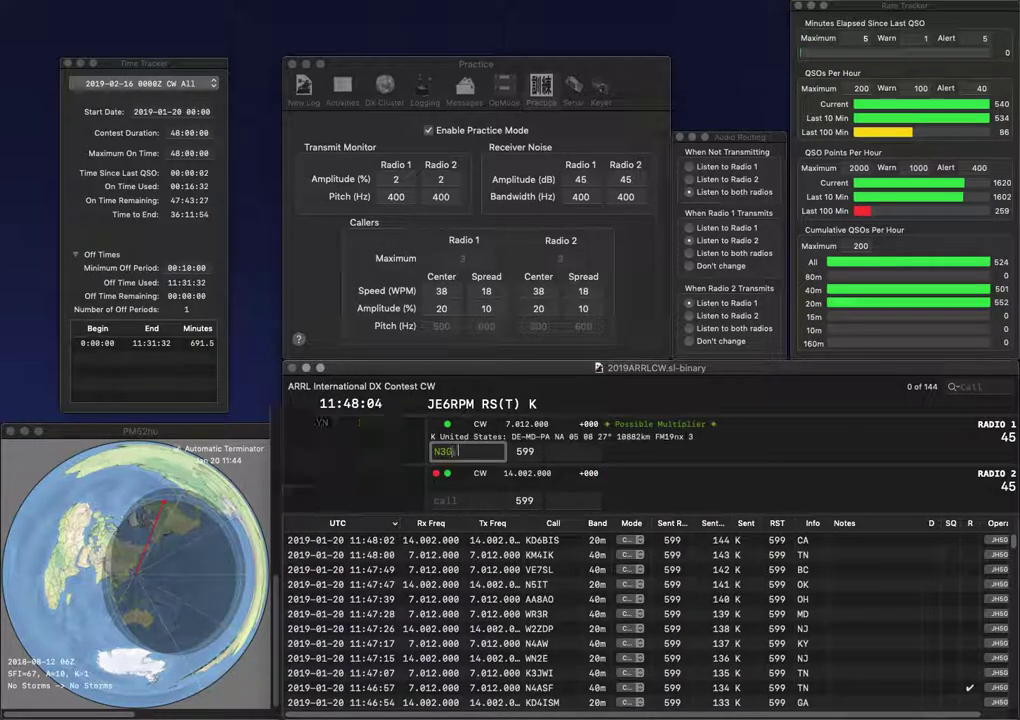
text(KK4TJP)
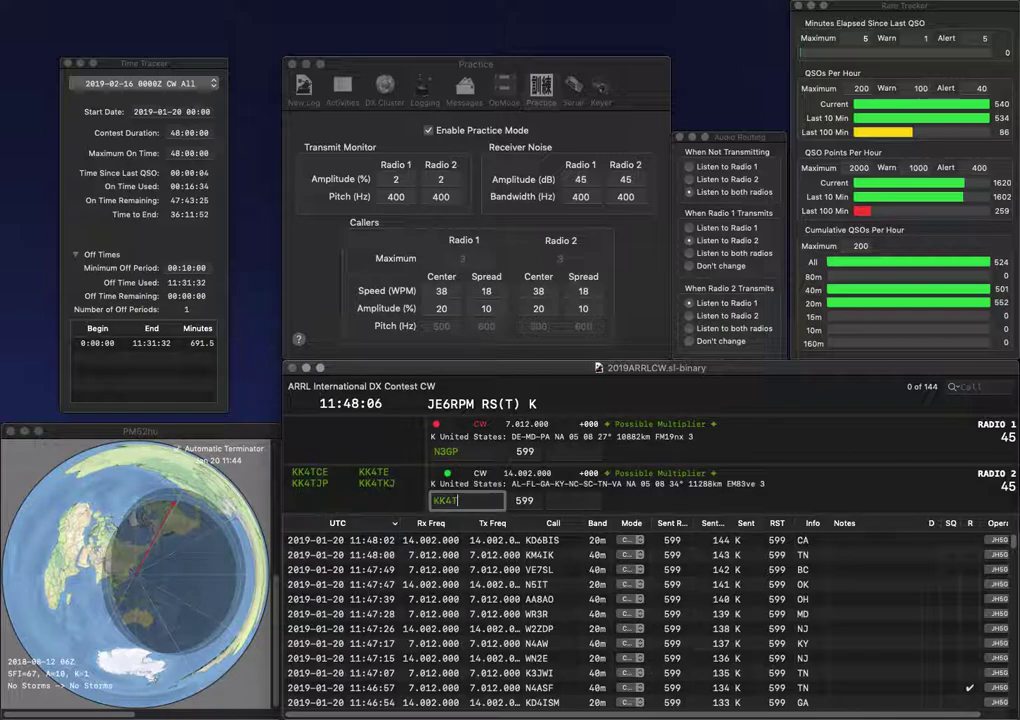
key(Left)
key(Left)
key(BackSpace)
text(2)
key(Tab)
key(Tab)
key(Right)
key(Right)
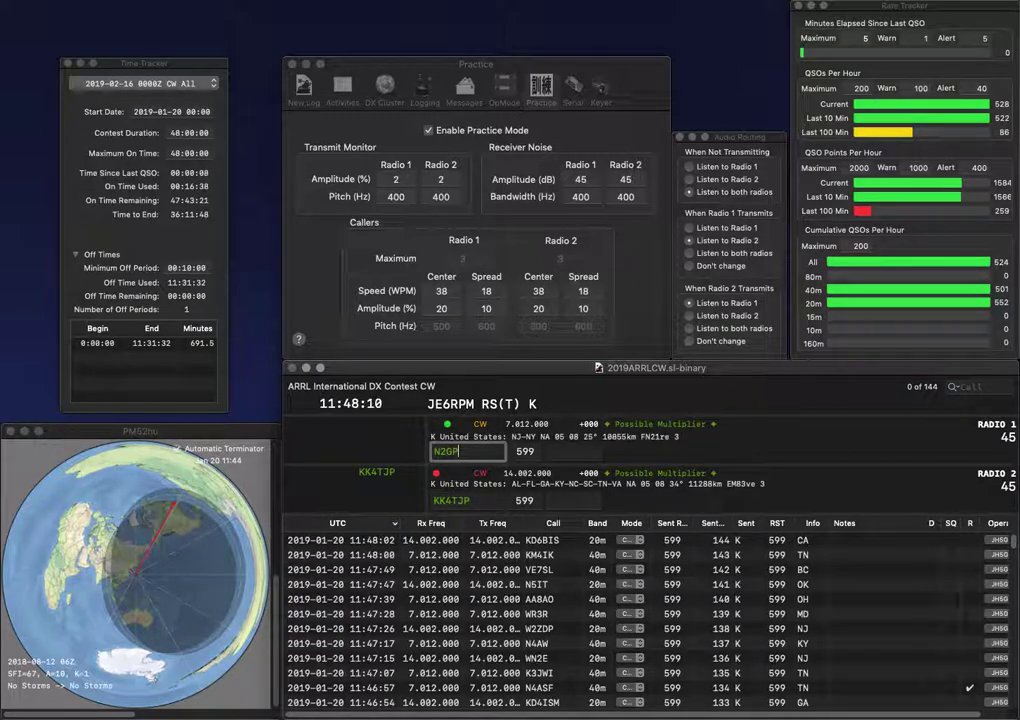
key(BackSpace)
text(C)
key(Return)
key(Tab)
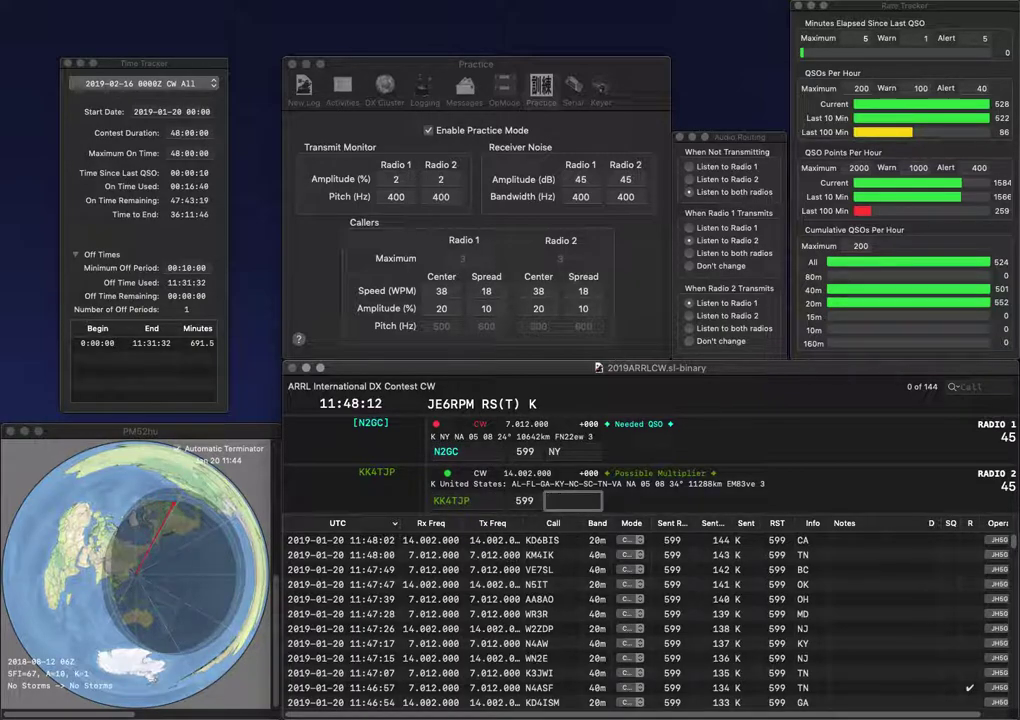
text(SC)
key(Return)
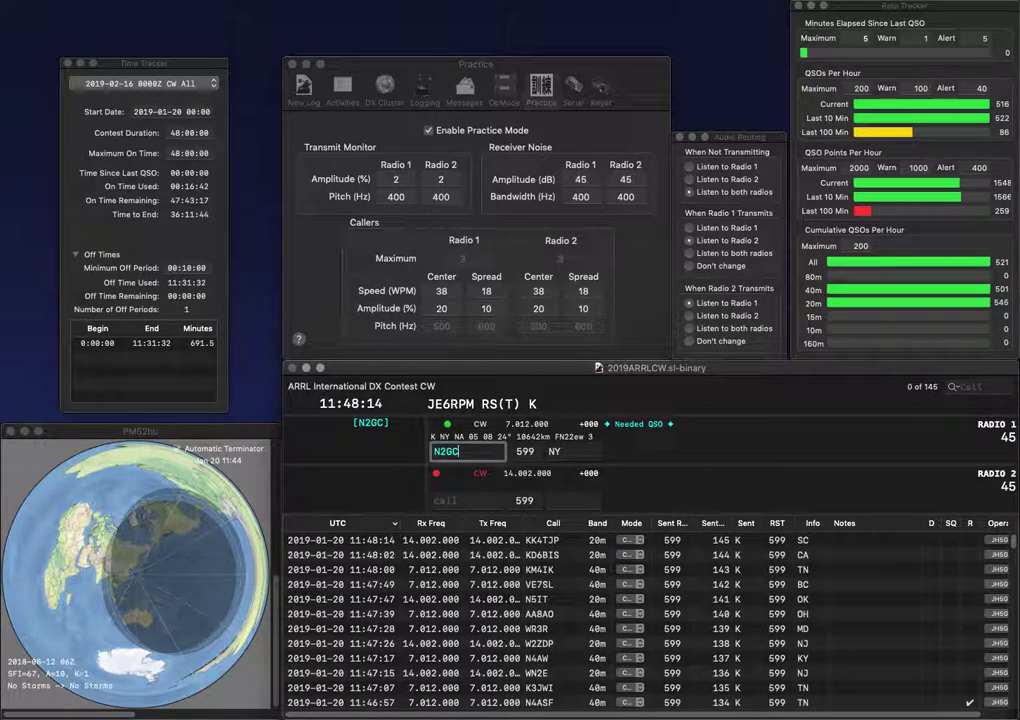
key(Return)
text(K2TGW)
key(Return)
text(KI4ZRH)
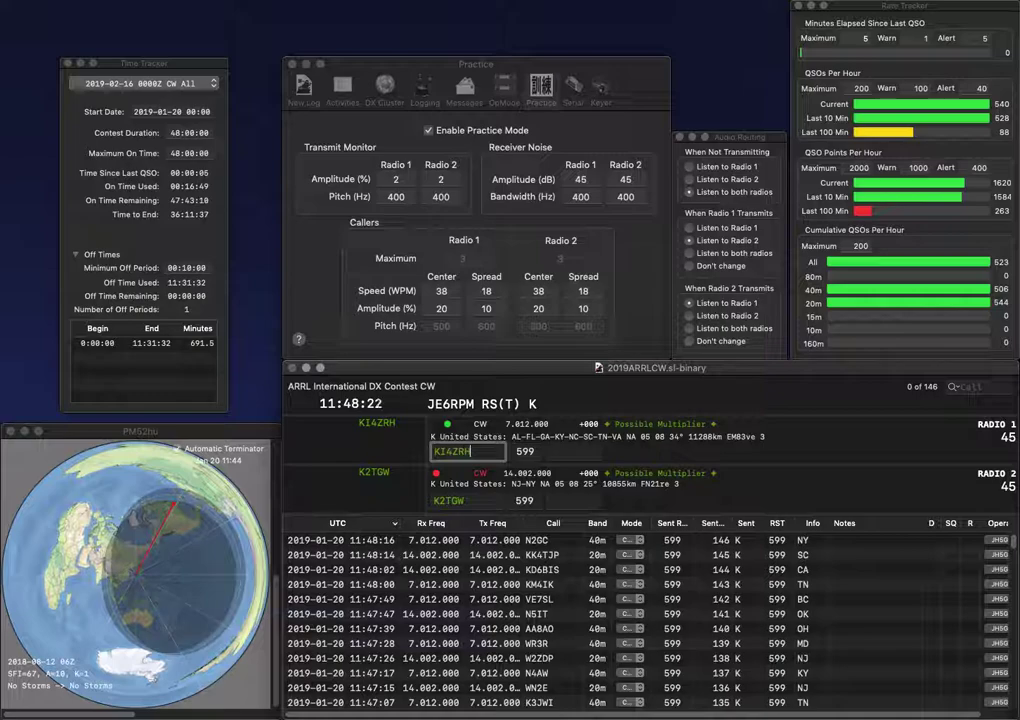
key(Return)
key(space)
text(C)
text(Y)
key(Return)
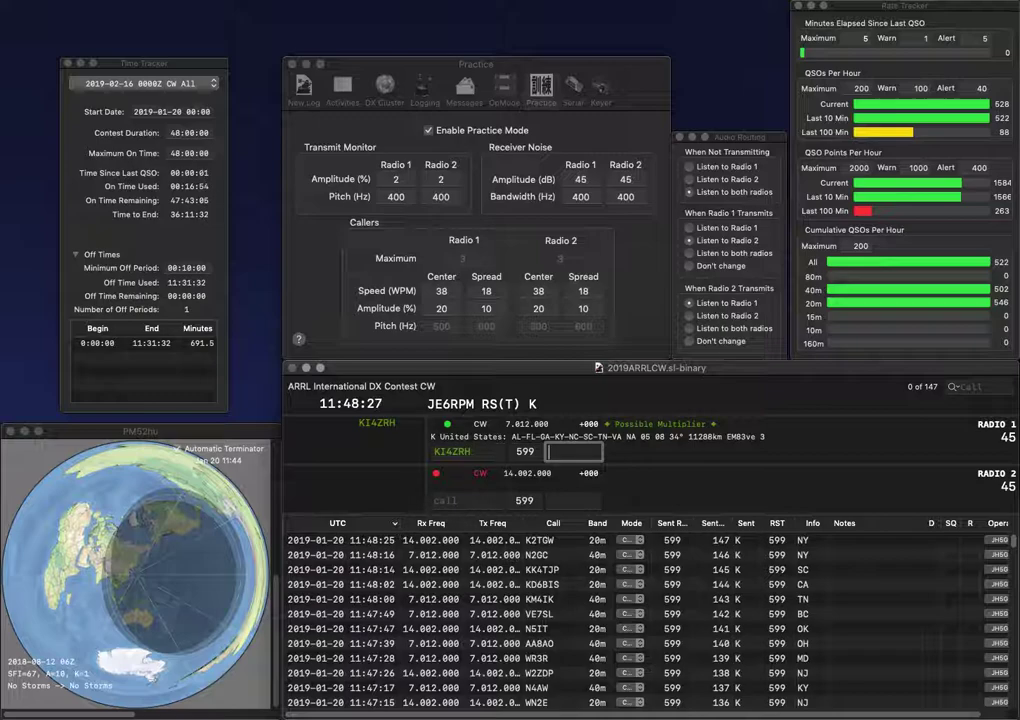
text(TN)
key(Return)
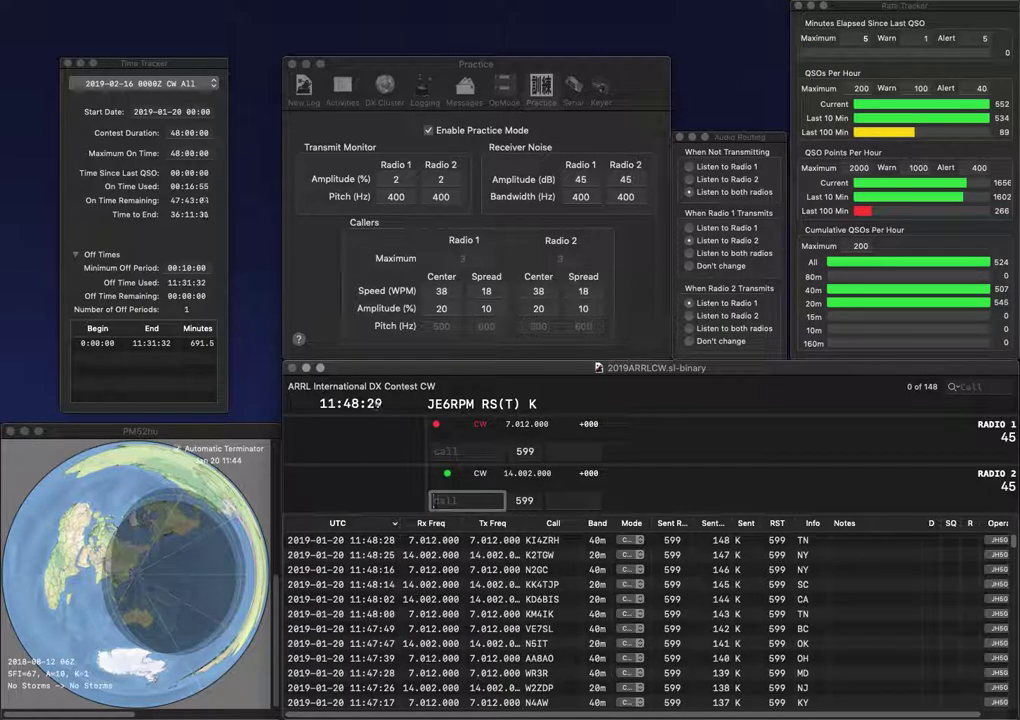
text(KB5VJY)
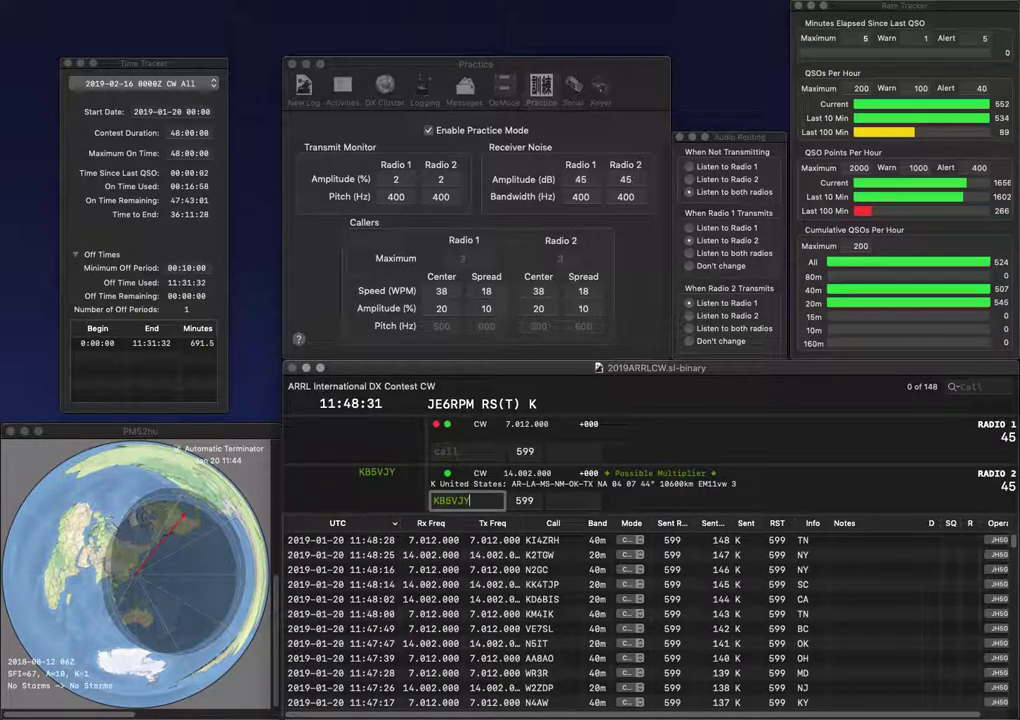
key(Return)
text(F)
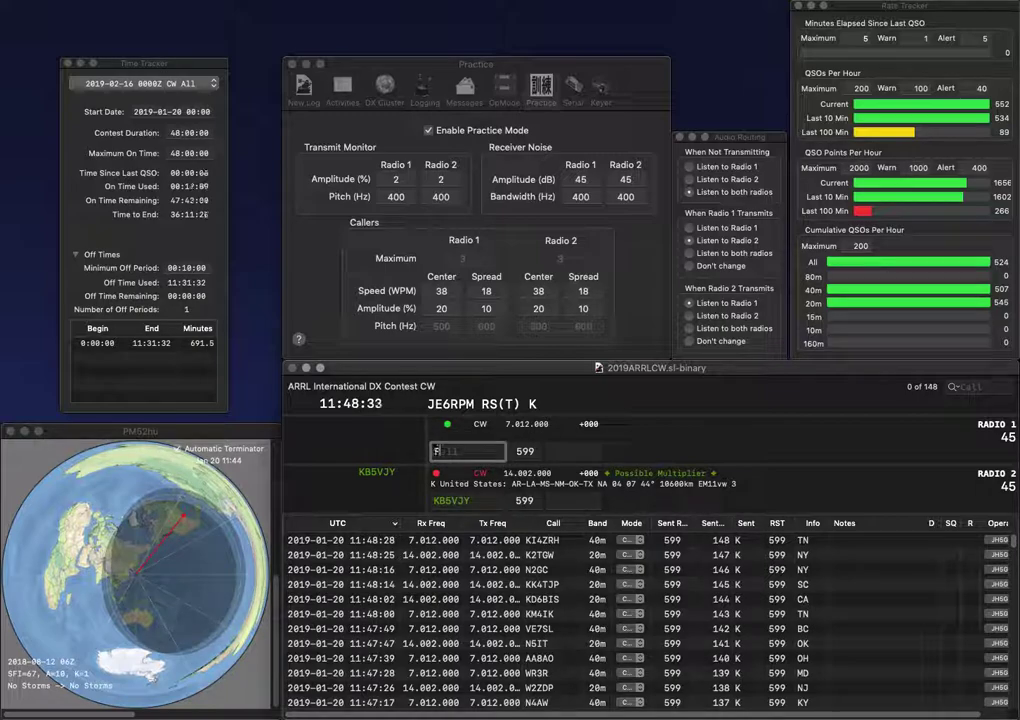
text(F)
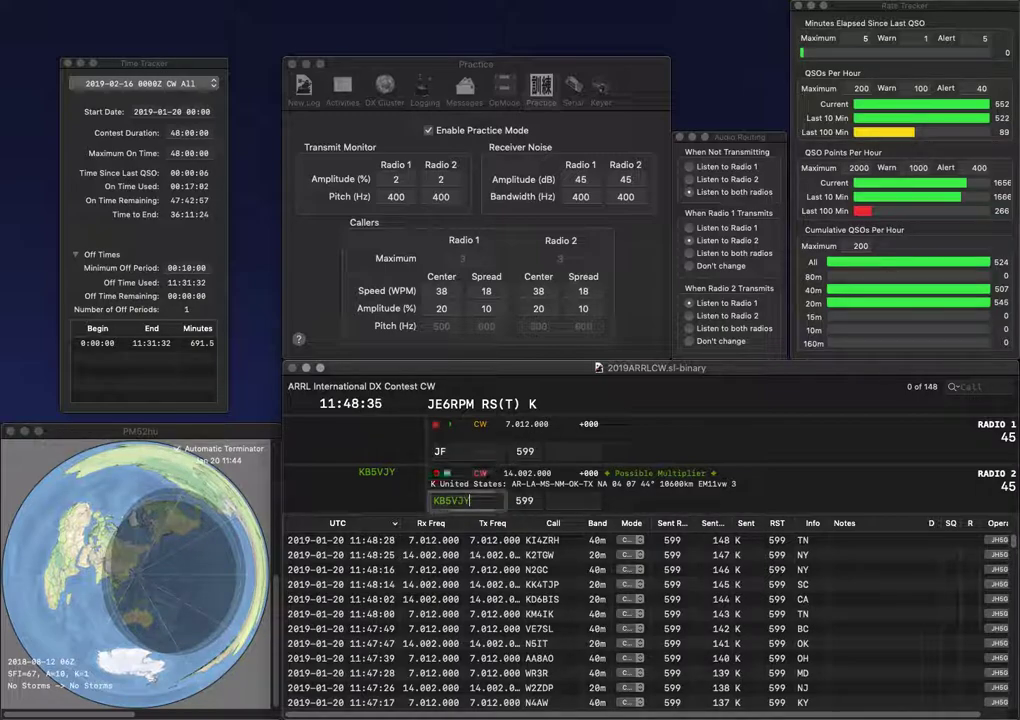
key(Return)
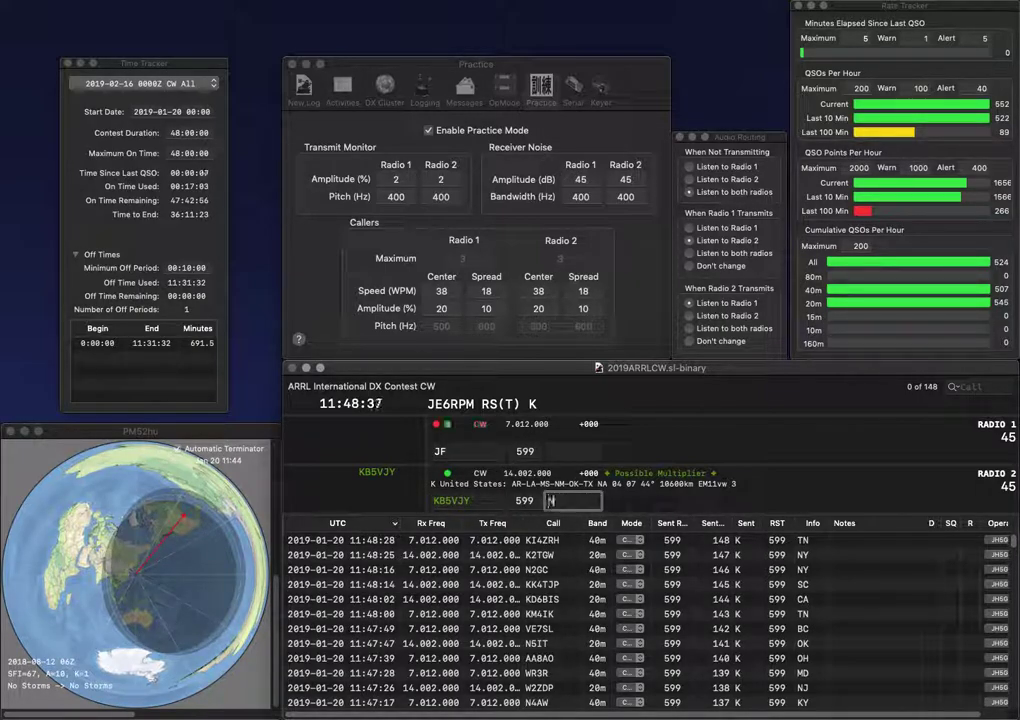
key(Return)
key(Home)
text(N8)
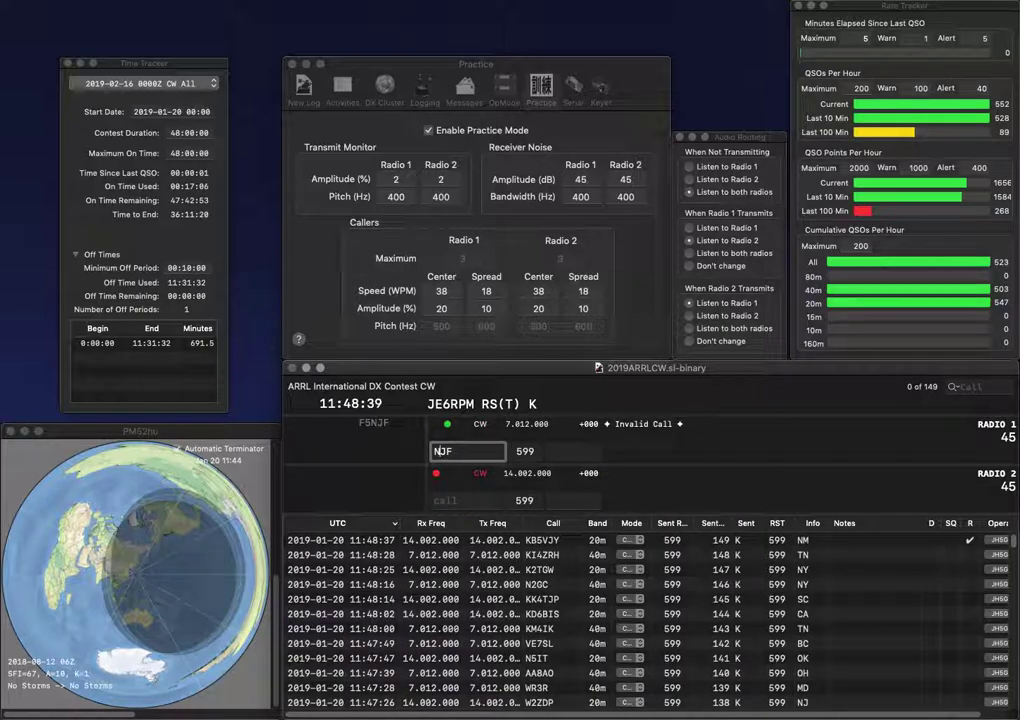
key(Return)
text(WA9YI)
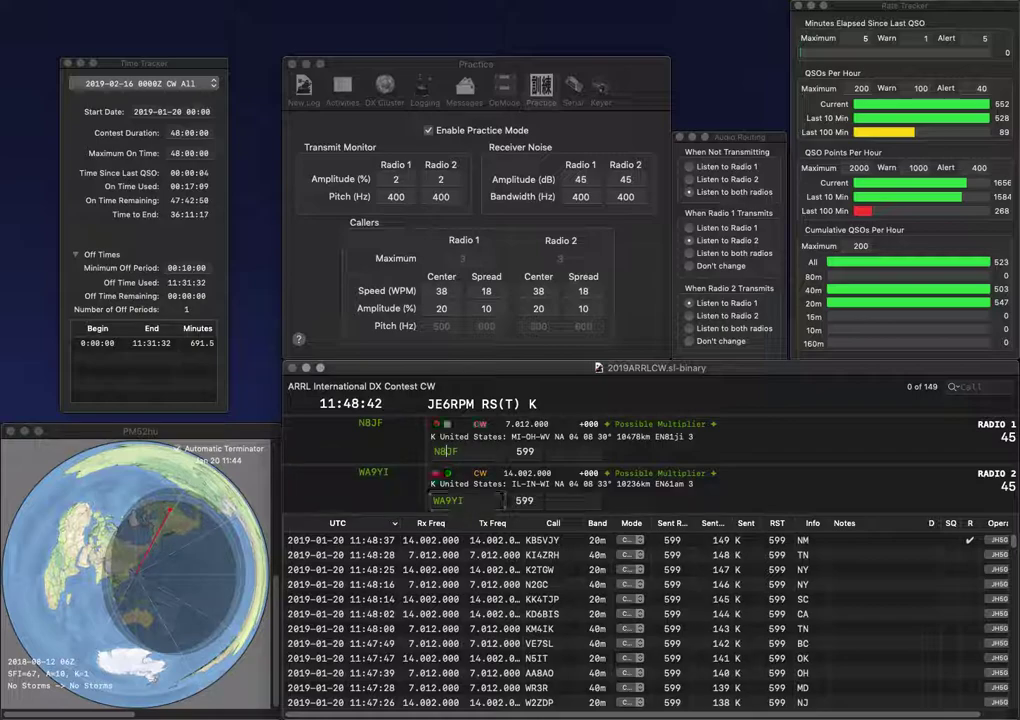
key(Return)
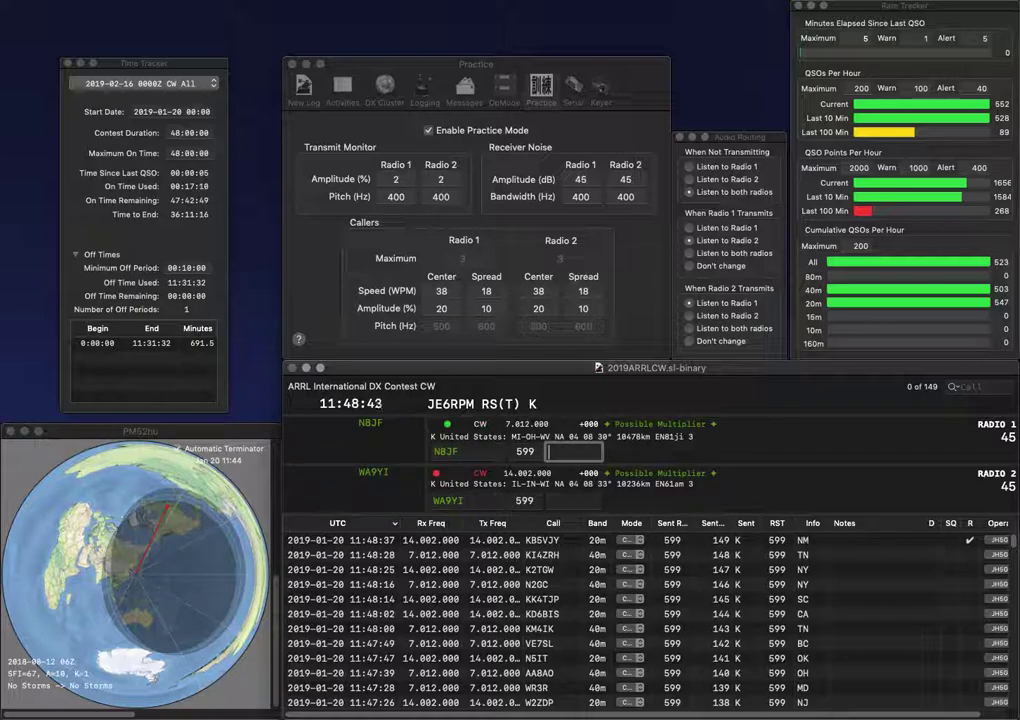
text(M)
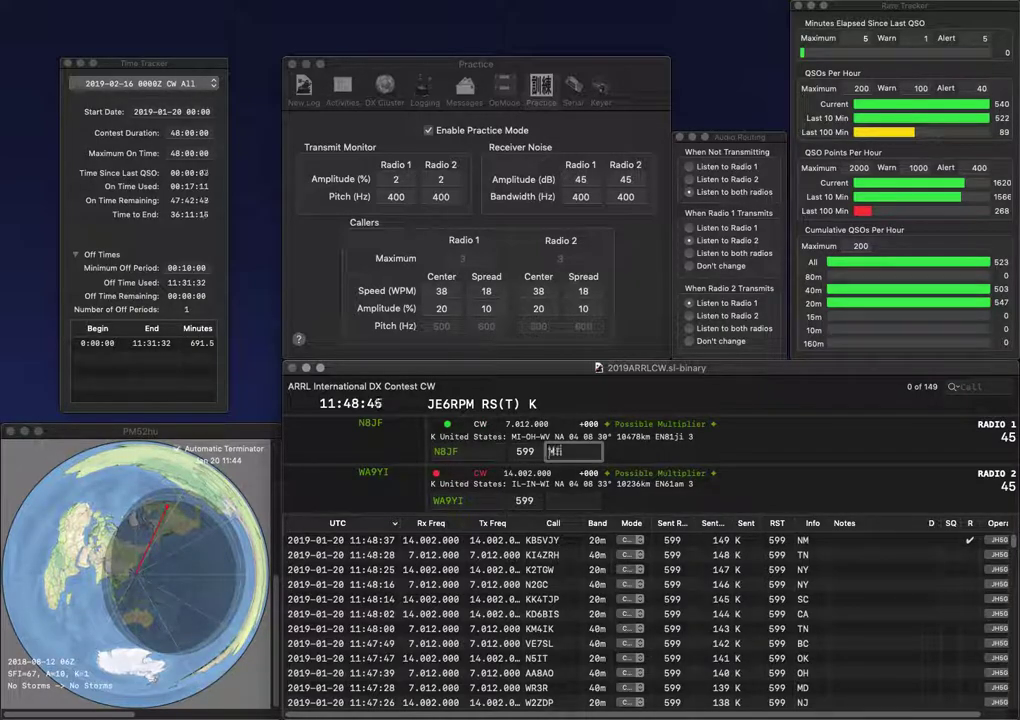
text(I)
key(Return)
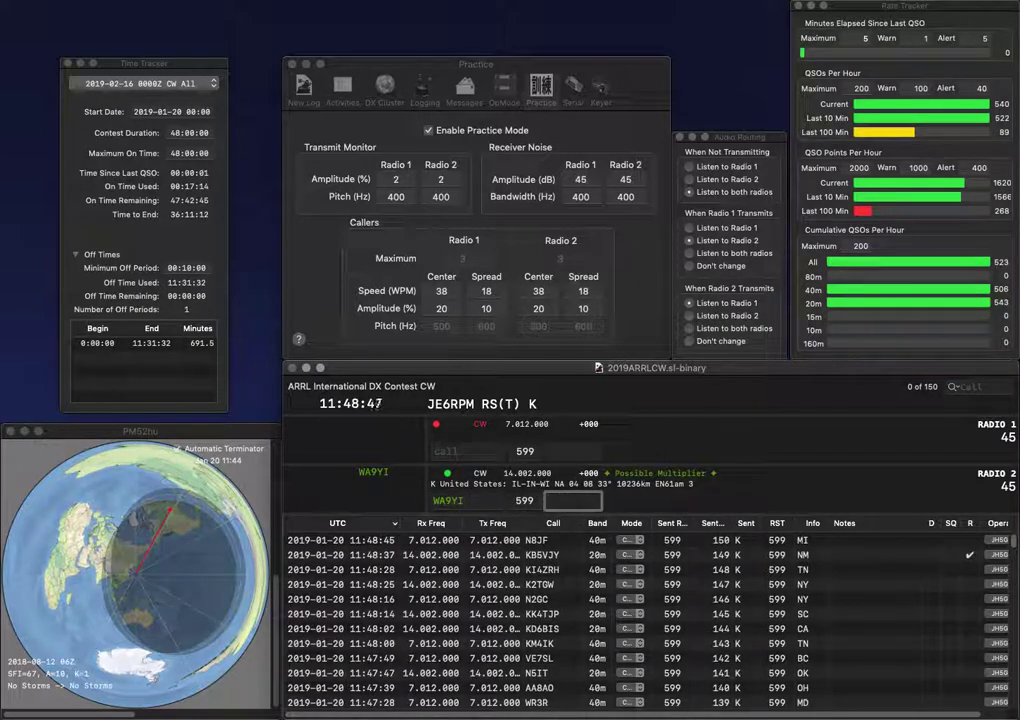
text(IL)
key(Return)
Step: Work and log WA7NB with exchange AZ on Radio 1 and WA3AAN with exchange PA on Radio 2
text(WA7NB)
key(Return)
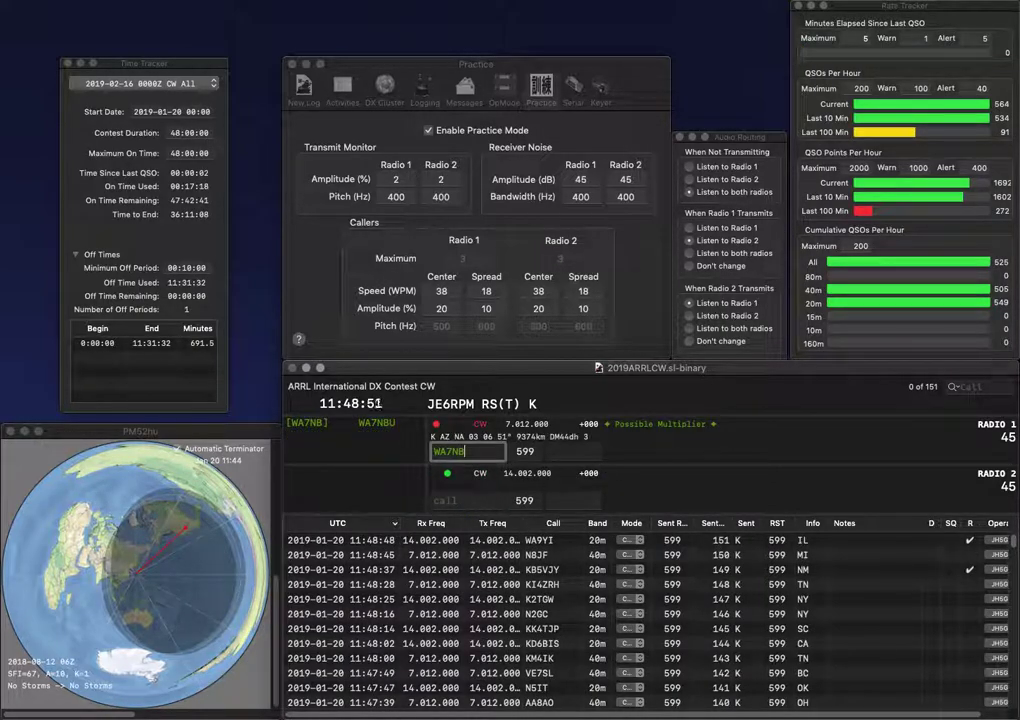
text(WA3AAN)
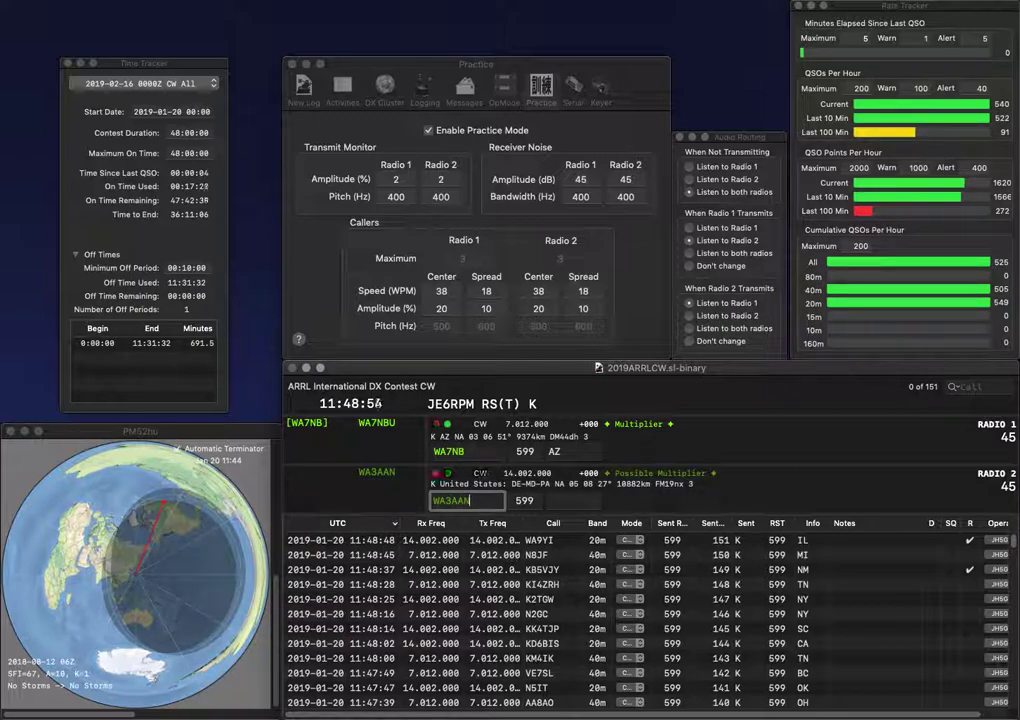
key(Return)
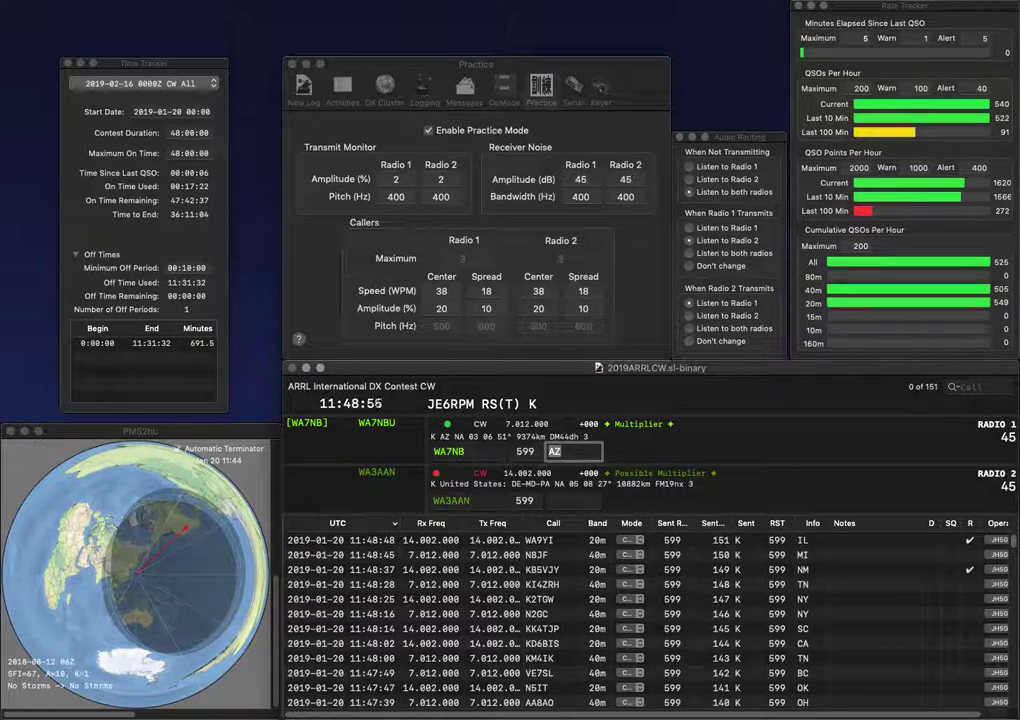
key(Return)
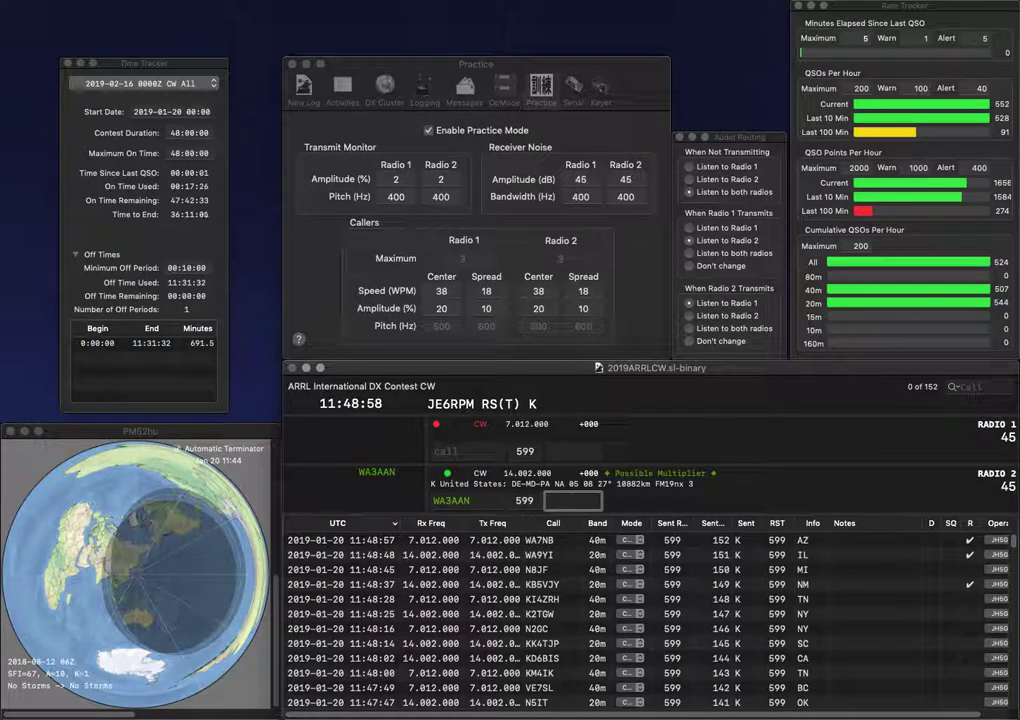
key(Return)
text(W7EW)
key(Return)
text(KE4VA)
key(Return)
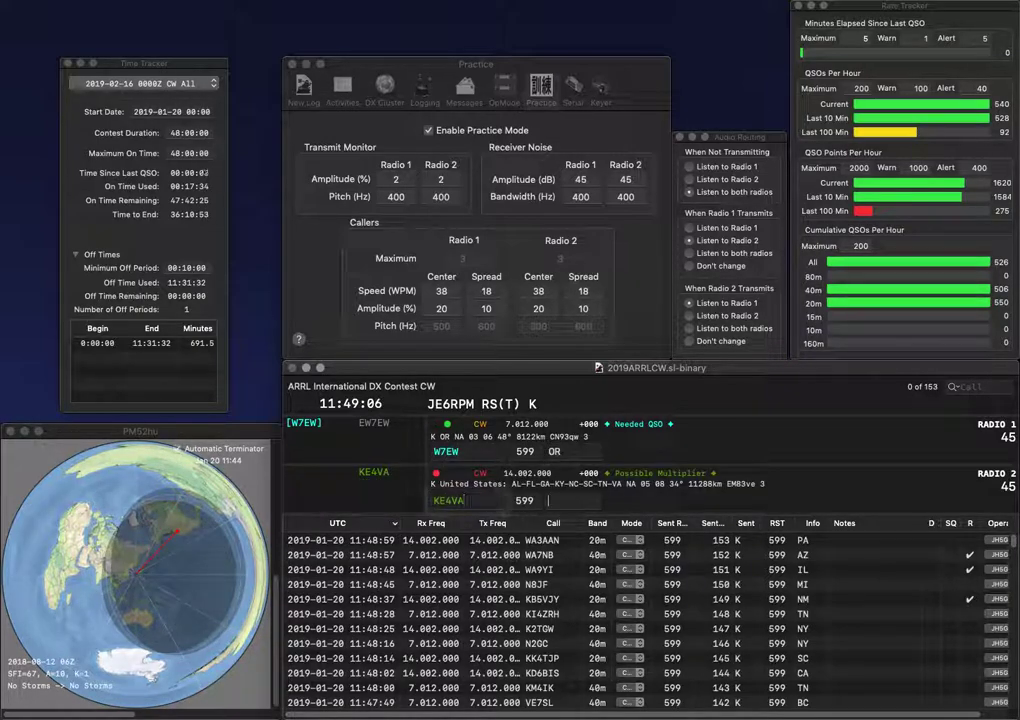
key(Return)
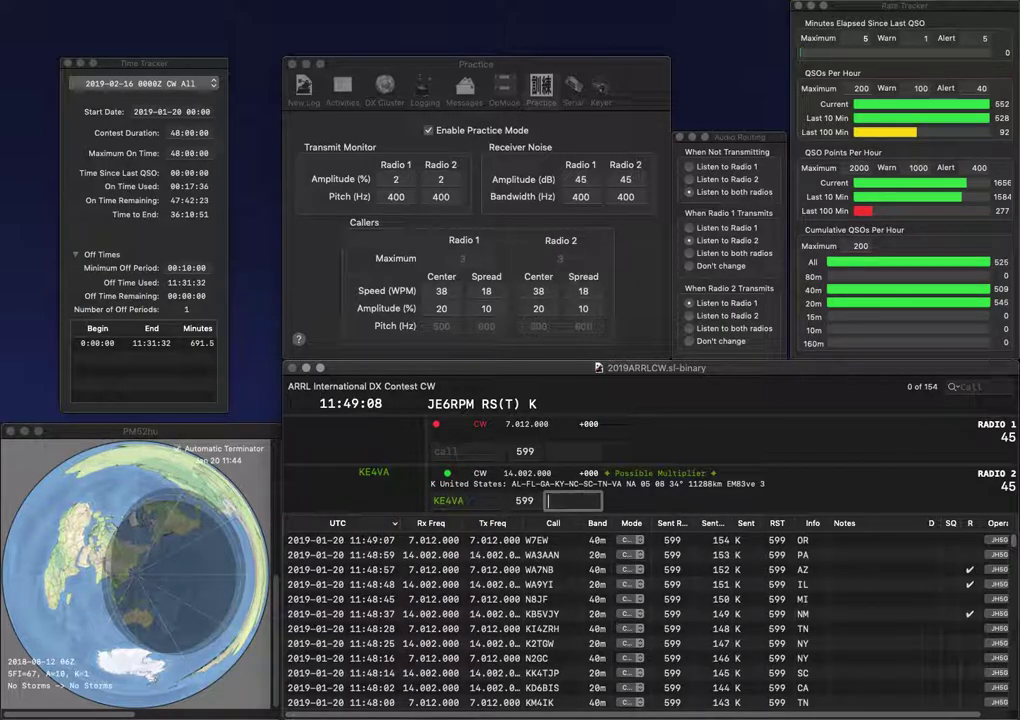
key(Return)
text(K6)
text(8)
key(Return)
text(WN8)
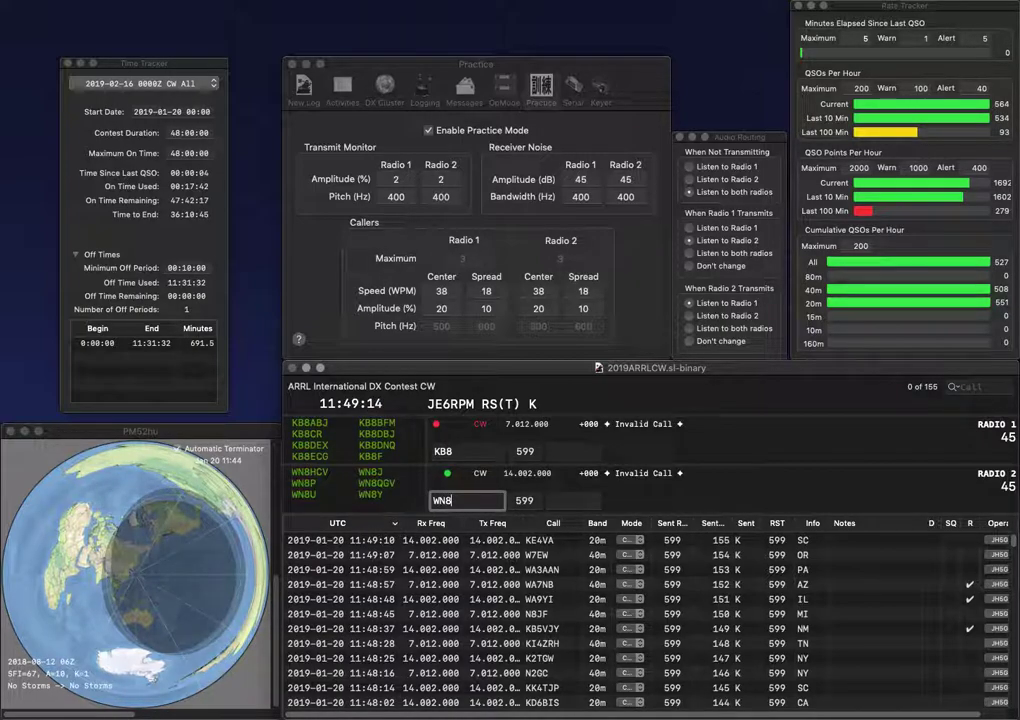
text(HCV)
key(Return)
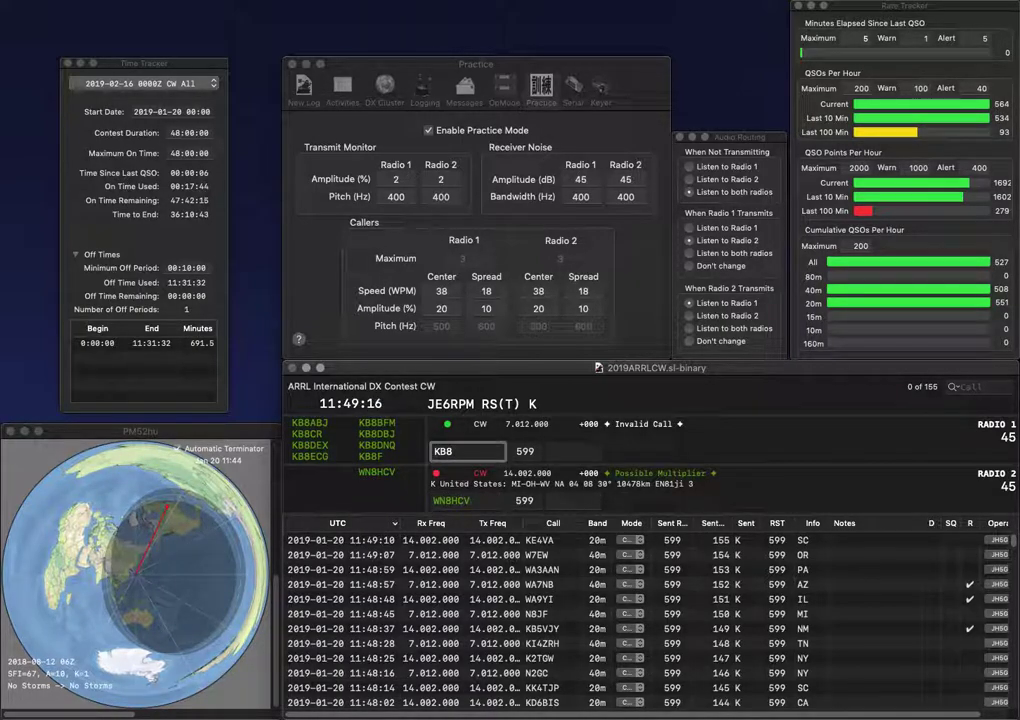
text(NUF)
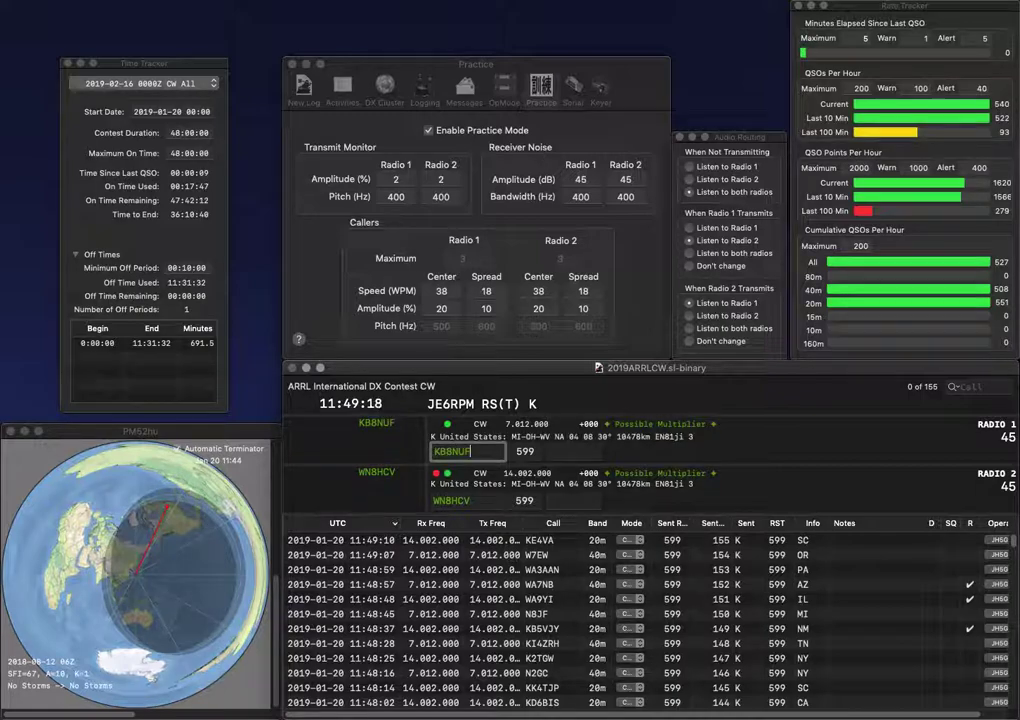
key(Return)
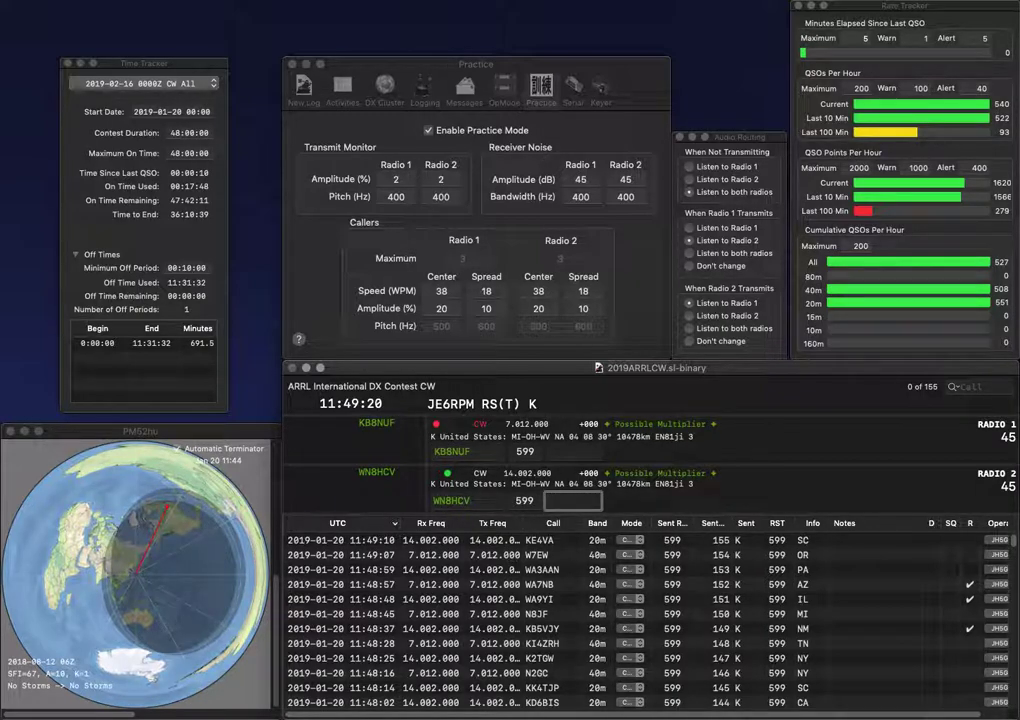
key(Return)
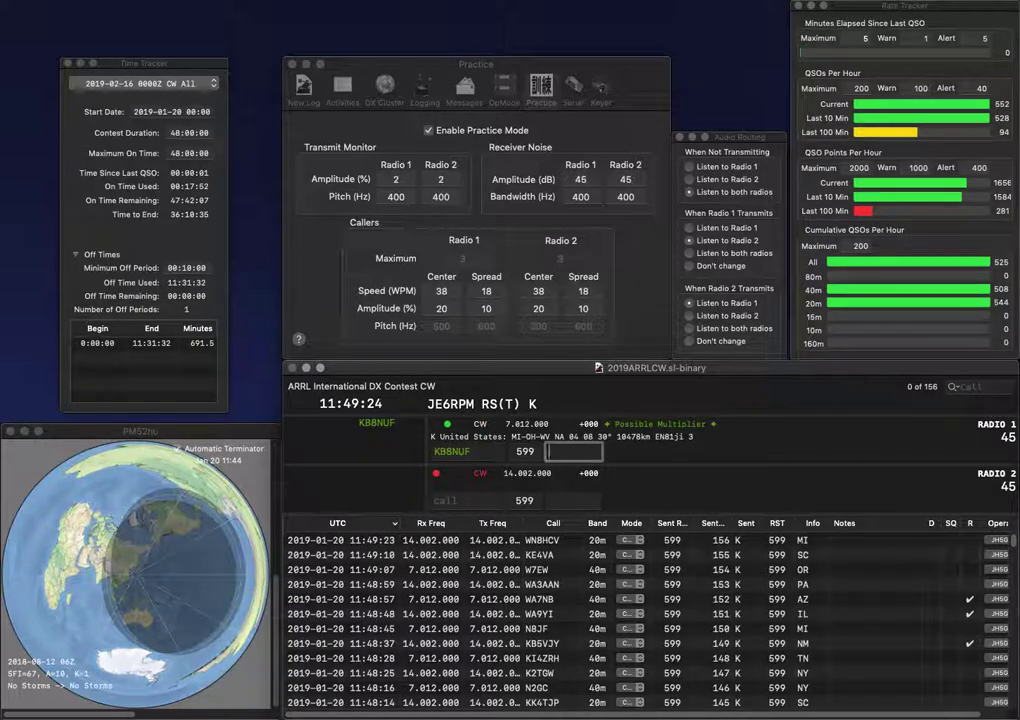
Step: Log KB8NUF with exchange OH on Radio 1 and answer the partial call NRX on Radio 2
key(Return)
text(NRX)
key(Return)
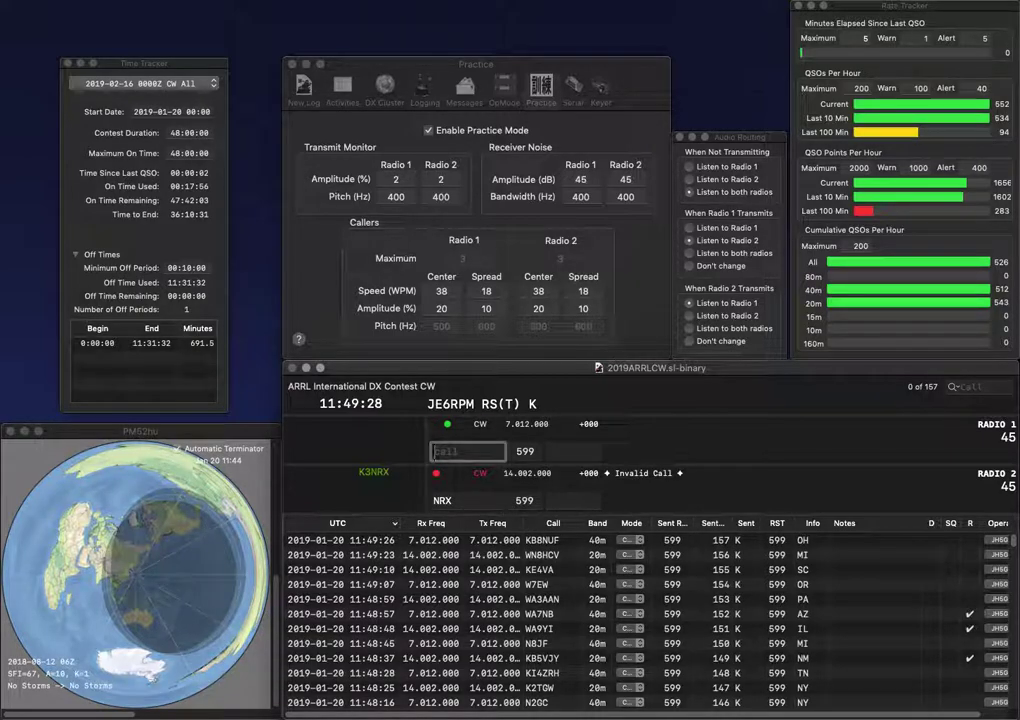
text(W0B)
key(Return)
text(K3)
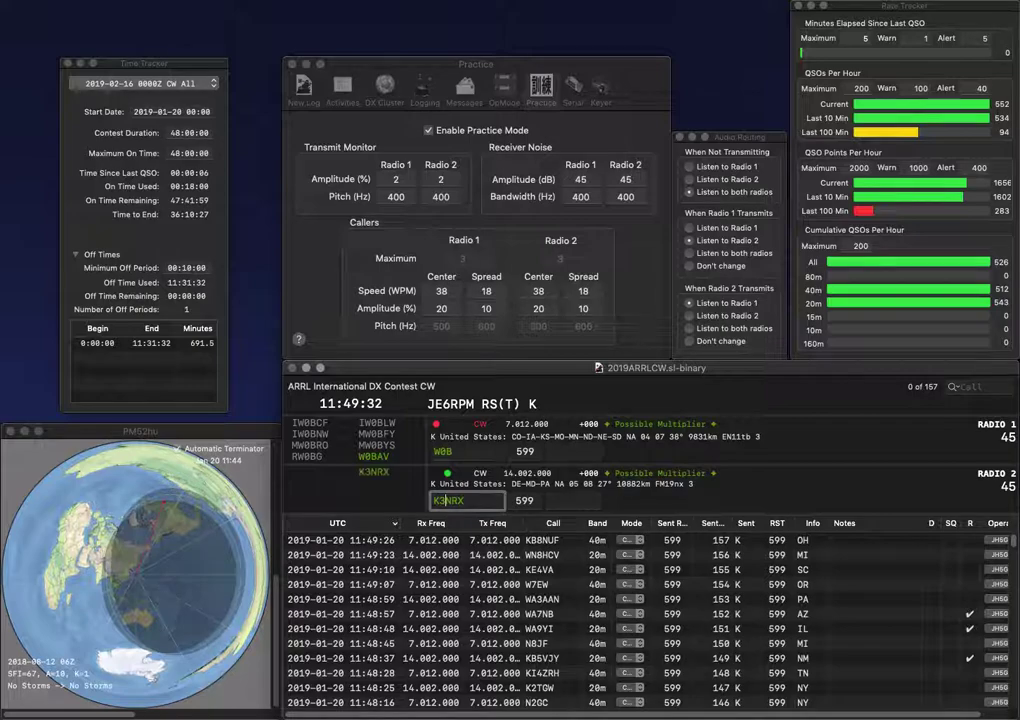
key(Return)
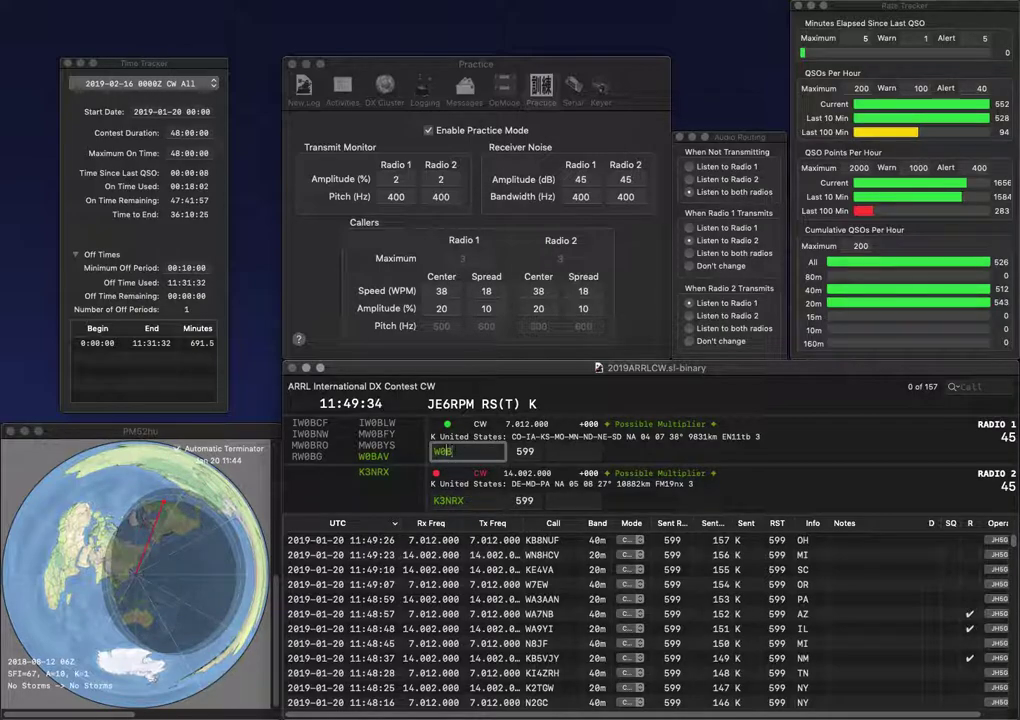
key(Left)
key(Left)
text(X)
key(Return)
key(Tab)
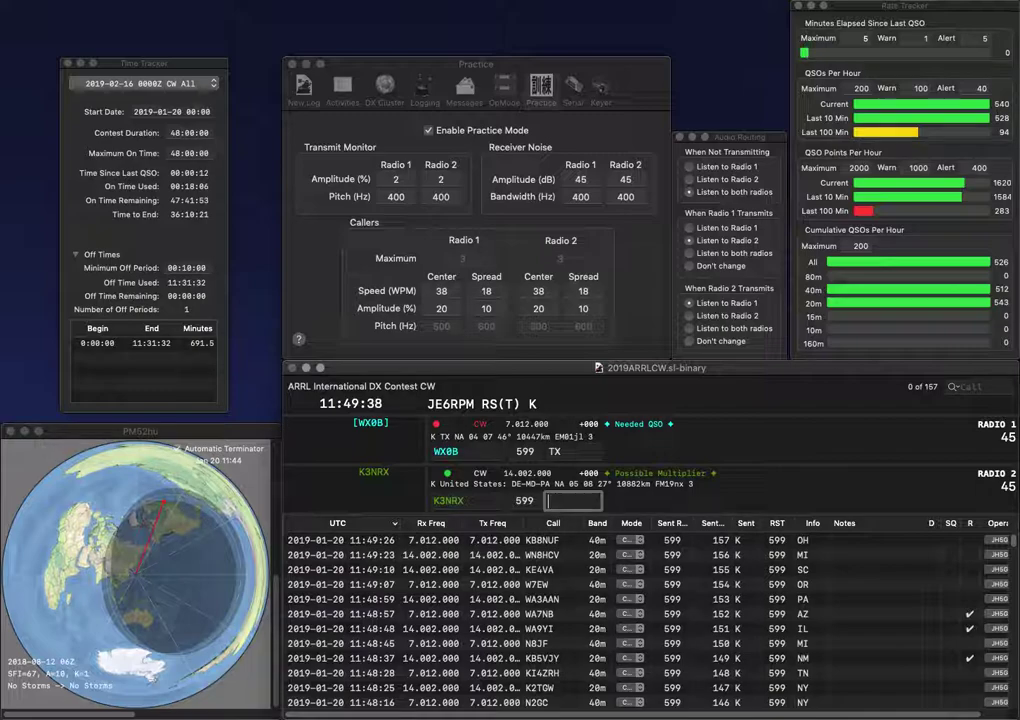
key(Return)
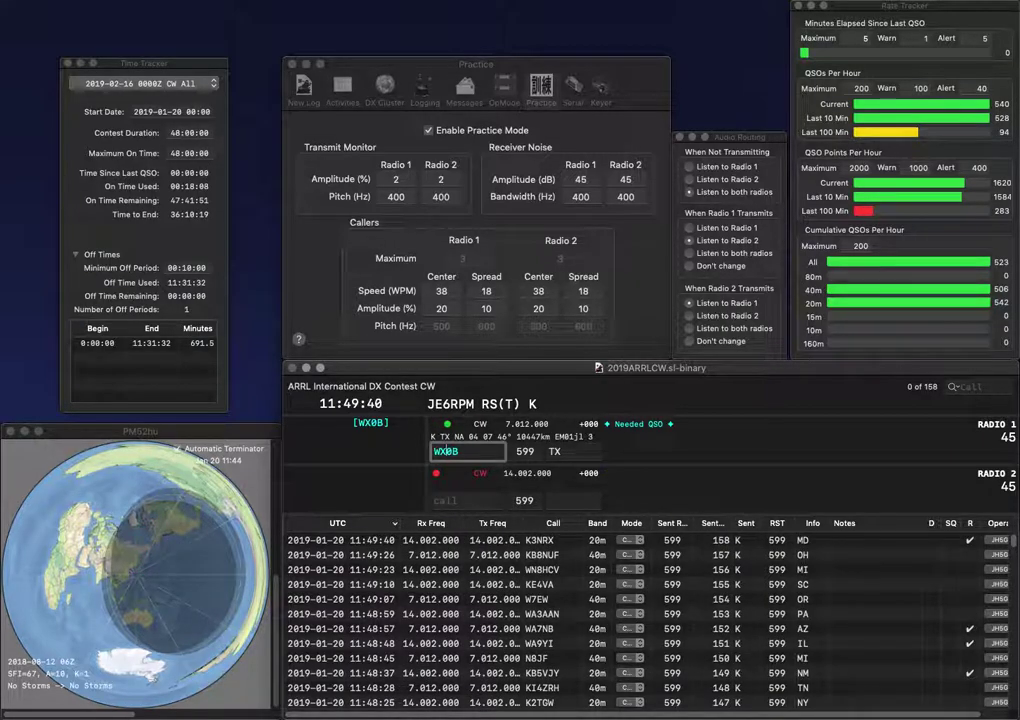
key(Return)
text(W)
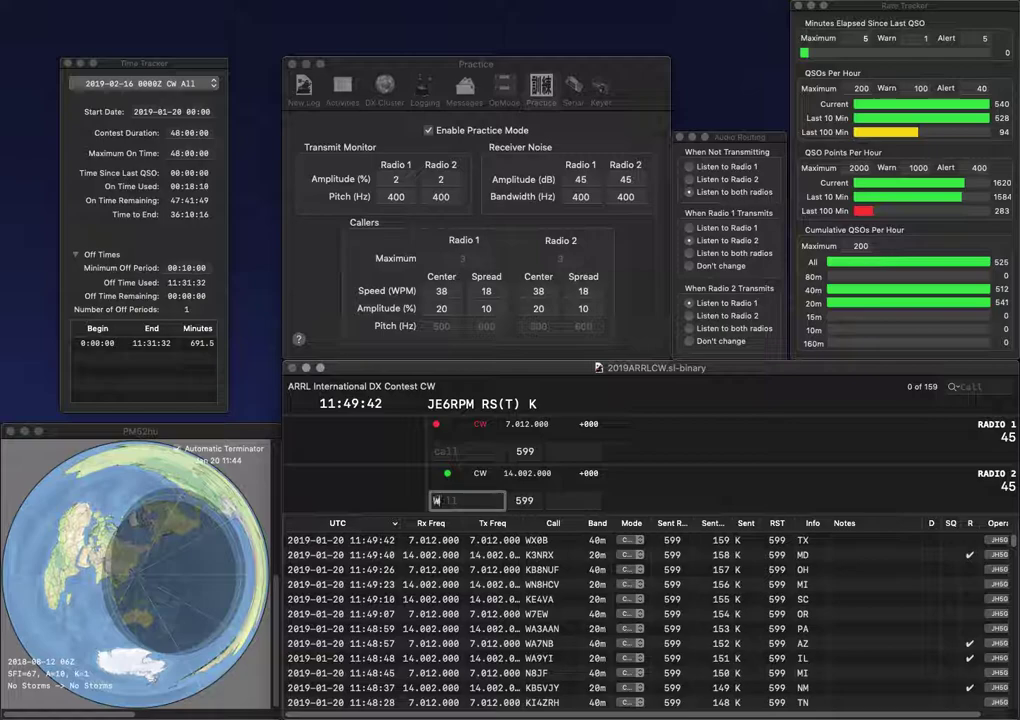
text(9FK)
key(Return)
text(K0EO)
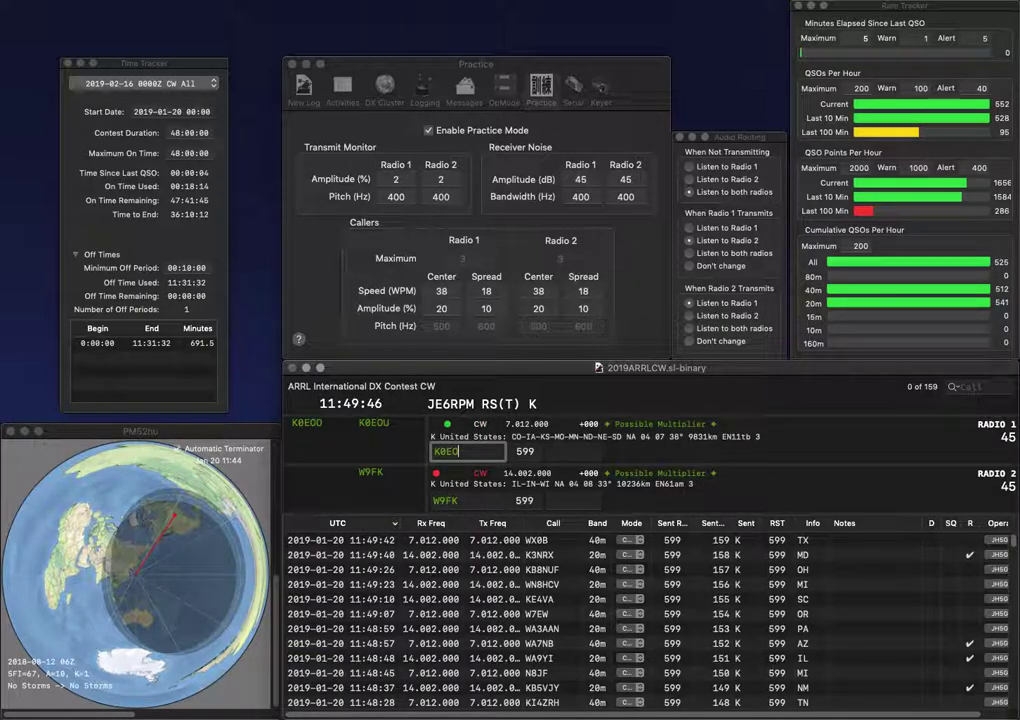
text(O)
key(Return)
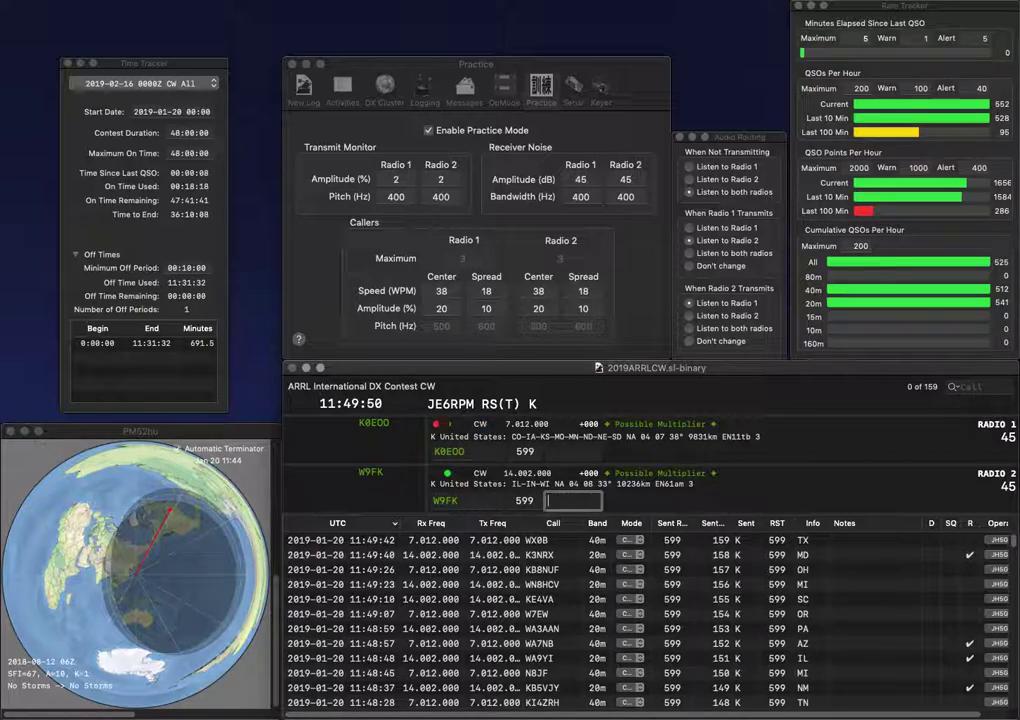
text(IN)
key(Return)
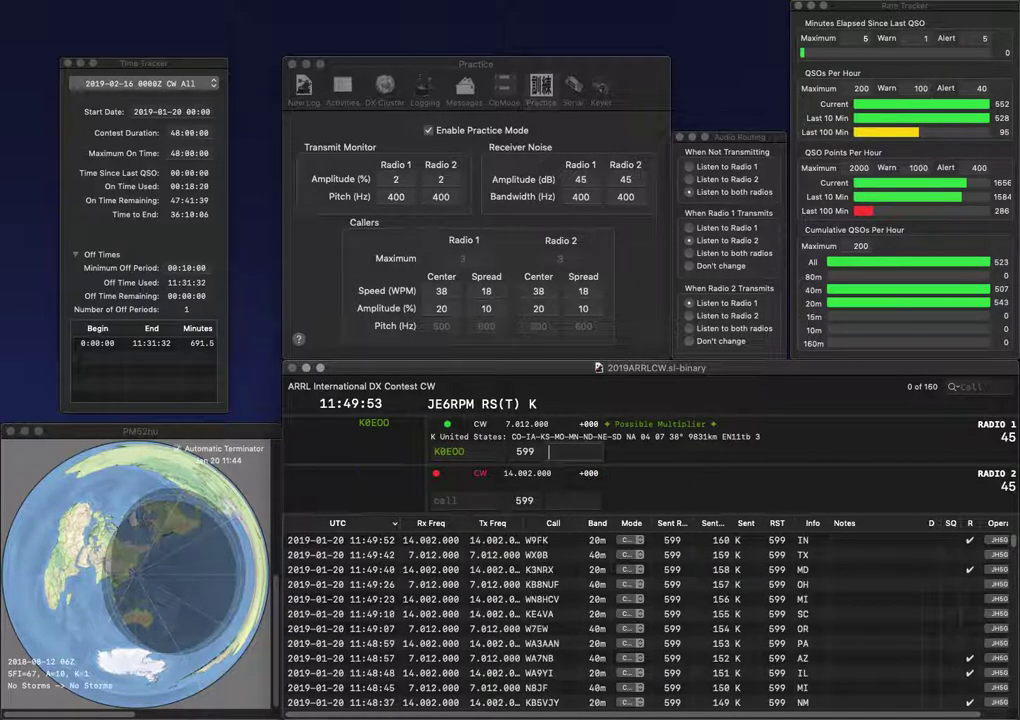
text(ND)
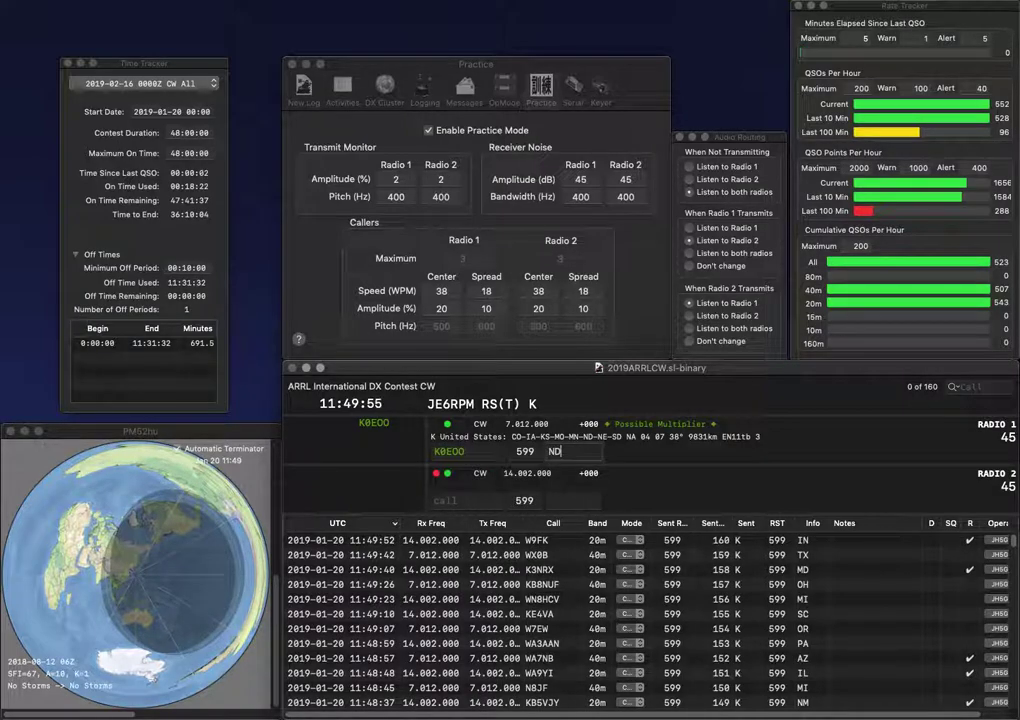
key(Return)
text(N7KRN)
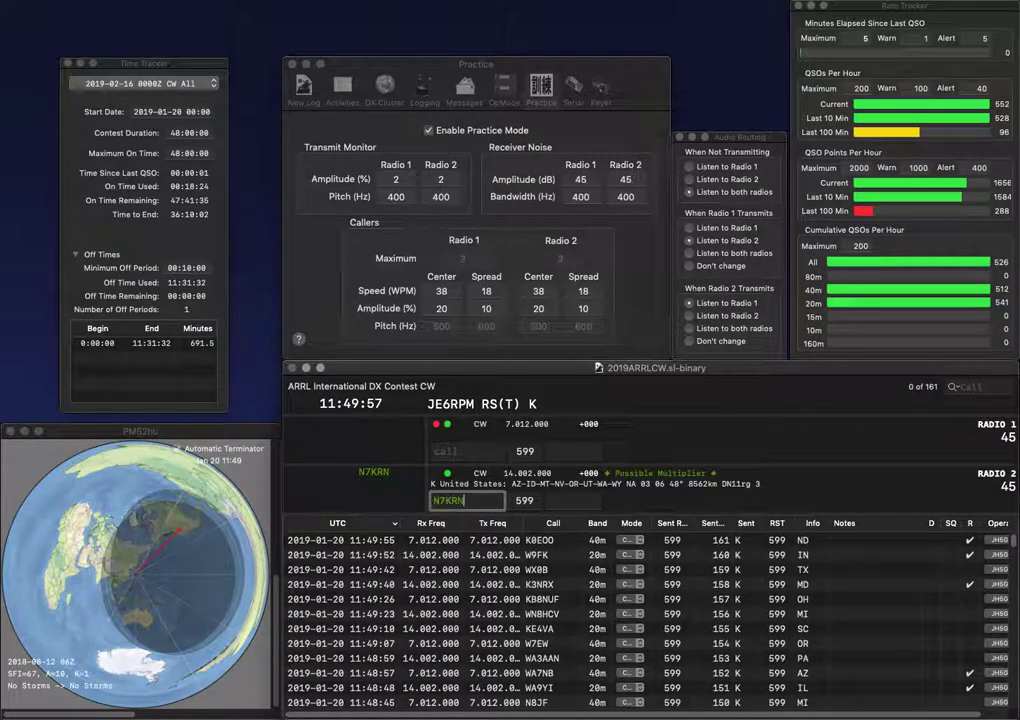
key(Return)
text(KE8DI)
key(Return)
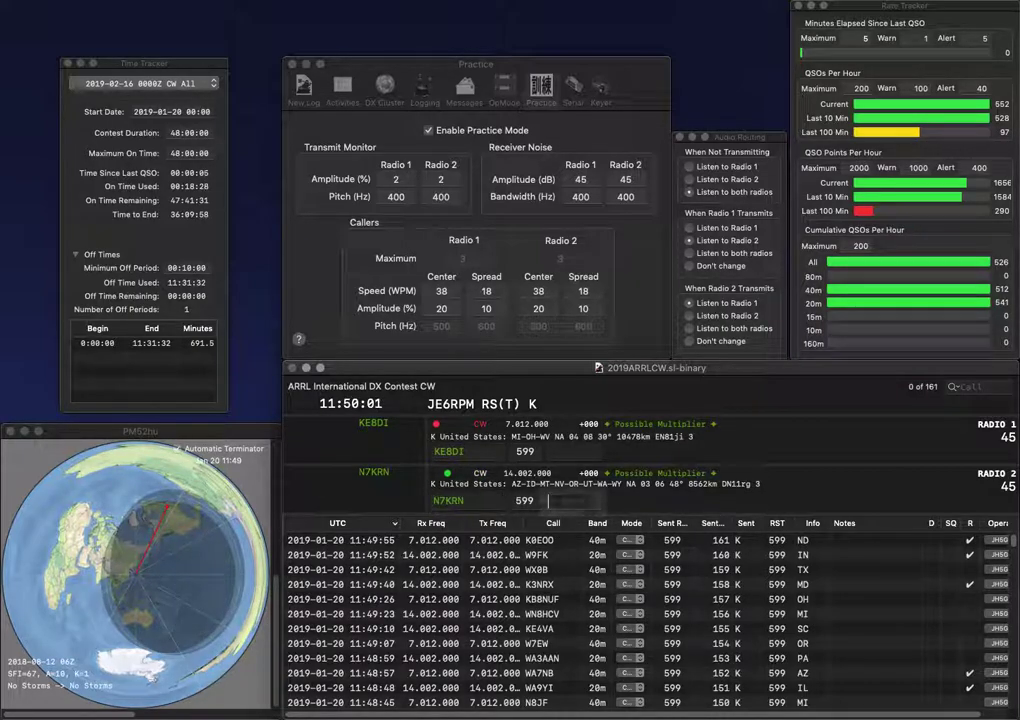
key(Return)
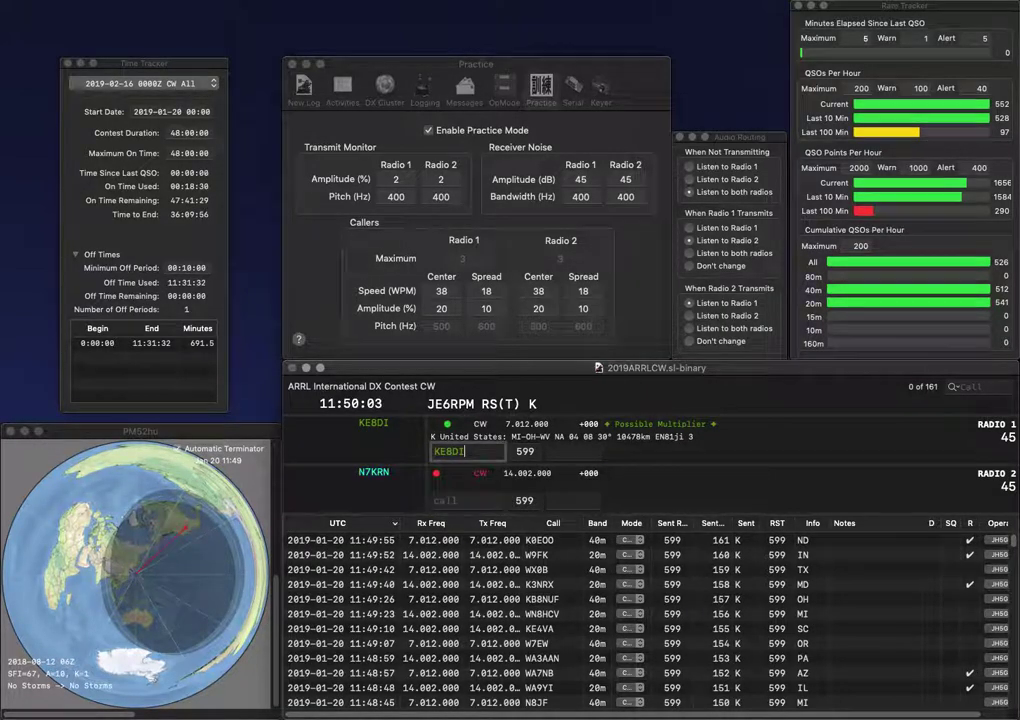
text(WV)
key(Return)
text(KF)
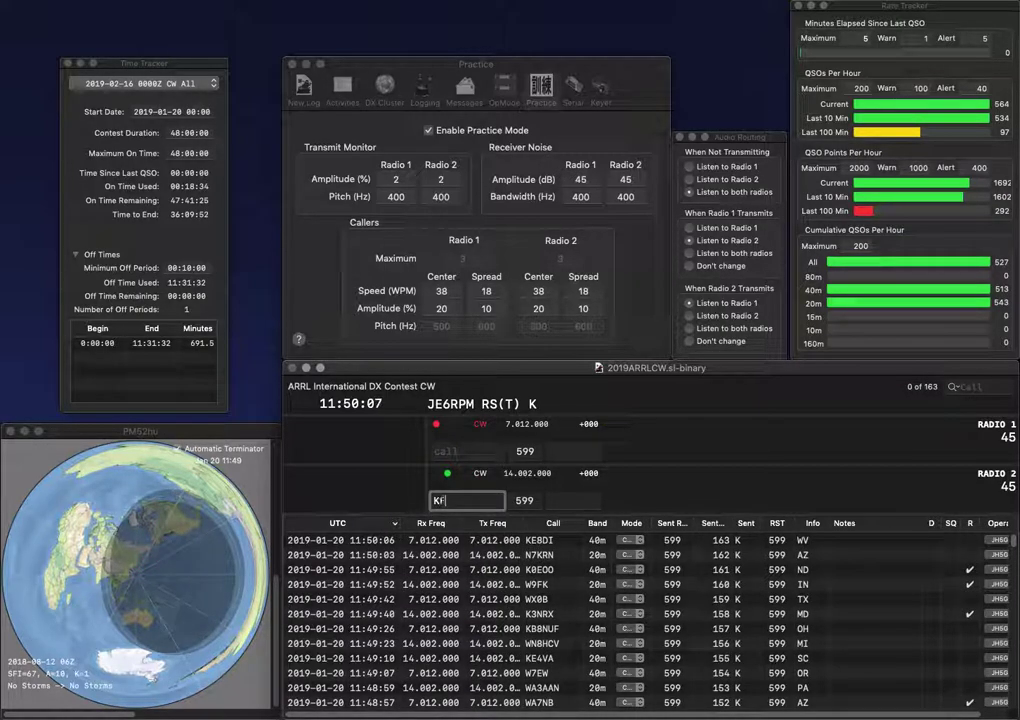
text(4LAR)
key(Return)
text(N7VS)
key(Return)
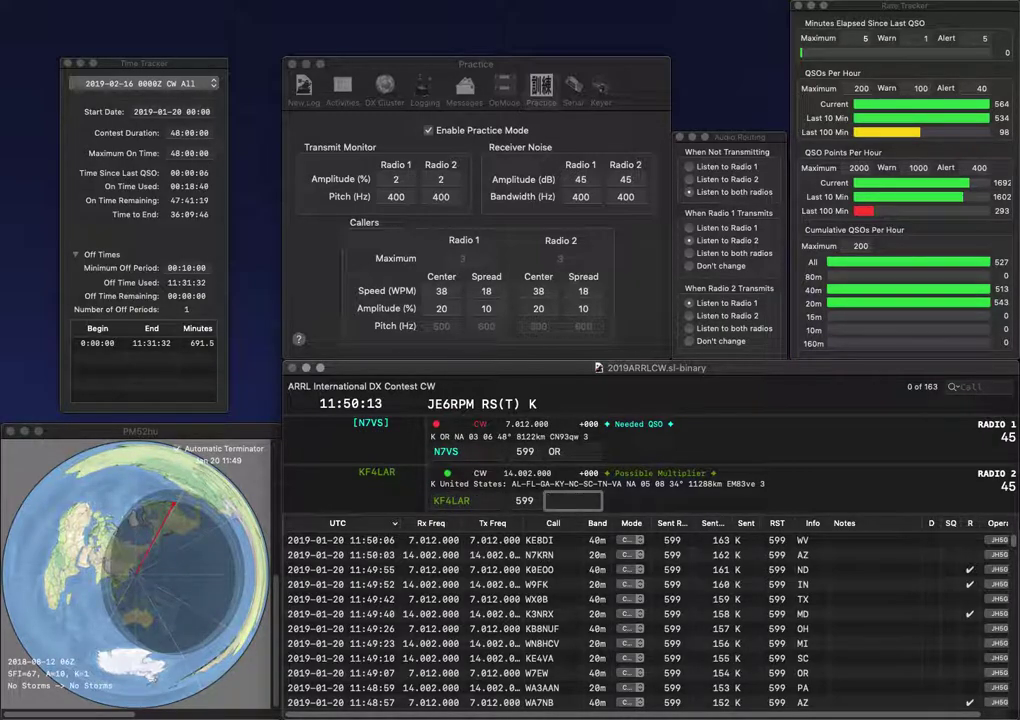
key(Return)
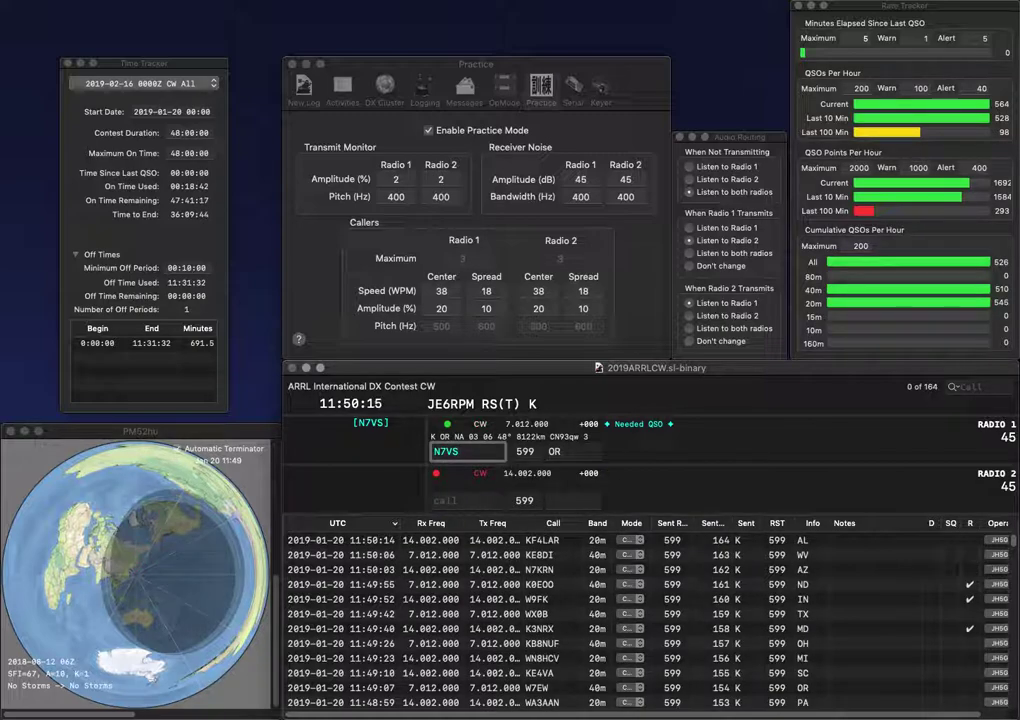
key(Return)
text(KE)
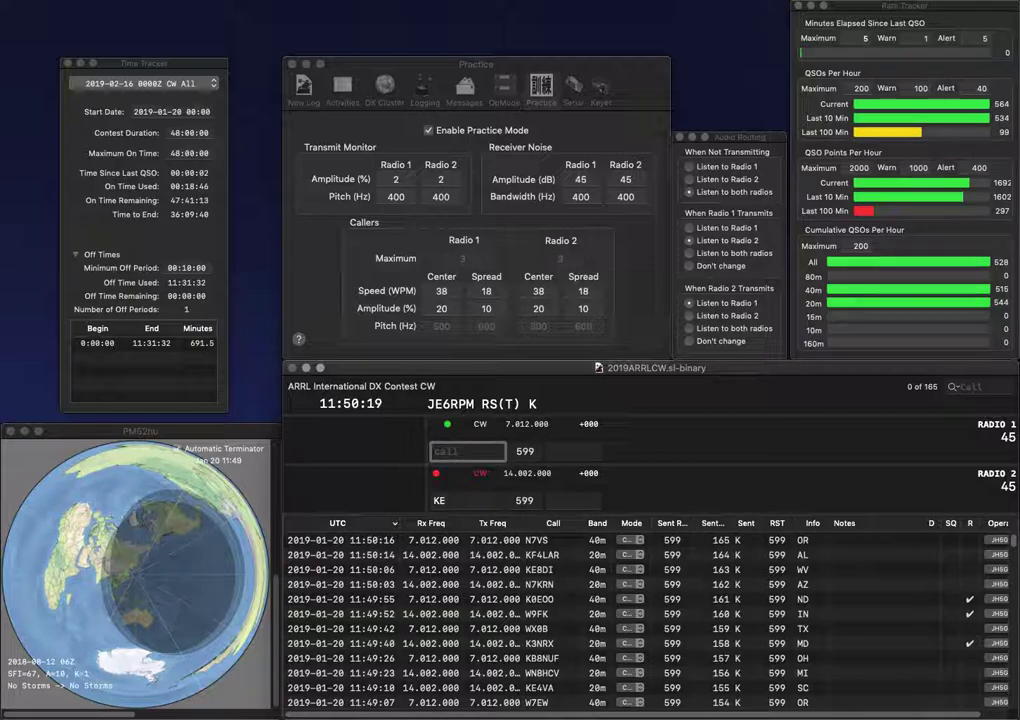
text(KF6JRE)
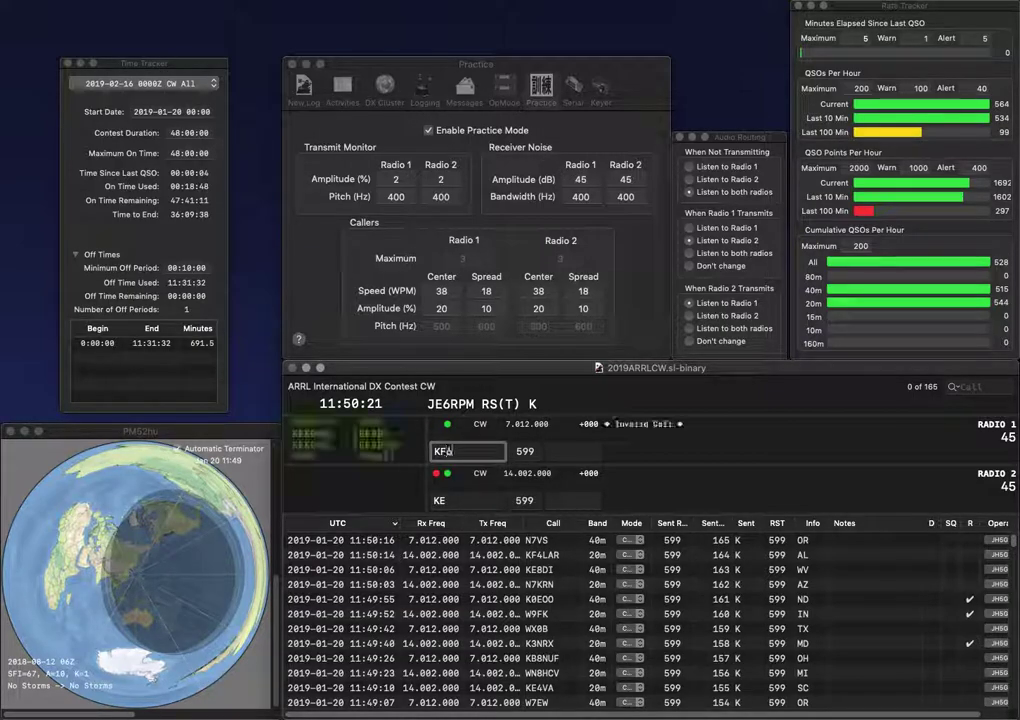
key(Return)
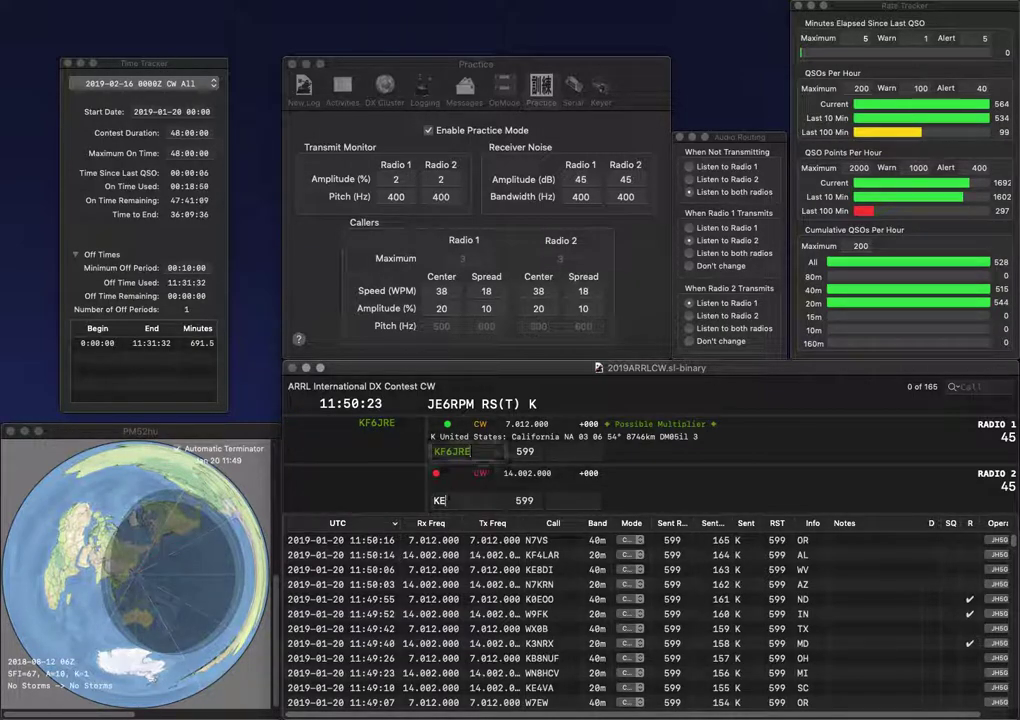
text(0NCP)
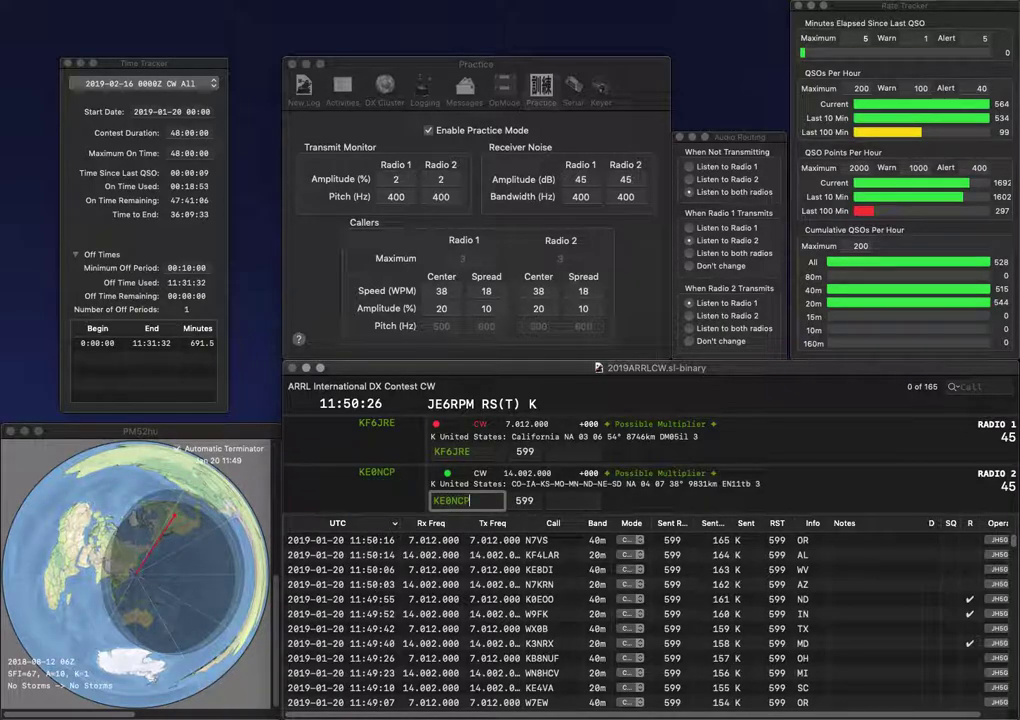
key(Return)
text(CA)
key(Return)
text(IA)
key(Return)
text(K)
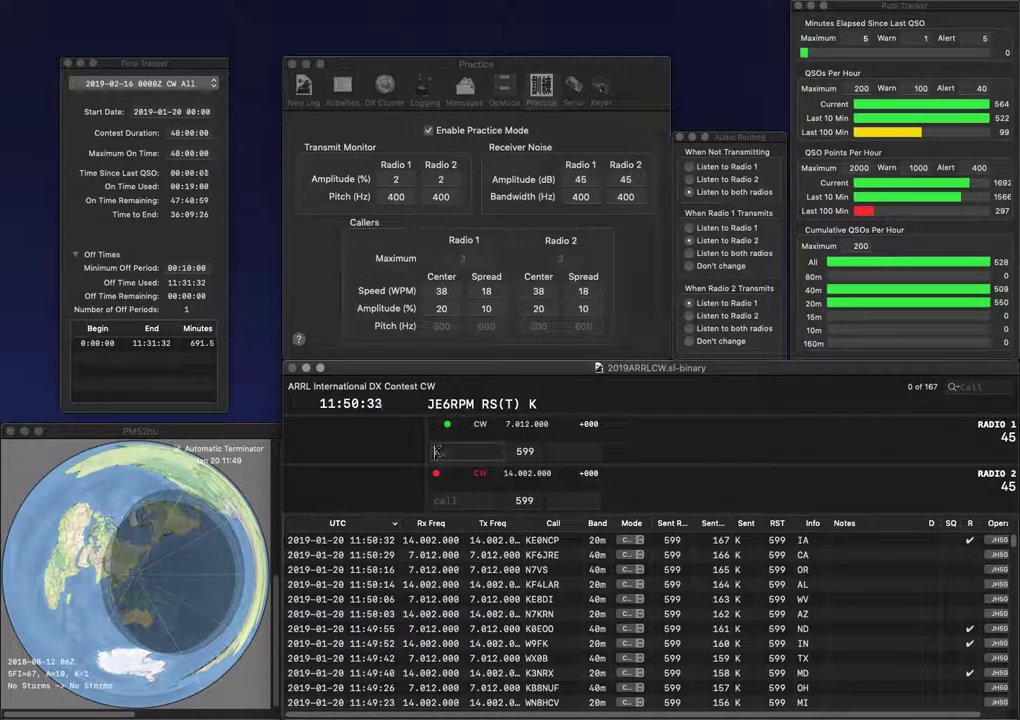
text(1DS)
key(Return)
text(N3C)
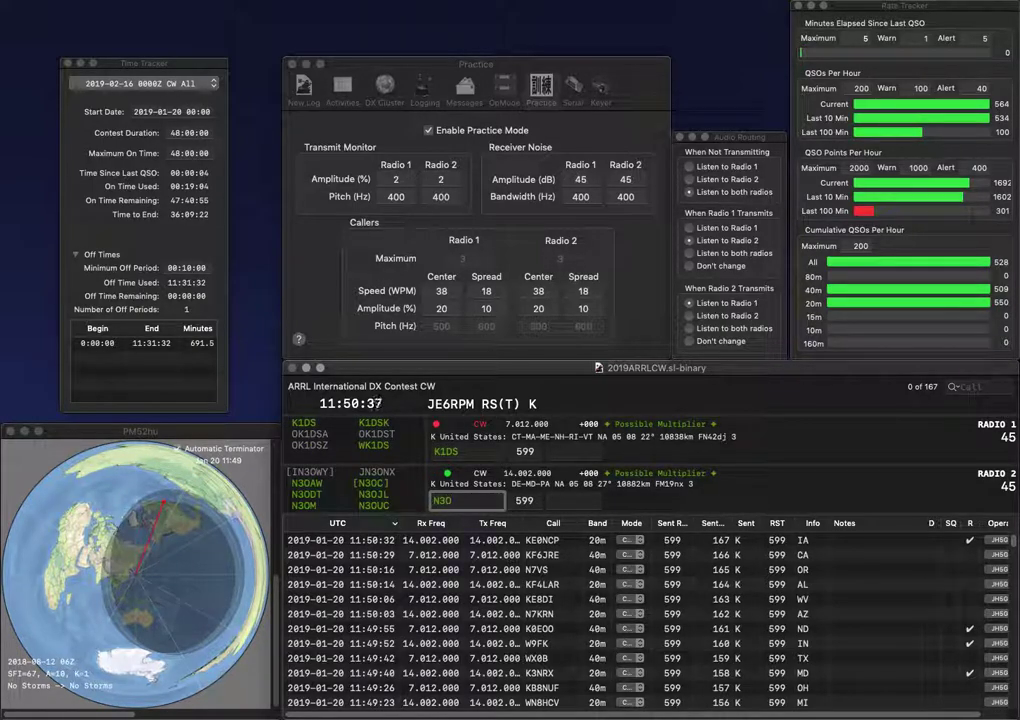
text(JL)
key(Return)
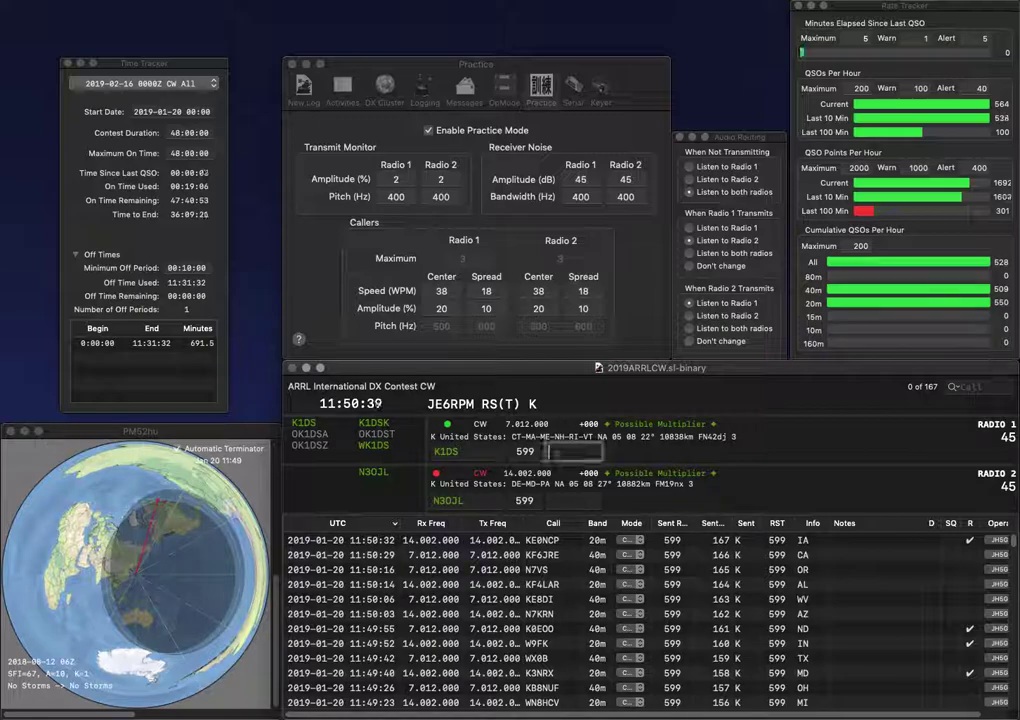
text(CT)
key(Return)
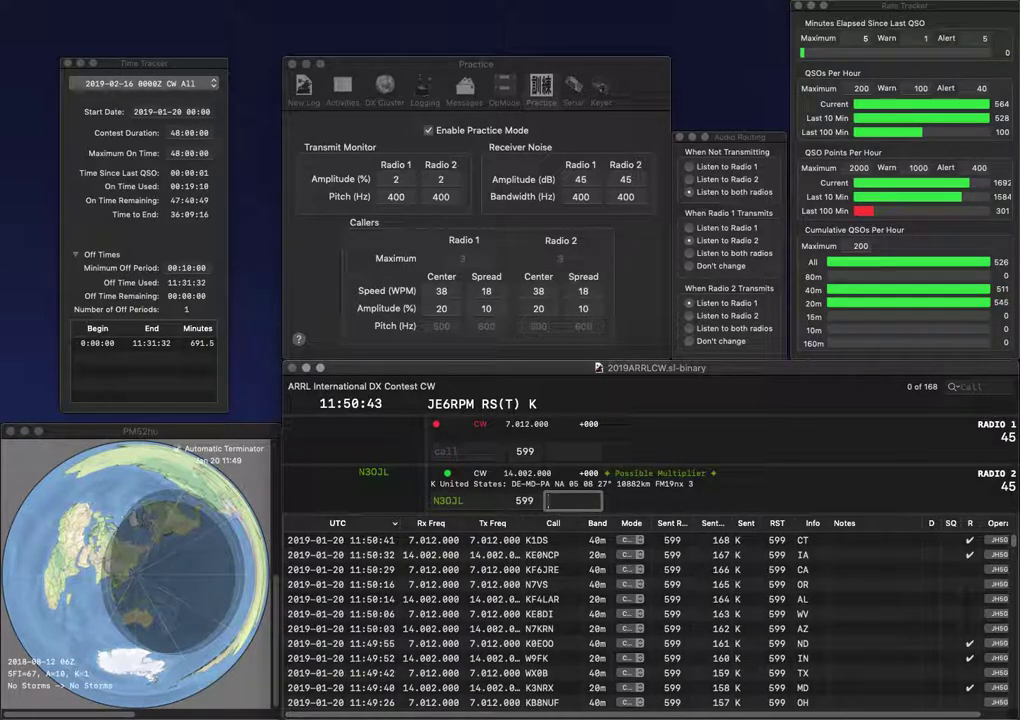
key(Return)
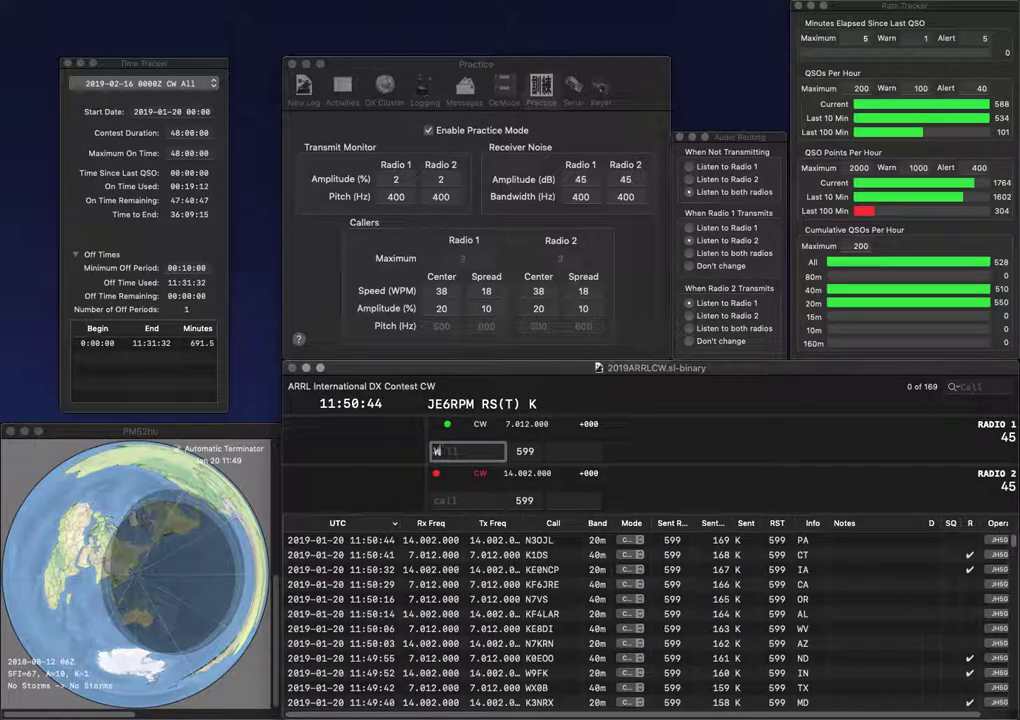
text(W1Y)
key(Return)
text(N9XP)
key(Return)
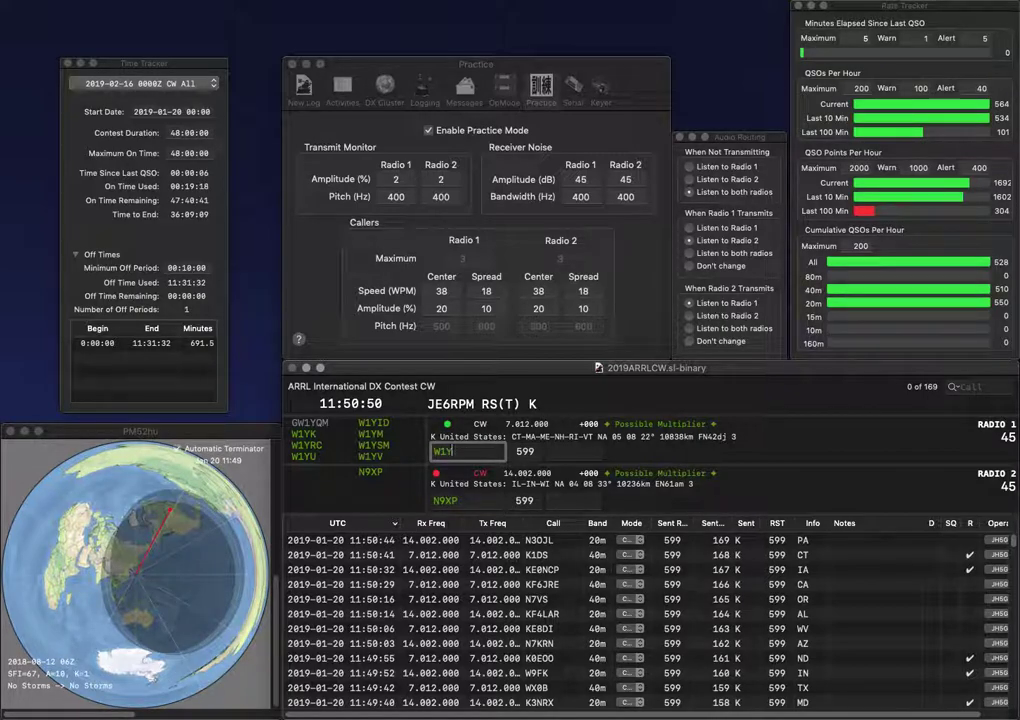
text(Y)
key(Return)
text(NH)
key(Return)
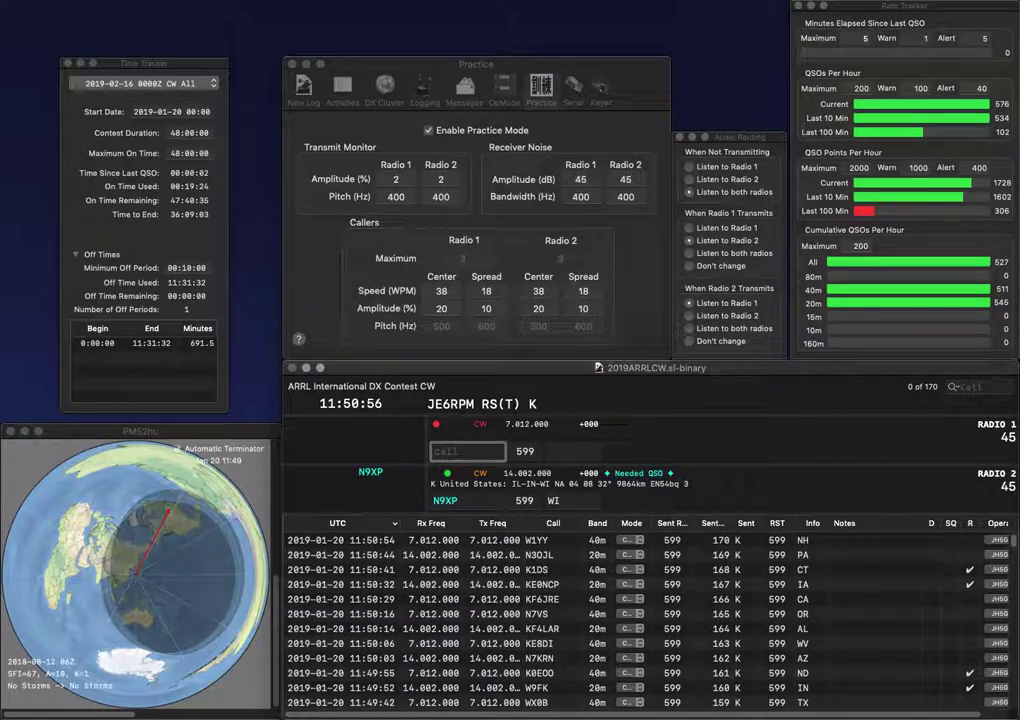
key(Return)
Step: Work and log KA0LDG with exchange KS on Radio 1 and W4DUK with exchange SC on Radio 2
text(K)
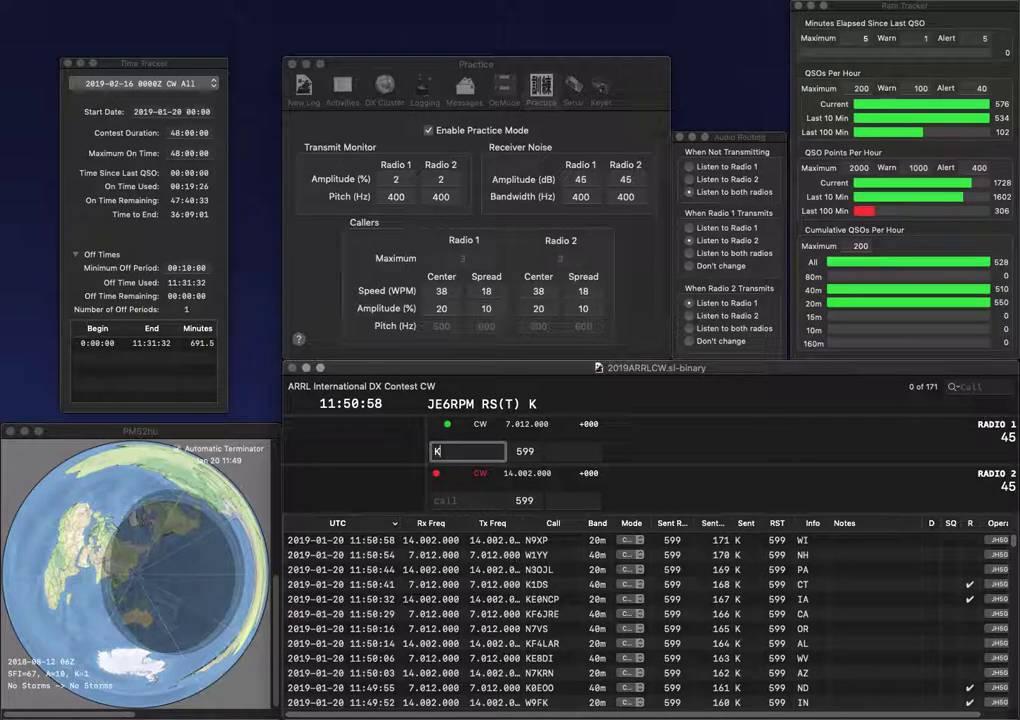
text(A0LD)
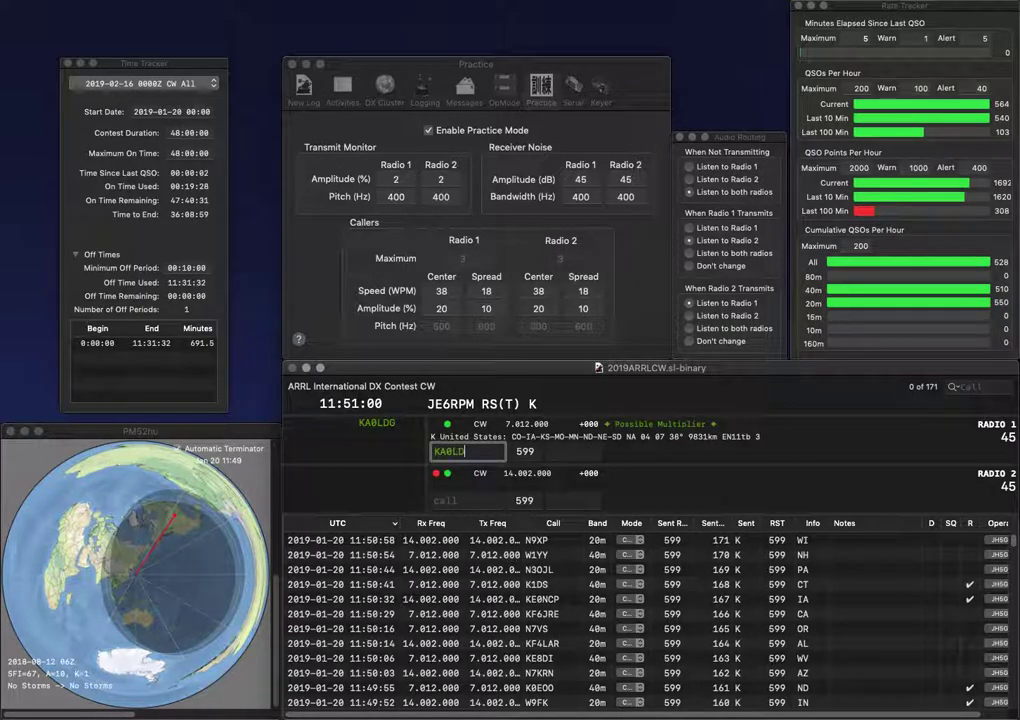
text(W4DUK)
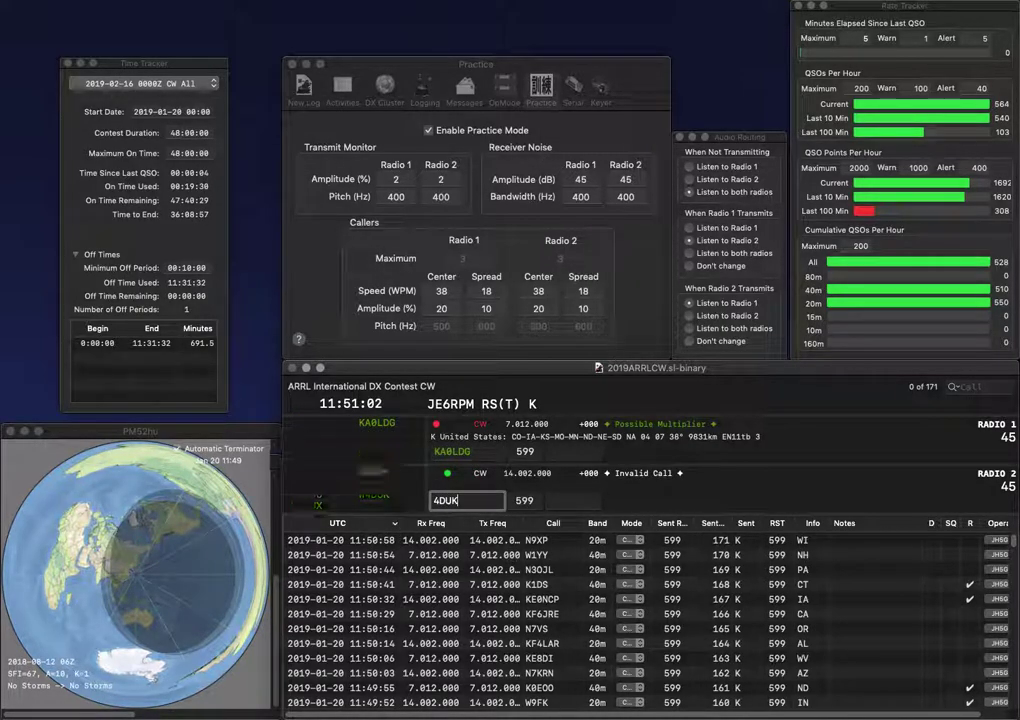
key(Return)
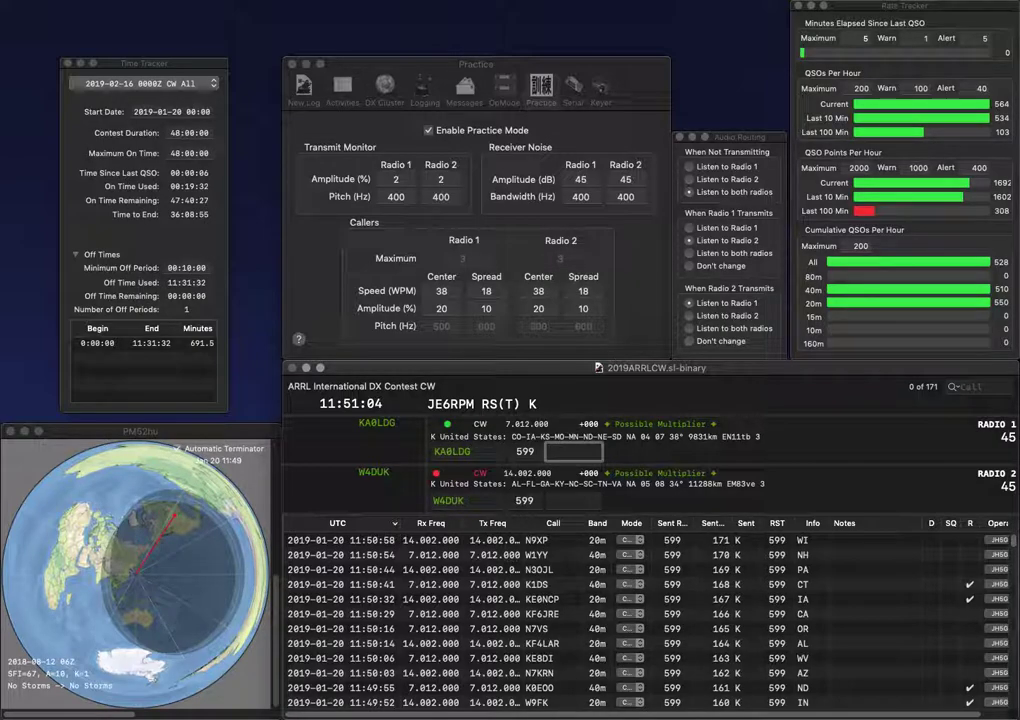
text(KS)
key(Return)
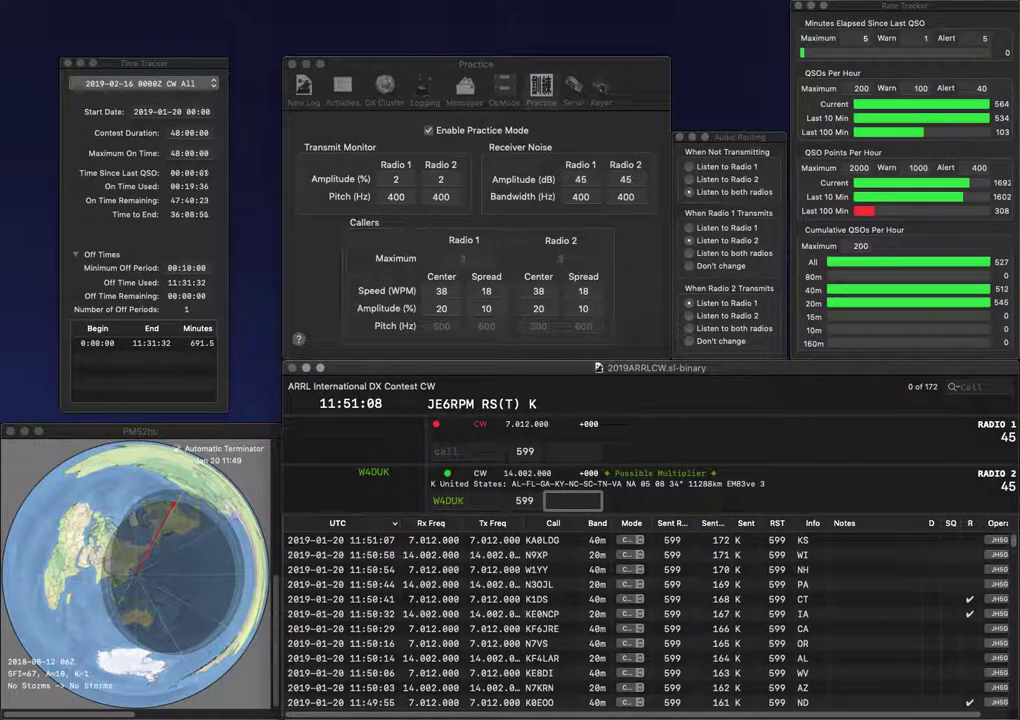
text(SC)
key(Return)
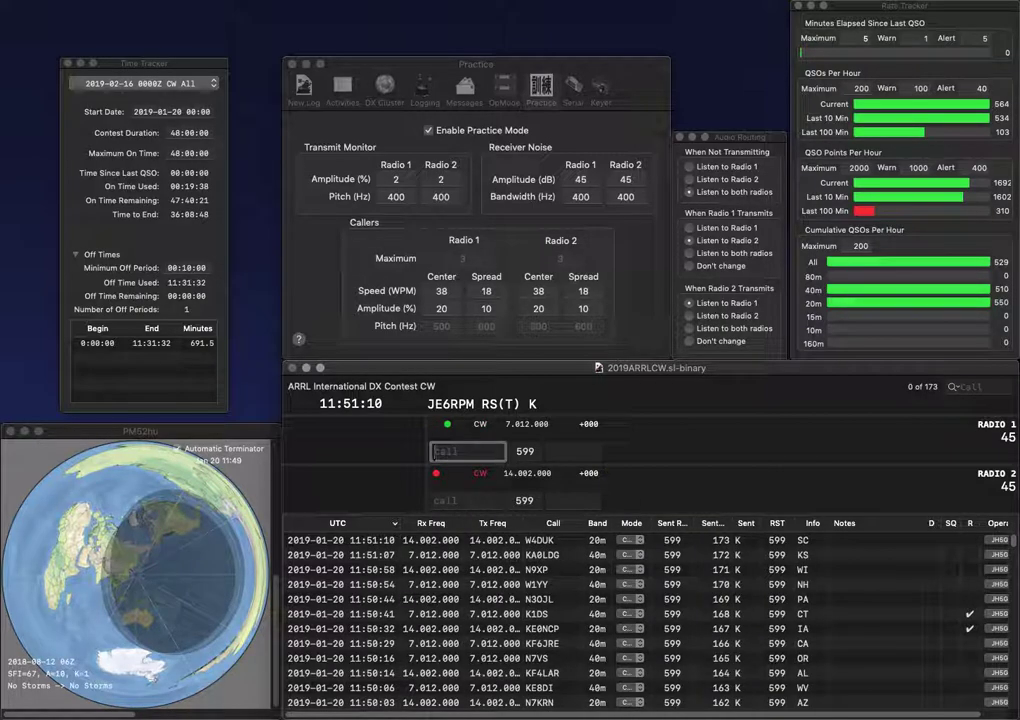
text(W2NO)
key(Return)
text(KR7RK)
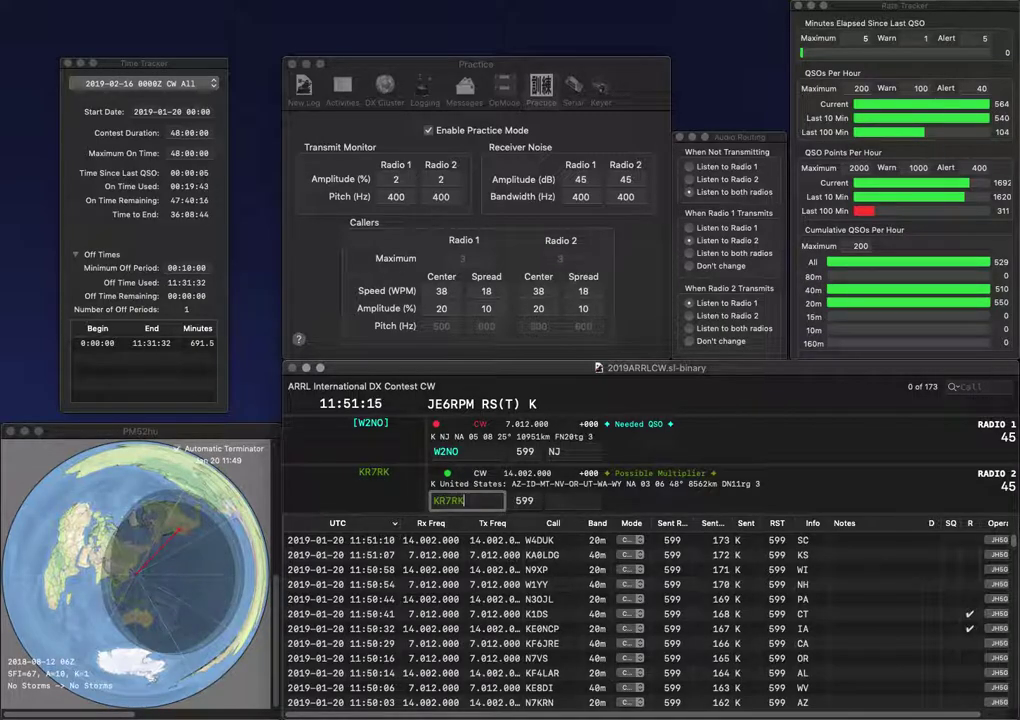
key(Return)
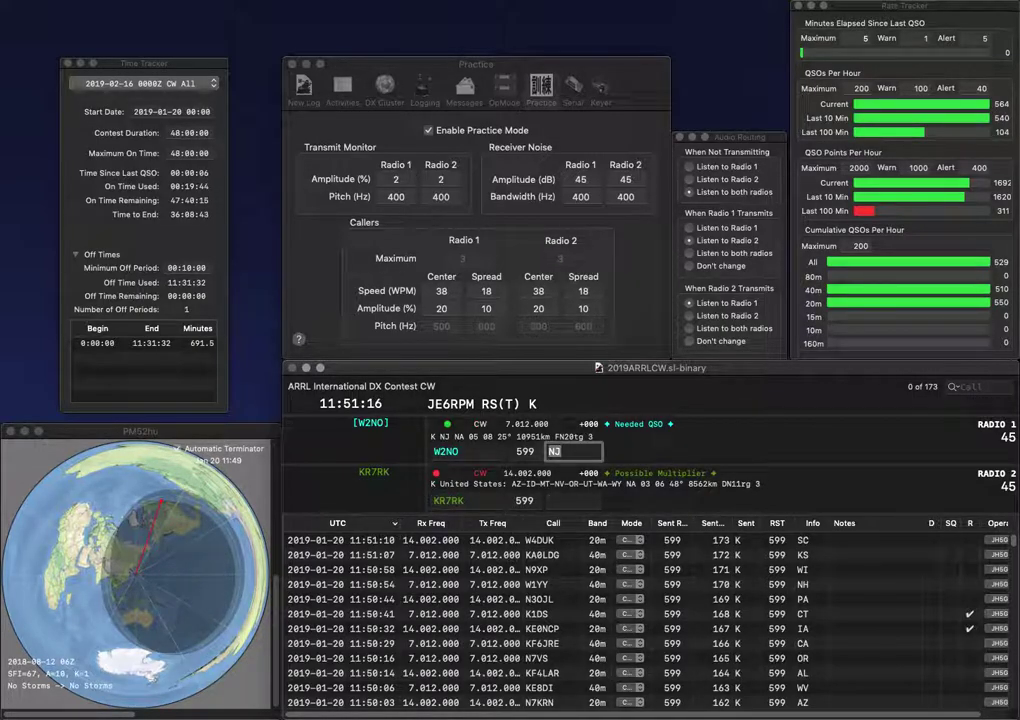
key(Return)
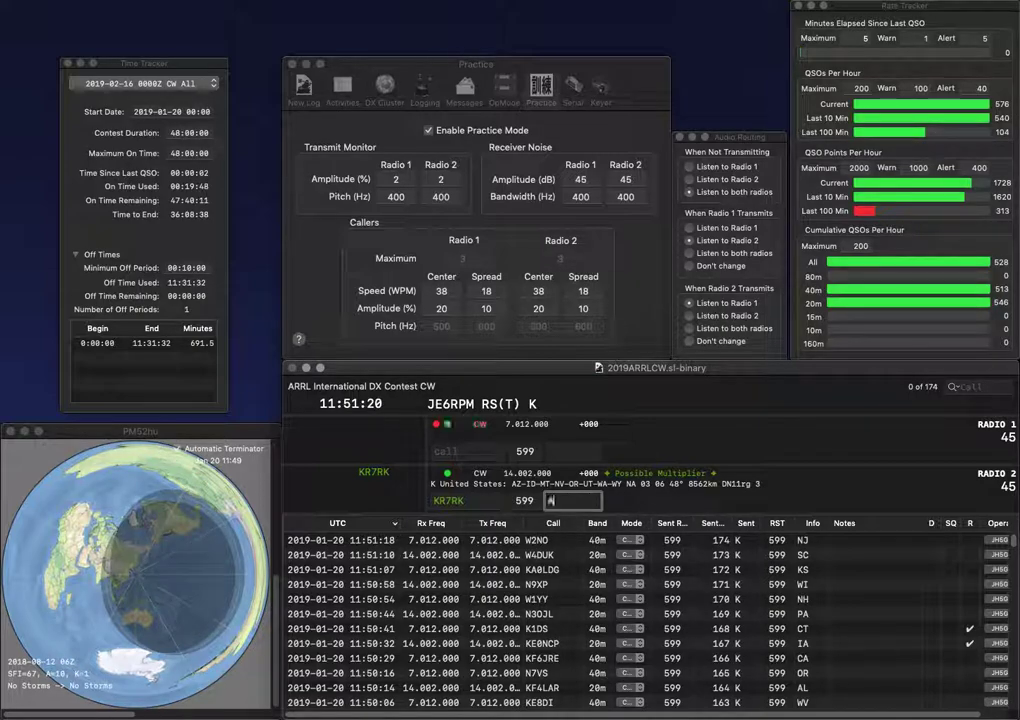
key(Return)
text(KE4)
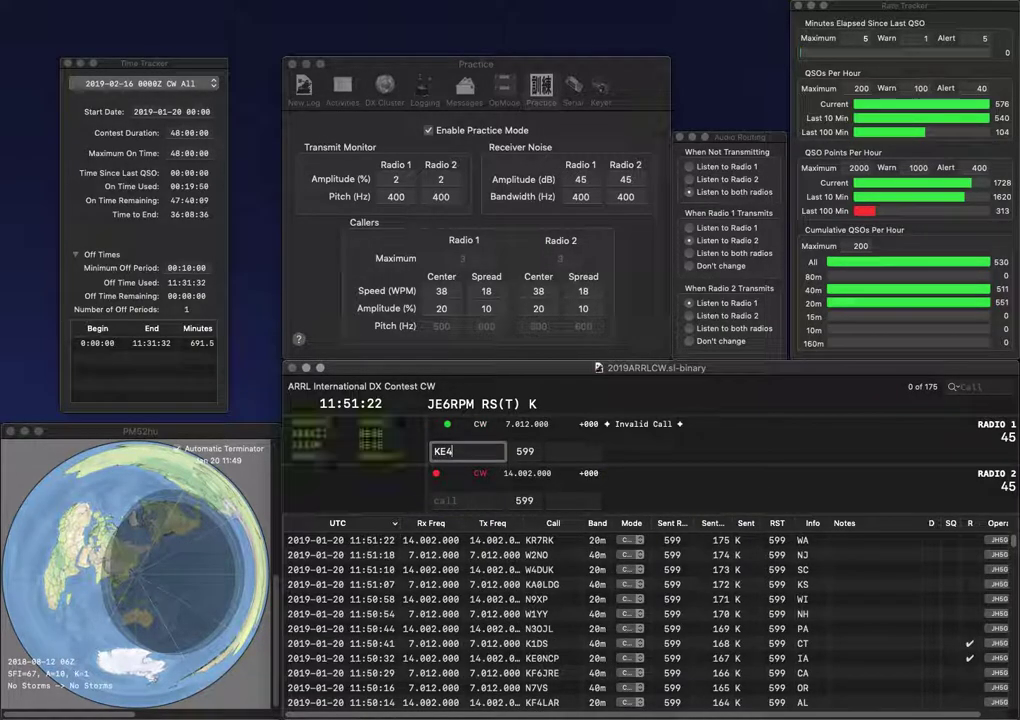
text(LEJ)
key(Return)
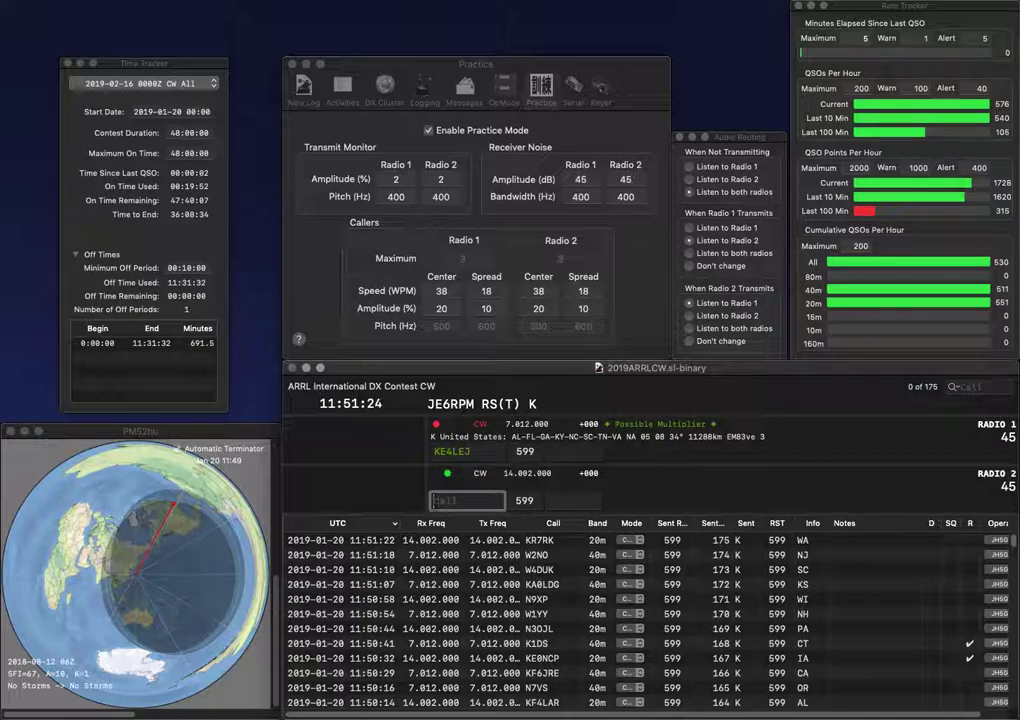
text(KC9GBX)
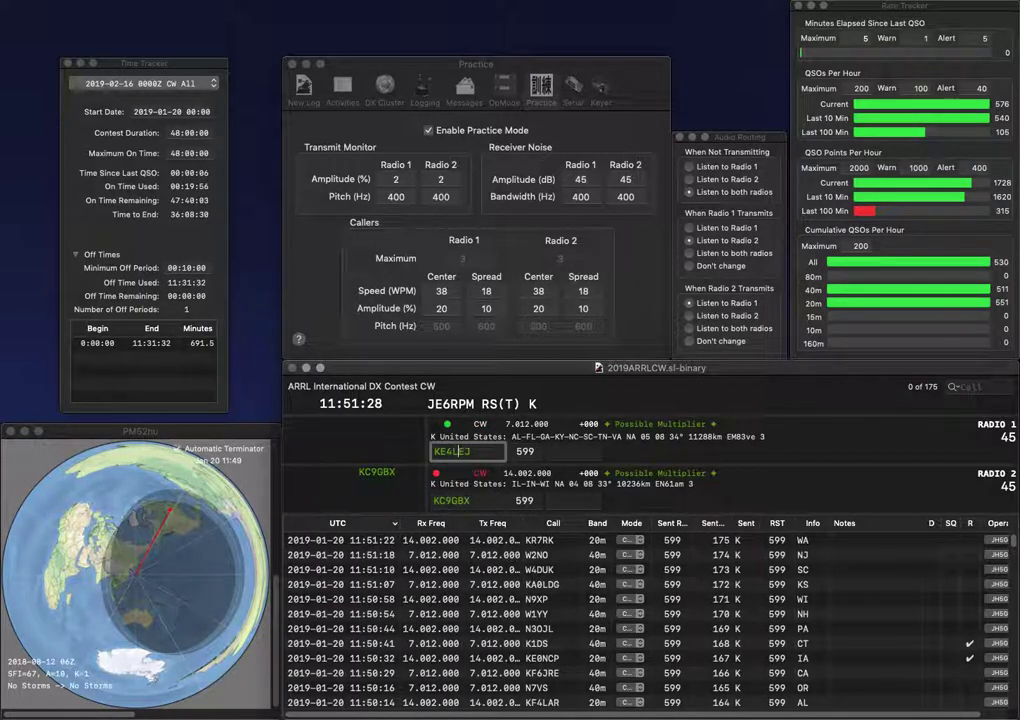
key(Return)
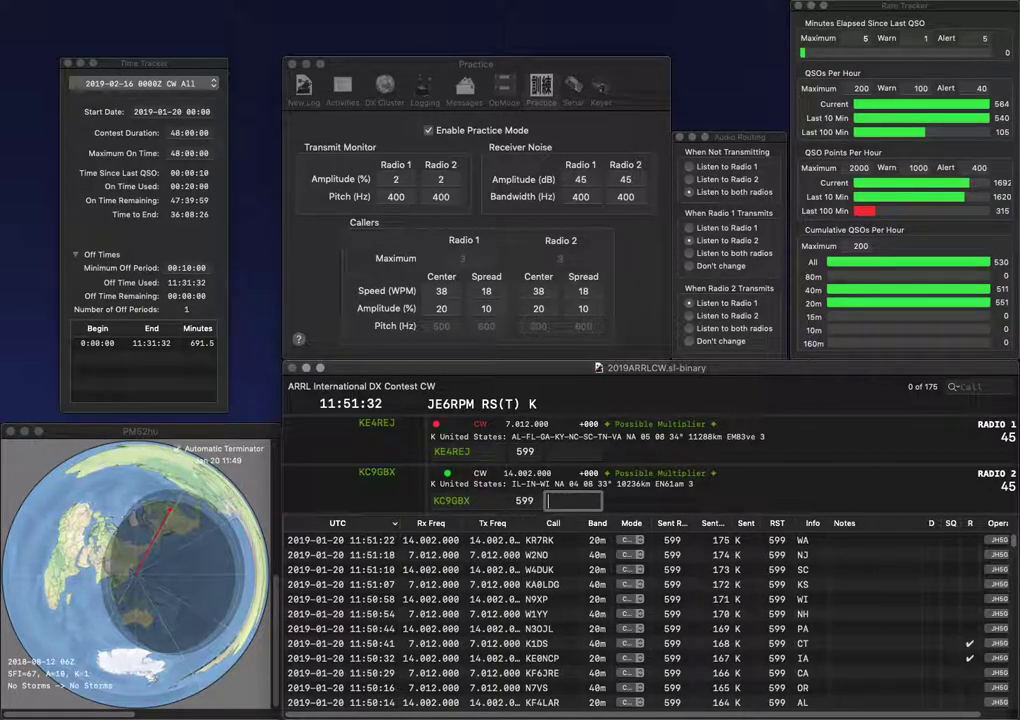
key(Return)
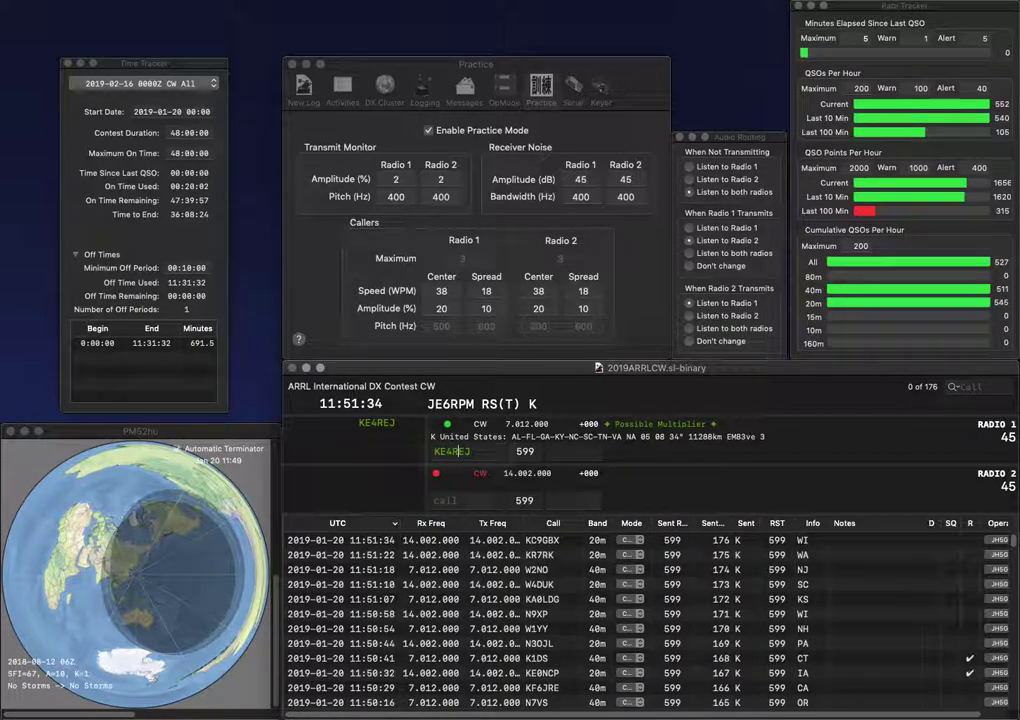
text(AL)
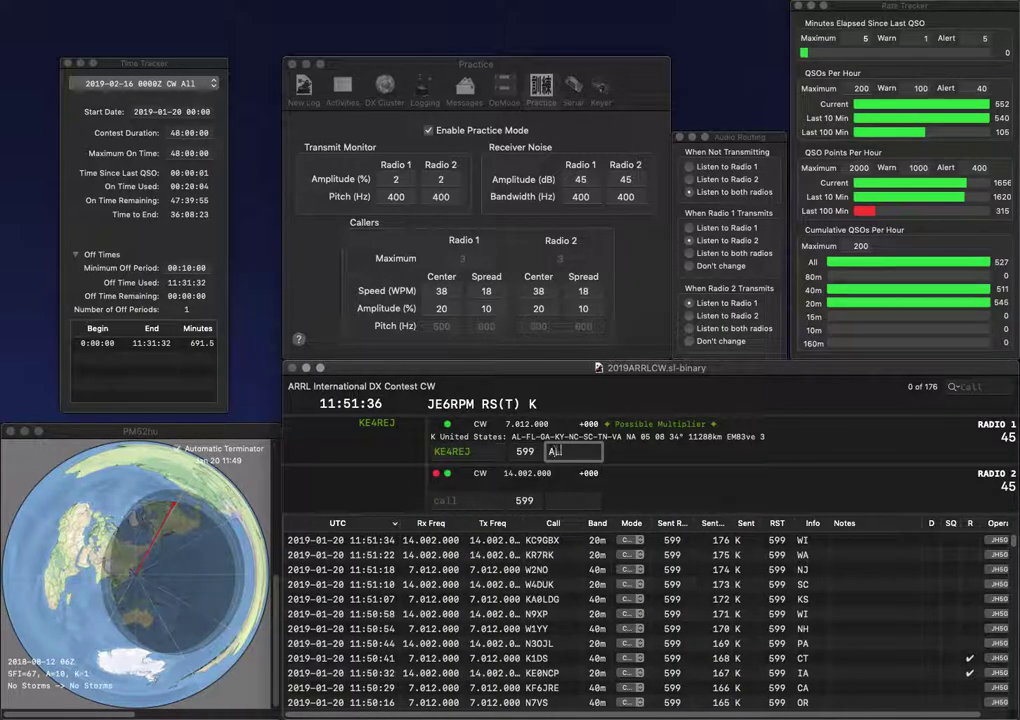
key(Return)
Step: Work and log W4DXX with exchange GA on Radio 2 and KB3JSV with exchange MD on Radio 1
text(W4DXX)
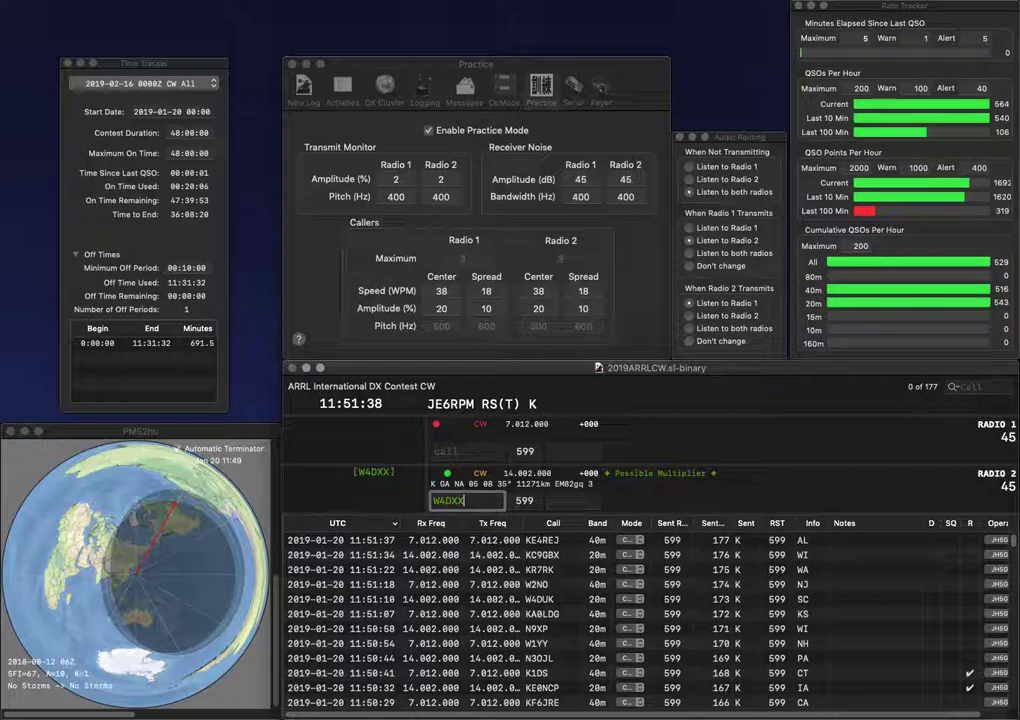
key(Return)
text(KB3JSV)
key(Return)
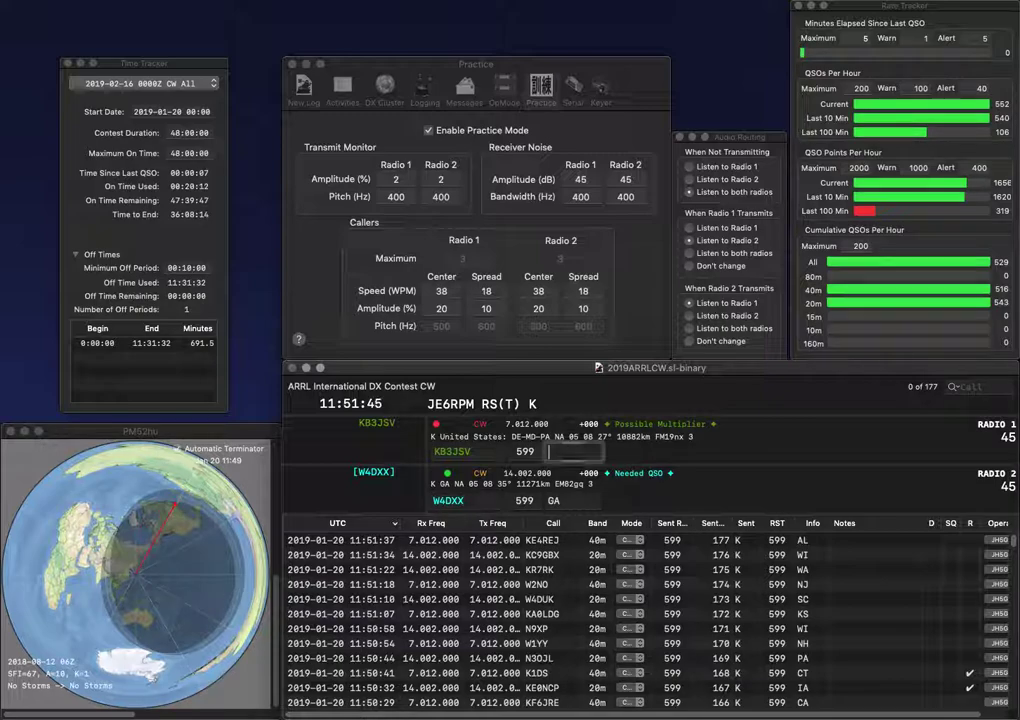
key(Return)
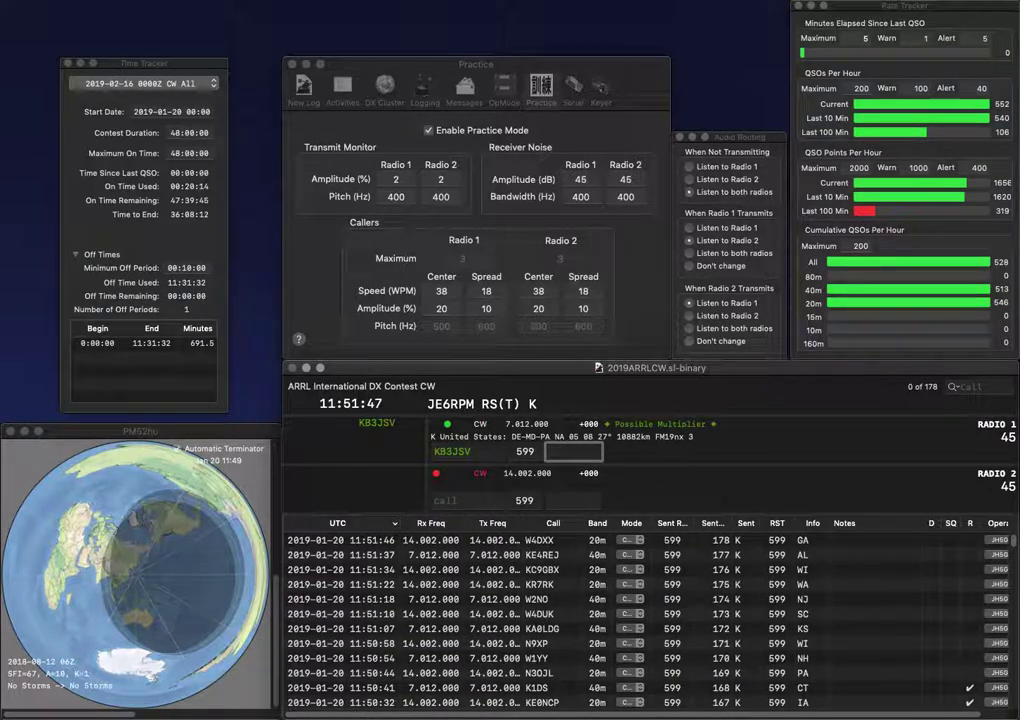
text(MD)
key(Return)
text(KD2CV)
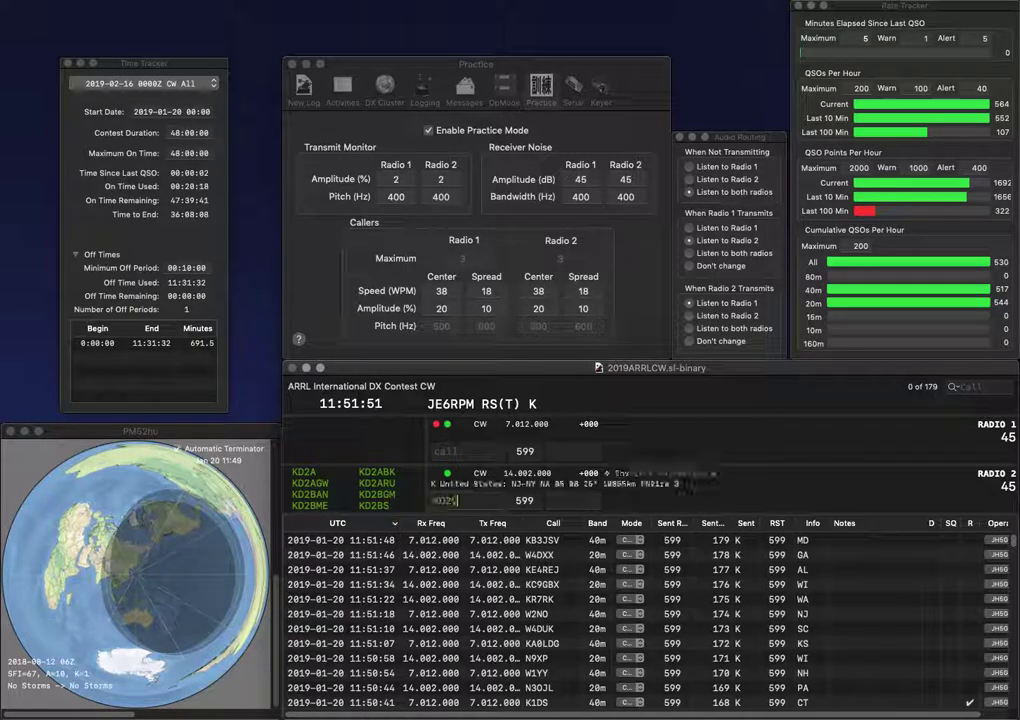
text(R)
key(Return)
text(KD)
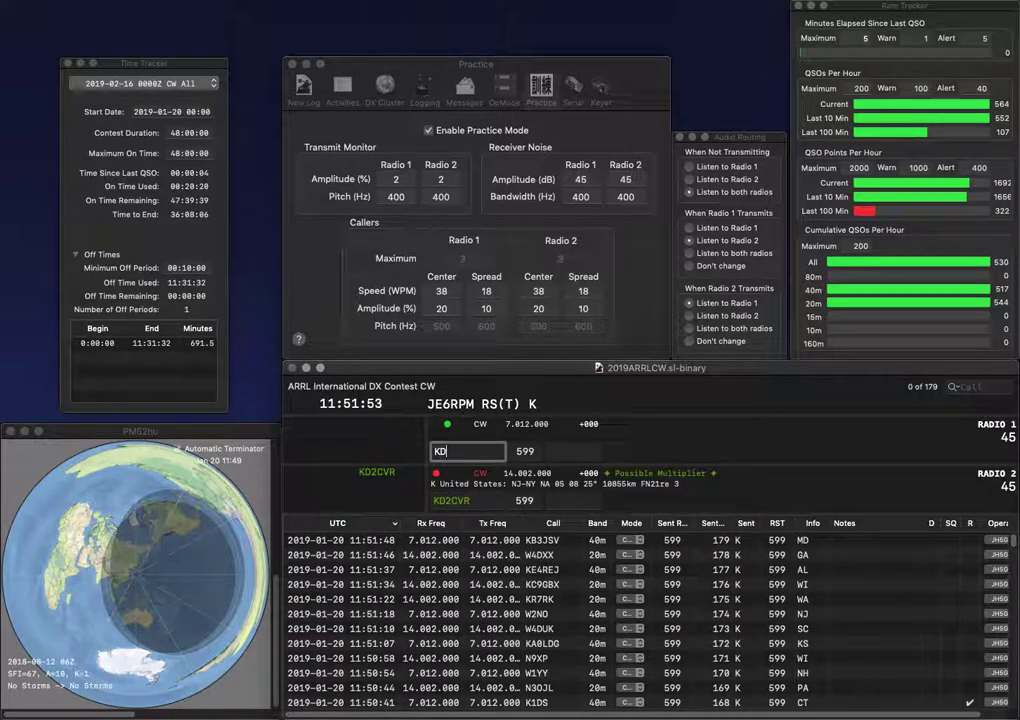
text(9DHT)
key(Return)
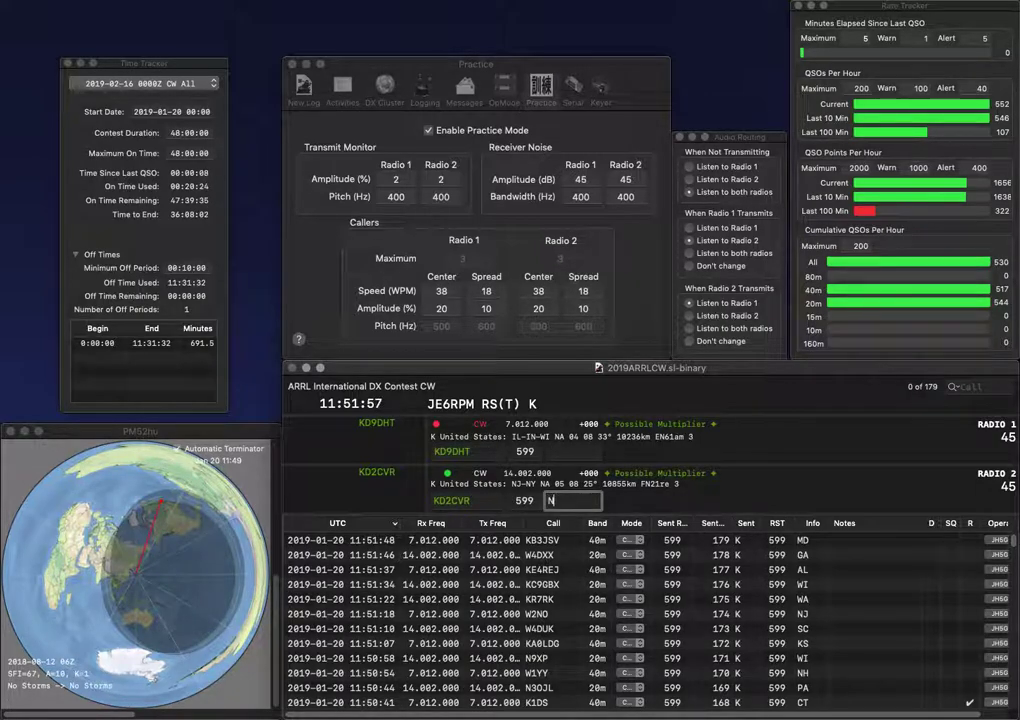
key(Return)
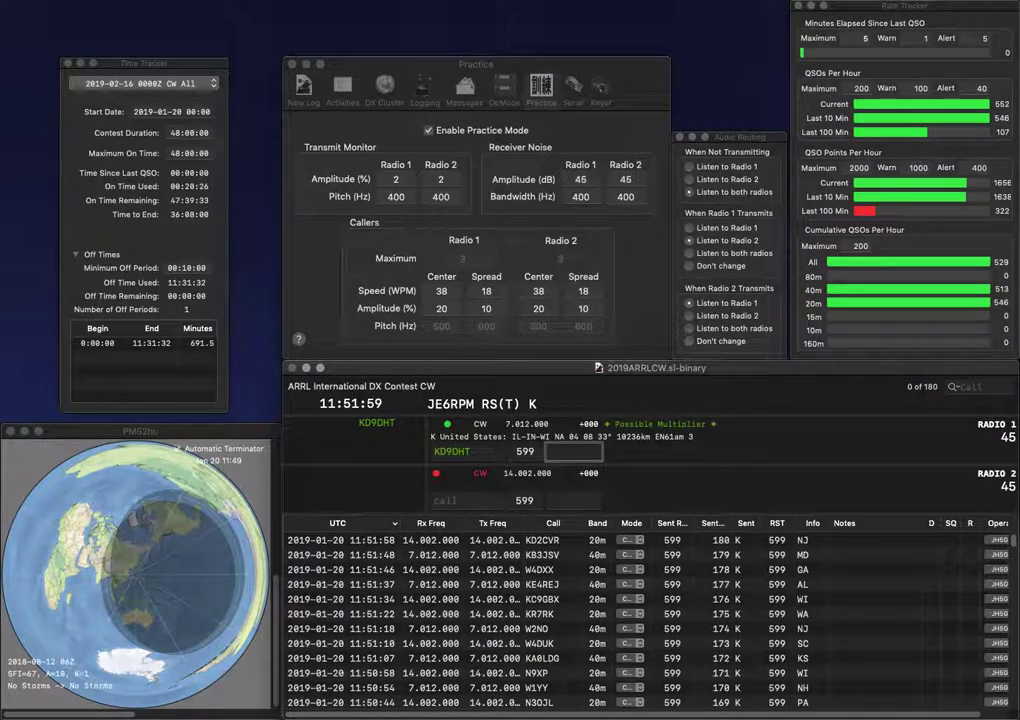
text(IN)
key(Return)
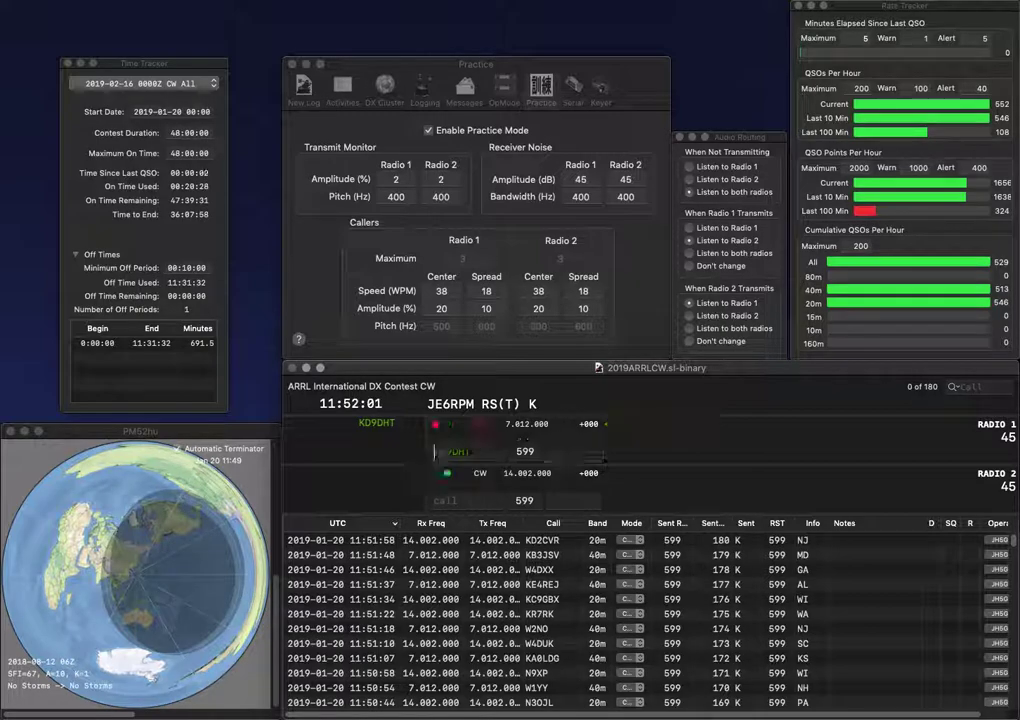
Step: Work and log WB6BBB with exchange CA on Radio 2 and AC4MG with exchange AL on Radio 1
text(WB6)
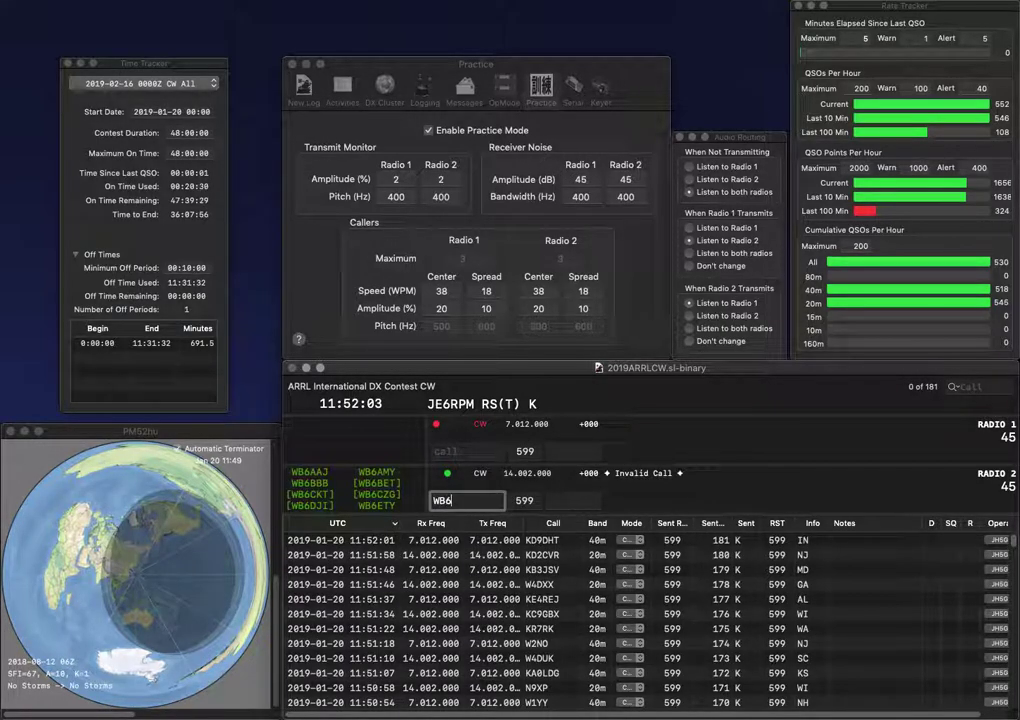
text(BBB)
key(Return)
text(AC)
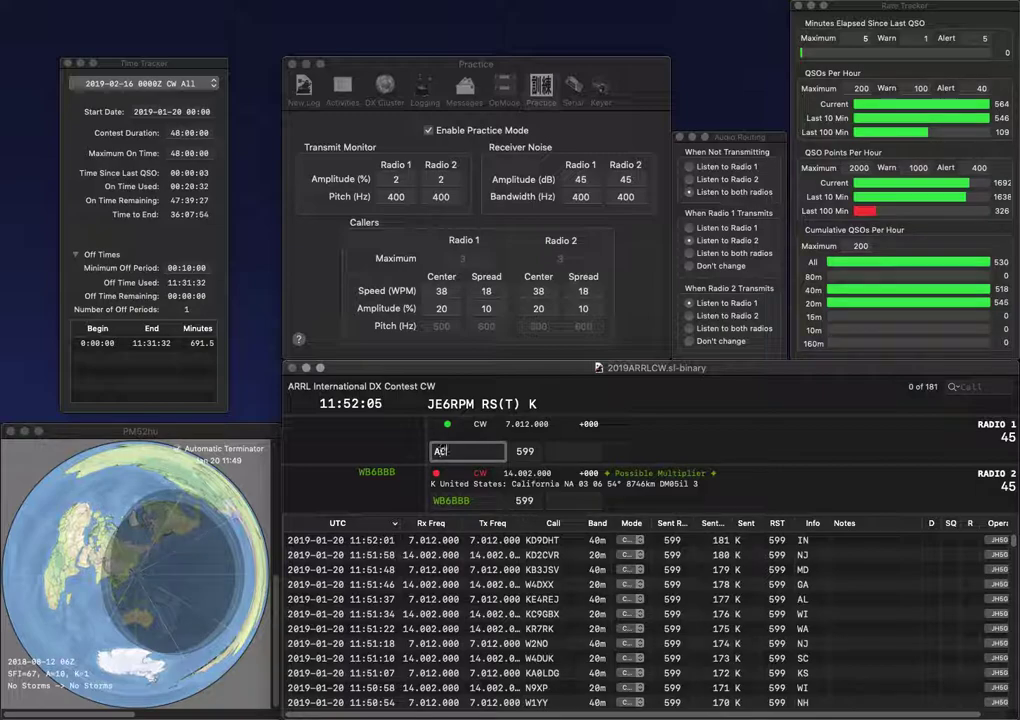
text(4MG)
key(Return)
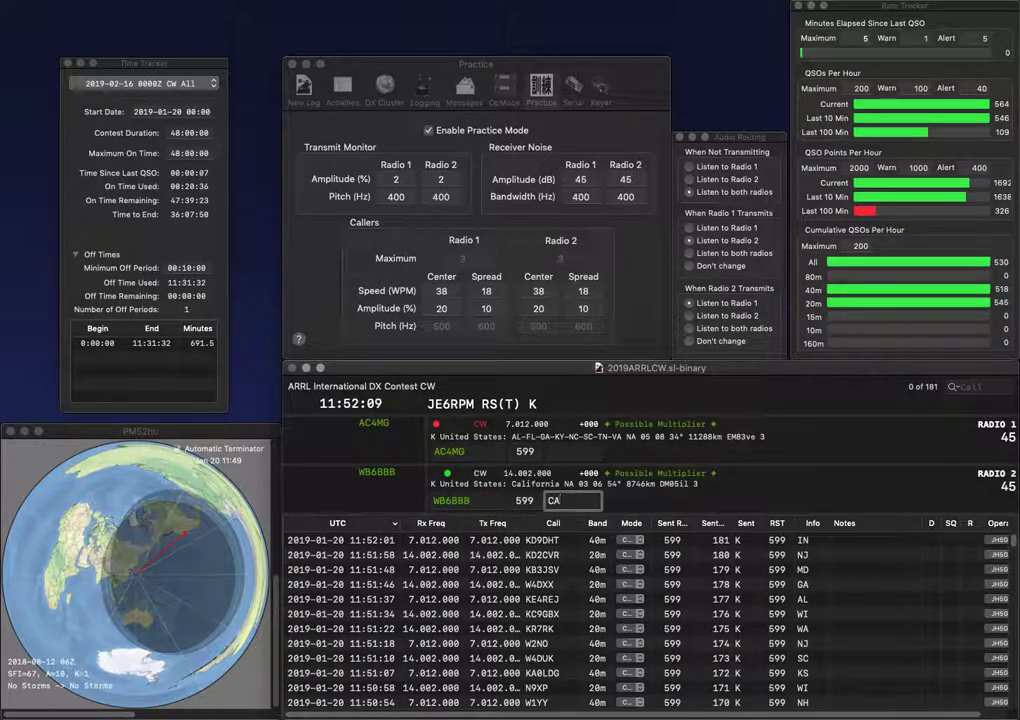
key(Return)
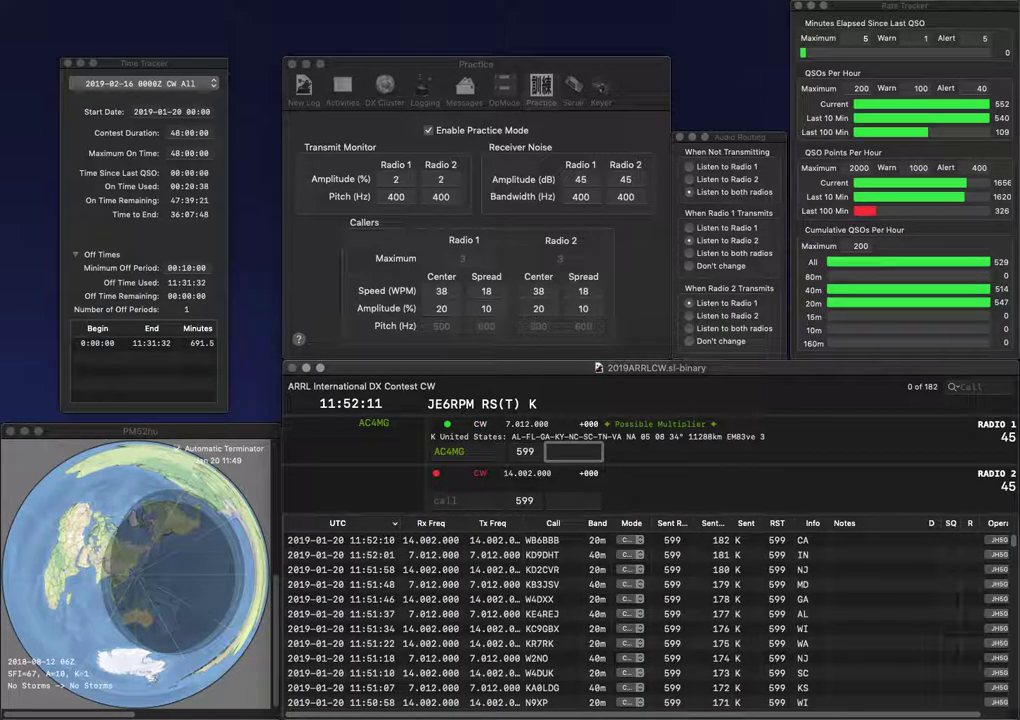
text(AL)
key(Return)
Step: Work and log K8VB with exchange OH on Radio 1 and AC2MT with exchange NY on Radio 2, completing its partial call 2MT
text(2MT)
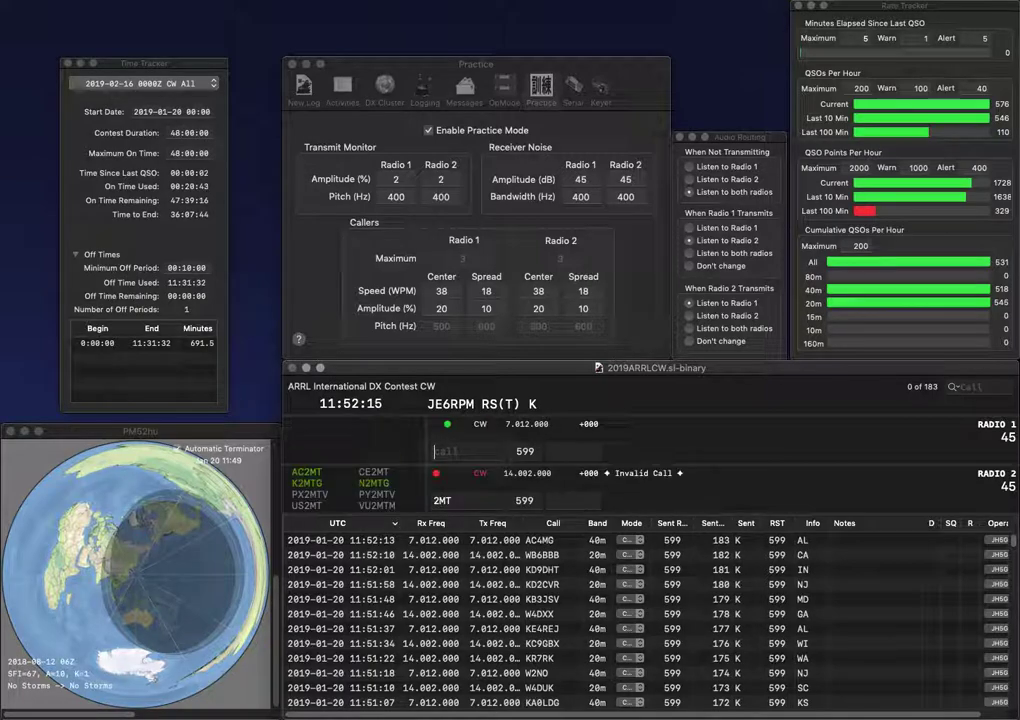
key(Return)
text(K8VB)
key(Return)
text(AC2MT)
key(Return)
text(O)
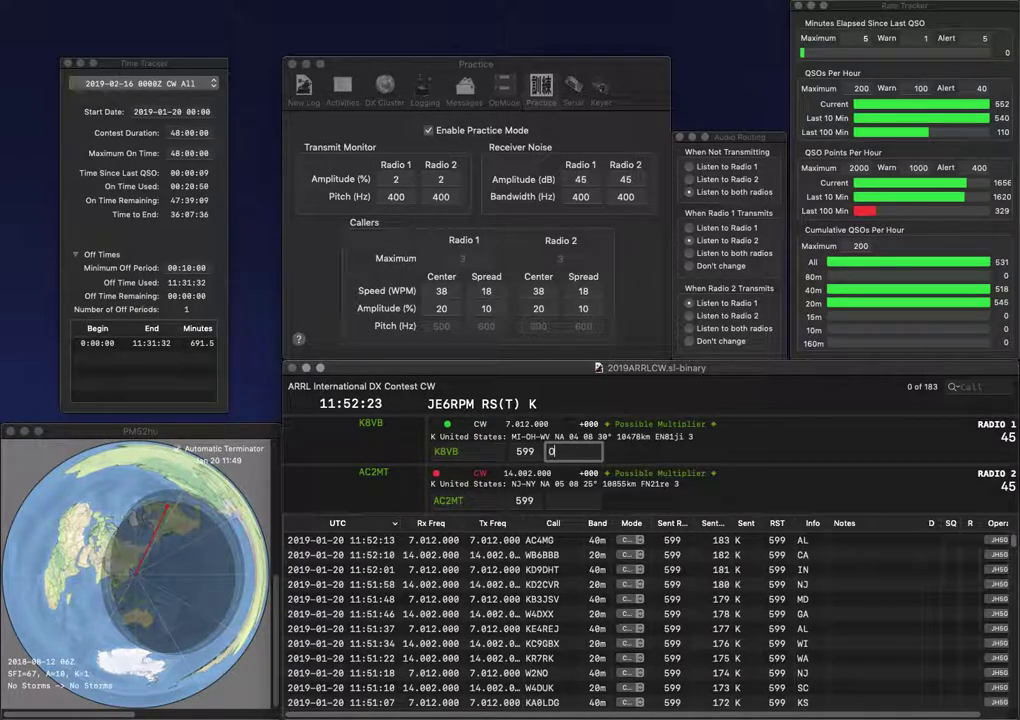
text(H)
key(Return)
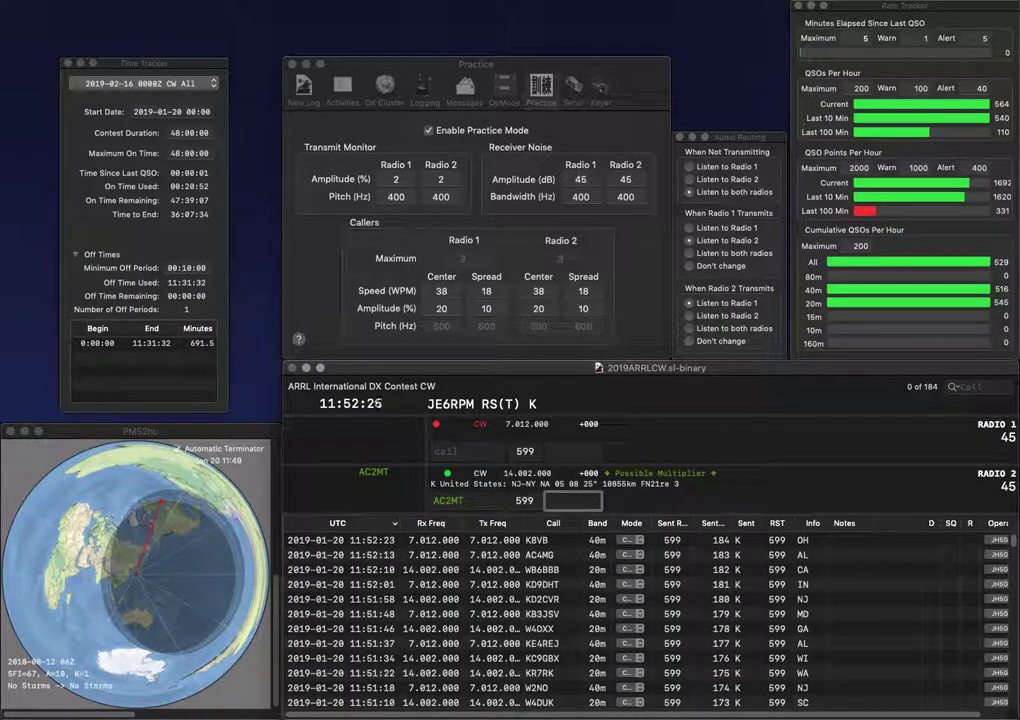
text(NY)
key(Return)
text(R5TX)
key(Home)
text(W)
key(Return)
text(N1JR)
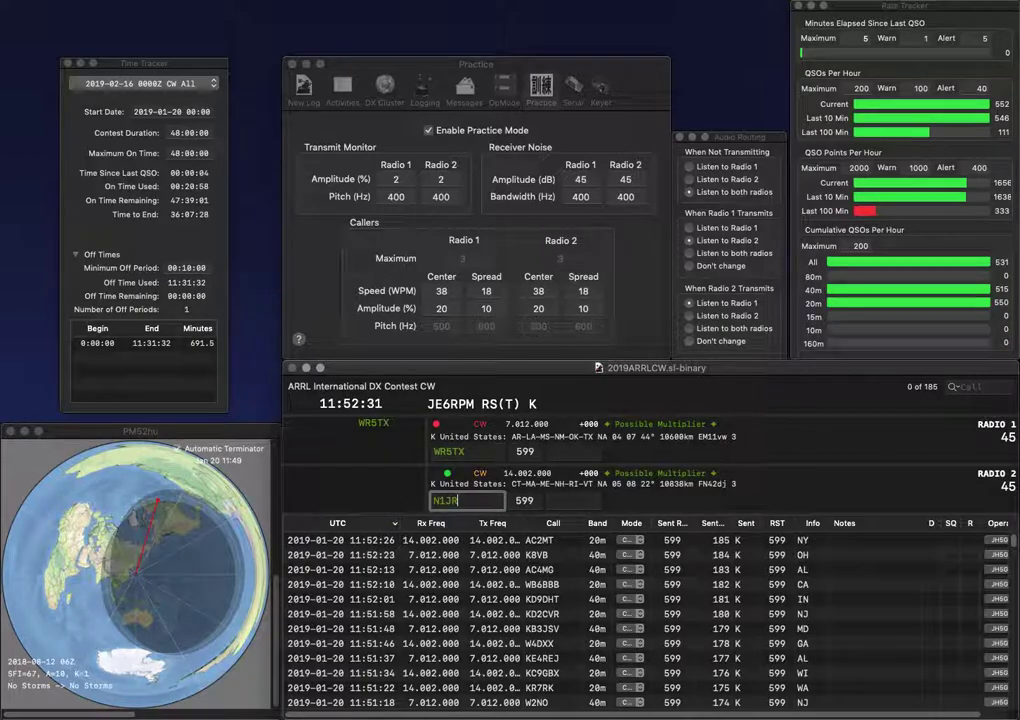
key(BackSpace)
key(BackSpace)
text(WR)
key(Return)
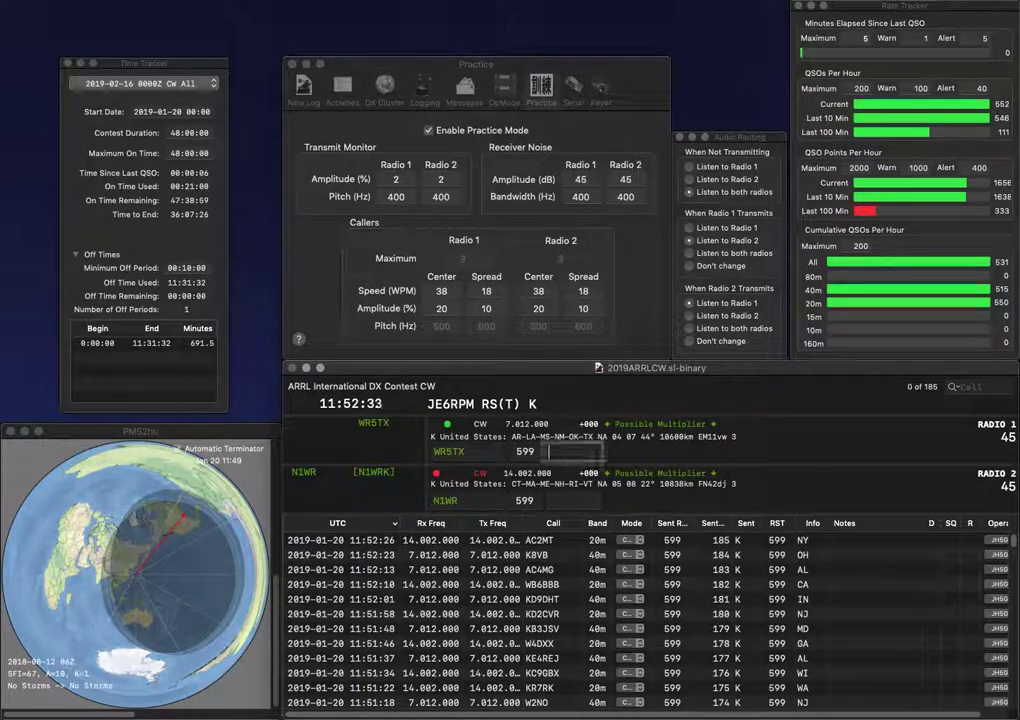
text(AR)
key(Return)
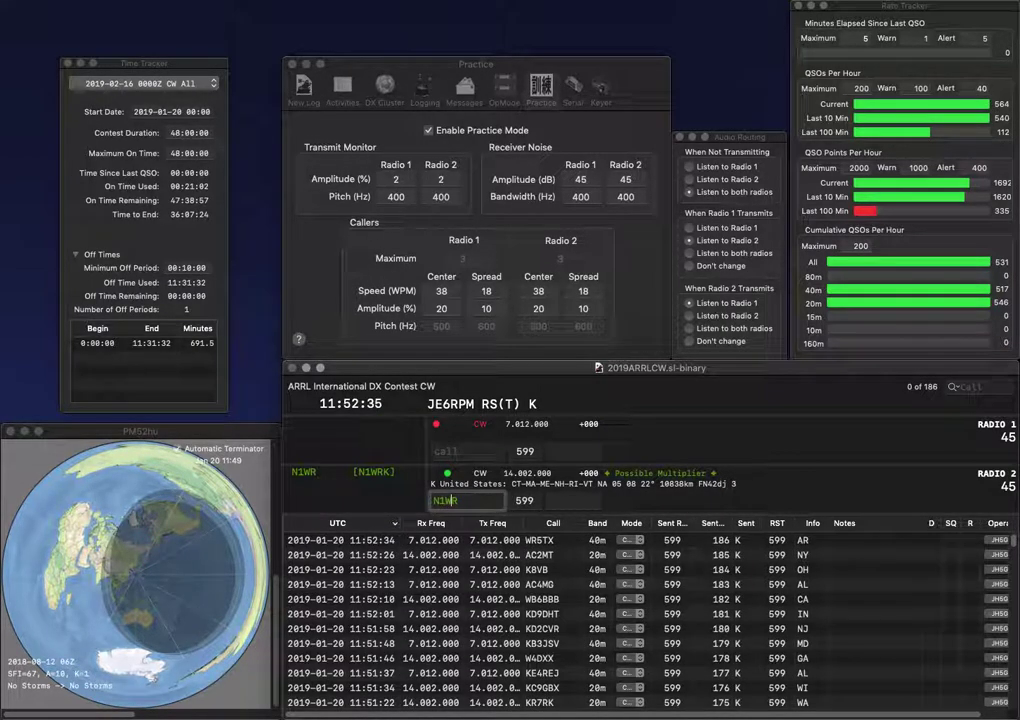
text(RI)
key(Return)
text(2EO)
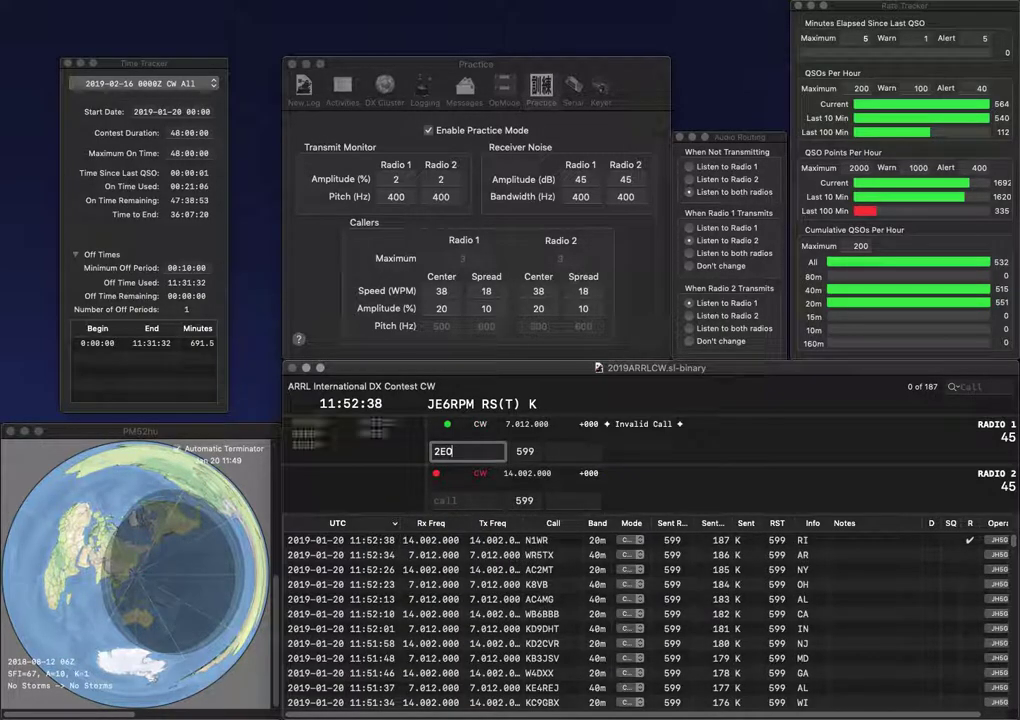
text(NN)
key(Return)
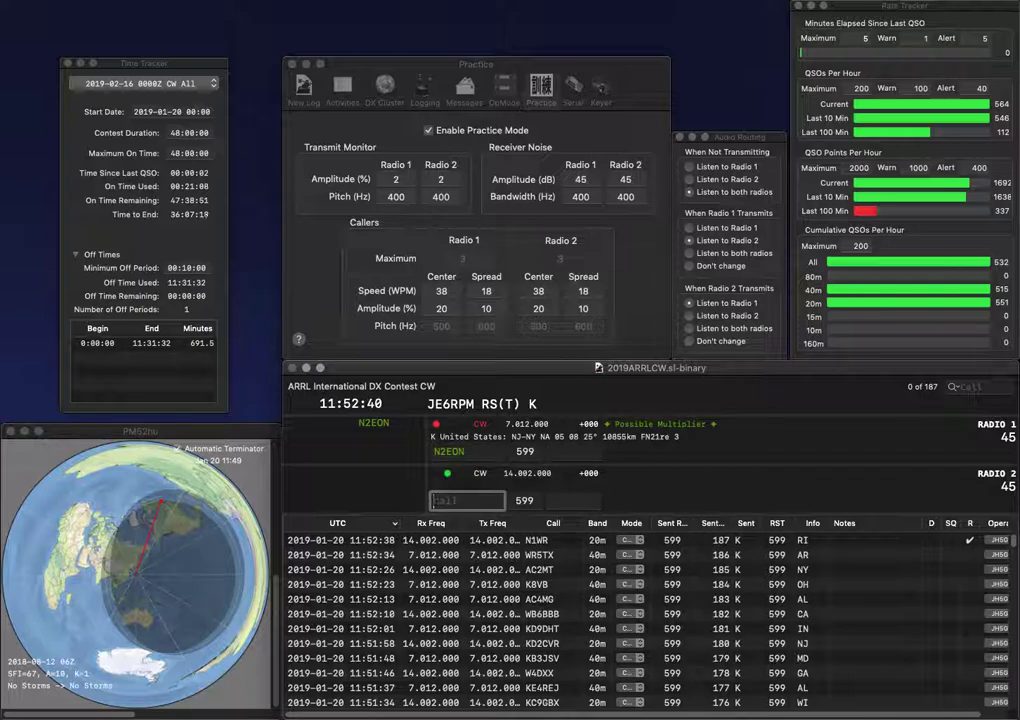
text(K1ARO)
key(Return)
key(space)
text(NY)
key(Return)
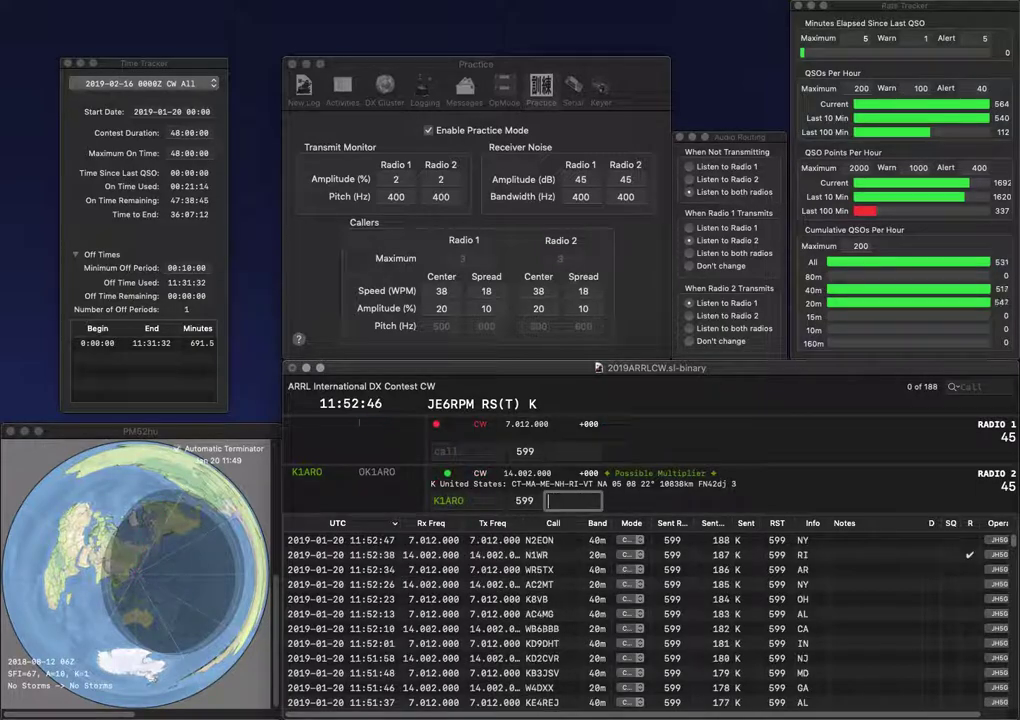
text(CT)
key(Return)
text(KO)
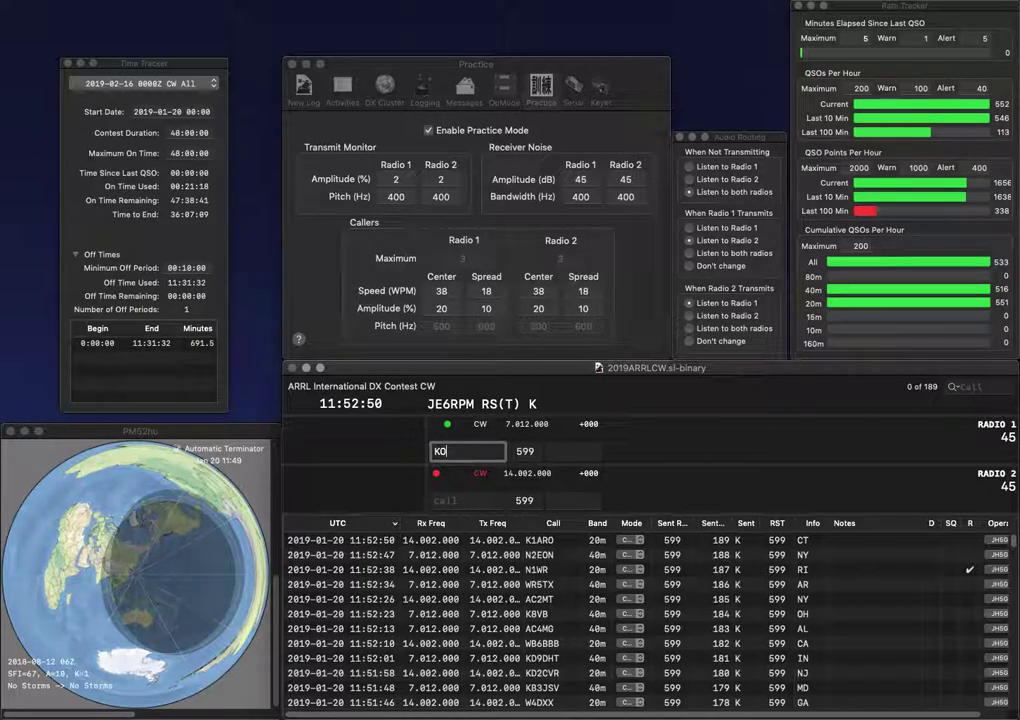
text(4DN)
key(Return)
text(N6GA)
key(Return)
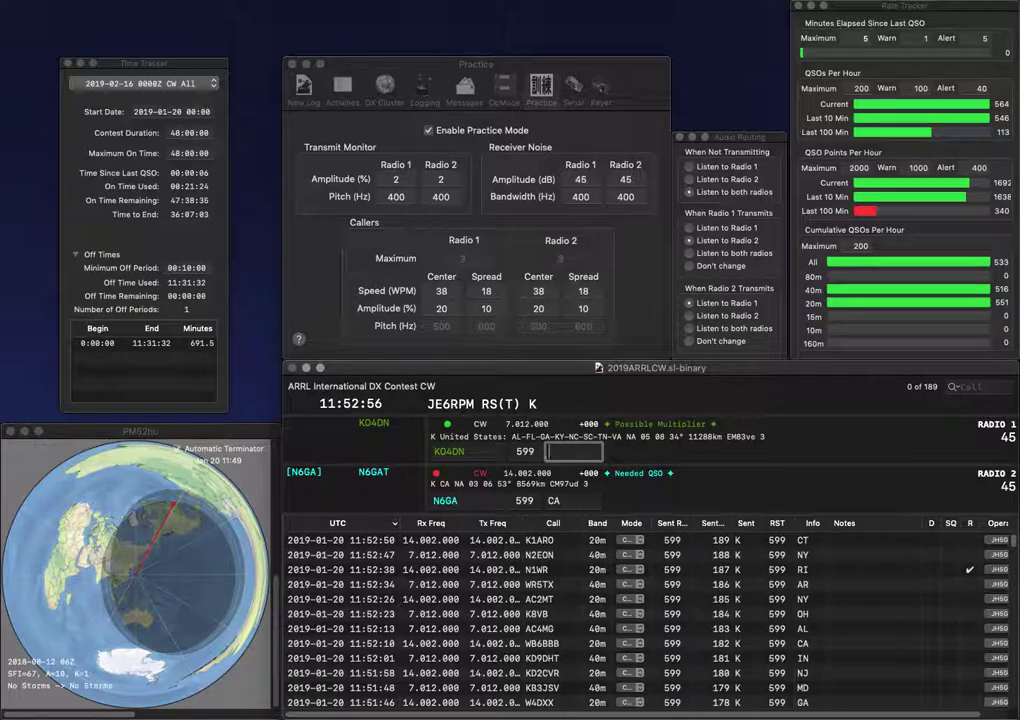
key(Return)
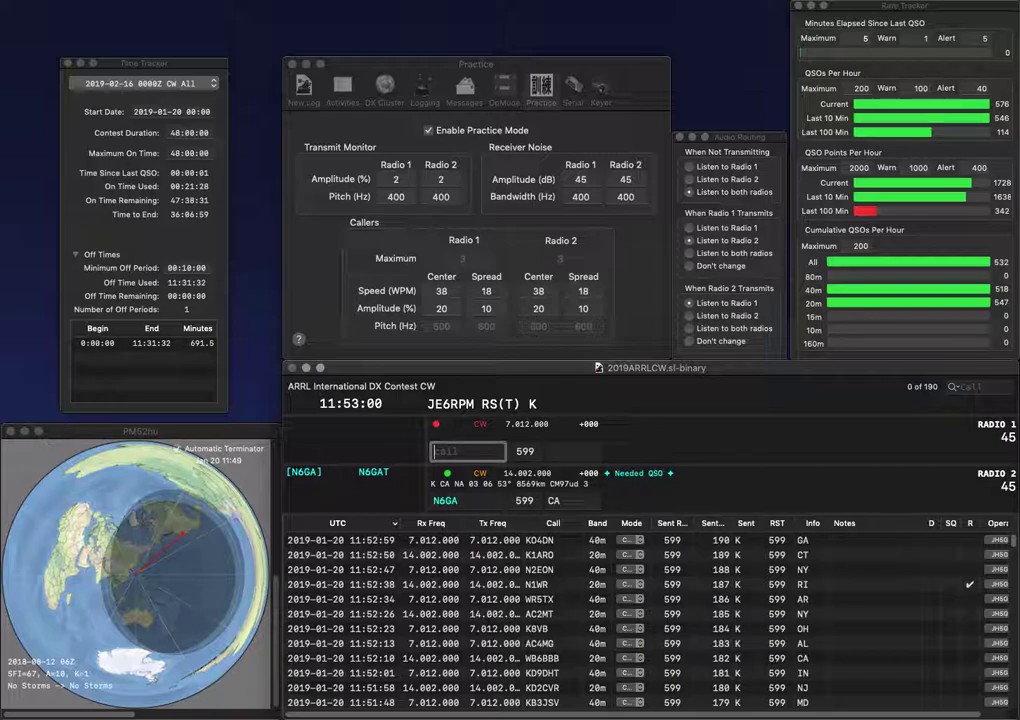
key(Return)
text(K9)
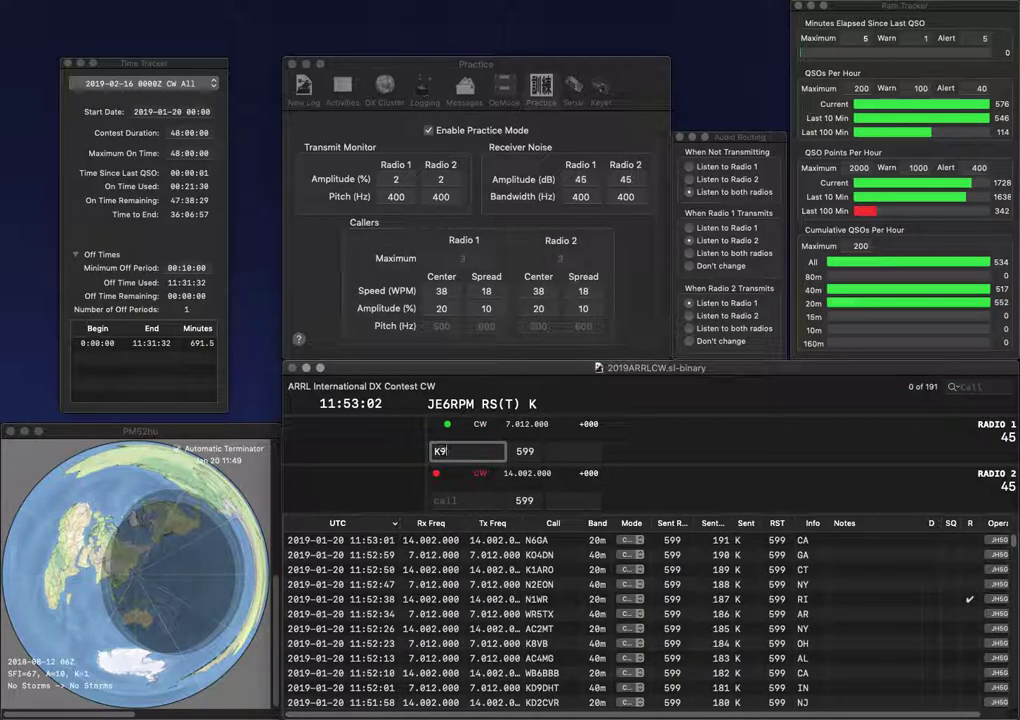
text(IQP)
key(Return)
text(K0PJ)
key(Return)
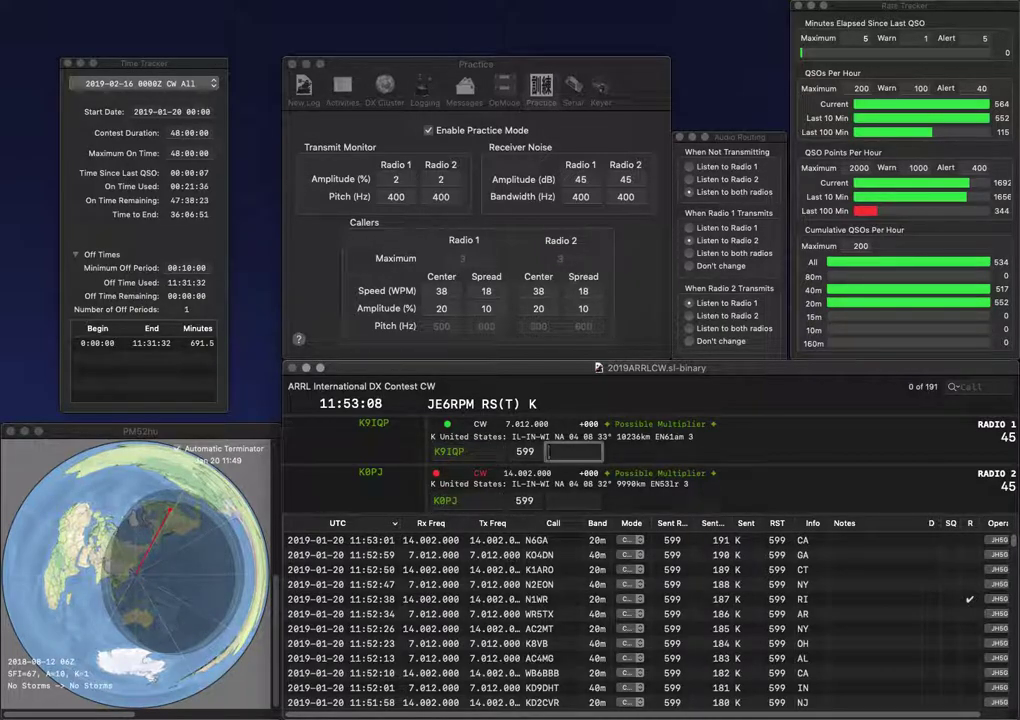
text(IN)
key(Return)
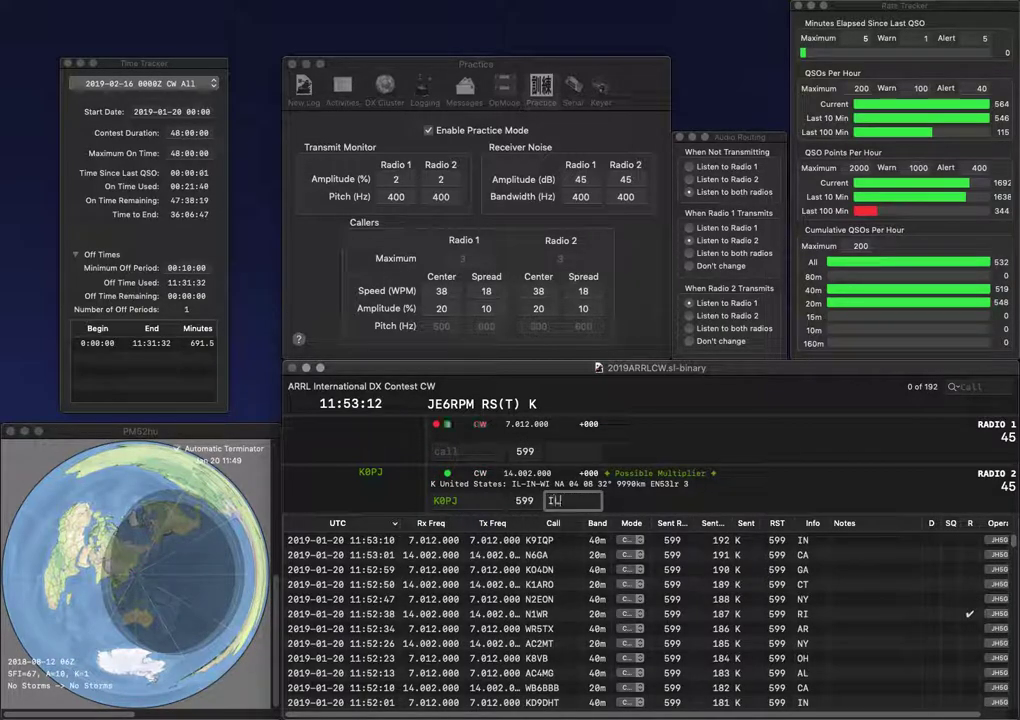
key(Return)
text(K4)
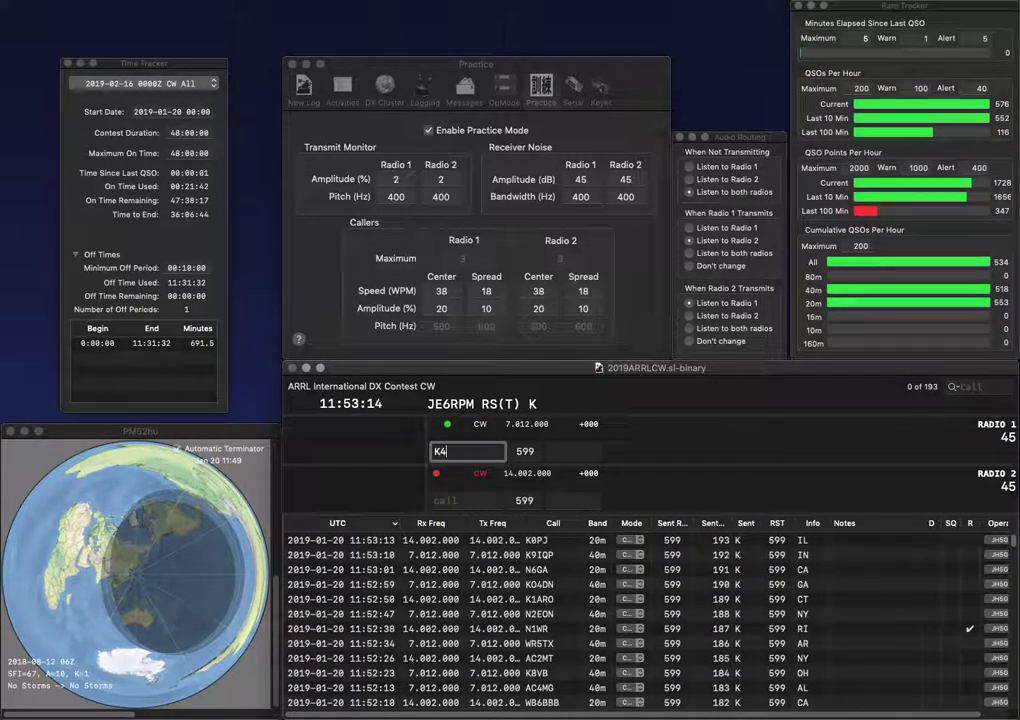
text(BBNW)
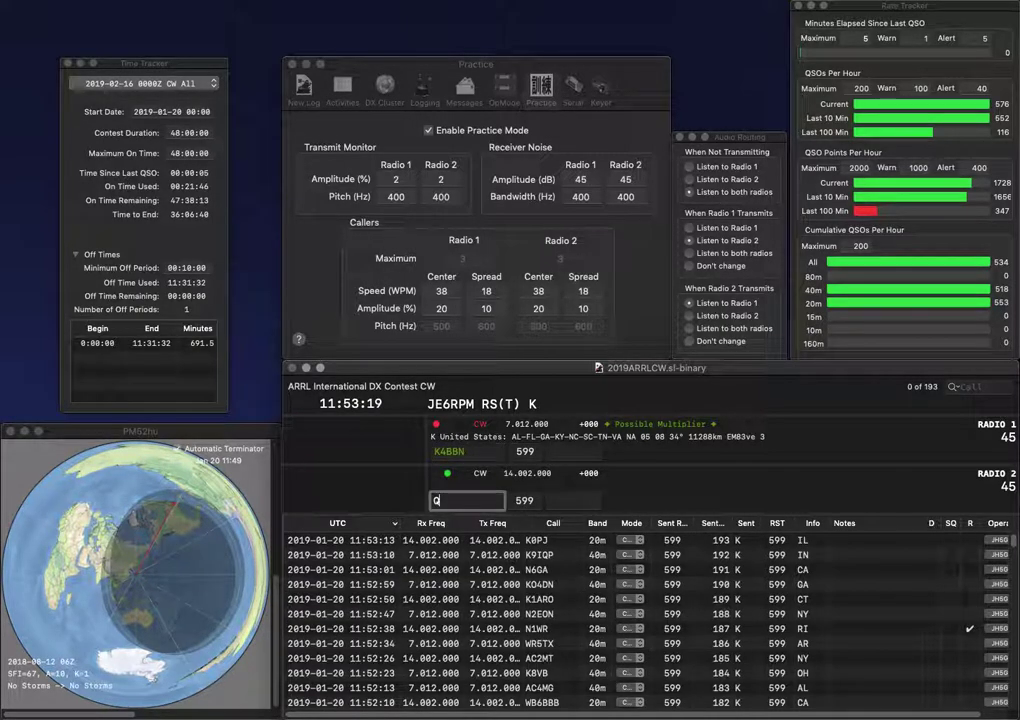
key(BackSpace)
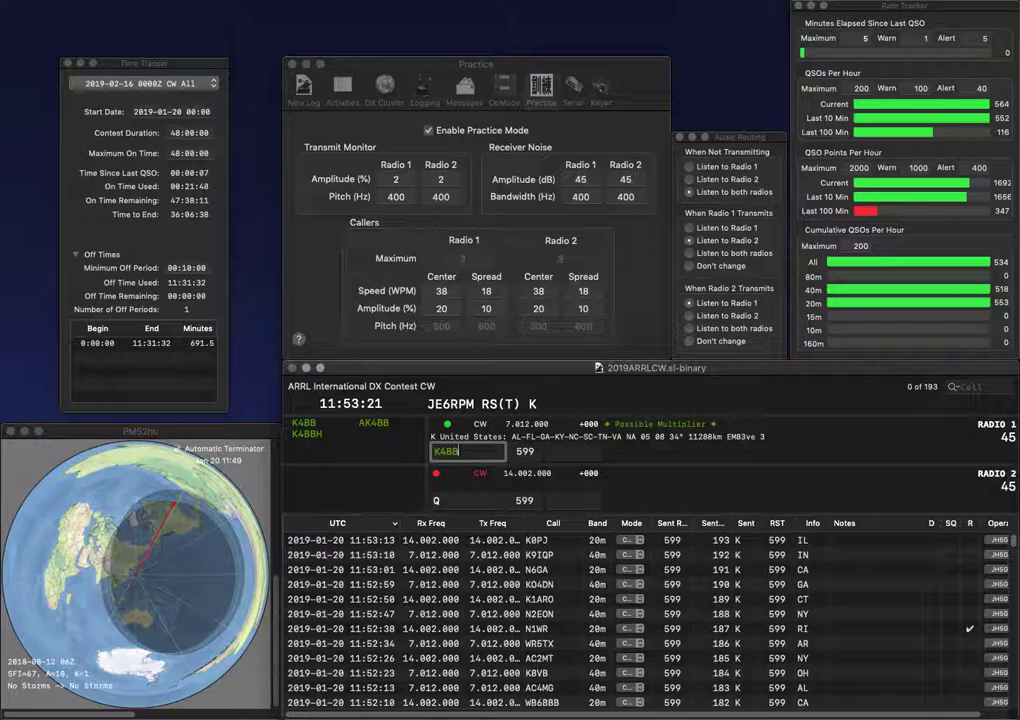
text(DN)
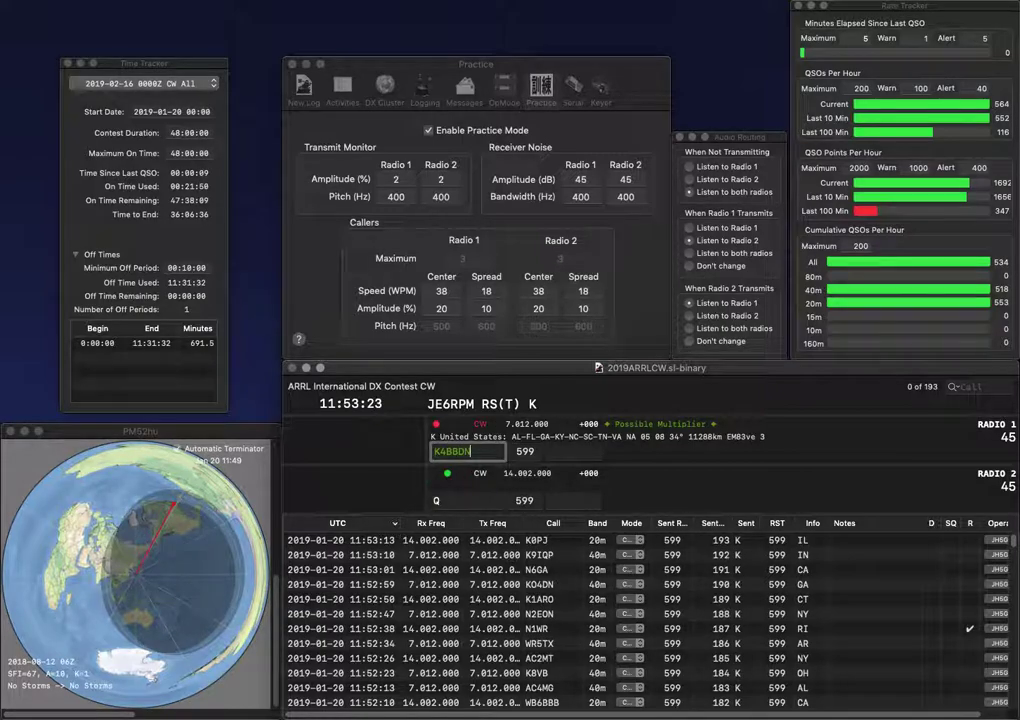
key(Return)
text(X)
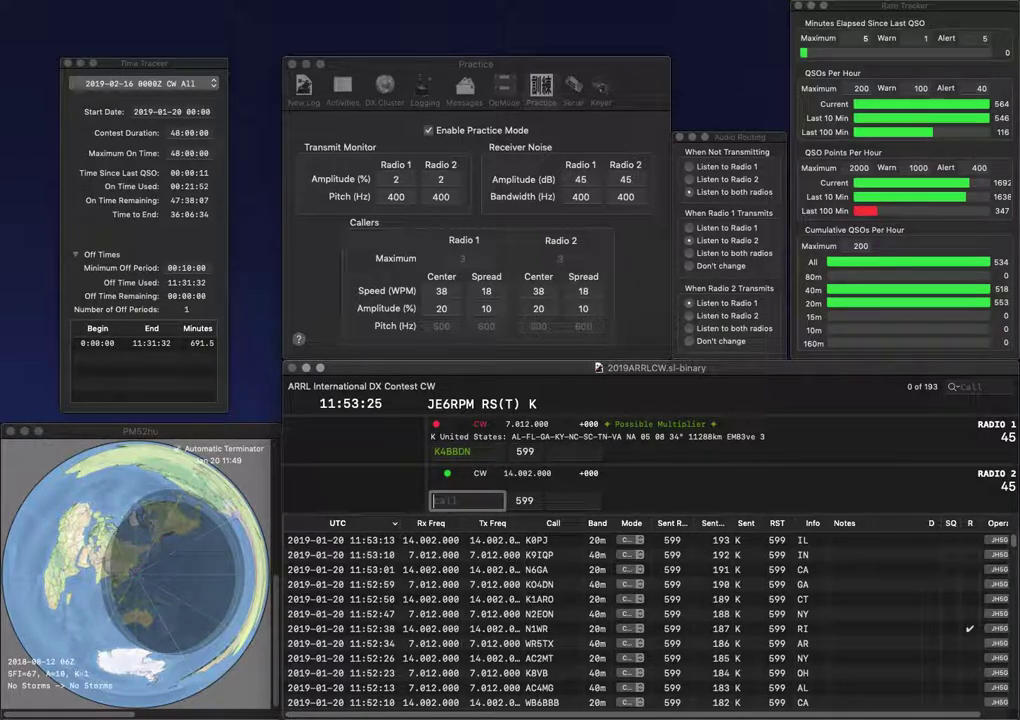
key(Return)
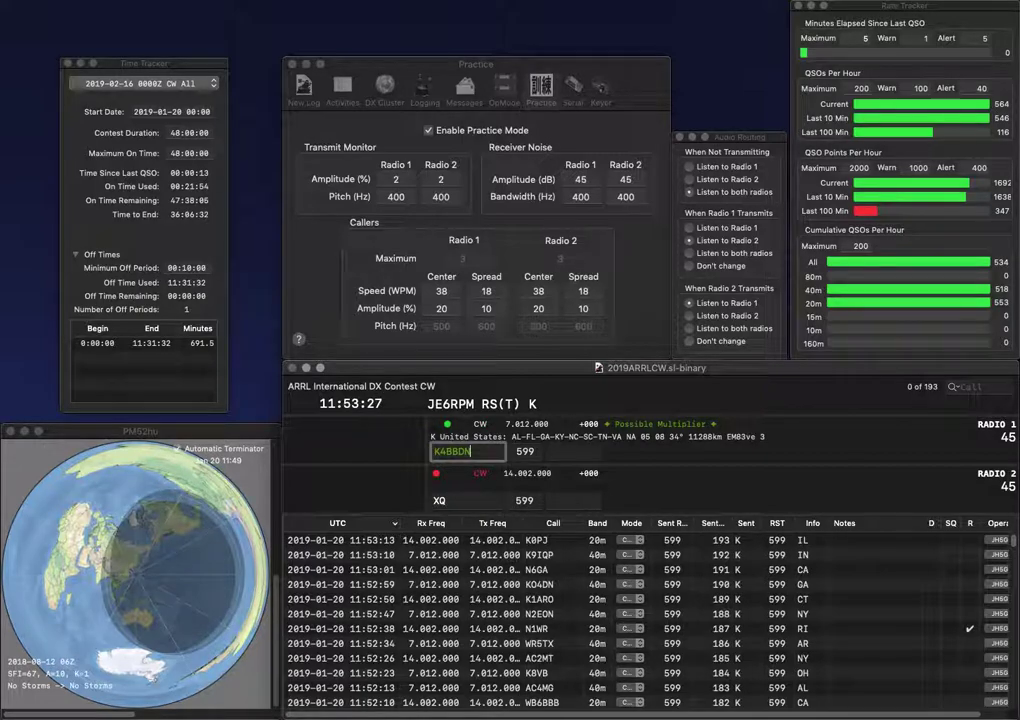
key(BackSpace)
key(Tab)
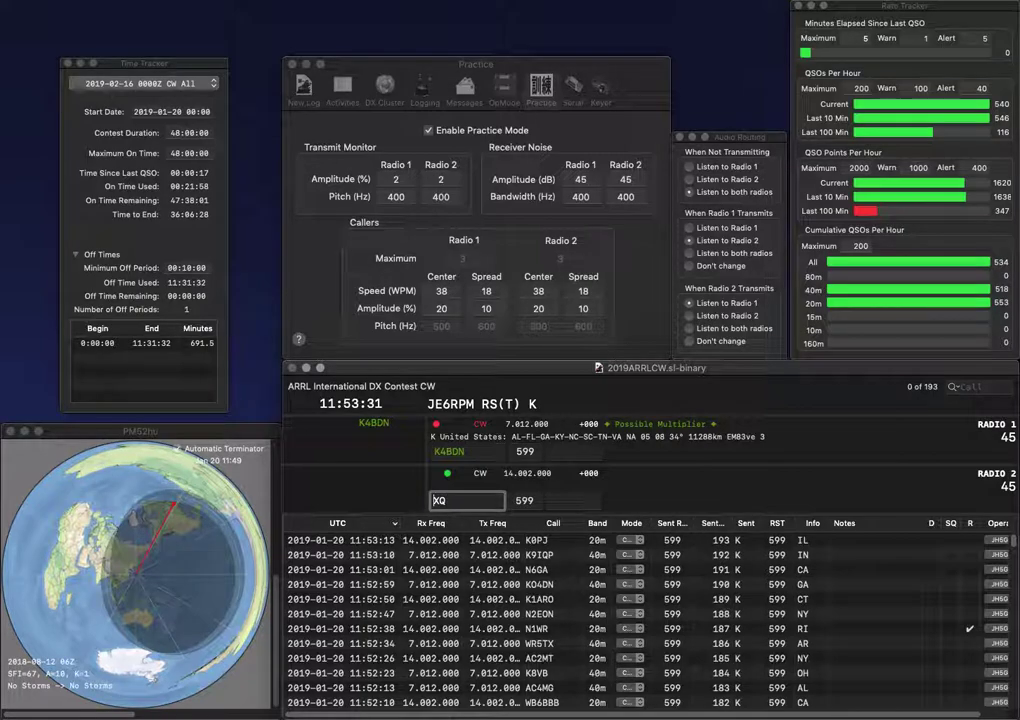
text(J)
text(N6)
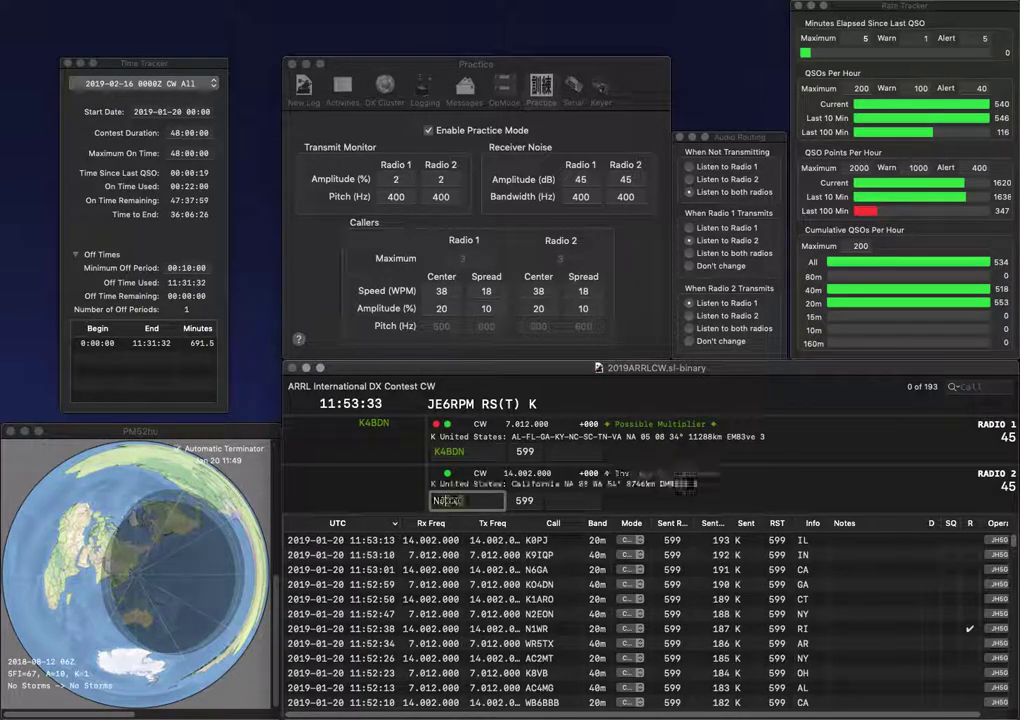
text(AL)
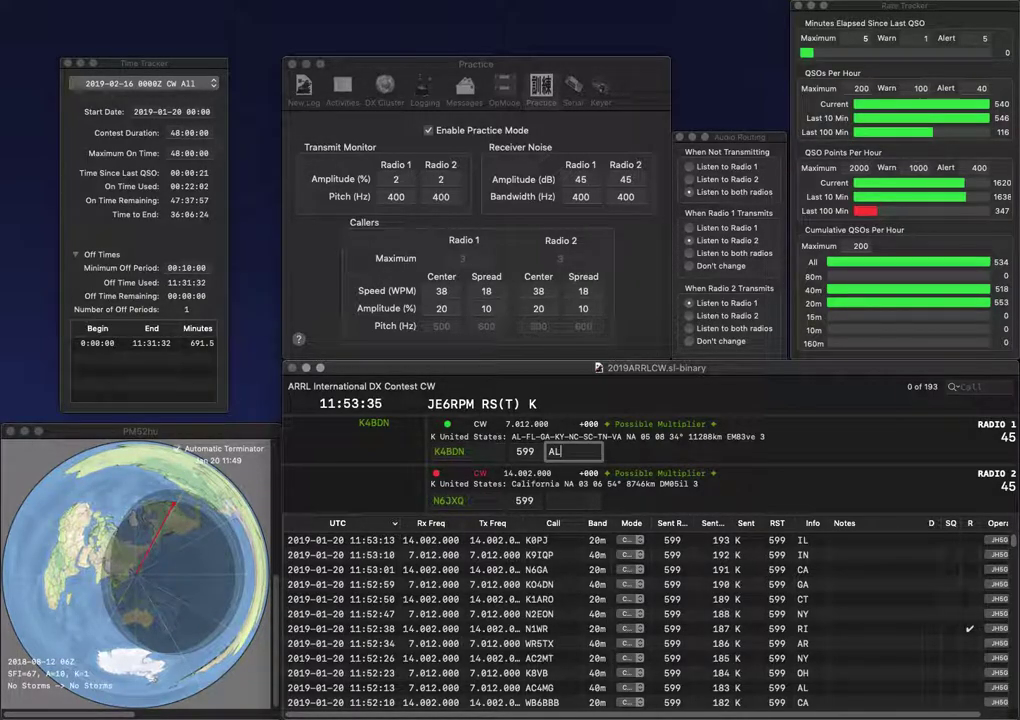
key(Return)
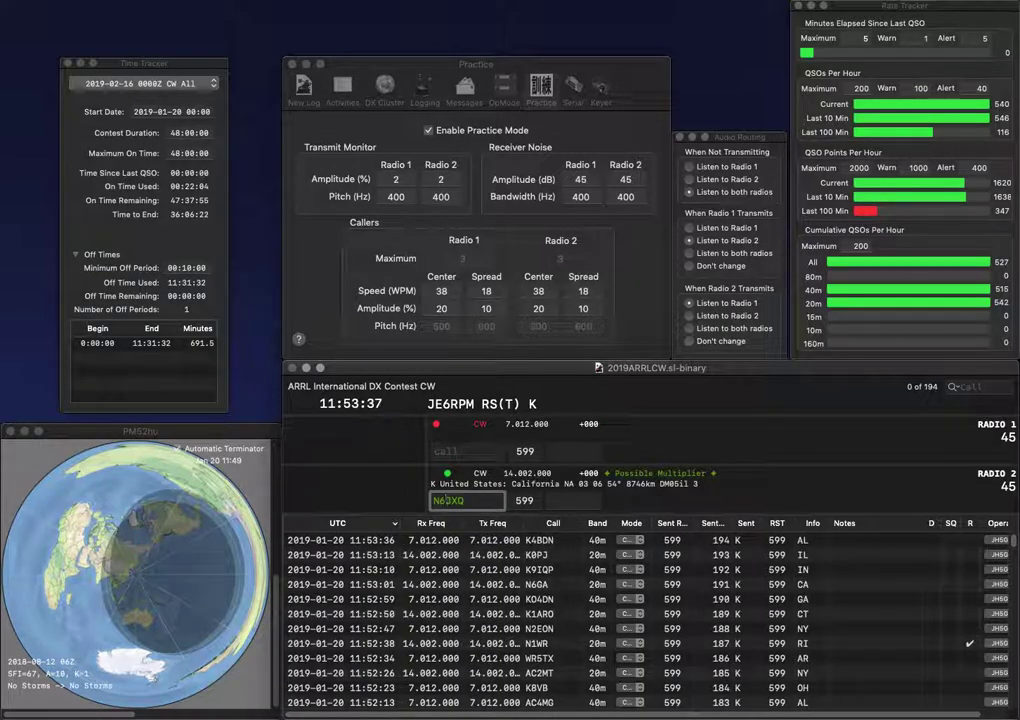
Step: Correct the Radio 2 call to N8WXQ and log it with exchange DE, and work and log WV2H with exchange NJ on Radio 1
key(BackSpace)
text(8)
key(Right)
key(BackSpace)
text(W)
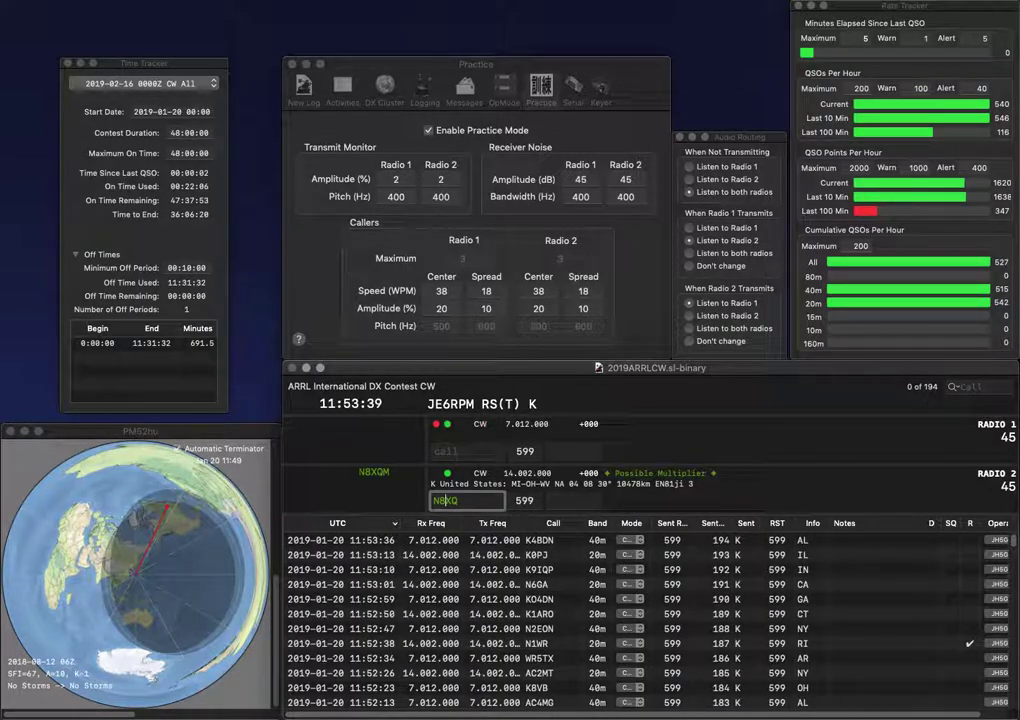
key(Return)
text(WV2H)
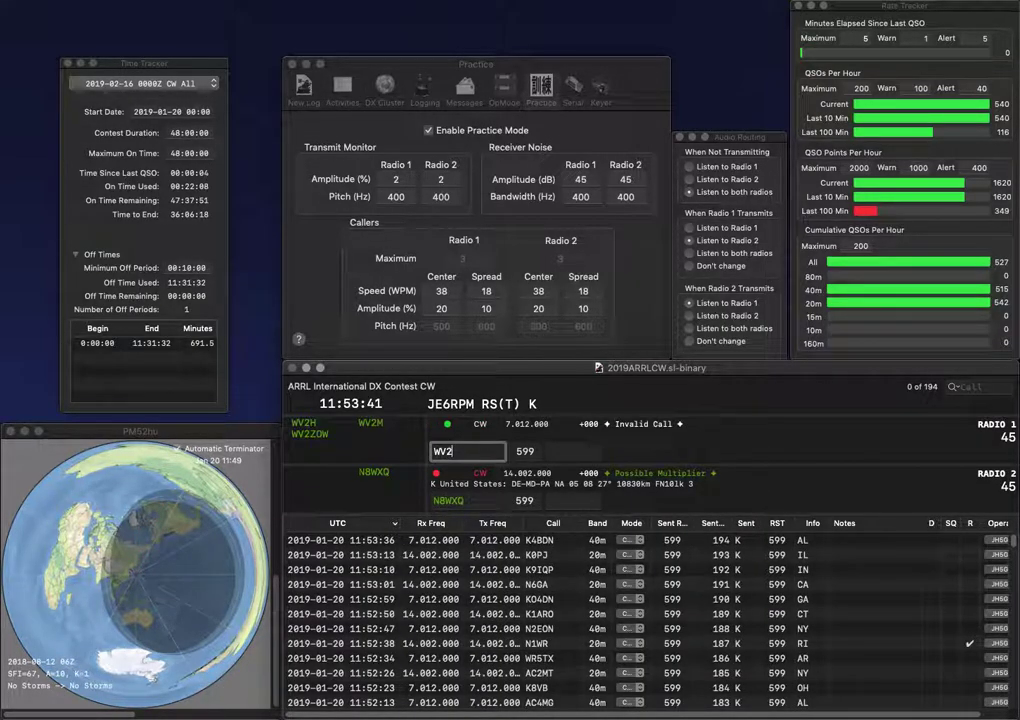
key(Return)
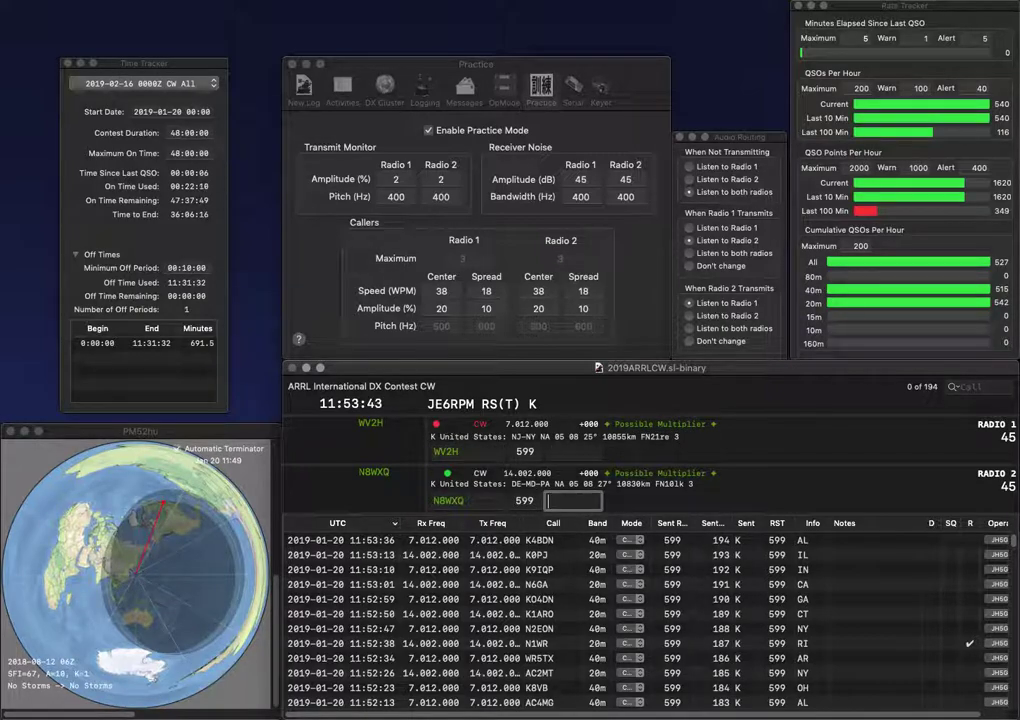
text(DE)
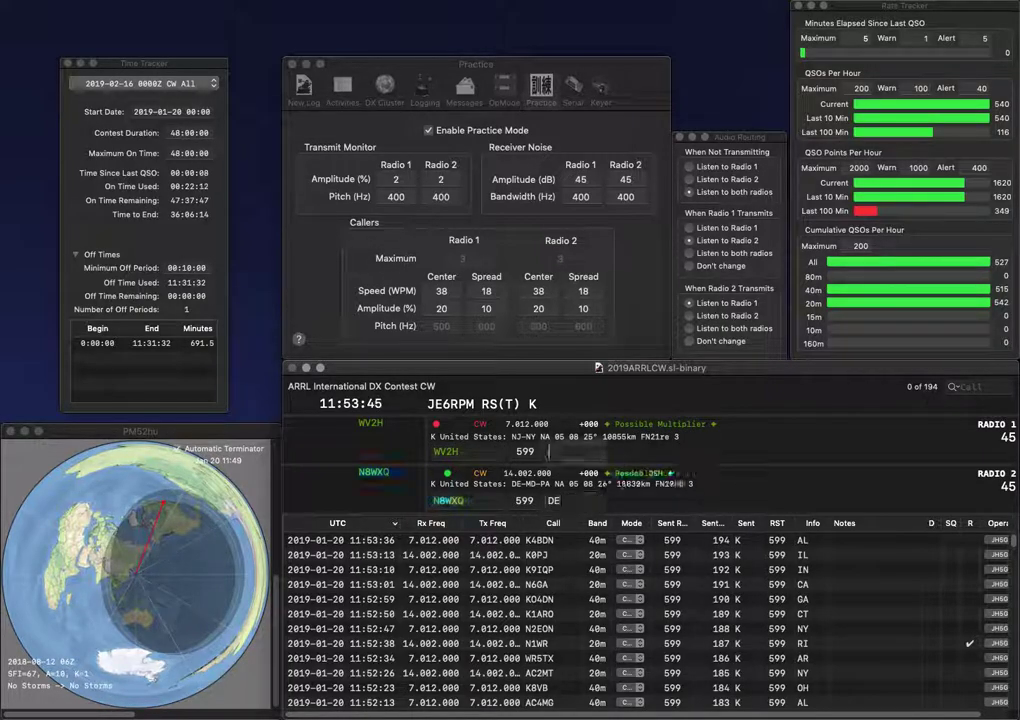
key(Return)
text(NJ)
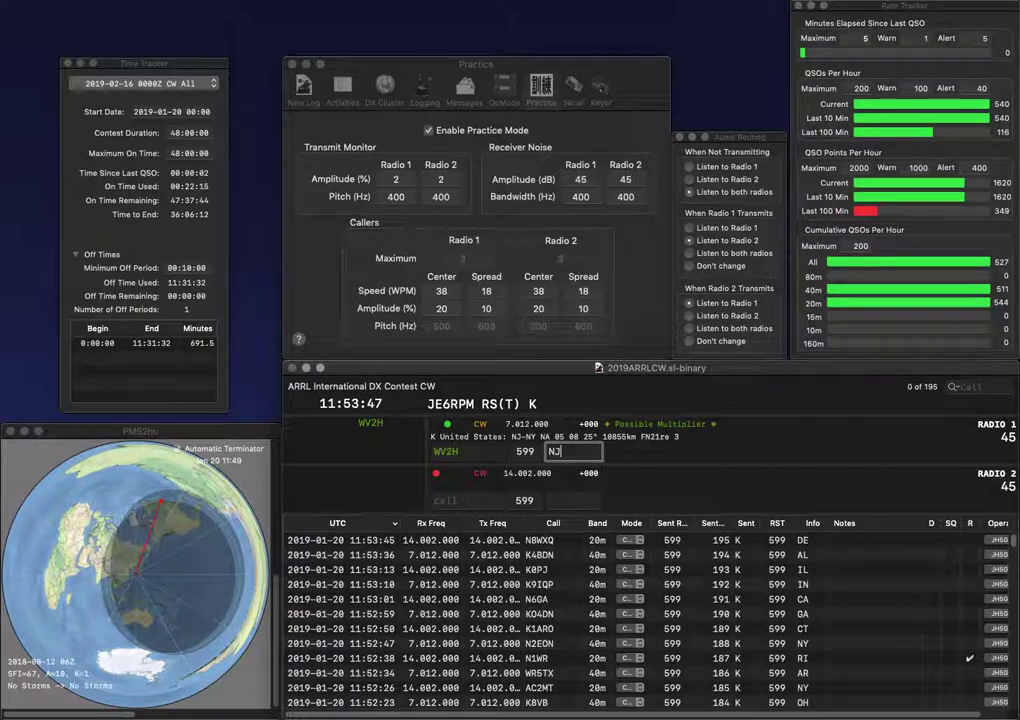
key(Return)
Step: Work and log KK4KHS with exchange GA on Radio 2 and KD5YPH with exchange LA on Radio 1, completing its partial call YPH
text(KK4KH)
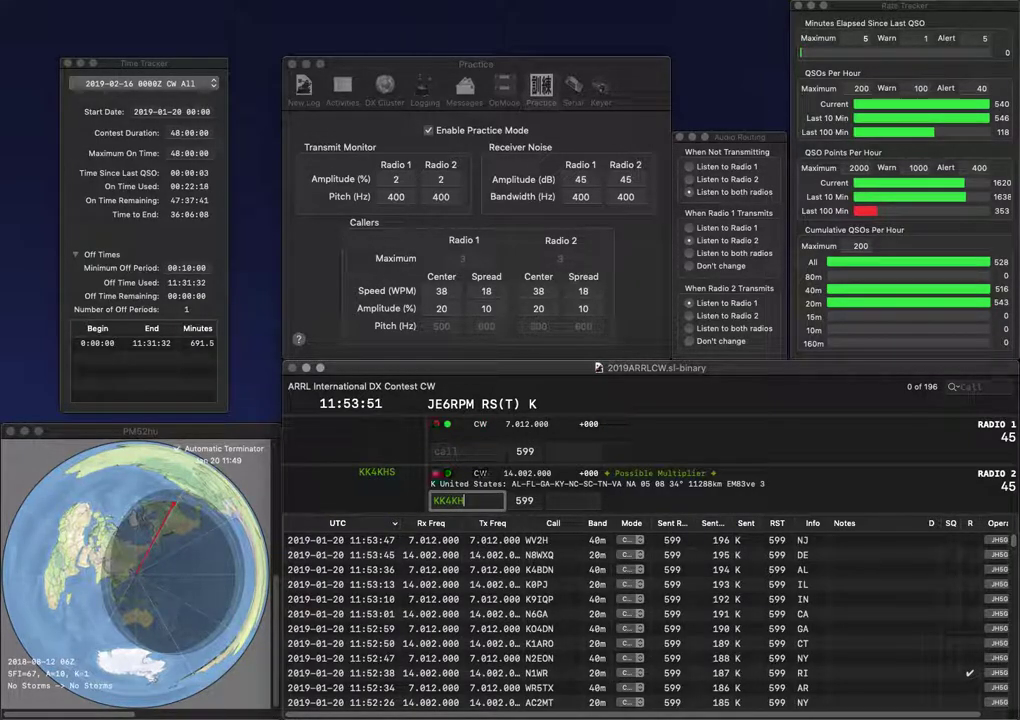
text(YPH)
key(Down)
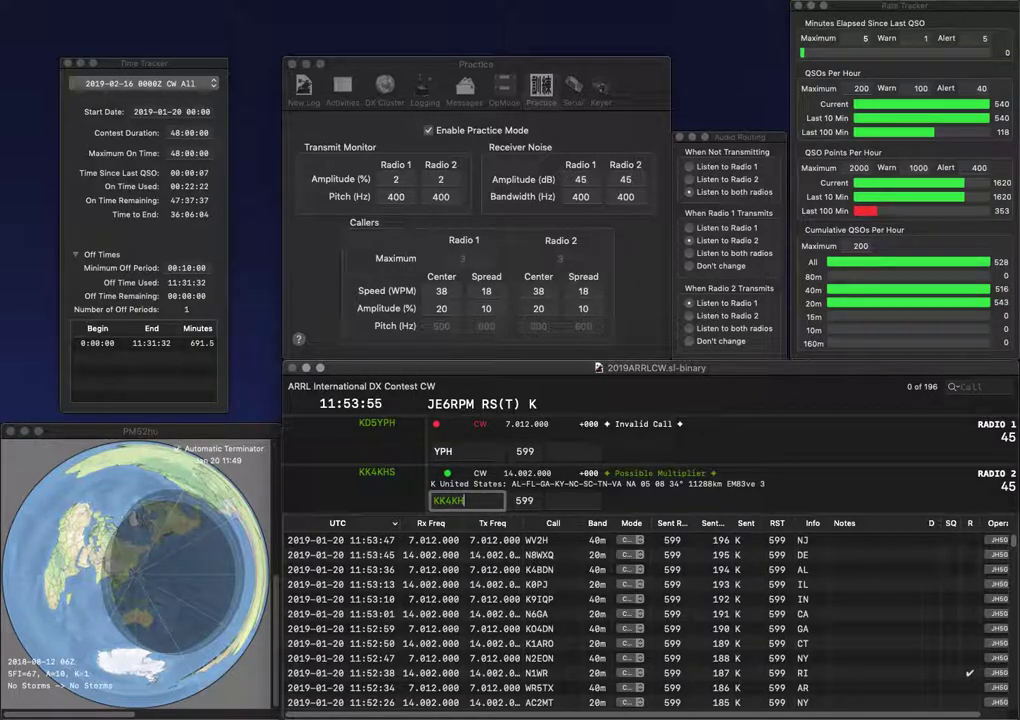
text(S)
key(Return)
key(Up)
text(KKD5)
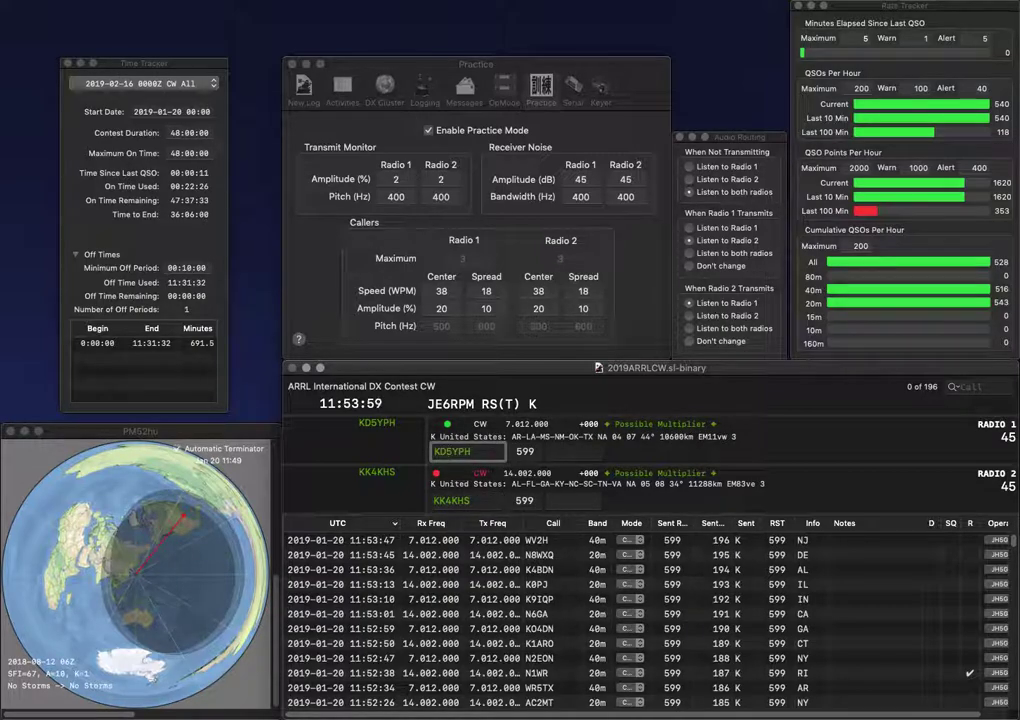
key(Return)
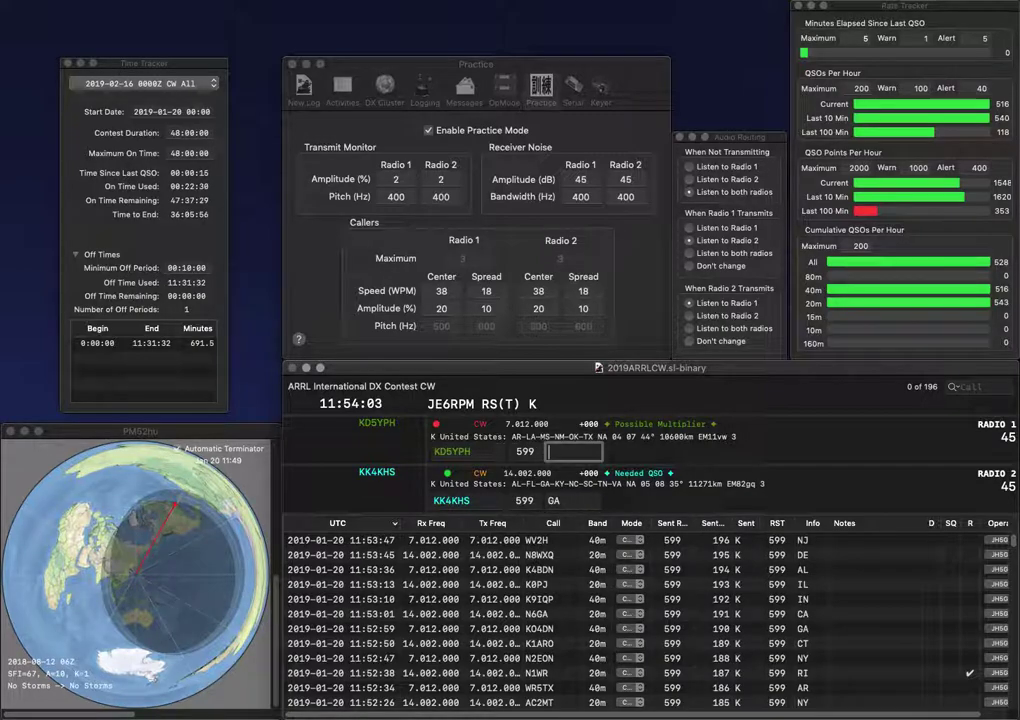
key(Return)
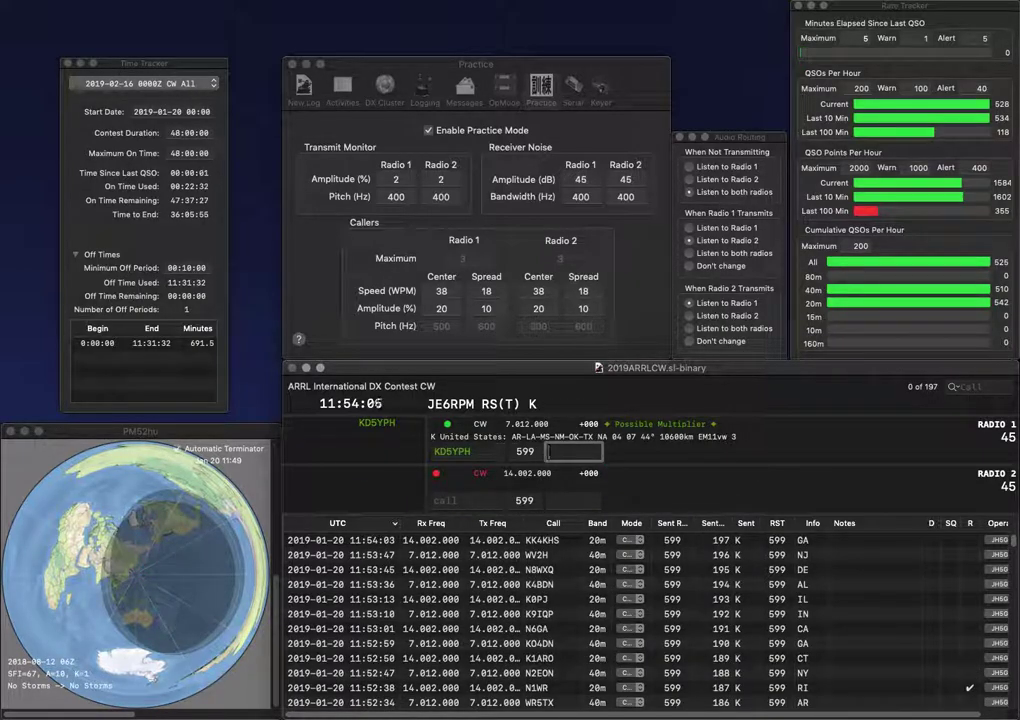
text(LA)
key(Return)
text(VE6SK)
key(Return)
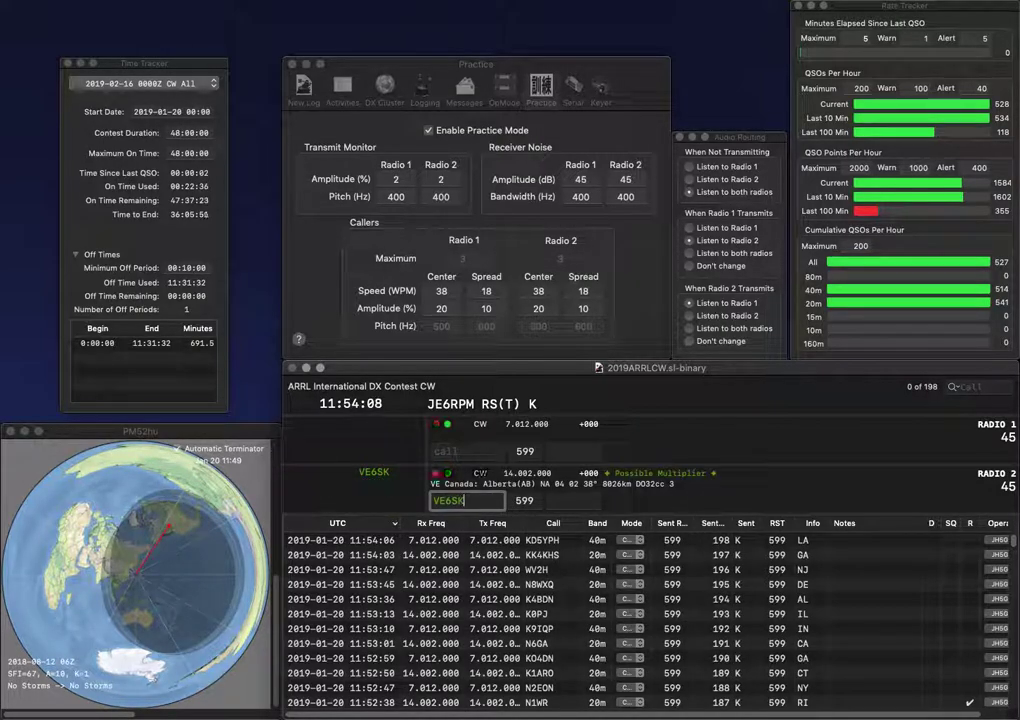
text(N8FLW)
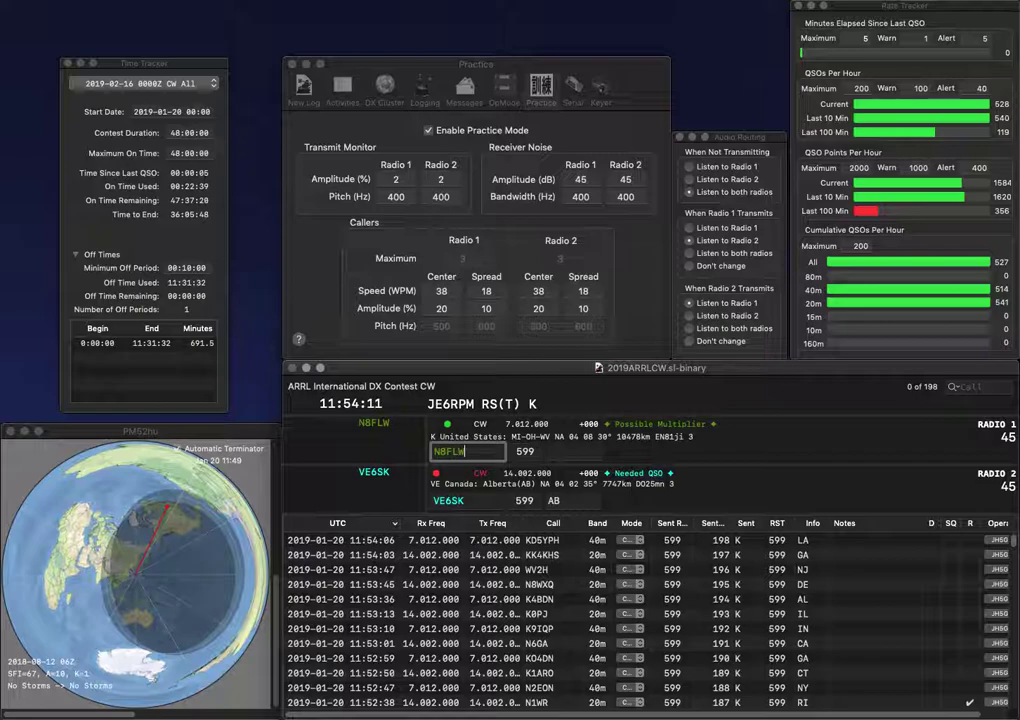
key(Return)
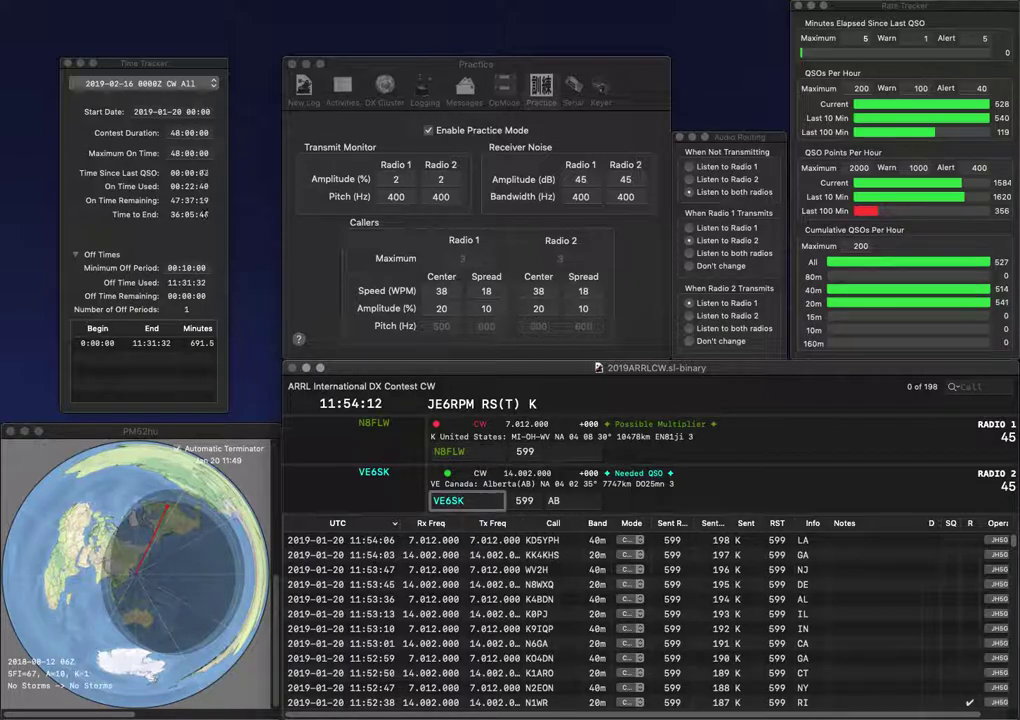
key(Return)
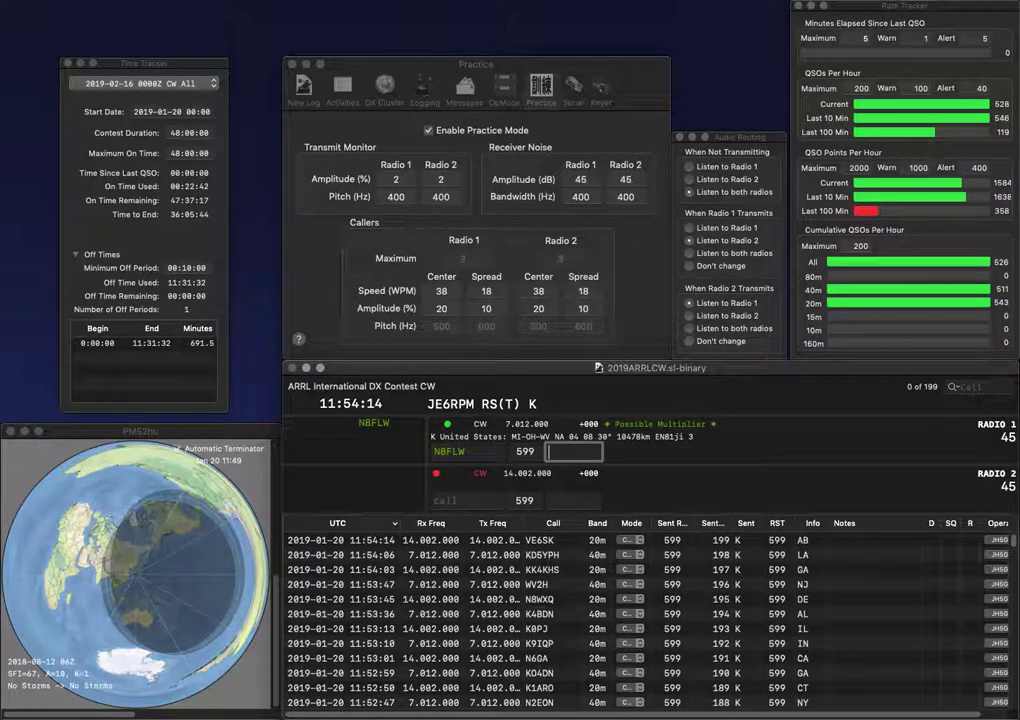
key(Return)
Step: Work and log K4MWM with exchange AL on Radio 1 and N3WYG with exchange MD on Radio 2, completing its partial call N3
text(N3)
key(Return)
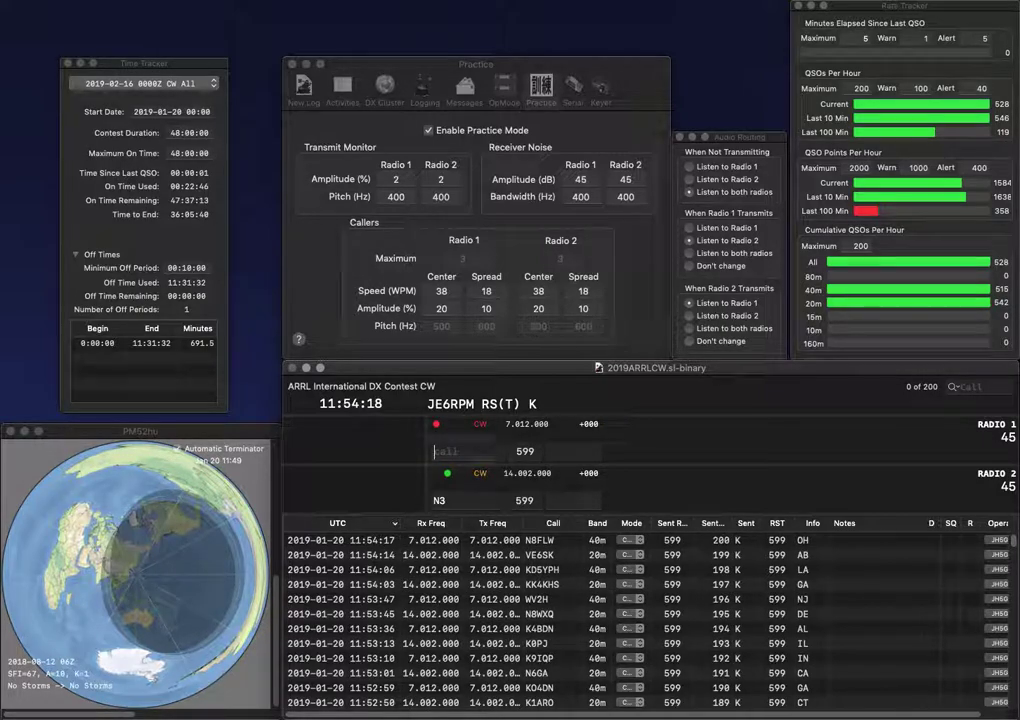
text(K4MWM)
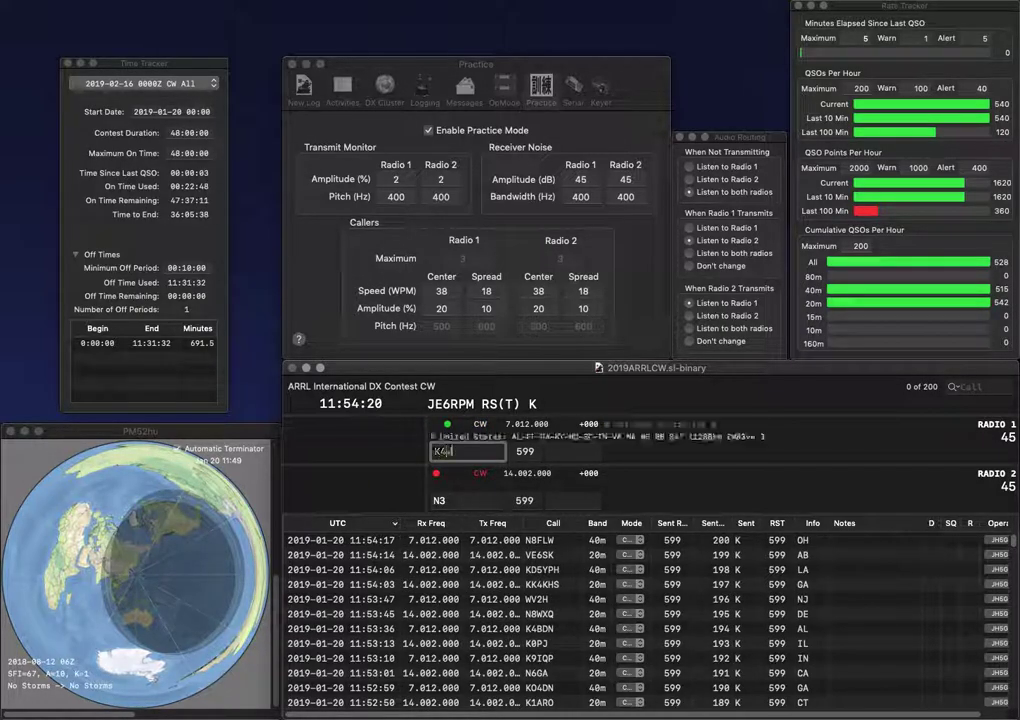
key(Return)
text(WYG)
key(Return)
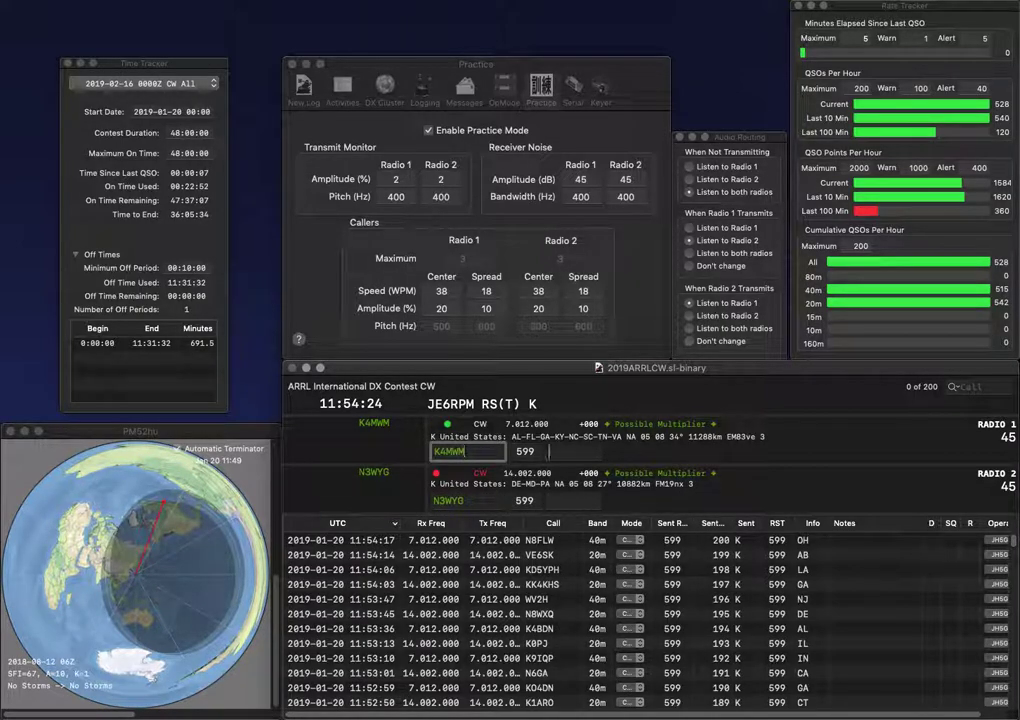
text(AL)
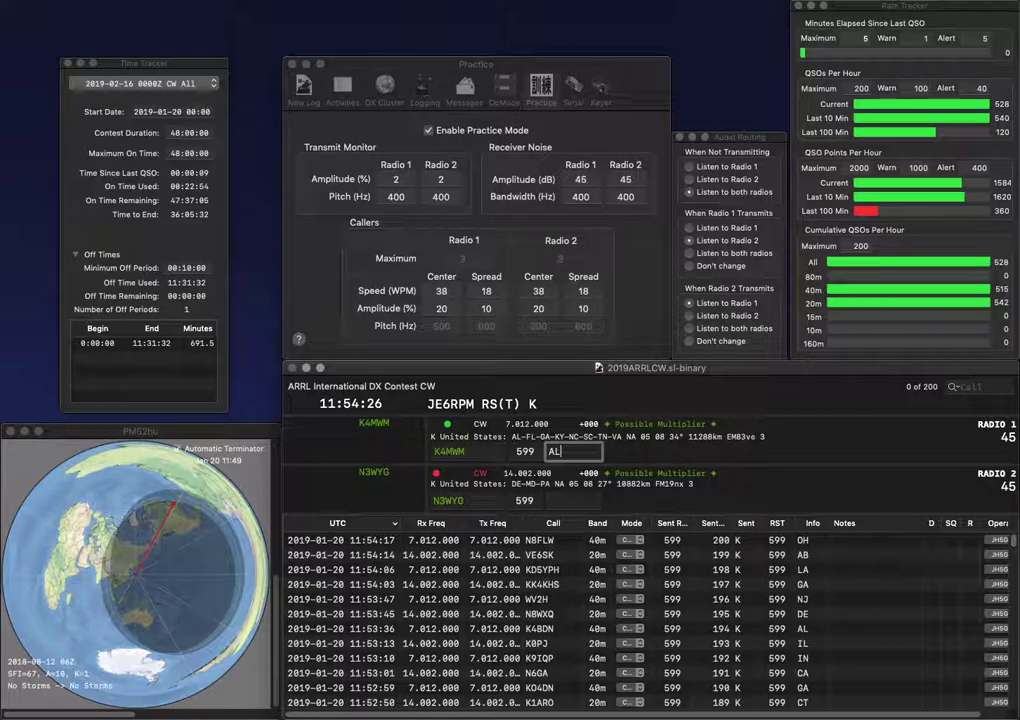
key(Return)
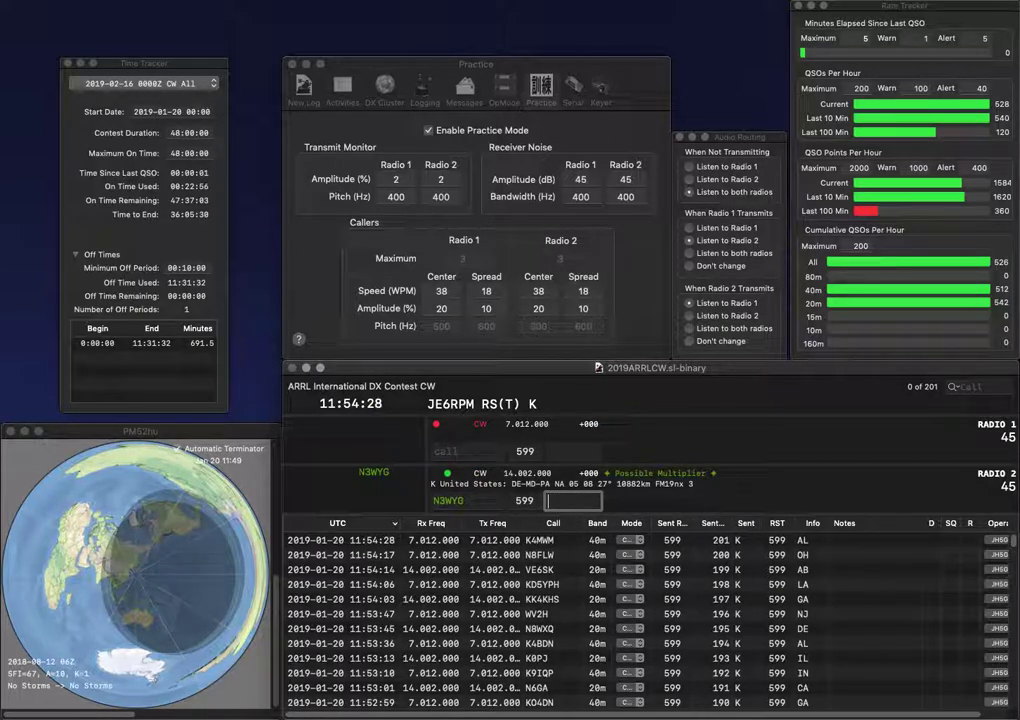
text(MD)
key(Return)
text(N1HR)
key(Return)
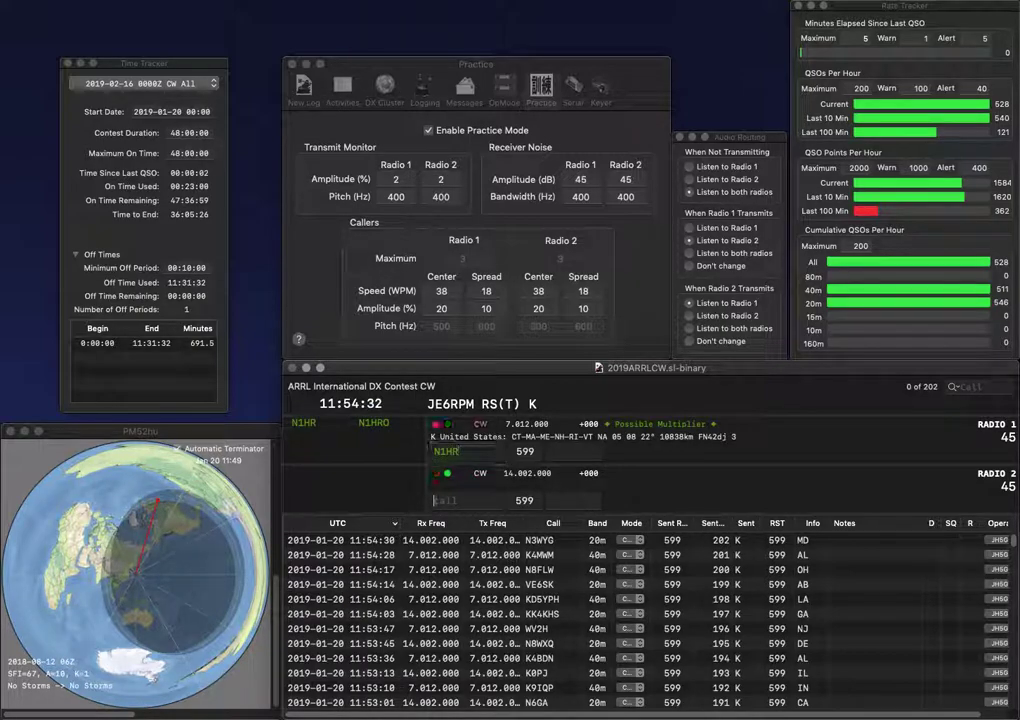
text(N9AMW)
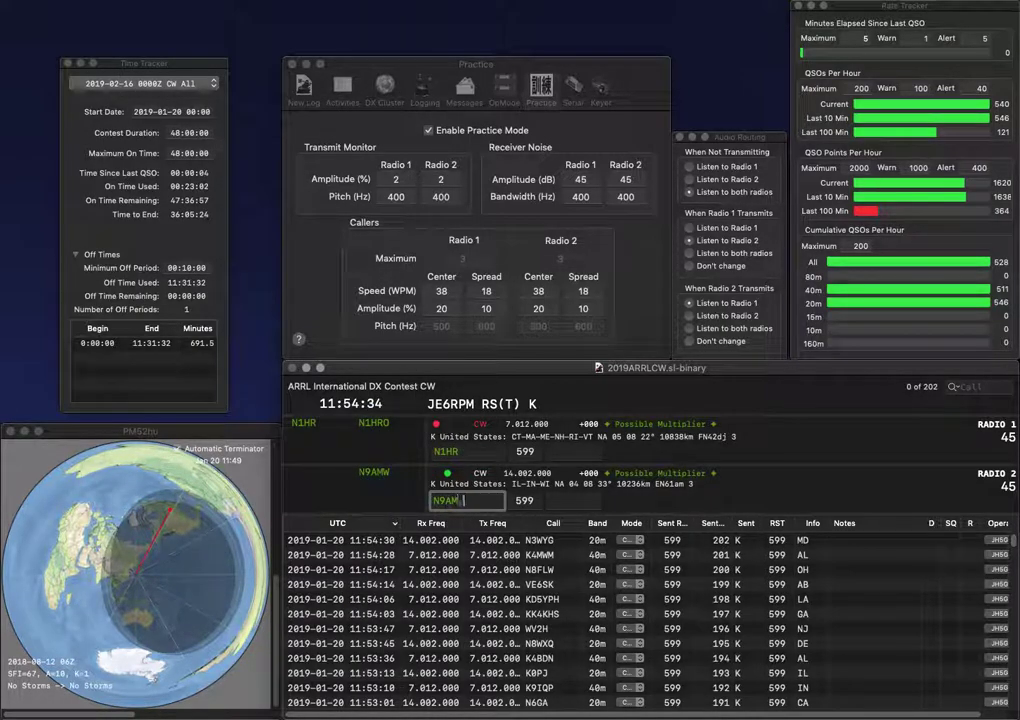
key(Return)
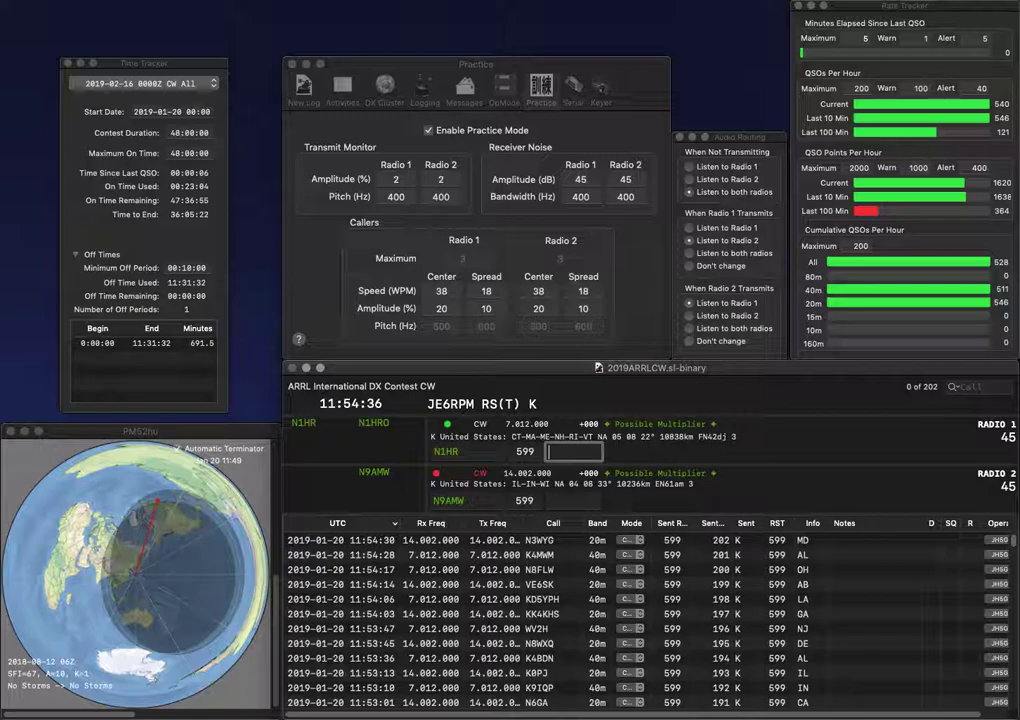
text(VT)
key(Return)
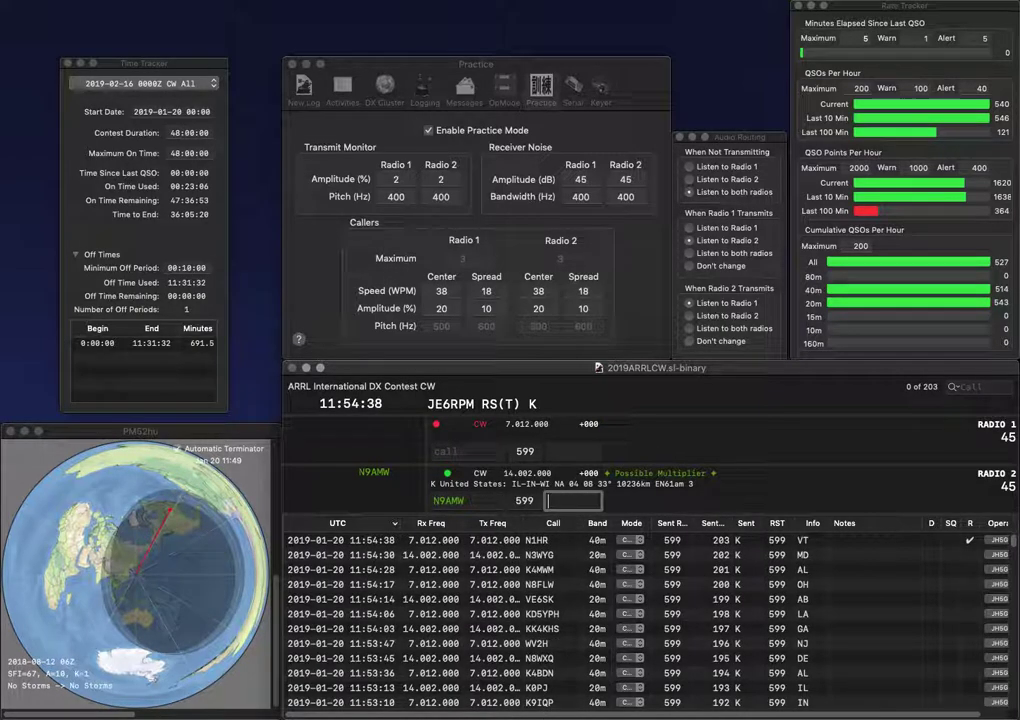
text(WI)
key(Return)
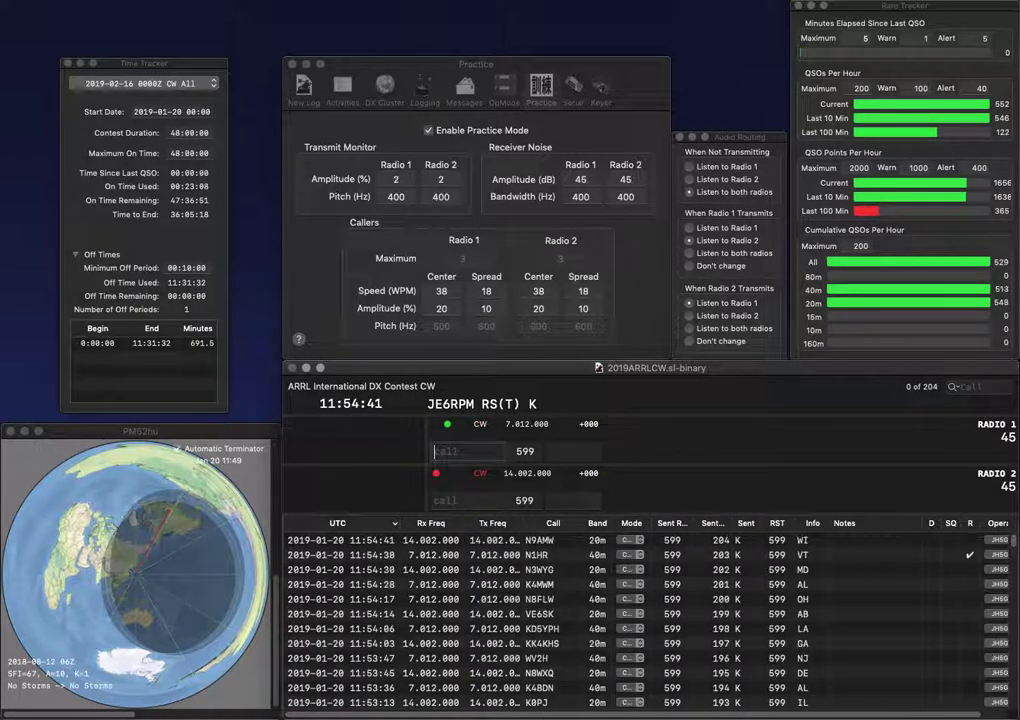
text(WB8RFB)
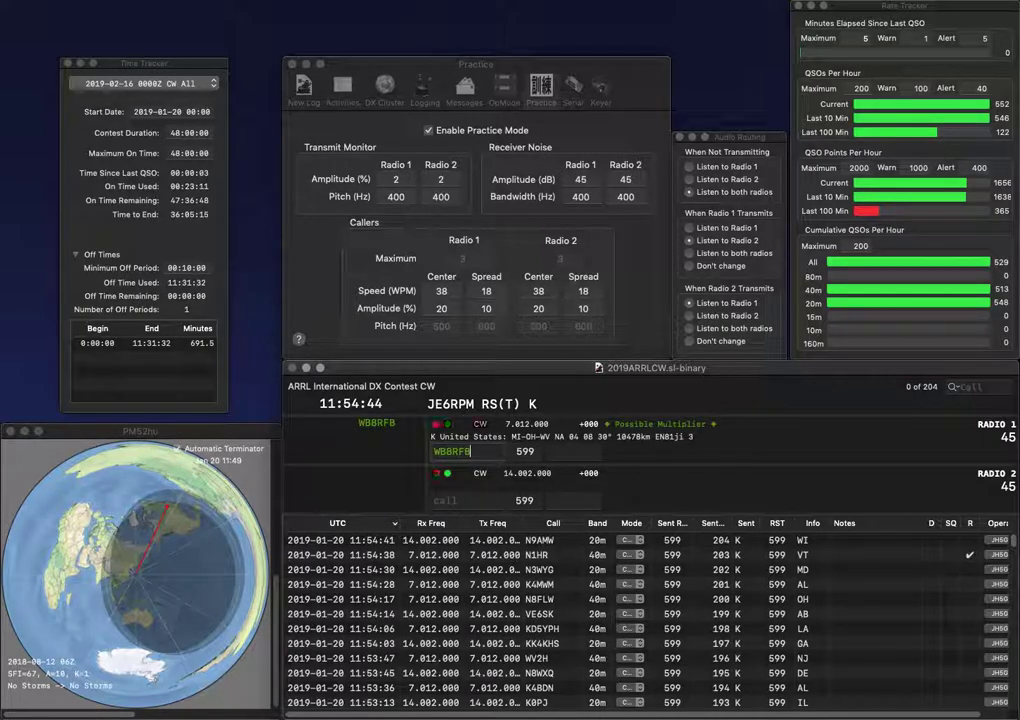
key(Return)
text(VE1)
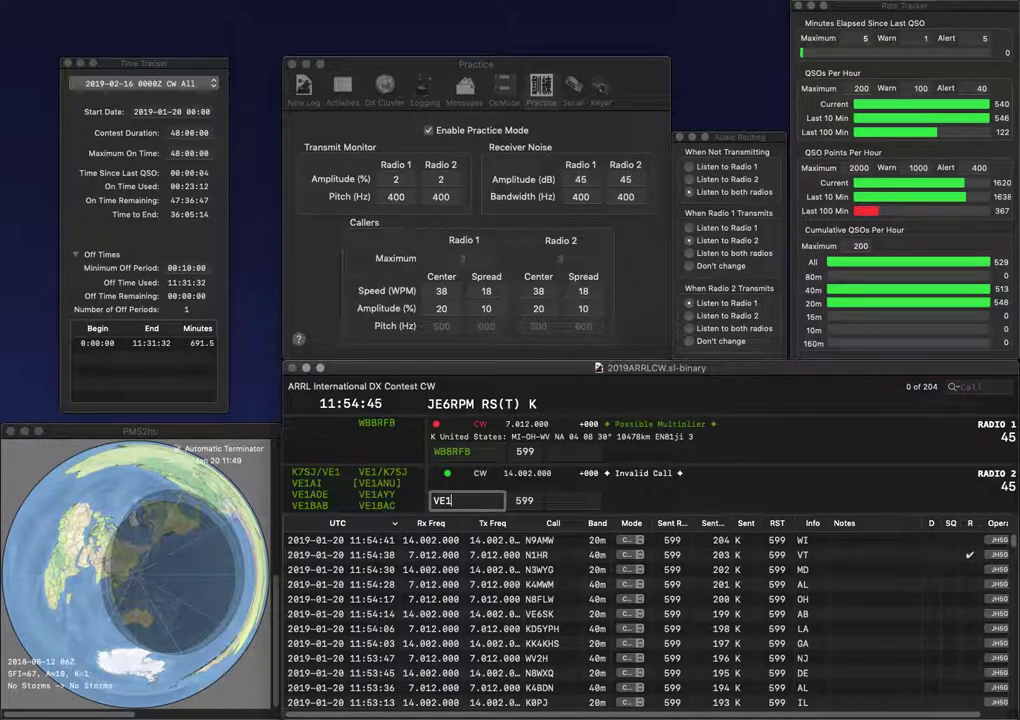
text(BAC)
key(Return)
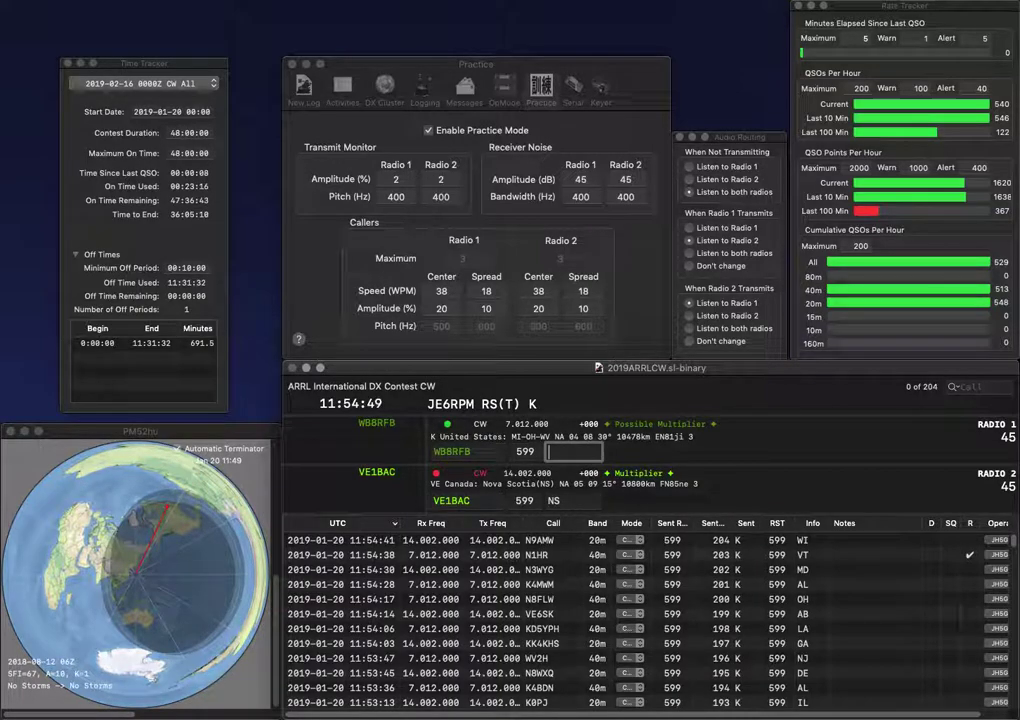
key(Return)
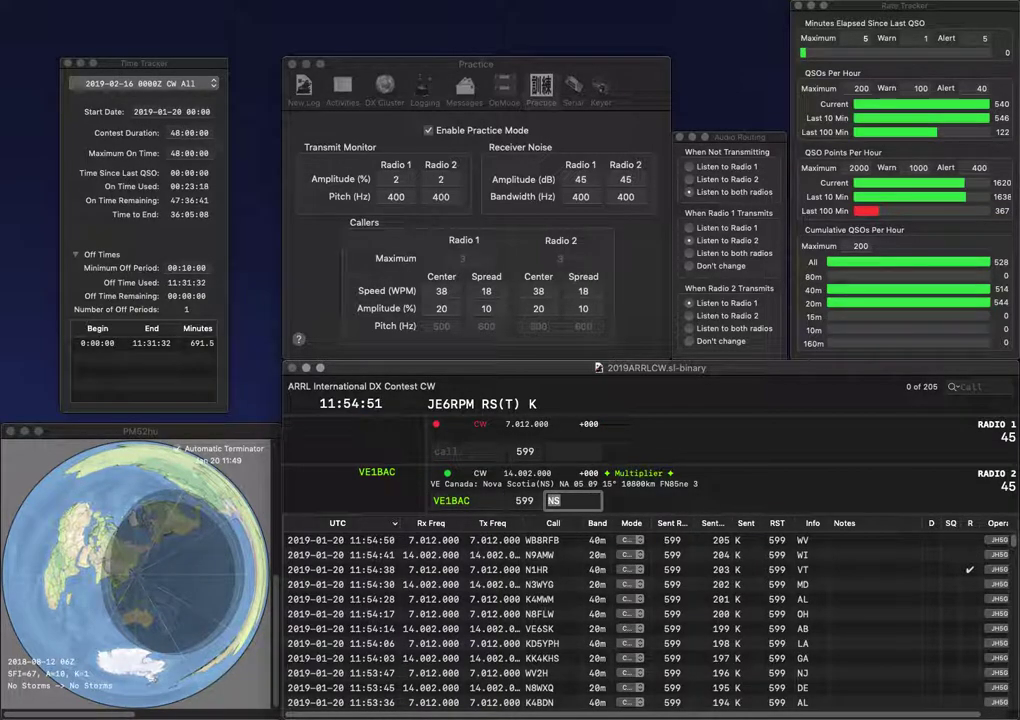
key(Return)
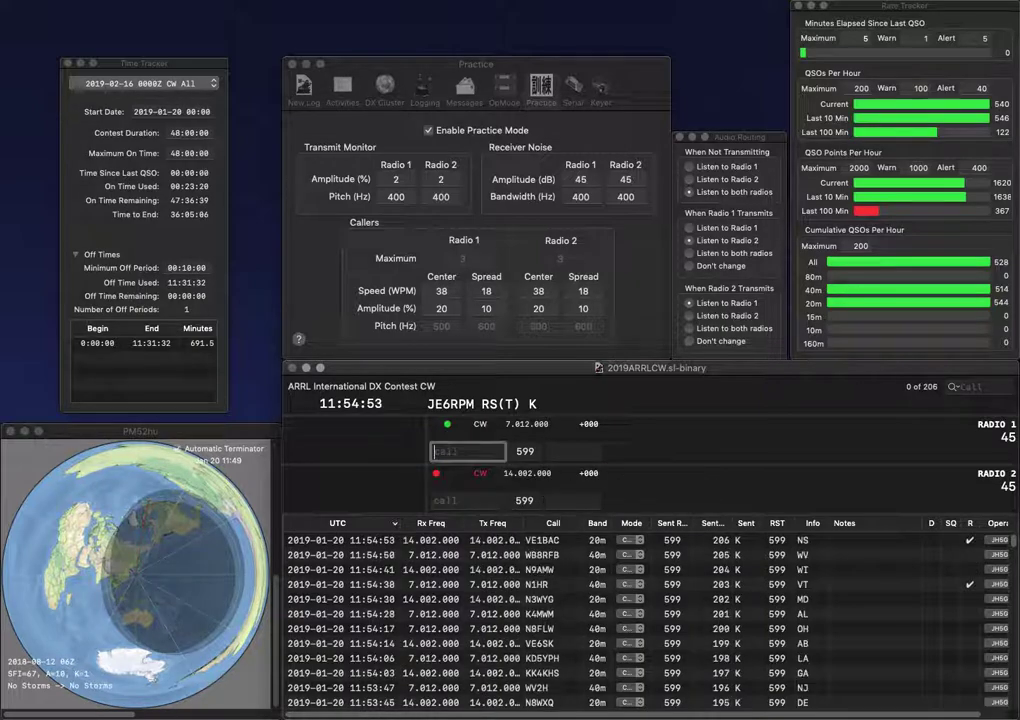
Step: Work and log W3CP with exchange MD on Radio 1 and WT0A with exchange ND on Radio 2
text(W3)
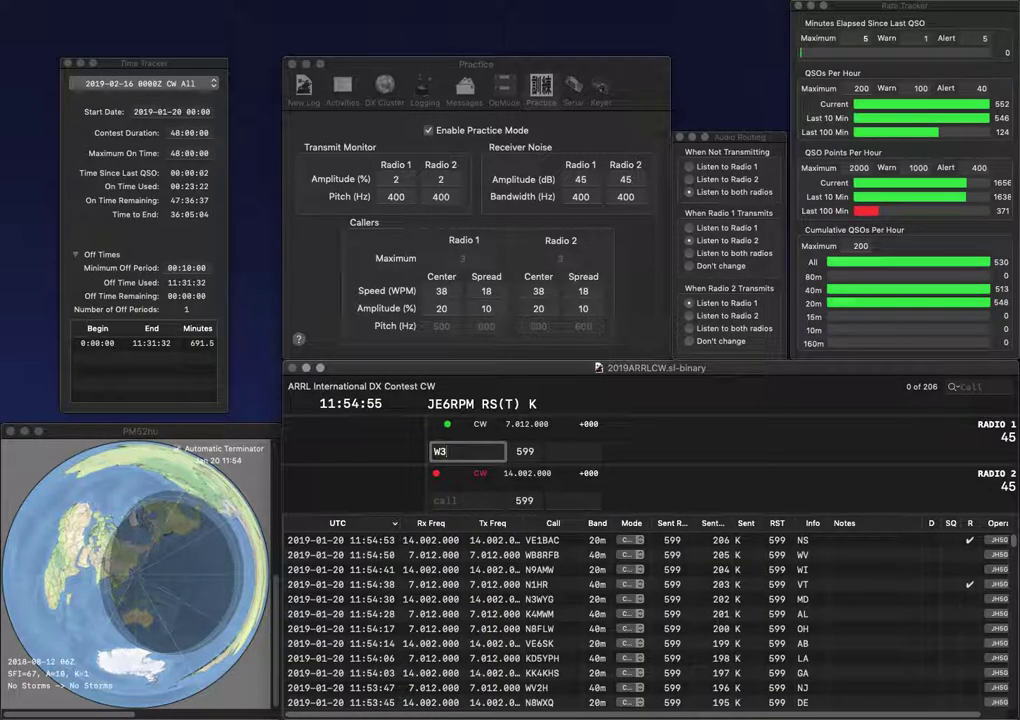
text(CP)
key(Return)
text(WT)
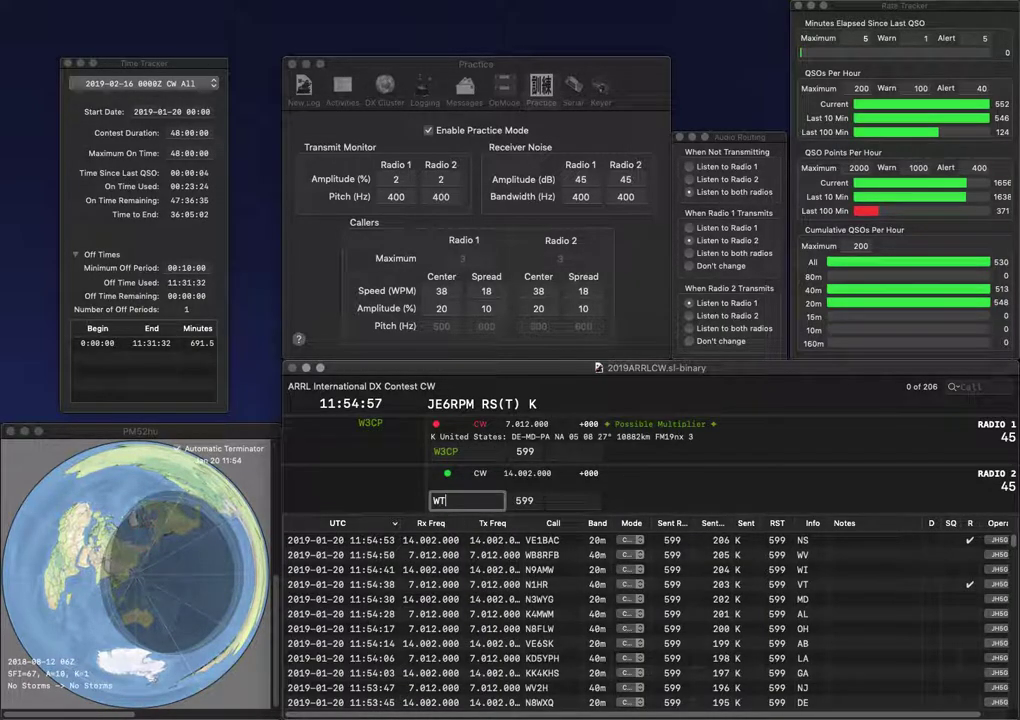
text(0A)
key(Return)
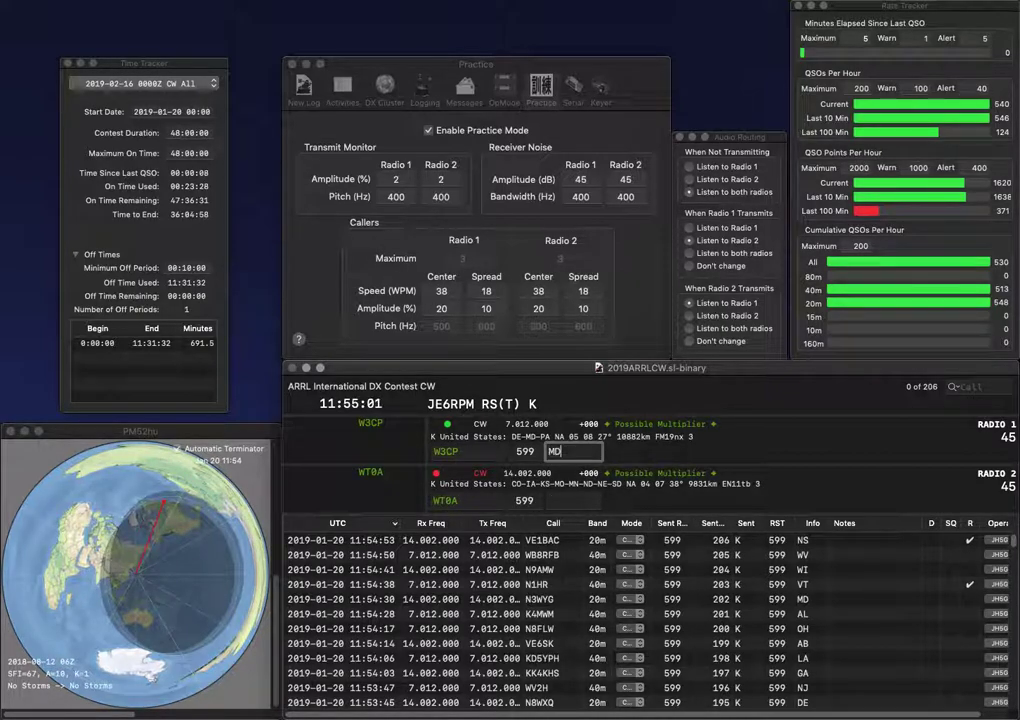
key(Return)
text(N)
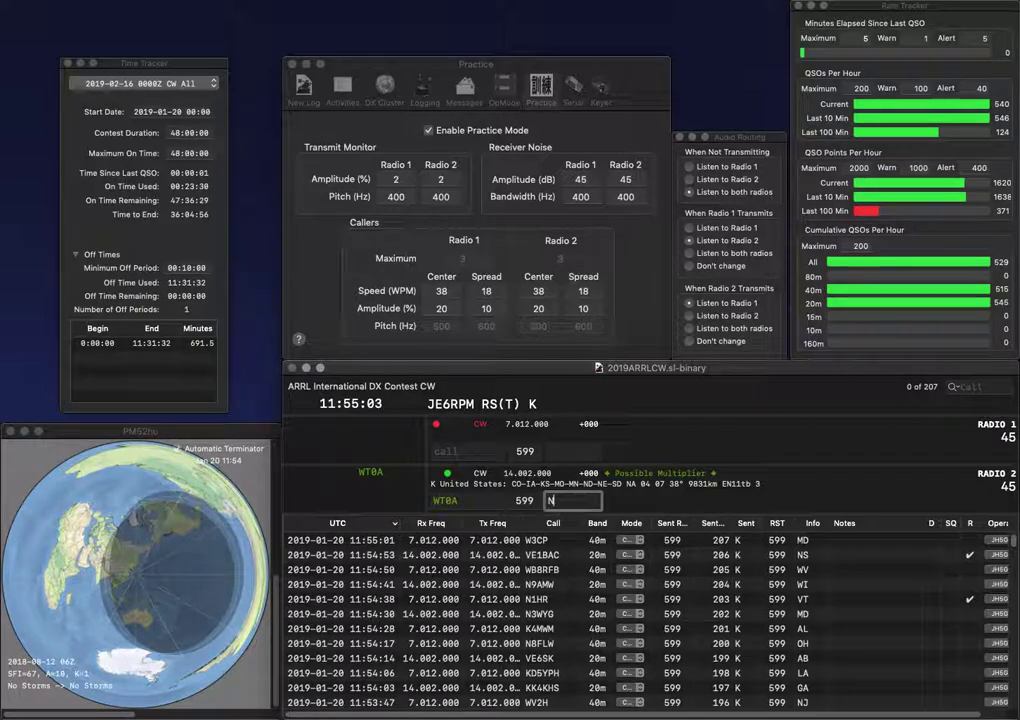
text(D)
key(Return)
text(K0SJ)
key(Return)
text(WB9FBOND)
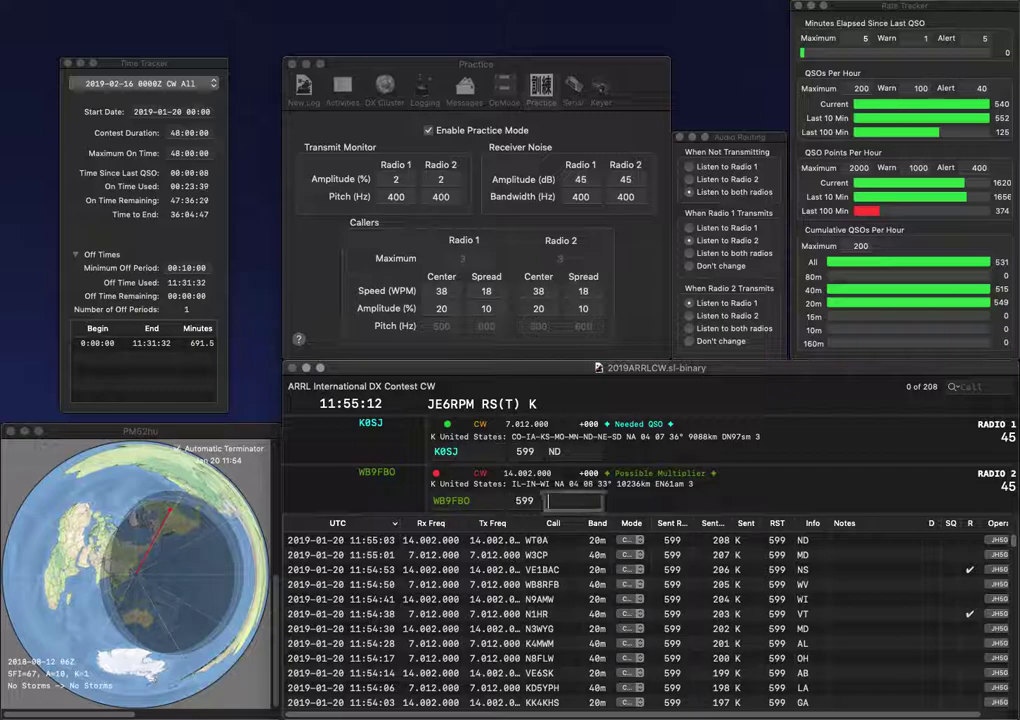
key(Return)
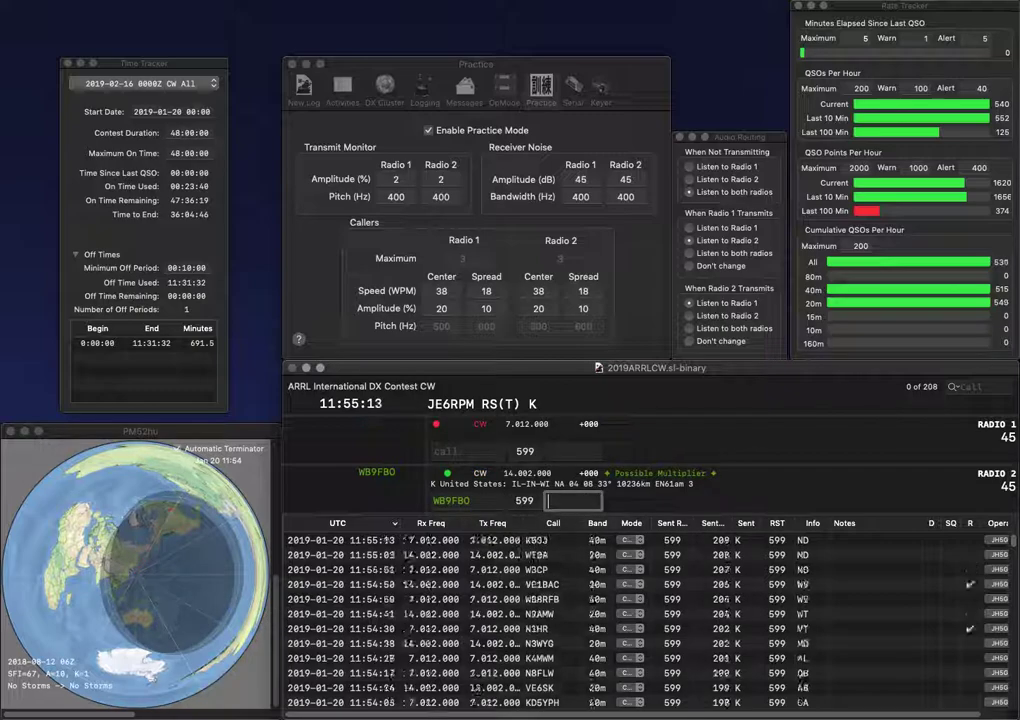
text(IN)
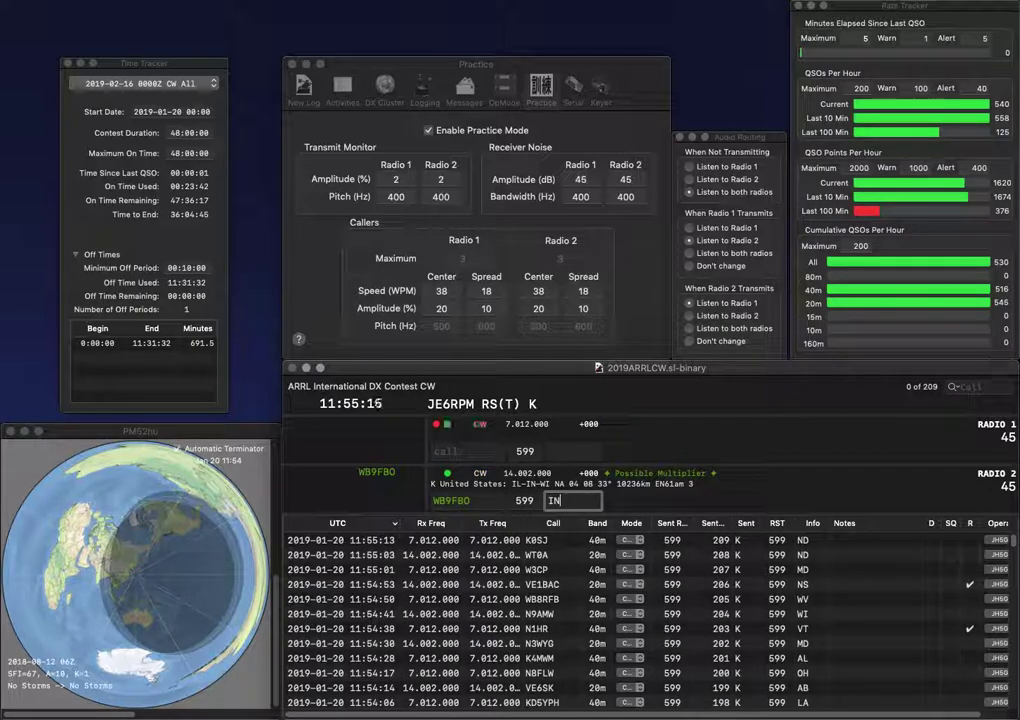
key(Return)
text(KM4)
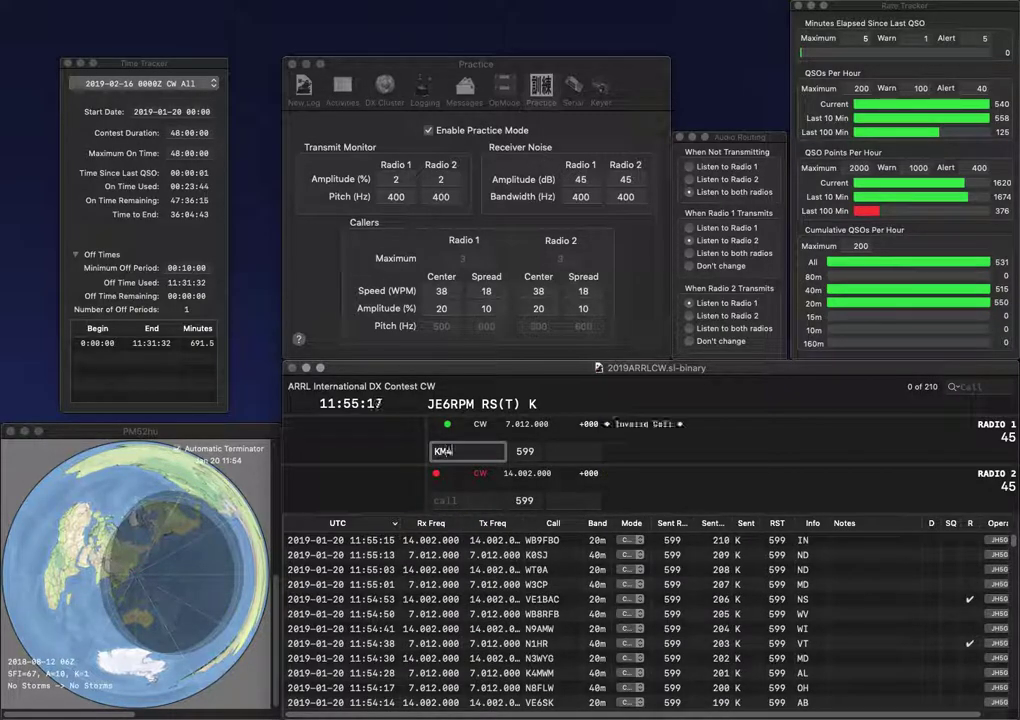
text(IIZ)
key(Return)
text(ZI)
key(Home)
text(W7)
key(Return)
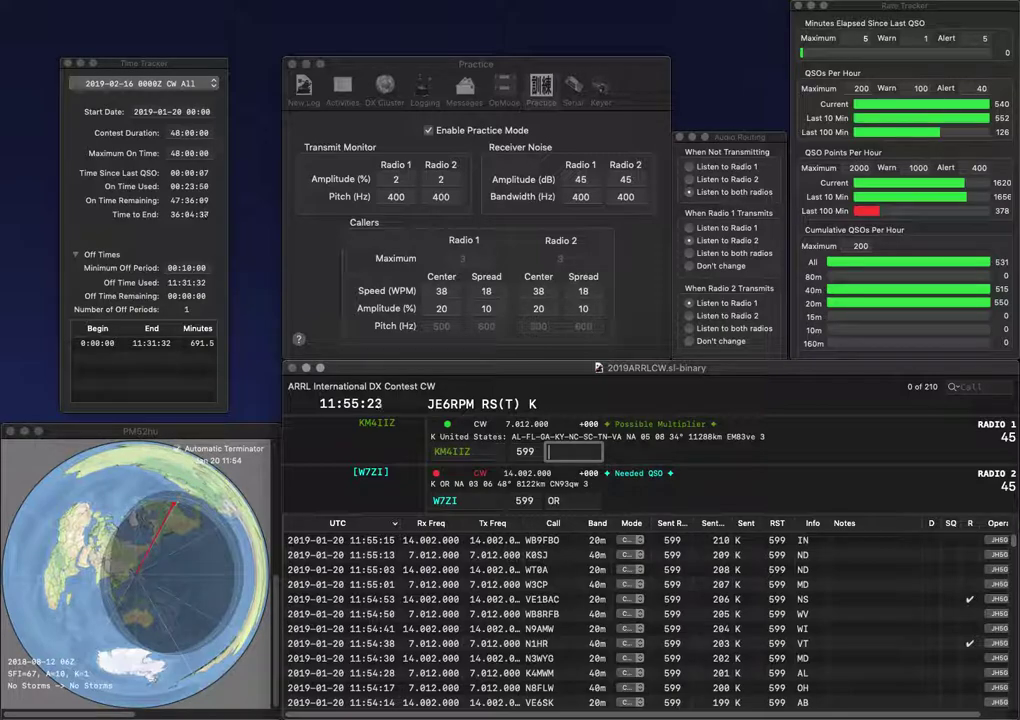
text(GA)
key(Return)
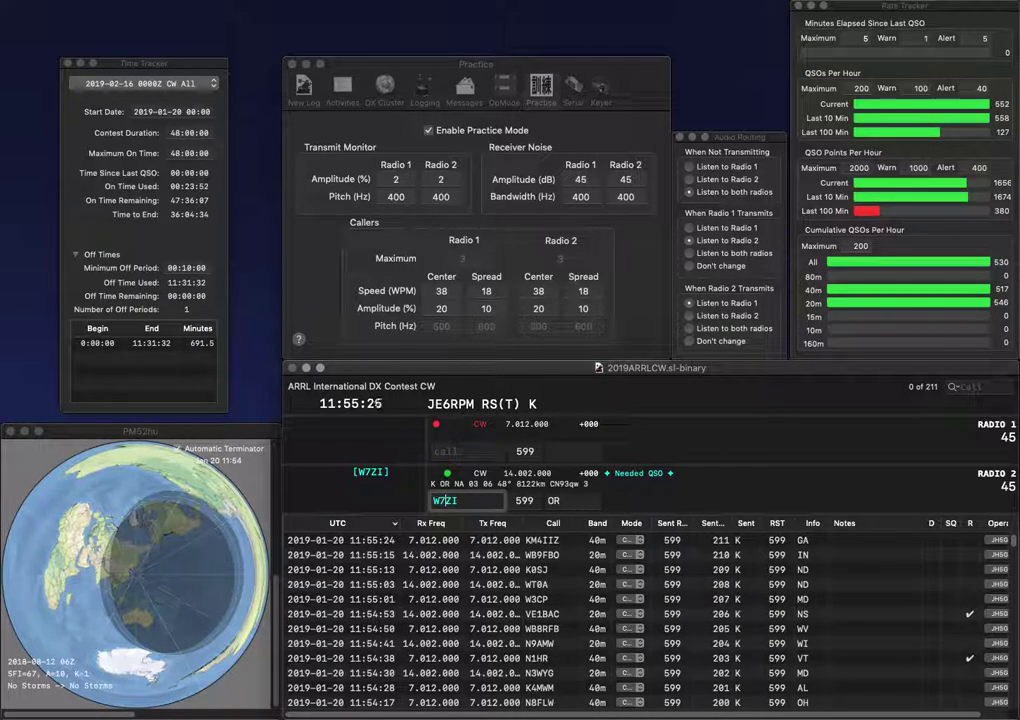
key(Return)
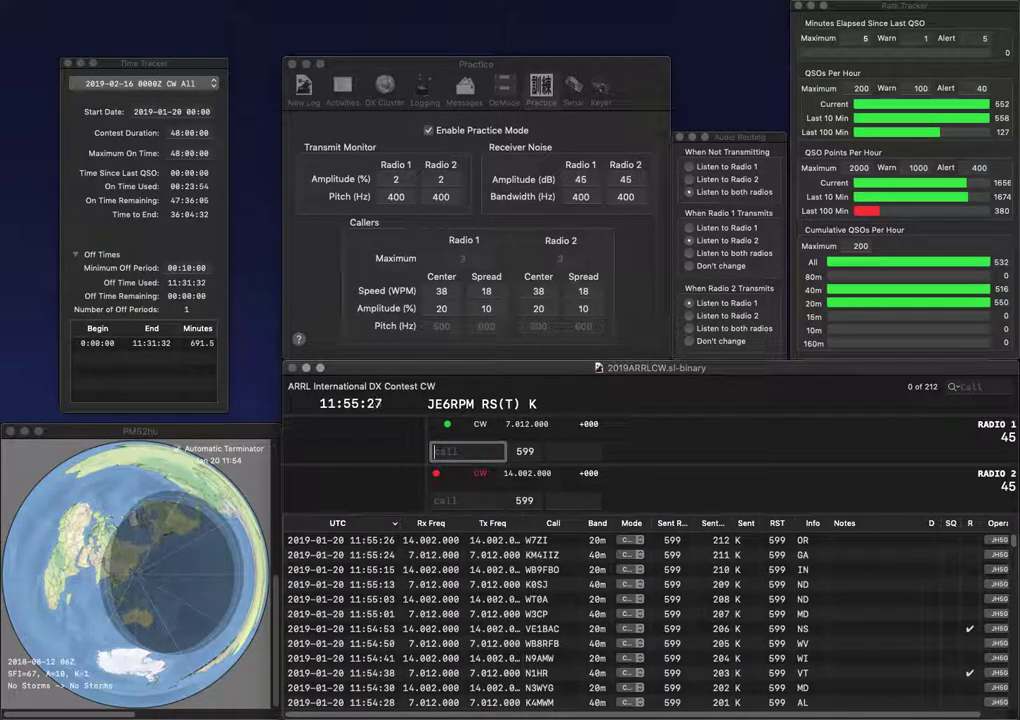
Step: Work and log W5SE with exchange LA on Radio 1 and W5YA with exchange OK on Radio 2
text(W5SE)
key(Return)
text(W5YA)
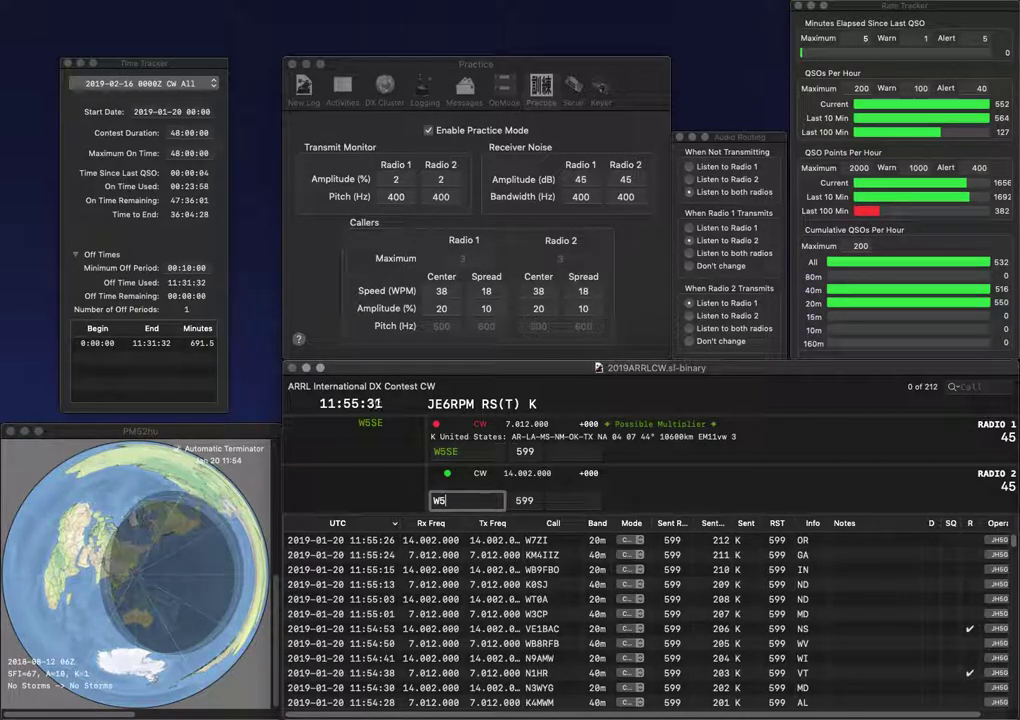
key(Return)
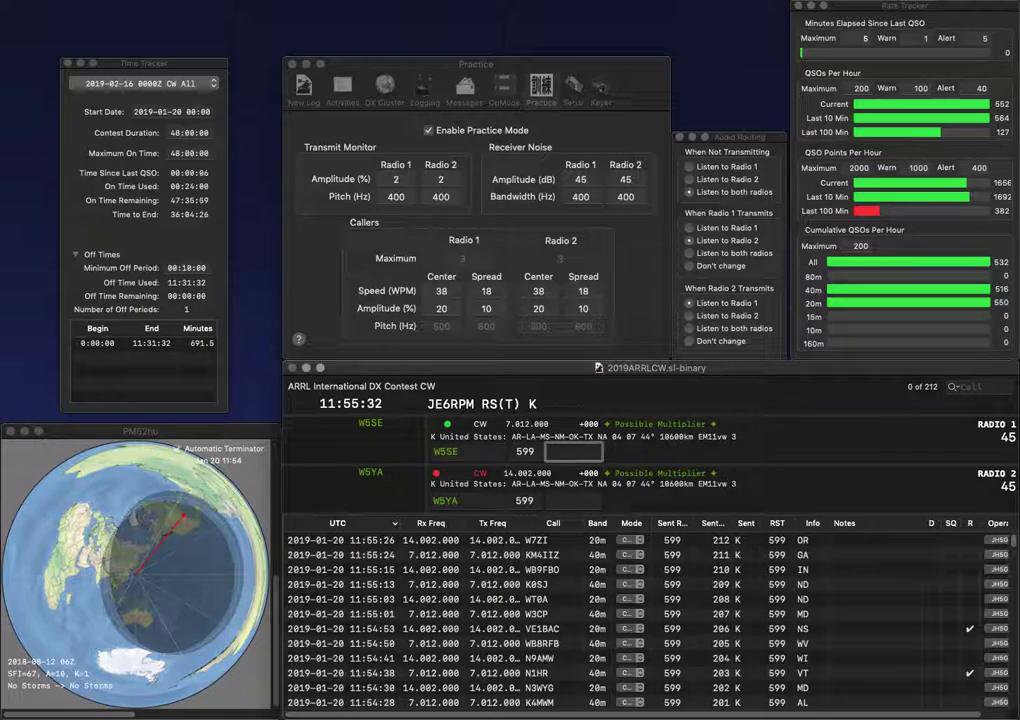
text(LA)
key(Return)
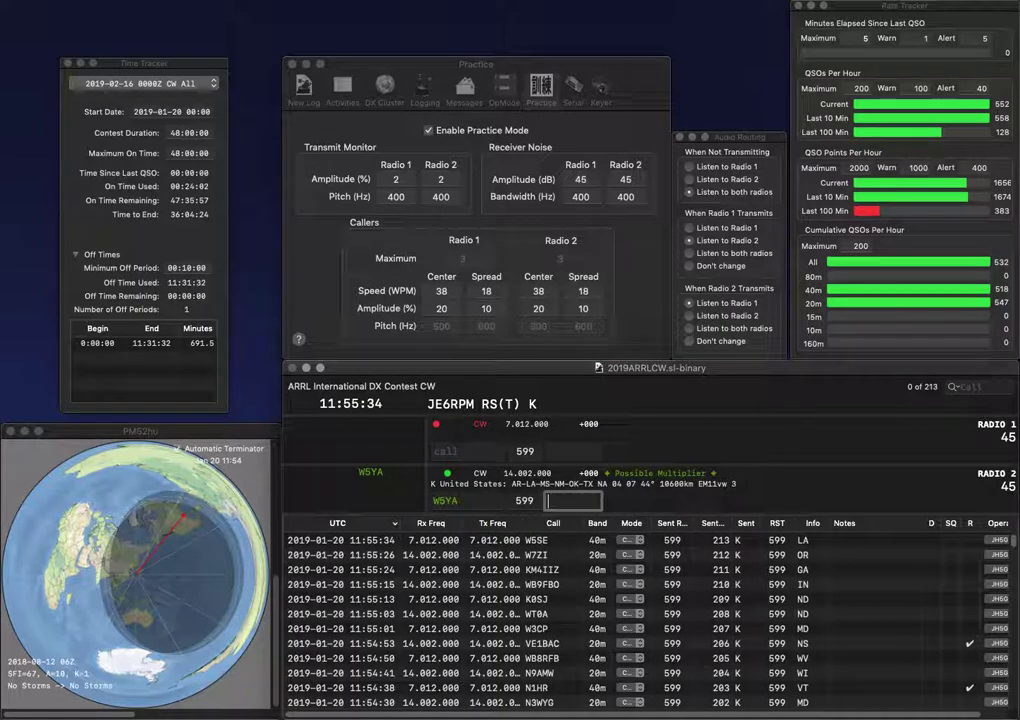
text(OK)
key(Return)
Step: Work and log K6LA with exchange CA on Radio 1, and answer a caller on Radio 2 as W2LF
text(K6LA)
key(Return)
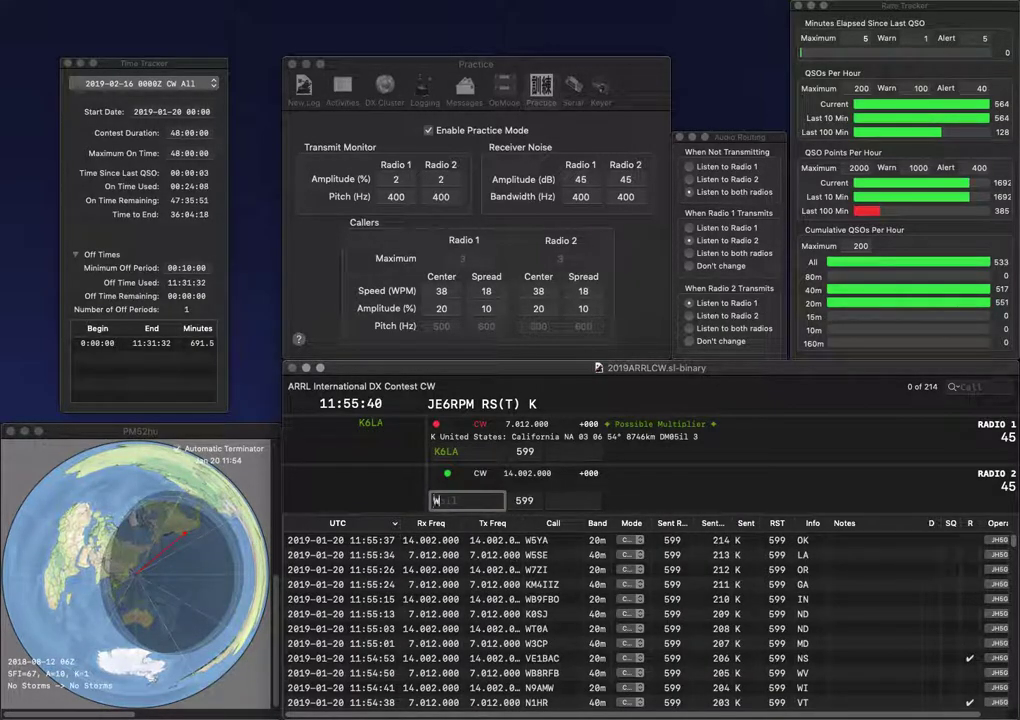
text(W2LF)
key(Return)
text(CA)
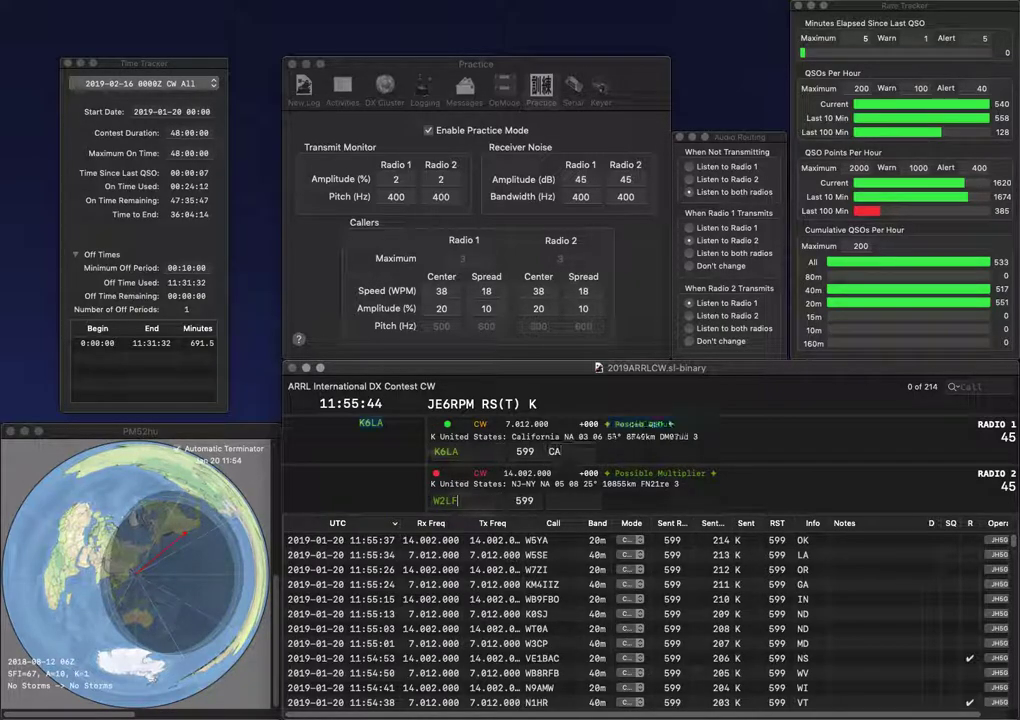
key(Return)
key(BackSpace)
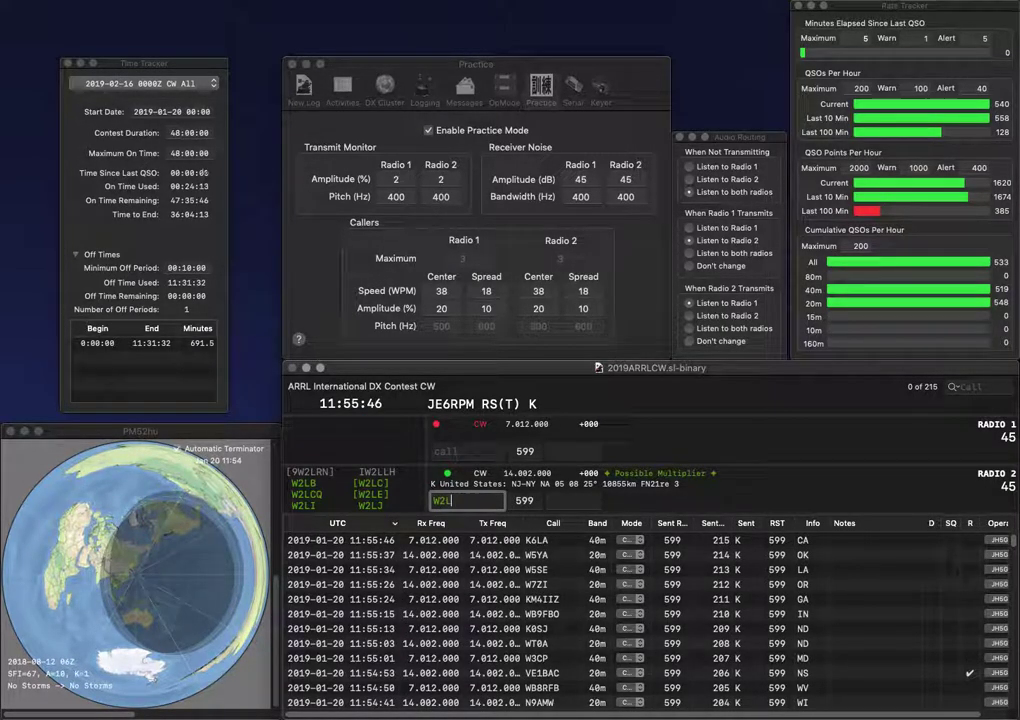
text(U)
key(Return)
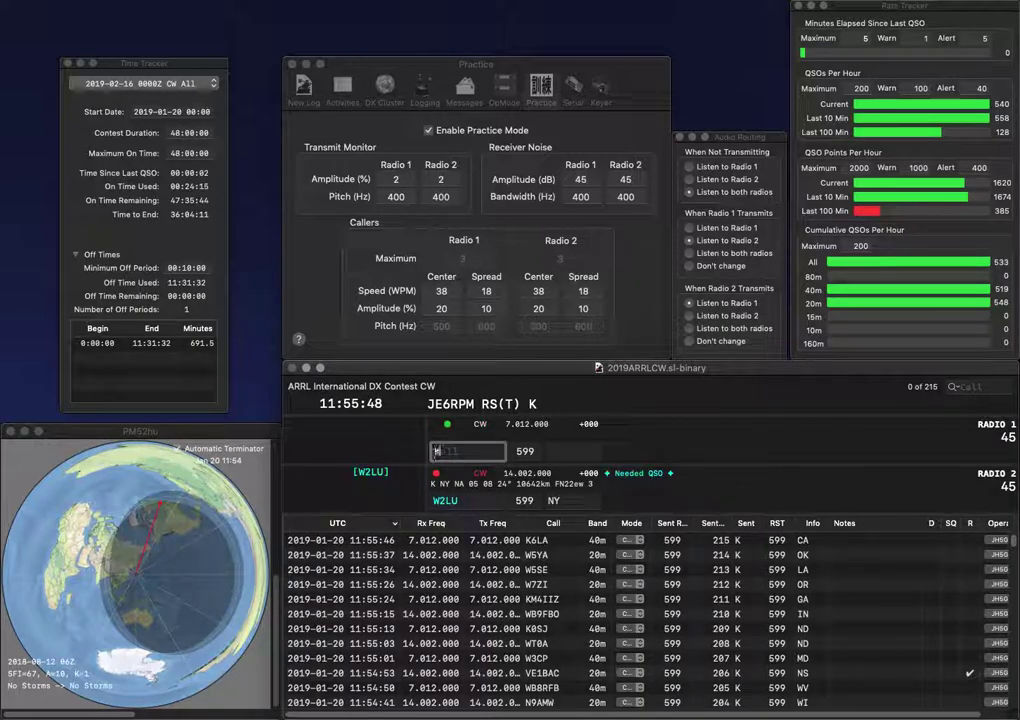
text(W6KLE)
key(Return)
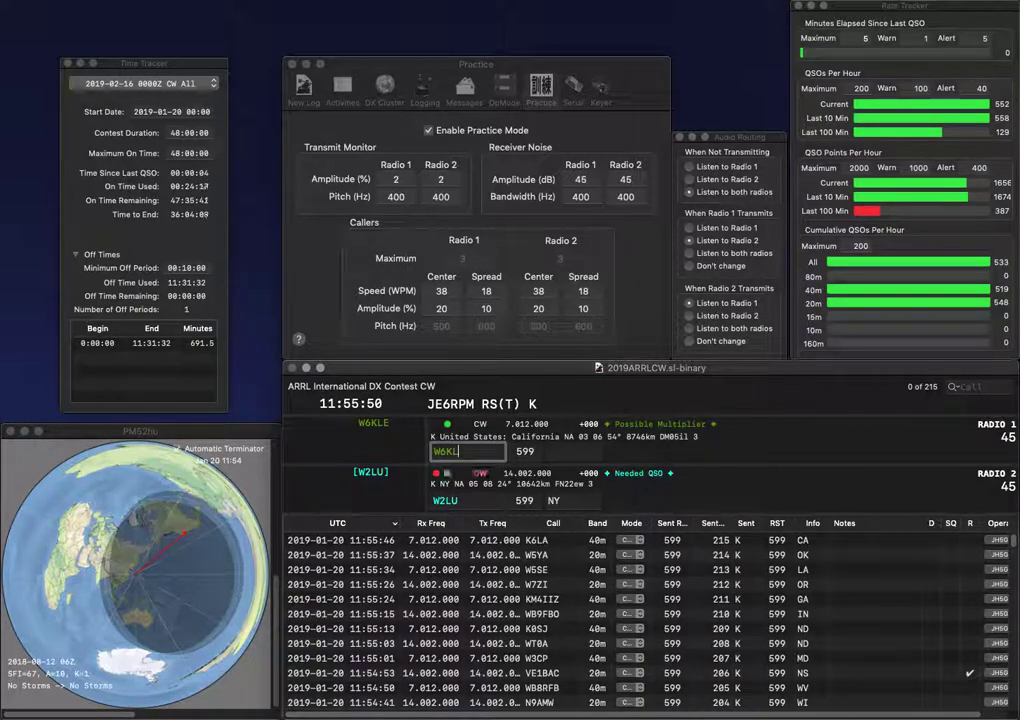
key(Tab)
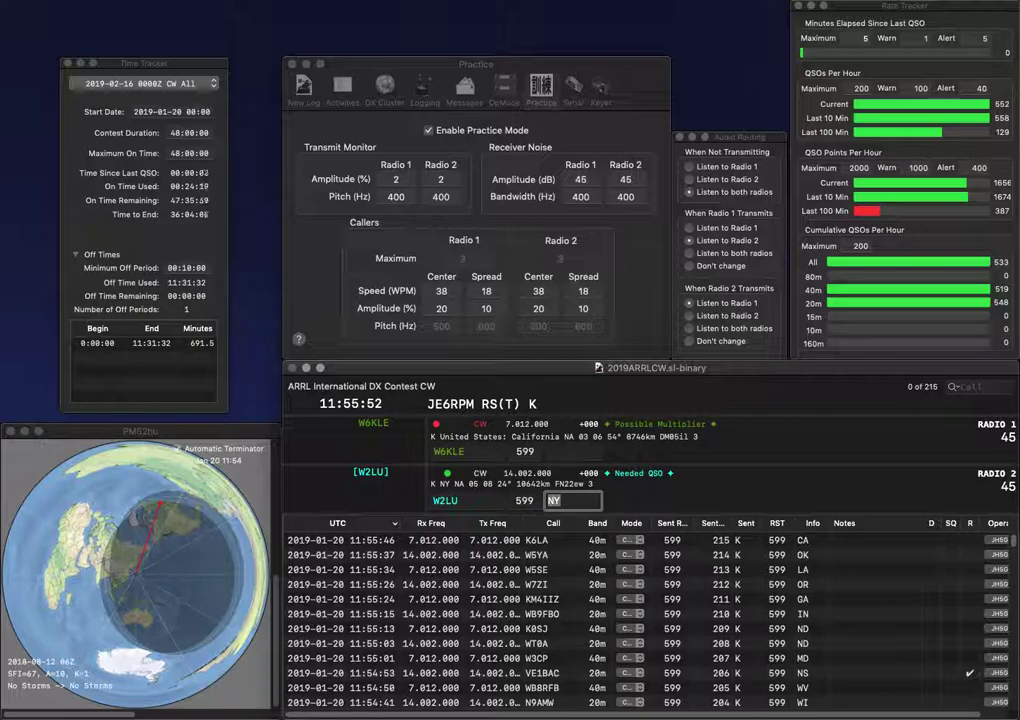
key(Return)
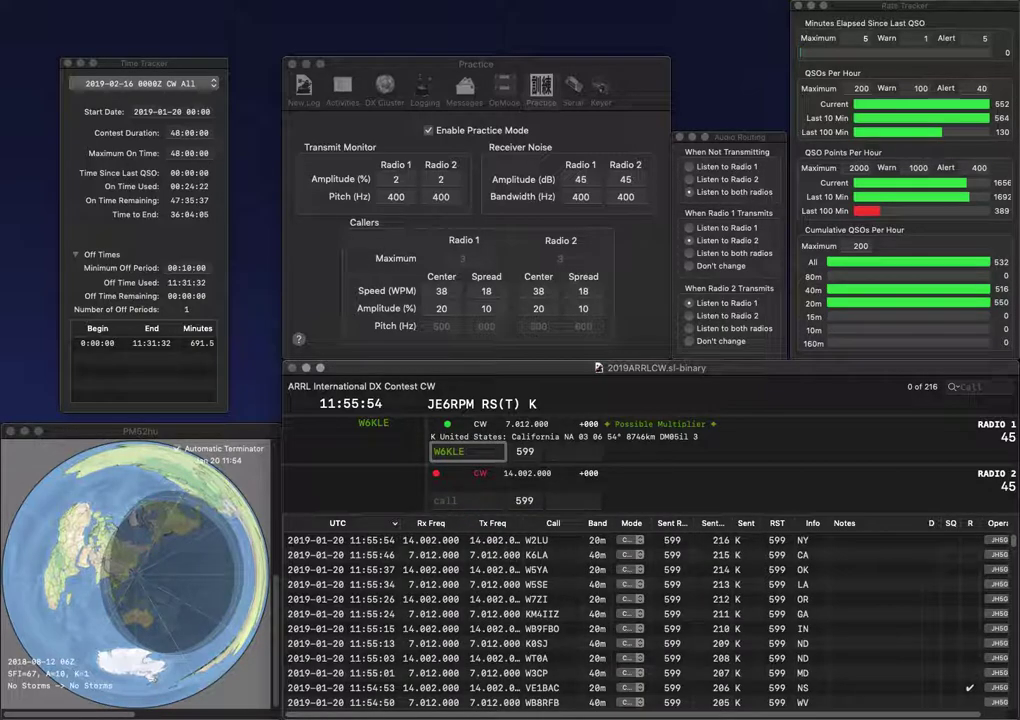
key(Tab)
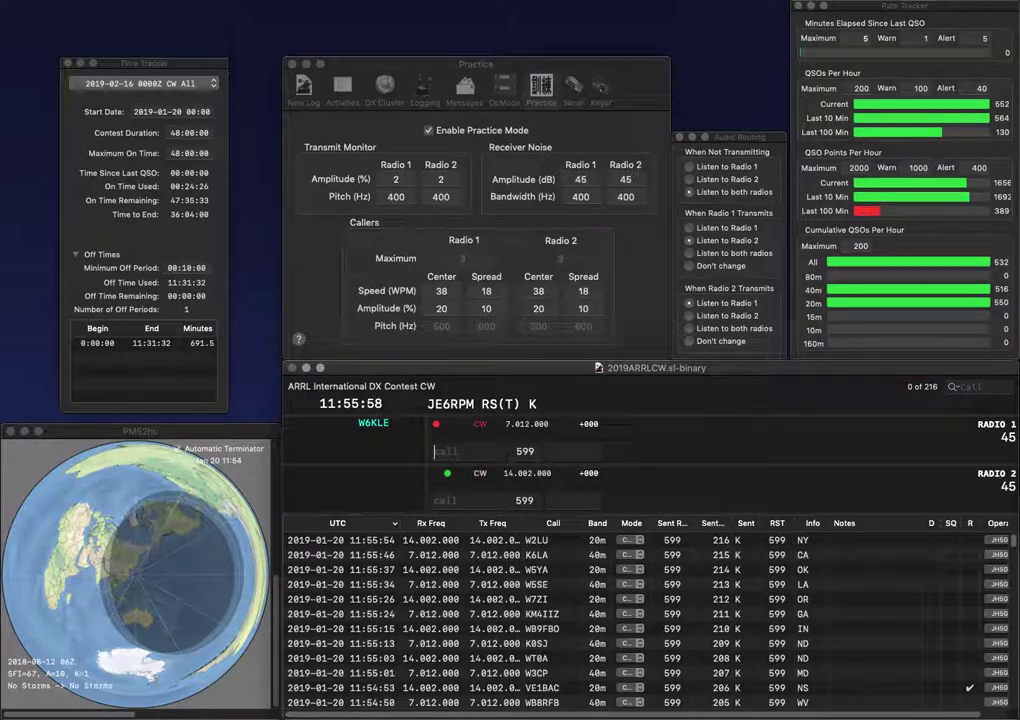
key(Return)
text(KF5MU)
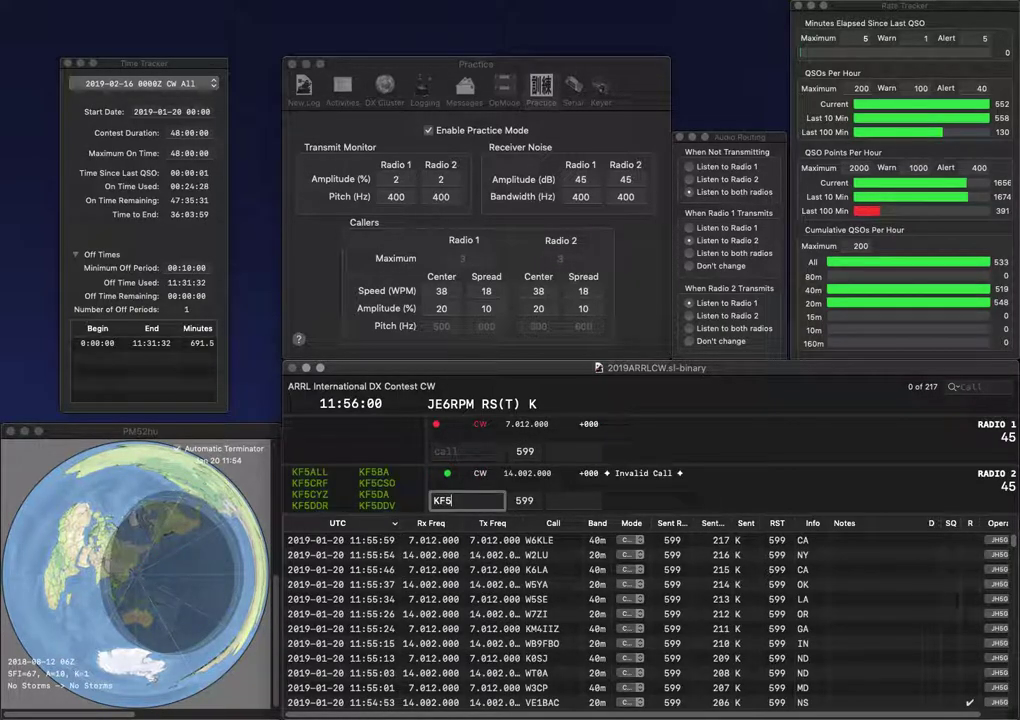
key(Return)
text(KD8WLR)
key(Return)
key(space)
text(AL)
key(Return)
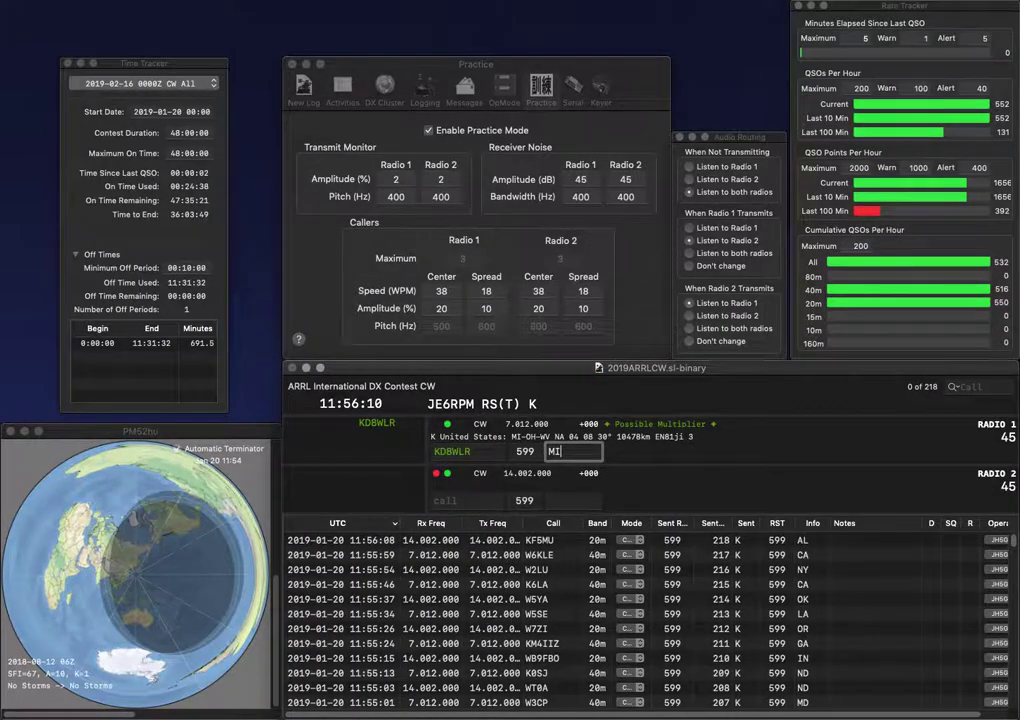
key(Return)
text(N4FY)
key(Return)
text(VA7)
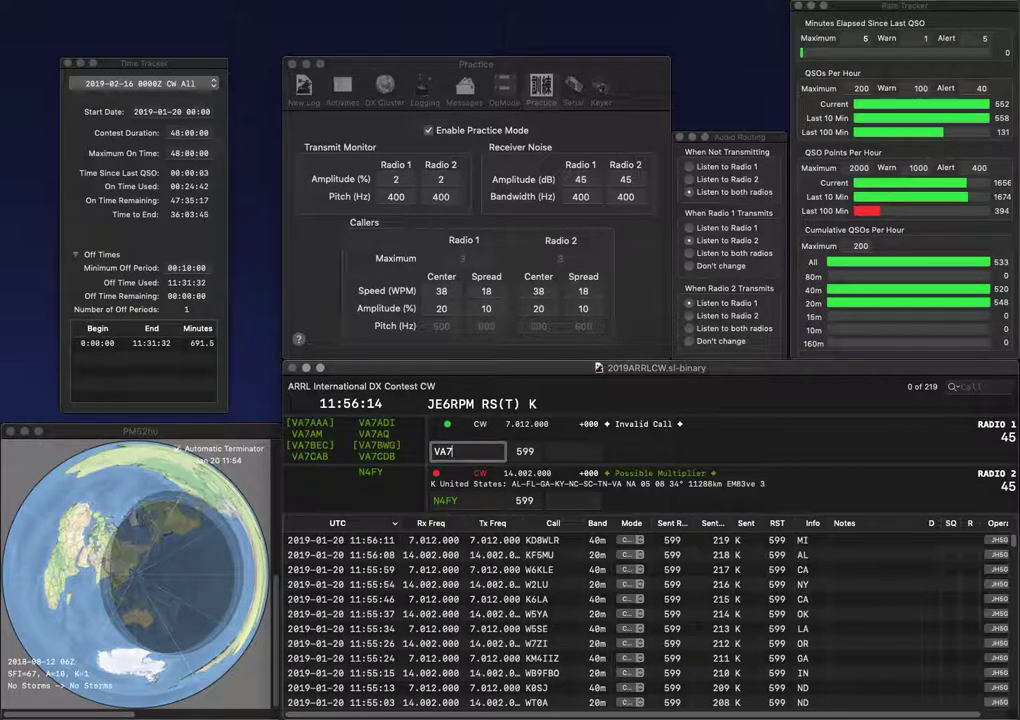
text(FFT)
key(Return)
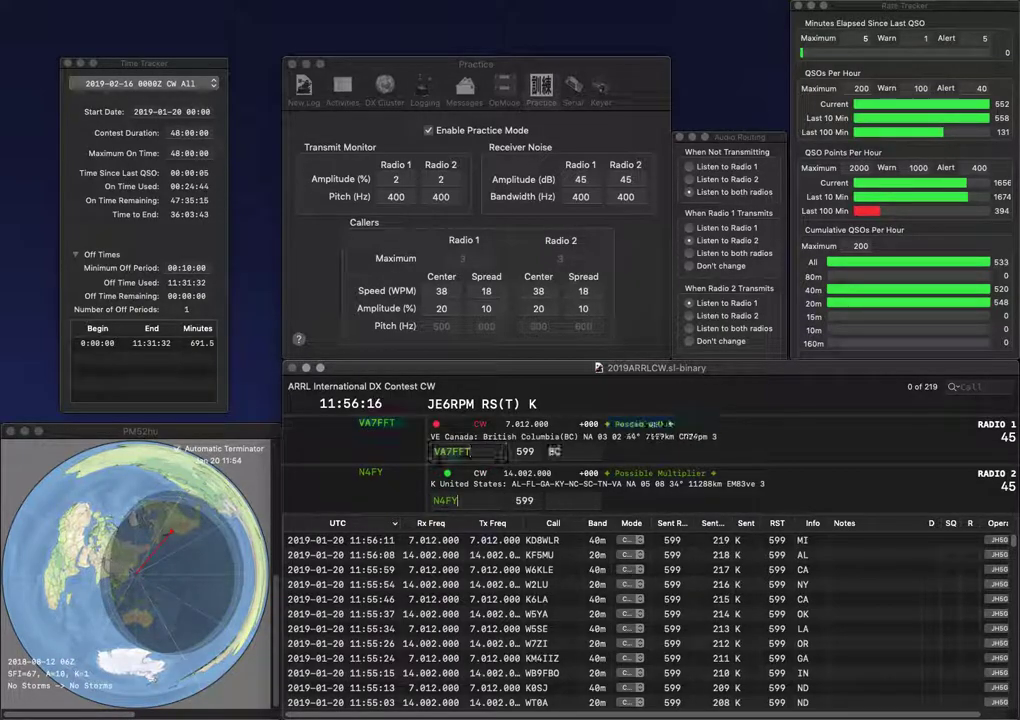
text(F)
text(SC)
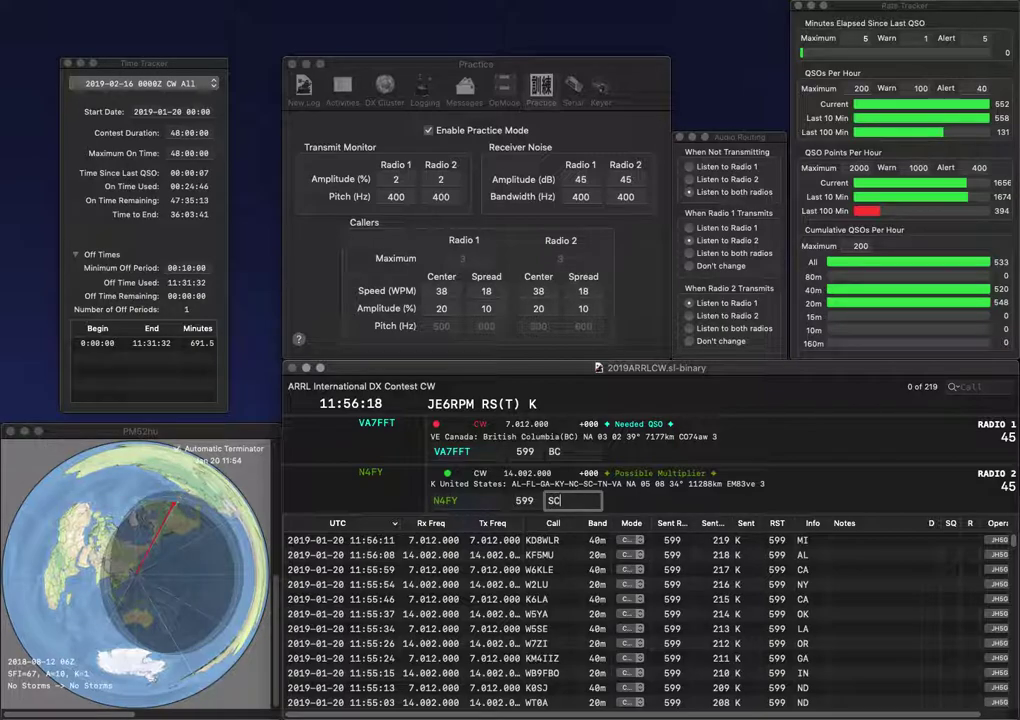
key(Return)
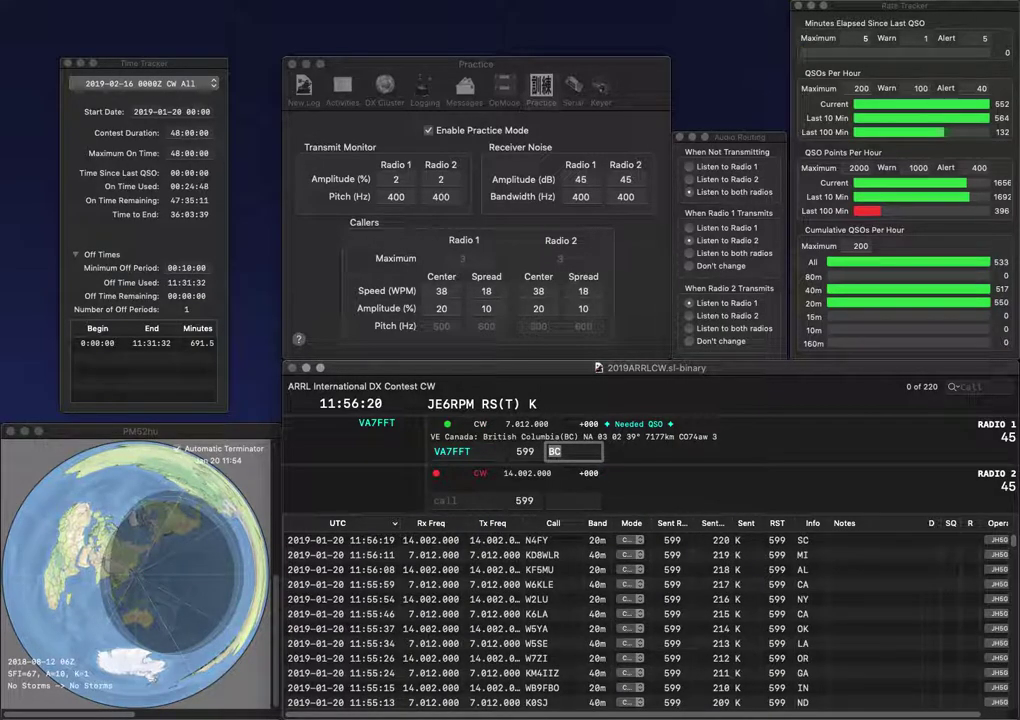
key(Return)
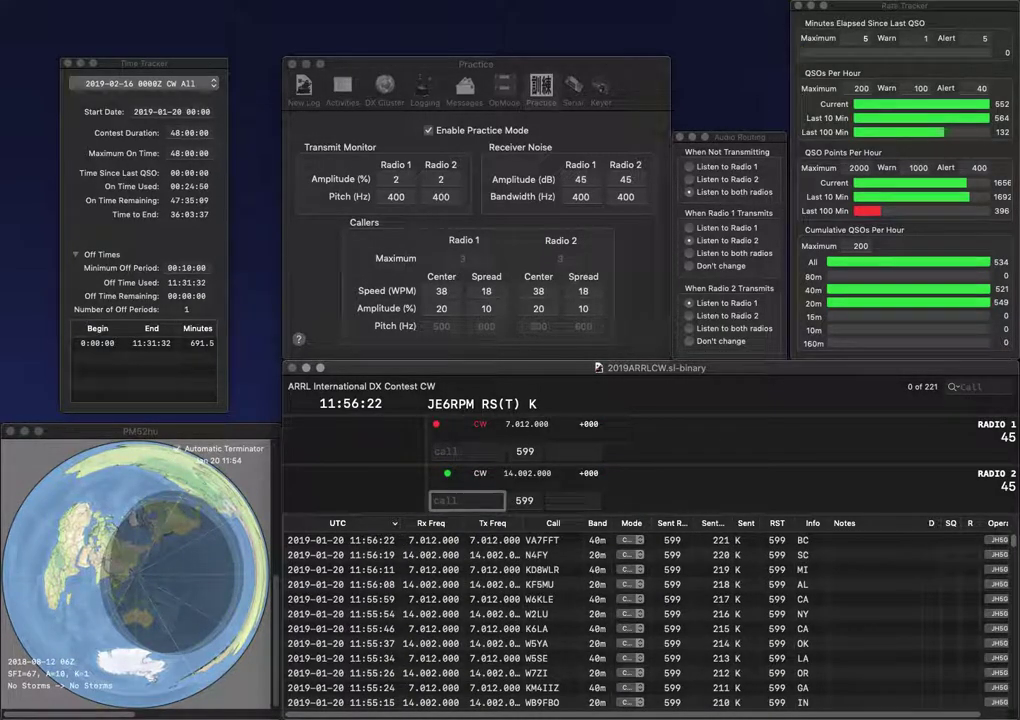
Step: Work and log W9YRC with exchange IN on Radio 2 and N5SR with exchange AR on Radio 1
text(W9YRC)
key(Return)
text(N5SR)
key(Return)
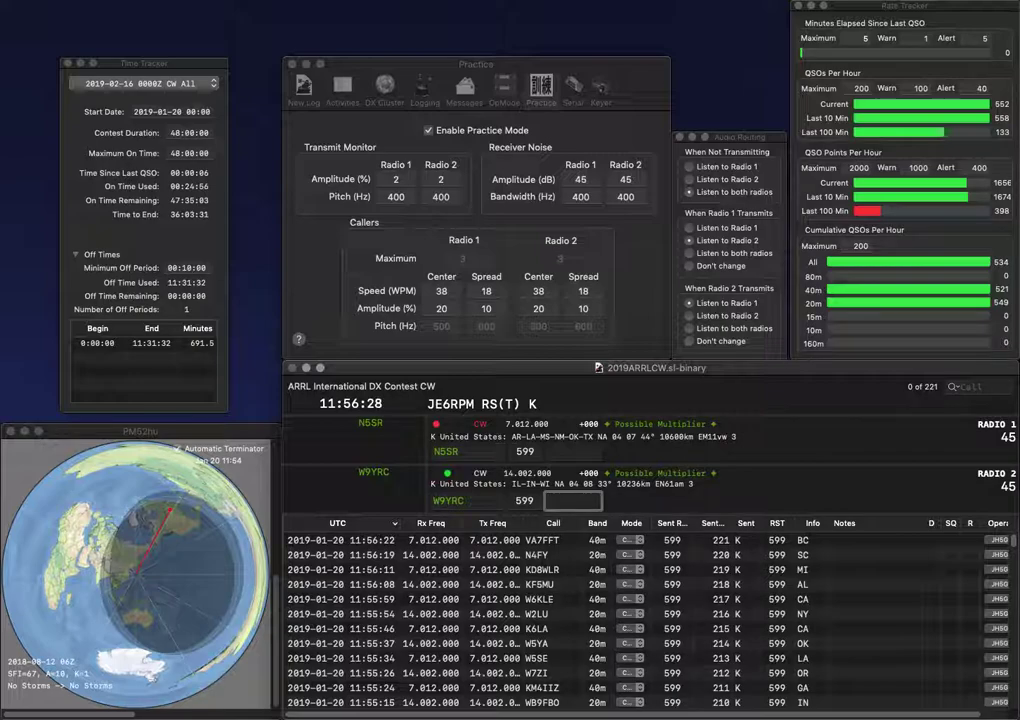
text(IN)
key(Return)
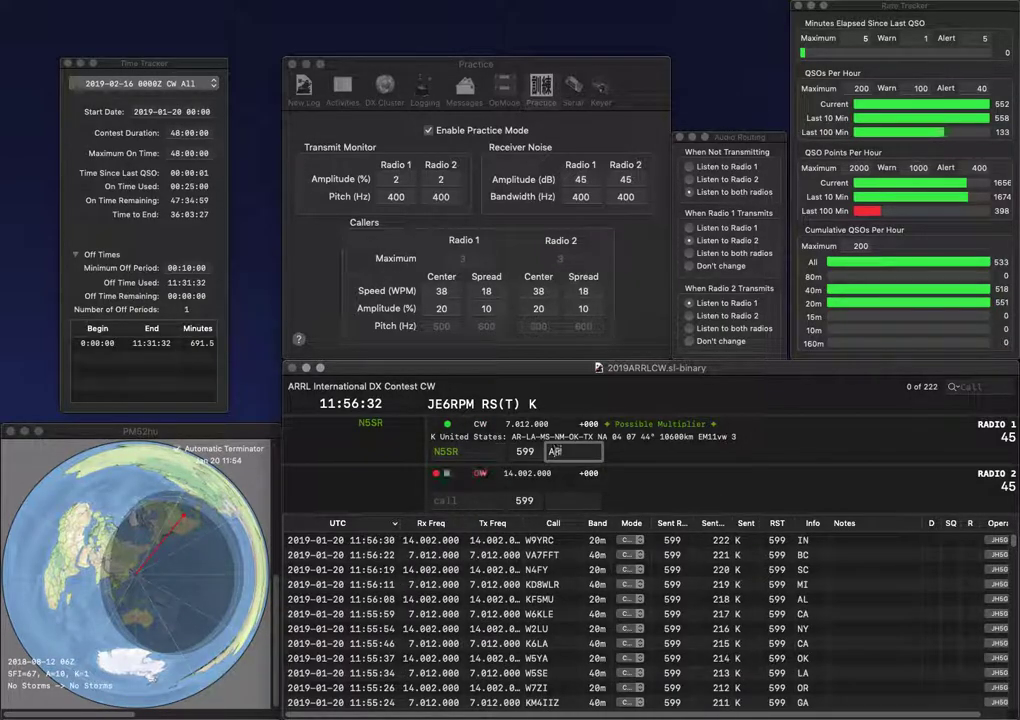
text(AR)
key(Return)
text(WA2ZVN)
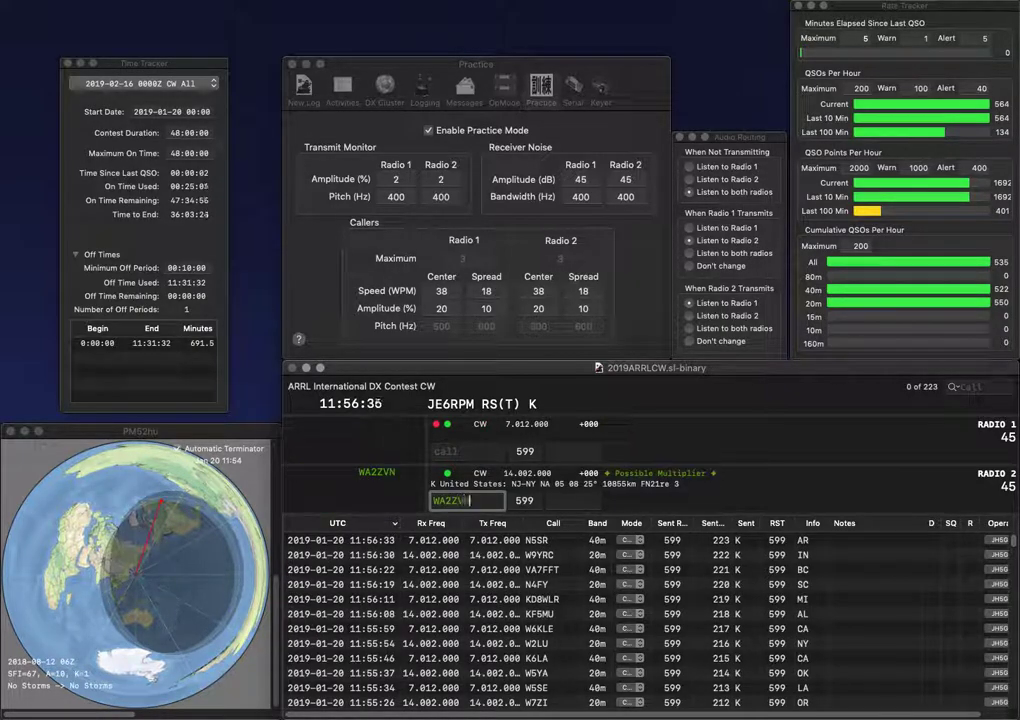
key(Return)
text(N8RZ)
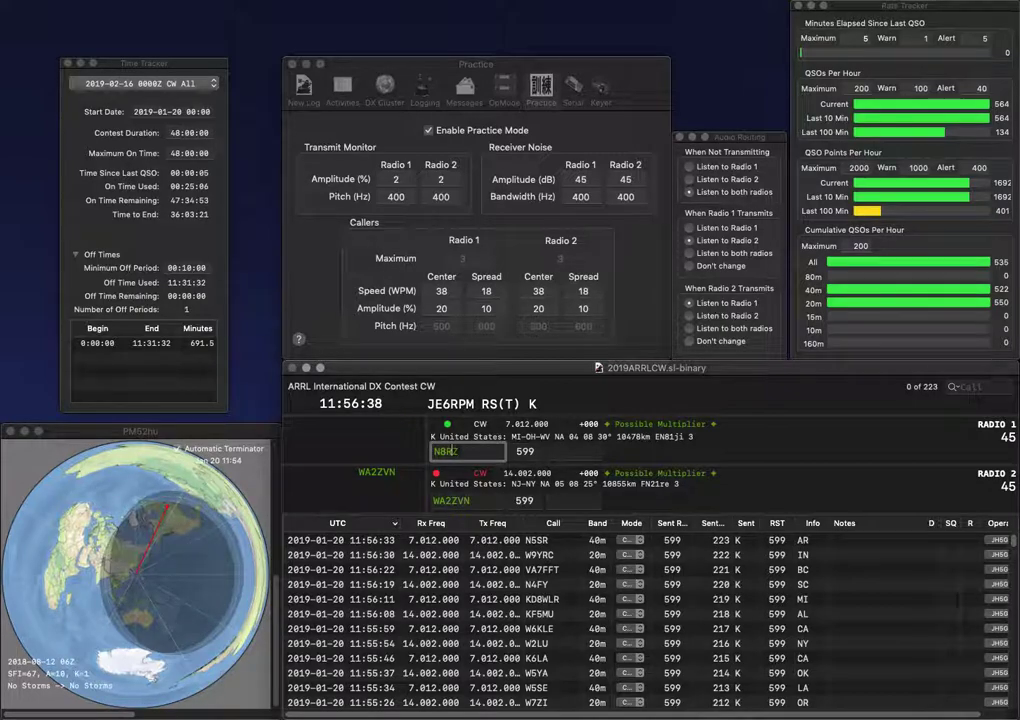
key(Return)
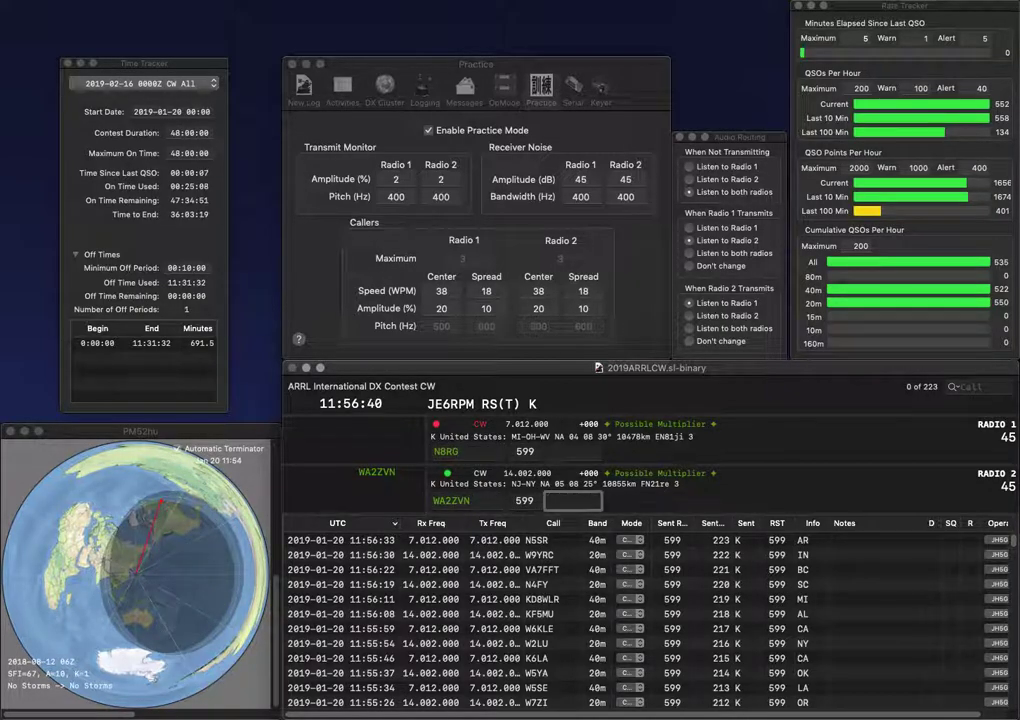
key(Return)
key(Left)
key(Left)
key(Left)
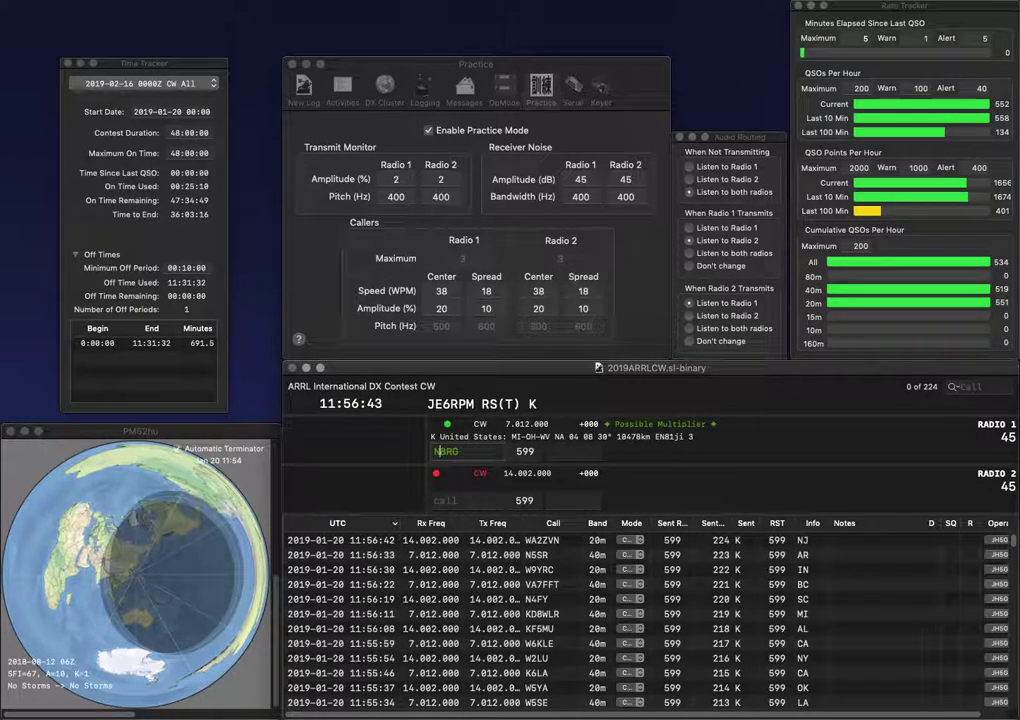
key(BackSpace)
text(K)
key(Right)
key(Right)
key(Right)
key(BackSpace)
text(Z)
key(Return)
text(W2SEI)
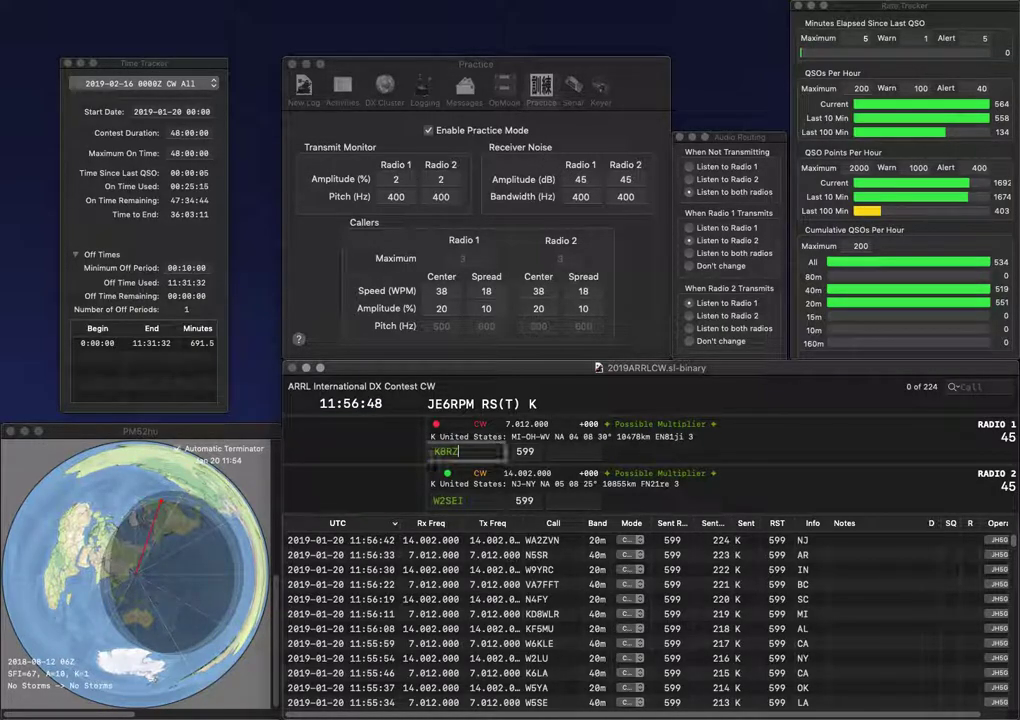
key(Return)
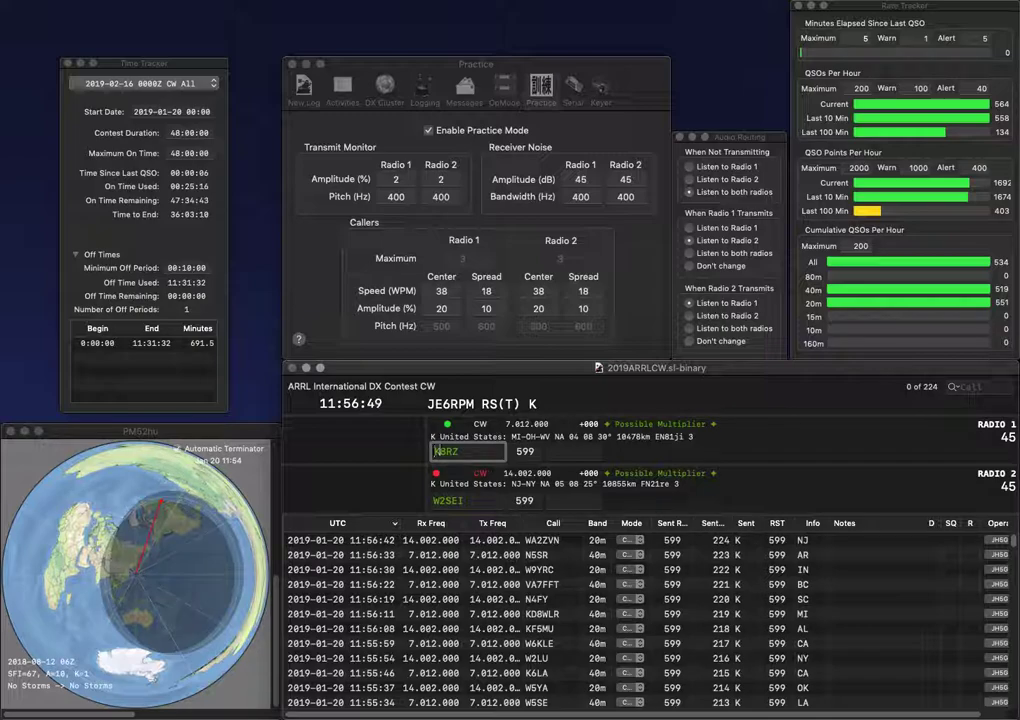
key(Delete)
text(9)
key(Return)
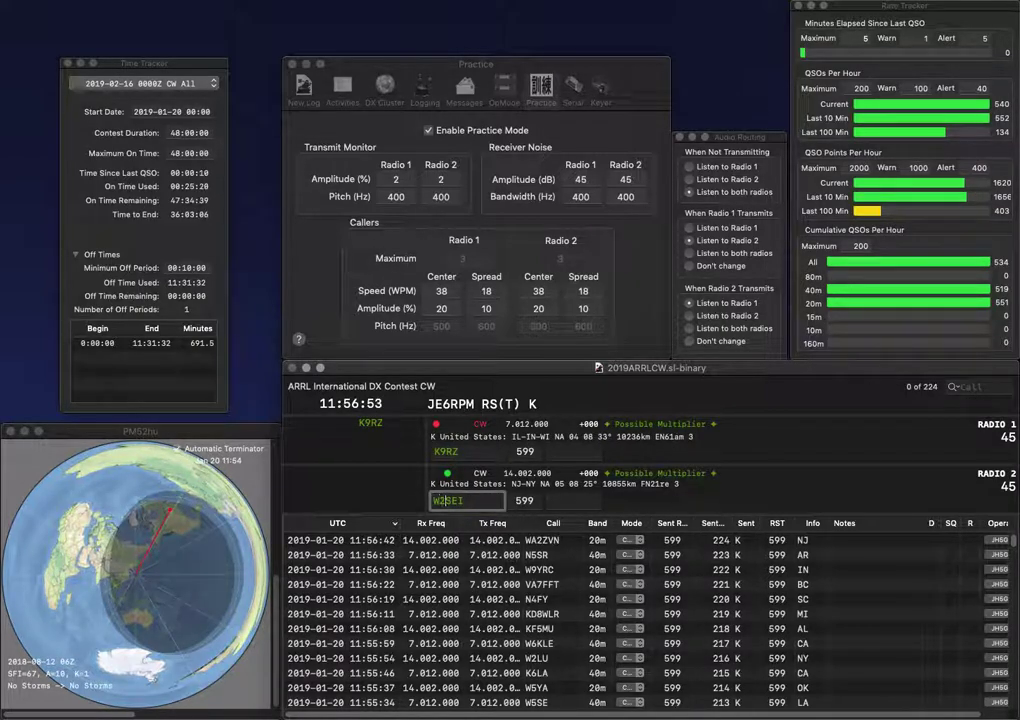
text(S)
key(Return)
text(IL)
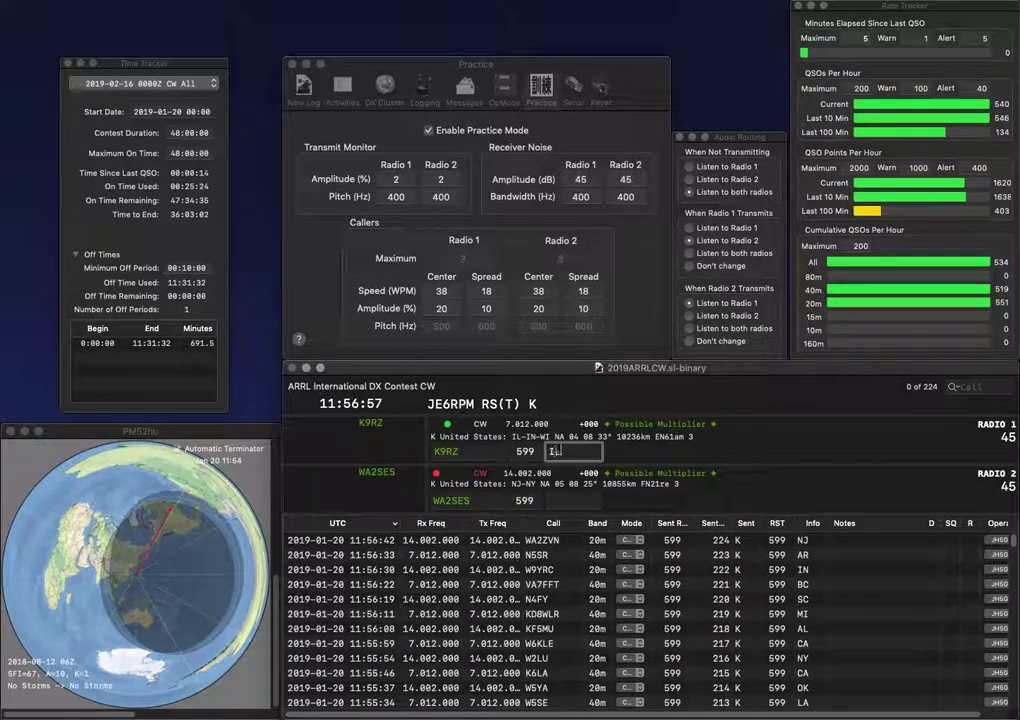
key(Return)
text(N)
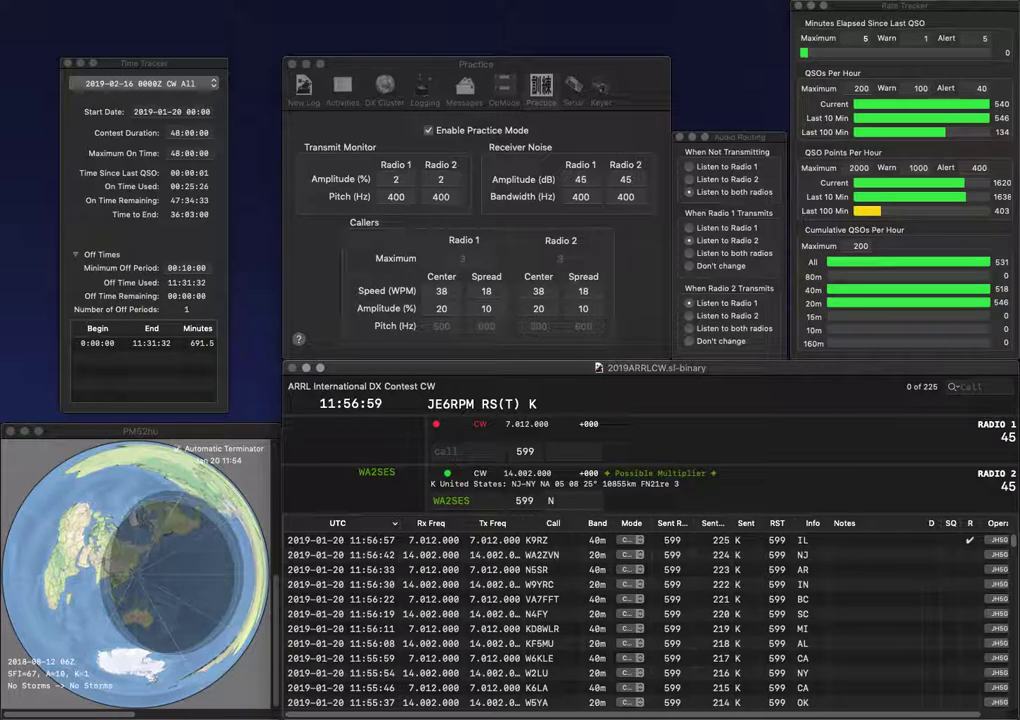
text(J)
key(Return)
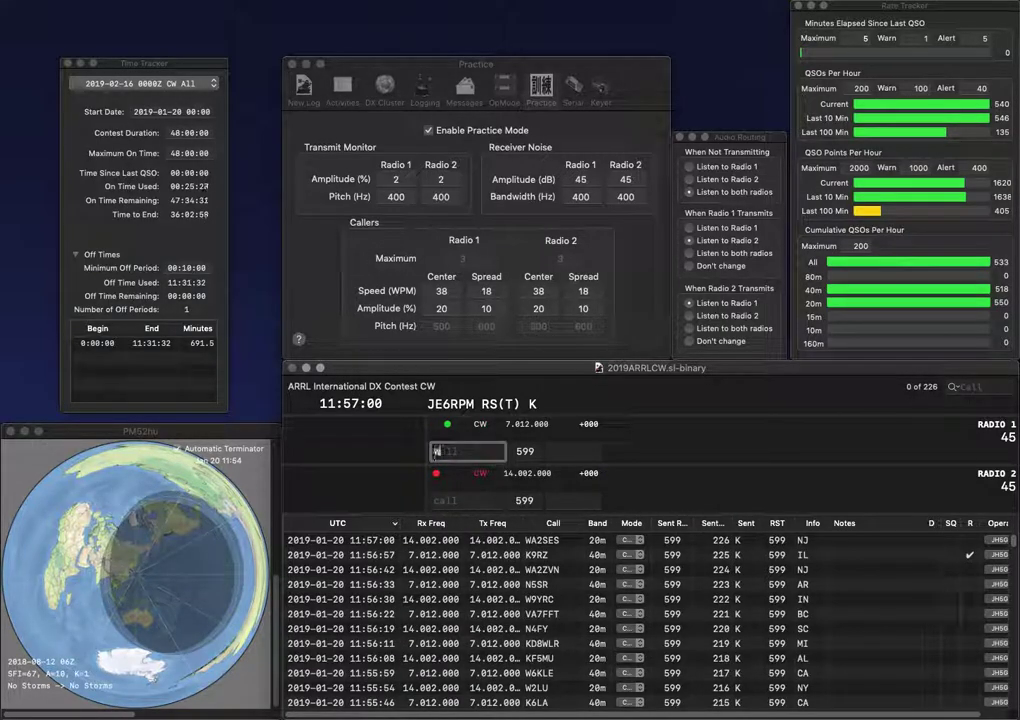
text(W1JCA)
key(Return)
text(KA7NS)
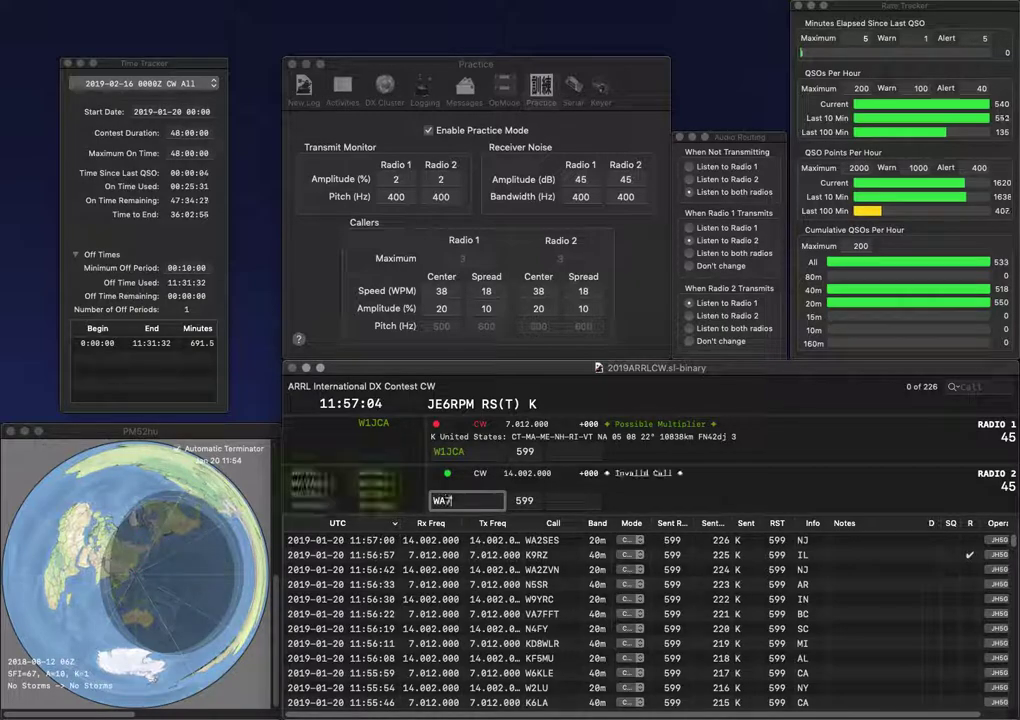
key(Return)
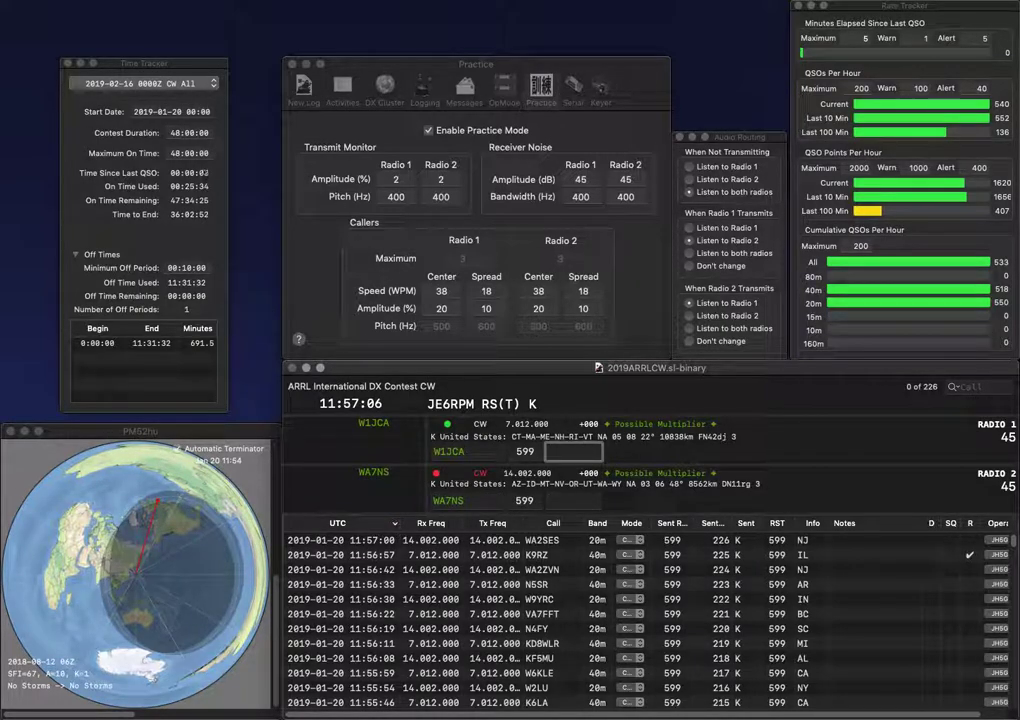
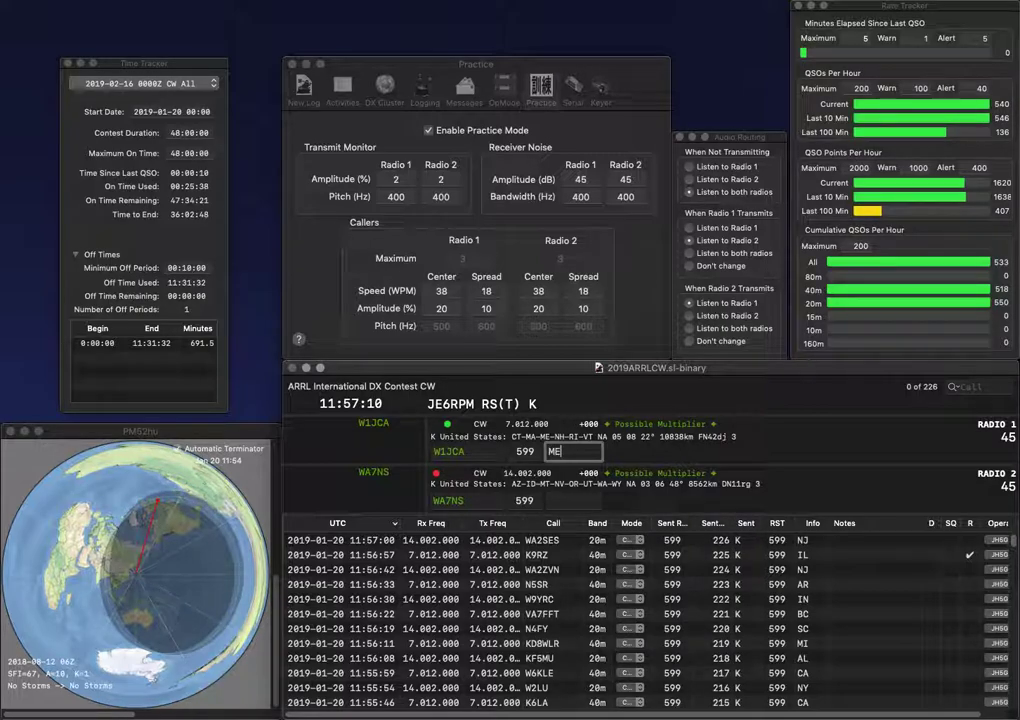
key(Return)
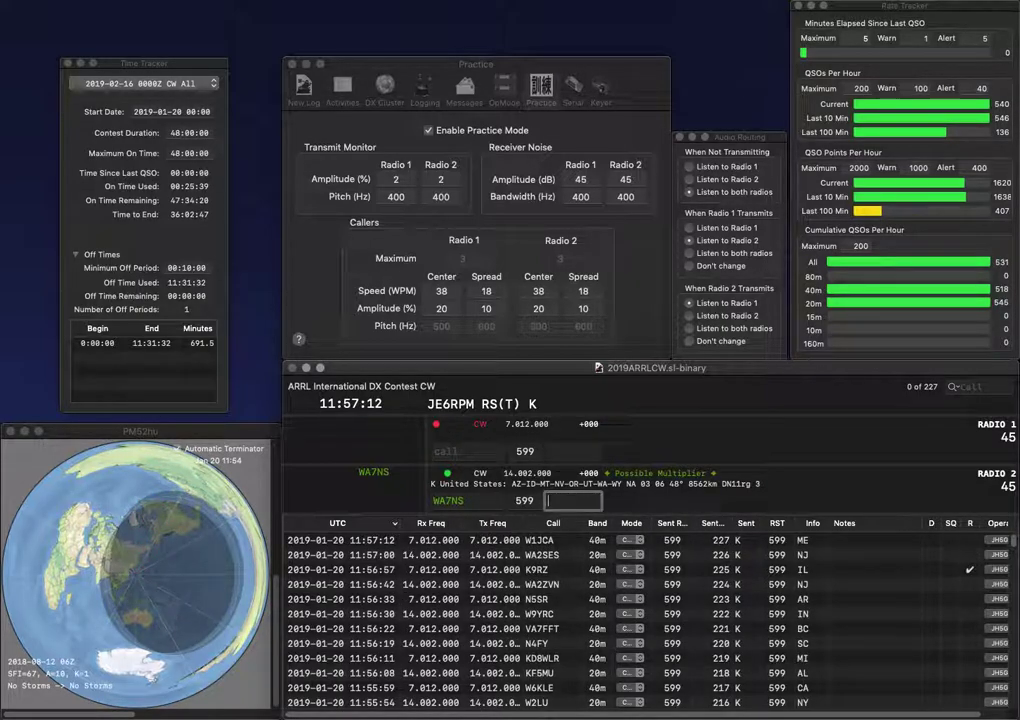
text(UT)
key(Return)
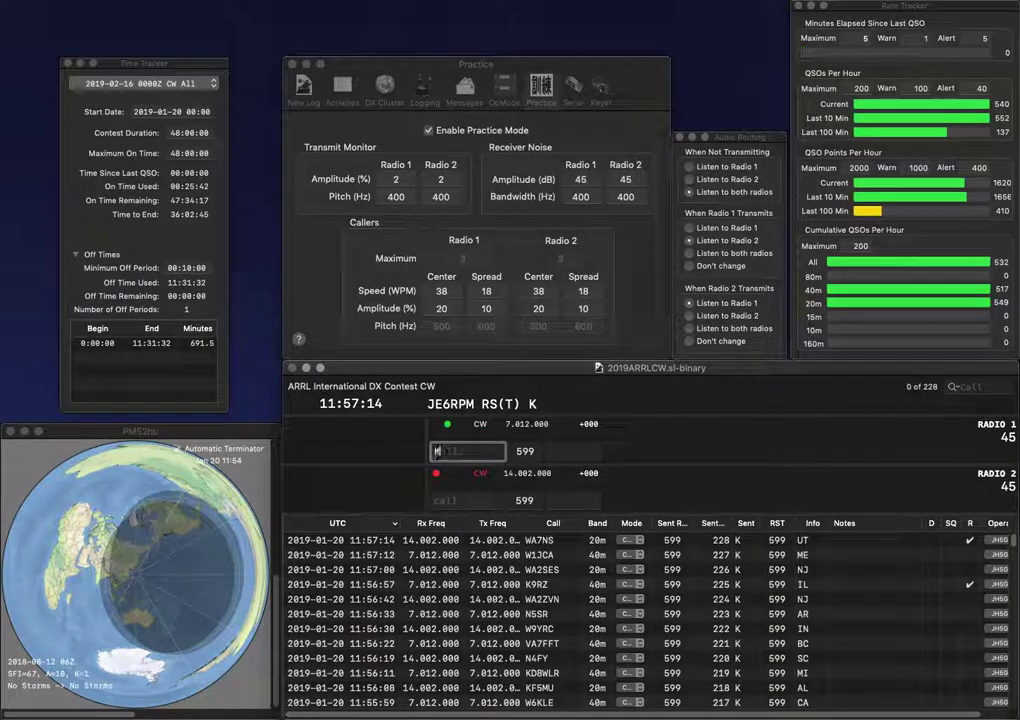
text(KC3EKA)
key(Return)
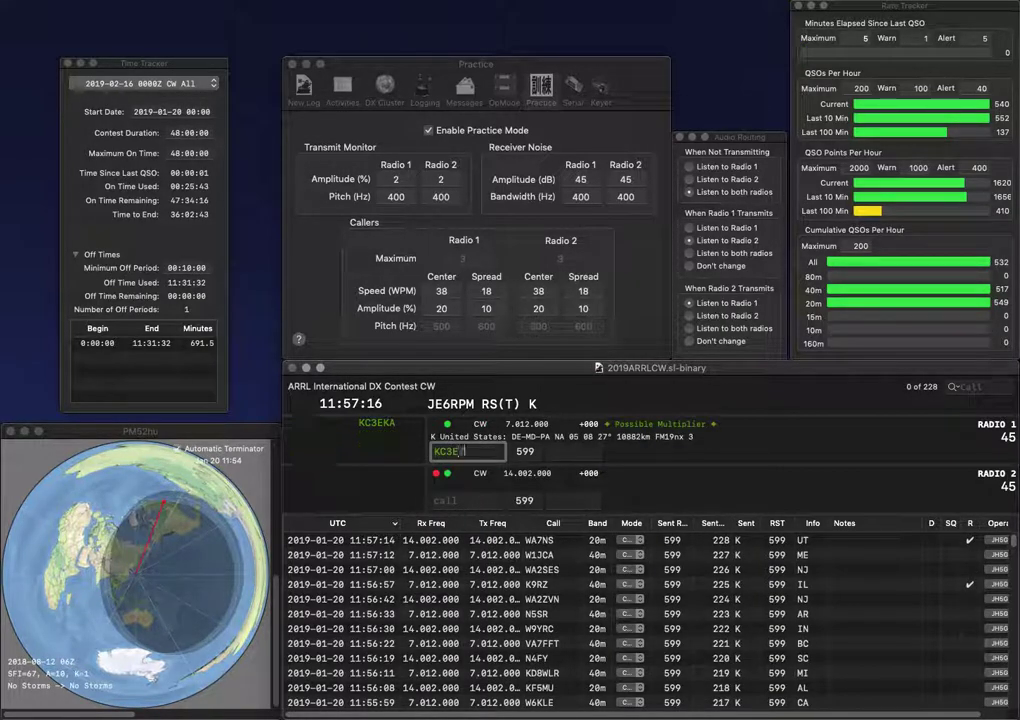
text(K2LTE)
key(Return)
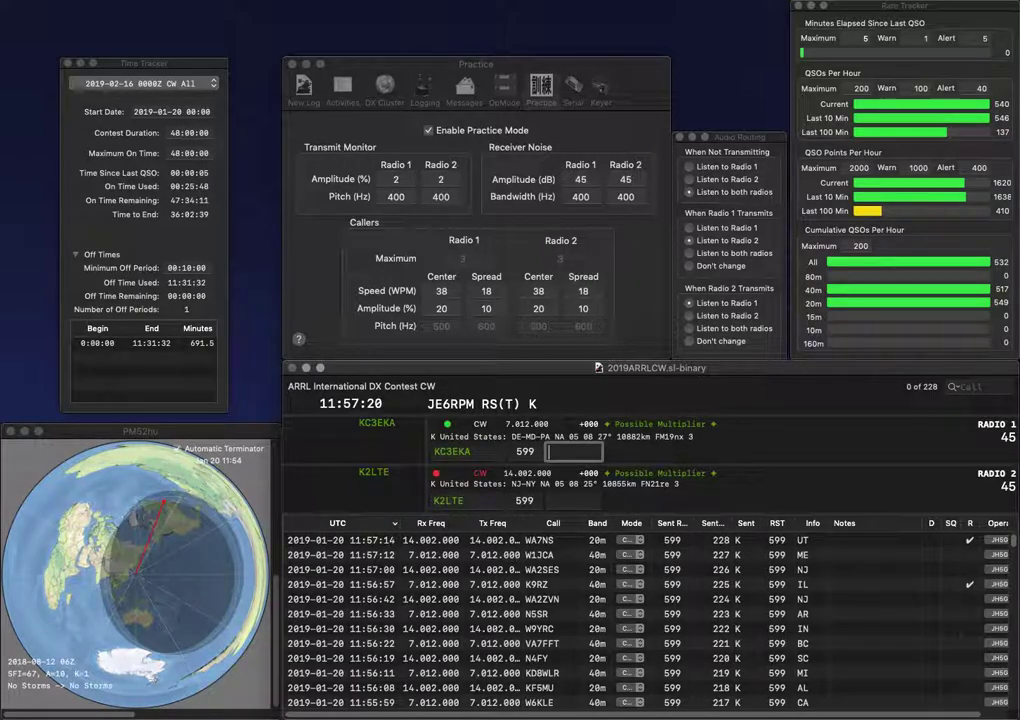
text(MD)
key(Return)
text(N)
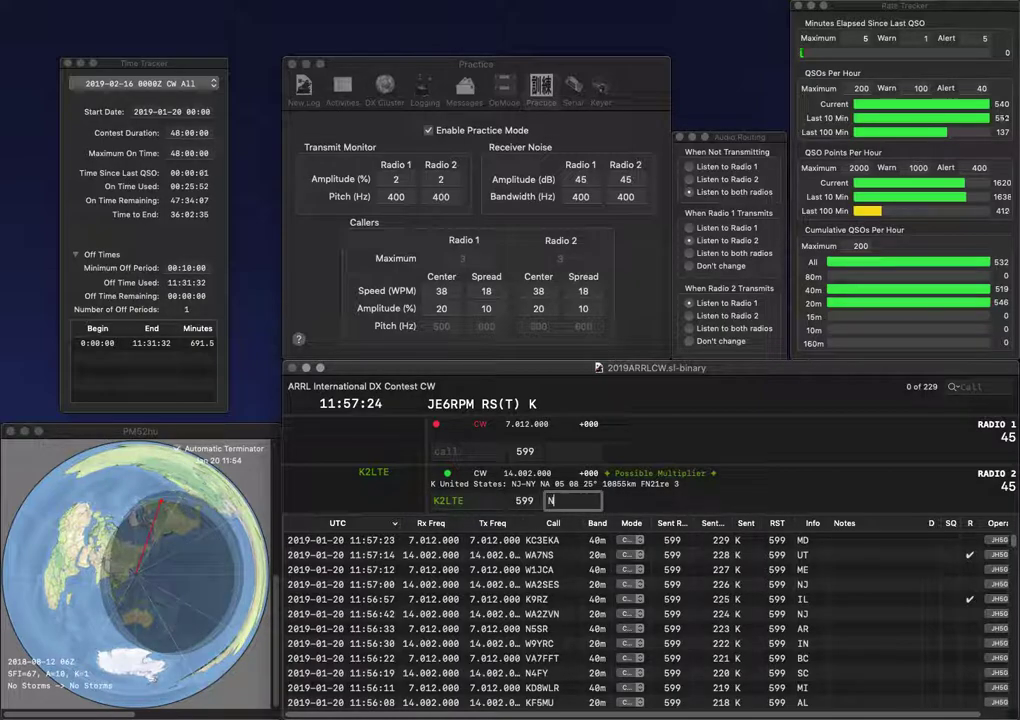
text(Y)
key(Return)
Step: Work and log K0SM with exchange IA on Radio 2 and KB9RPS with exchange IL on Radio 1, answering it first with the partial call KB9
text(K6)
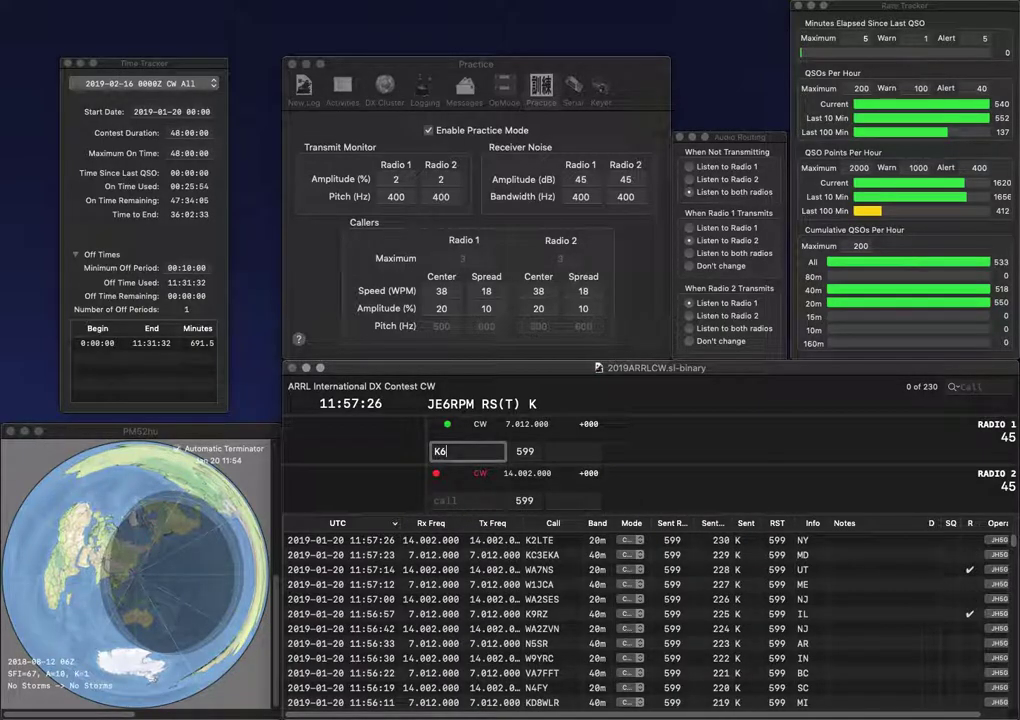
text(9)
key(Return)
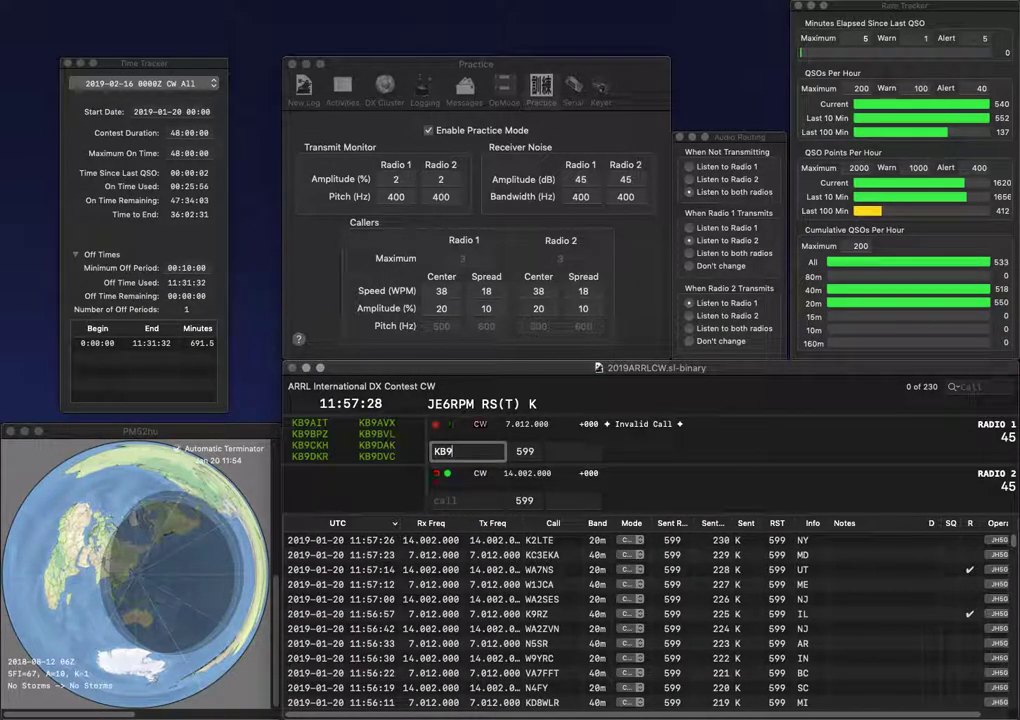
text(K0SM)
key(Return)
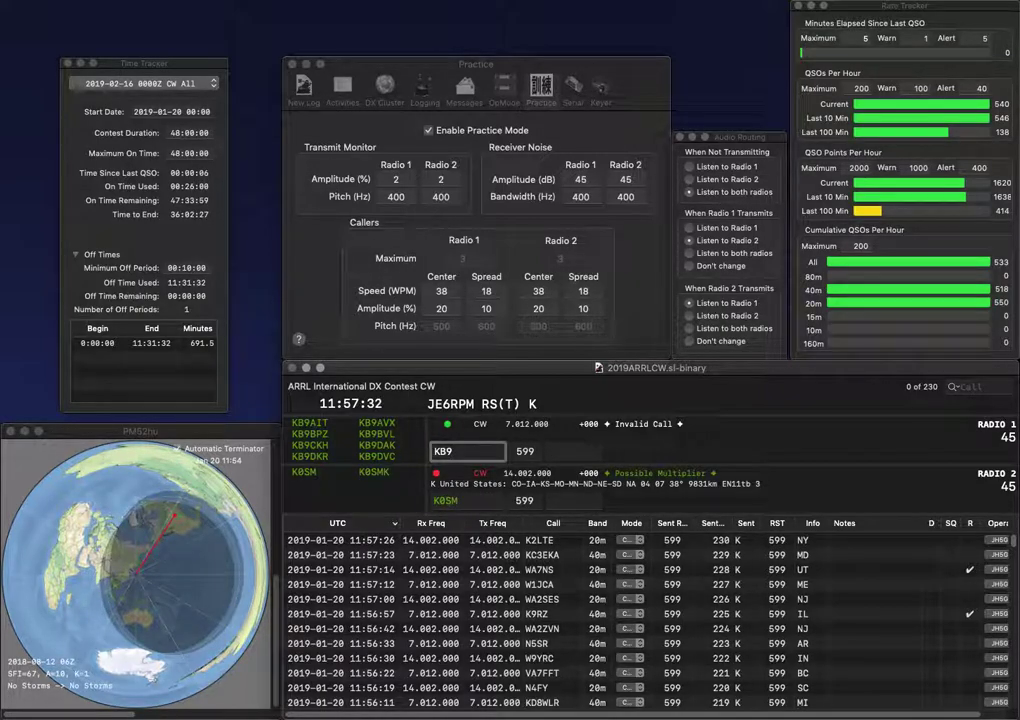
text(RPS)
key(Return)
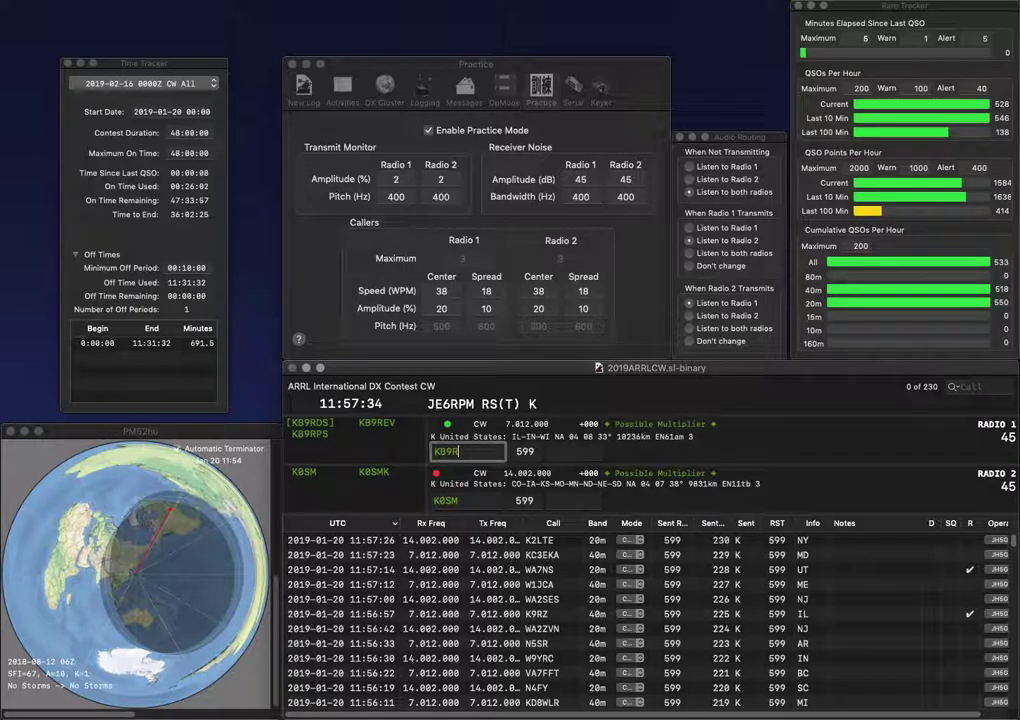
key(Tab)
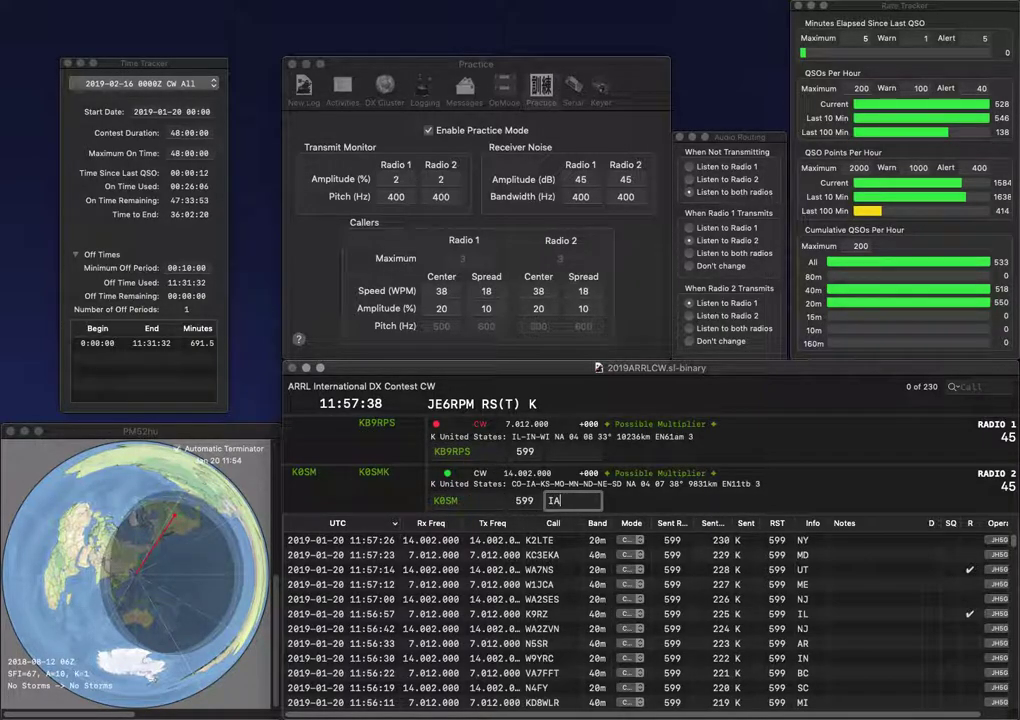
key(Return)
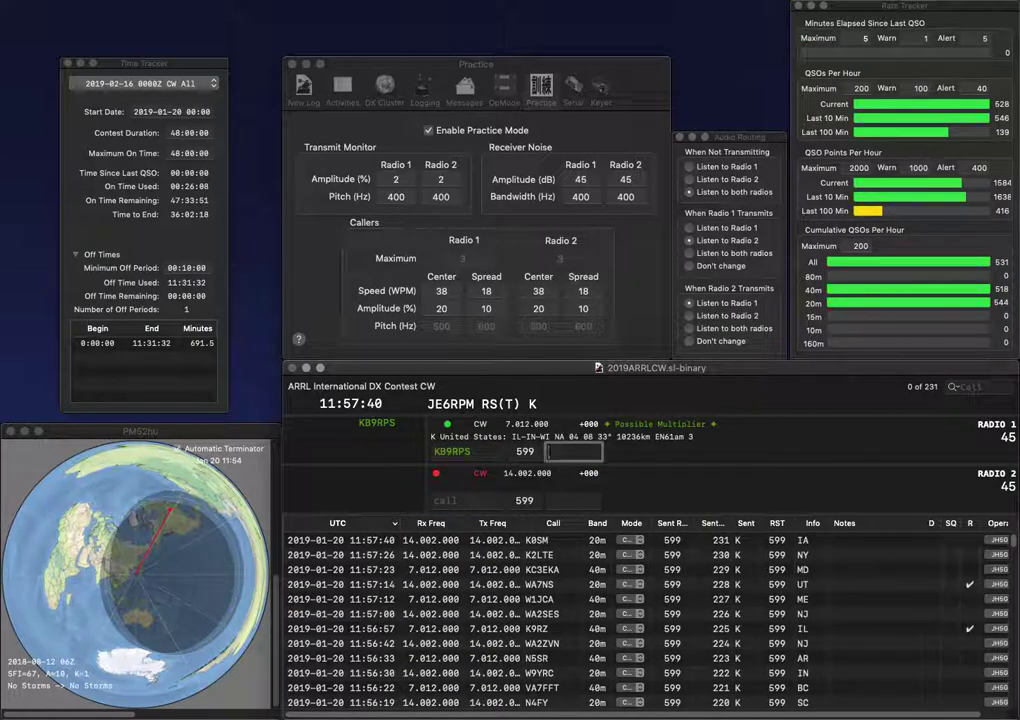
key(Return)
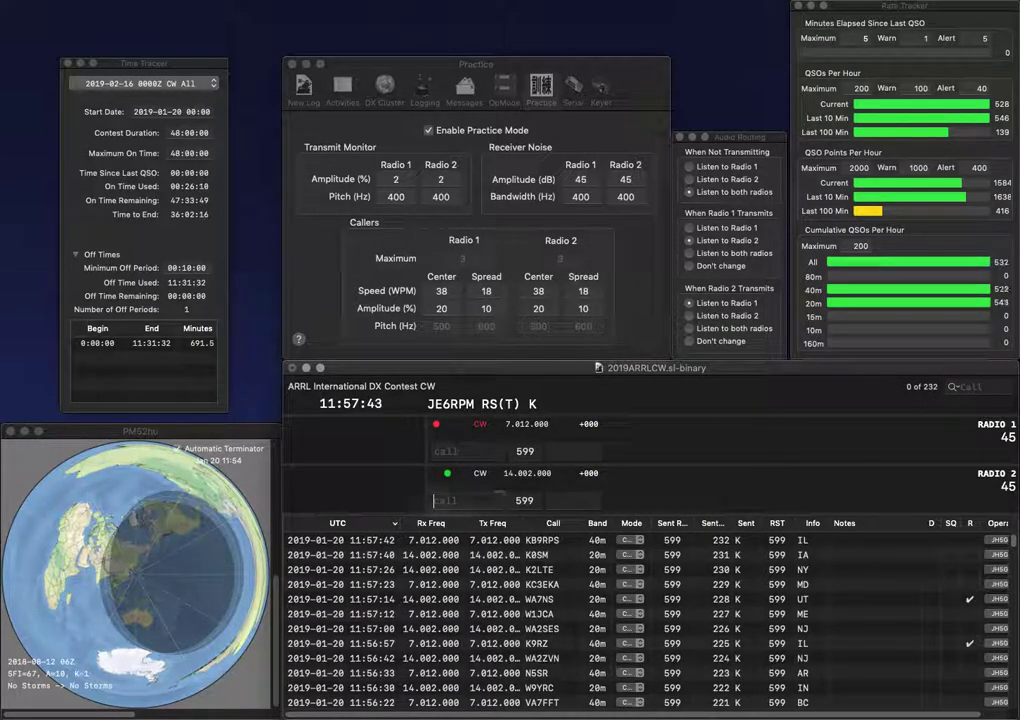
text(WB2ZEI)
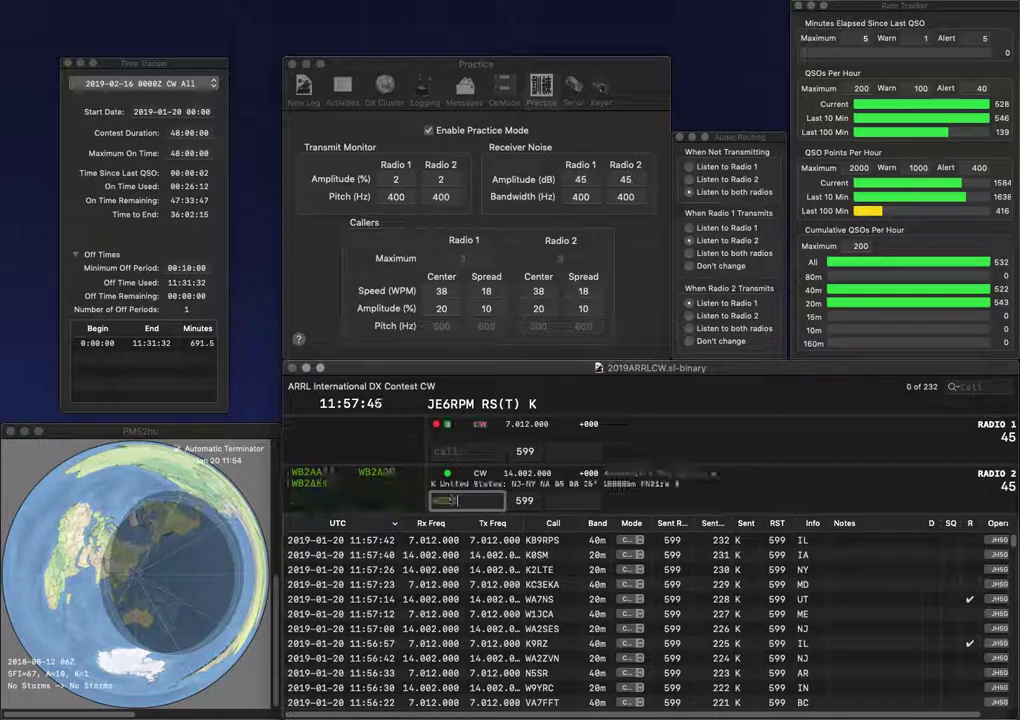
key(Return)
text(NC9A)
key(Return)
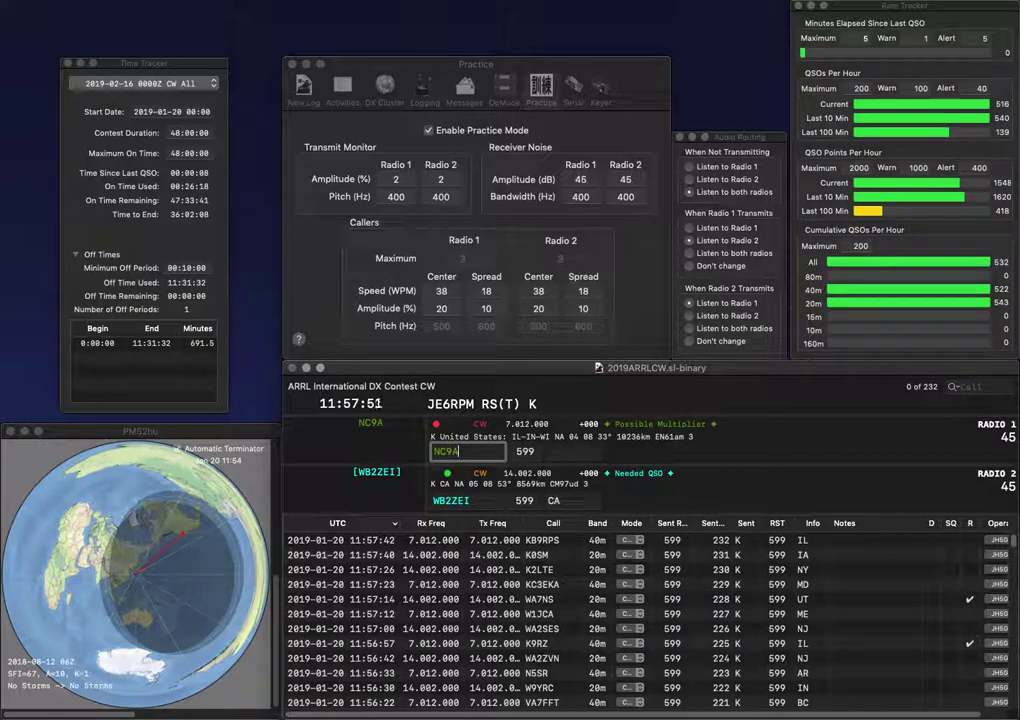
key(Return)
text(IN)
key(Return)
Step: Work and log K6JS with exchange CA on Radio 2, answering a Radio 1 caller with the partial call WB2
text(K)
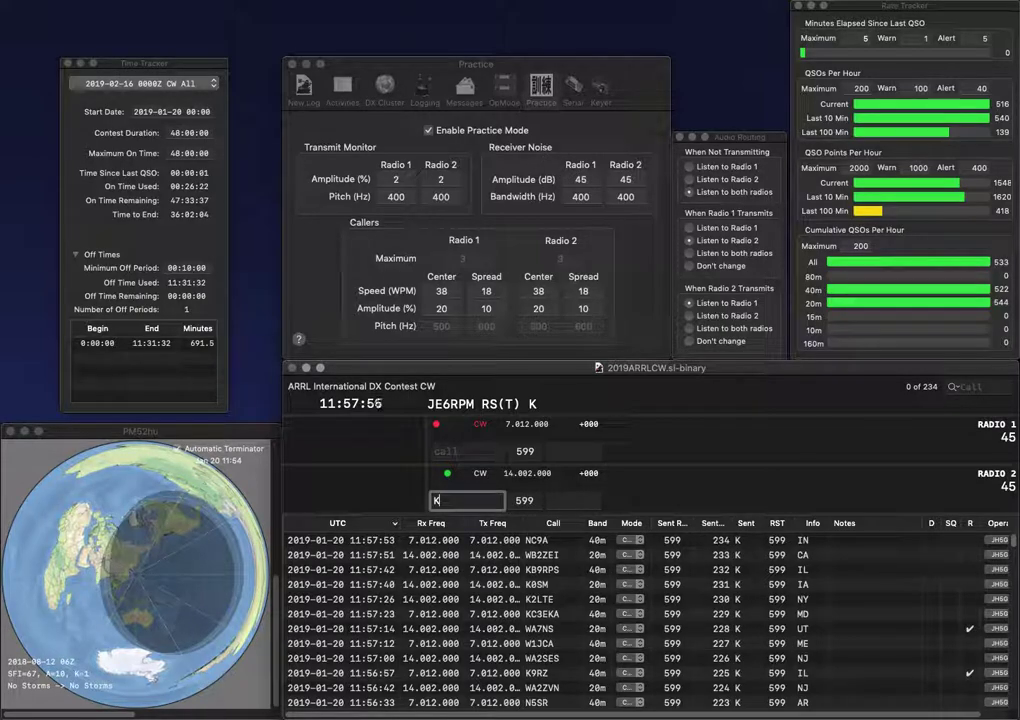
text(6JS)
key(Return)
text(WB2)
key(Return)
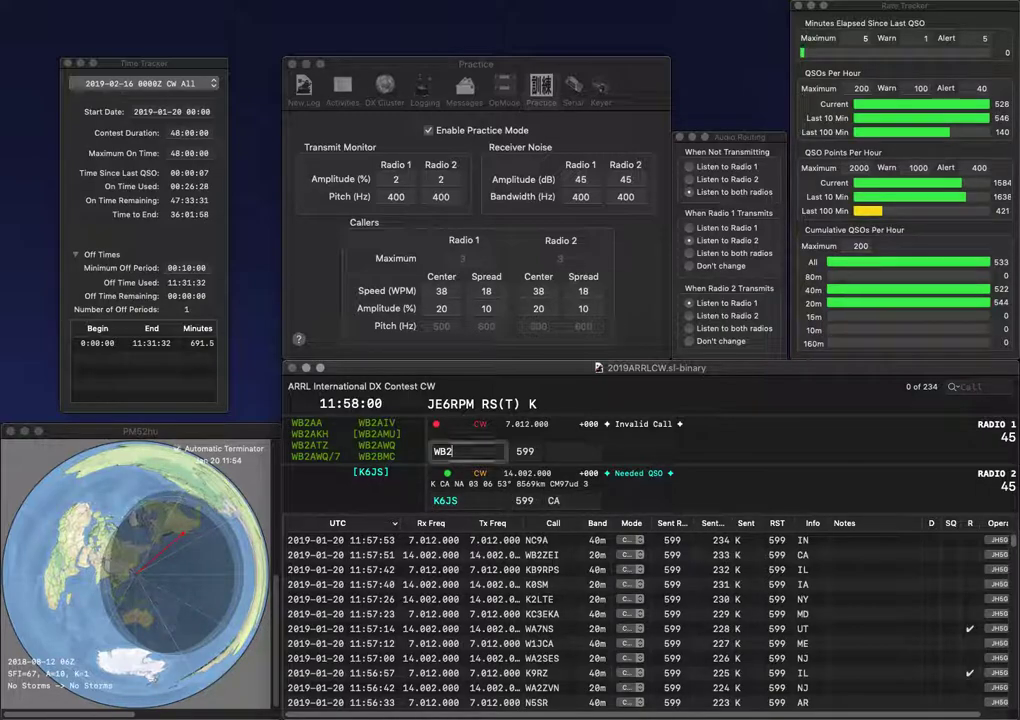
key(Return)
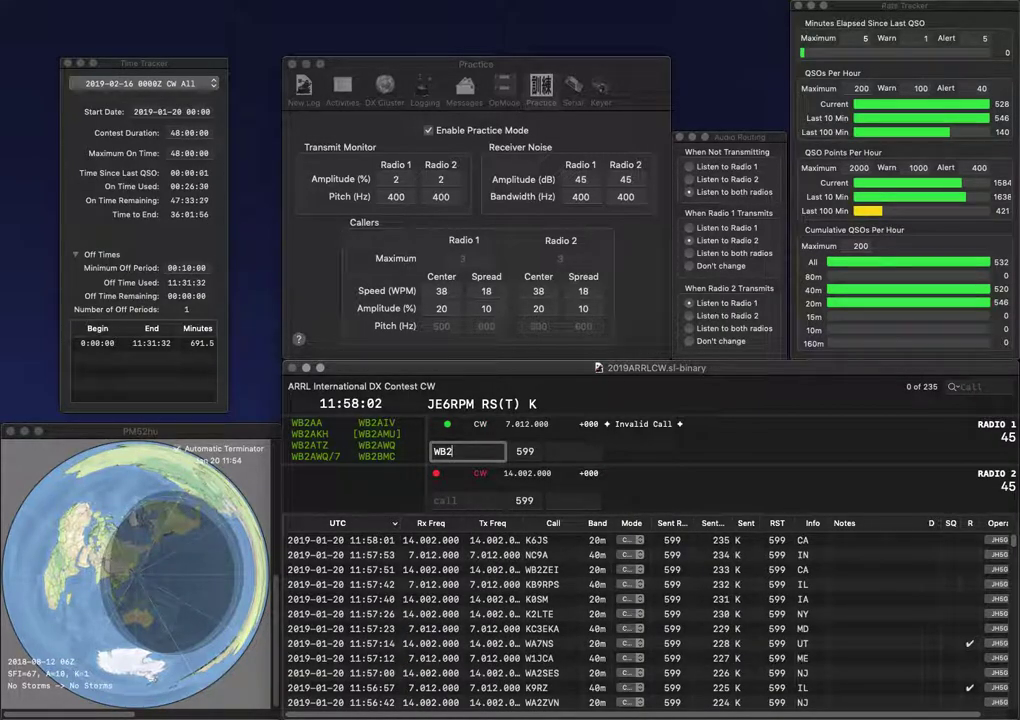
Step: Correct the Radio 1 partial call to WD5C and answer the caller with it
key(BackSpace)
text(5C)
key(Right)
key(Right)
key(BackSpace)
text(D)
key(Return)
Step: Enter the partial call WJA on Radio 2, and complete the Radio 1 call as WD5CCA and answer it
text(JA)
key(Left)
key(Left)
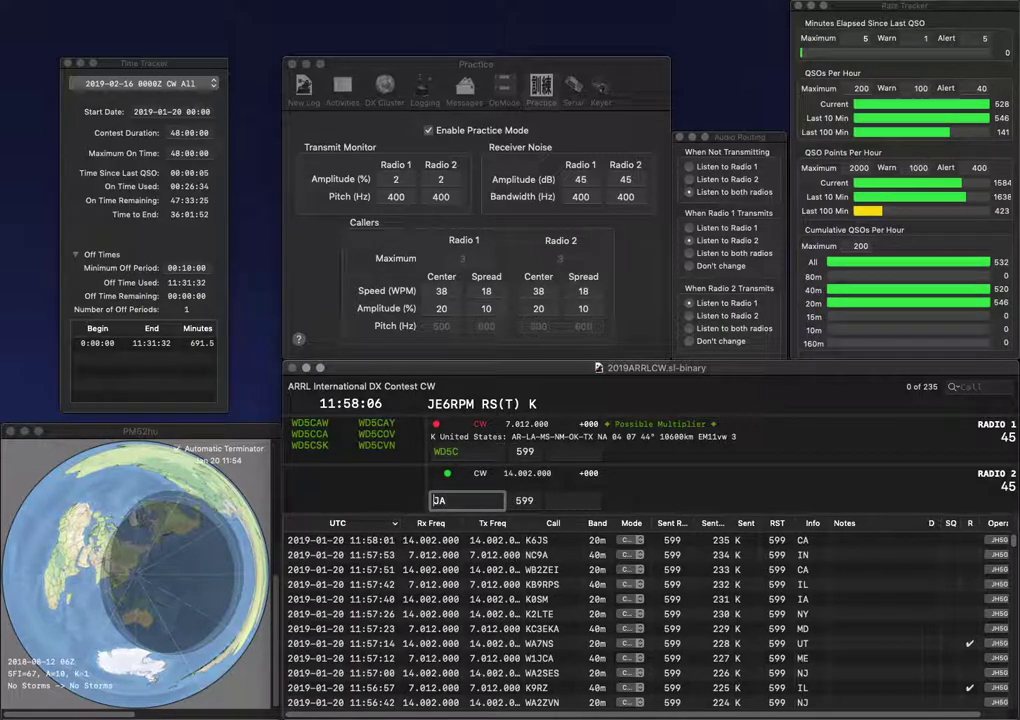
text(W)
click(441, 451)
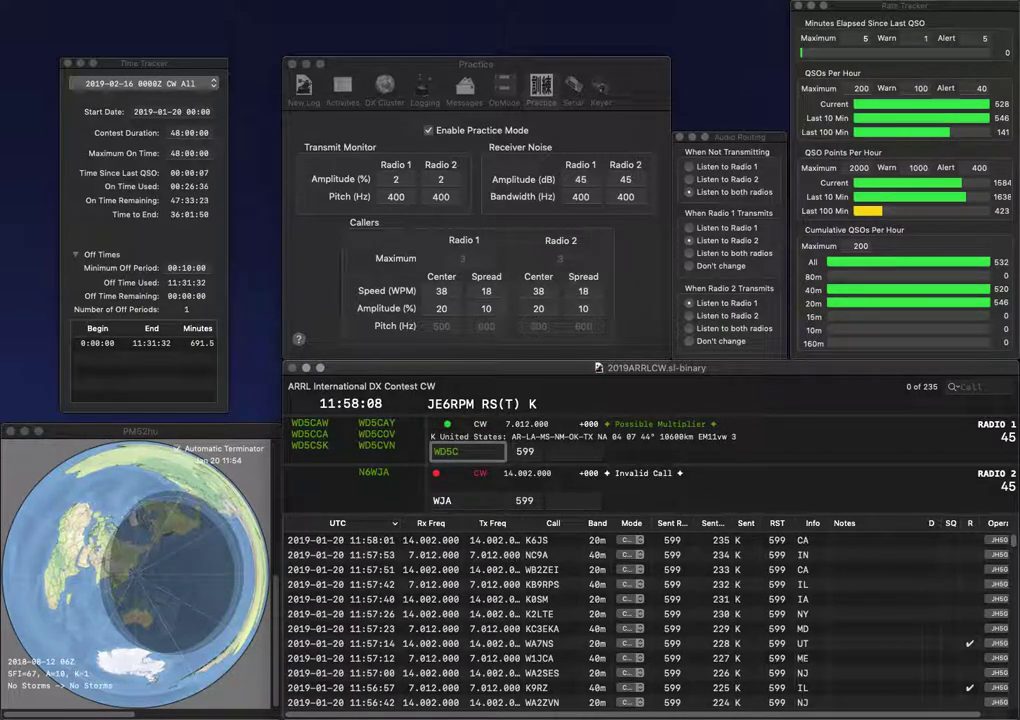
text(CA)
key(Return)
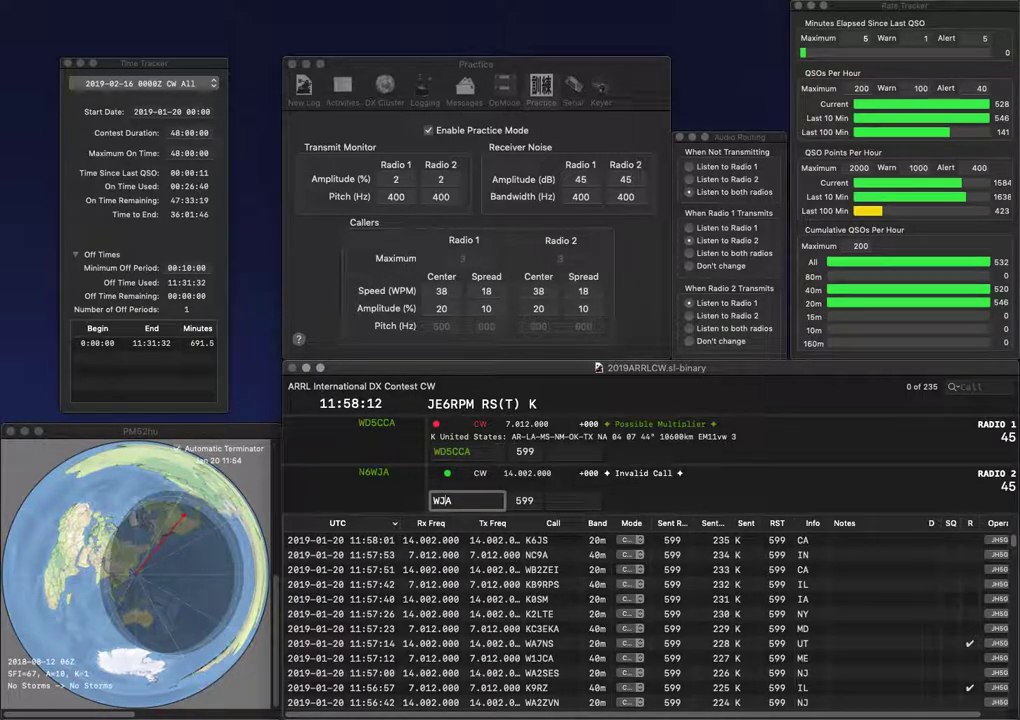
Step: Complete the Radio 2 call as W1JA, and log WD5CCA with exchange NM on Radio 1 and W1JA with exchange CT on Radio 2
key(Left)
text(1)
key(Return)
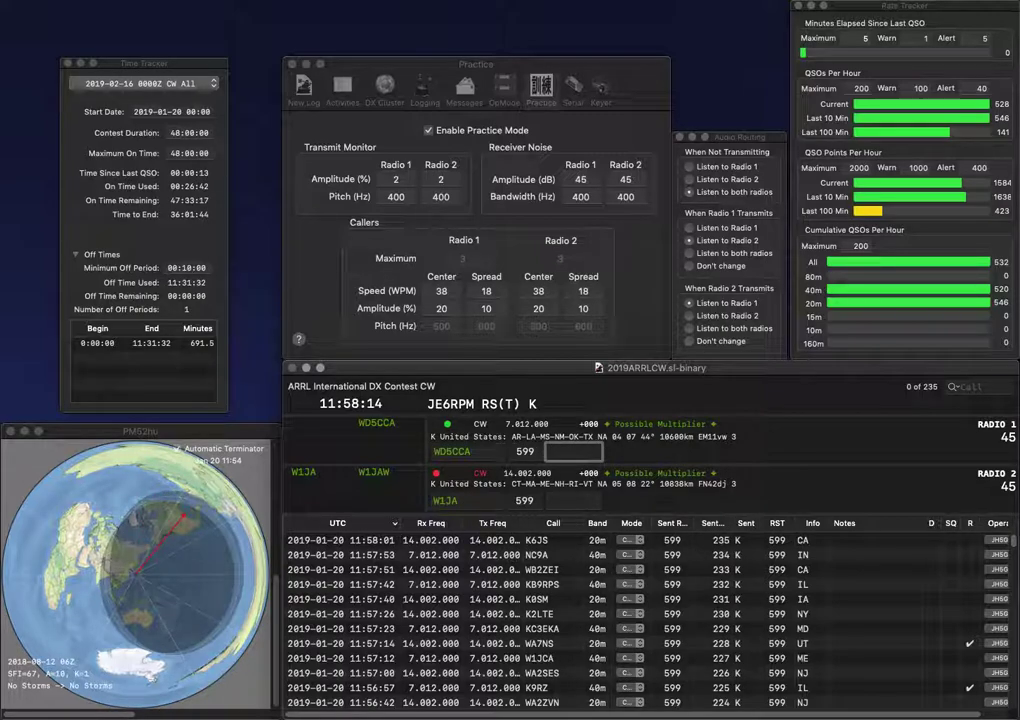
text(NM)
key(Return)
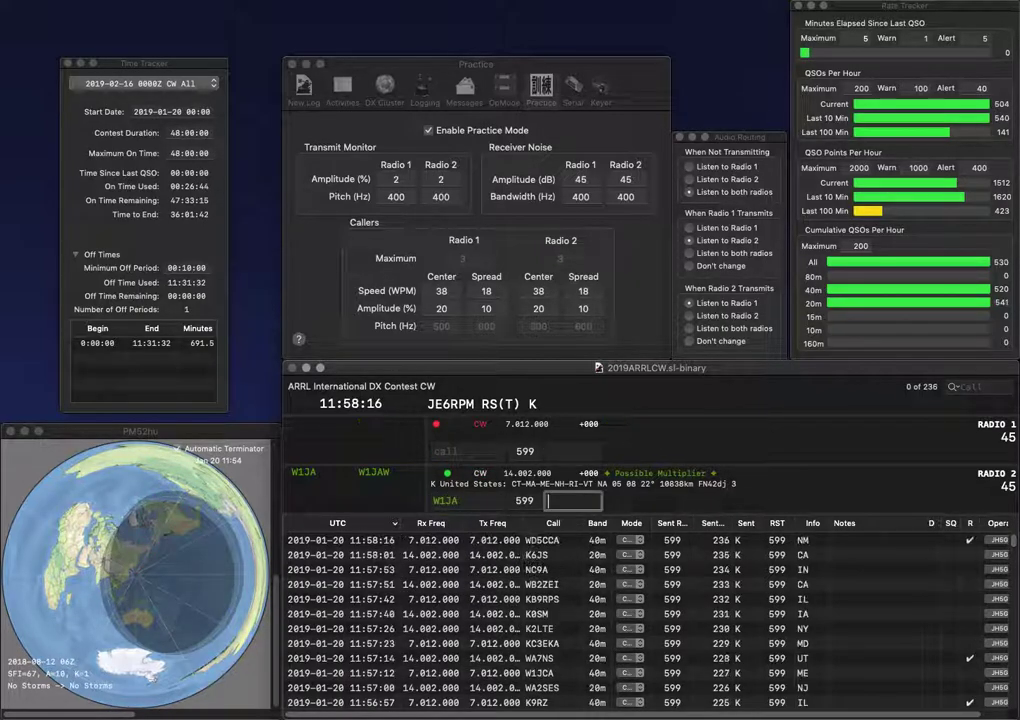
text(CT)
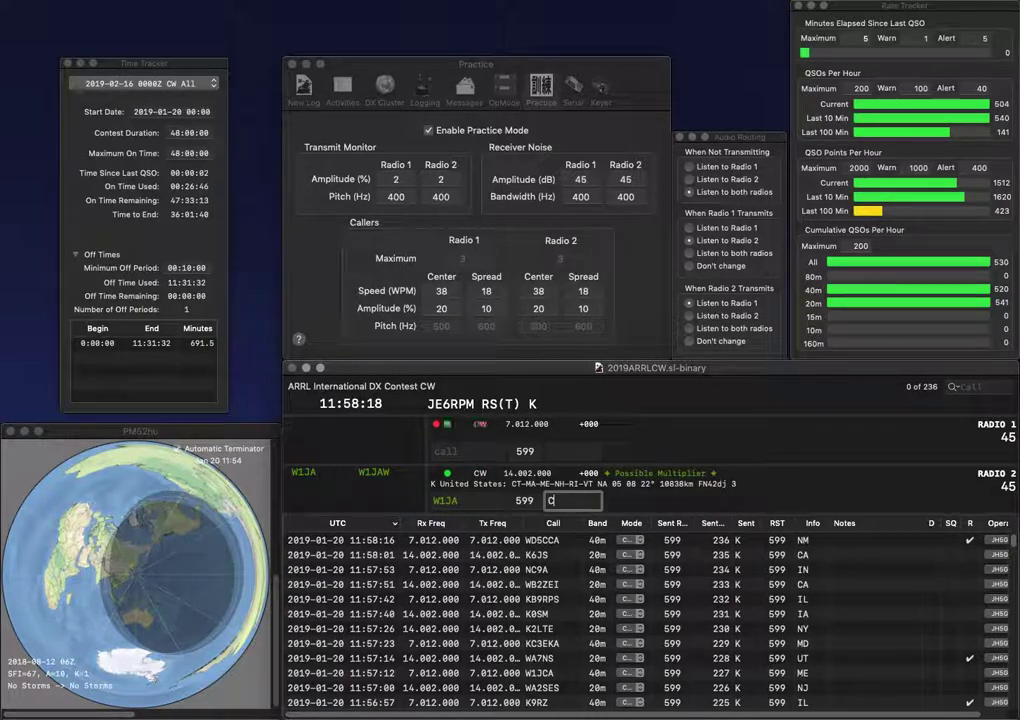
key(Return)
Step: Work and log VE3CW with exchange ON on Radio 1, and answer W2DLM on Radio 2, correcting the call to W3DLM
text(VE3CW)
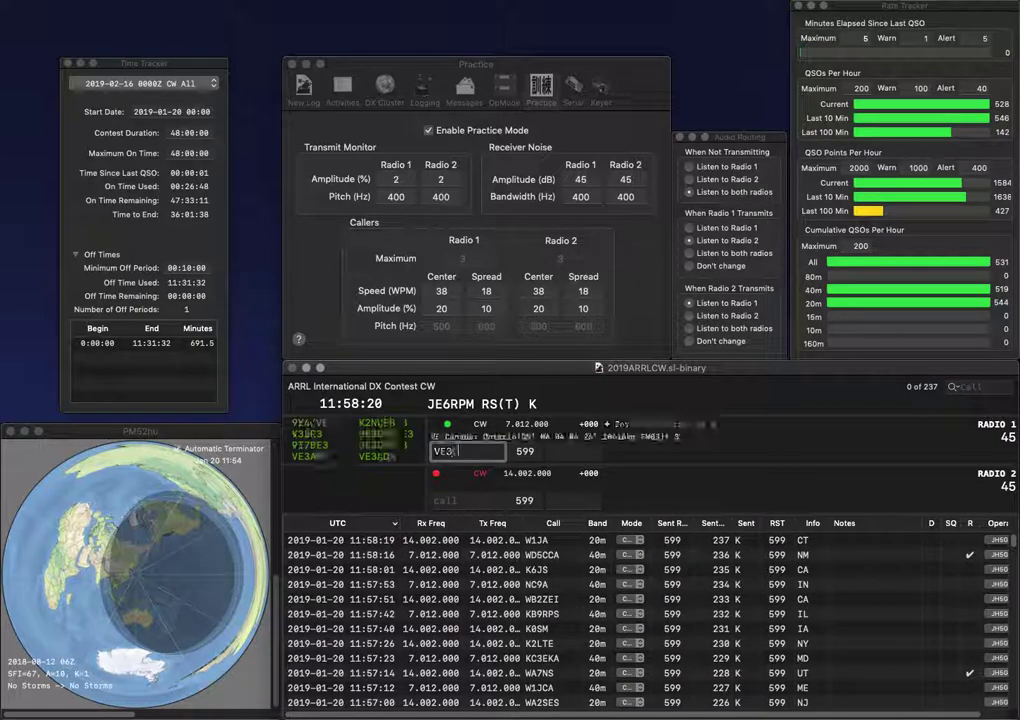
key(Return)
text(W2DLM)
key(Return)
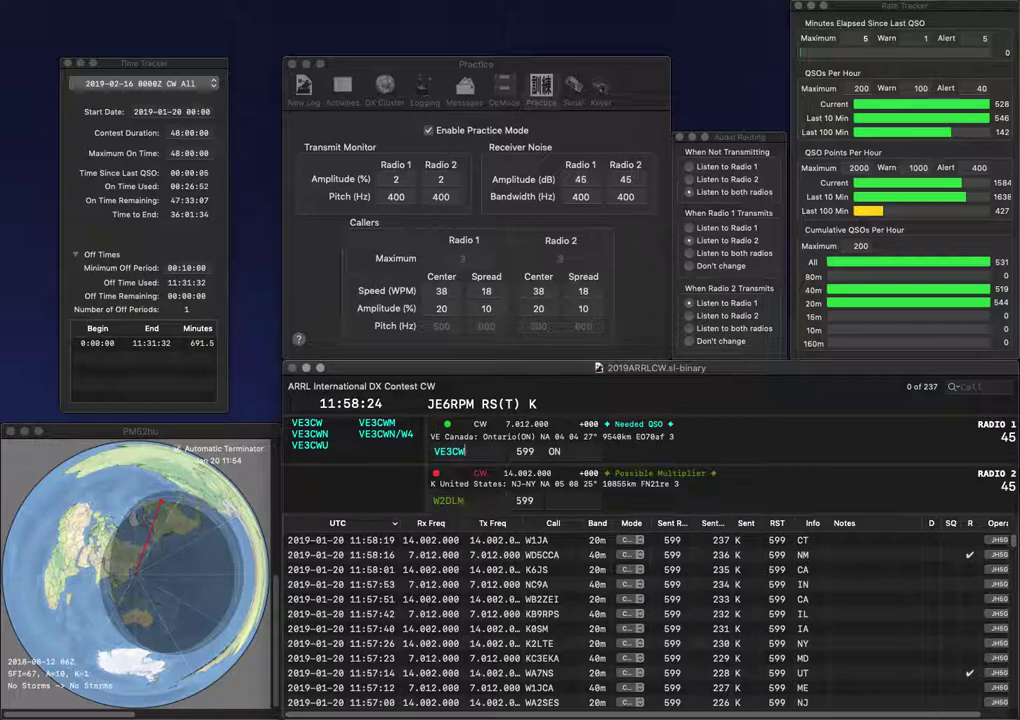
click(458, 501)
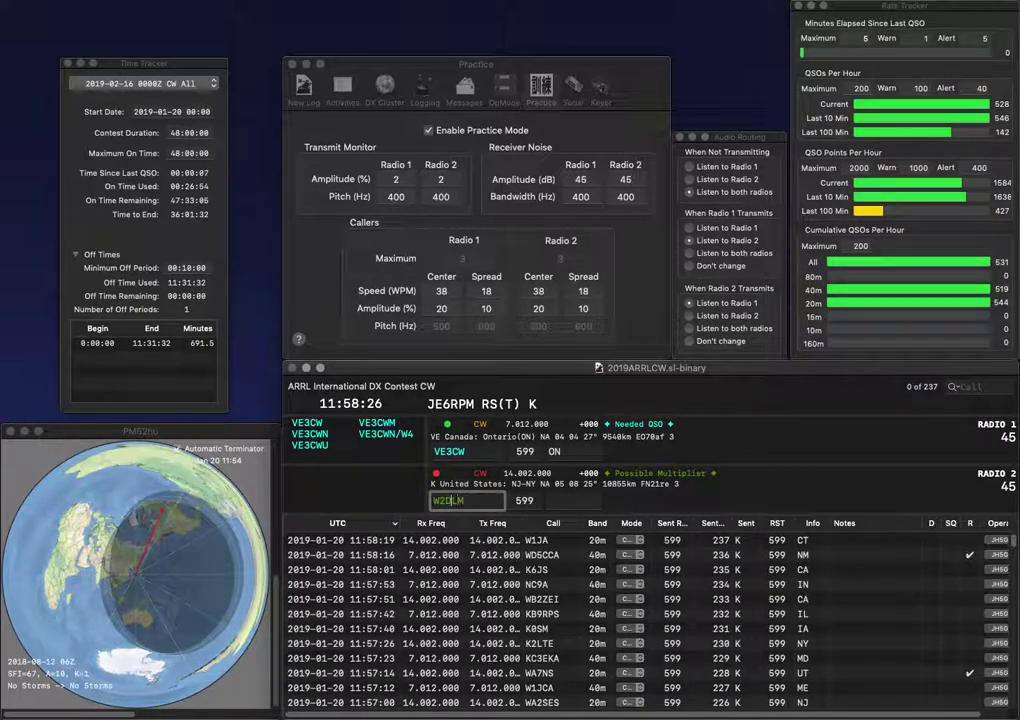
key(BackSpace)
text(3)
key(Return)
text(W3TRW)
key(Return)
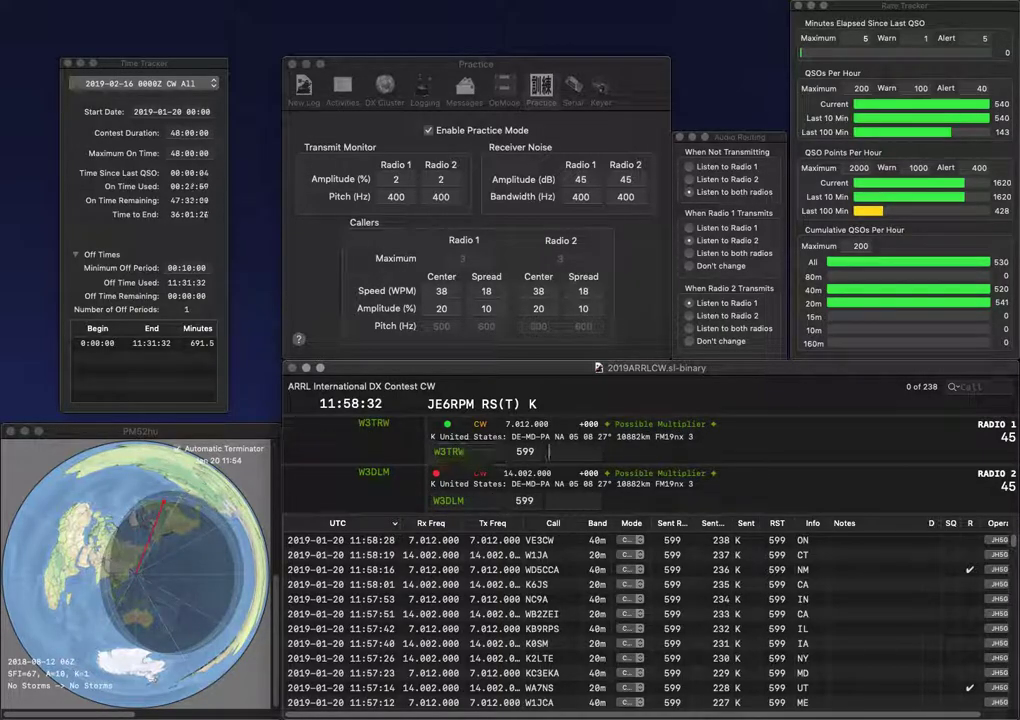
text(PA)
key(Return)
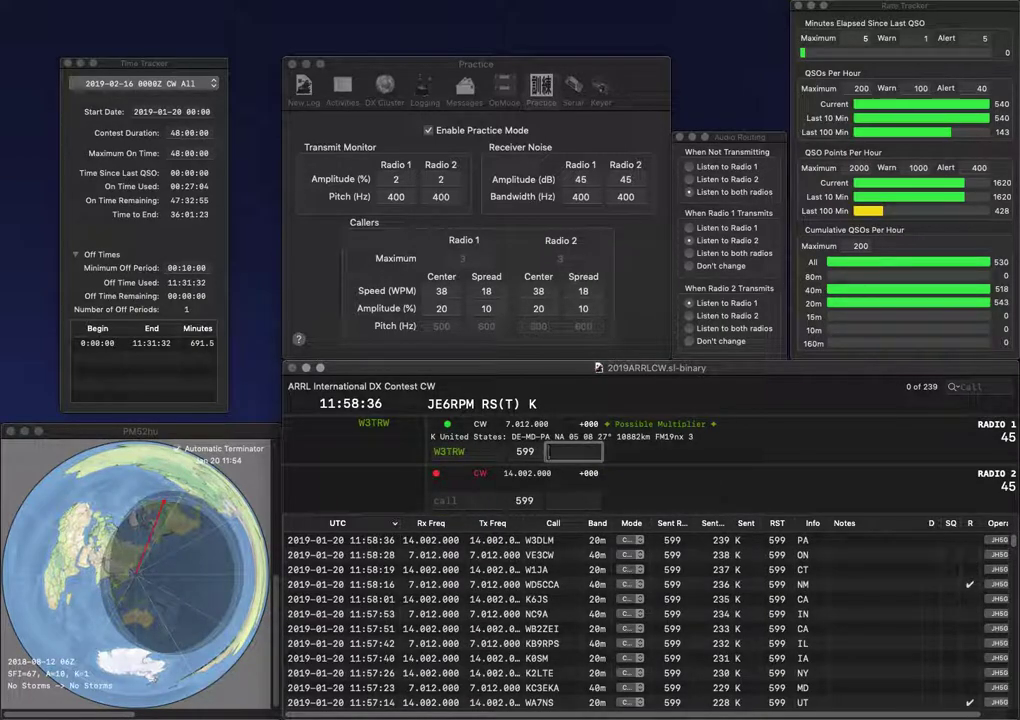
text(PA)
key(Return)
text(KA2BPP)
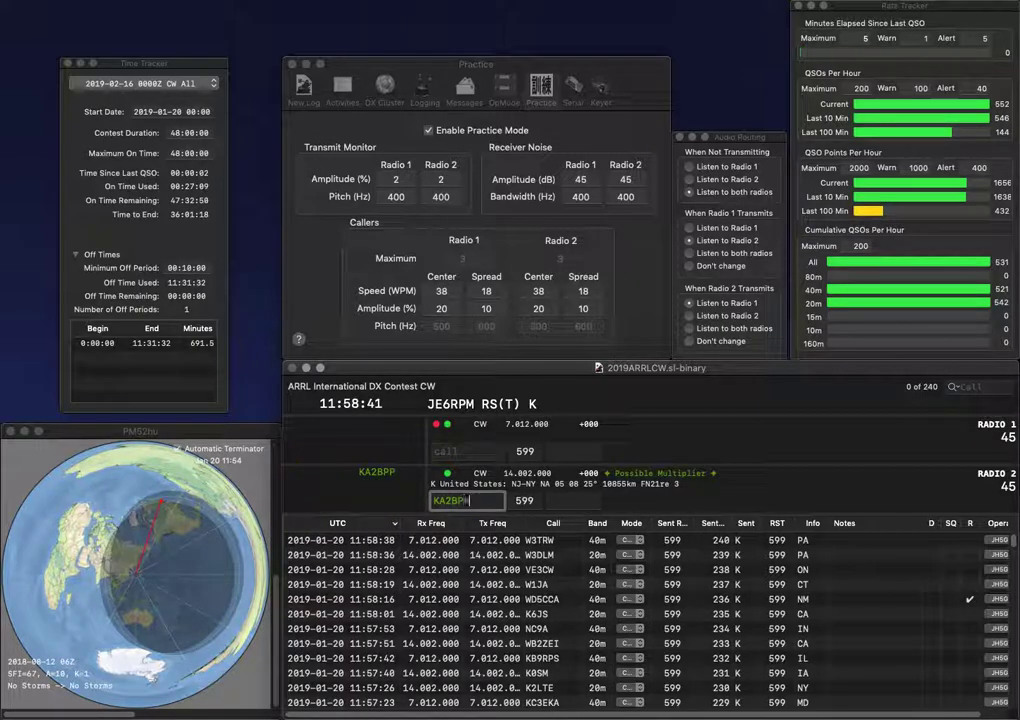
key(Return)
text(N2AE)
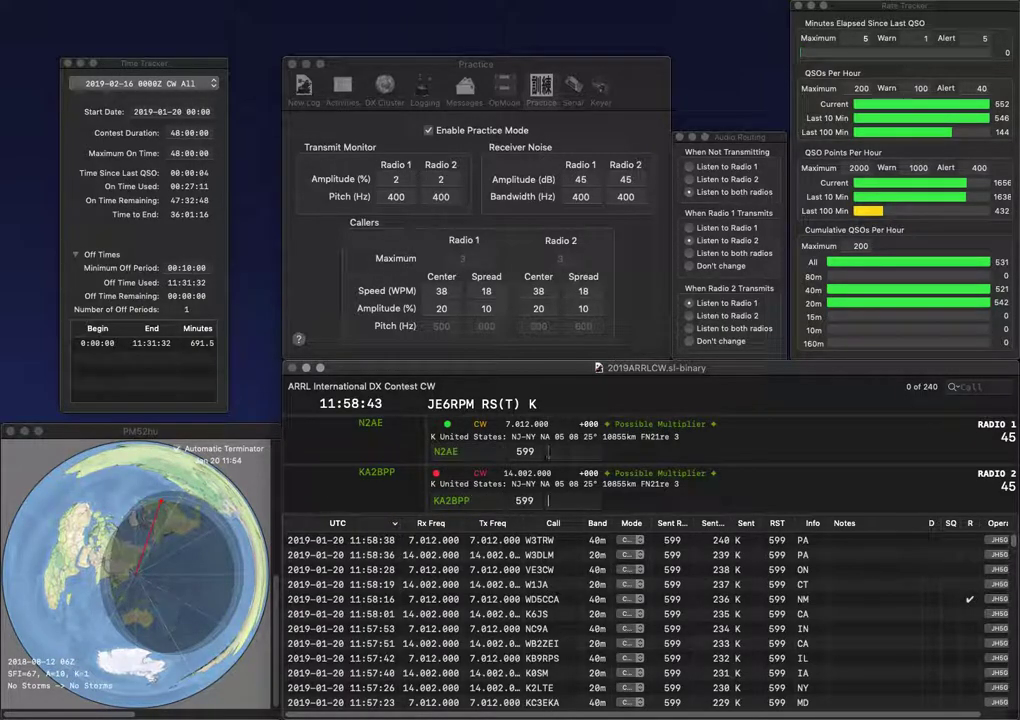
key(Return)
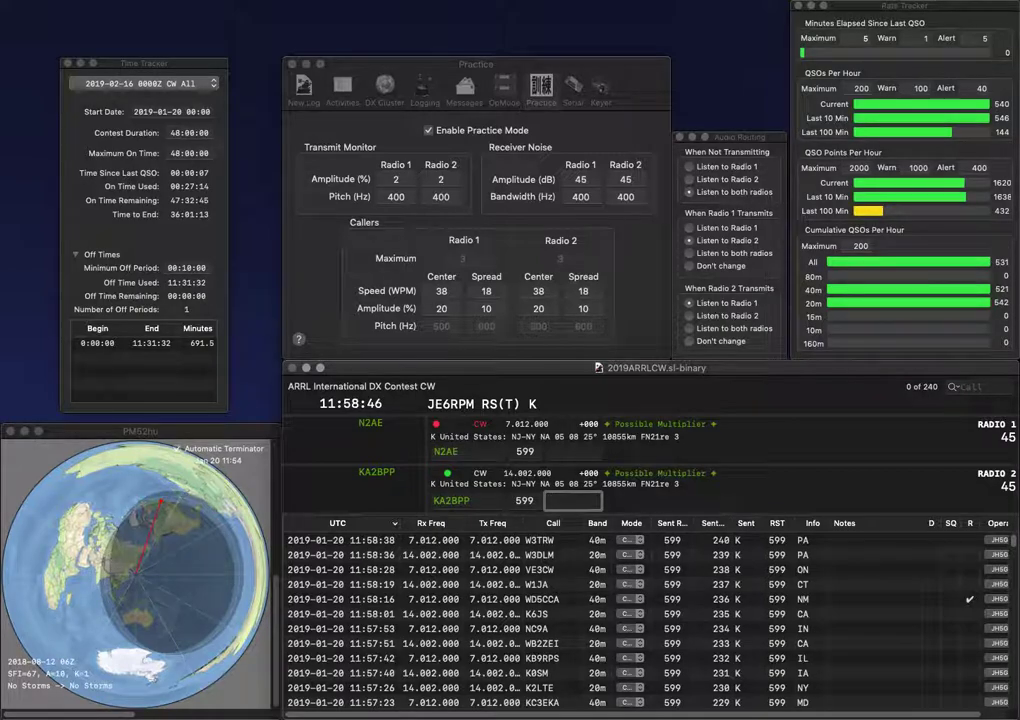
key(Return)
text(NY)
key(Return)
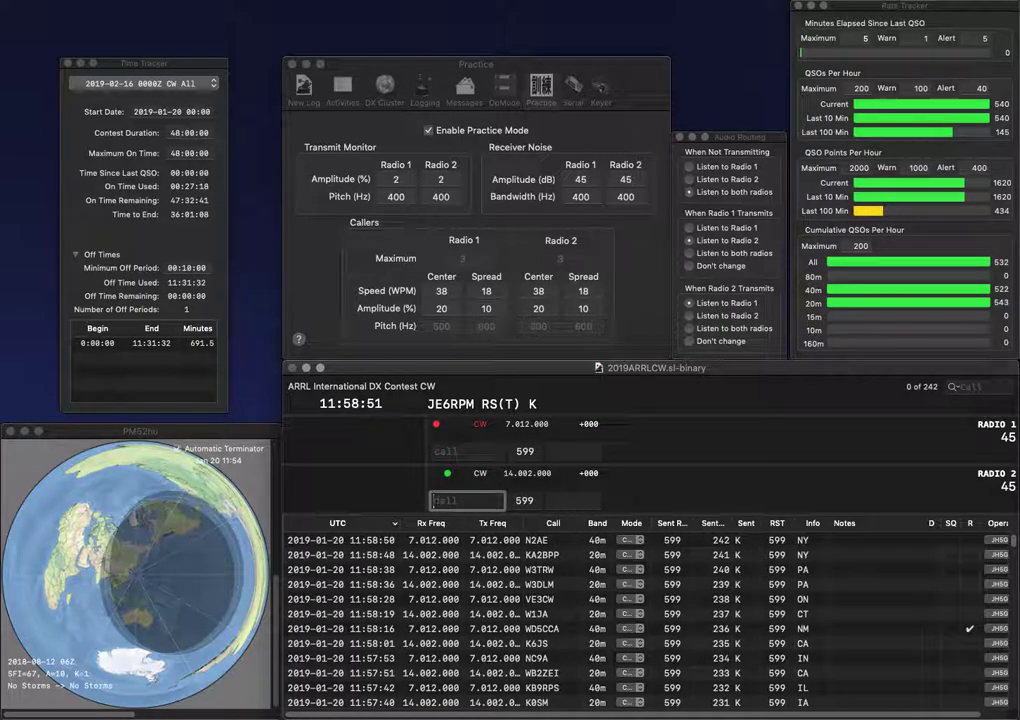
text(TTE)
key(Return)
text(K4ZW)
key(Return)
text(W4)
key(BackSpace)
text(5)
key(Return)
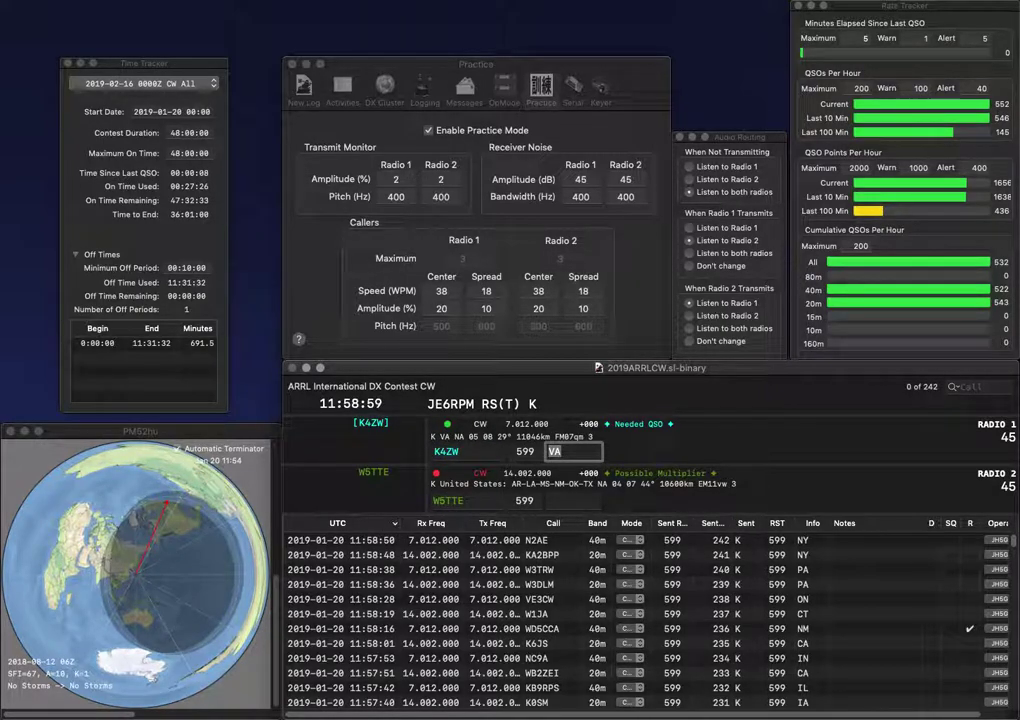
key(Return)
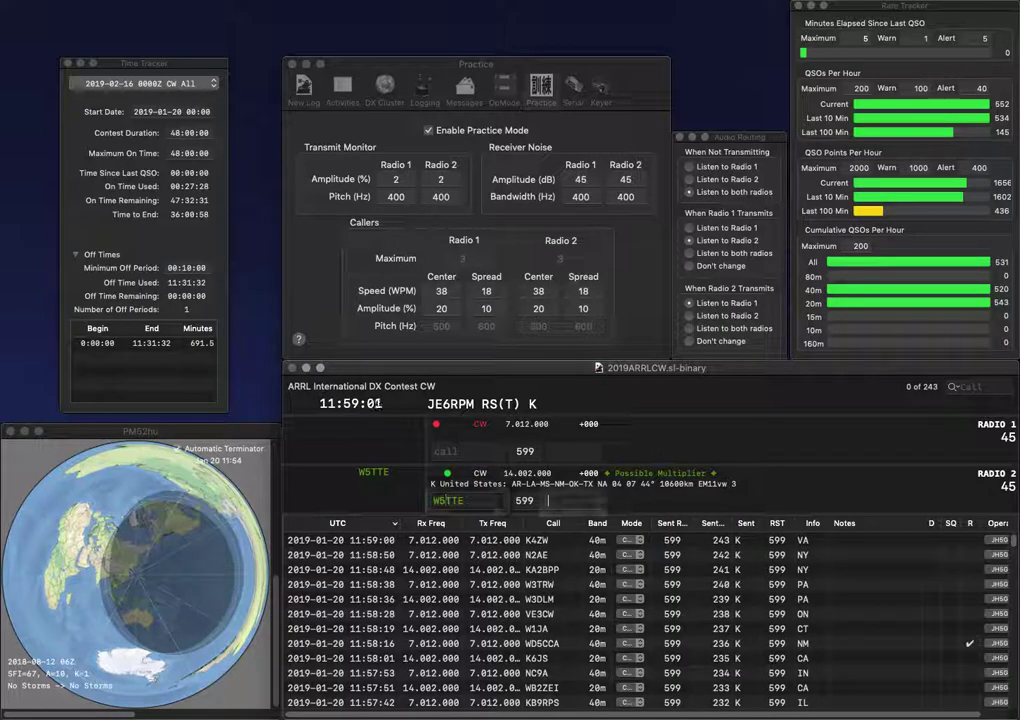
text(TX)
key(Return)
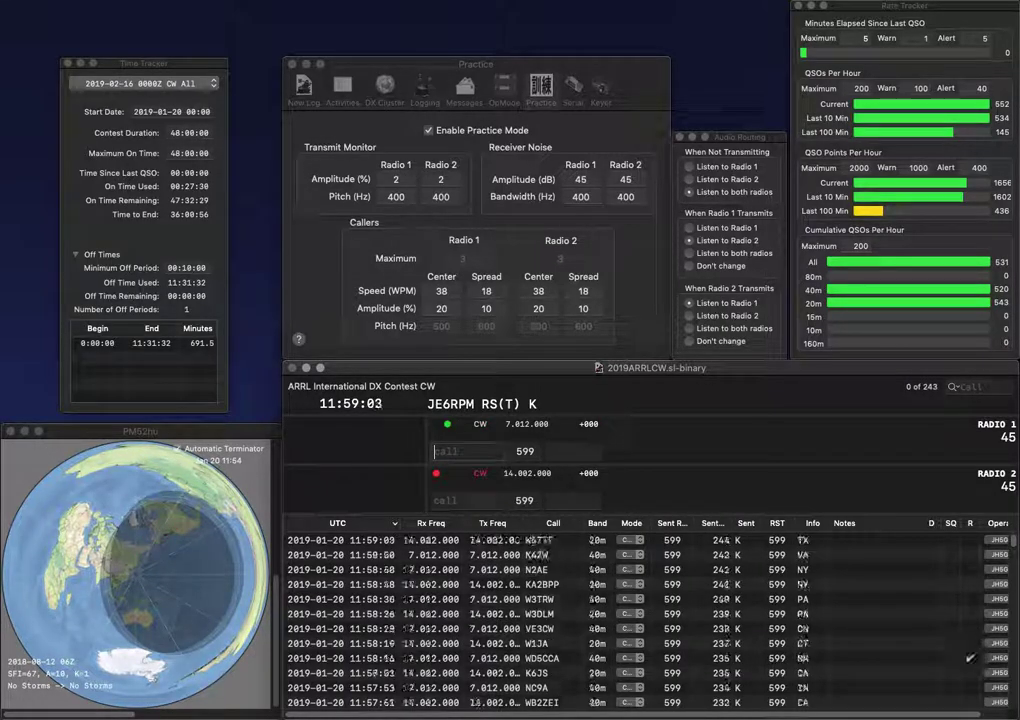
text(WE6P)
key(Return)
text(KG0AQ)
key(Return)
text(MS)
key(Return)
key(space)
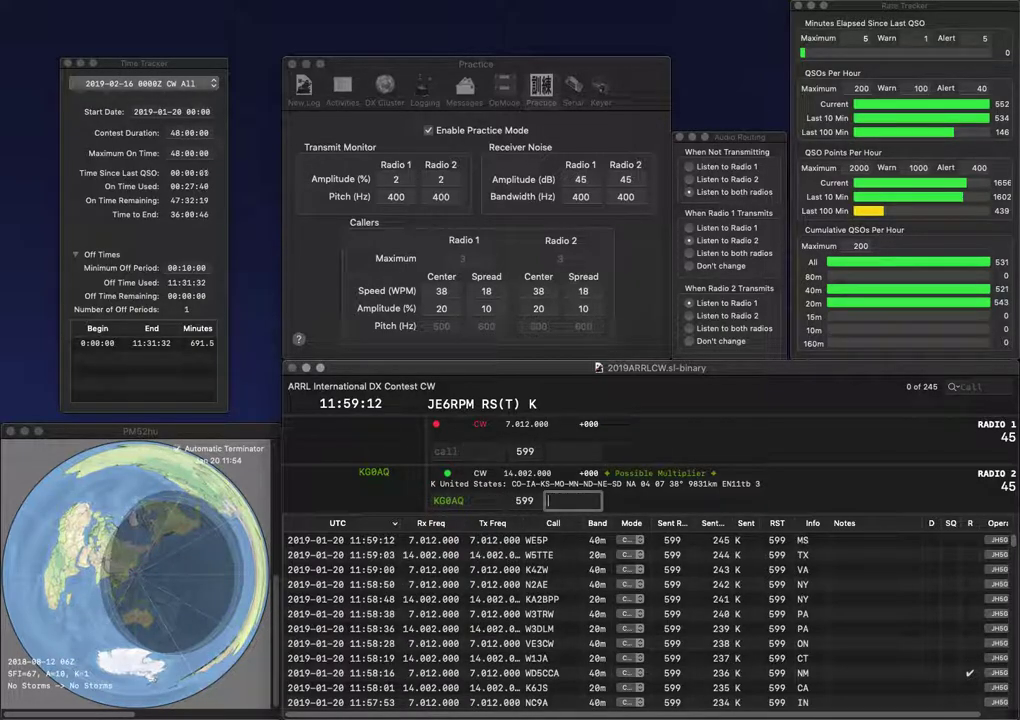
text(KS)
key(Return)
Step: Piece together the partial call KF0I on Radio 1 and answer the caller with it
text(9)
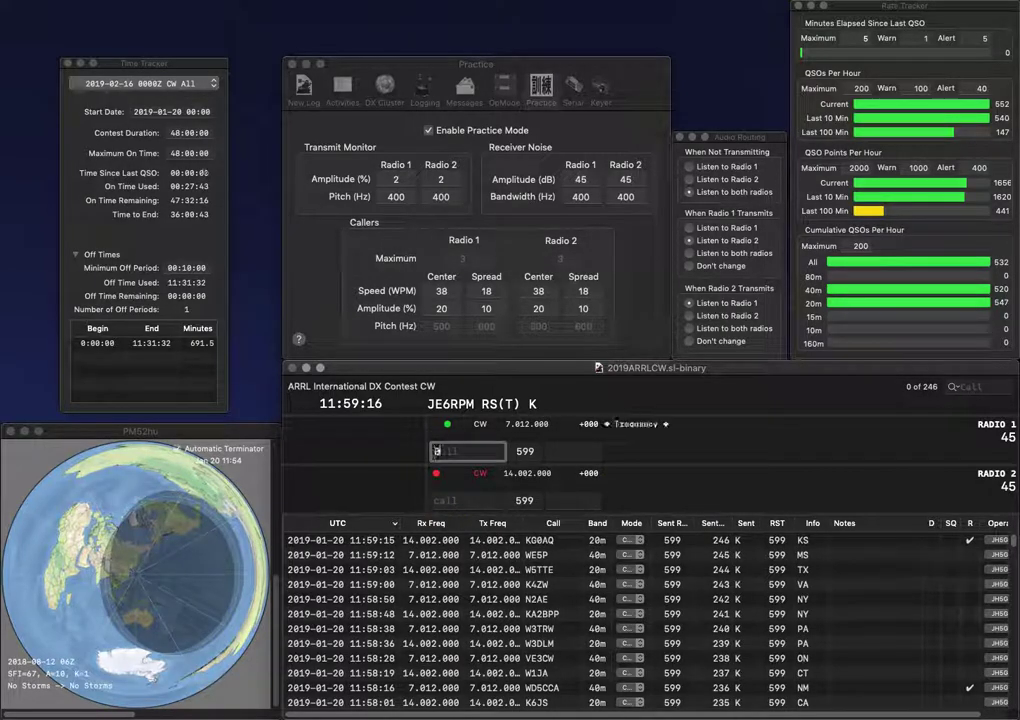
text(0I)
key(Left)
key(Left)
text(KI)
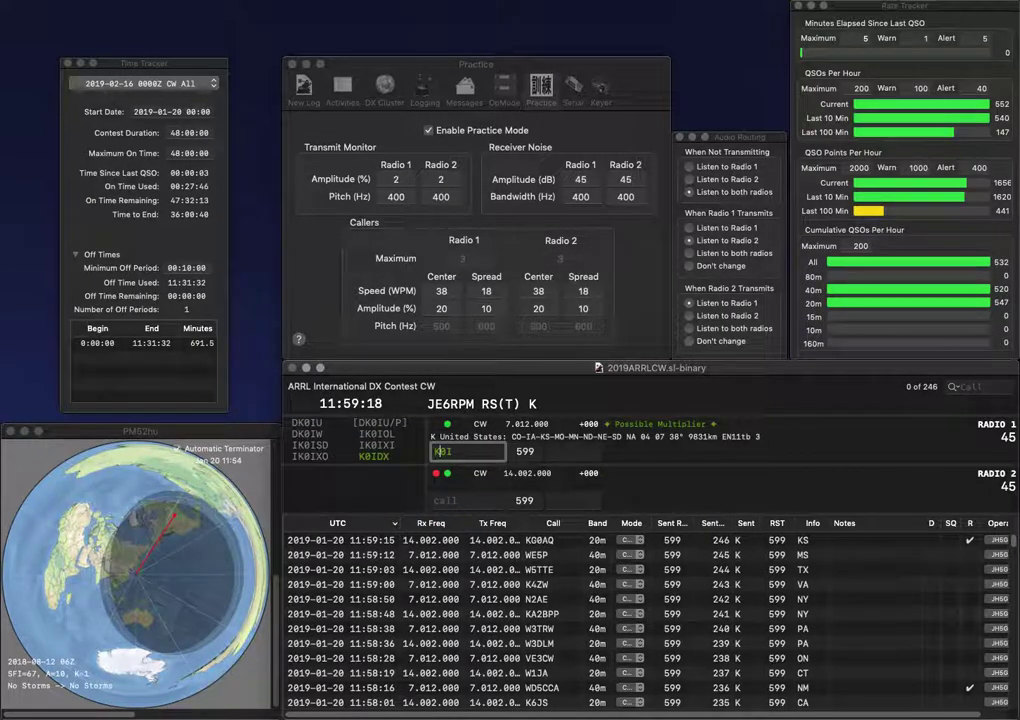
key(BackSpace)
text(F)
key(Return)
Step: Answer a Radio 2 caller as K6GD, and correct the Radio 1 call to KF0JB and answer it
text(KGD)
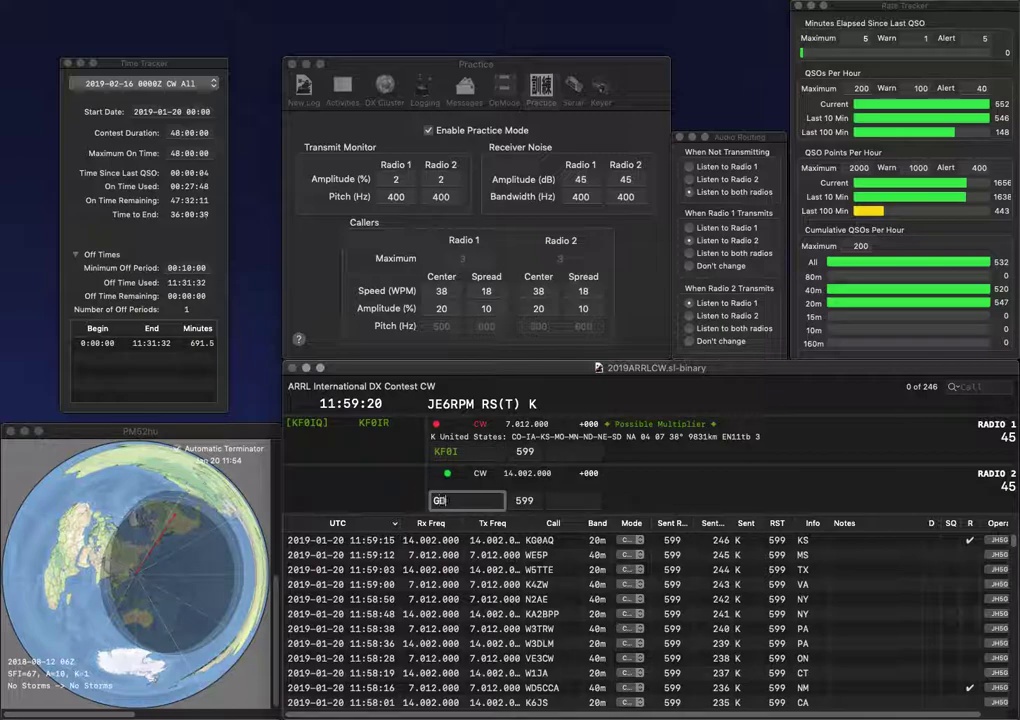
key(Left)
key(Left)
text(6)
key(Return)
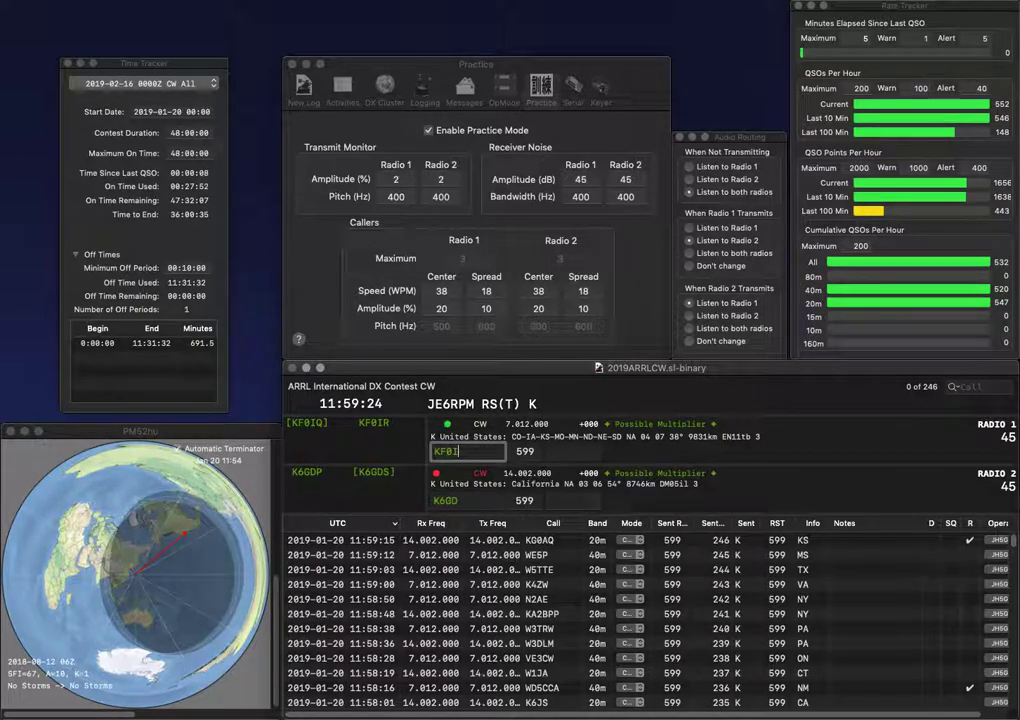
key(BackSpace)
text(JB)
key(Return)
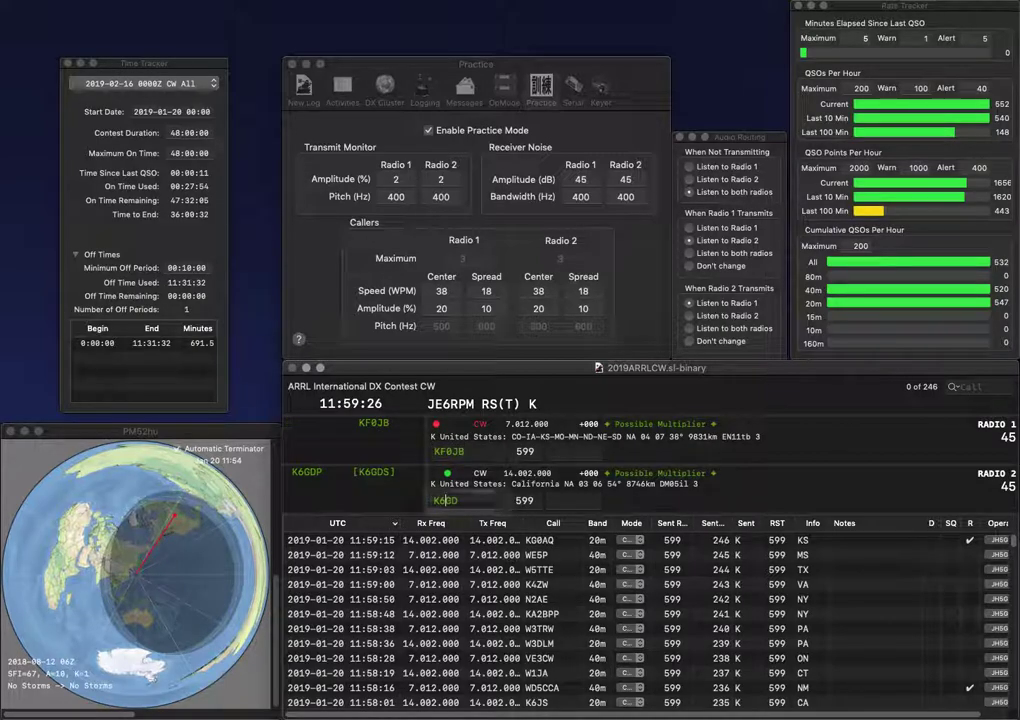
key(Home)
key(Delete)
text(N)
key(Return)
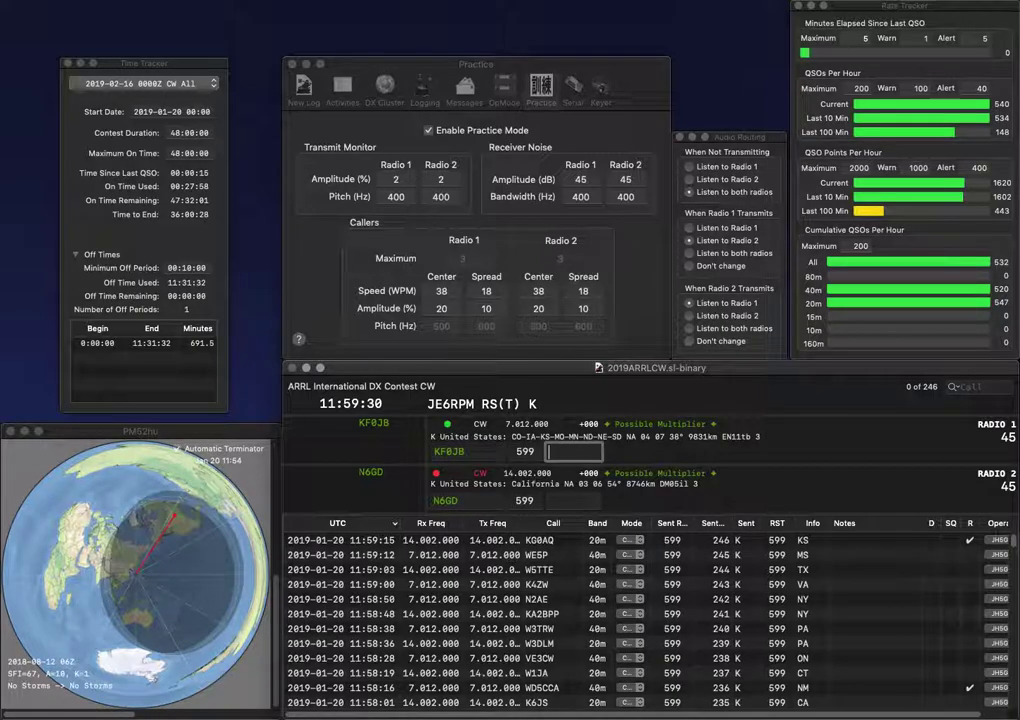
text(MO)
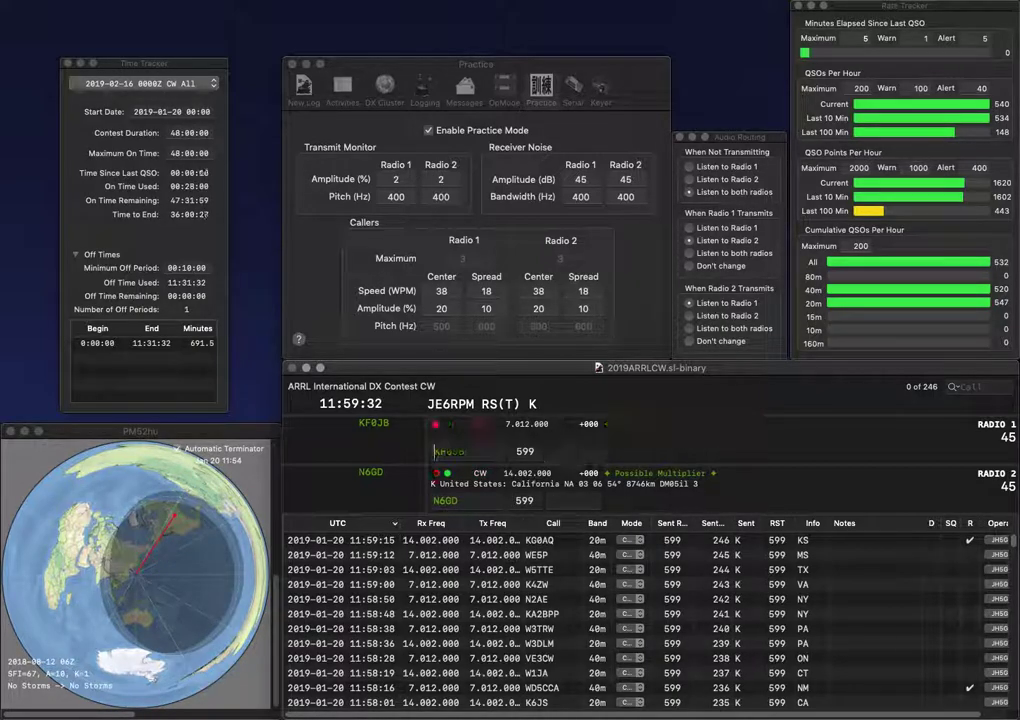
key(Return)
text(CA)
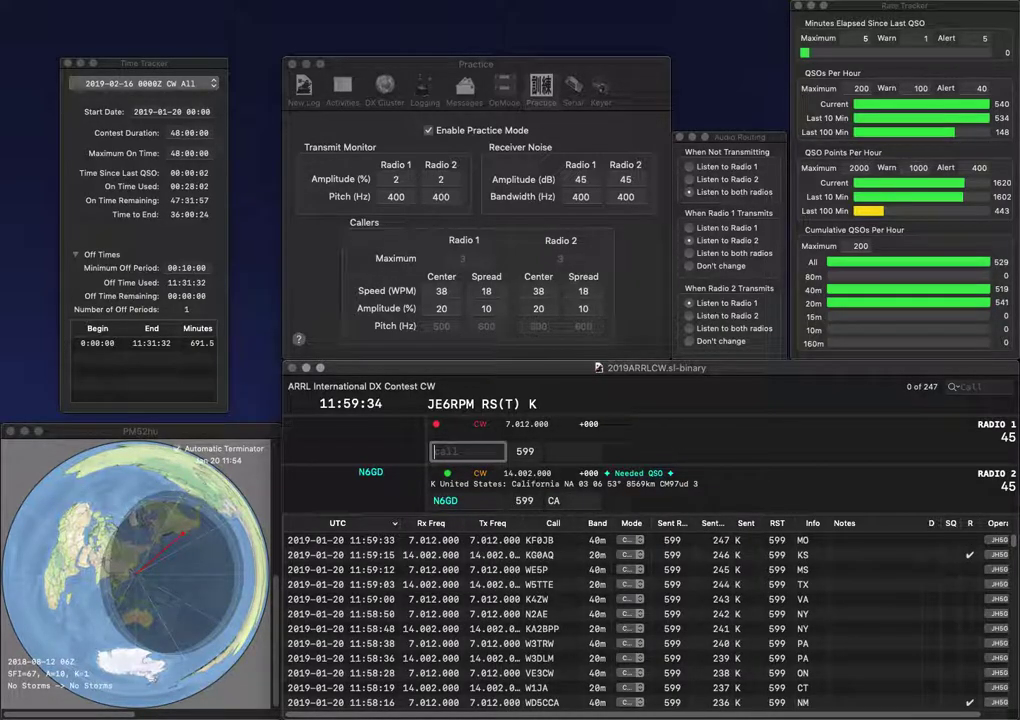
key(Return)
text(W9HEM)
key(Return)
text(K2)
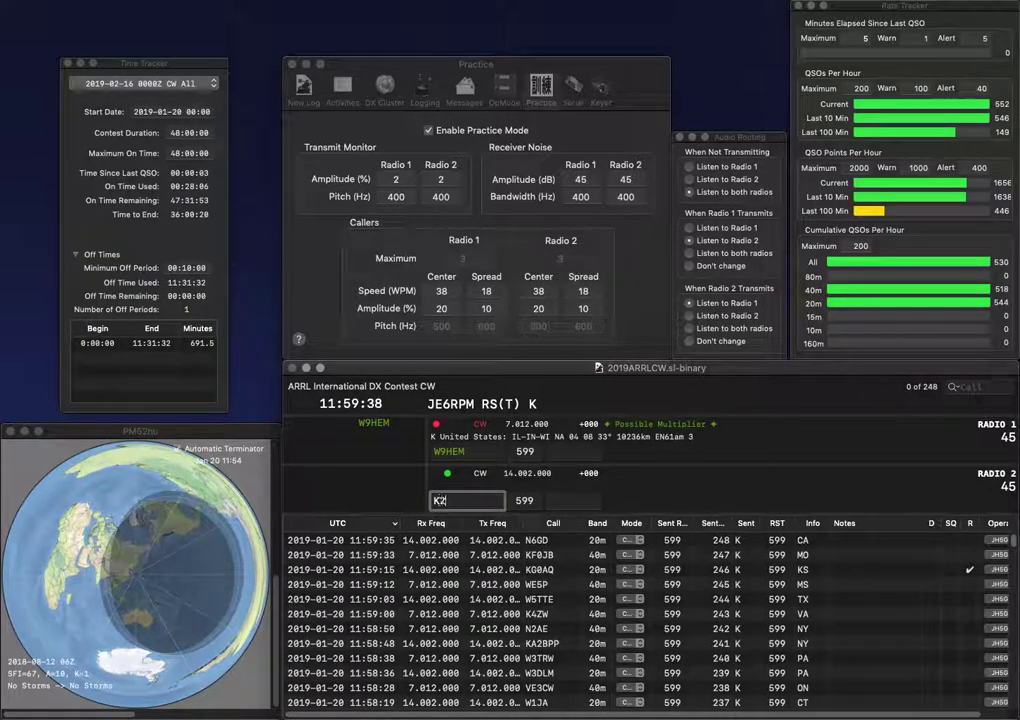
text(EDW)
key(Return)
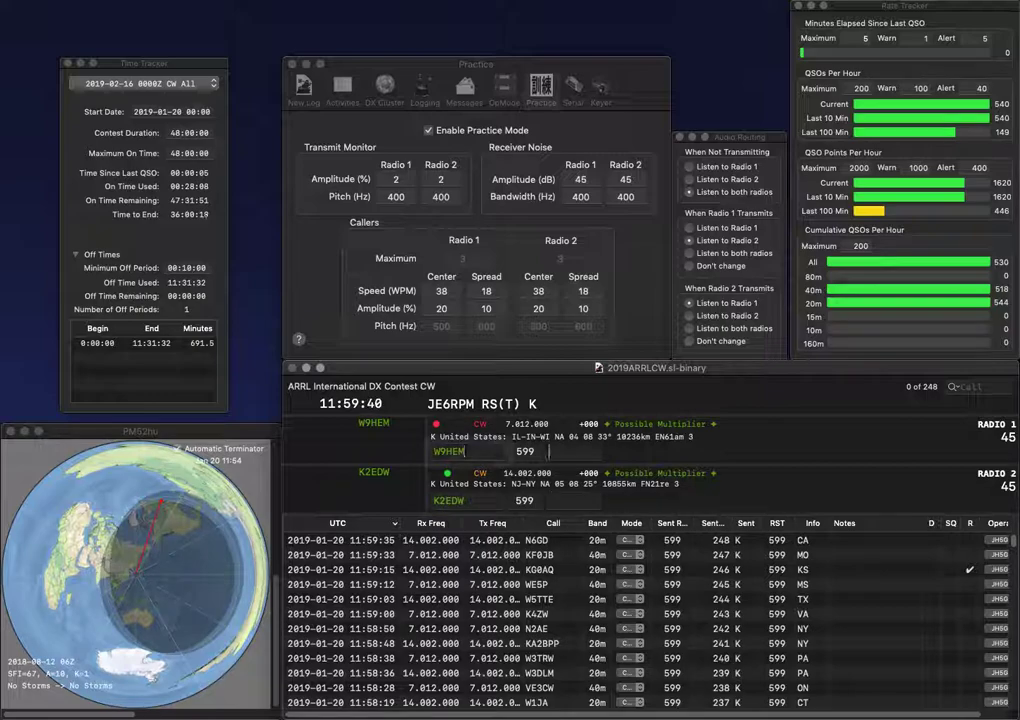
text(I)
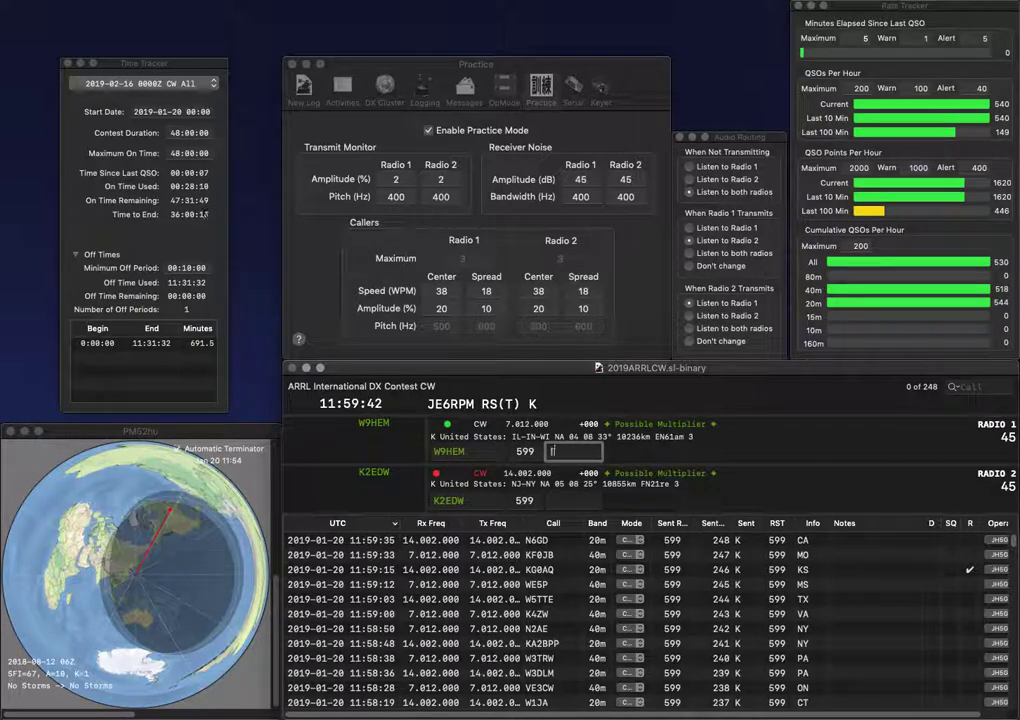
text(N)
key(Return)
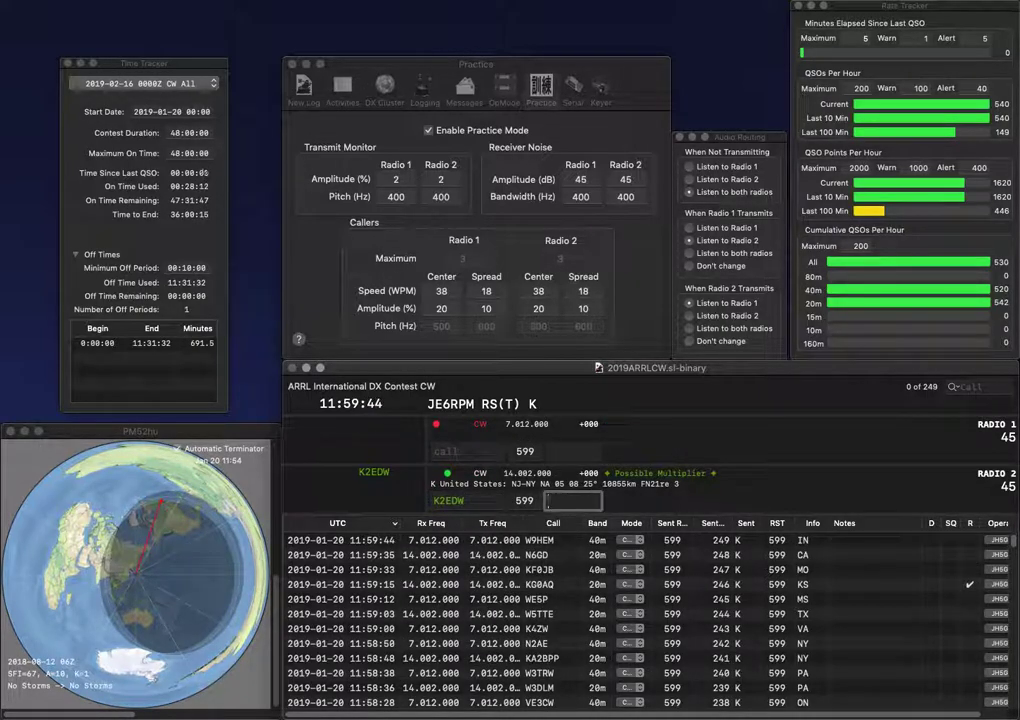
key(Return)
text(K4JRJ)
key(Return)
text(WB6OWL)
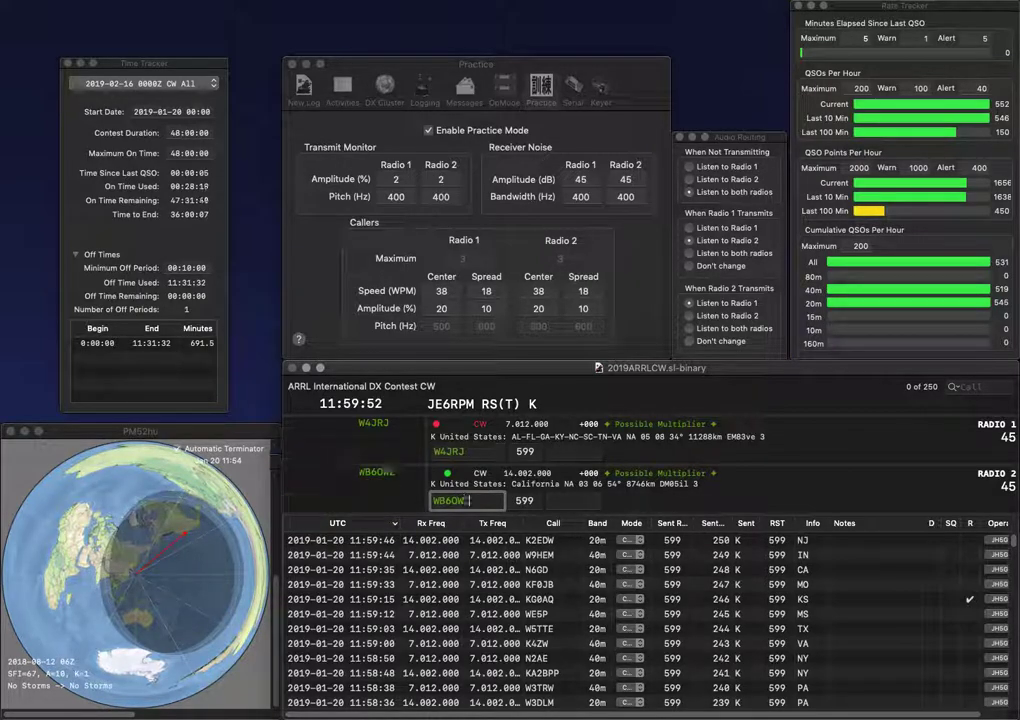
key(BackSpace)
text(Z)
key(Return)
text(AL)
key(Return)
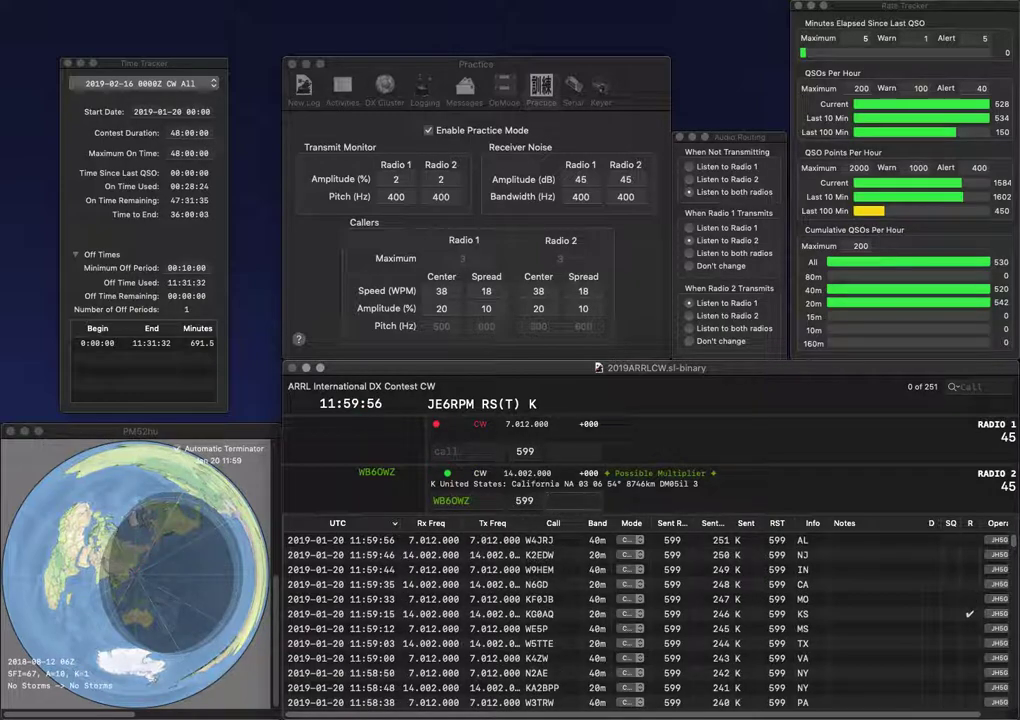
text(CA)
key(Return)
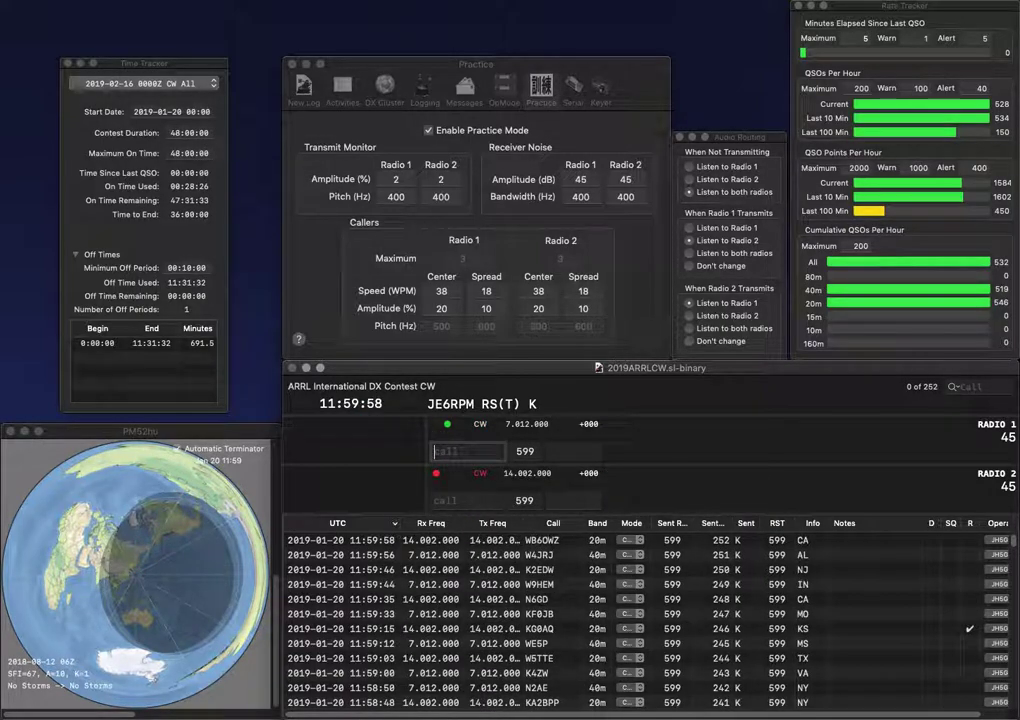
text(KD8S)
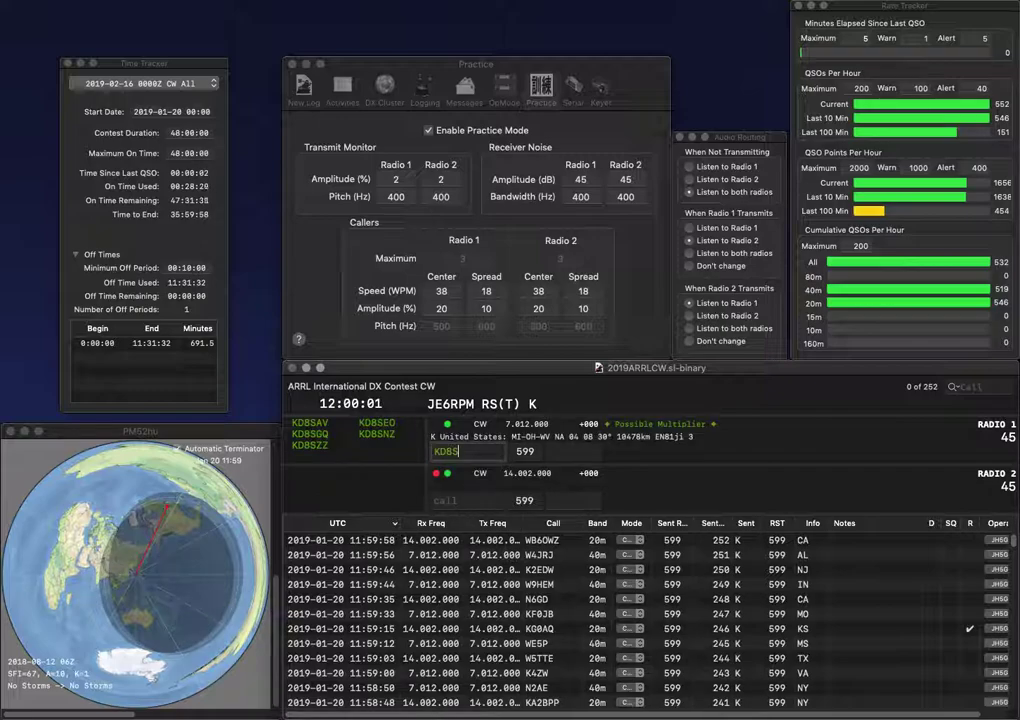
key(Return)
text(WB)
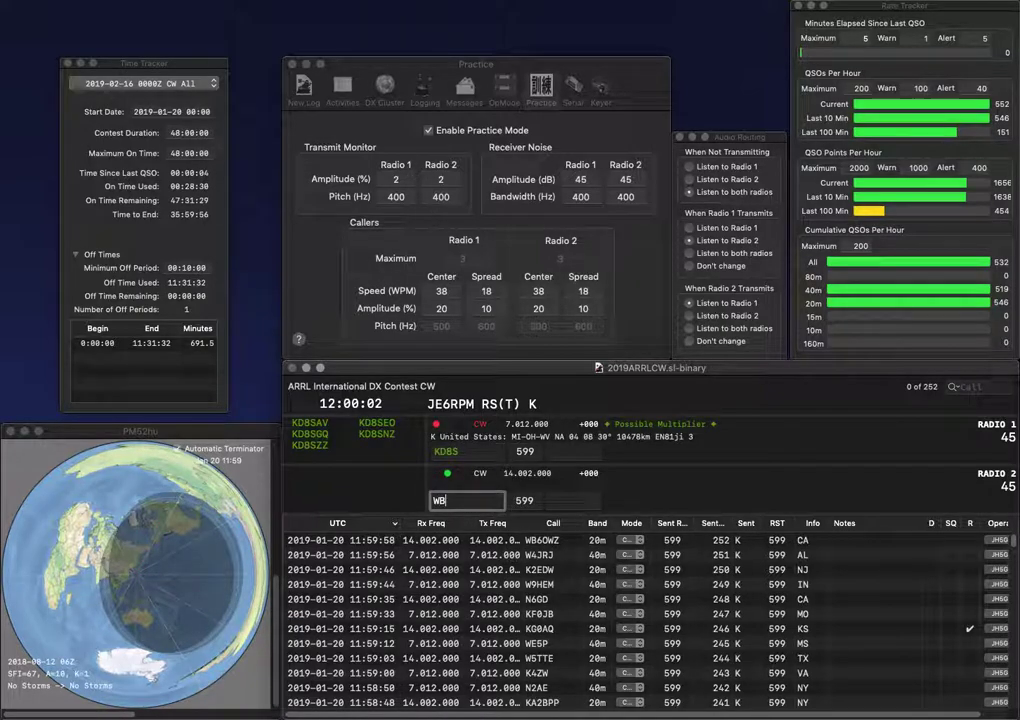
text(6I)
key(Return)
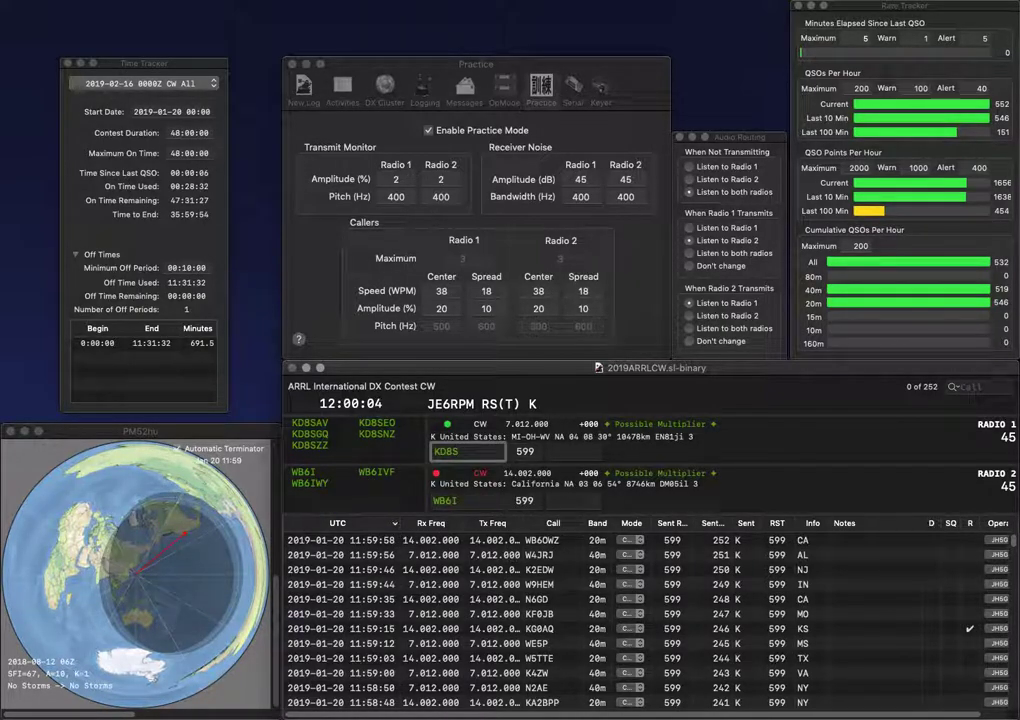
text(GQ)
key(Return)
text(CA)
key(Return)
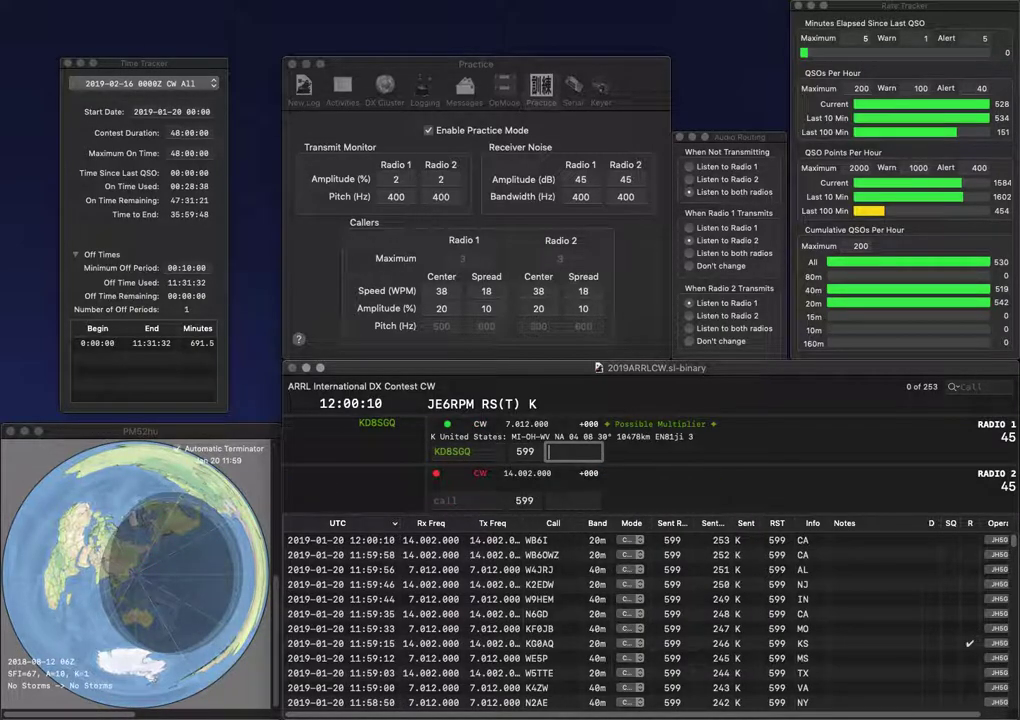
text(OH)
key(Return)
Step: Answer a Radio 2 caller with the partial call KB1 and a Radio 1 caller as NJ6P
text(KB28)
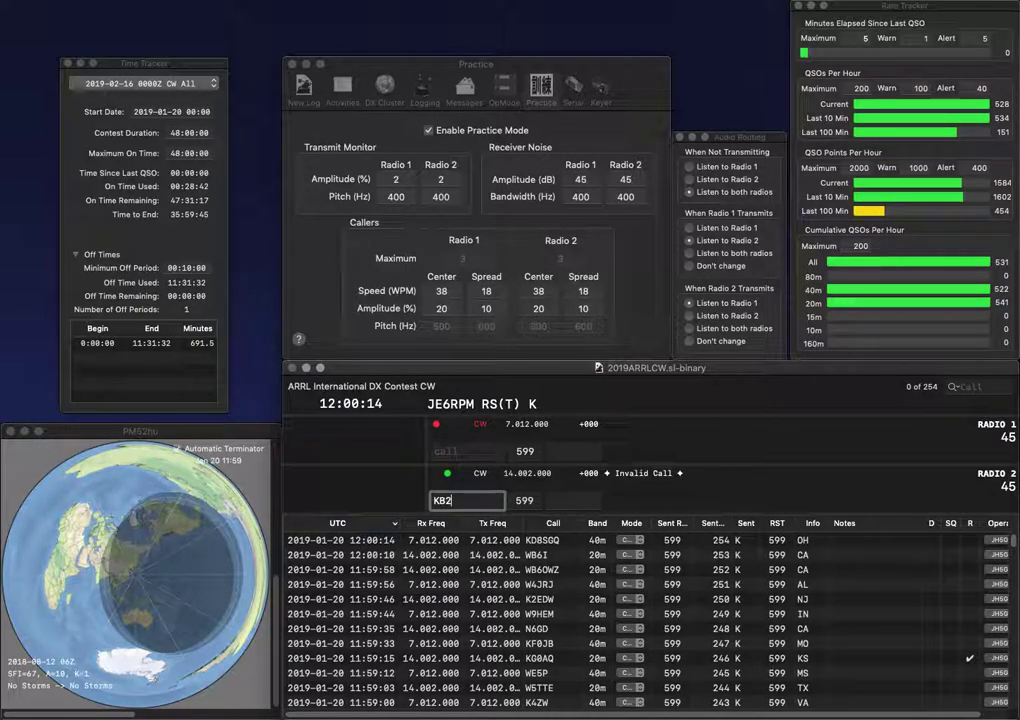
key(BackSpace)
key(BackSpace)
text(1)
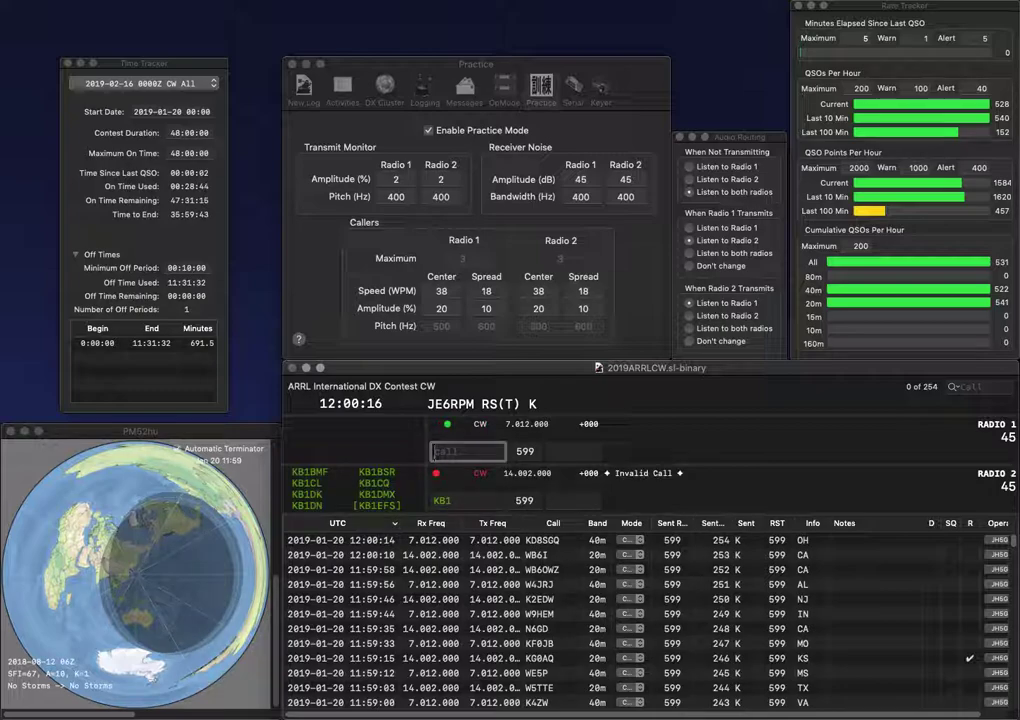
text(NJ6P)
key(Return)
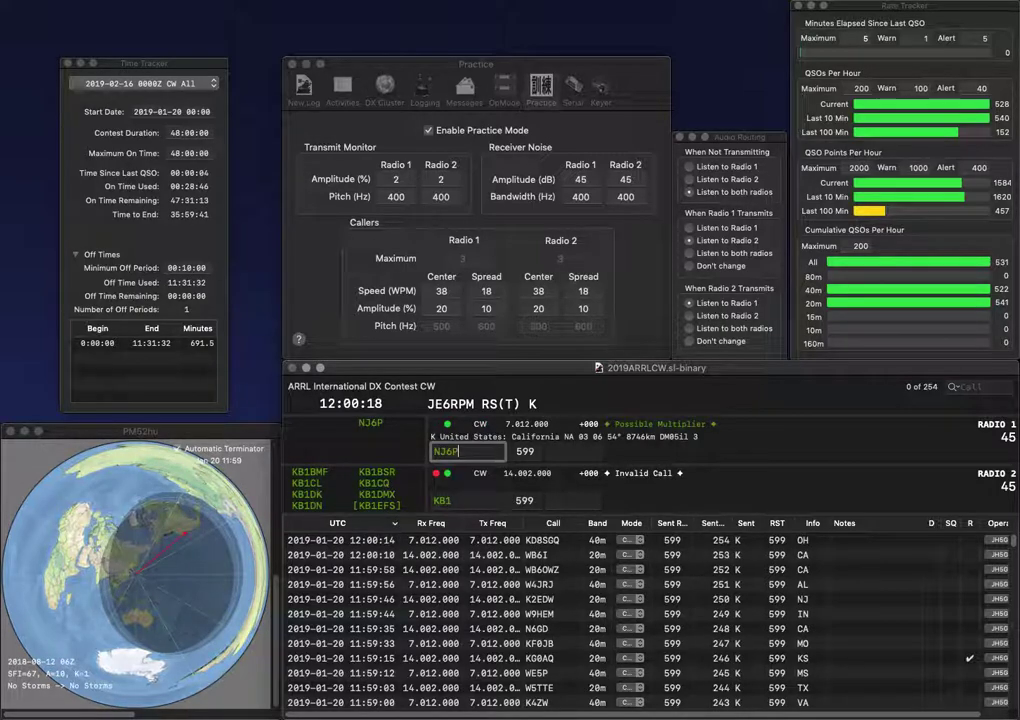
text(BH)
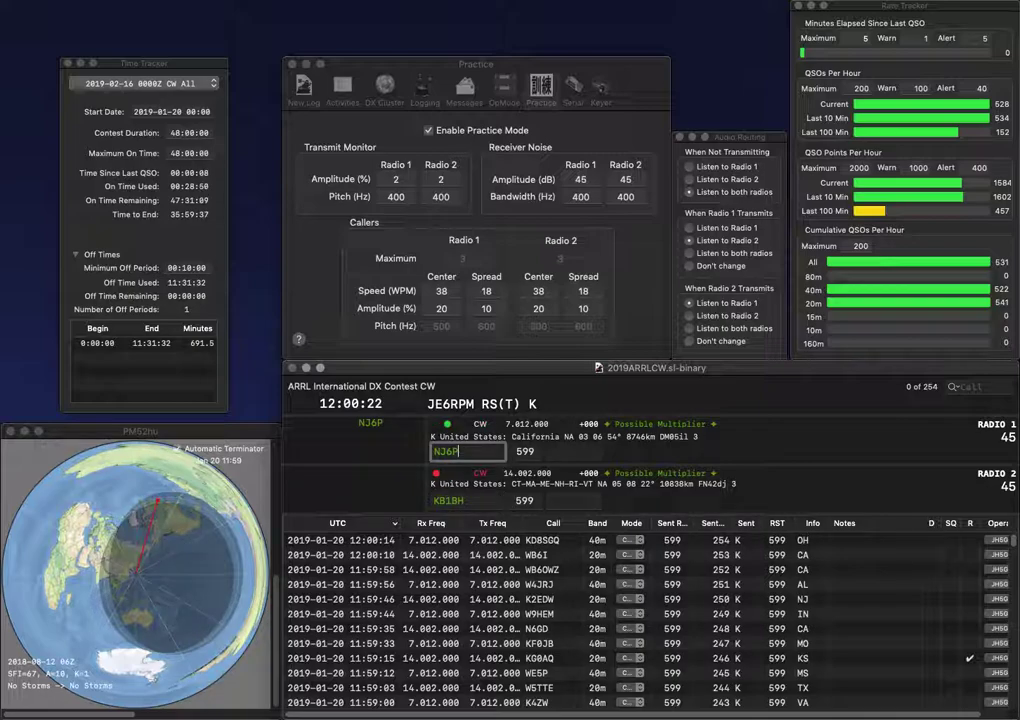
key(Return)
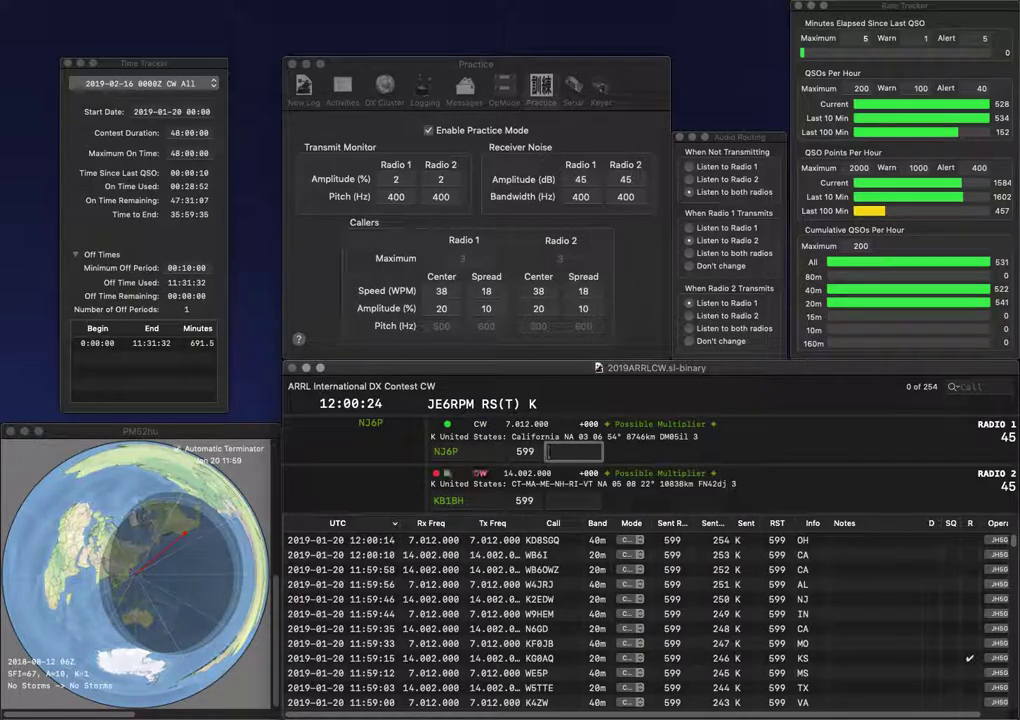
text(CA)
key(Return)
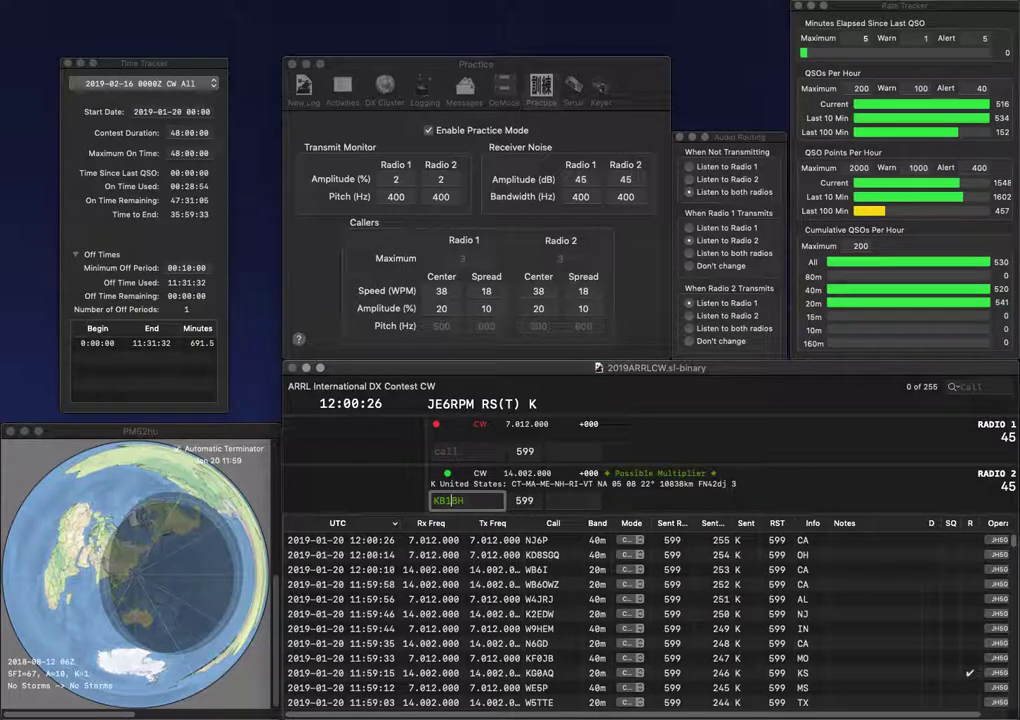
key(Left)
key(Left)
key(BackSpace)
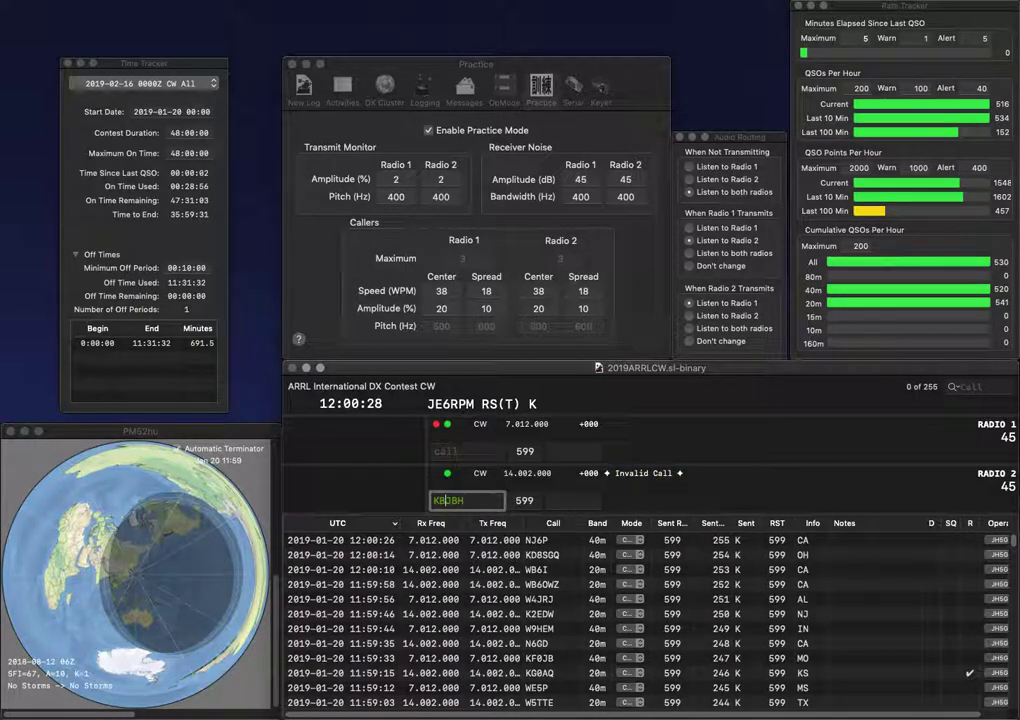
text(J)
key(Return)
text(2W)
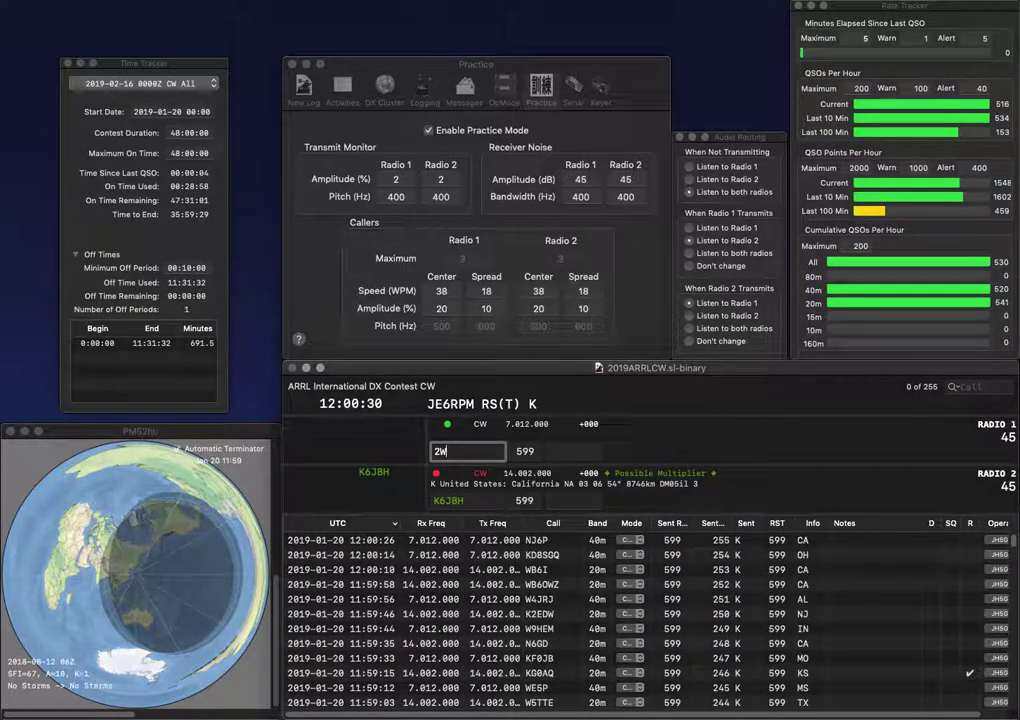
key(BackSpace)
text(VA2)
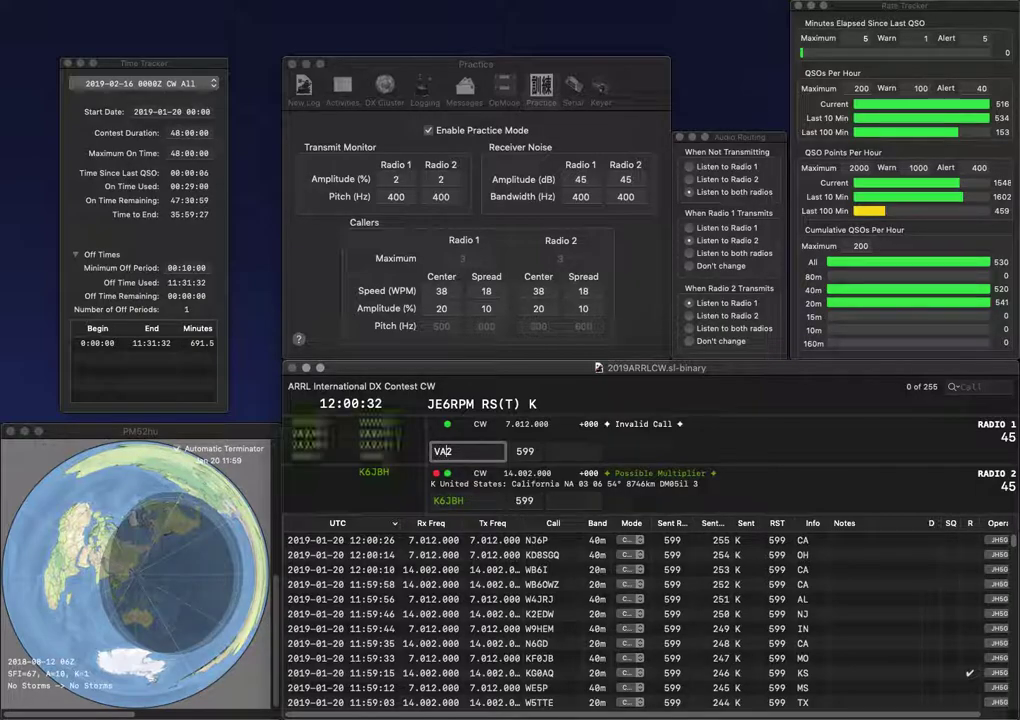
key(Down)
key(space)
text(CA)
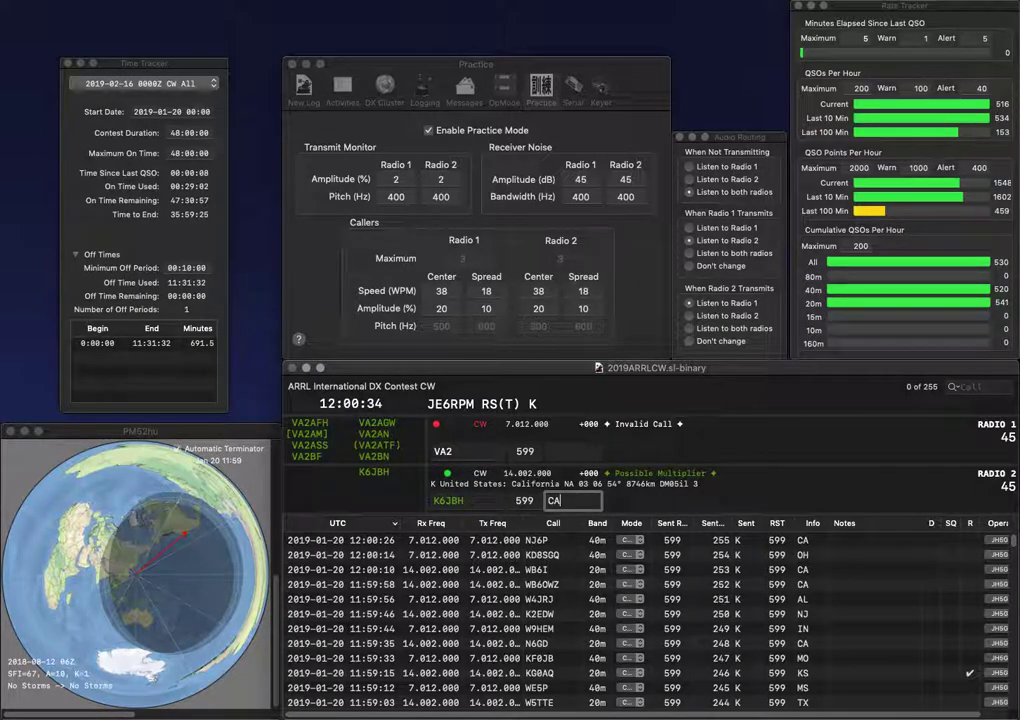
key(Return)
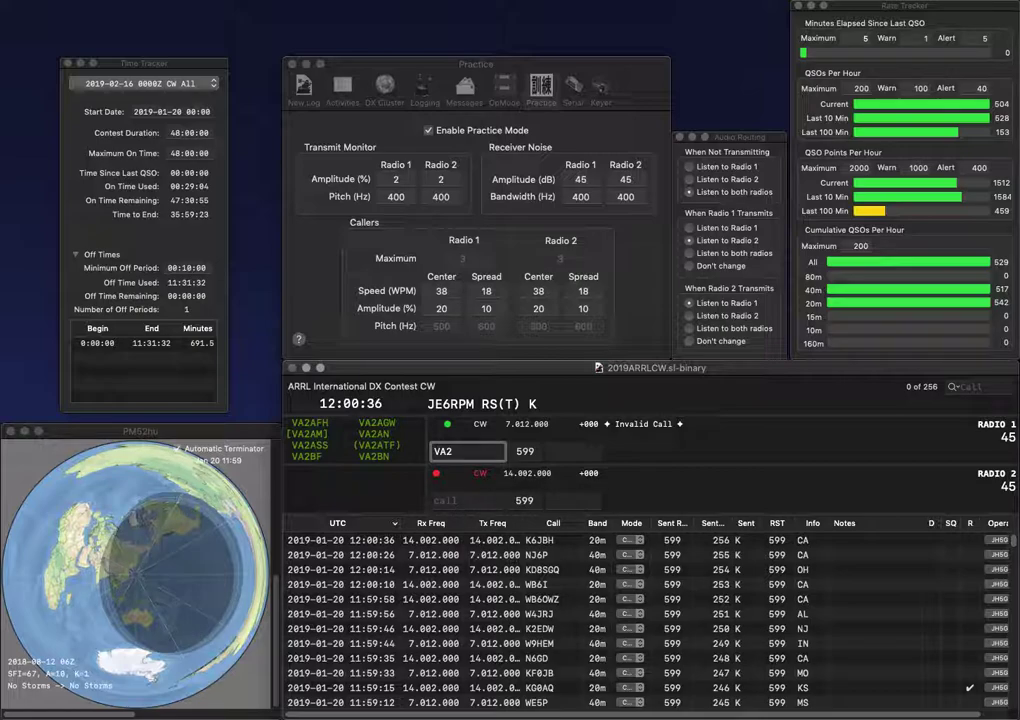
text(PGB)
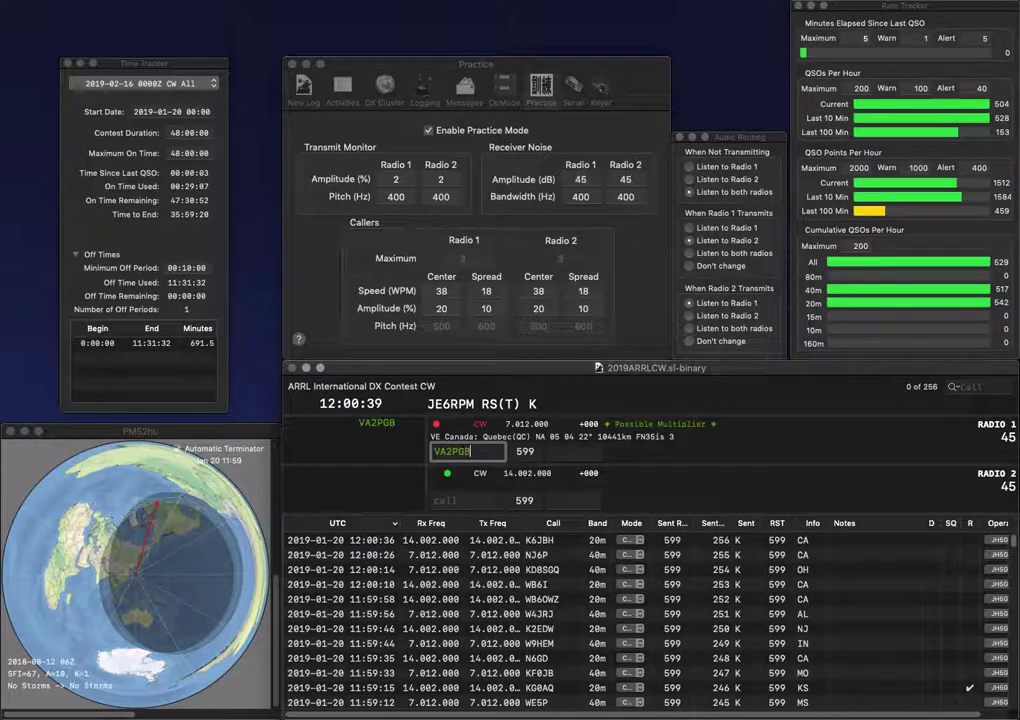
key(Return)
text(YW)
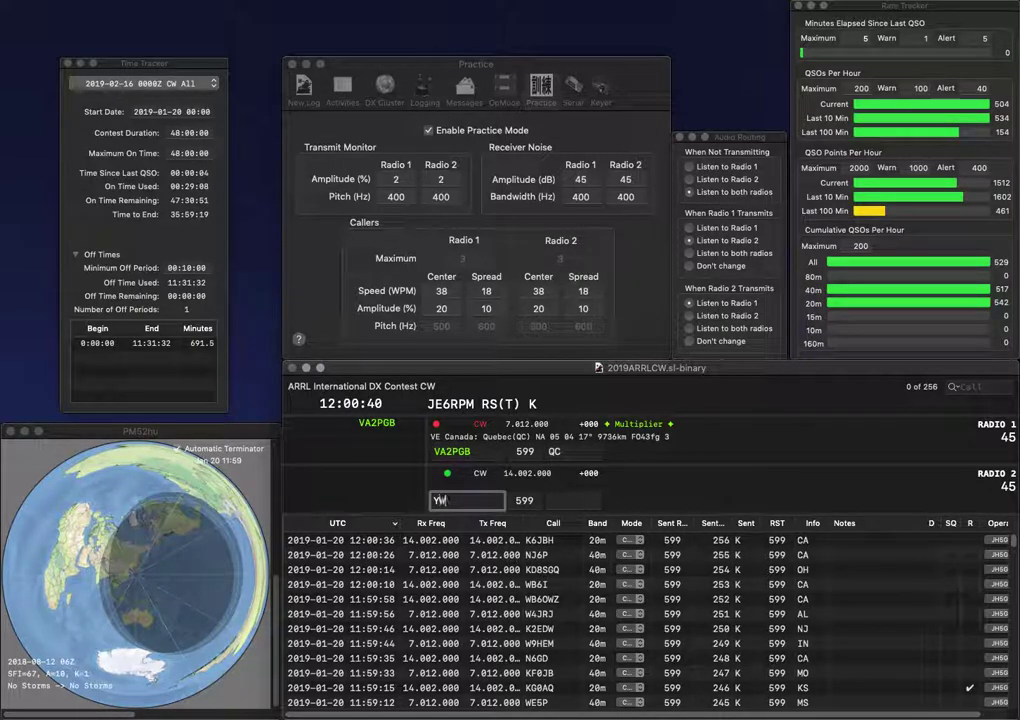
text(O)
key(Return)
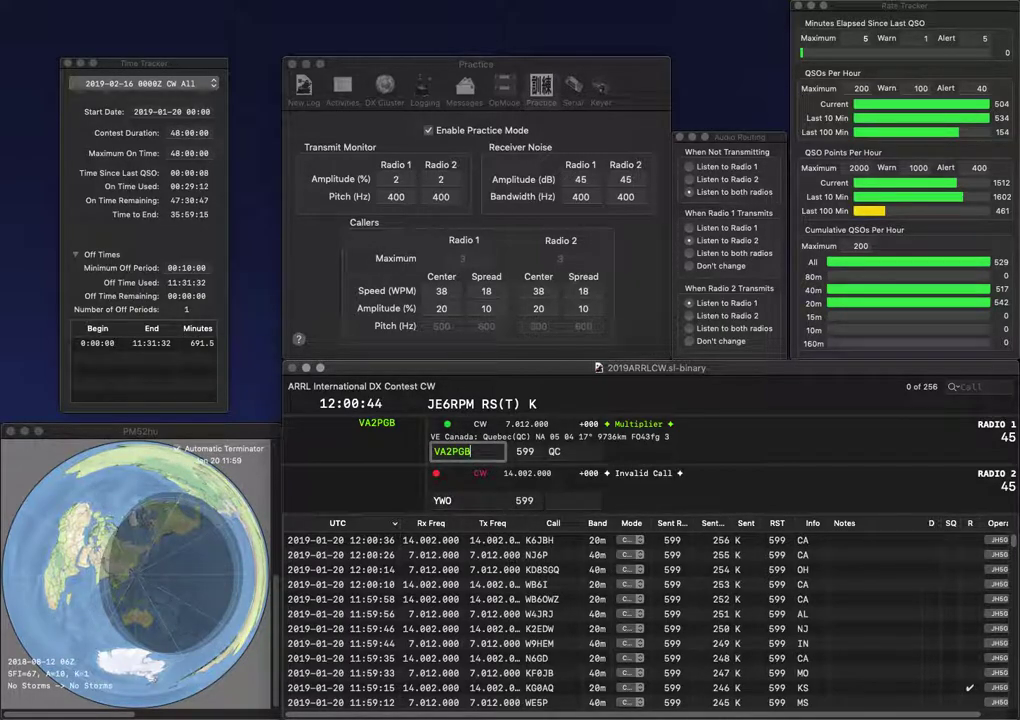
key(Return)
Step: Change the partial Radio 2 call to WOF and answer the caller with it
key(BackSpace)
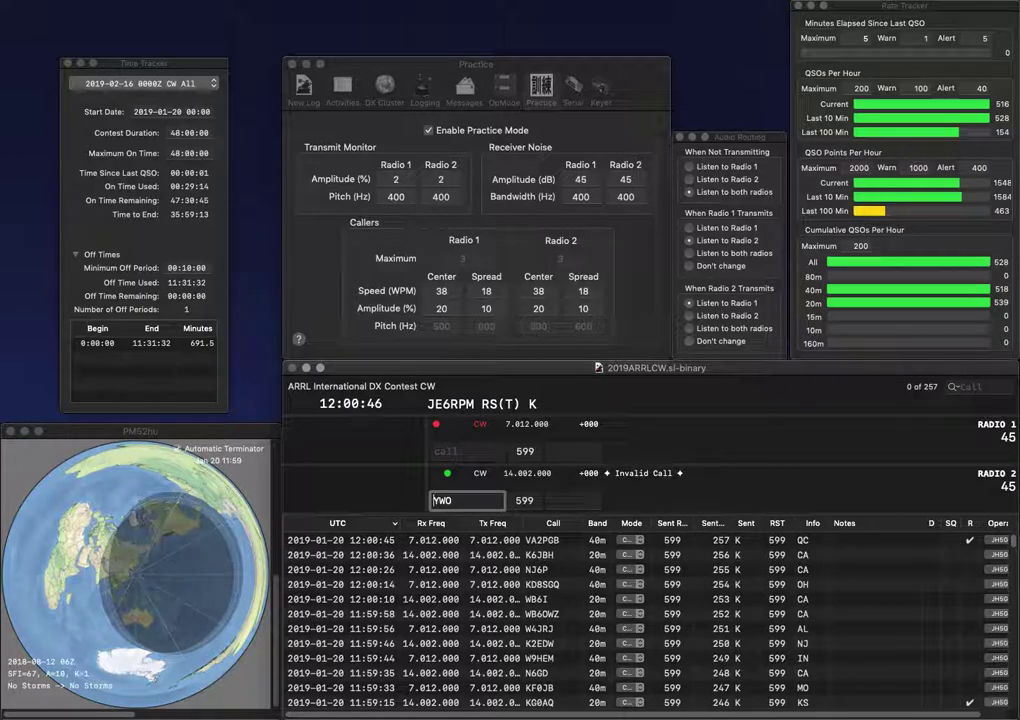
key(Delete)
key(Delete)
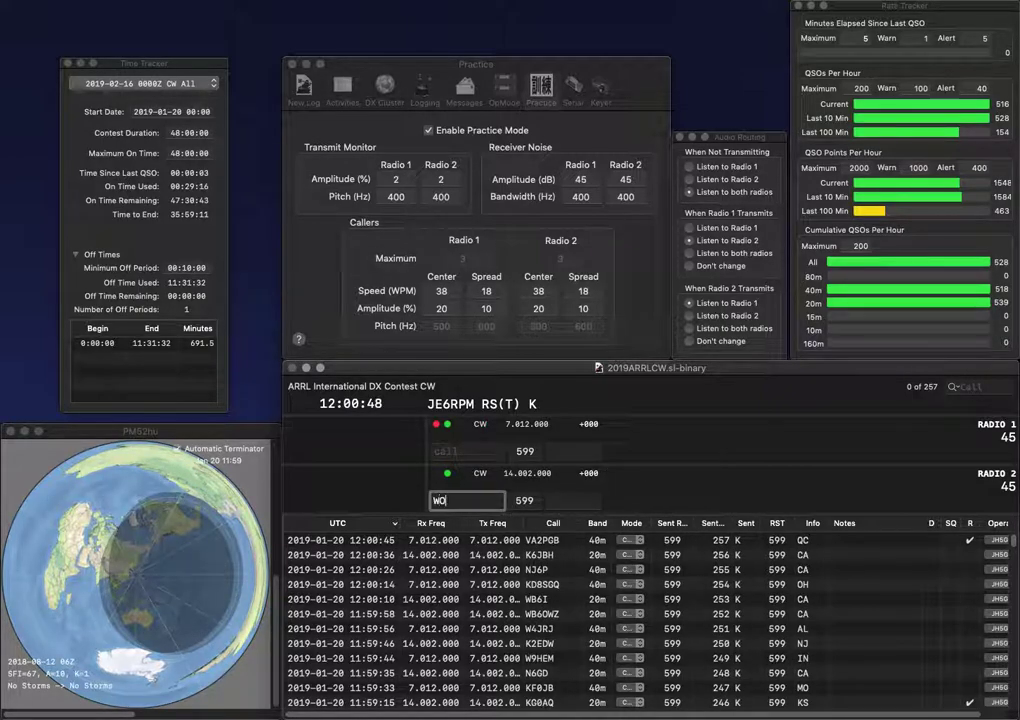
text(F)
key(Return)
text(YE)
key(Left)
key(Left)
key(Return)
text(WA0)
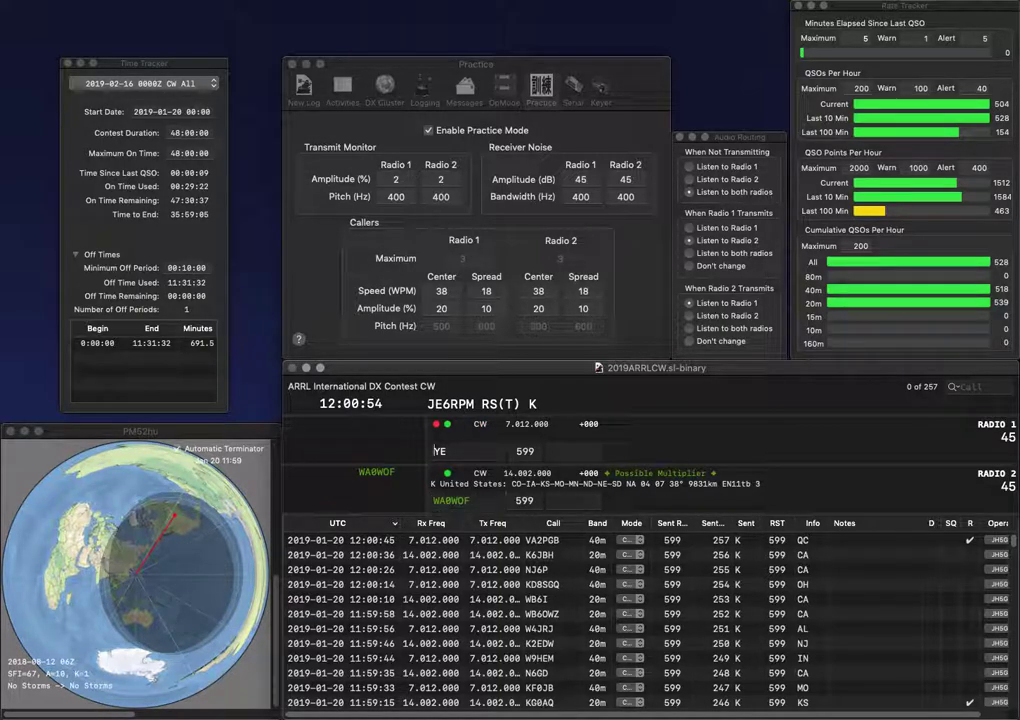
key(Return)
text(K2)
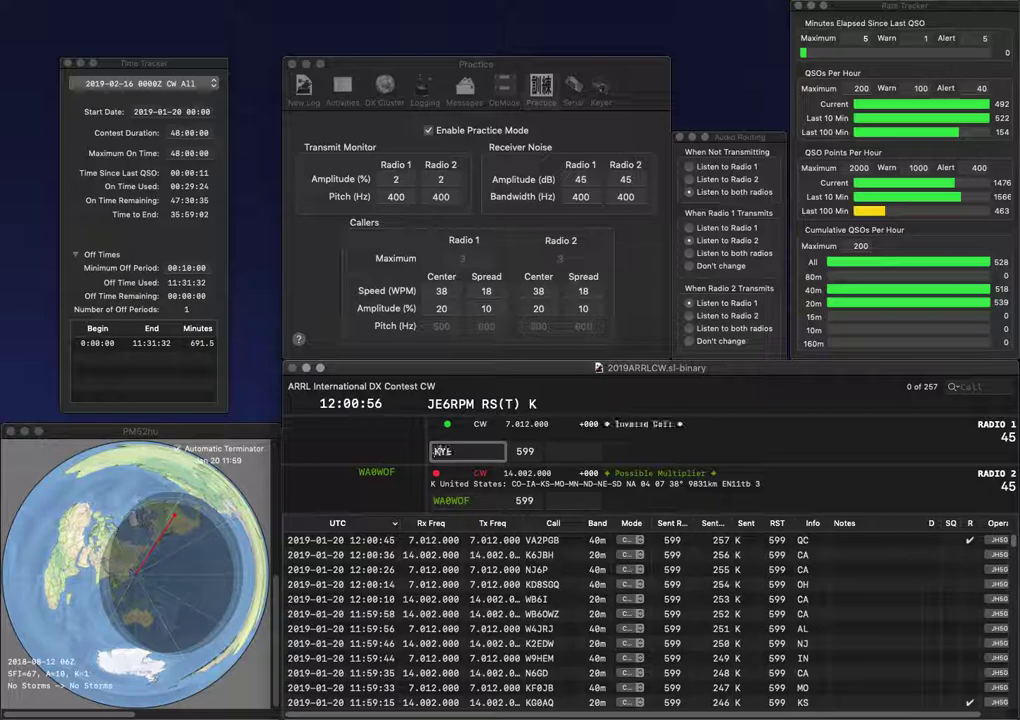
text(K)
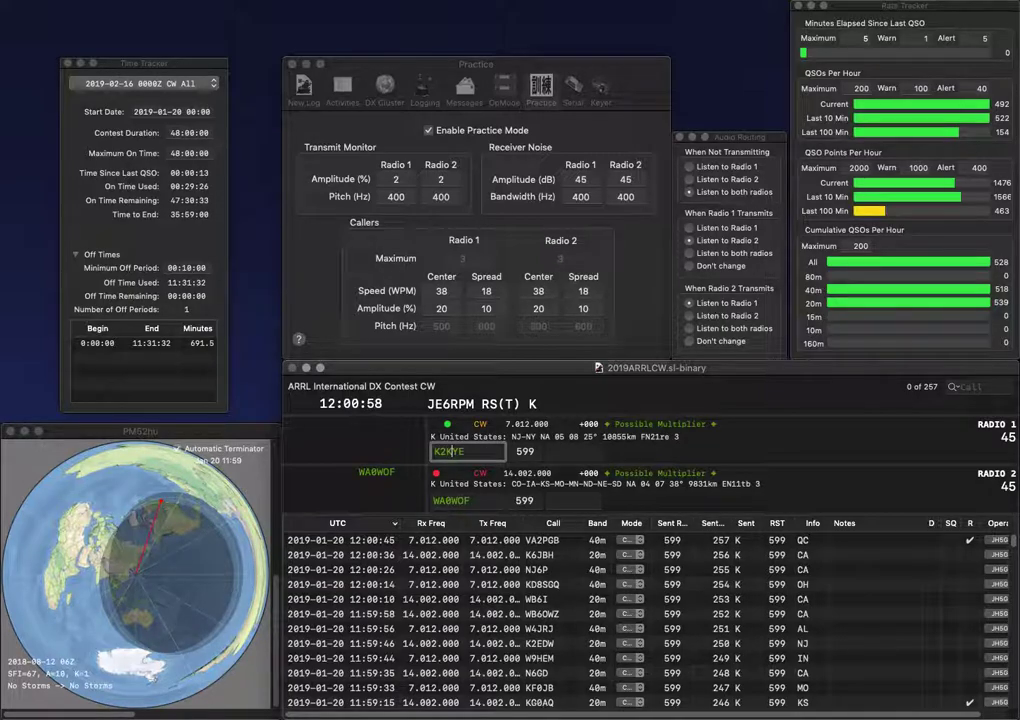
key(Return)
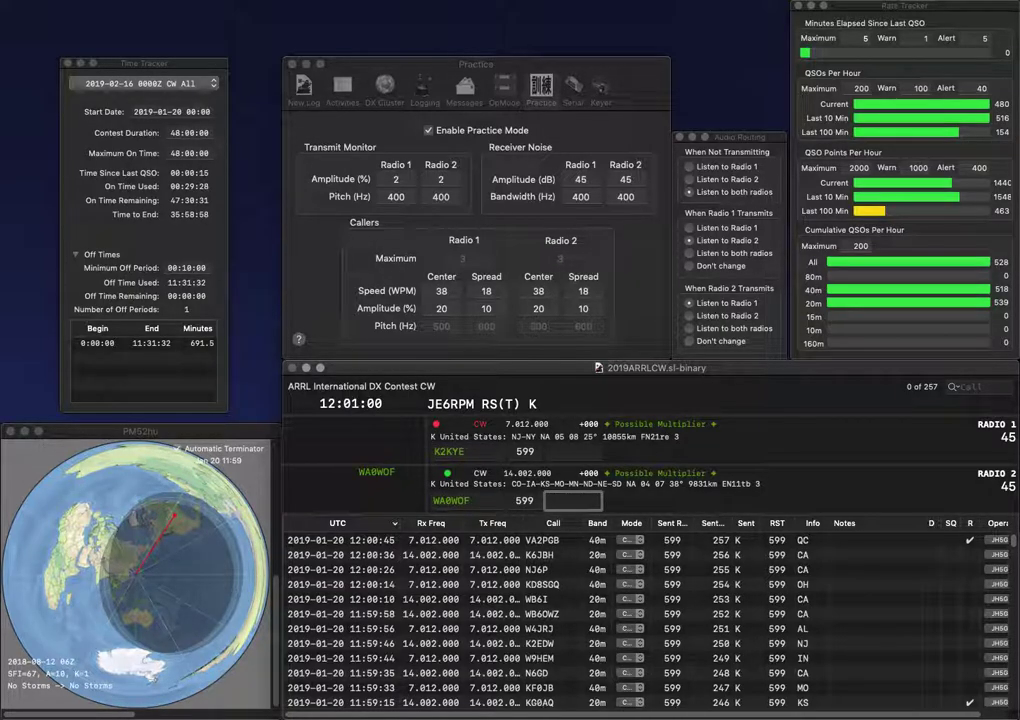
key(Return)
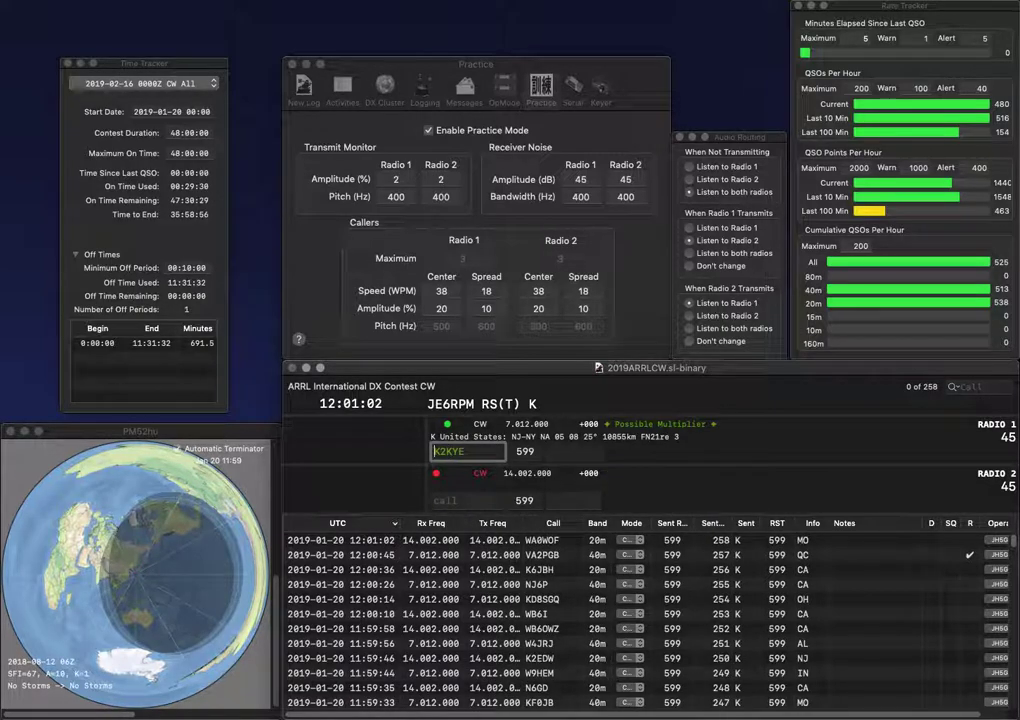
Step: Correct the Radio 1 call to K2CYE and log it with exchange NY, answering K0FJ on Radio 2
key(BackSpace)
text(C)
key(Return)
text(K0FJ)
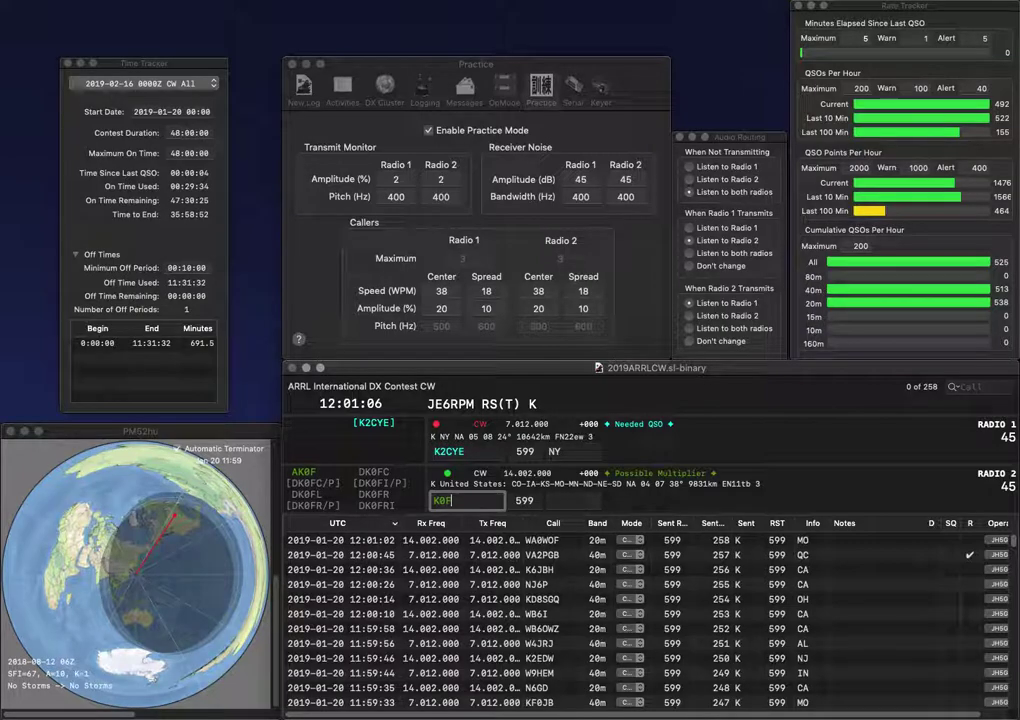
key(Return)
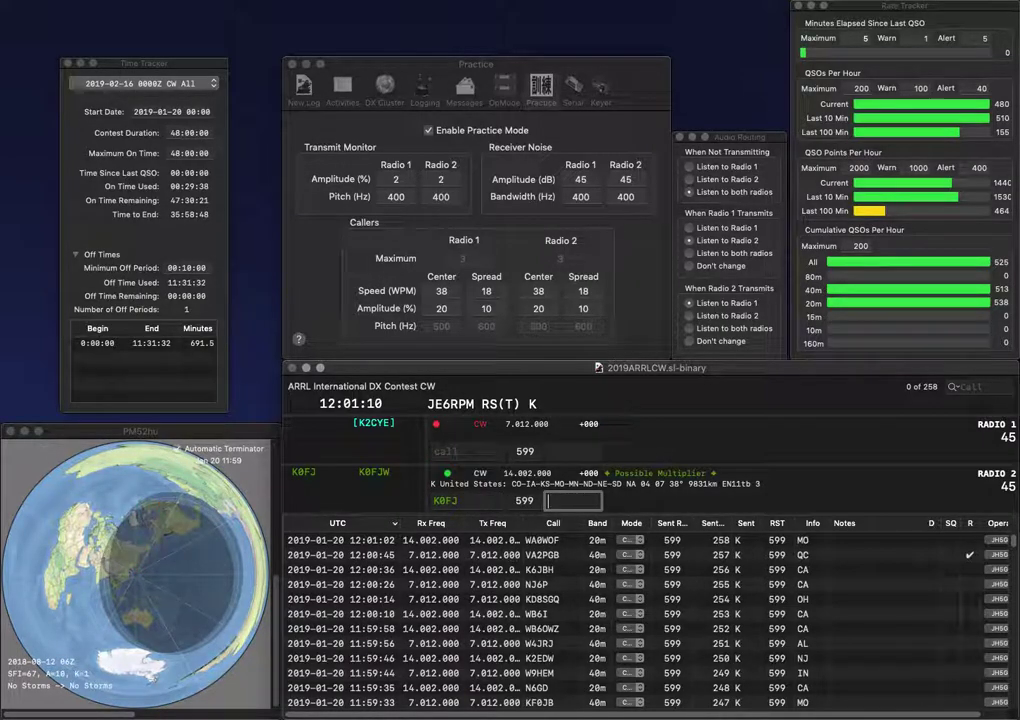
key(Return)
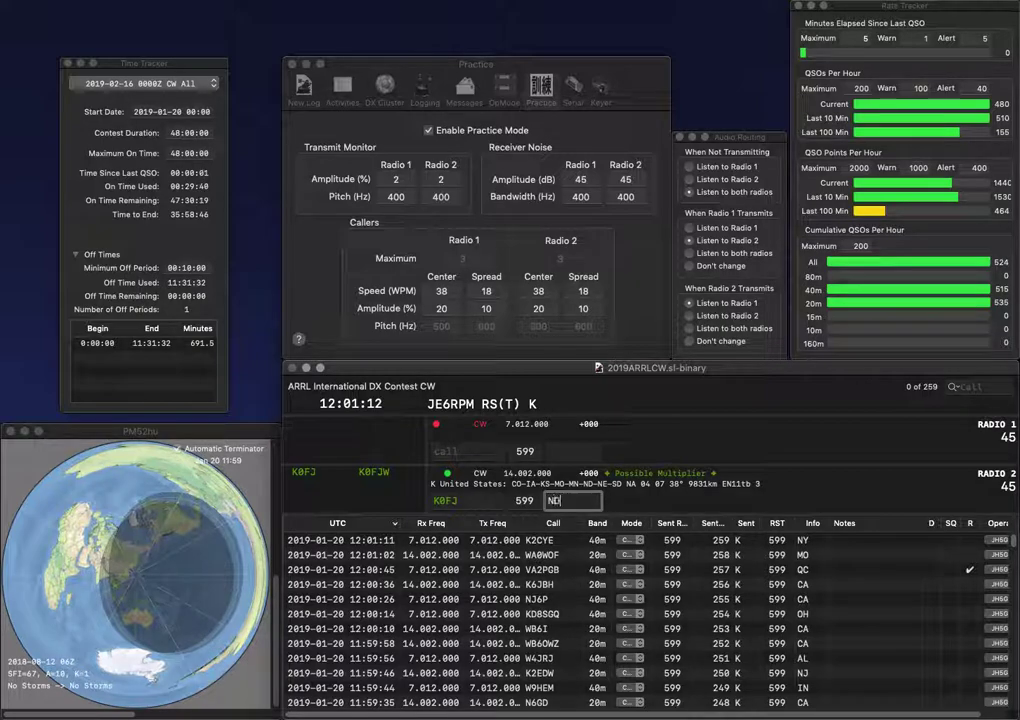
text(ND)
key(Return)
text(N1CEW)
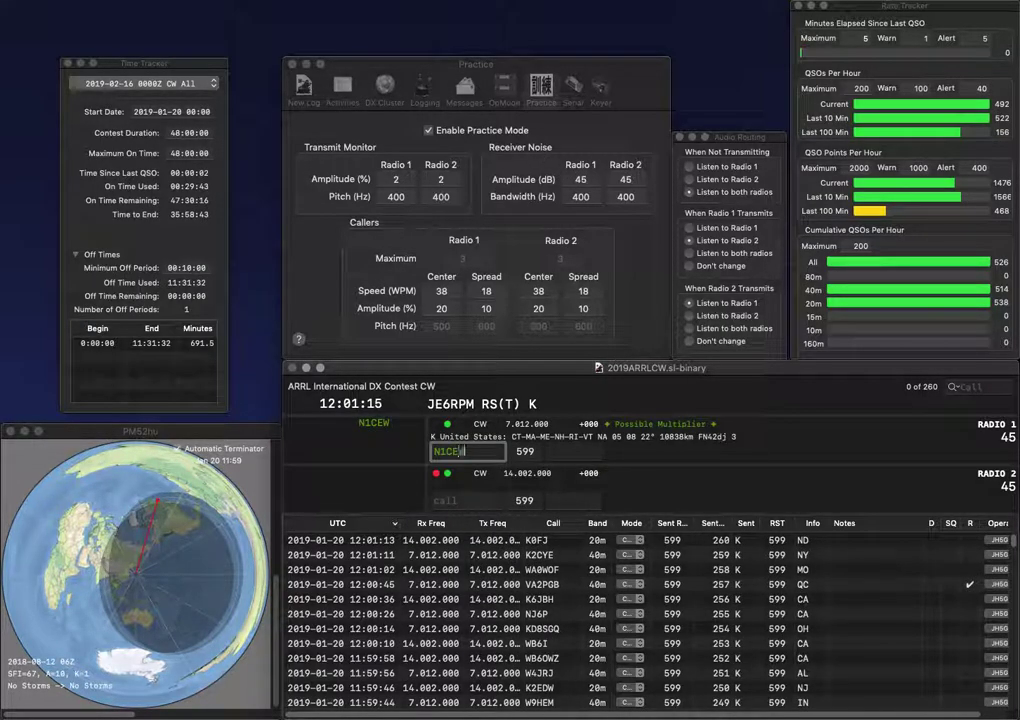
key(Return)
text(WA6QMA)
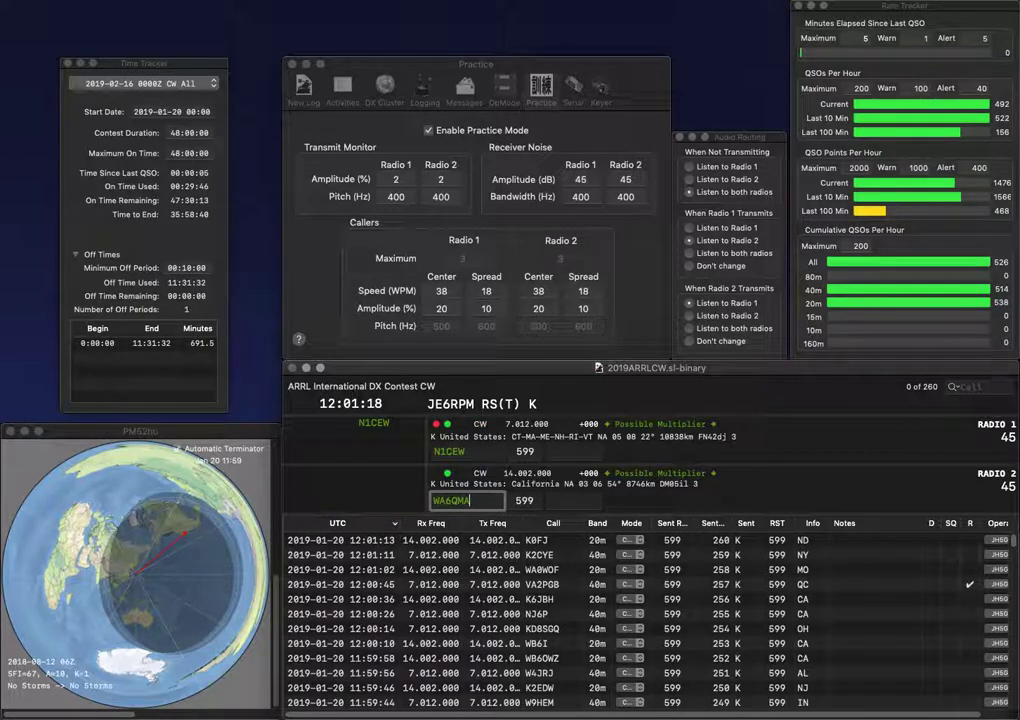
key(Return)
text(VT)
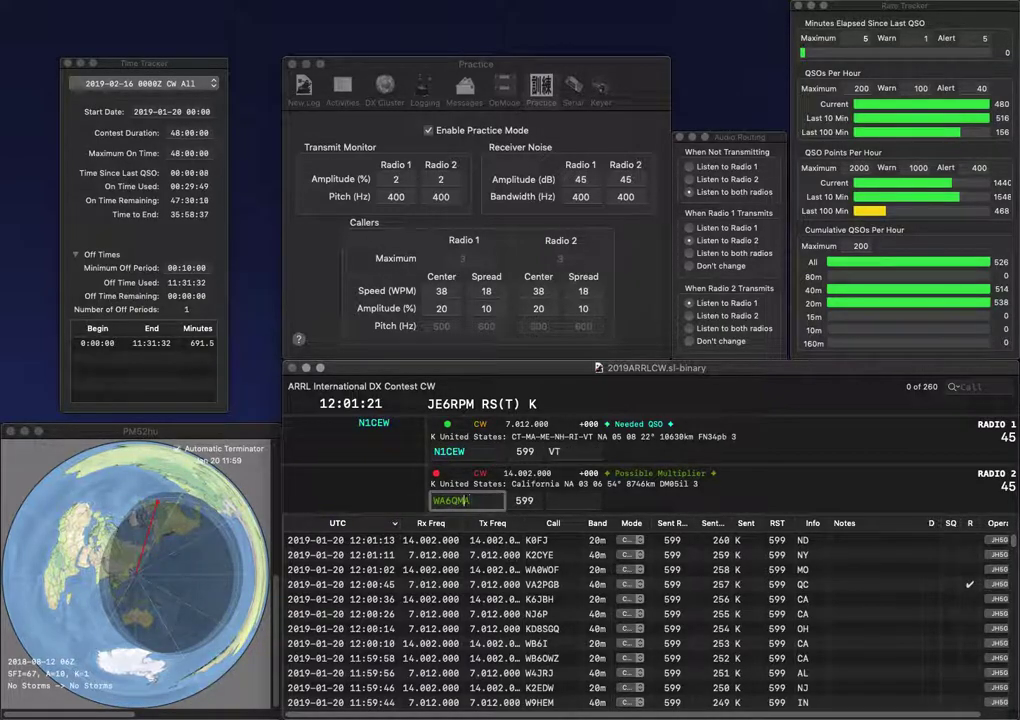
key(Return)
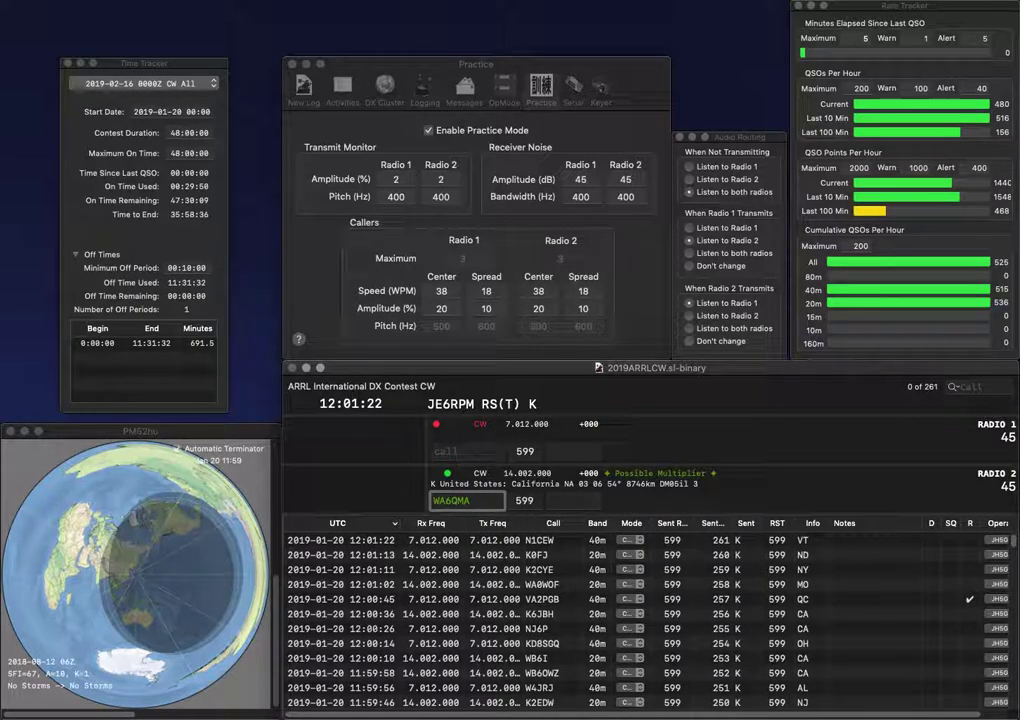
key(Left)
key(Left)
key(BackSpace)
text(K)
key(Right)
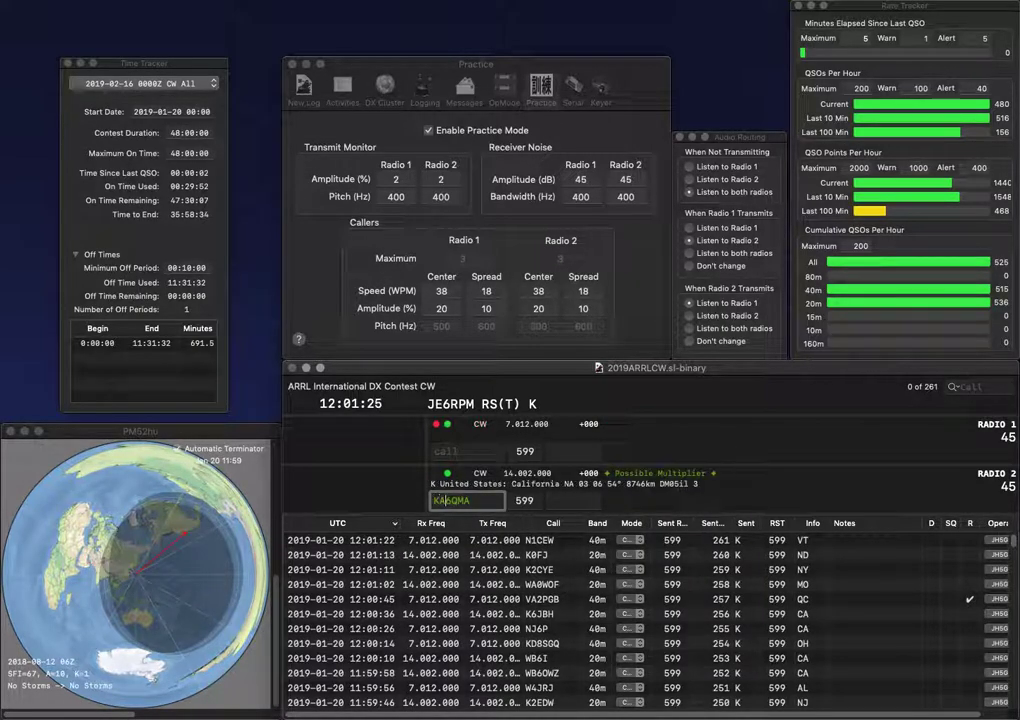
key(BackSpace)
text(5)
key(Return)
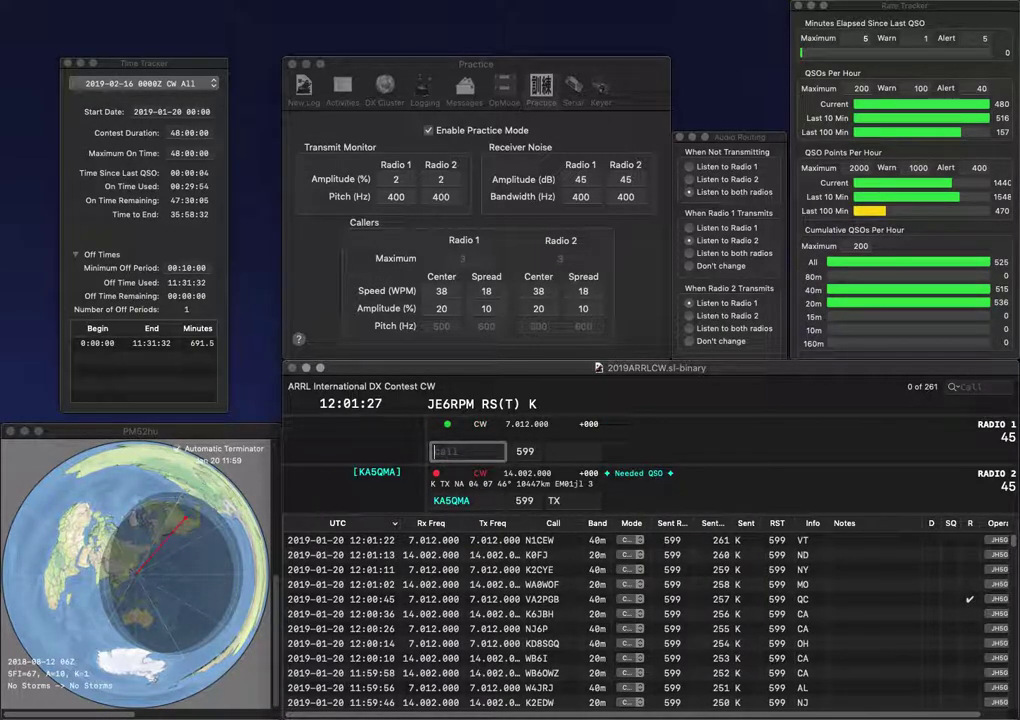
text(U)
key(Return)
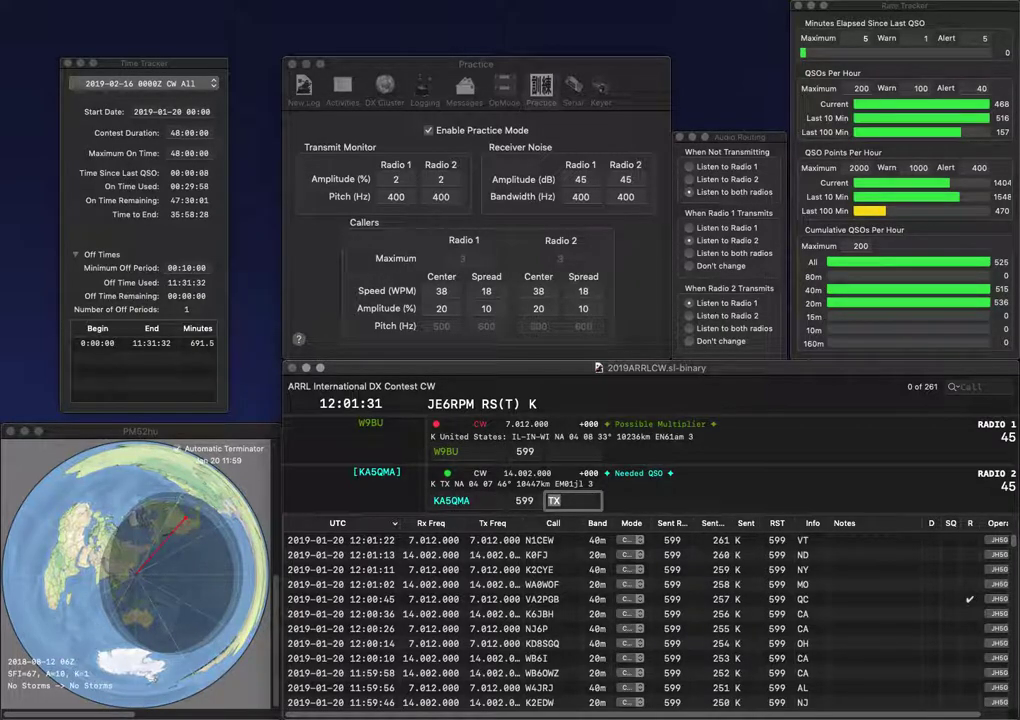
key(Return)
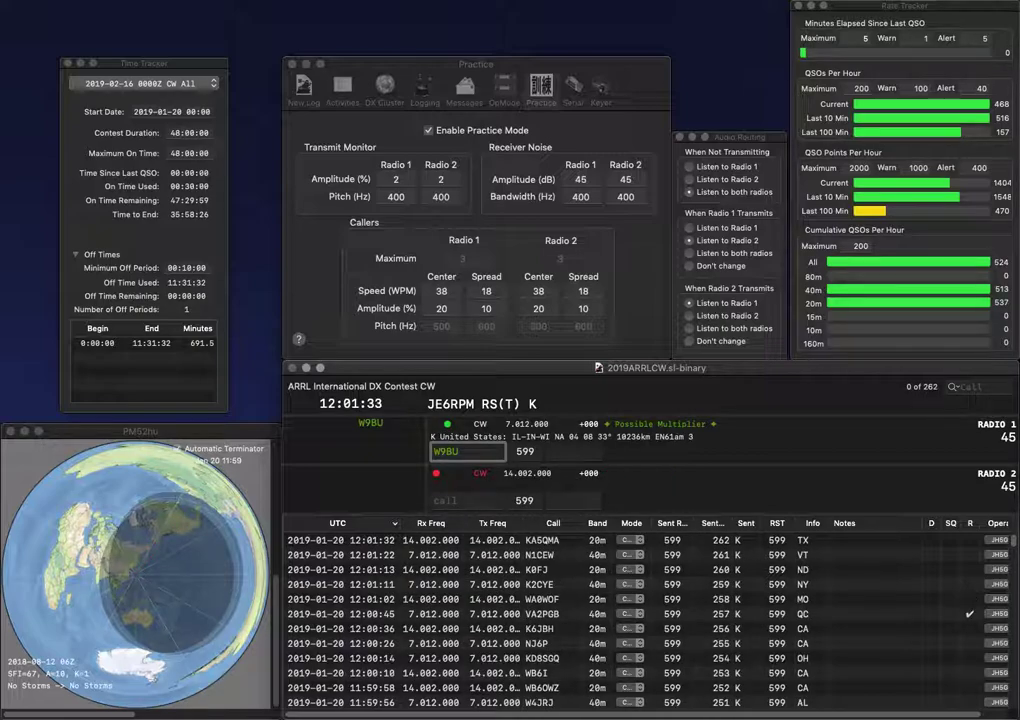
Step: Log W9BU with exchange IL on Radio 1 and answer the Radio 2 caller as WG5B
key(Return)
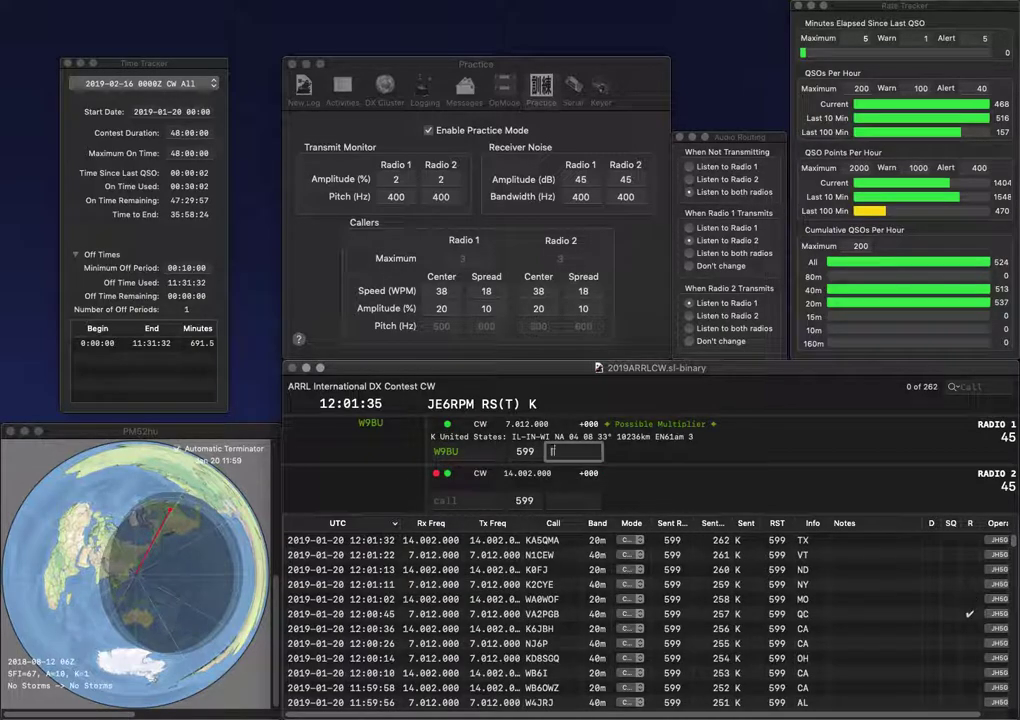
key(Return)
text(WO)
text(5B)
key(Return)
Step: Answer KE0LMQ on Radio 1 and log it with exchange MO, correcting the Radio 2 call to WC5B
text(KE0LMQ)
key(Return)
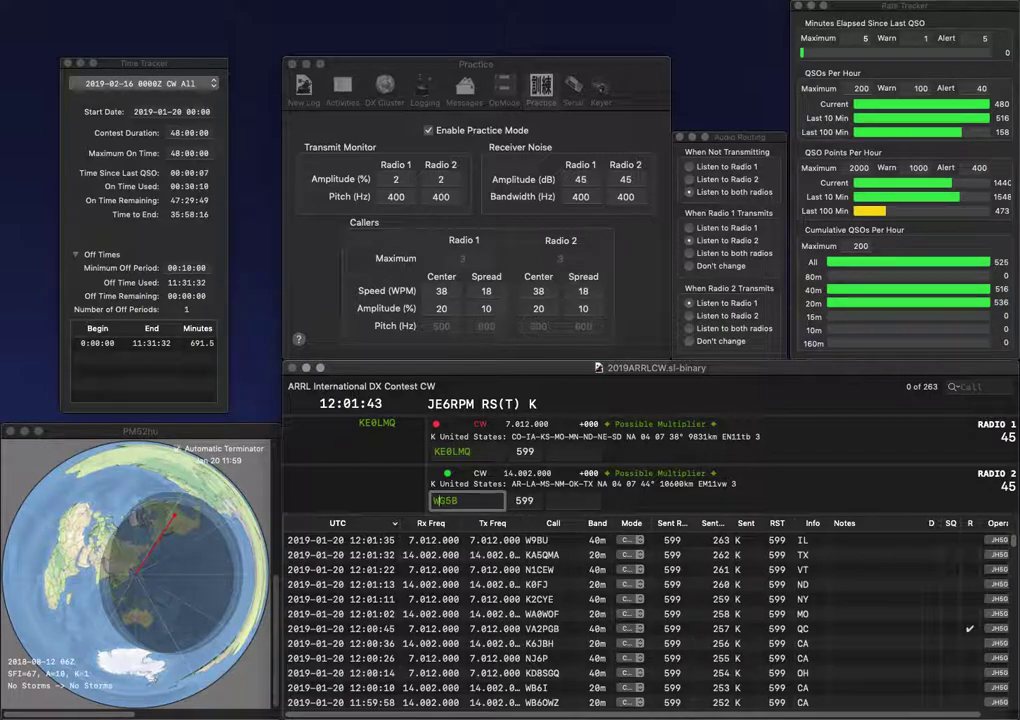
key(Return)
key(space)
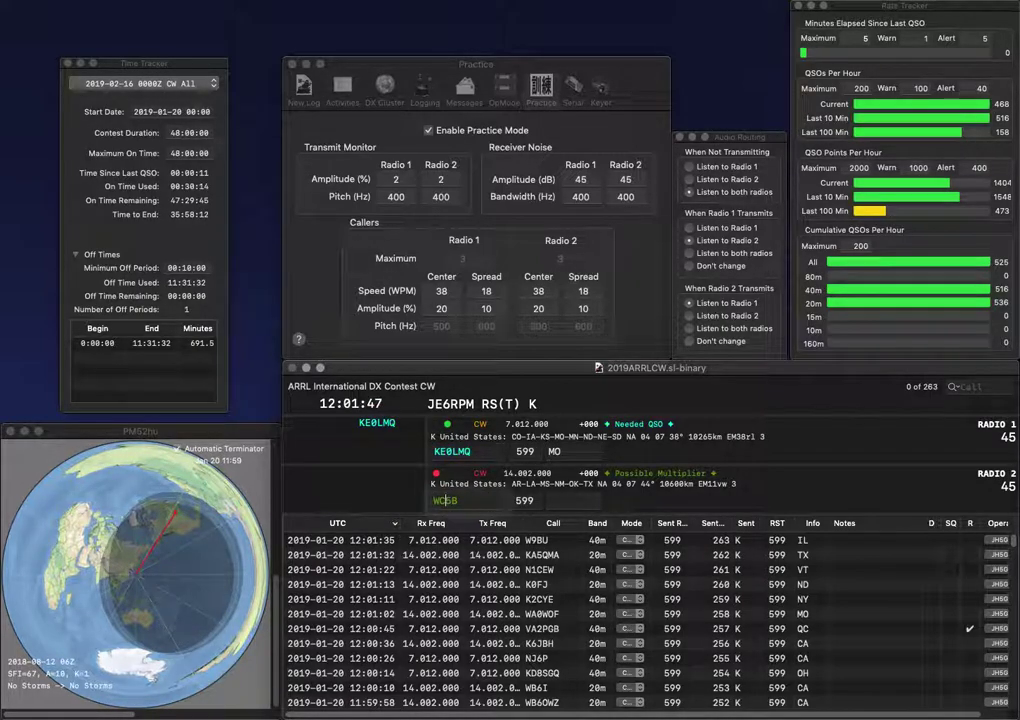
key(Return)
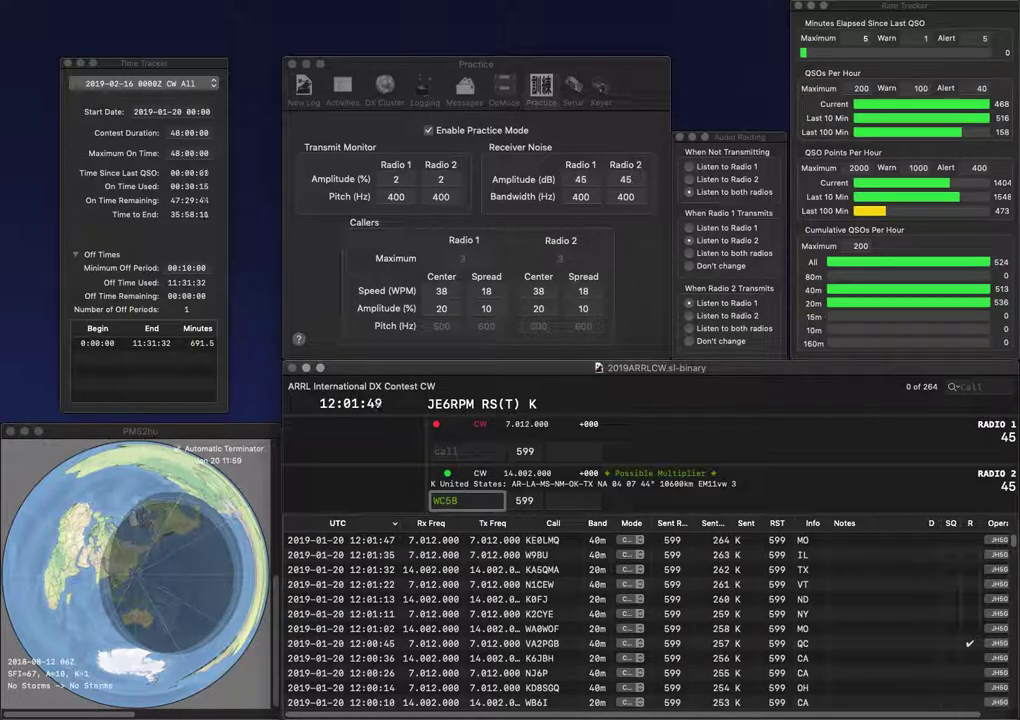
Step: Correct the Radio 2 call to WC5D and log it with exchange MS
key(BackSpace)
text(D)
key(space)
text(MS)
key(Return)
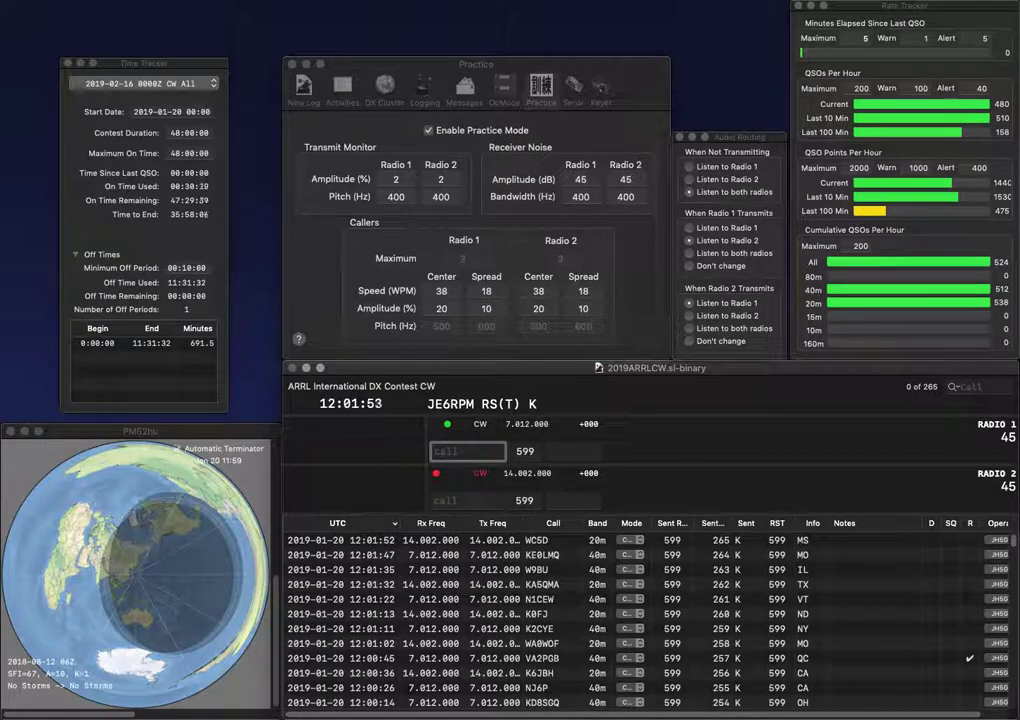
Step: Answer caller NN2K on Radio 1 and caller K7IAM on Radio 2
text(NN2K)
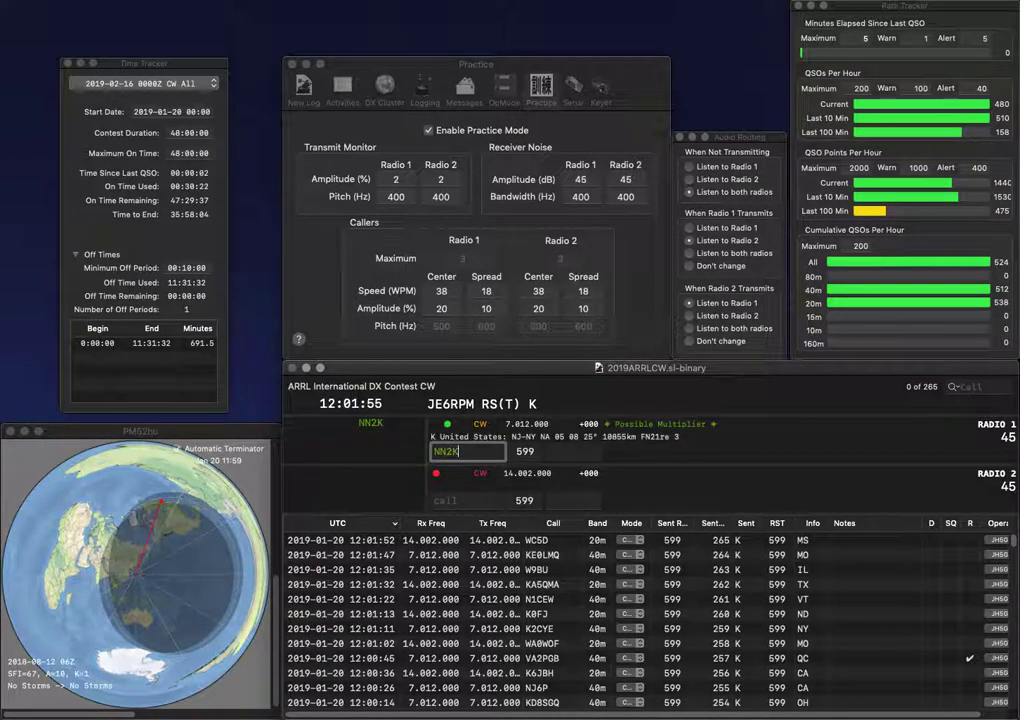
key(Return)
text(K7IAM)
key(Return)
Step: Log NN2K with exchange NJ on Radio 1 and K7IAM with exchange UT on Radio 2
text(N)
key(Return)
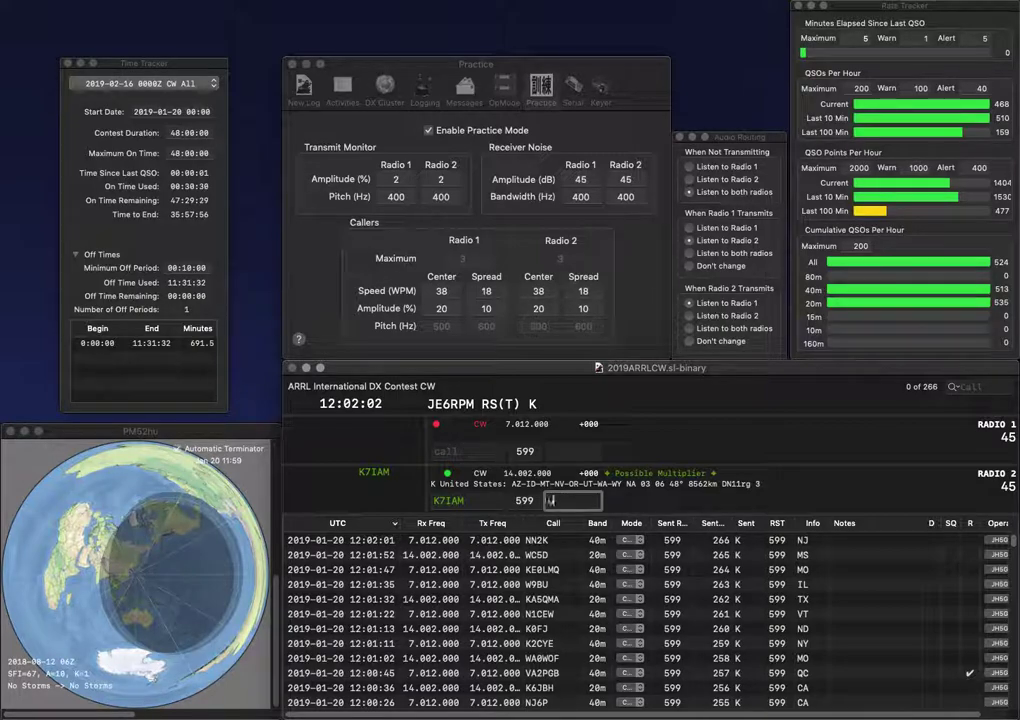
text(UT)
key(Return)
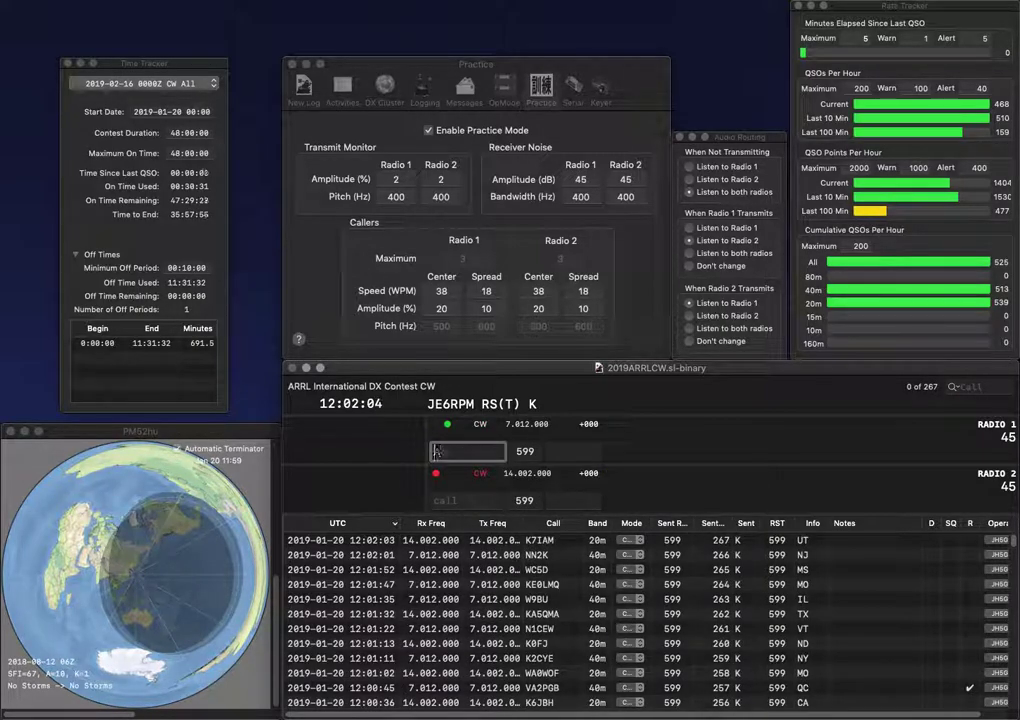
text(KLW)
key(Return)
text(K0OYC)
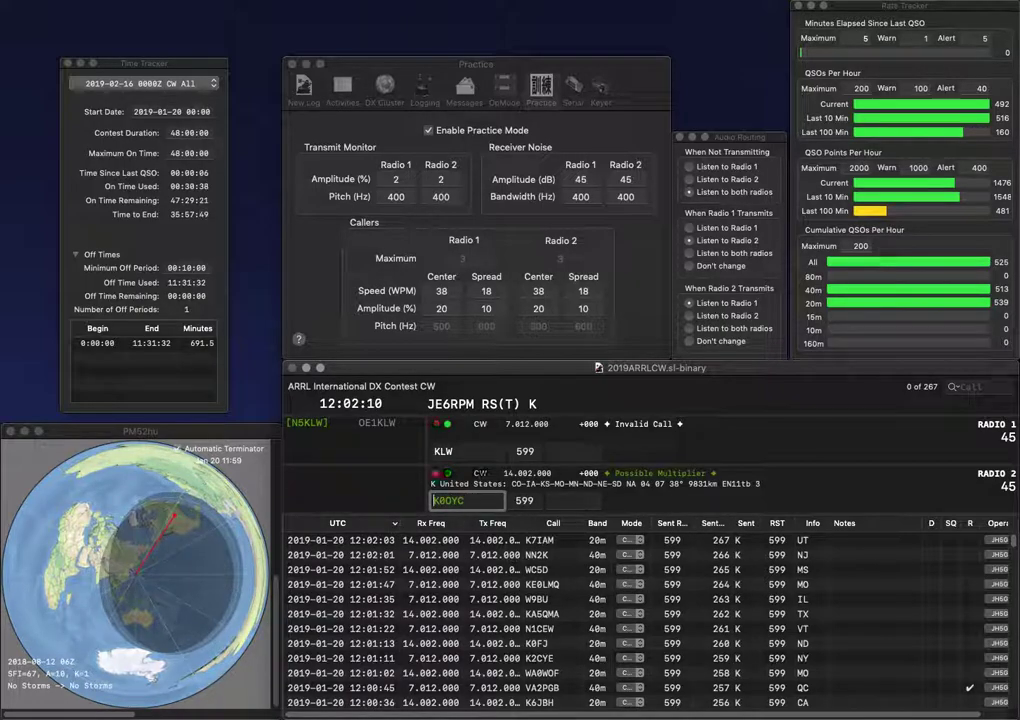
key(Return)
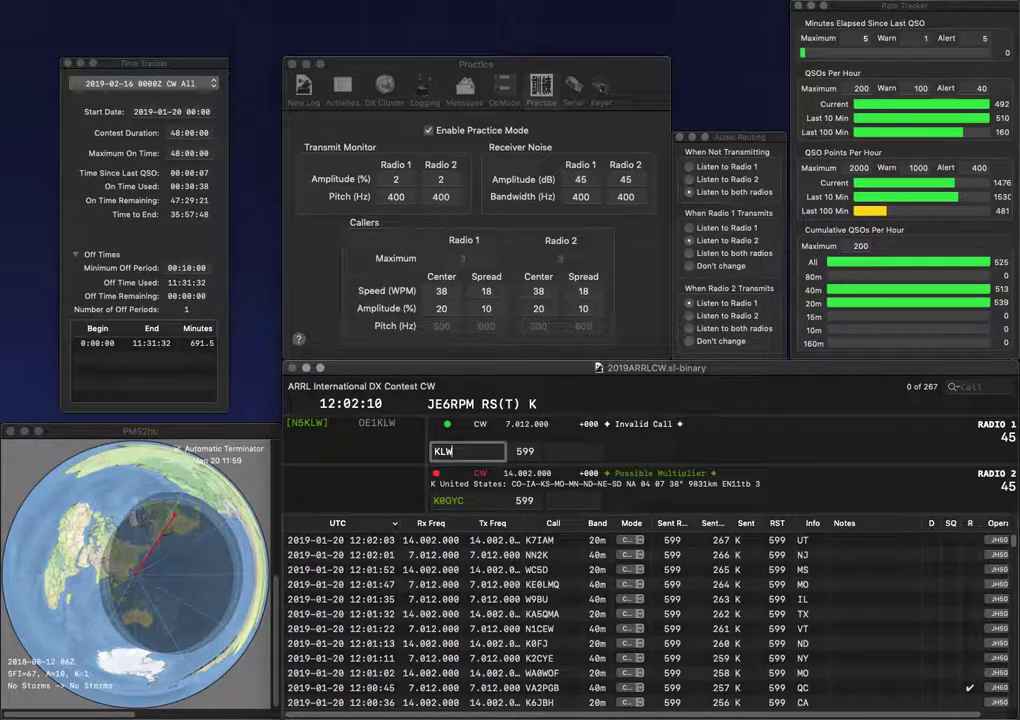
key(Delete)
key(Return)
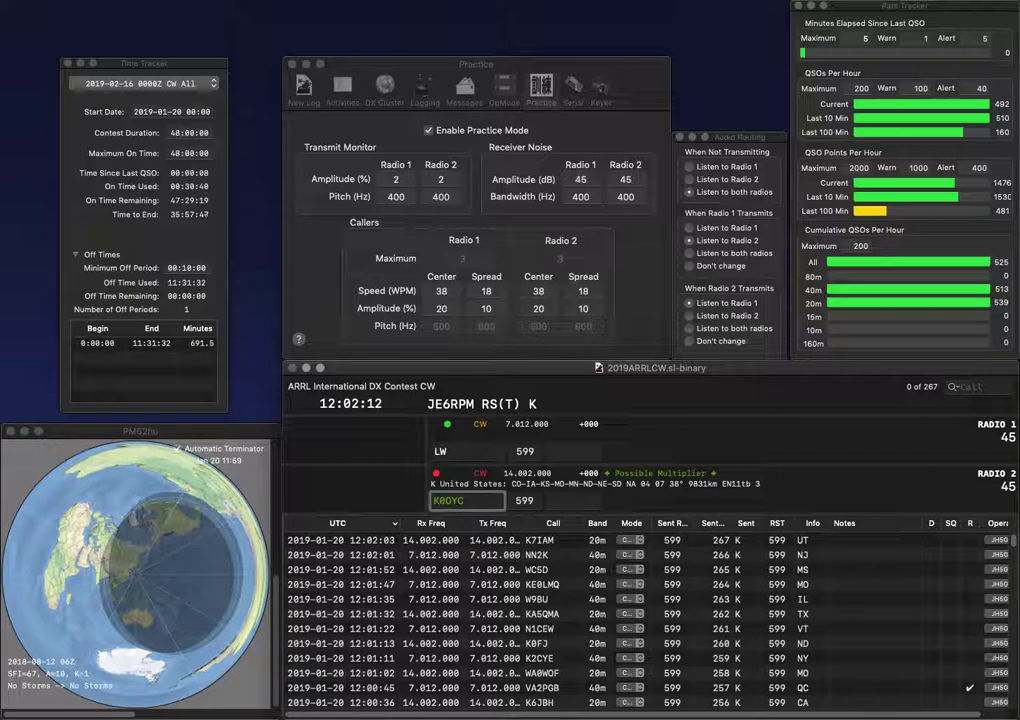
key(Delete)
text(KD)
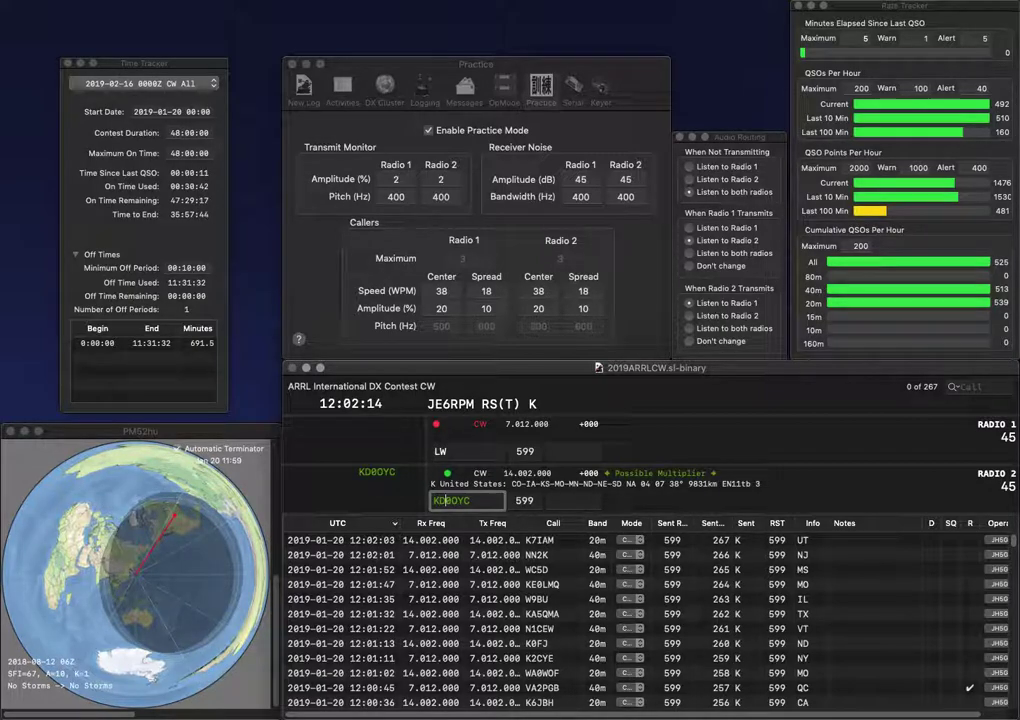
key(Return)
Step: Change the Radio 1 call to KR7T and answer it
text(KR7)
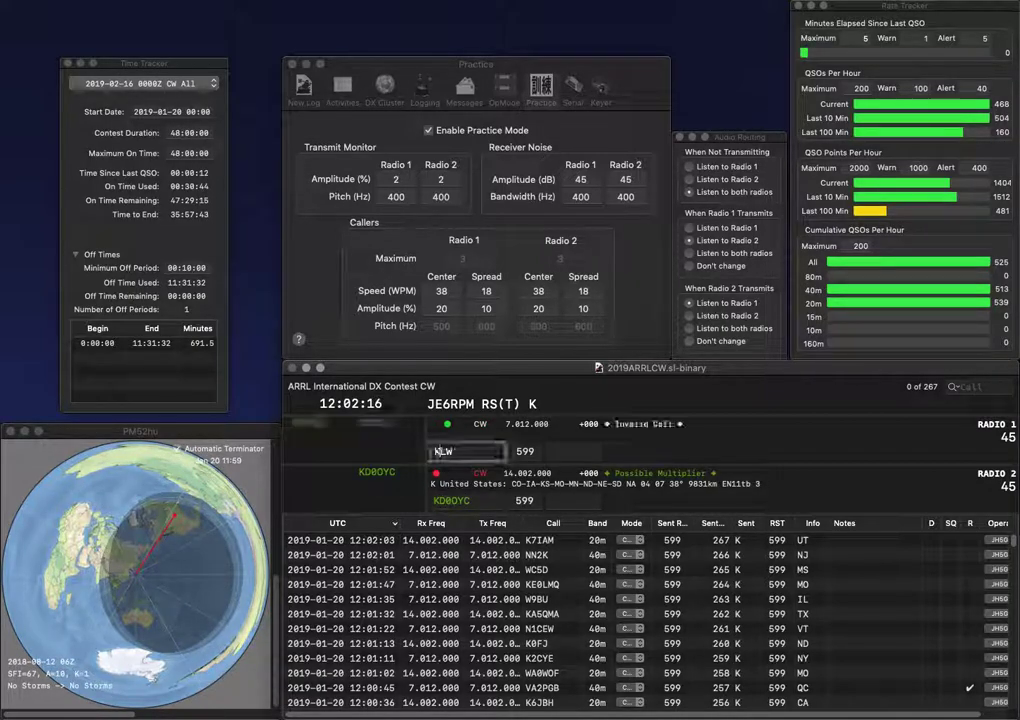
key(Delete)
text(T)
key(Return)
Step: Log KD0OYC with exchange IA on Radio 2, and correct the Radio 1 call to KR8T and answer it
key(Tab)
text(IA)
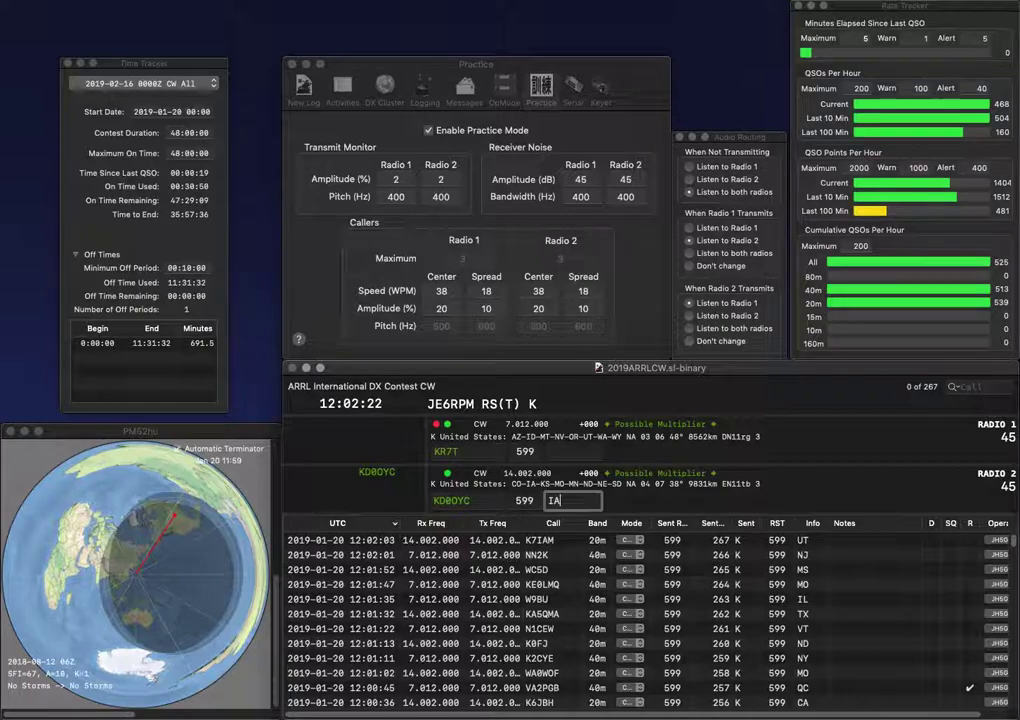
key(Return)
key(BackSpace)
text(8)
key(Return)
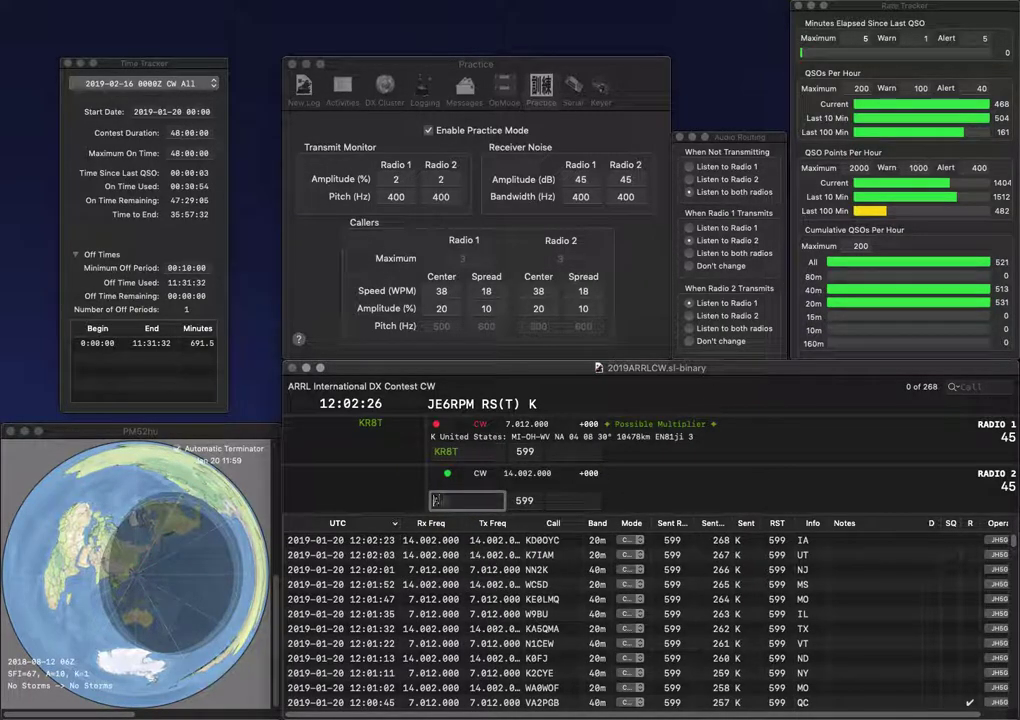
text(WA6K)
key(Return)
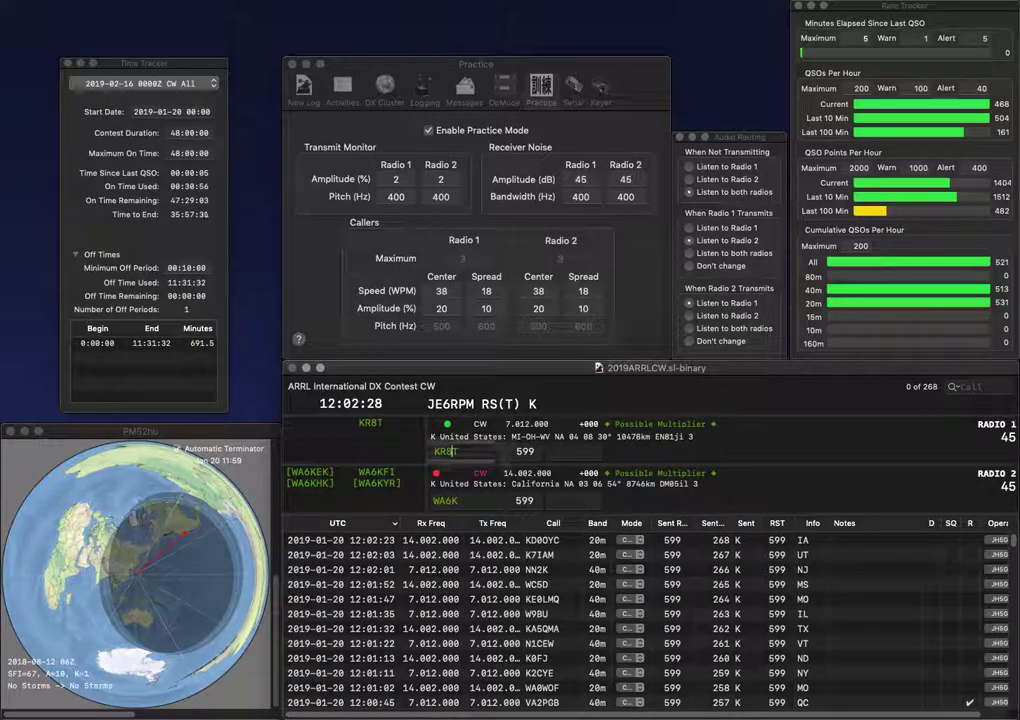
key(BackSpace)
key(BackSpace)
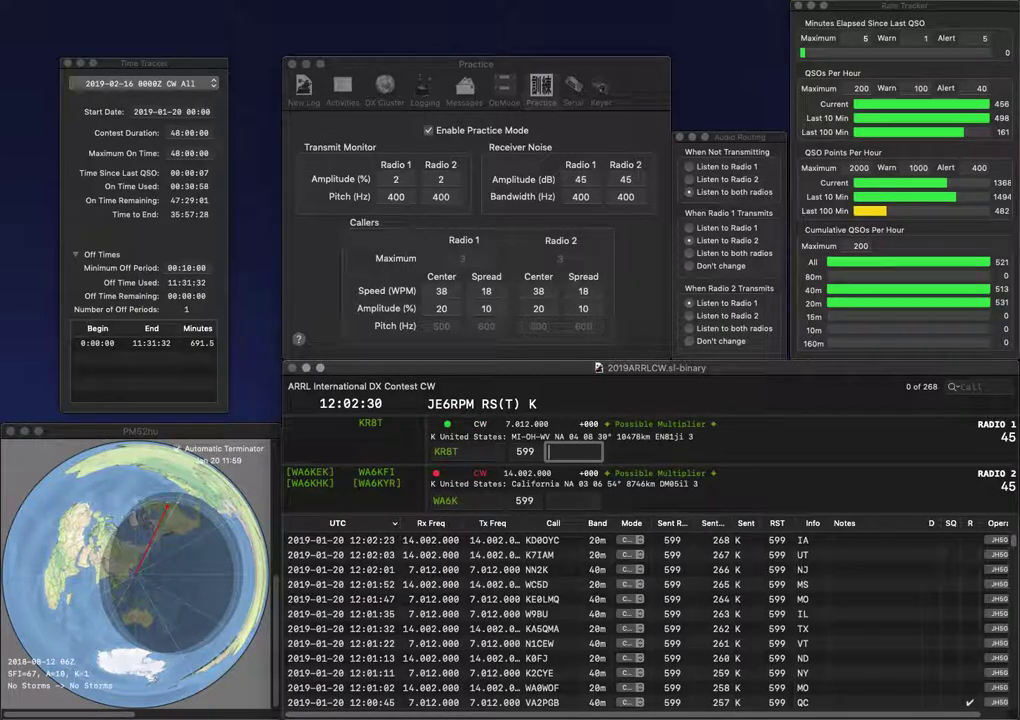
text(WV)
key(Return)
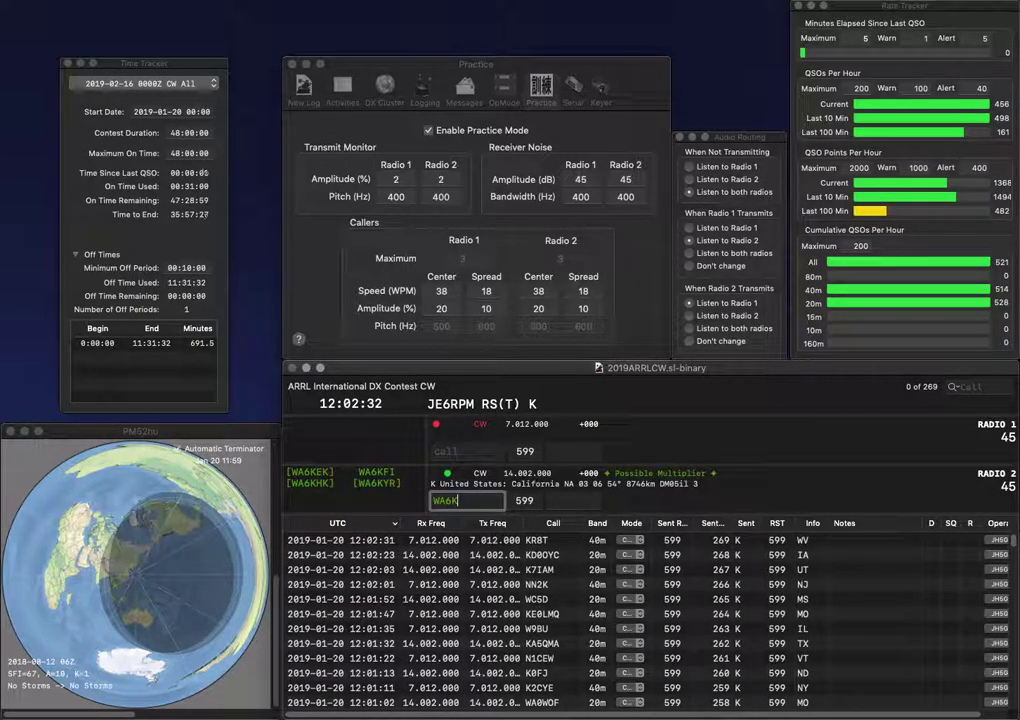
text(FI)
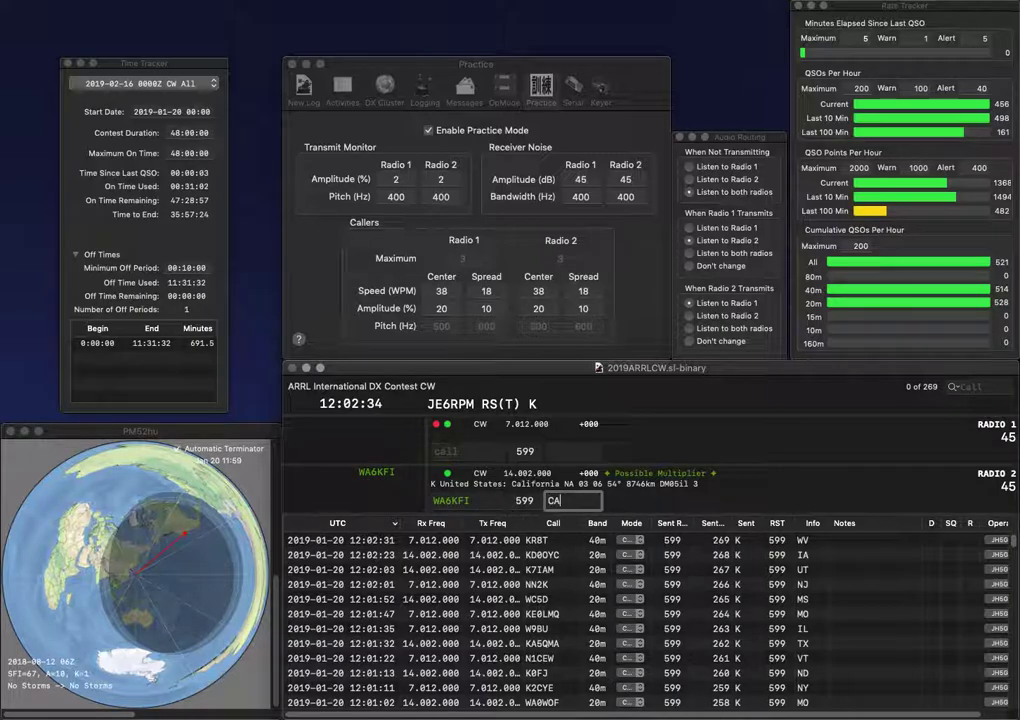
key(Return)
text(CA)
key(Return)
text(4LTA)
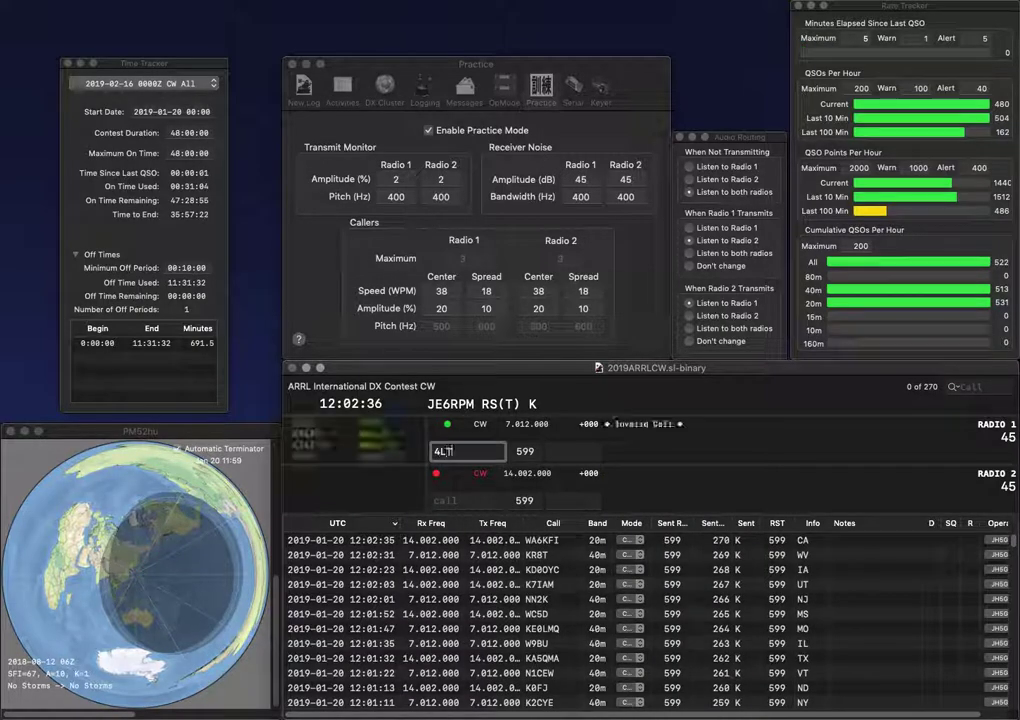
key(Home)
text(KJ)
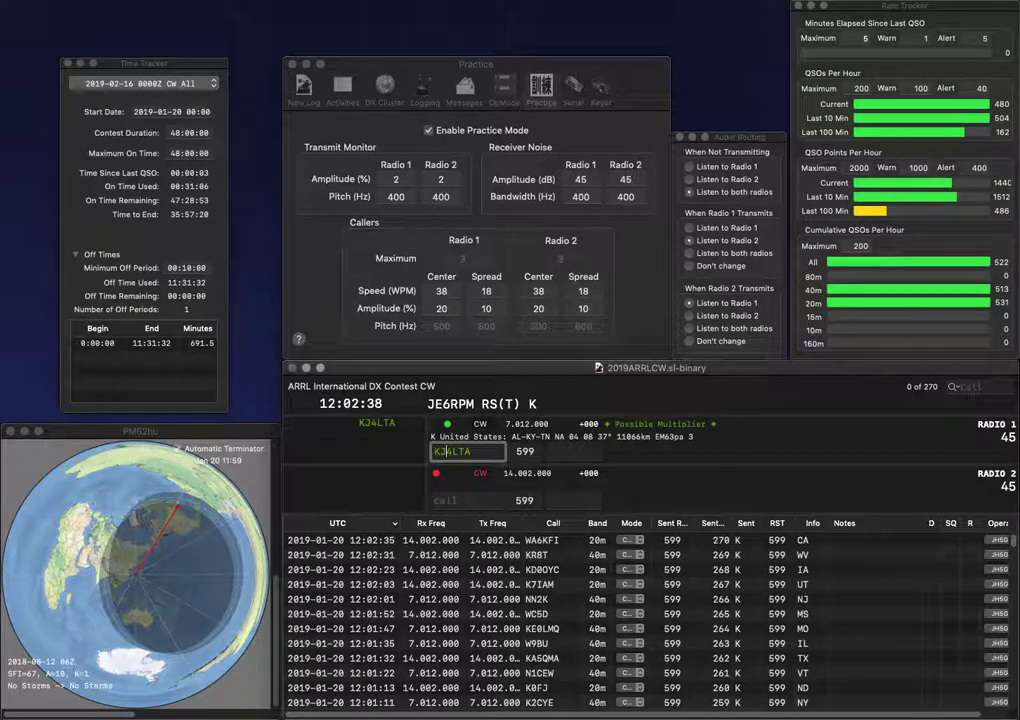
key(Return)
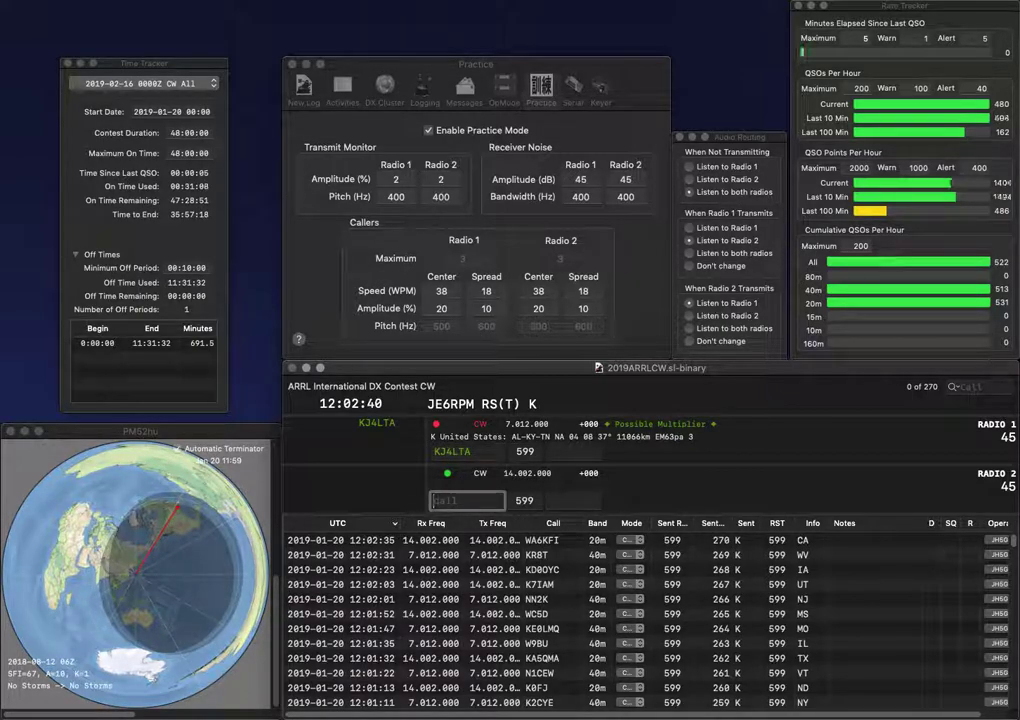
text(N8EGZ)
key(Return)
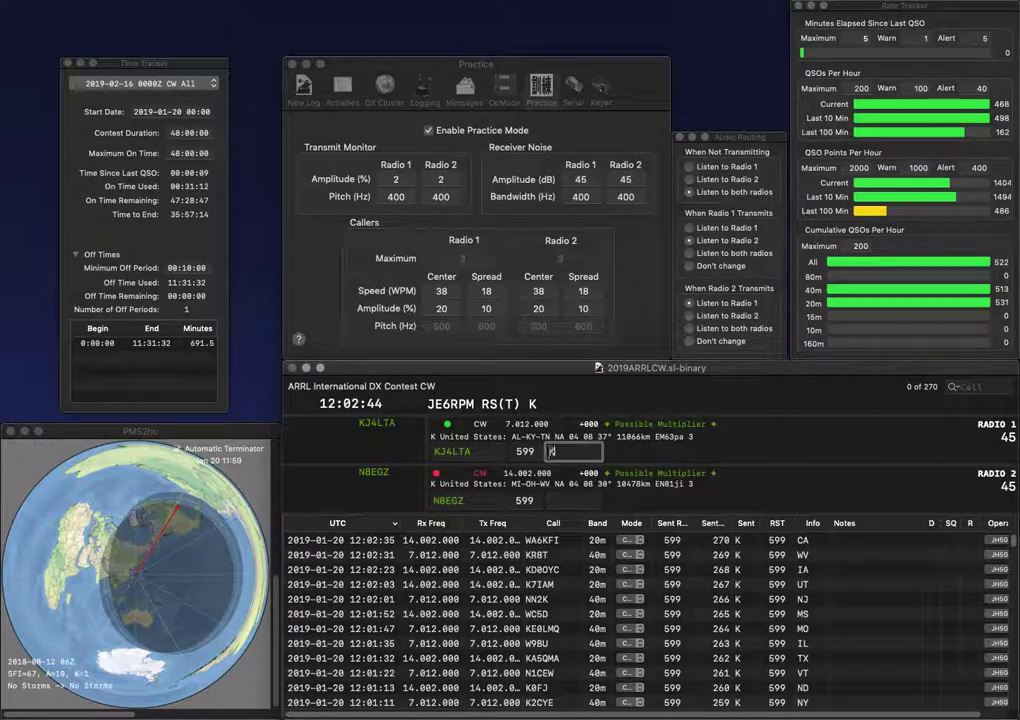
text(KY)
key(Return)
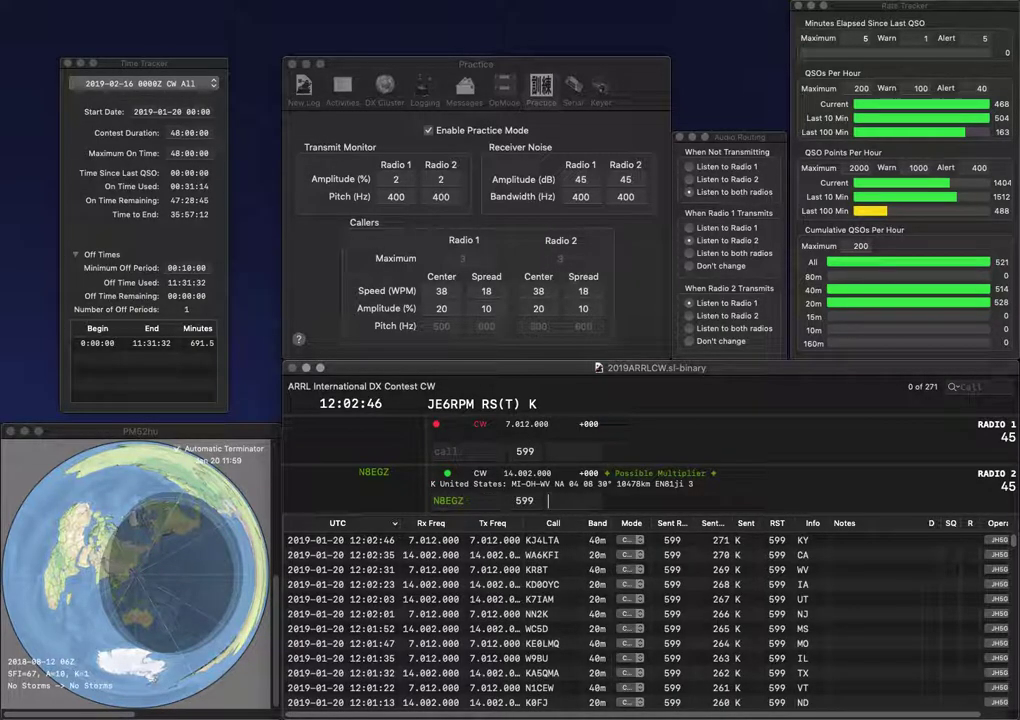
text(WV)
key(Return)
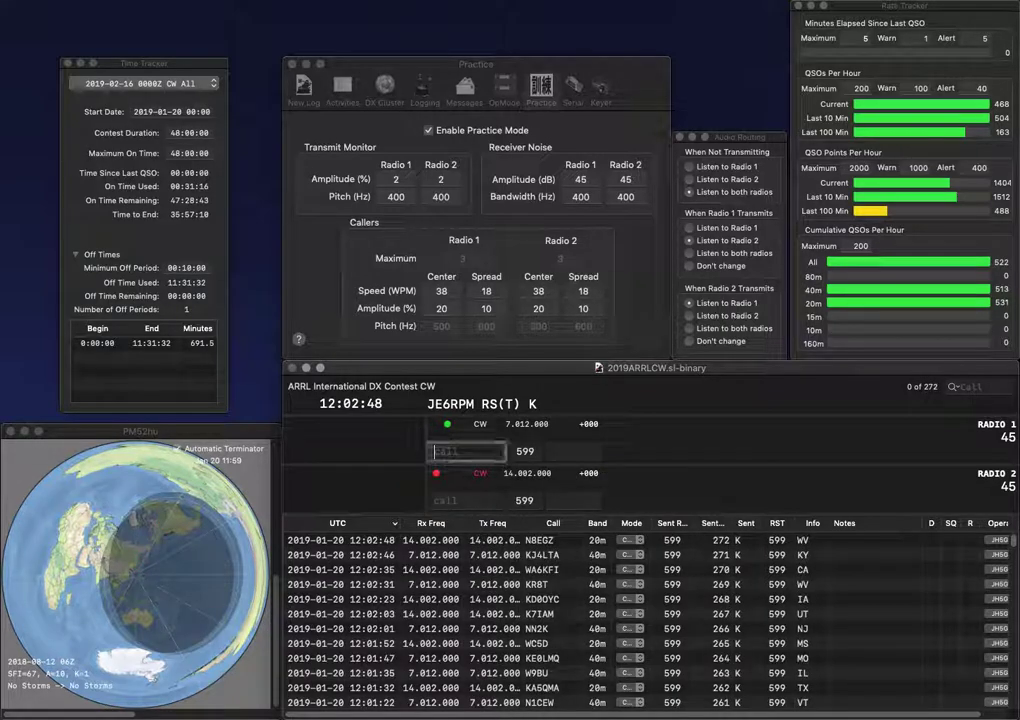
text(AB3ZJ)
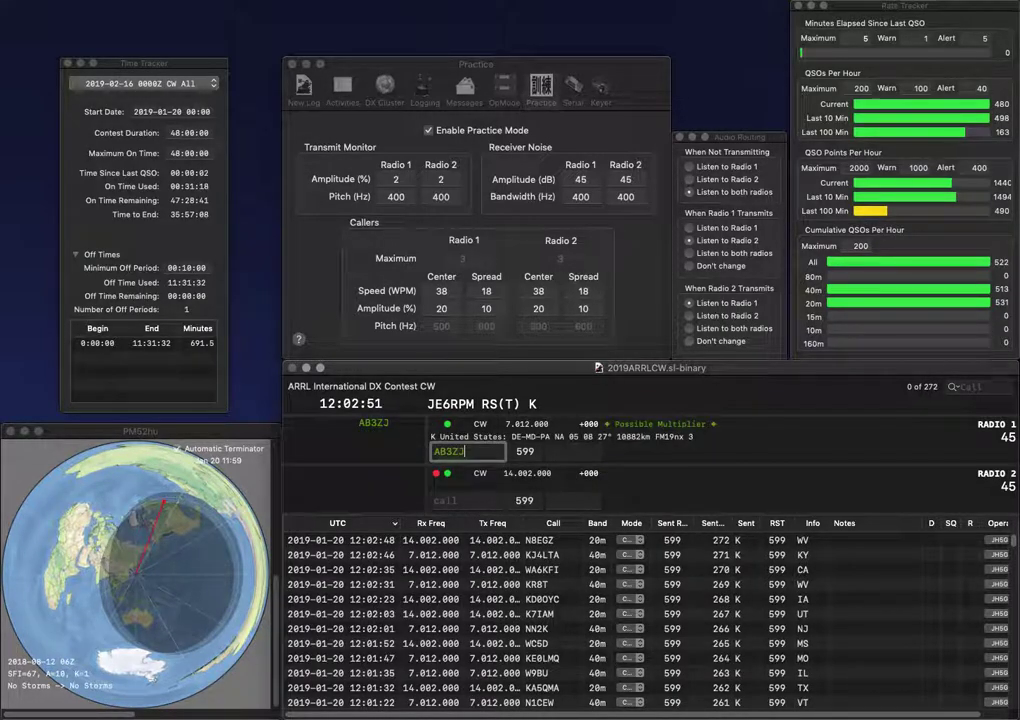
key(Return)
text(K4)
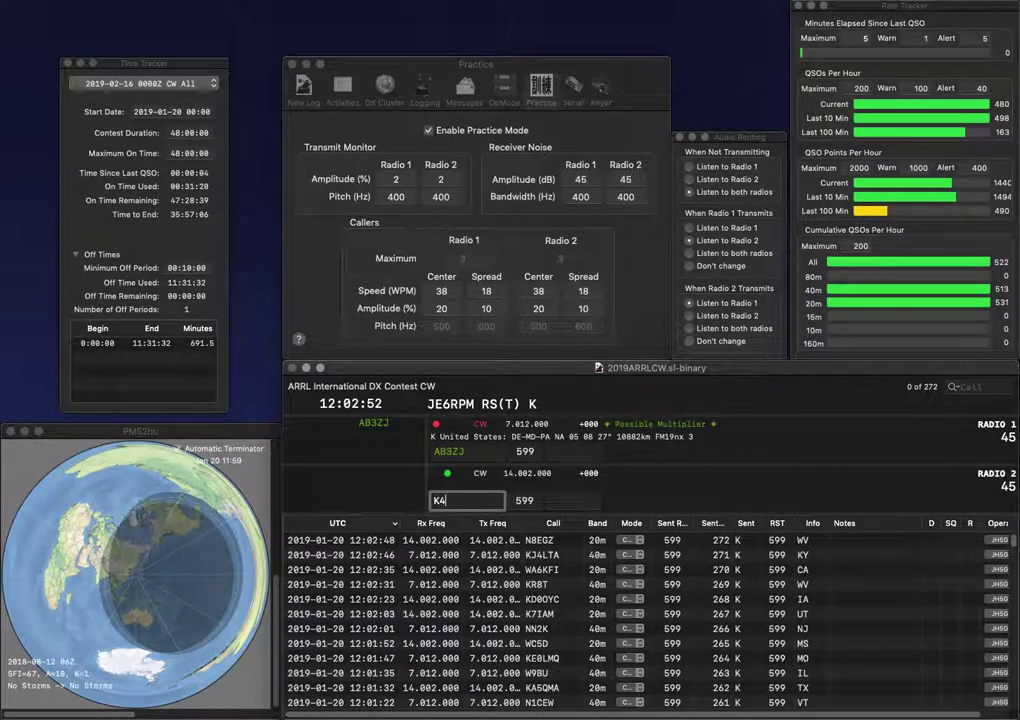
key(Return)
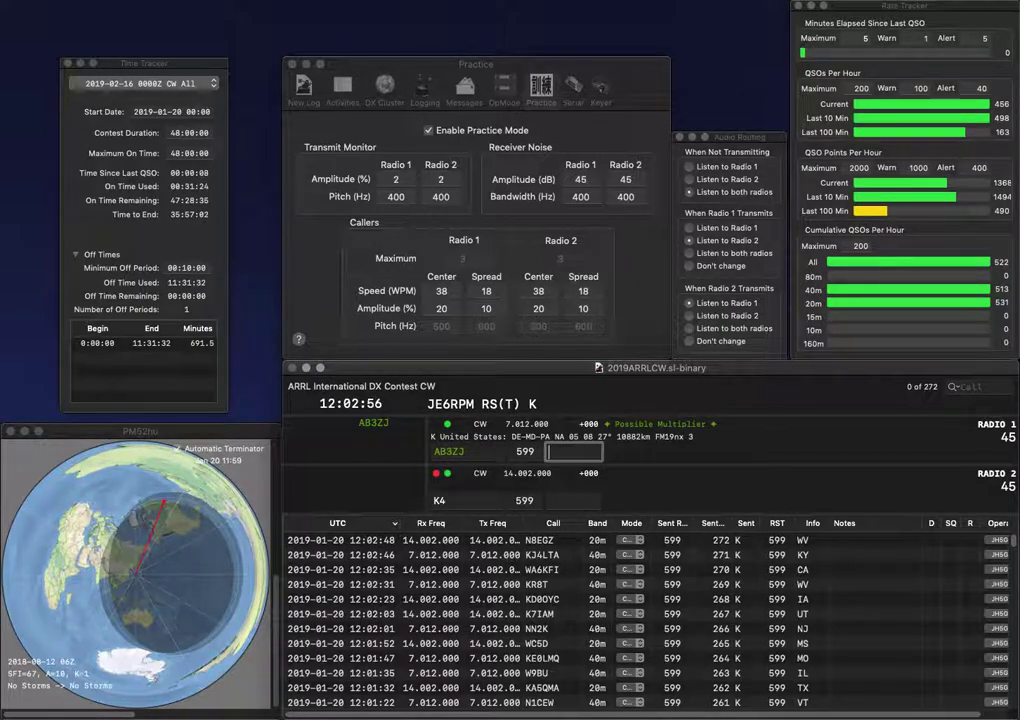
Step: Log AB3ZJ with exchange DE on Radio 1, and complete the Radio 2 call as K4LTE and answer it
text(DE)
key(Return)
text(LTE)
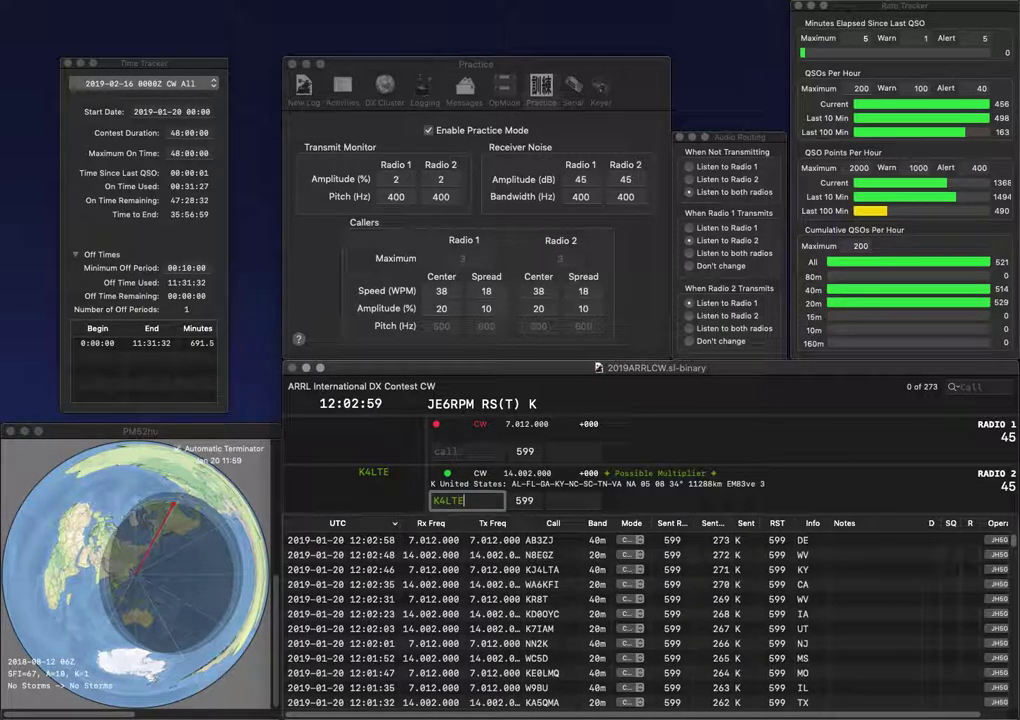
key(Return)
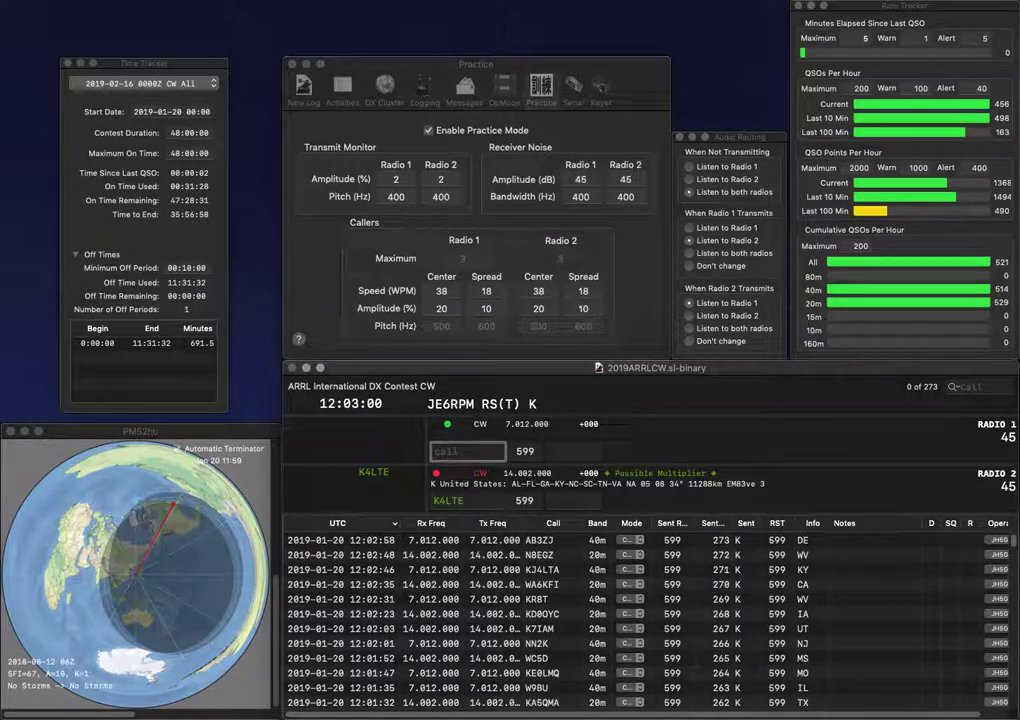
text(PEMC)
key(Return)
text(TN)
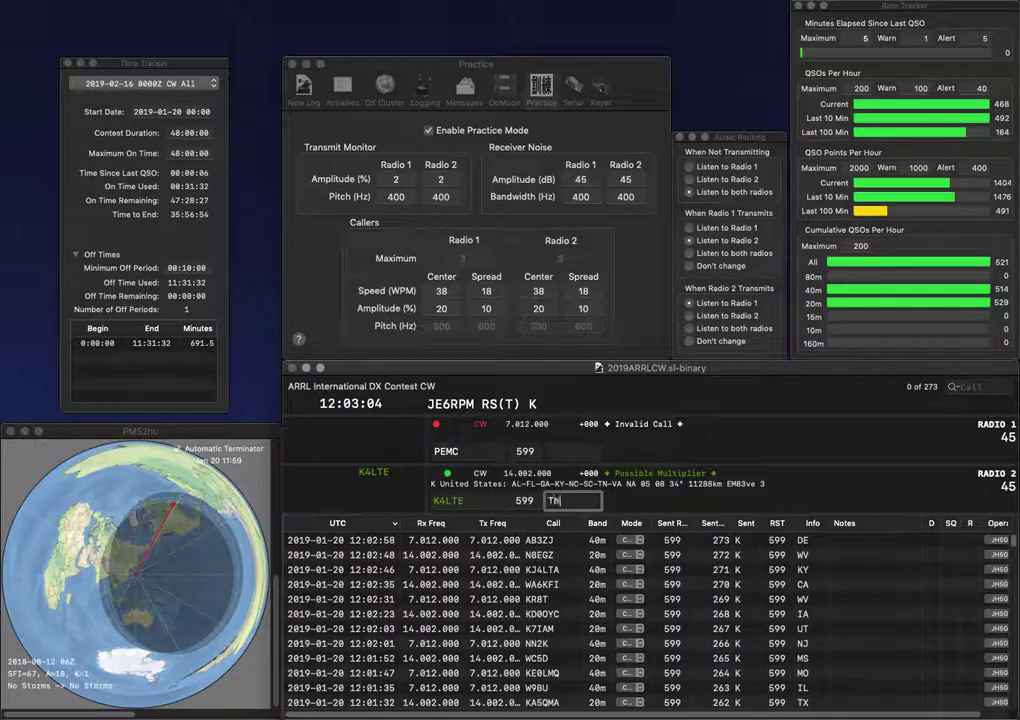
key(Return)
text(N8)
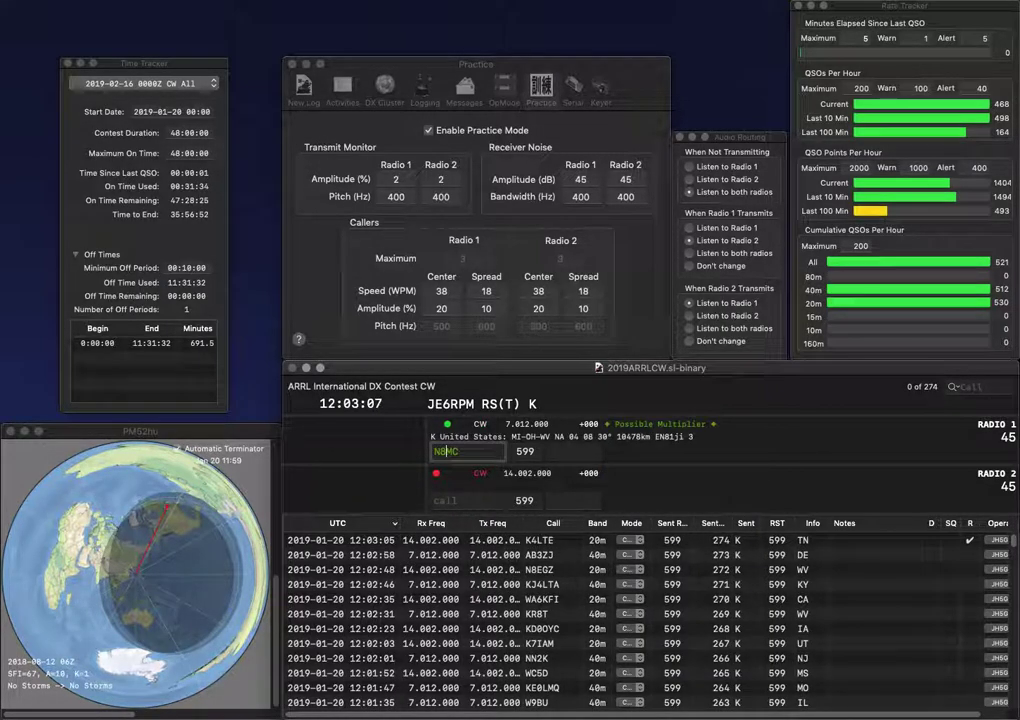
key(BackSpace)
text(9E)
key(Return)
text(3C)
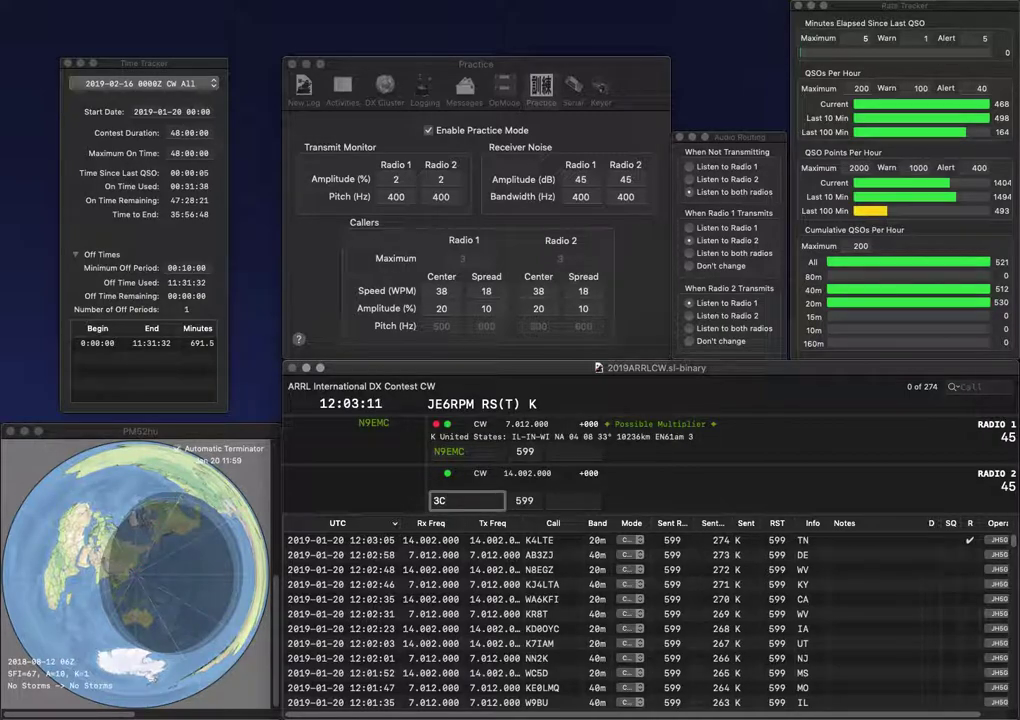
text(N)
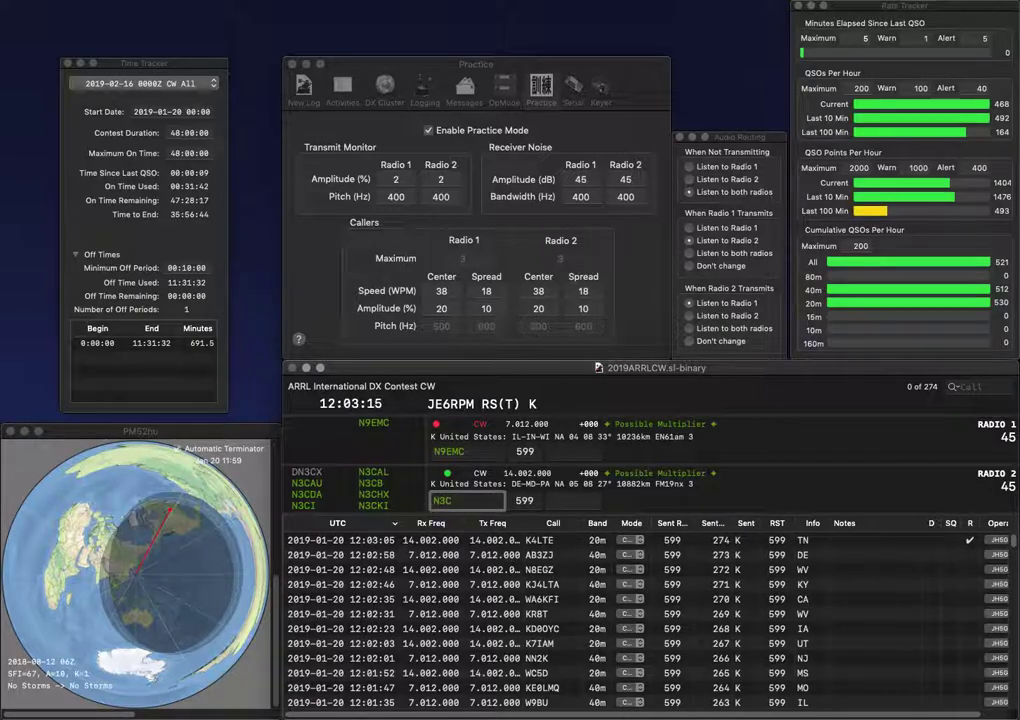
key(BackSpace)
text(VE)
key(Right)
key(Right)
key(BackSpace)
text(KK)
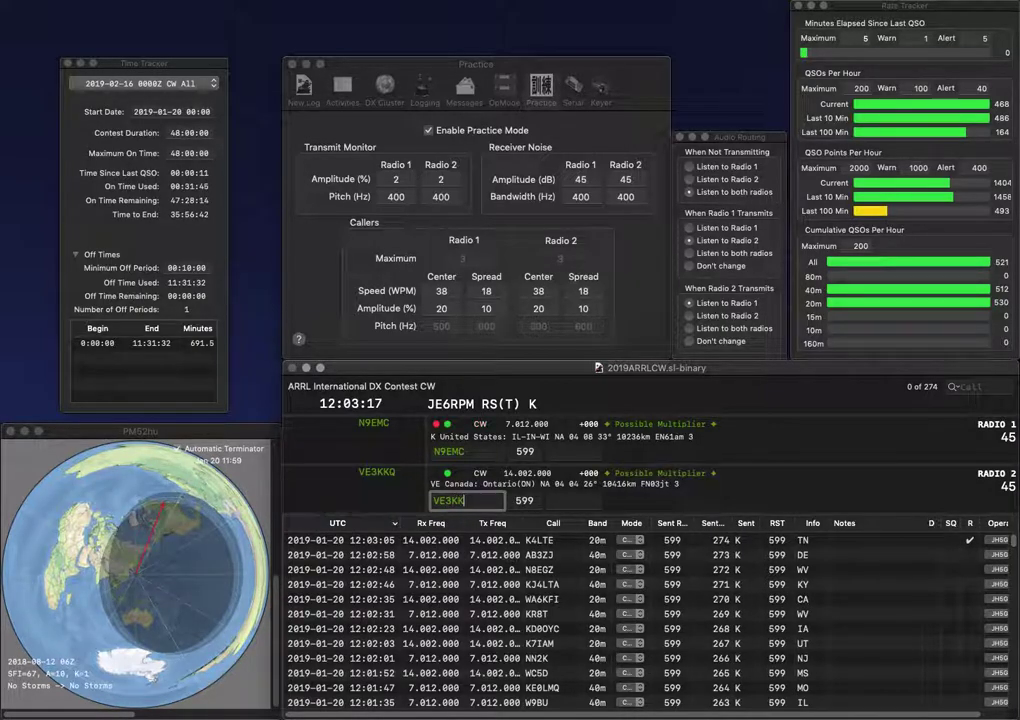
key(BackSpace)
text(C)
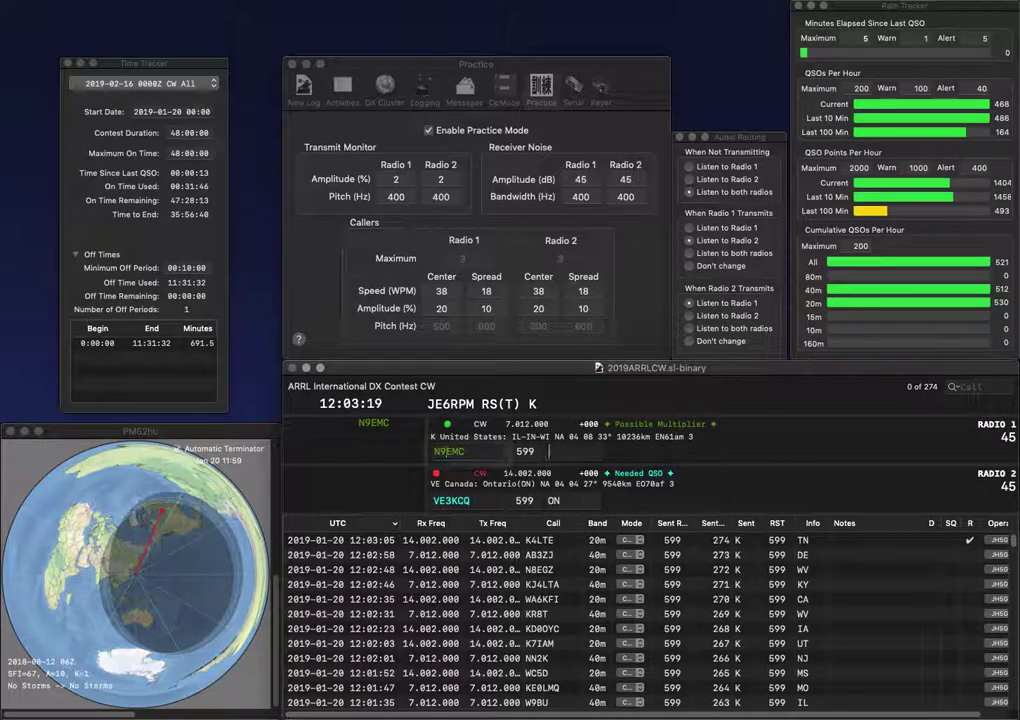
text(Q)
key(space)
key(space)
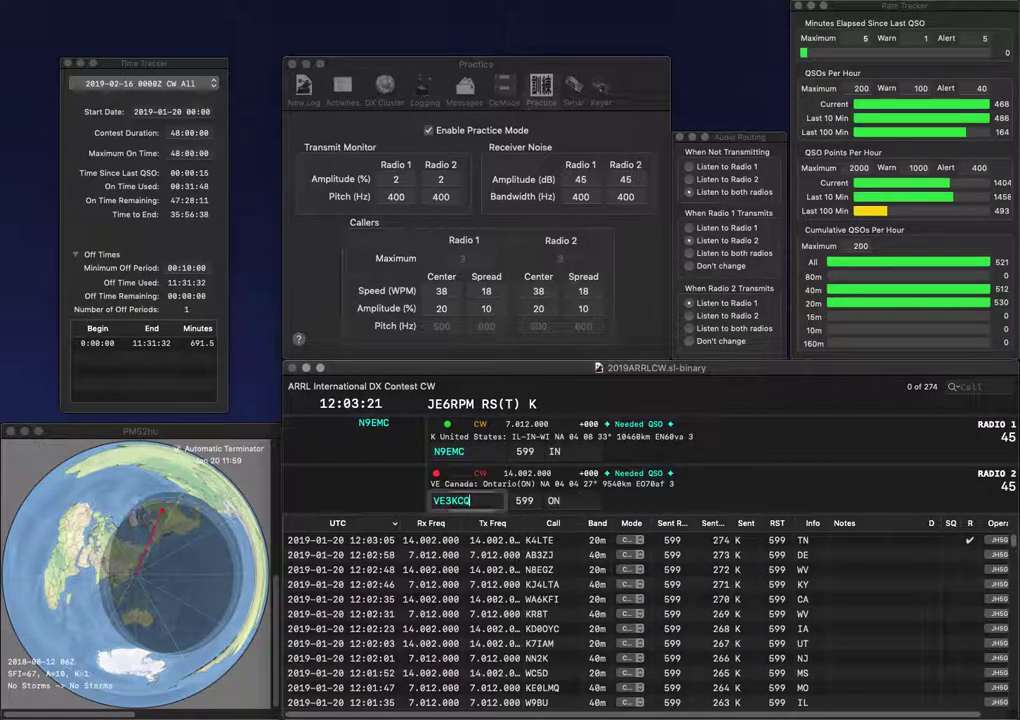
key(BackSpace)
key(BackSpace)
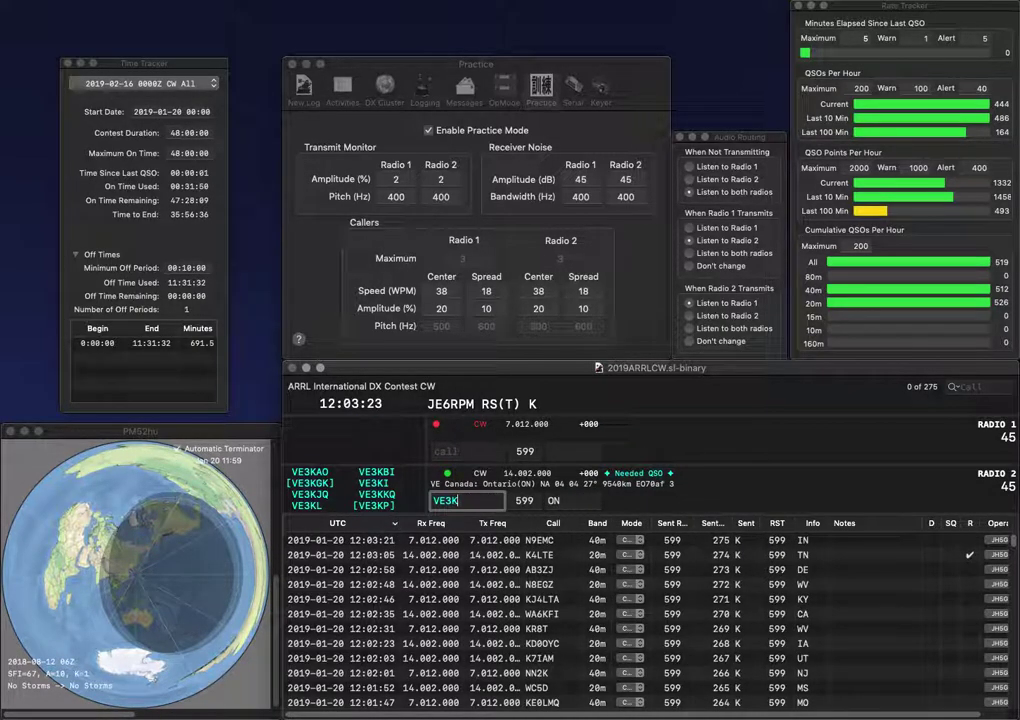
text(KQ)
key(Return)
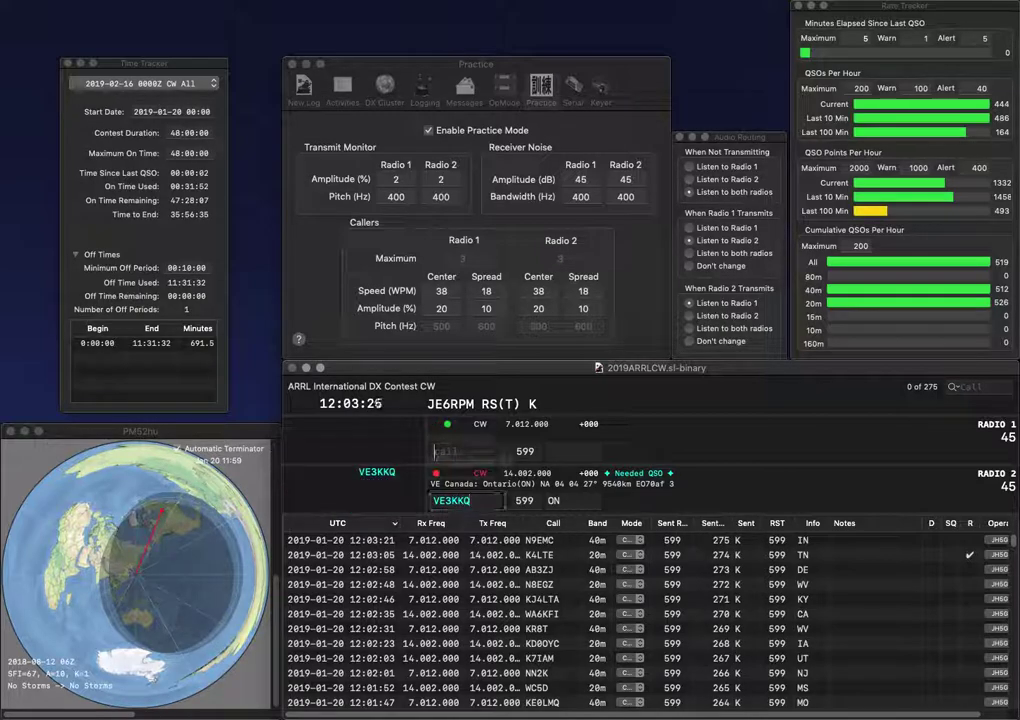
text(WD8EK)
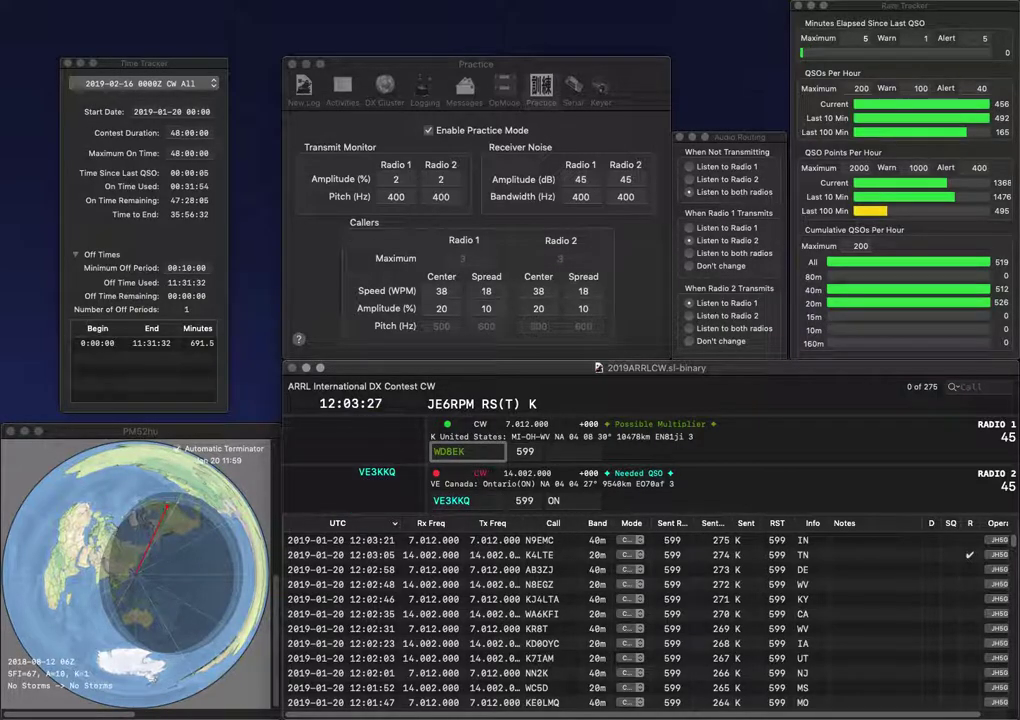
text(B)
key(Return)
key(Return)
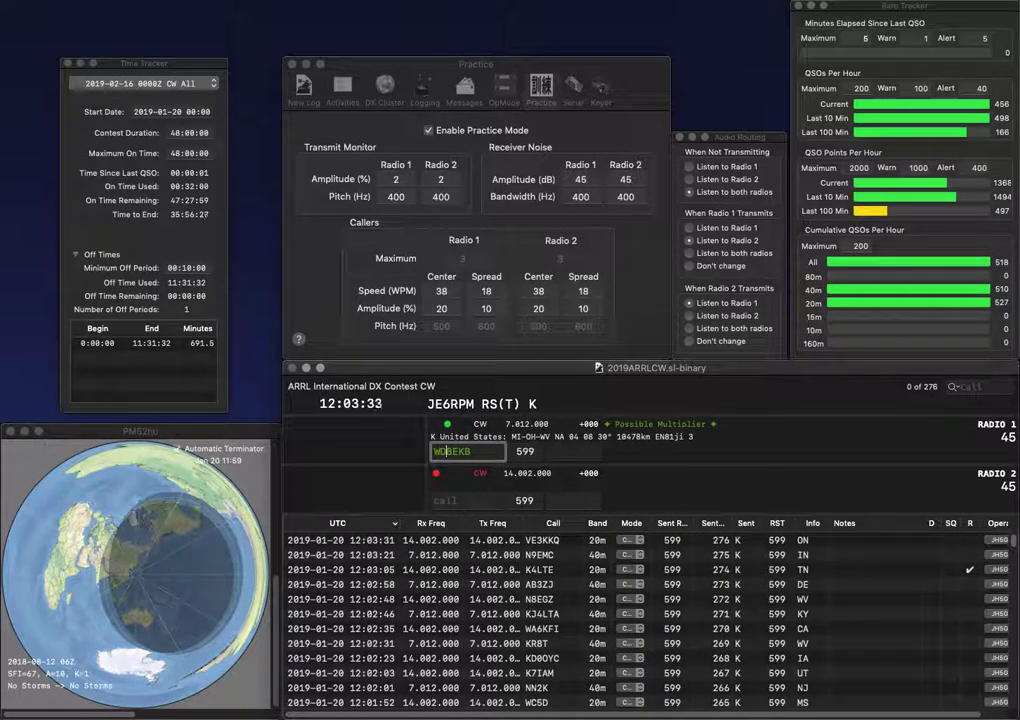
text(G)
key(Tab)
text(WV)
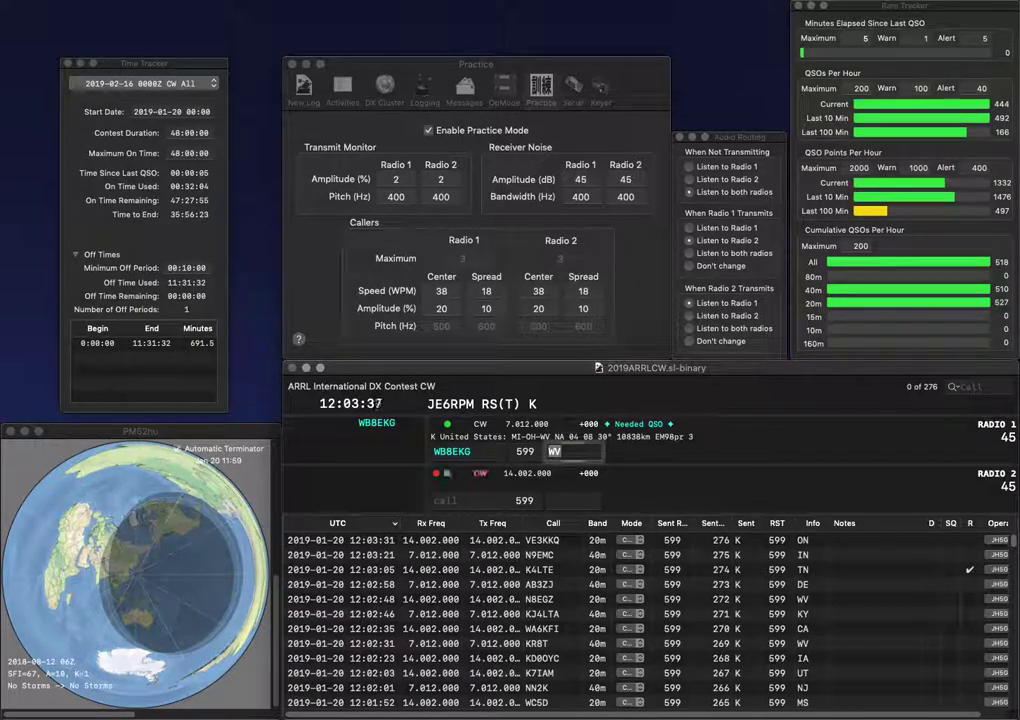
key(Return)
text(W7WML)
key(Return)
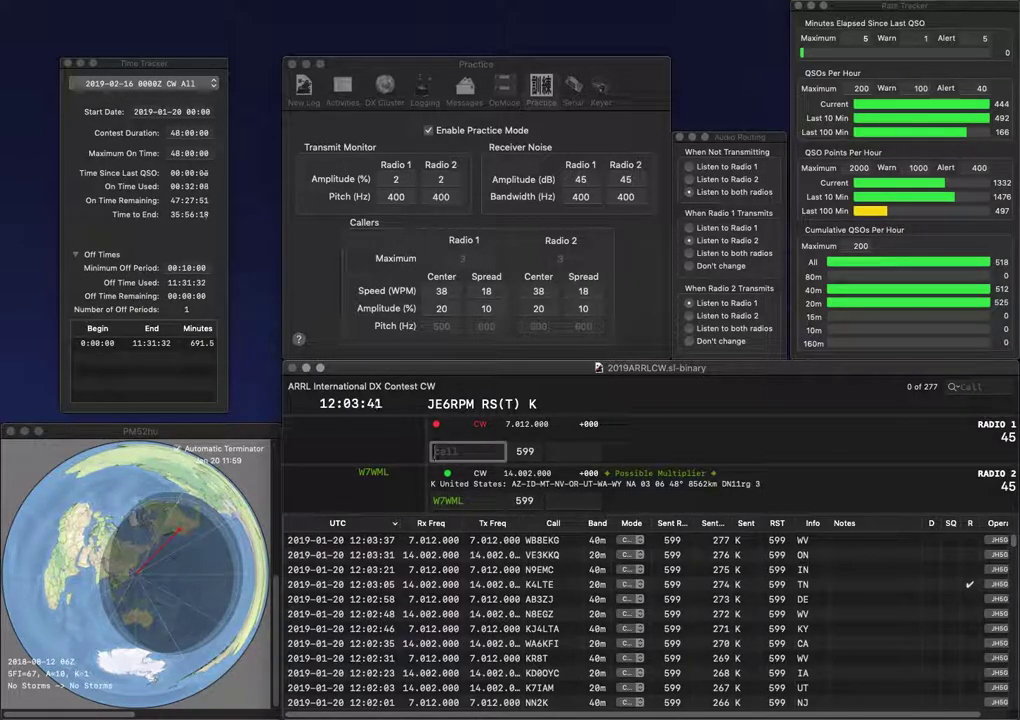
key(Return)
key(Tab)
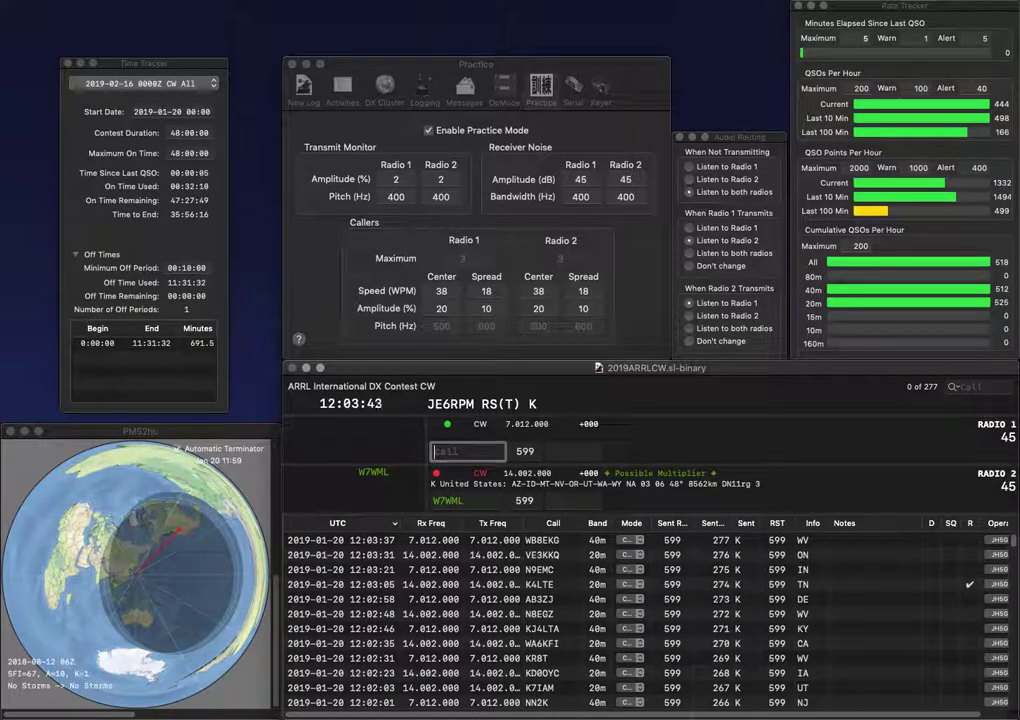
text(KBIT)
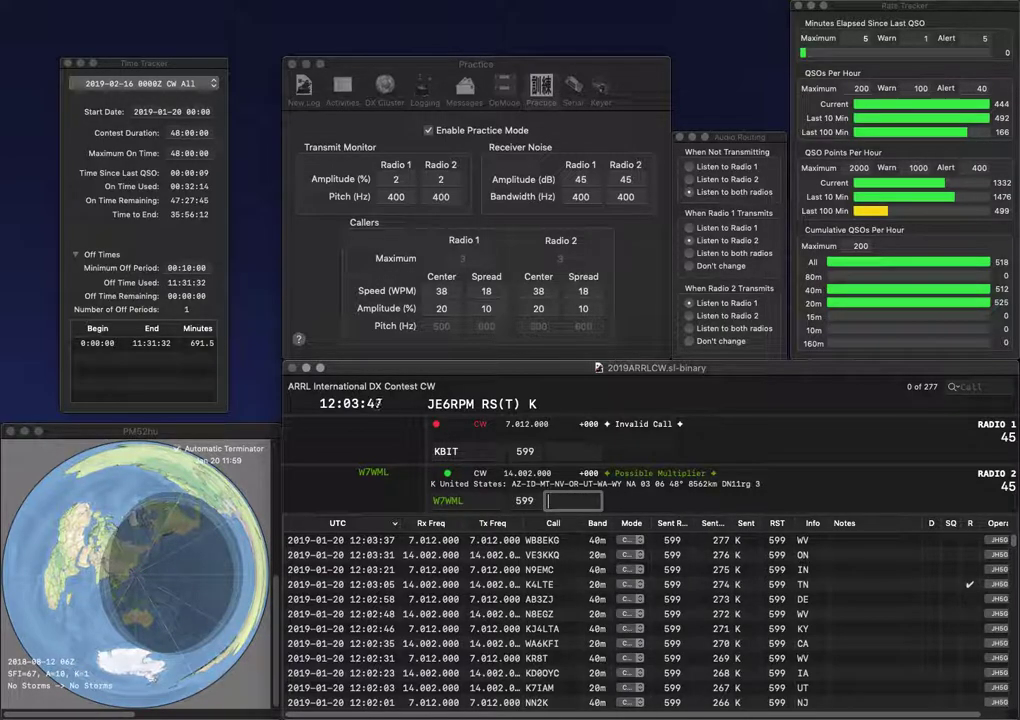
key(Return)
text(N4)
key(Return)
text(K3PG)
key(Return)
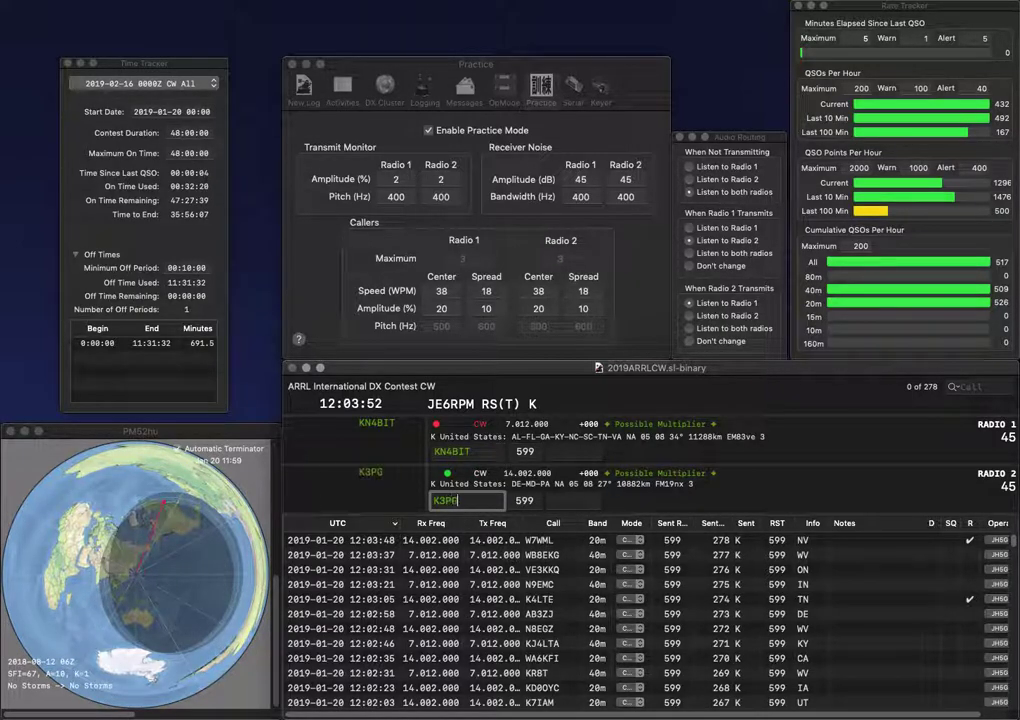
key(space)
text(NC)
key(Return)
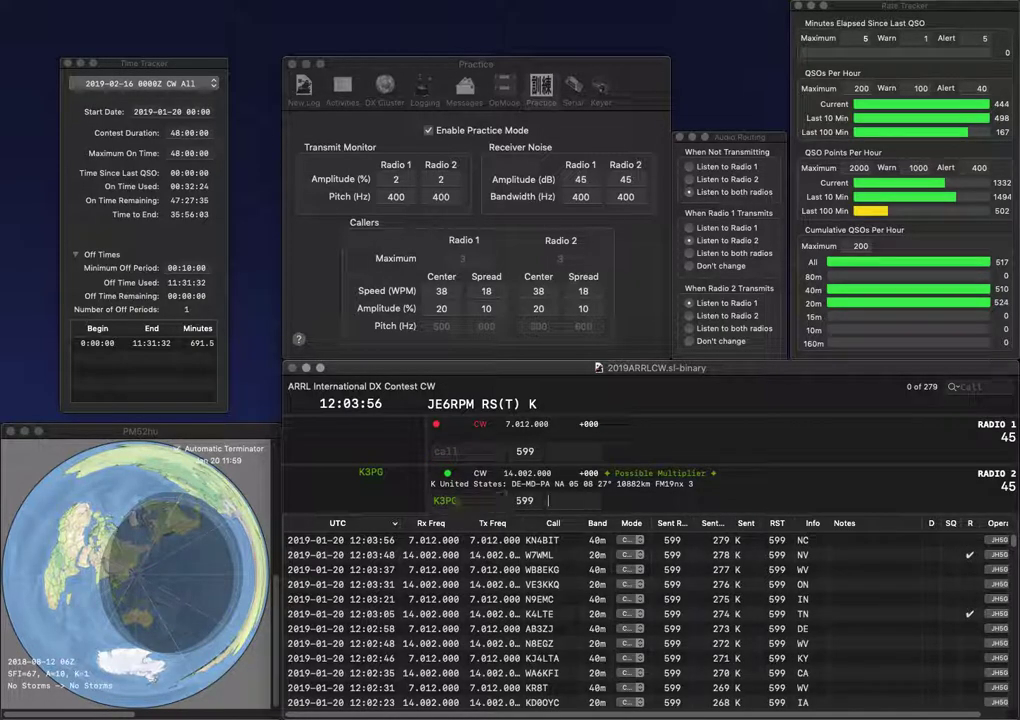
text(DE)
key(Return)
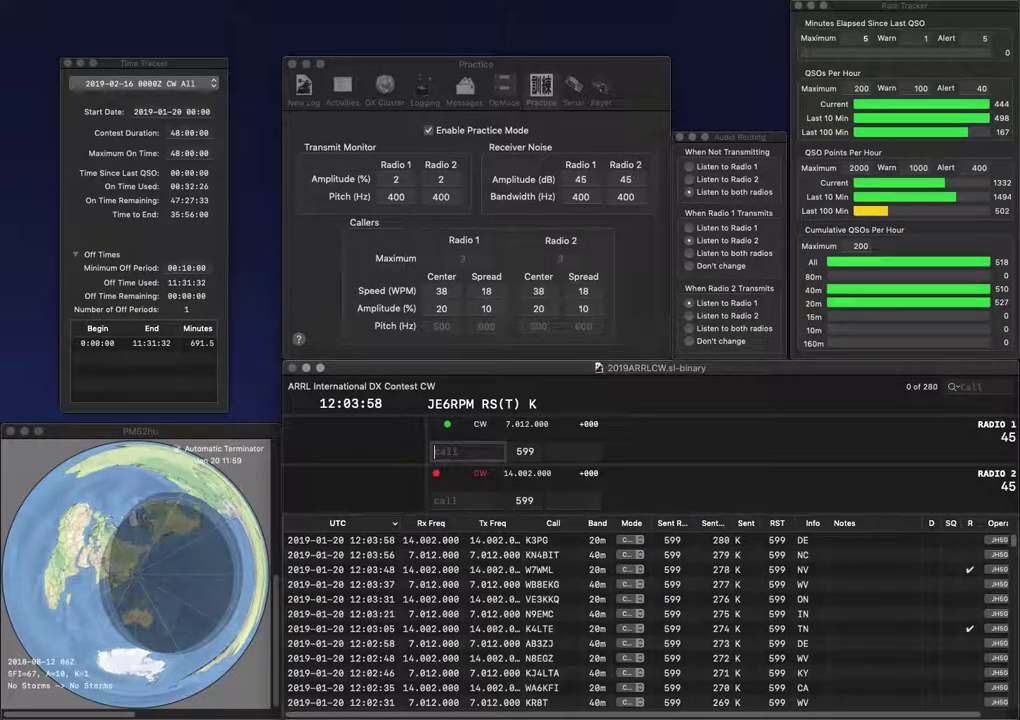
text(WB5)
key(Return)
text(W9)
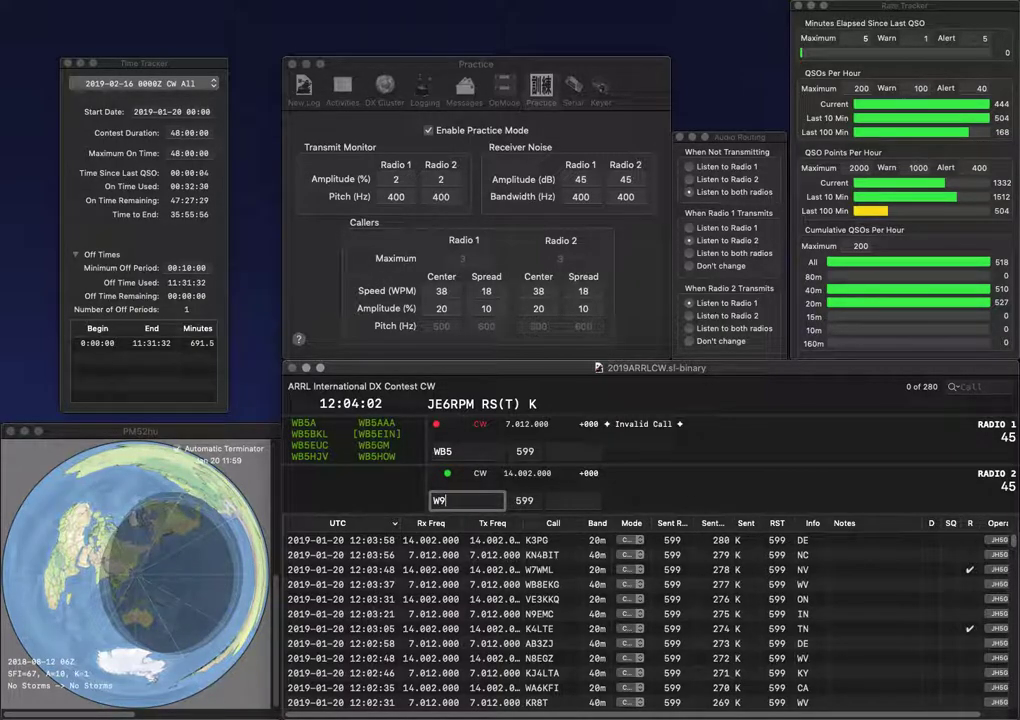
text(CUB)
key(Return)
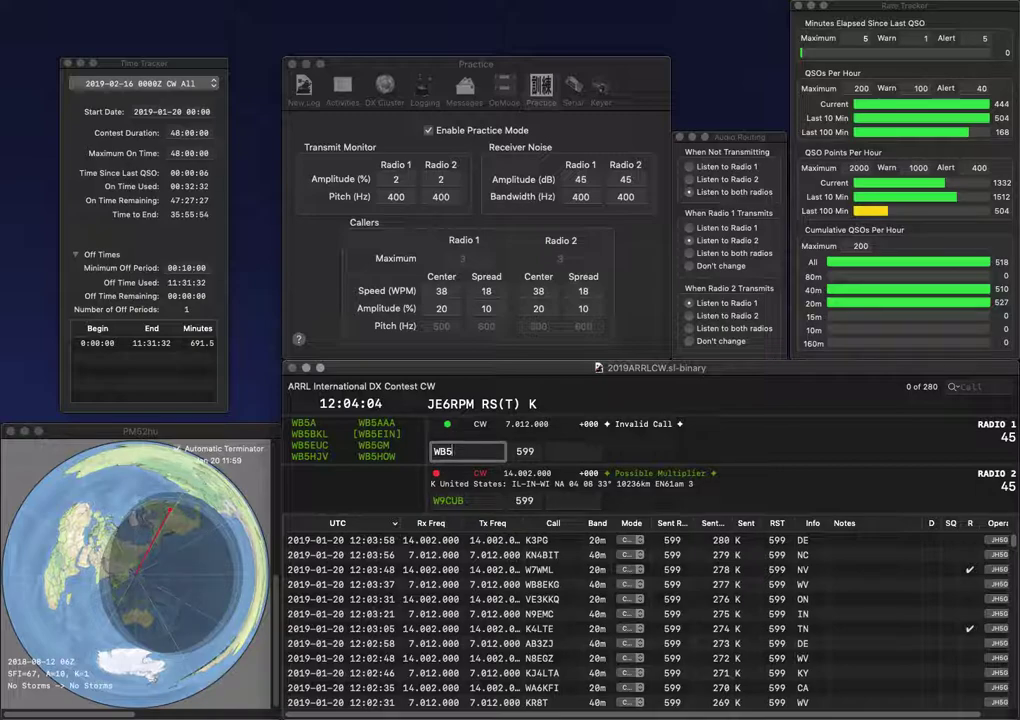
text(UTD)
key(Return)
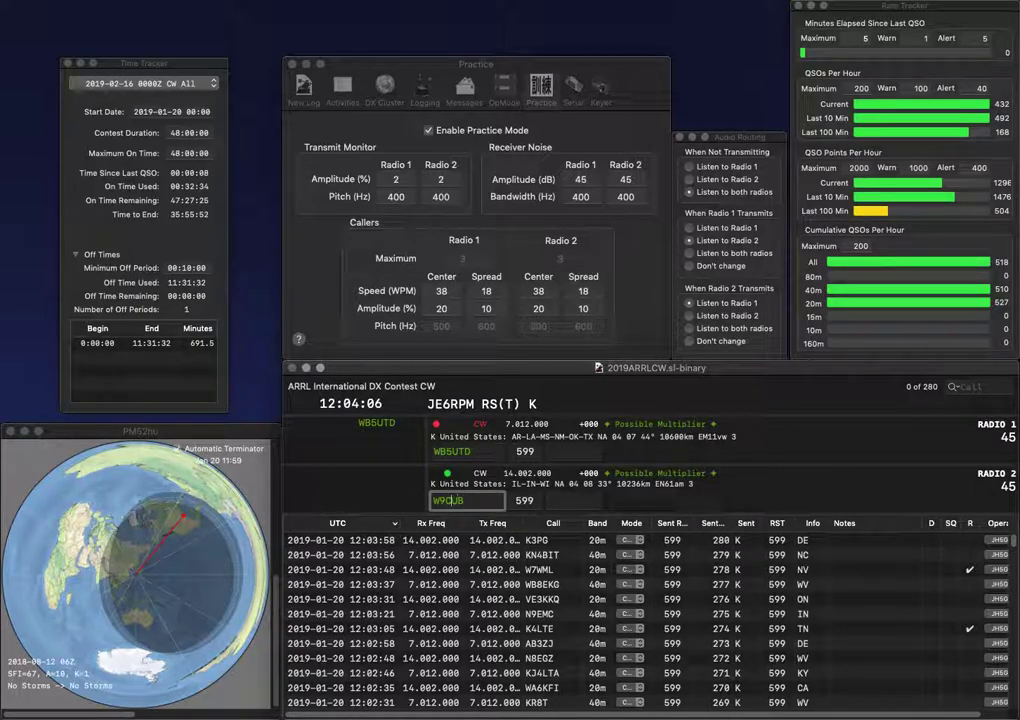
text(8)
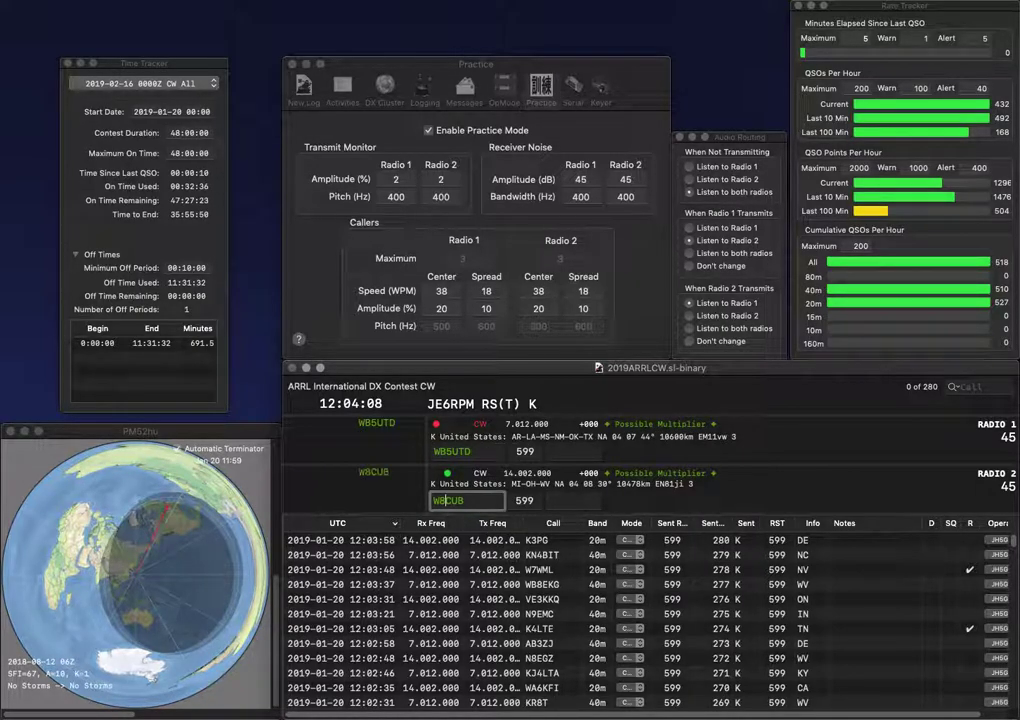
key(Return)
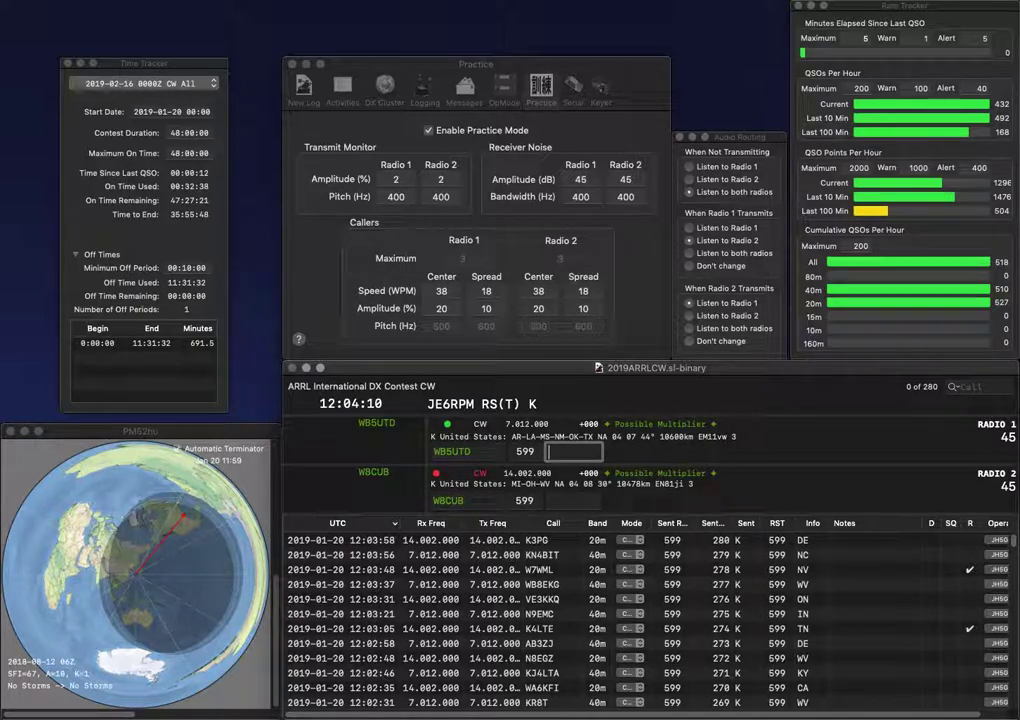
key(Return)
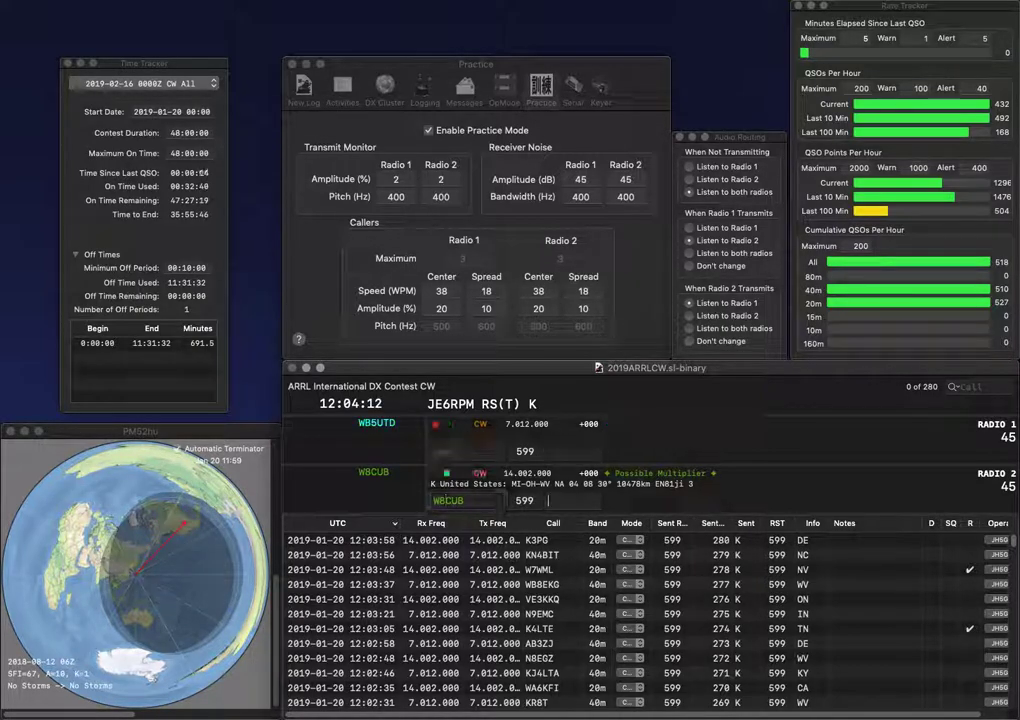
Step: Log W8CUB with exchange MI on Radio 2 and answer caller W5TMT on Radio 1
text(MI)
key(Return)
text(K5TMT)
key(Return)
text(K)
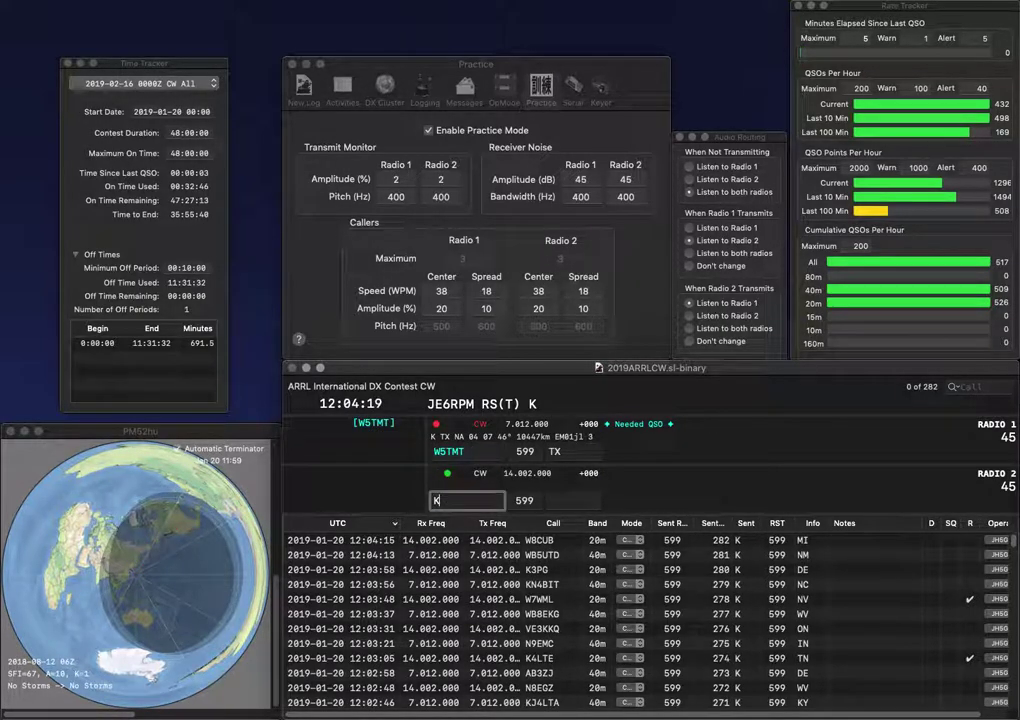
text(8LX)
key(Return)
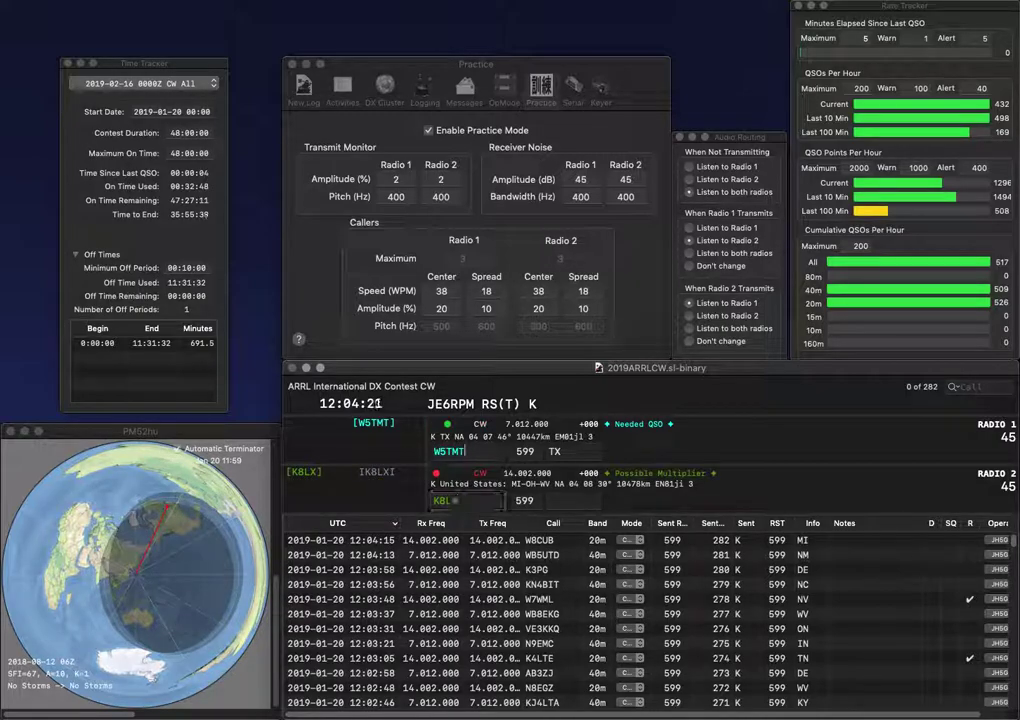
key(Return)
key(space)
key(Return)
text(K8BTL)
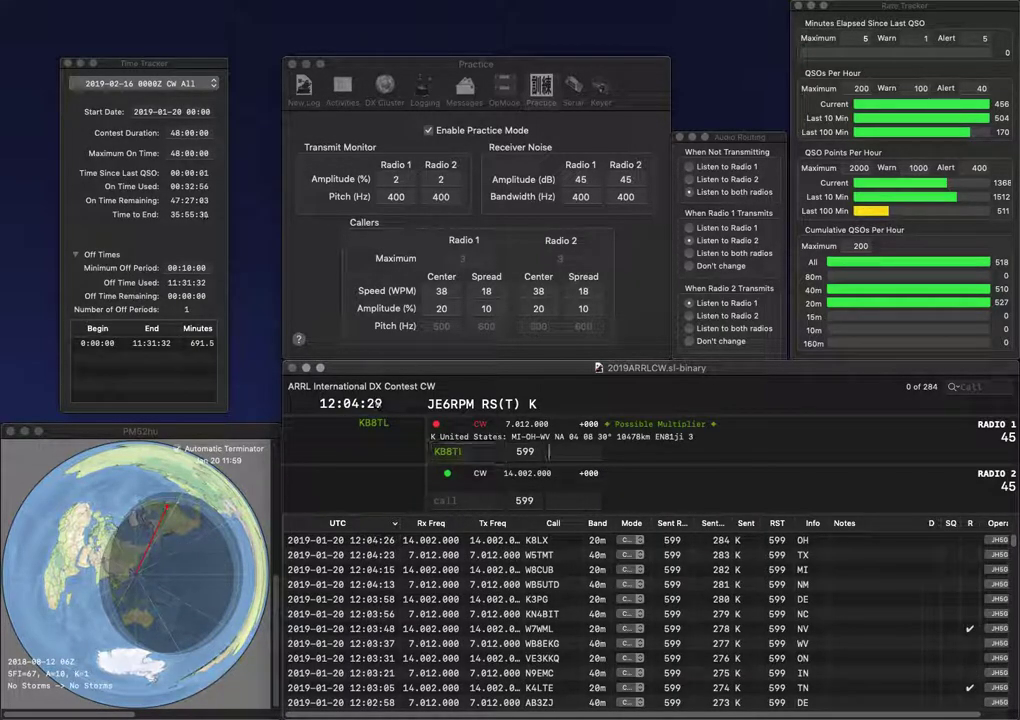
key(Return)
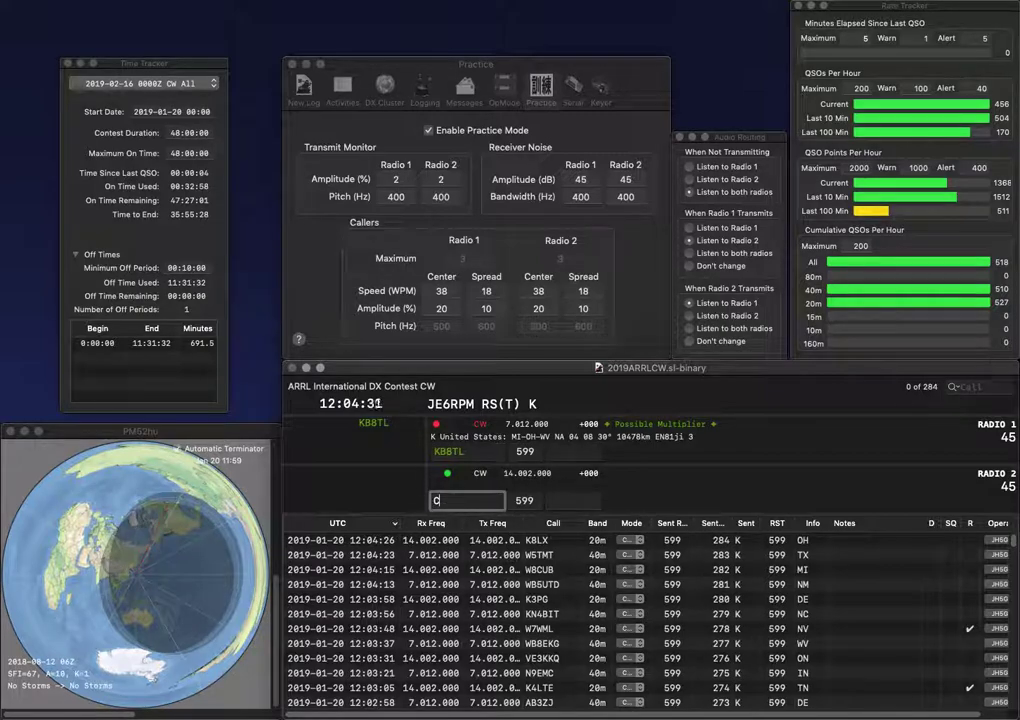
text(N3)
key(Return)
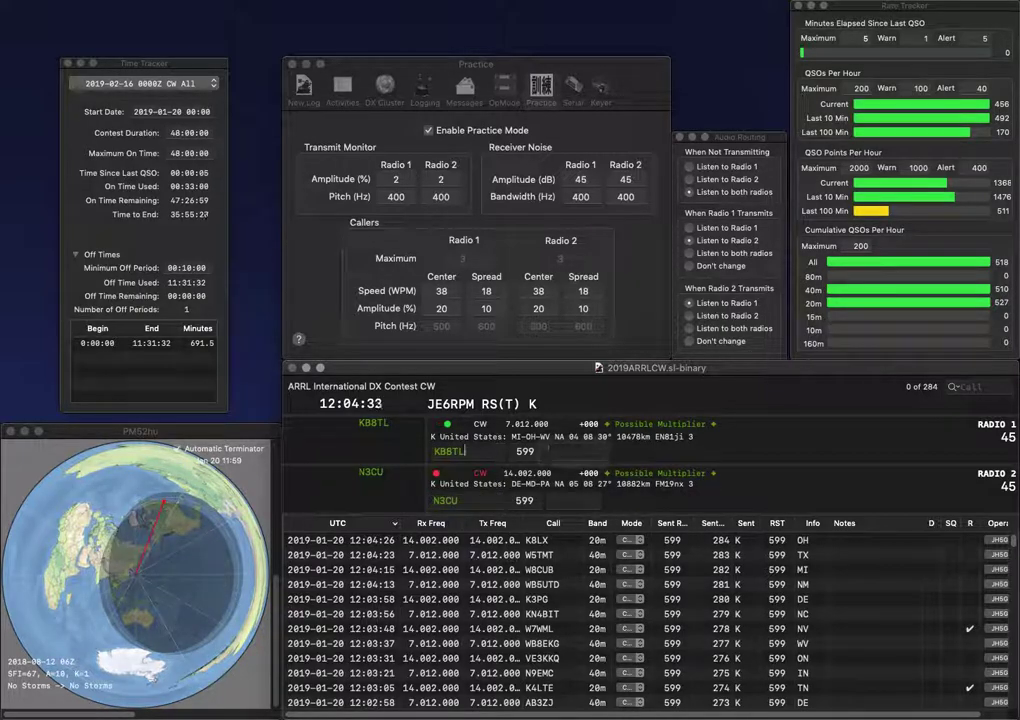
key(Tab)
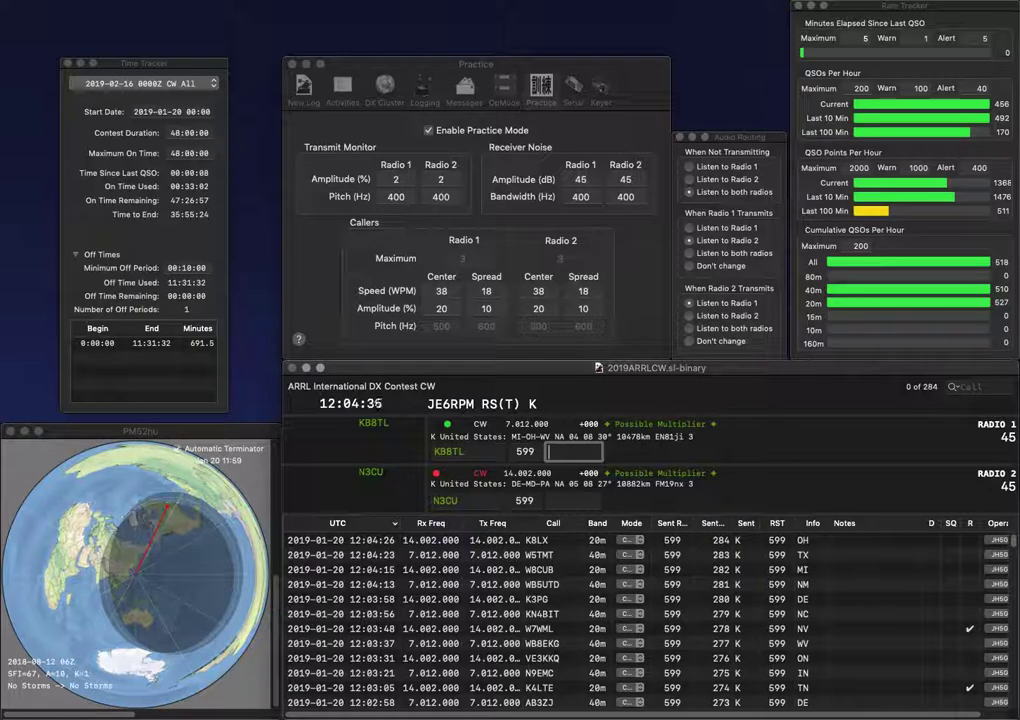
key(Return)
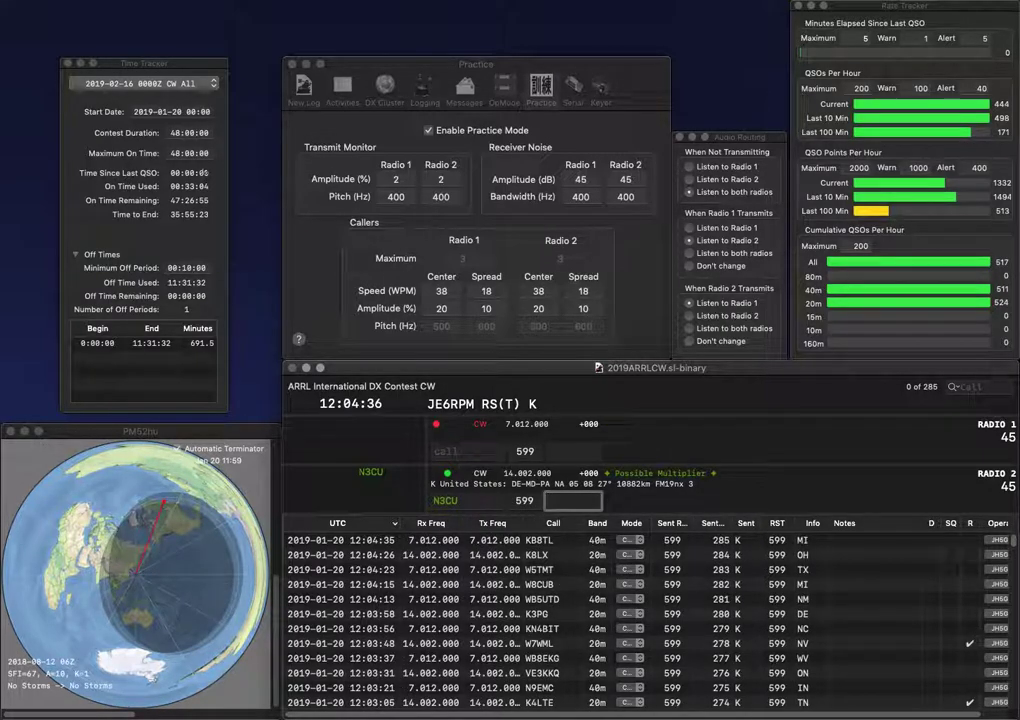
key(Return)
text(N)
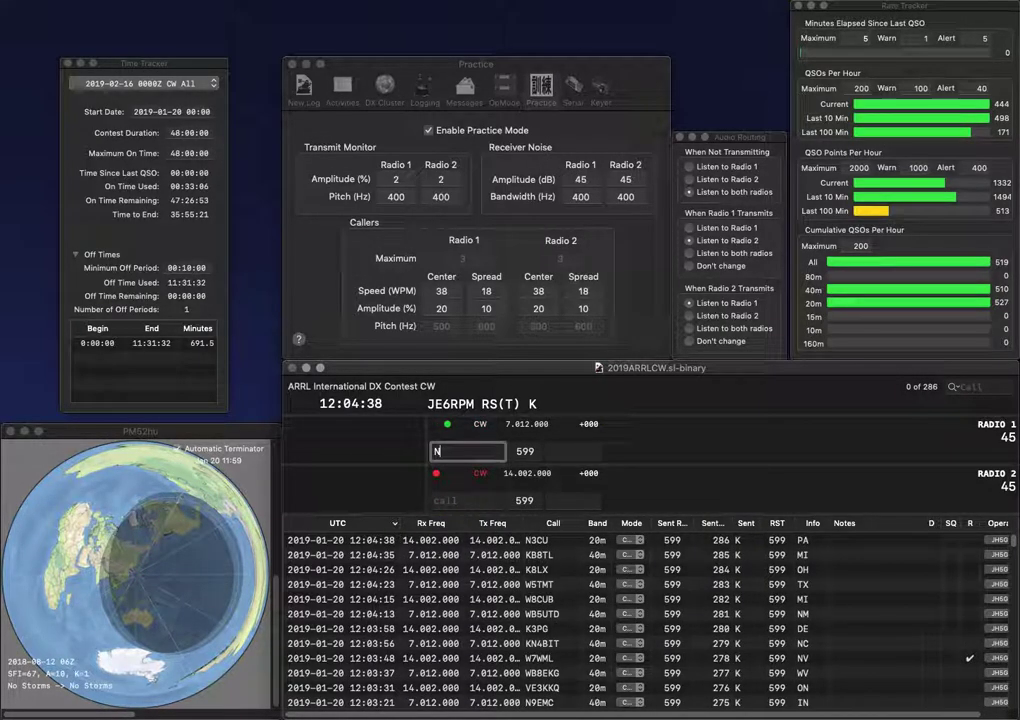
key(Return)
text(K7MSO)
key(Return)
text(4JU)
key(Return)
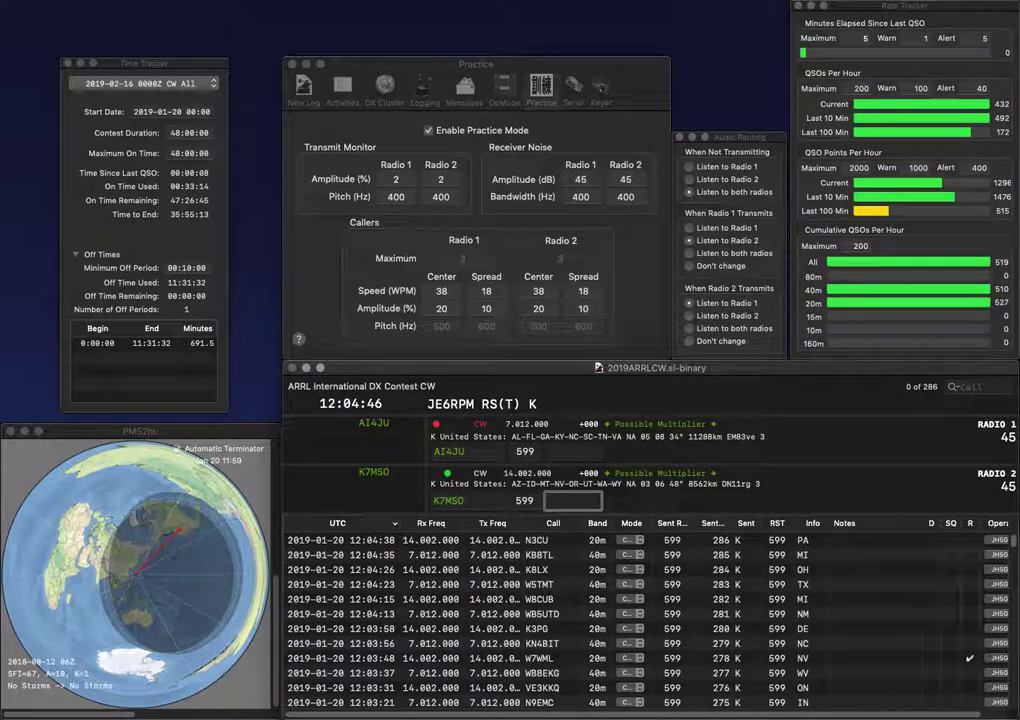
key(Return)
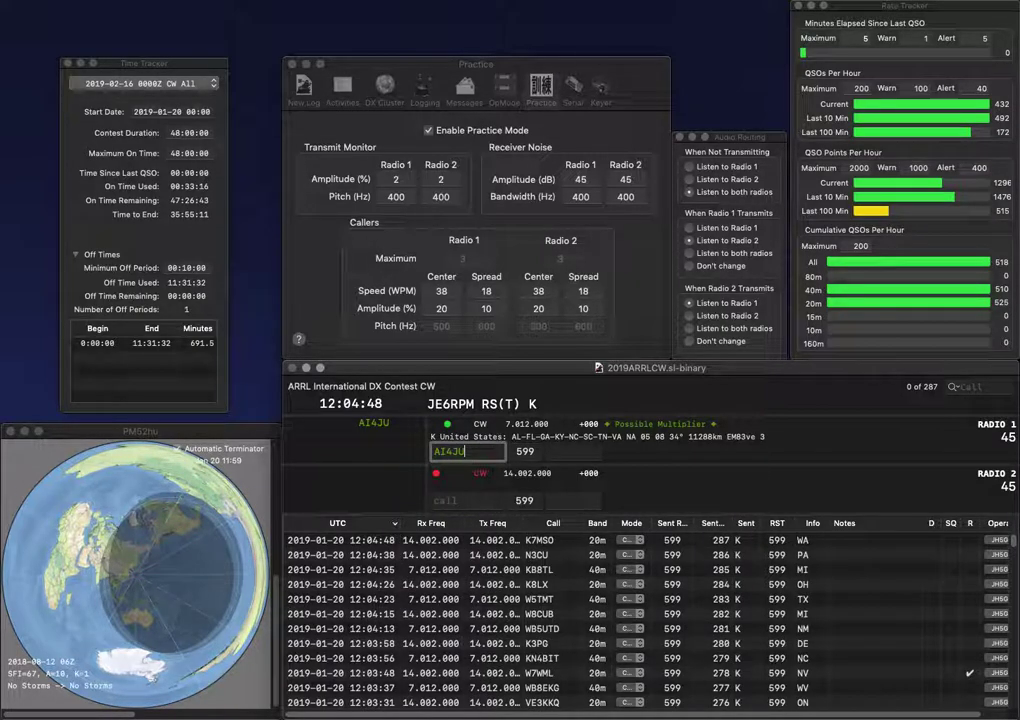
text(SC)
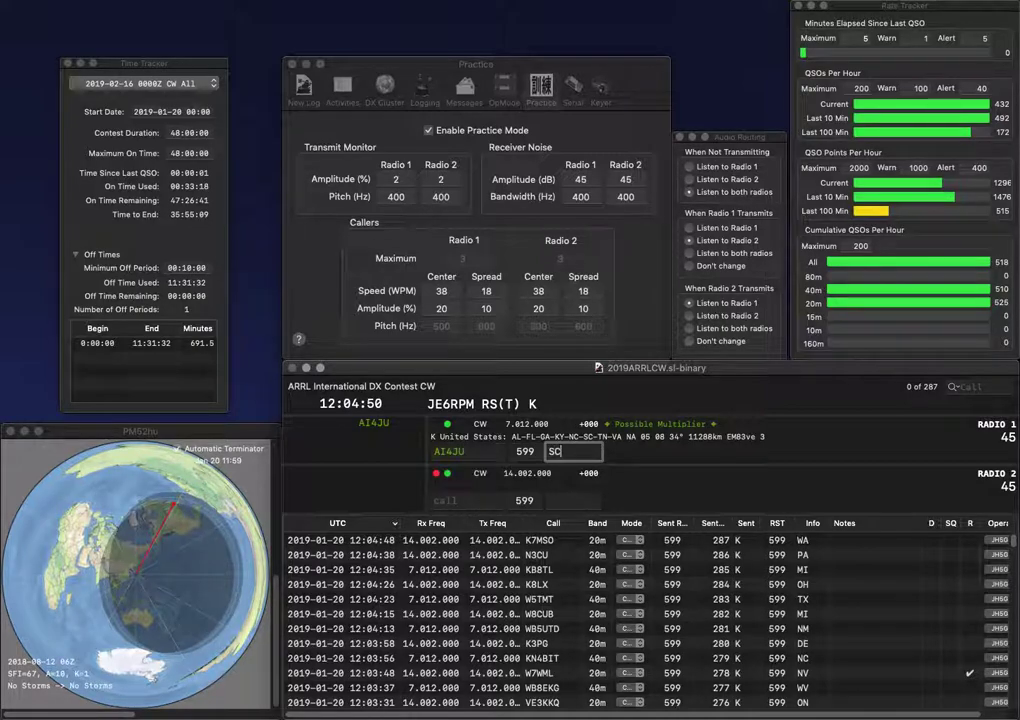
key(Return)
Step: Answer K5TF on Radio 2 and log it with exchange TX, answering the partial call 3B on Radio 1 in between
text(K5TF)
key(Return)
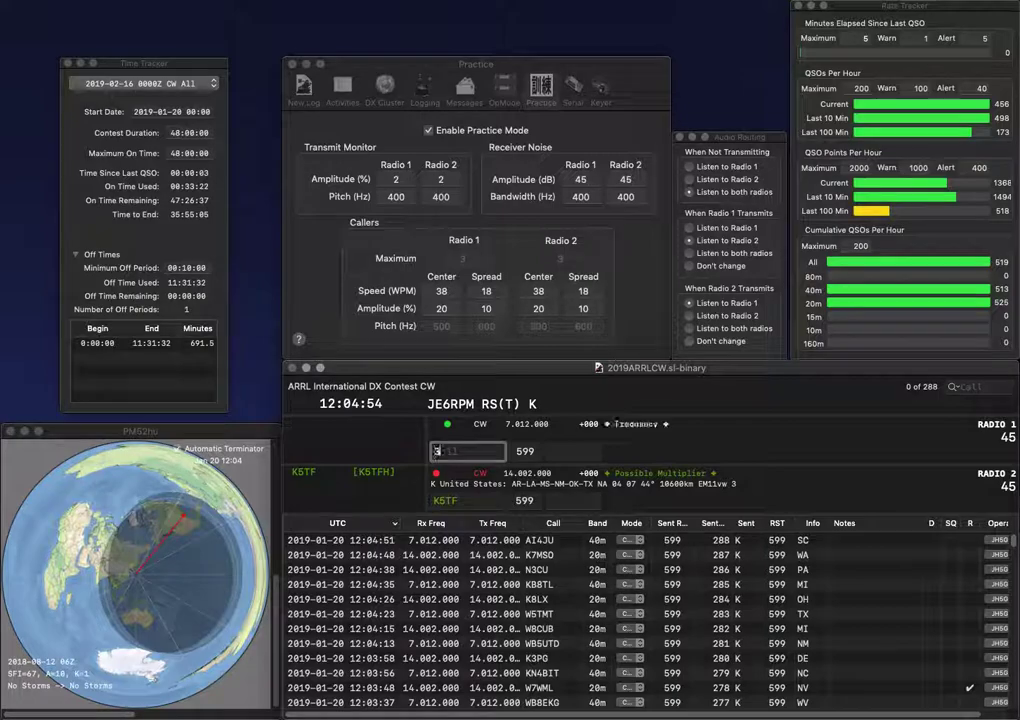
text(3B)
key(Return)
text(TX)
key(Return)
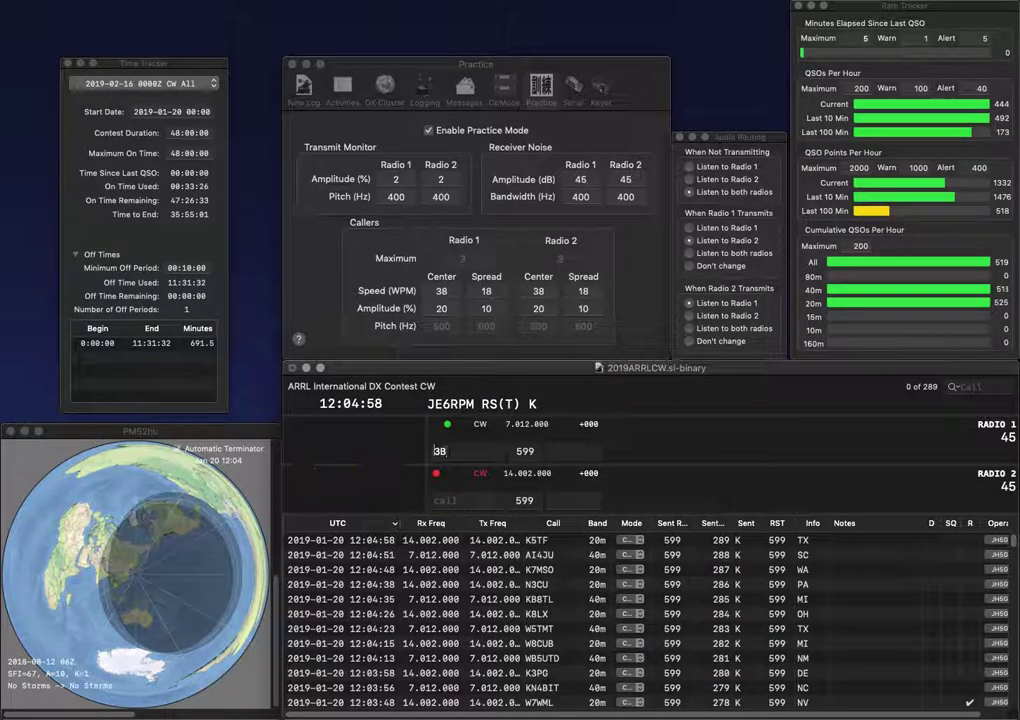
Step: Complete the Radio 1 call as NI2B and answer it
text(N)
text(I)
key(Delete)
text(2)
key(Return)
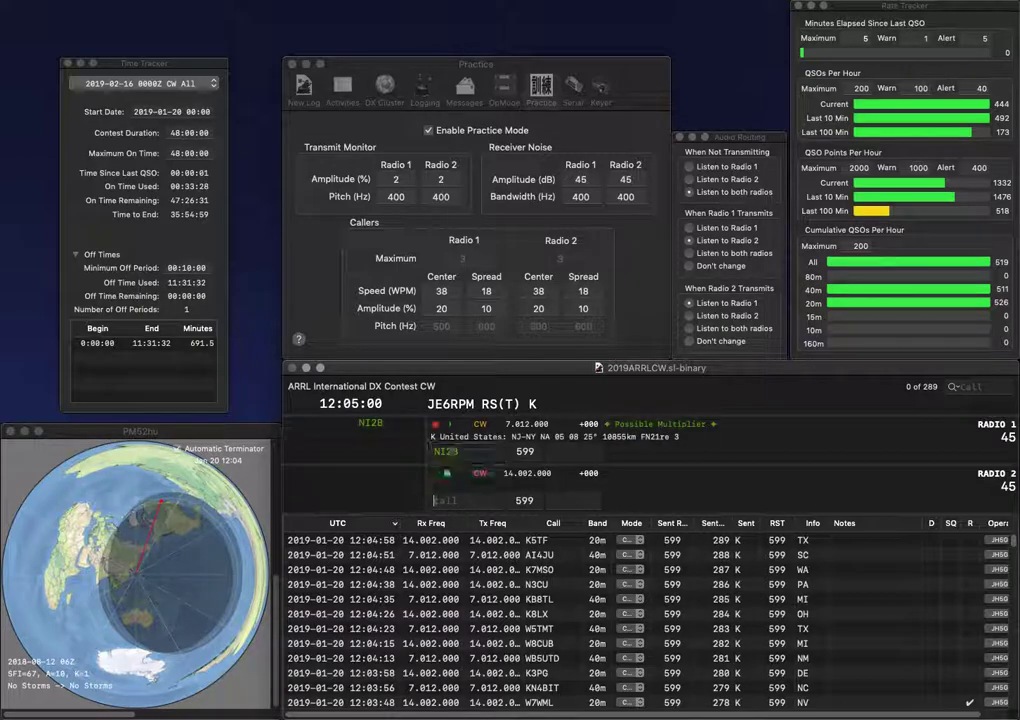
text(N3JJT)
key(Return)
text(NY)
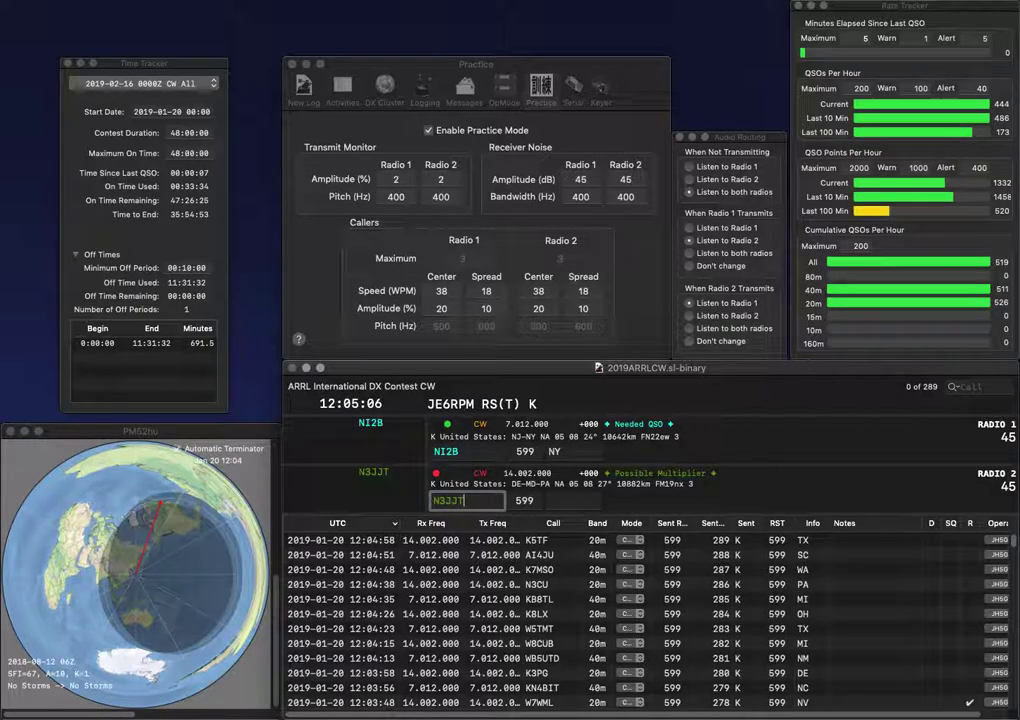
key(Return)
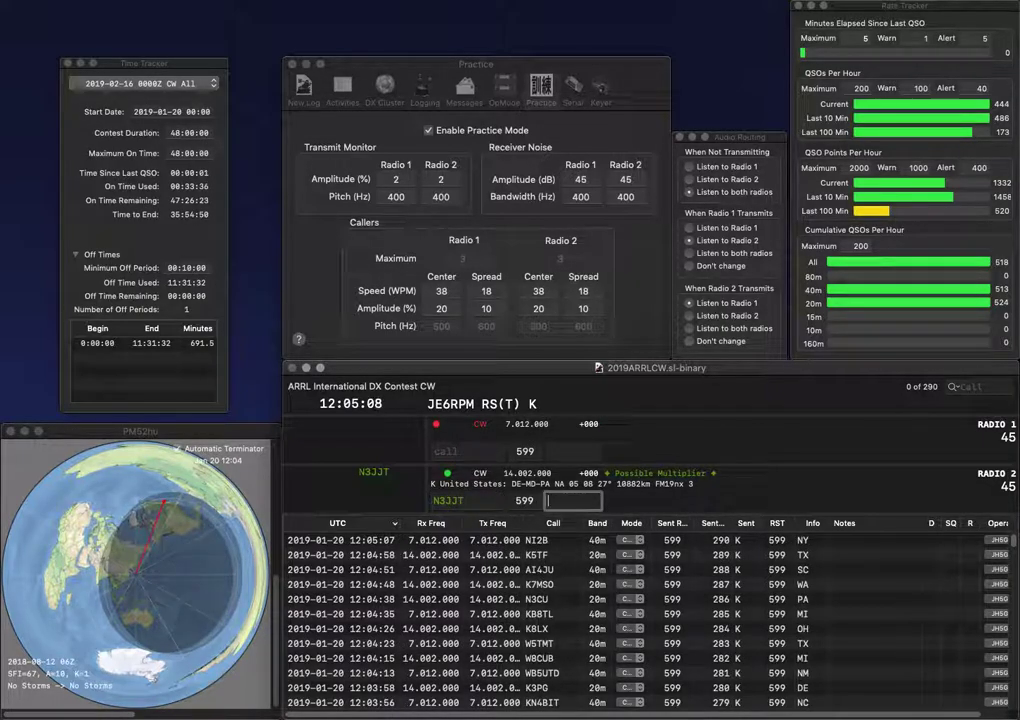
text(PA)
key(Return)
text(W9IIX)
key(Return)
text(W)
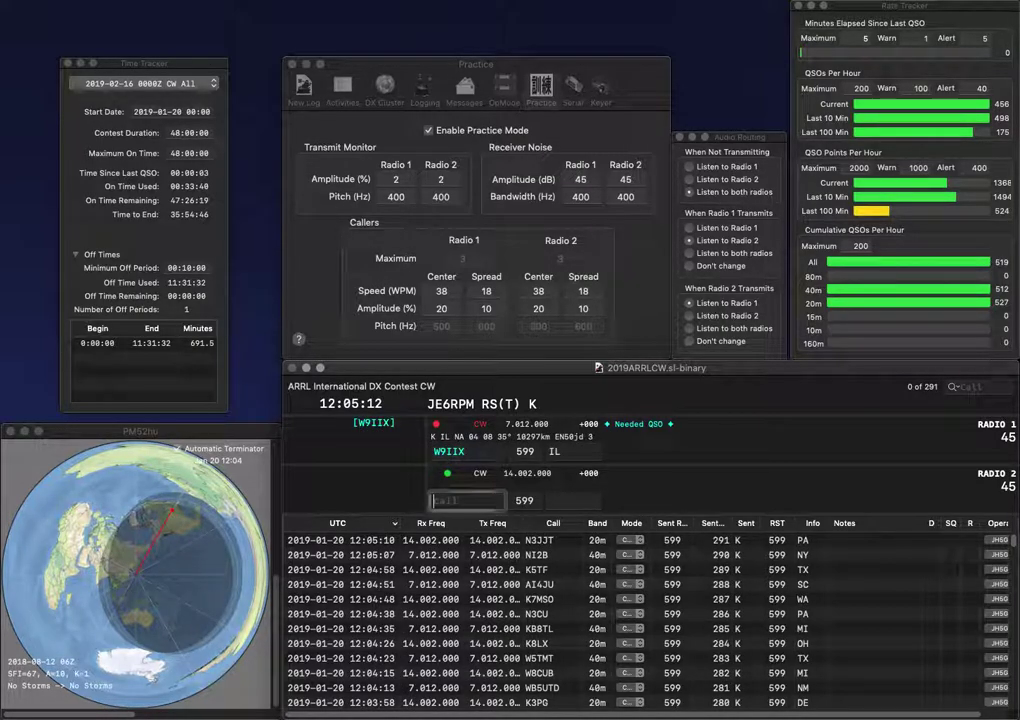
text(D0MEI)
key(Return)
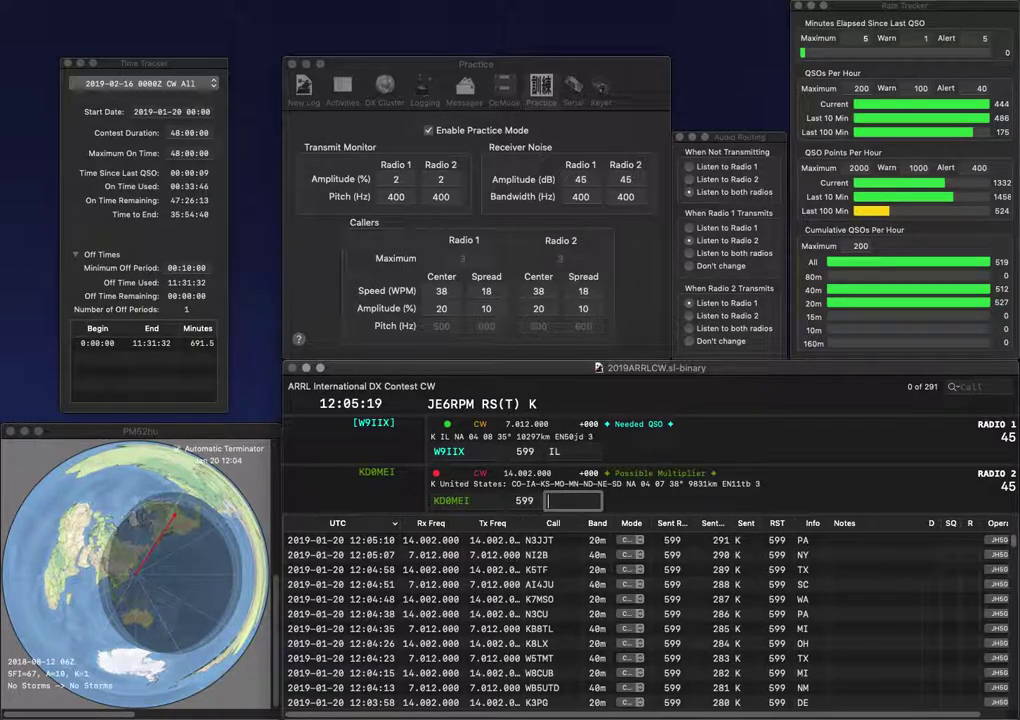
key(Return)
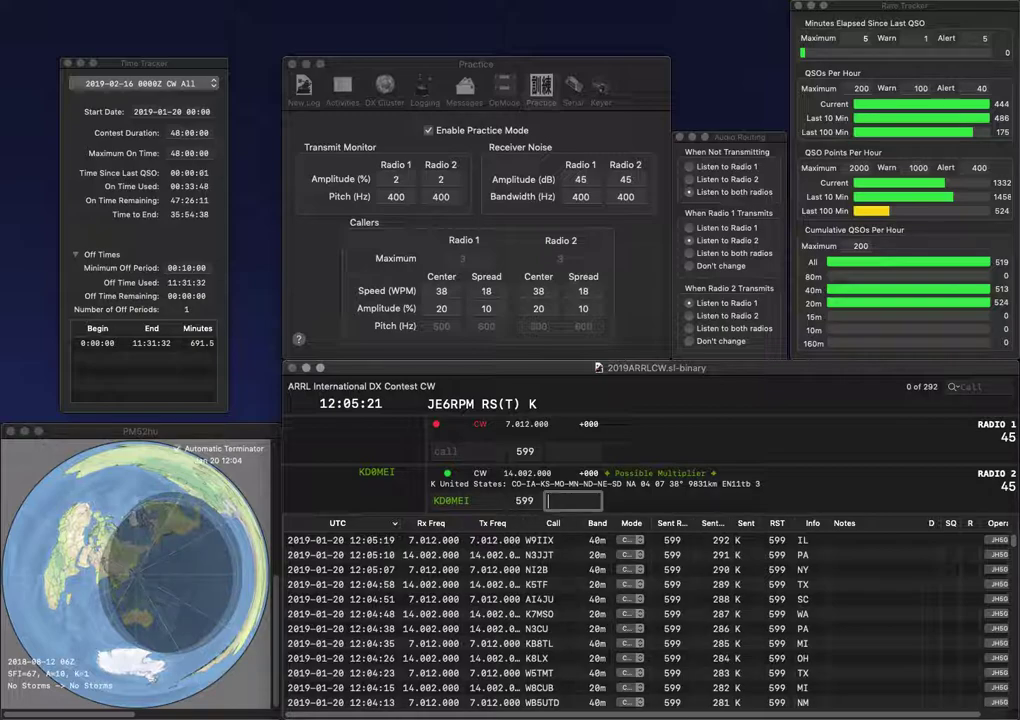
text(D)
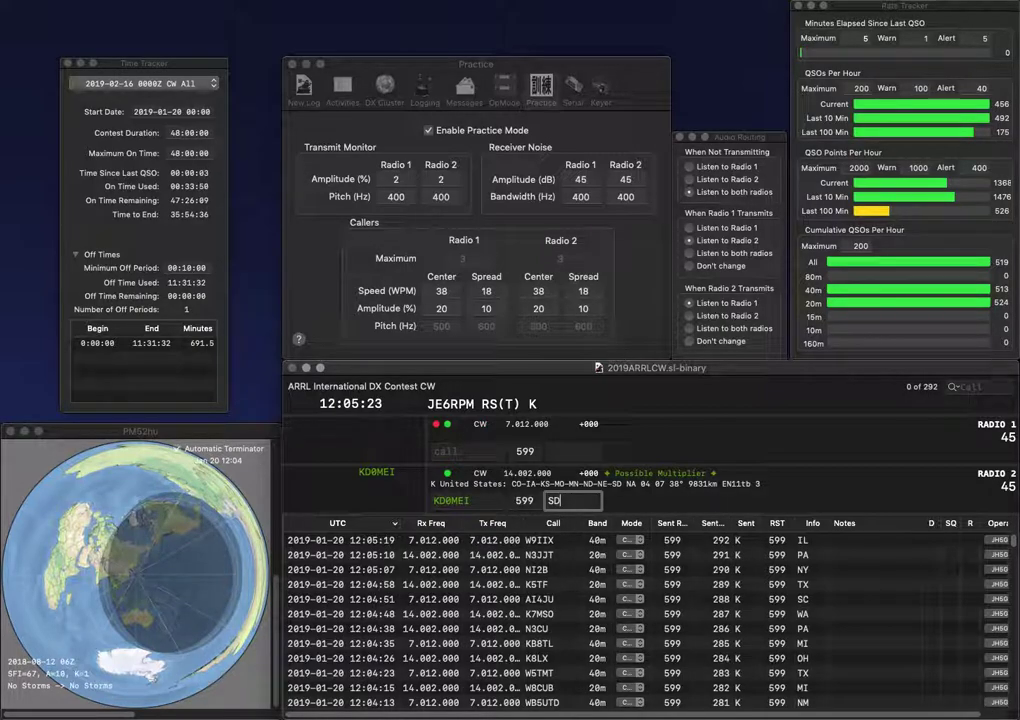
key(Return)
text(N5RZK)
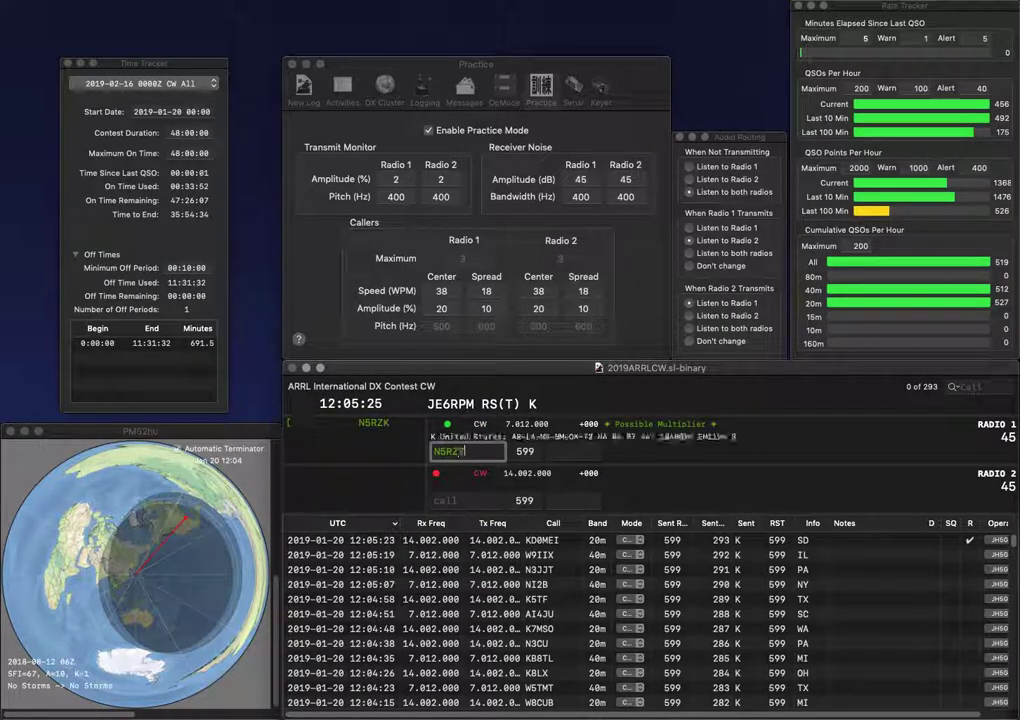
key(Return)
text(WA)
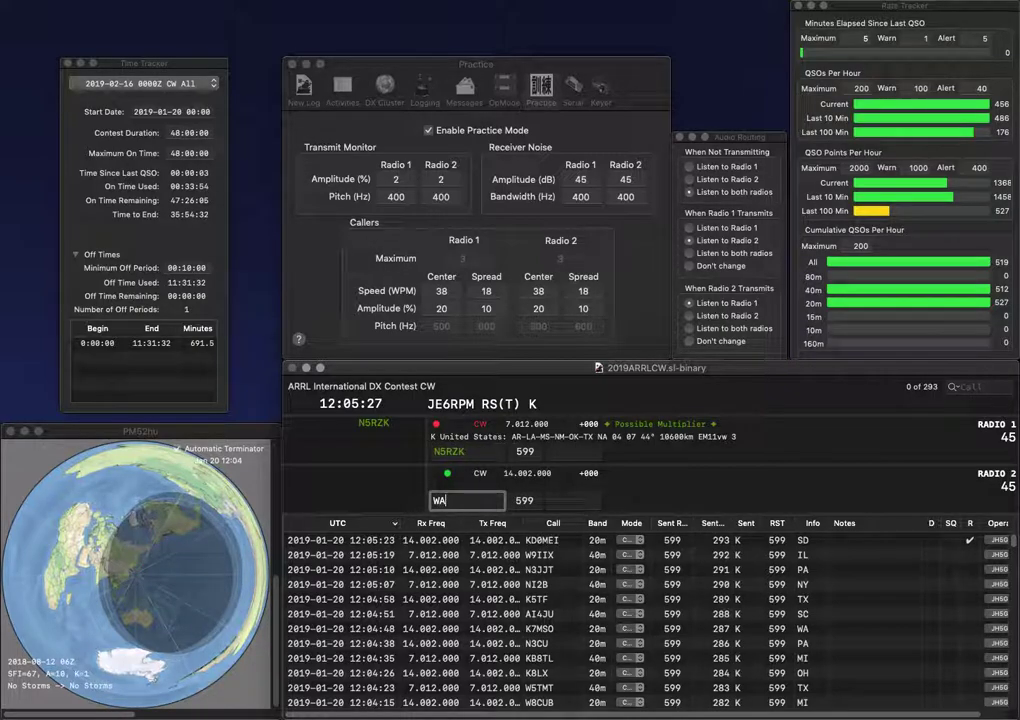
text(3ZMH)
key(Return)
text(OK)
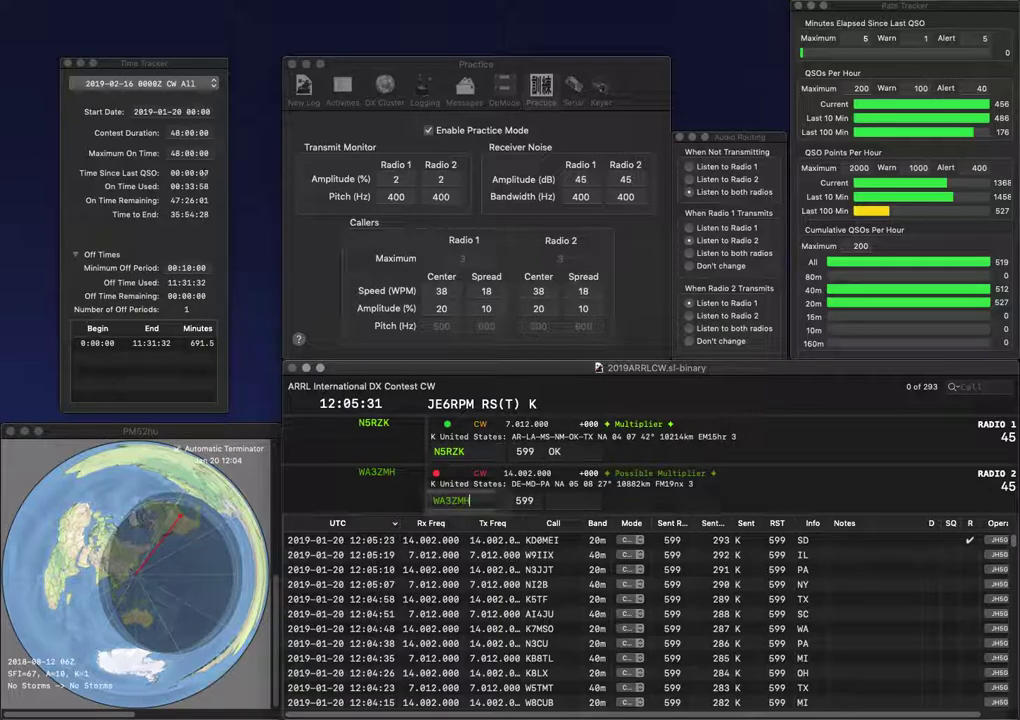
key(Return)
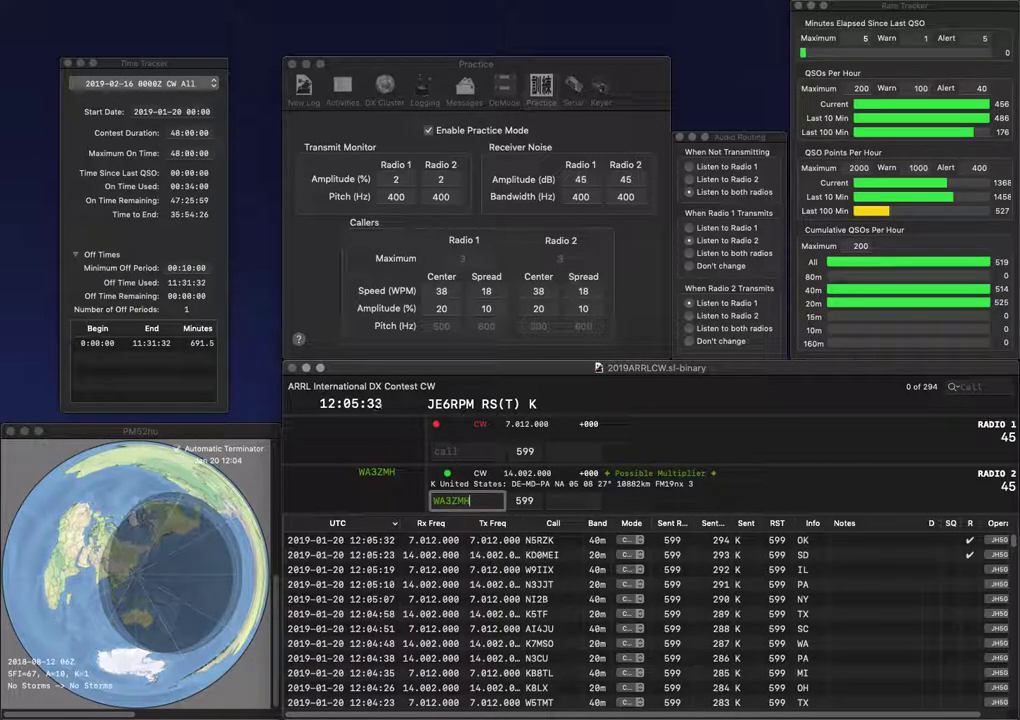
text(MD)
key(Return)
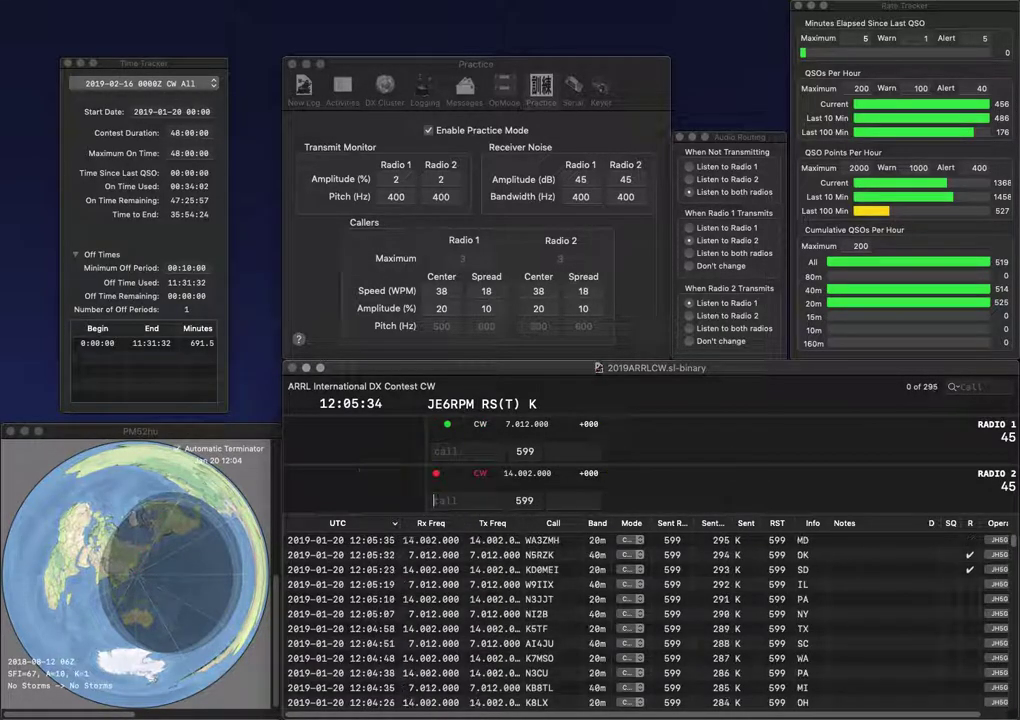
text(K0AMA)
key(Return)
Step: Answer the Radio 2 caller as W5LK and log K0AMA with exchange MN on Radio 1
text(W5L)
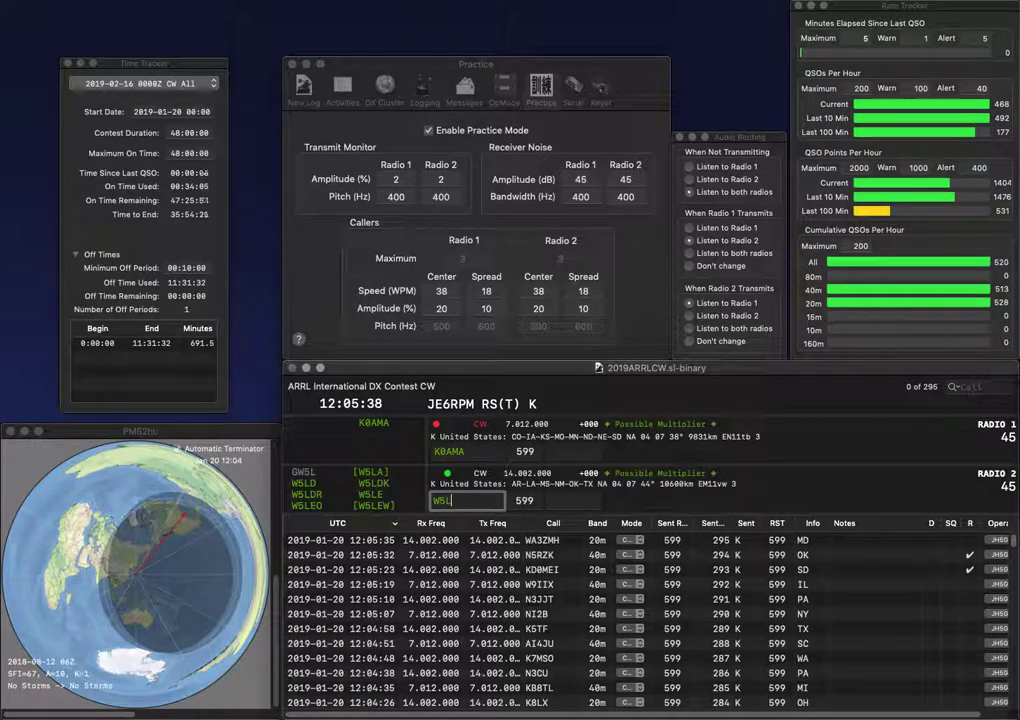
text(K)
key(Return)
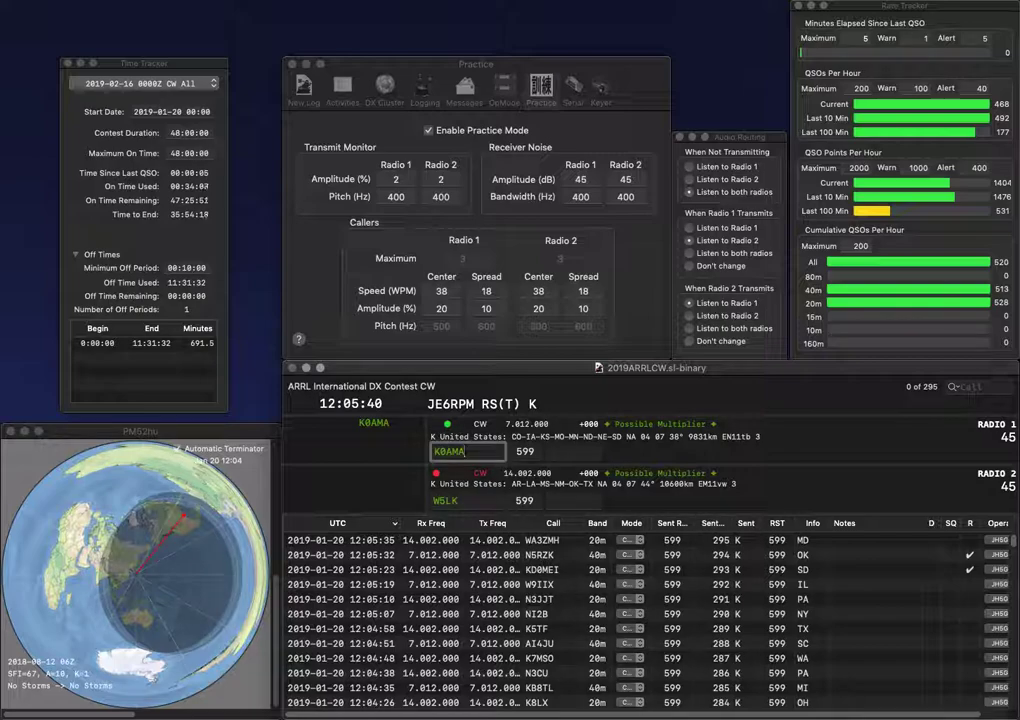
text(MN)
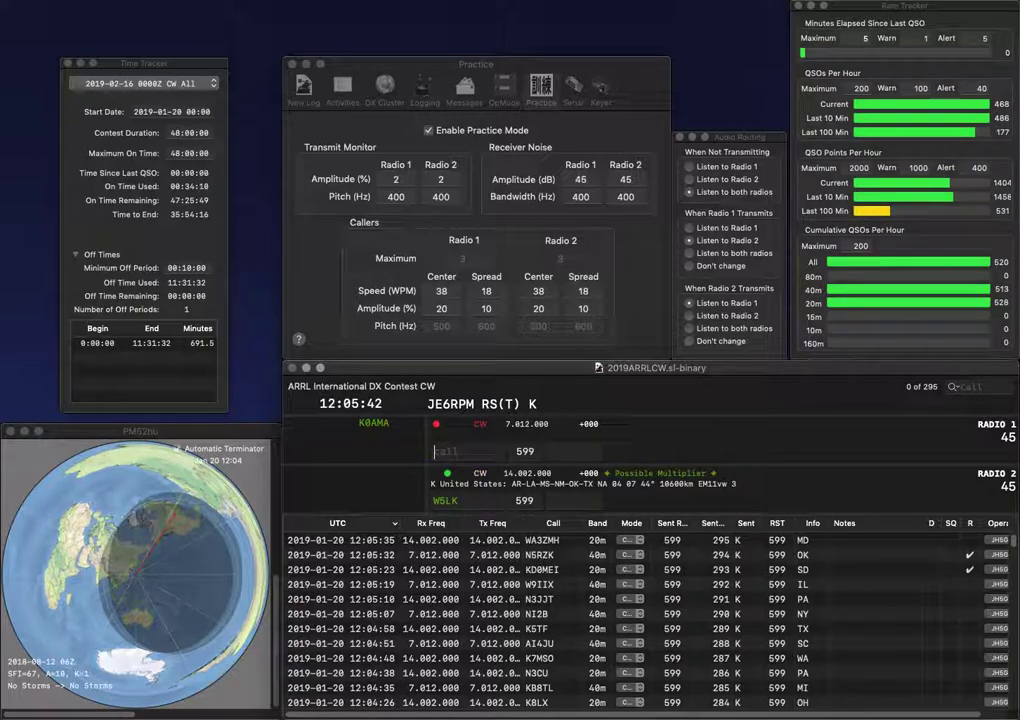
key(Return)
Step: Correct the Radio 2 call to W5LGK and answer it, and answer caller W3KDR on Radio 1
key(BackSpace)
key(Return)
text(W3)
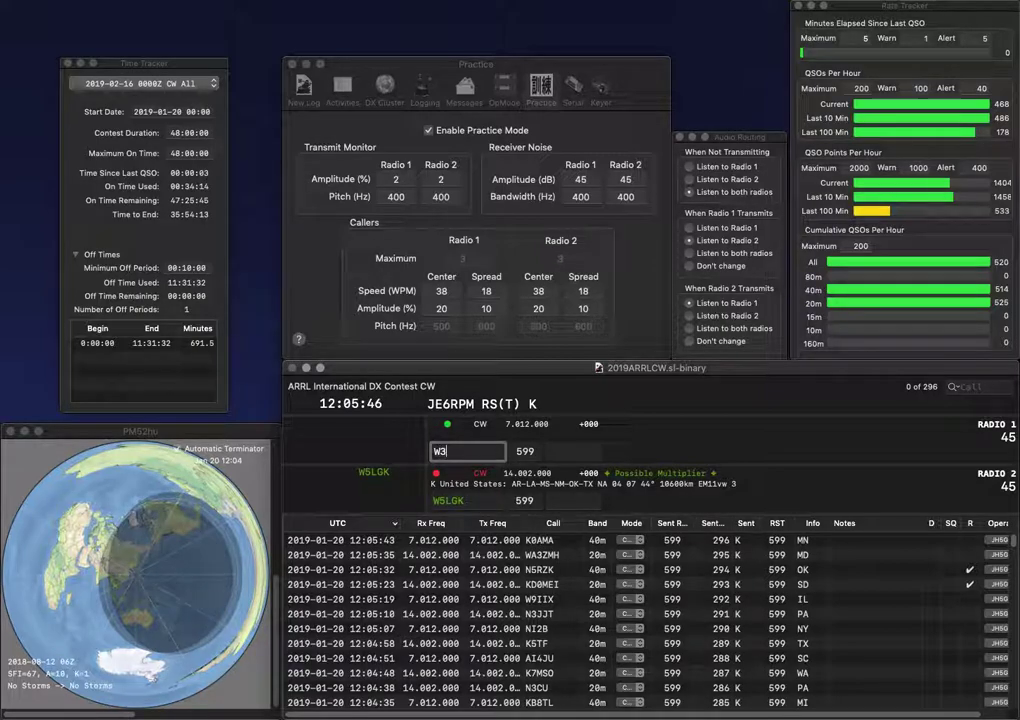
text(KDR)
key(Return)
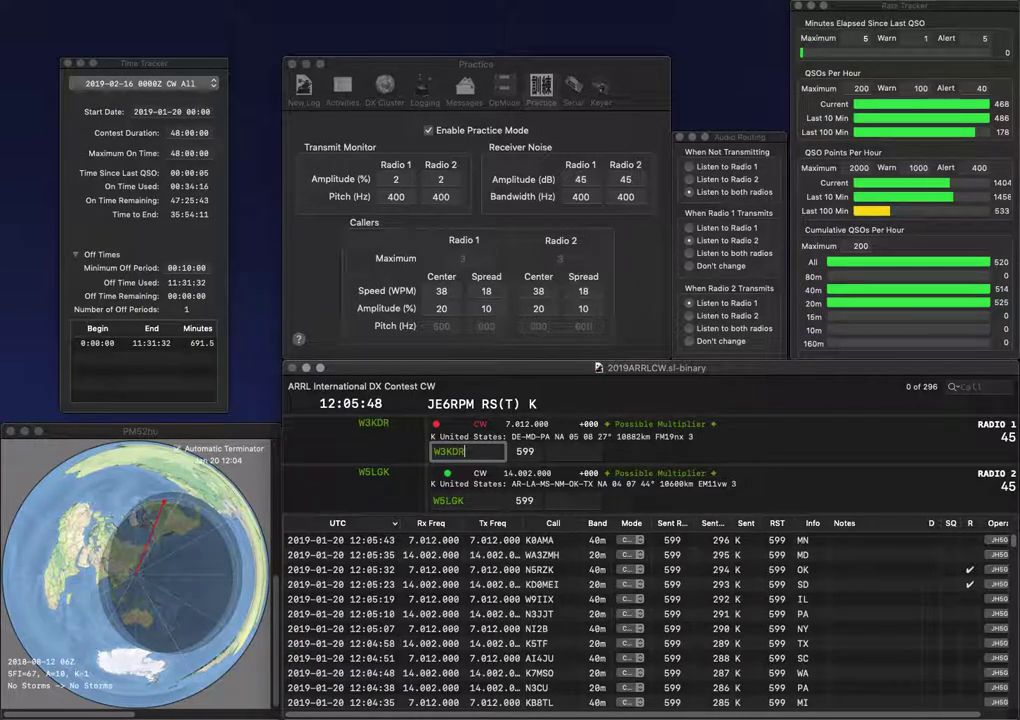
text(LA)
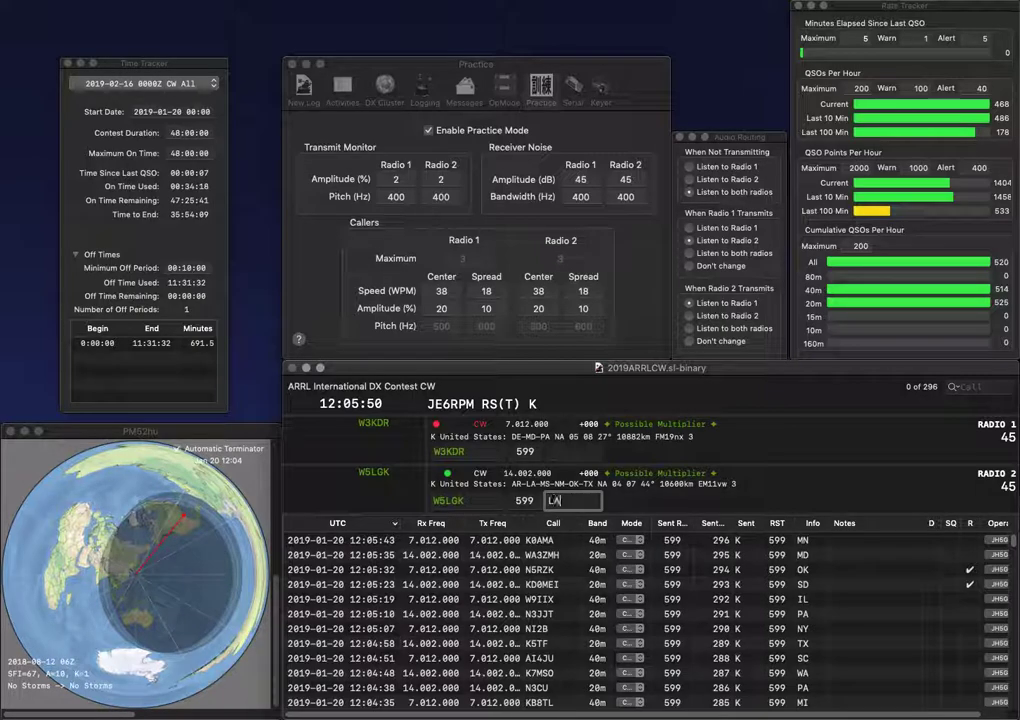
key(Return)
key(space)
text(MD)
key(Return)
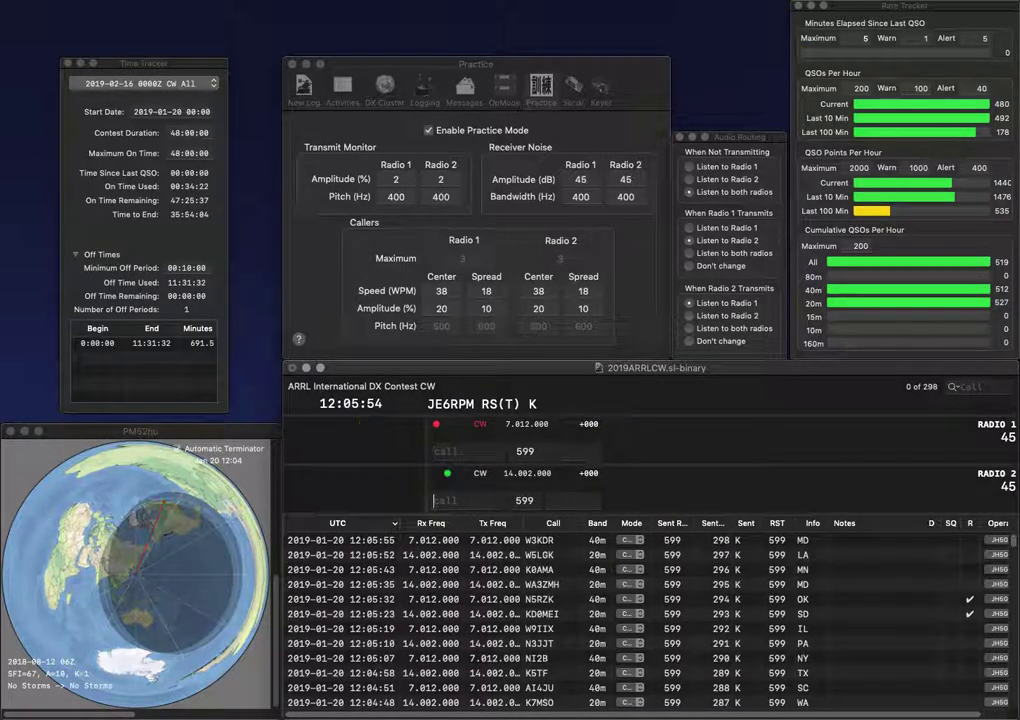
Step: Answer the partial calls WA2C on Radio 2 and KSH on Radio 1
text(WA2CN)
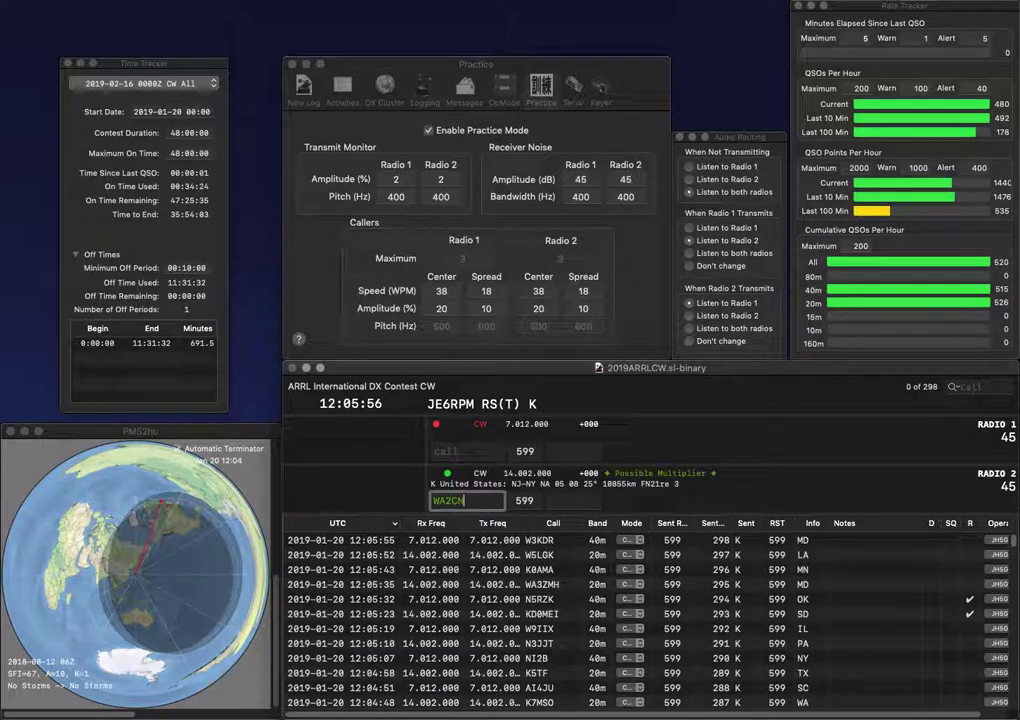
key(BackSpace)
key(Return)
text(K)
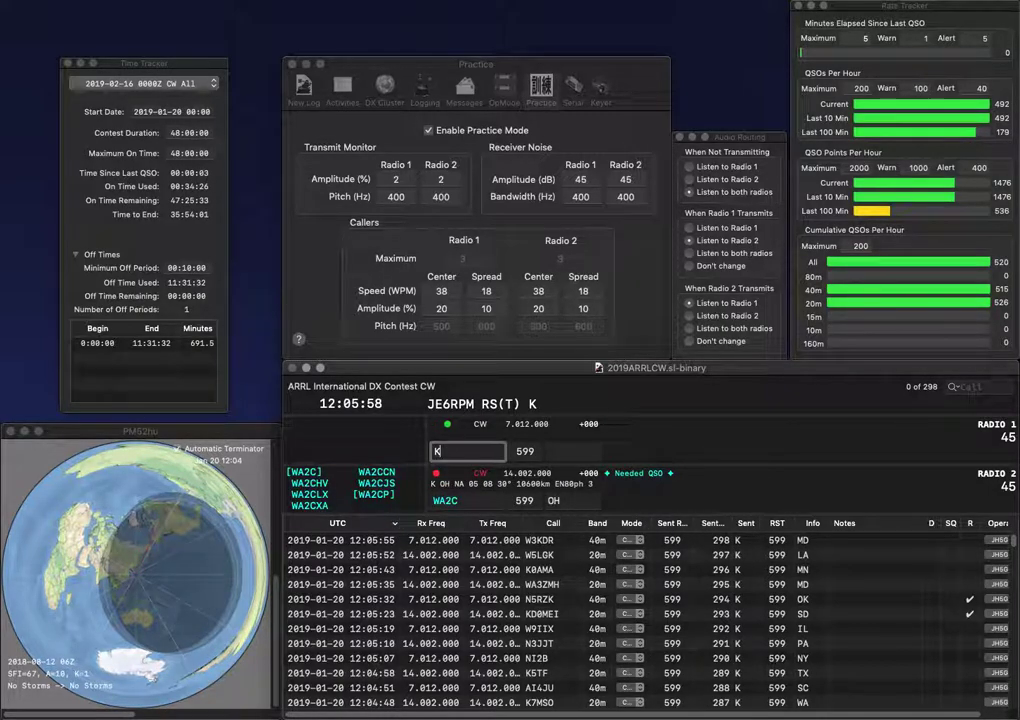
text(SH)
key(Return)
Step: Correct the Radio 2 call to WA3YNF and answer it
key(BackSpace)
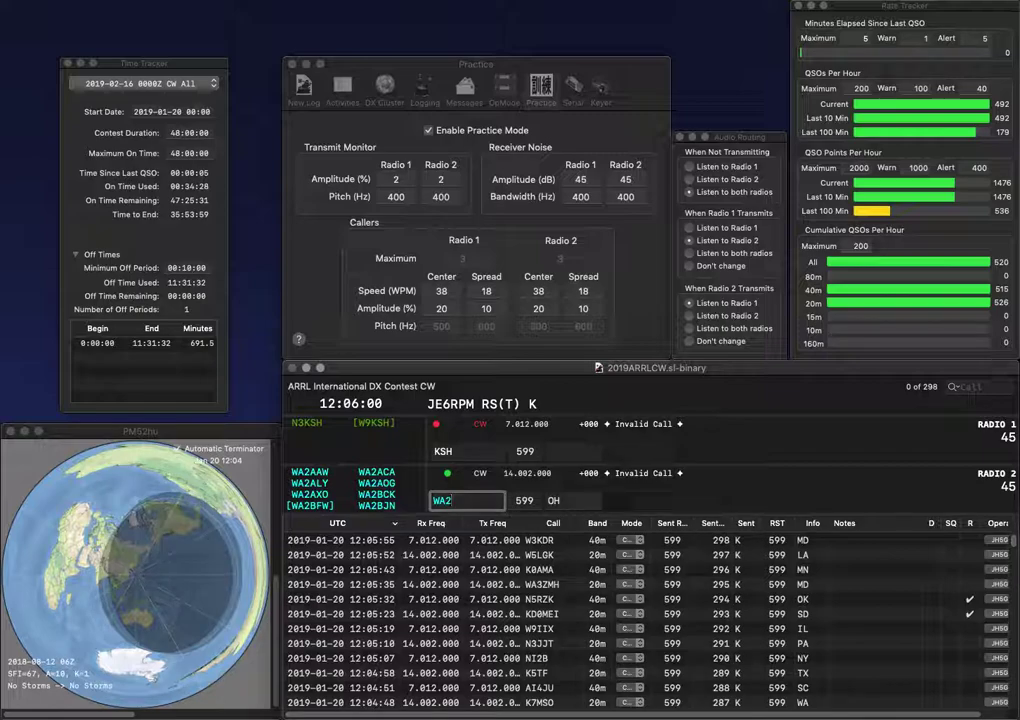
key(BackSpace)
text(3Y)
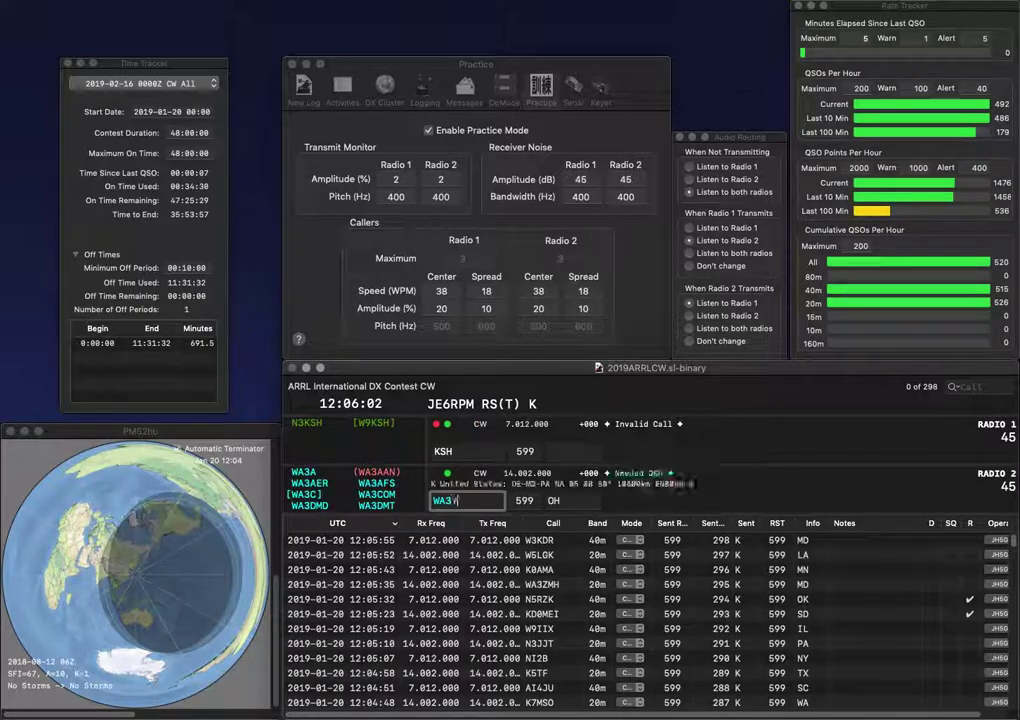
text(NF)
key(Return)
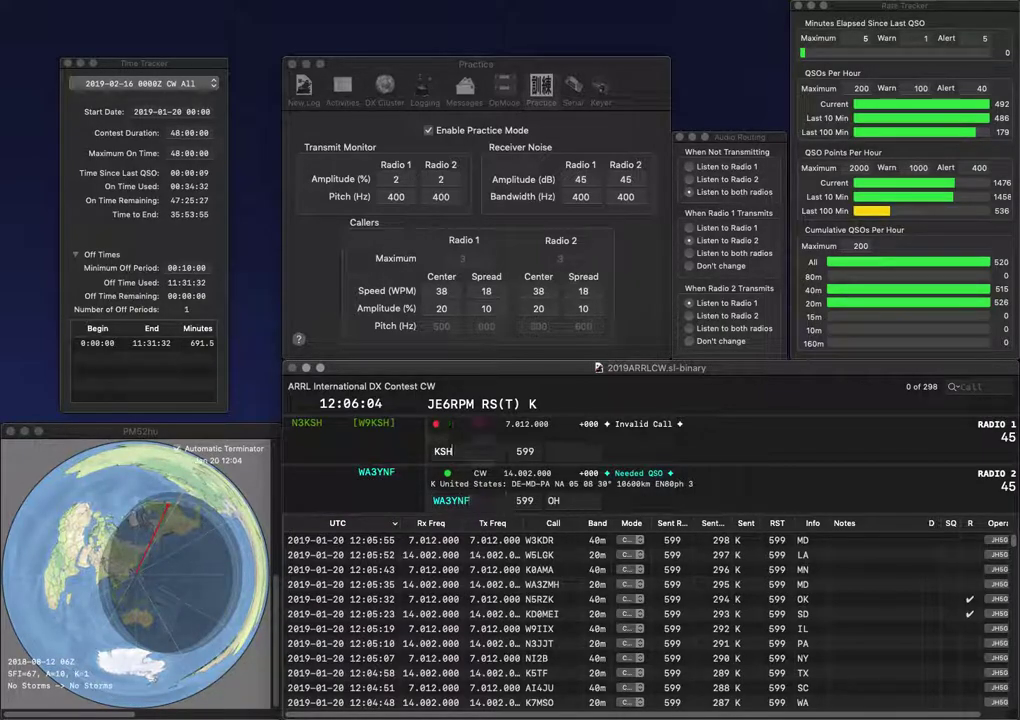
text(N)
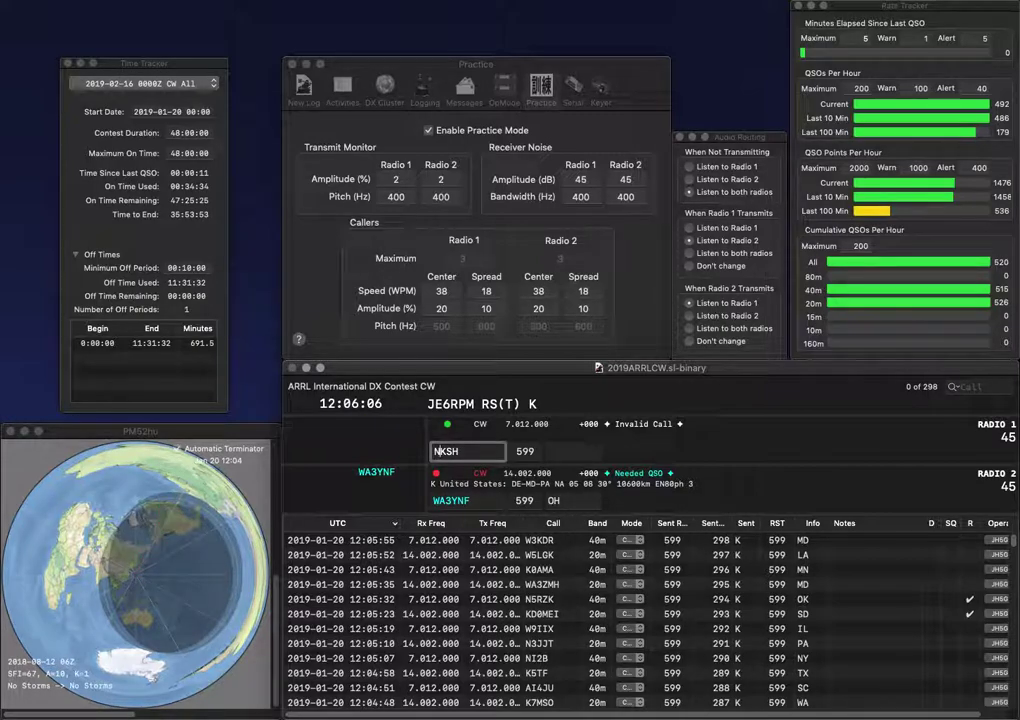
key(Right)
key(Right)
key(Right)
key(BackSpace)
key(BackSpace)
key(Return)
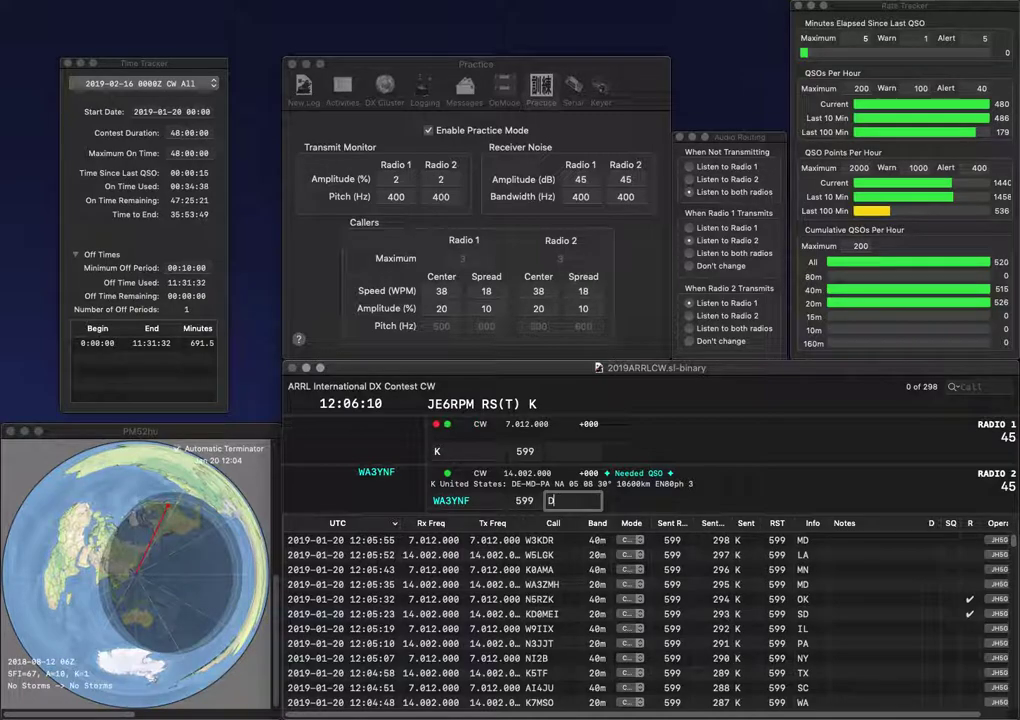
key(Return)
Step: Complete the Radio 1 call as KF9B and answer it, and answer the partial call OUR on Radio 2
text(F)
text(9)
text(B)
key(Return)
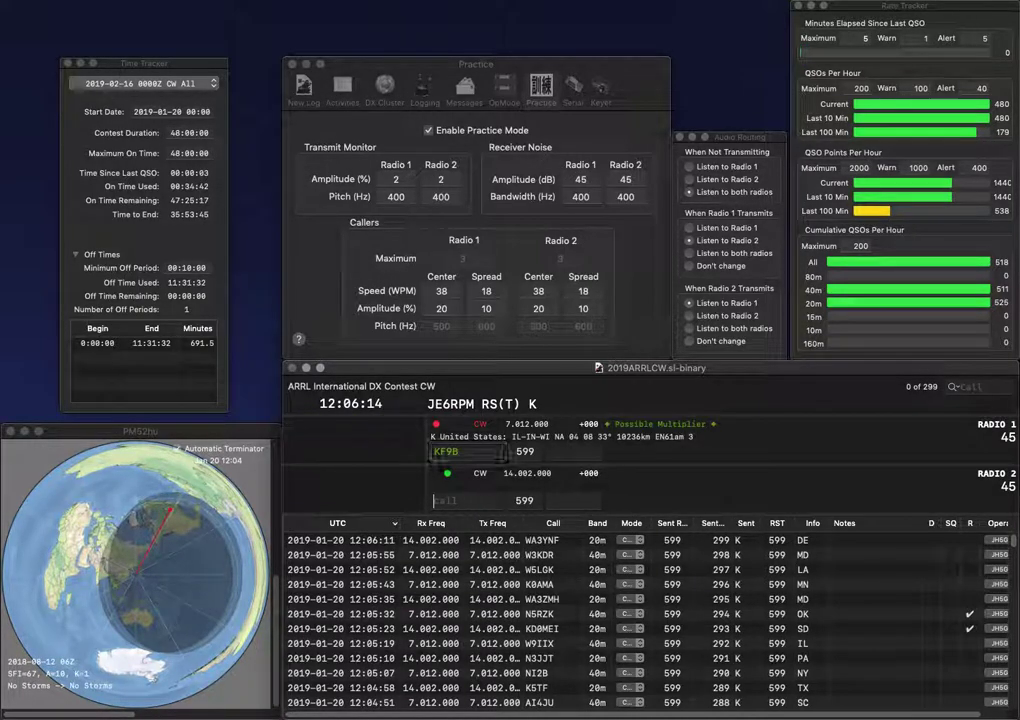
text(OUR)
key(Return)
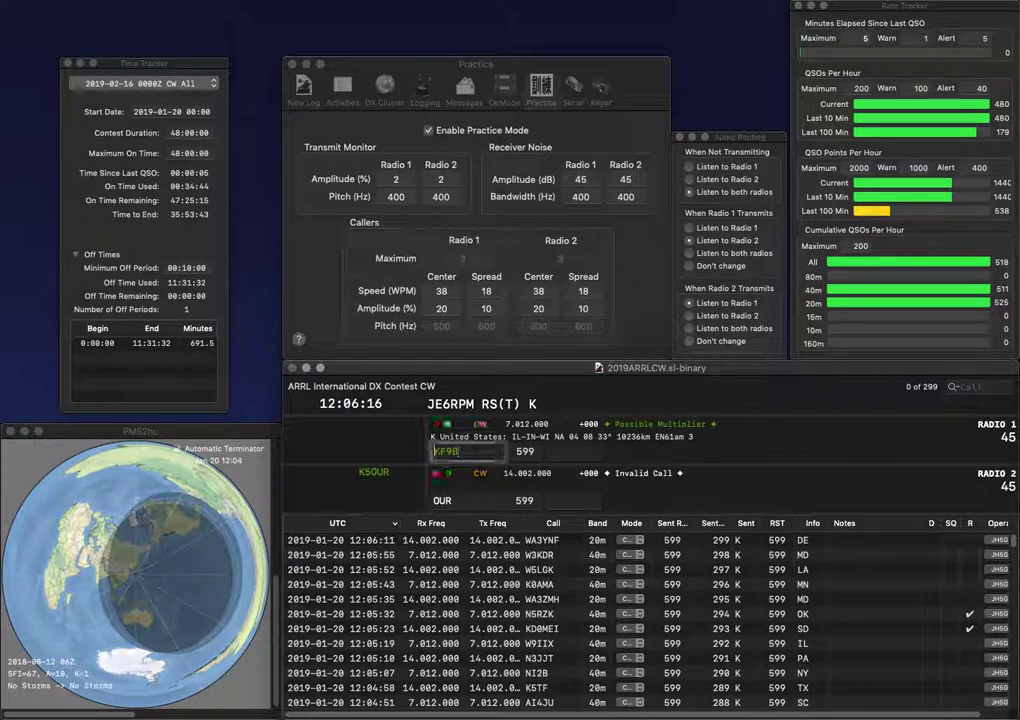
Step: Correct the Radio 1 call to KF9D and answer it
key(BackSpace)
text(D)
key(Return)
Step: Complete the Radio 2 call as N0UR and answer it, and log KF9D with exchange WI on Radio 1
text(N0)
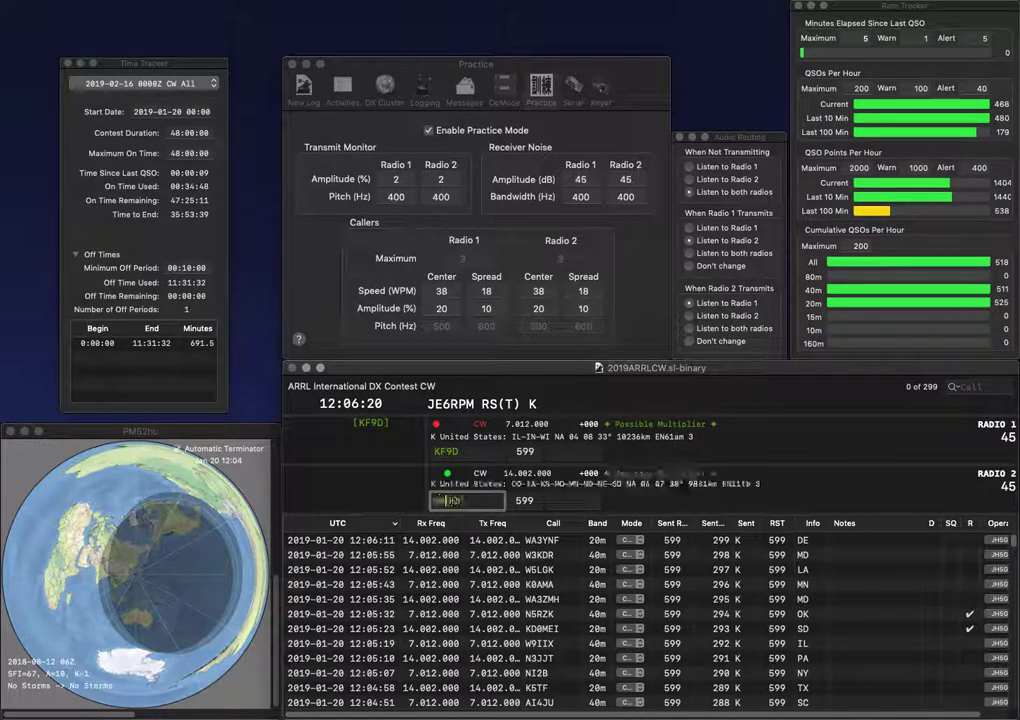
key(Return)
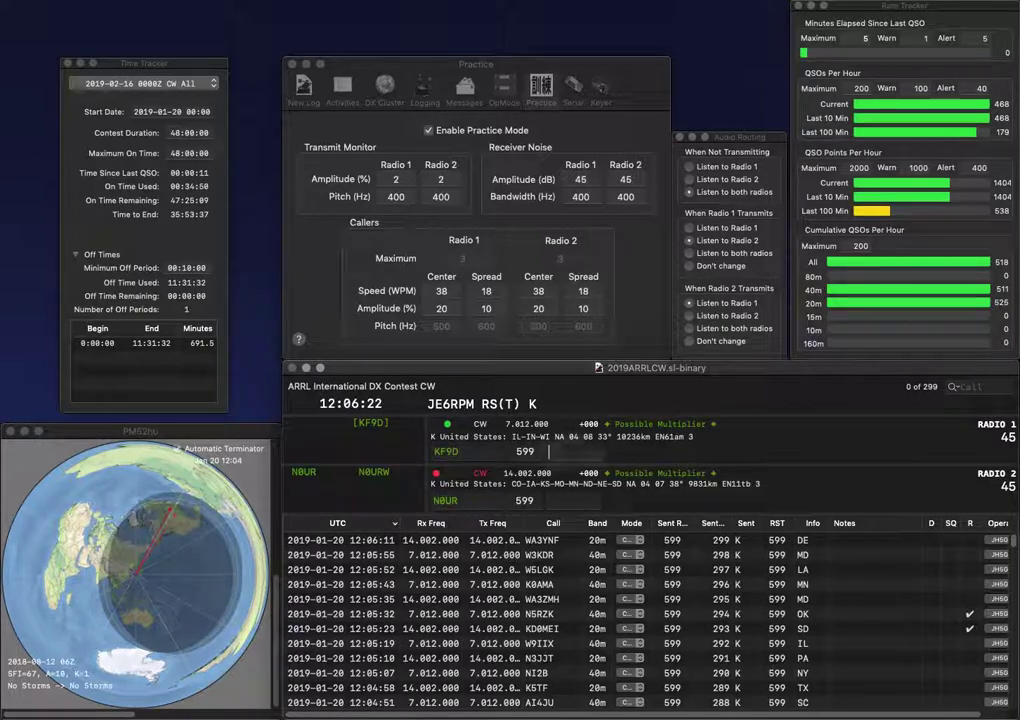
text(WI)
key(Return)
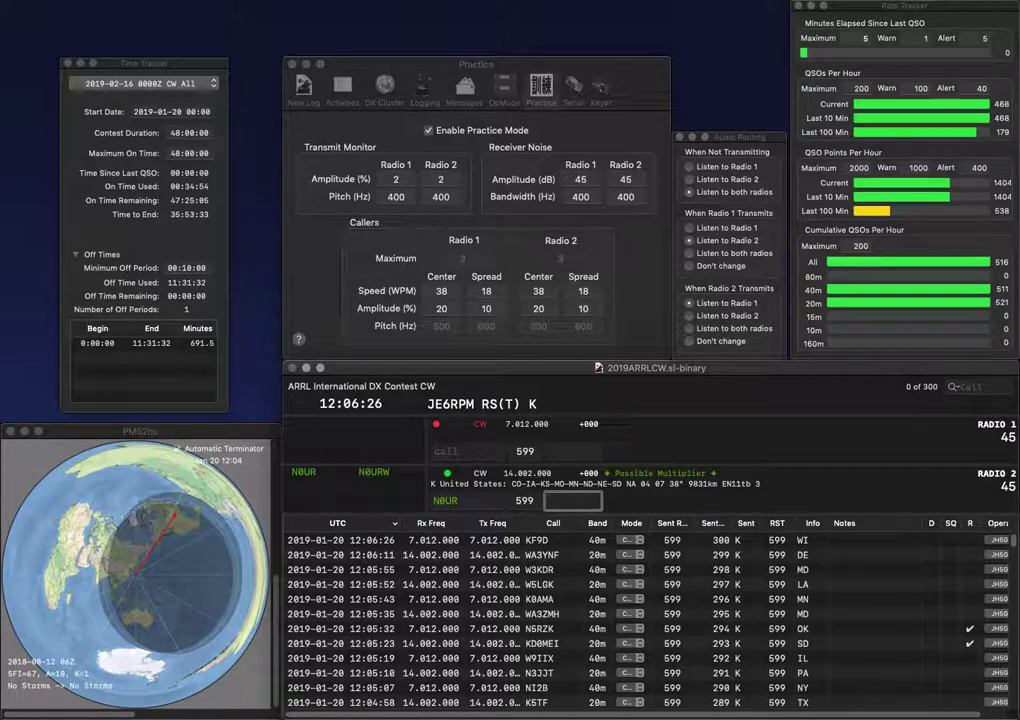